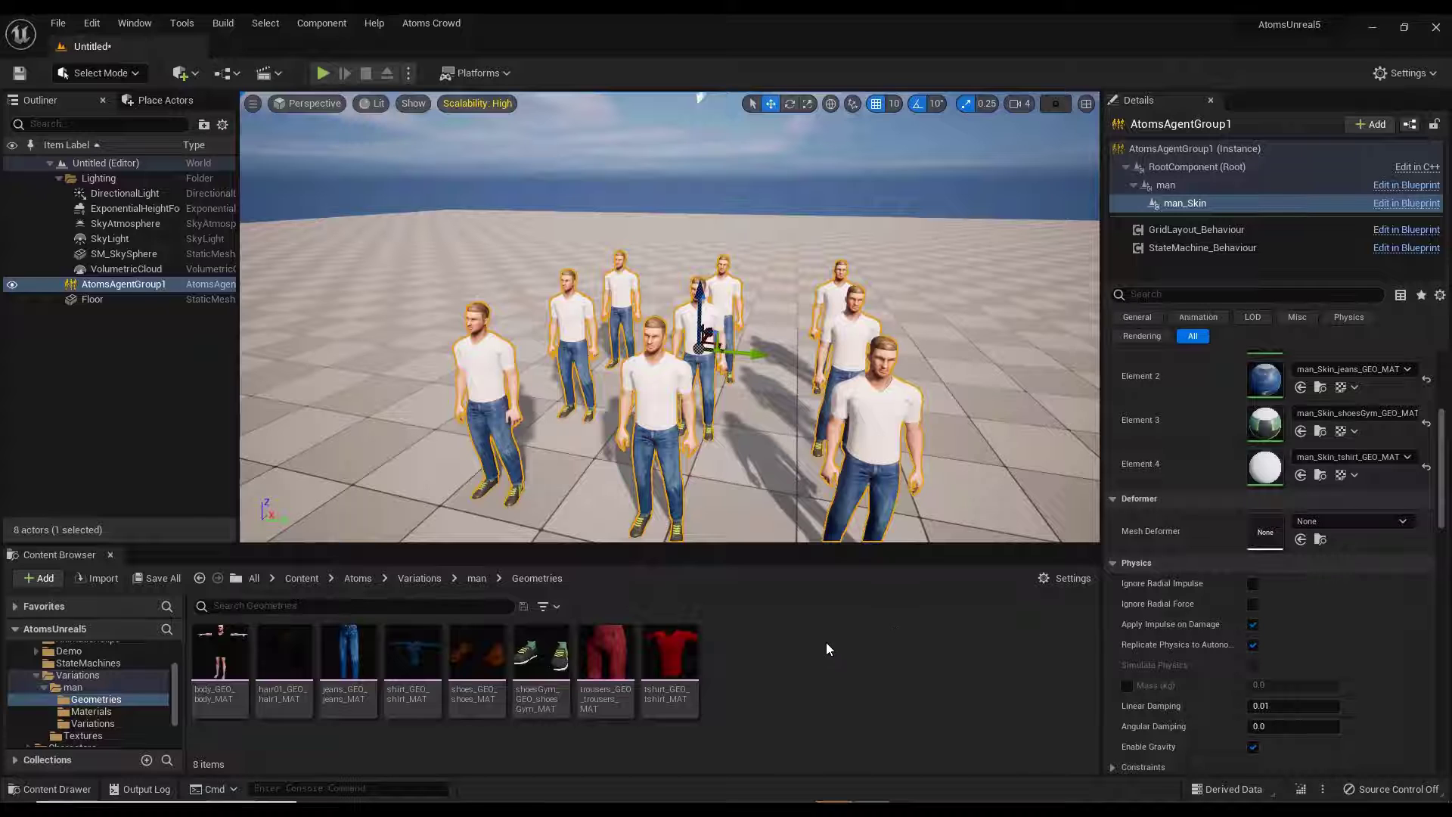
Create an Atoms Agent Variations asset named My_variations_map in the man Geometries folder.
right_click(773, 673)
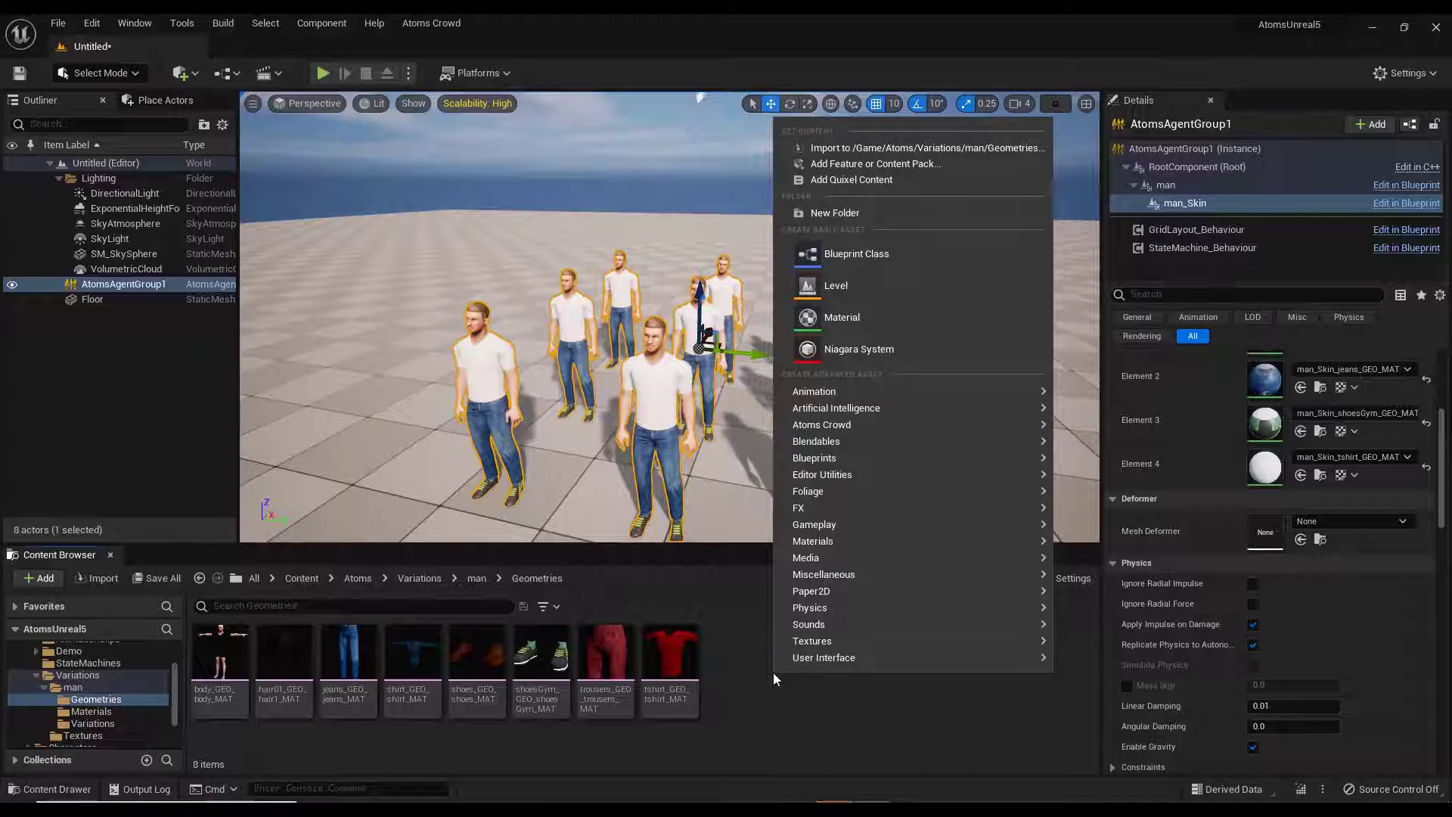
mouse_move(888, 425)
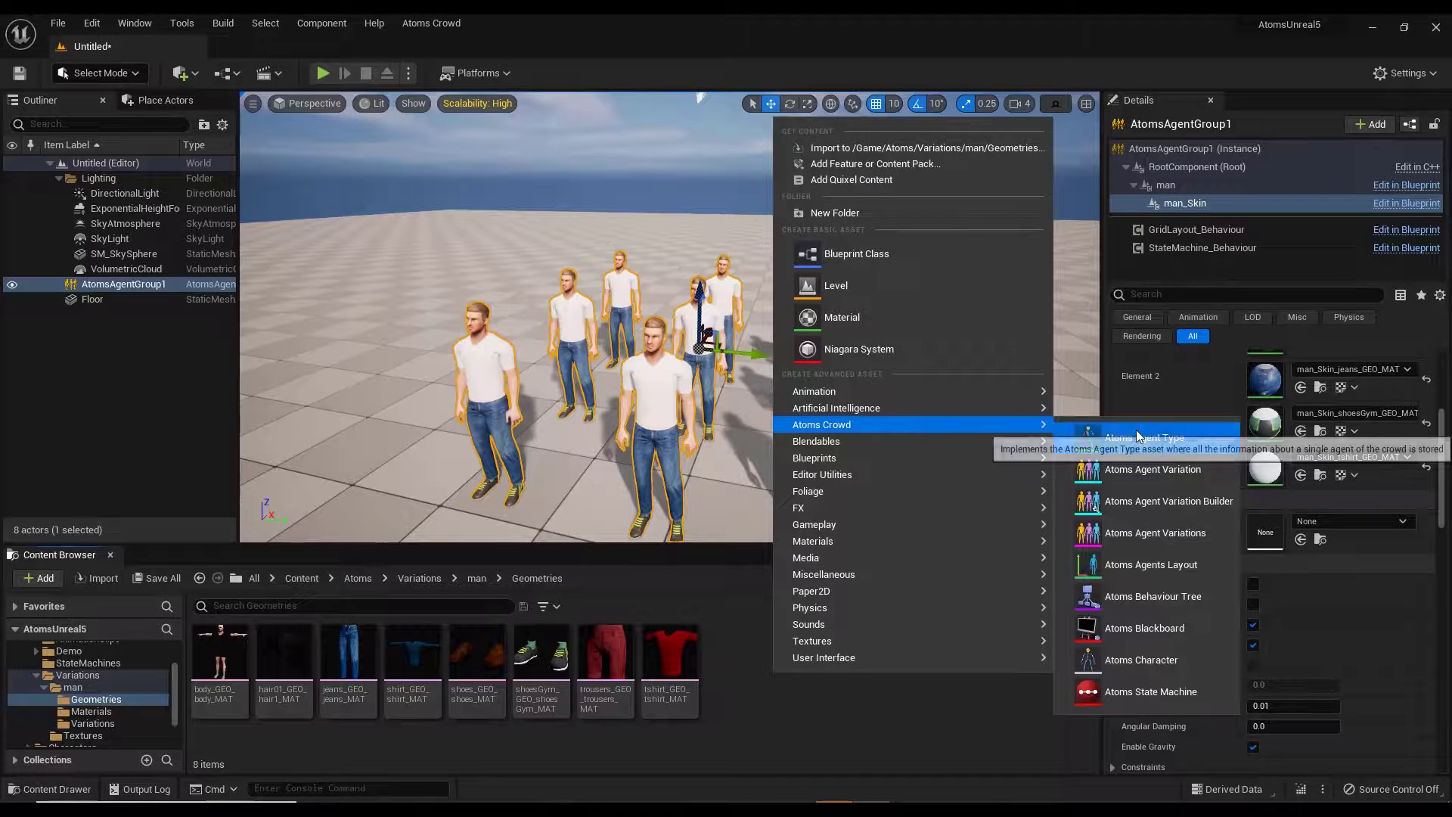
click(1124, 542)
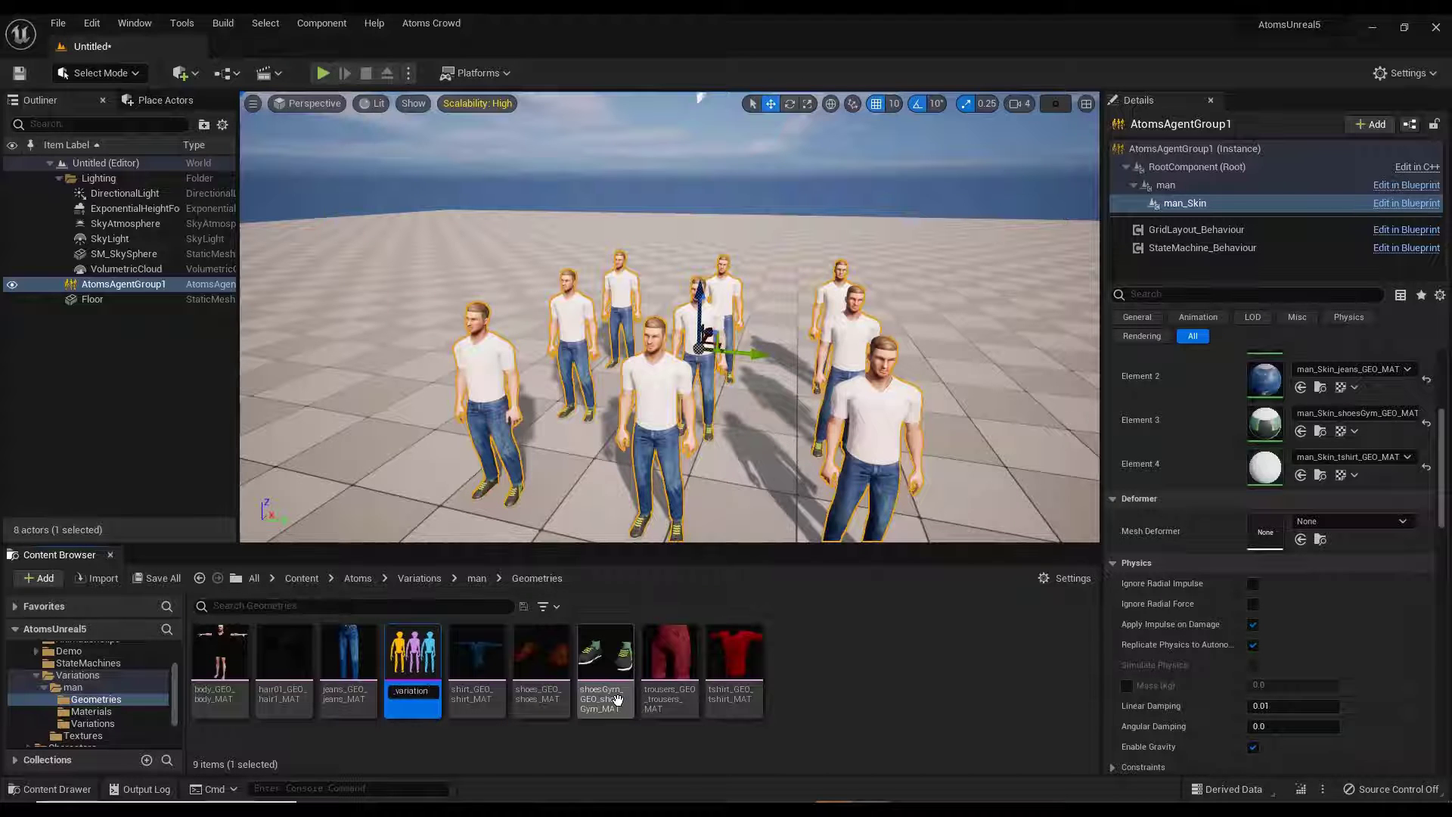
text(s_map)
key(Return)
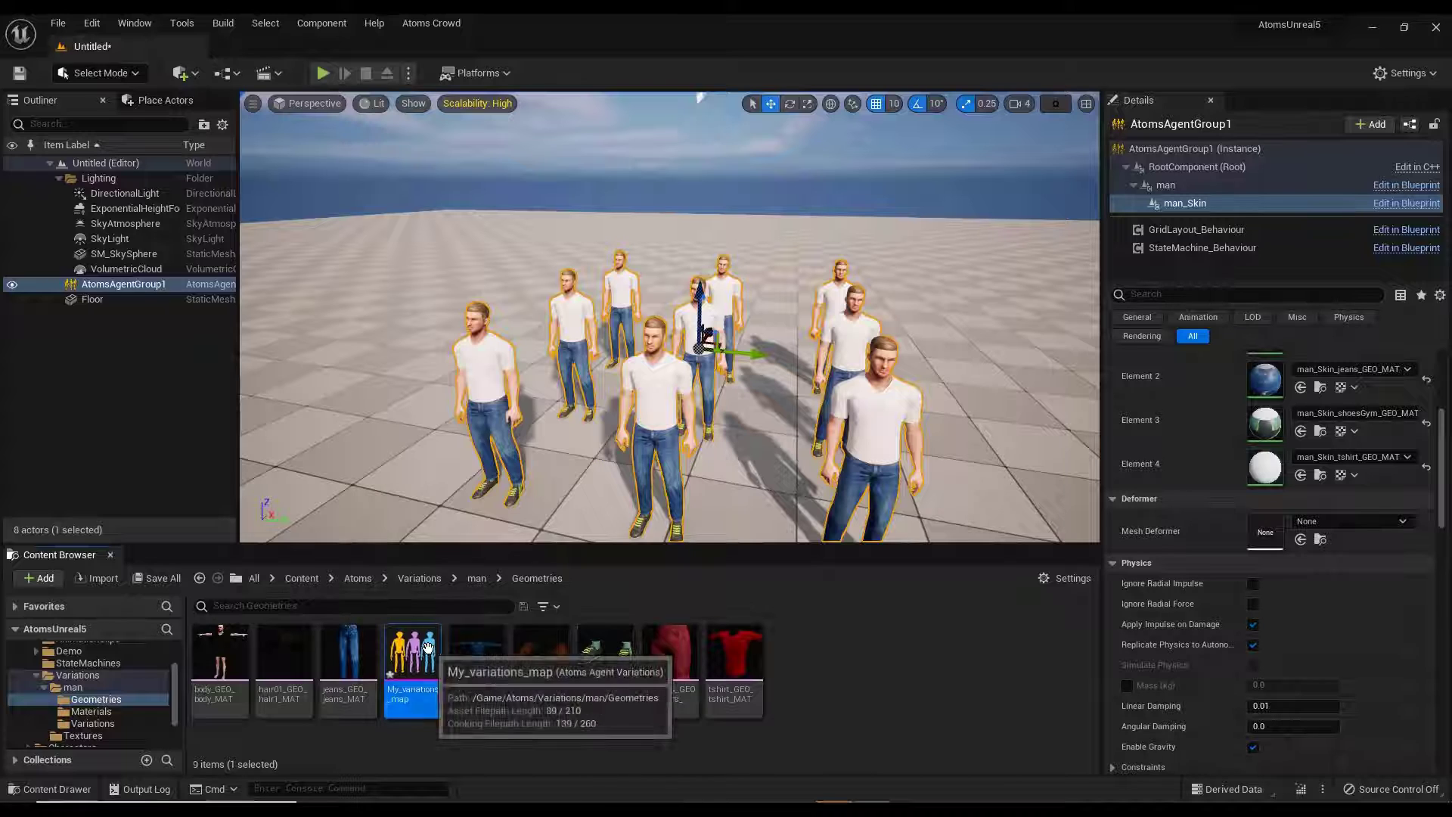
Open My_variations_map and add one agent type entry set to AT_man.
double_click(429, 652)
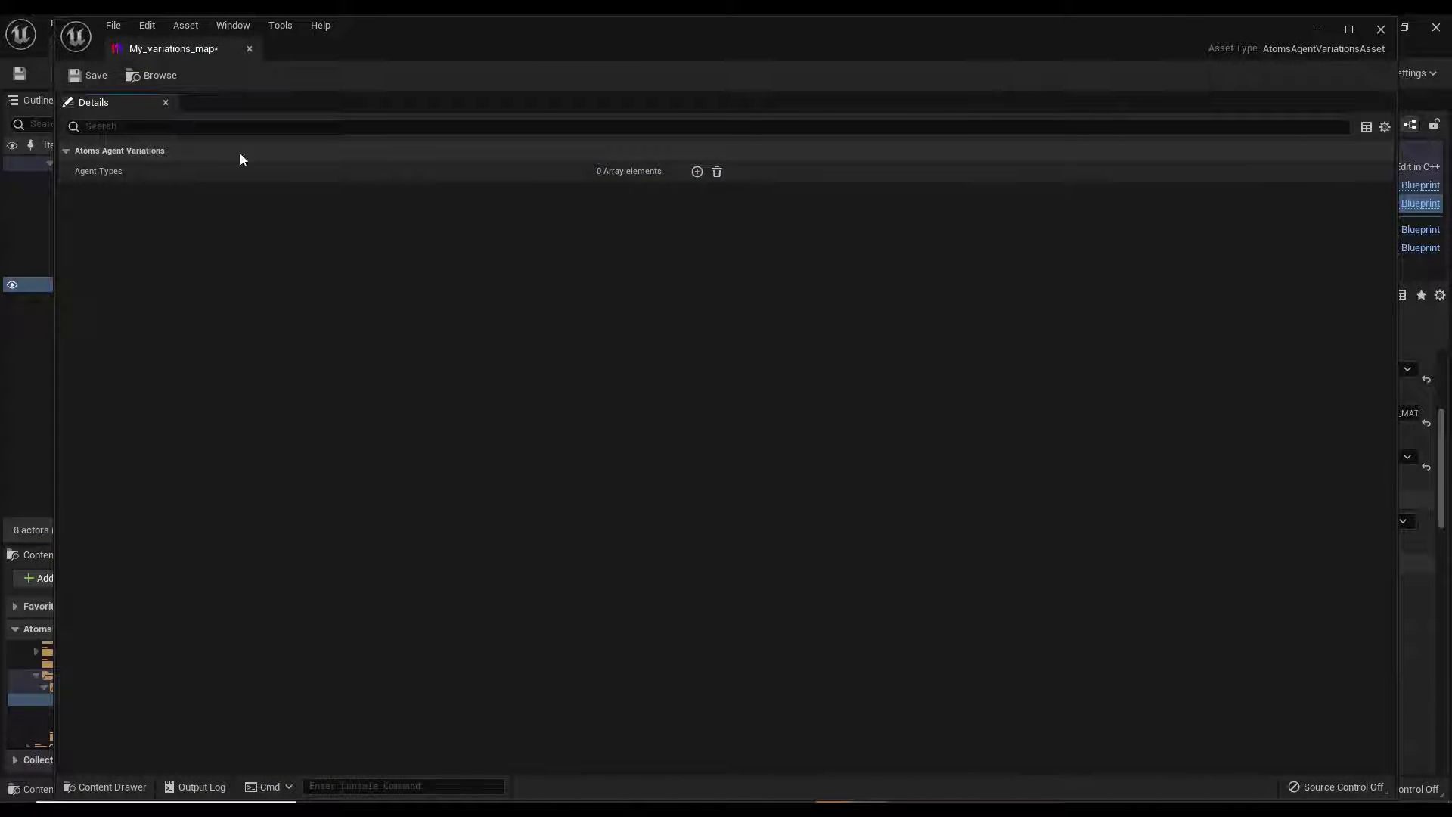
click(696, 171)
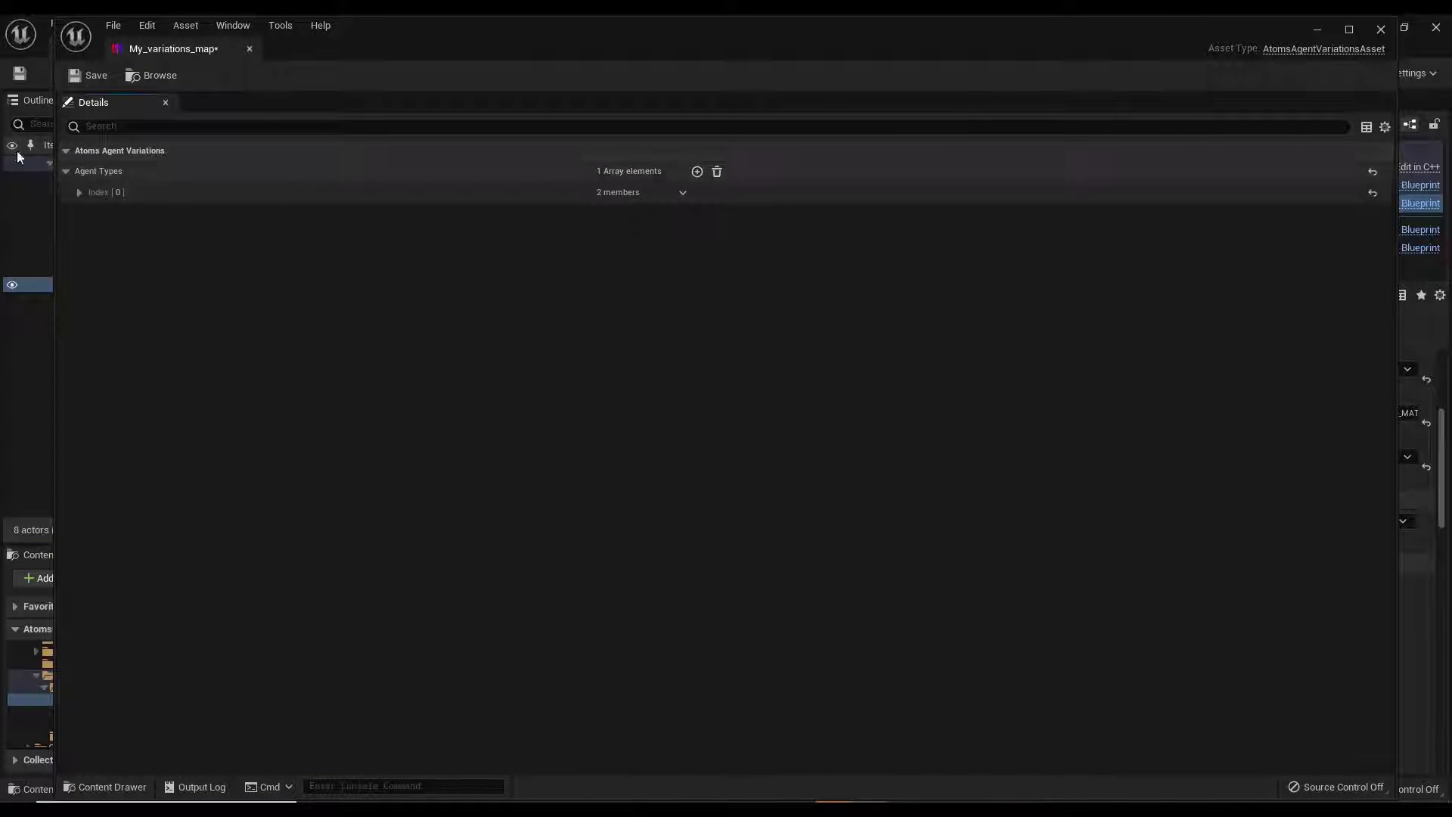
click(78, 193)
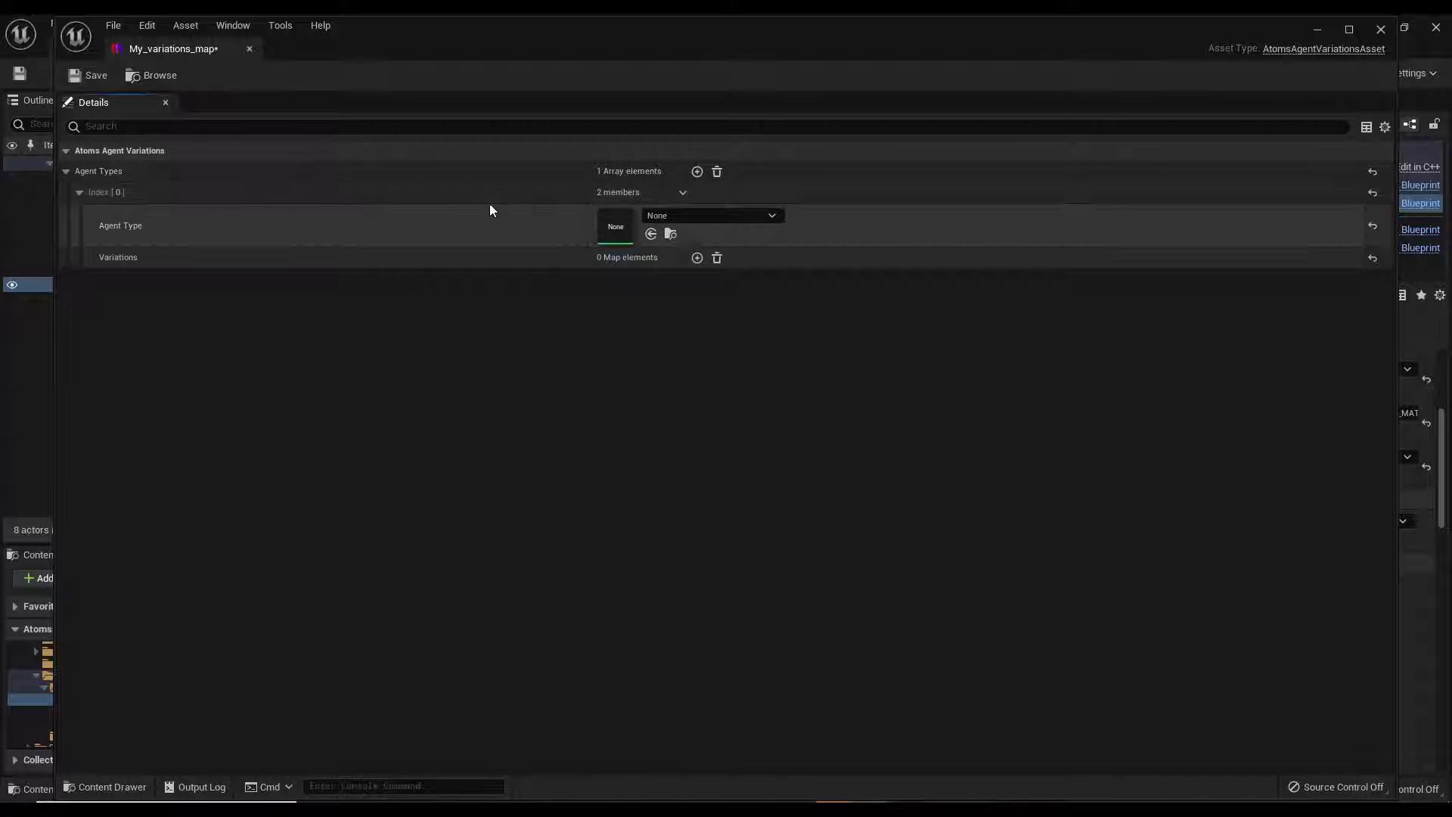
click(753, 216)
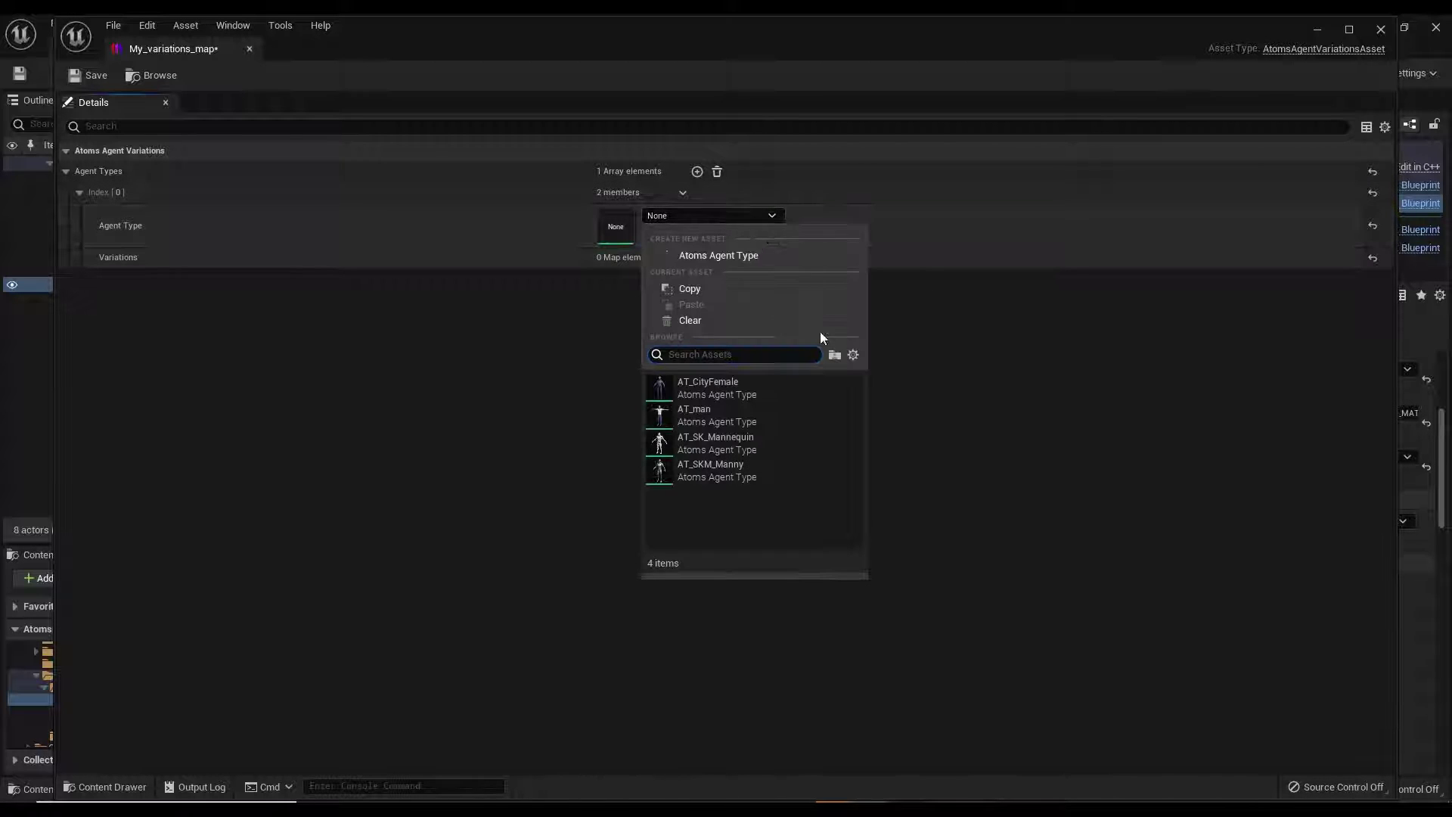
click(712, 419)
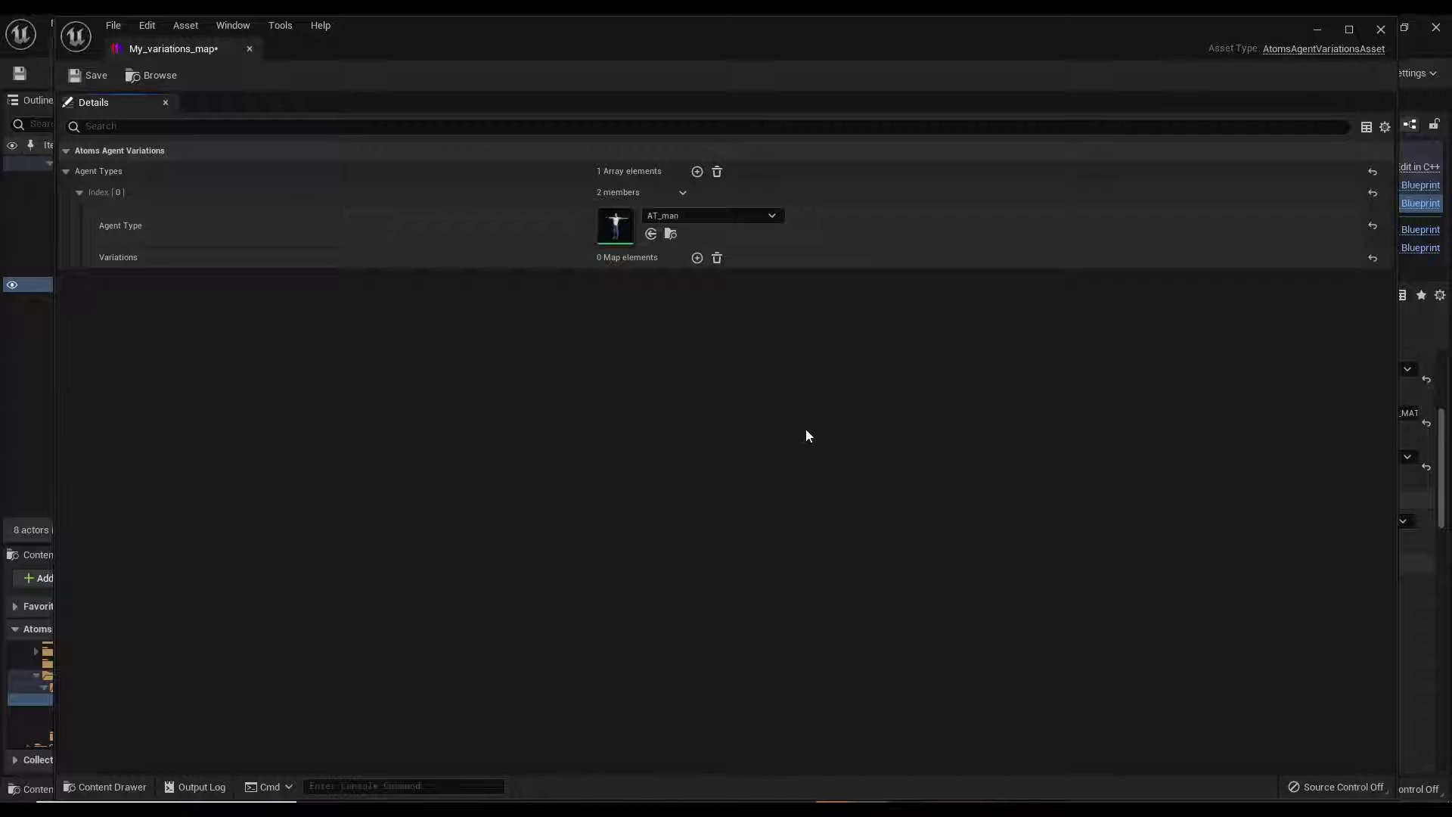
Add a variation entry named variation1 under the AT_man agent type, then save and close the map.
click(697, 258)
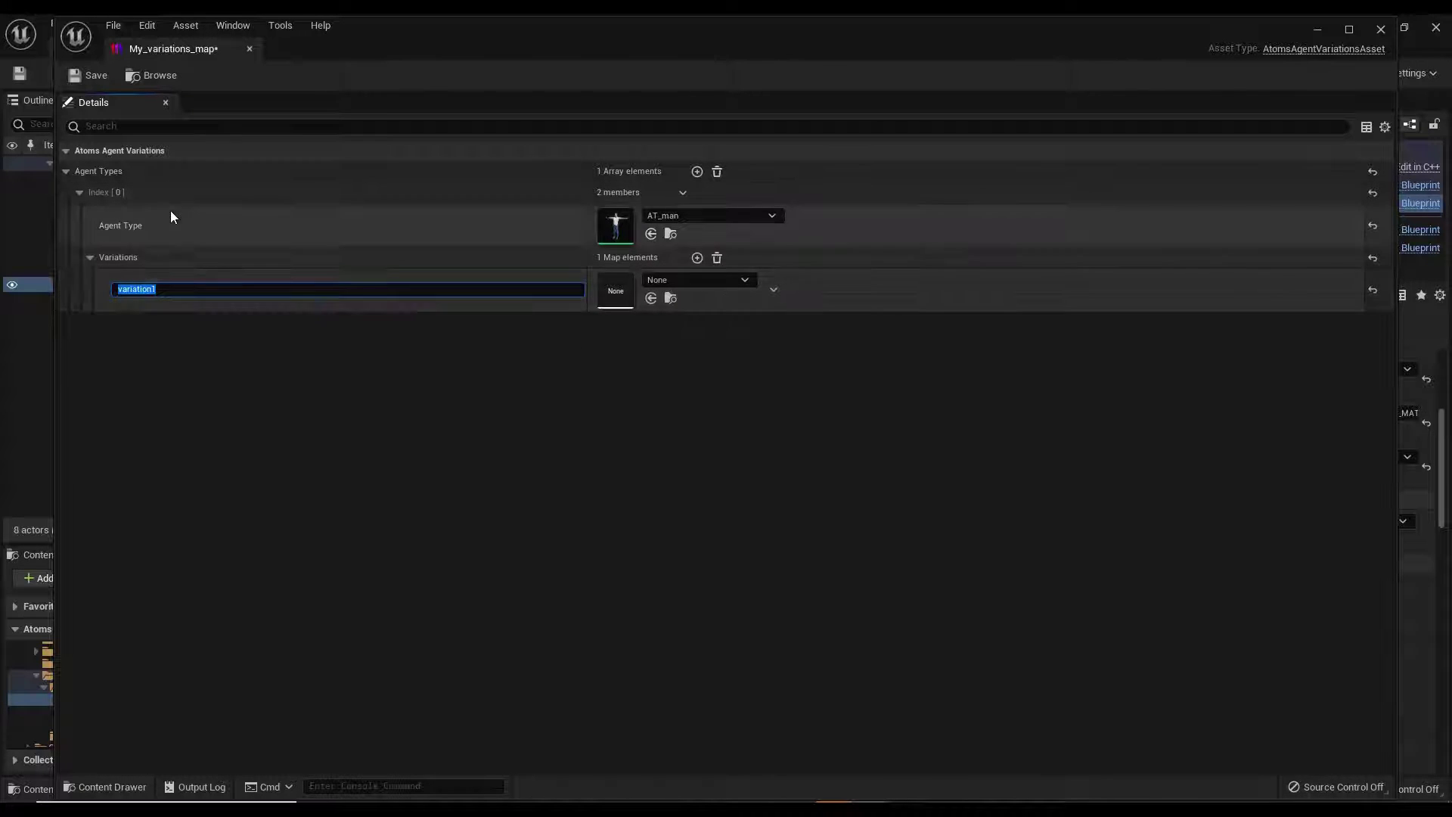
click(91, 79)
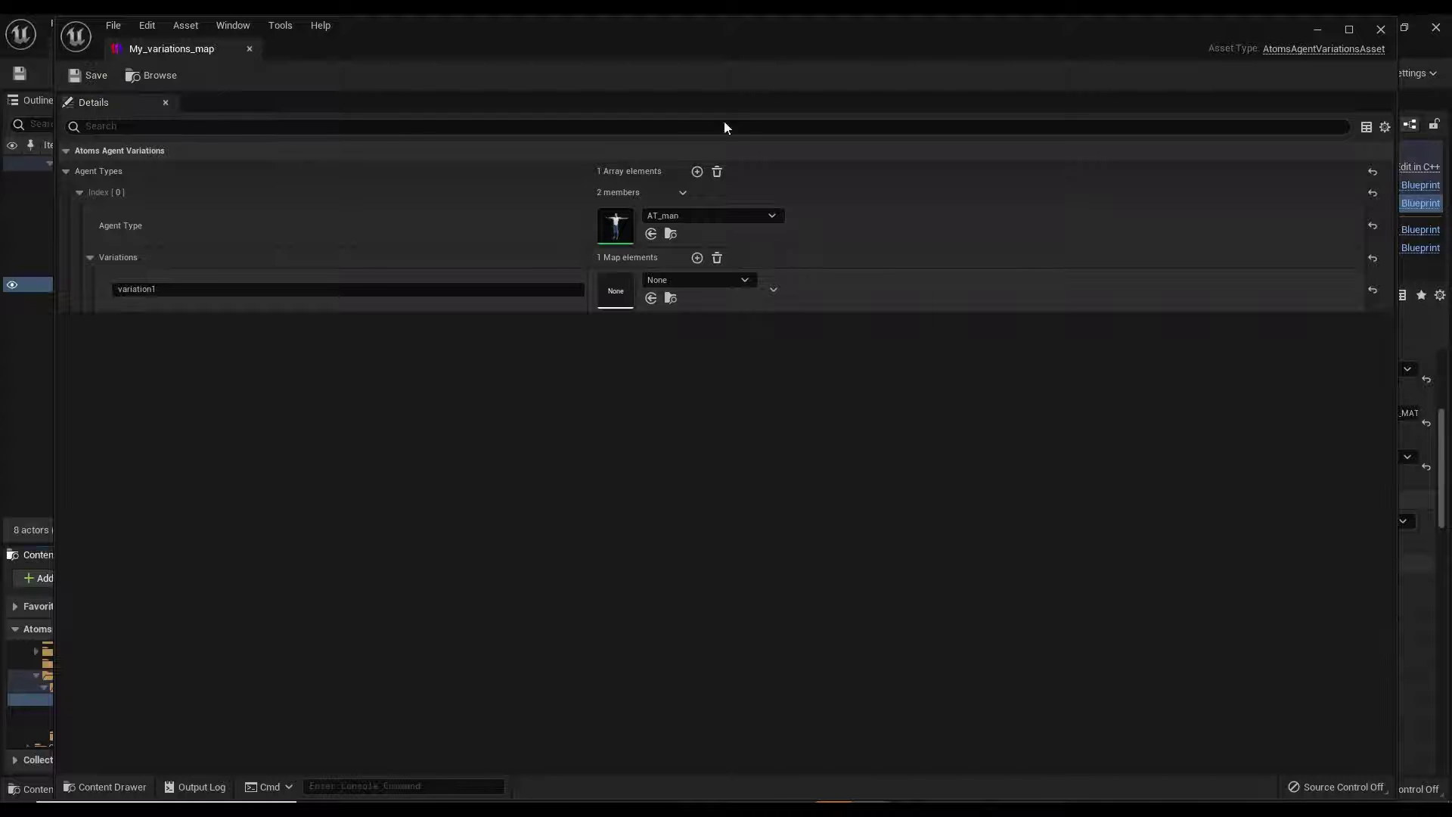
click(1380, 30)
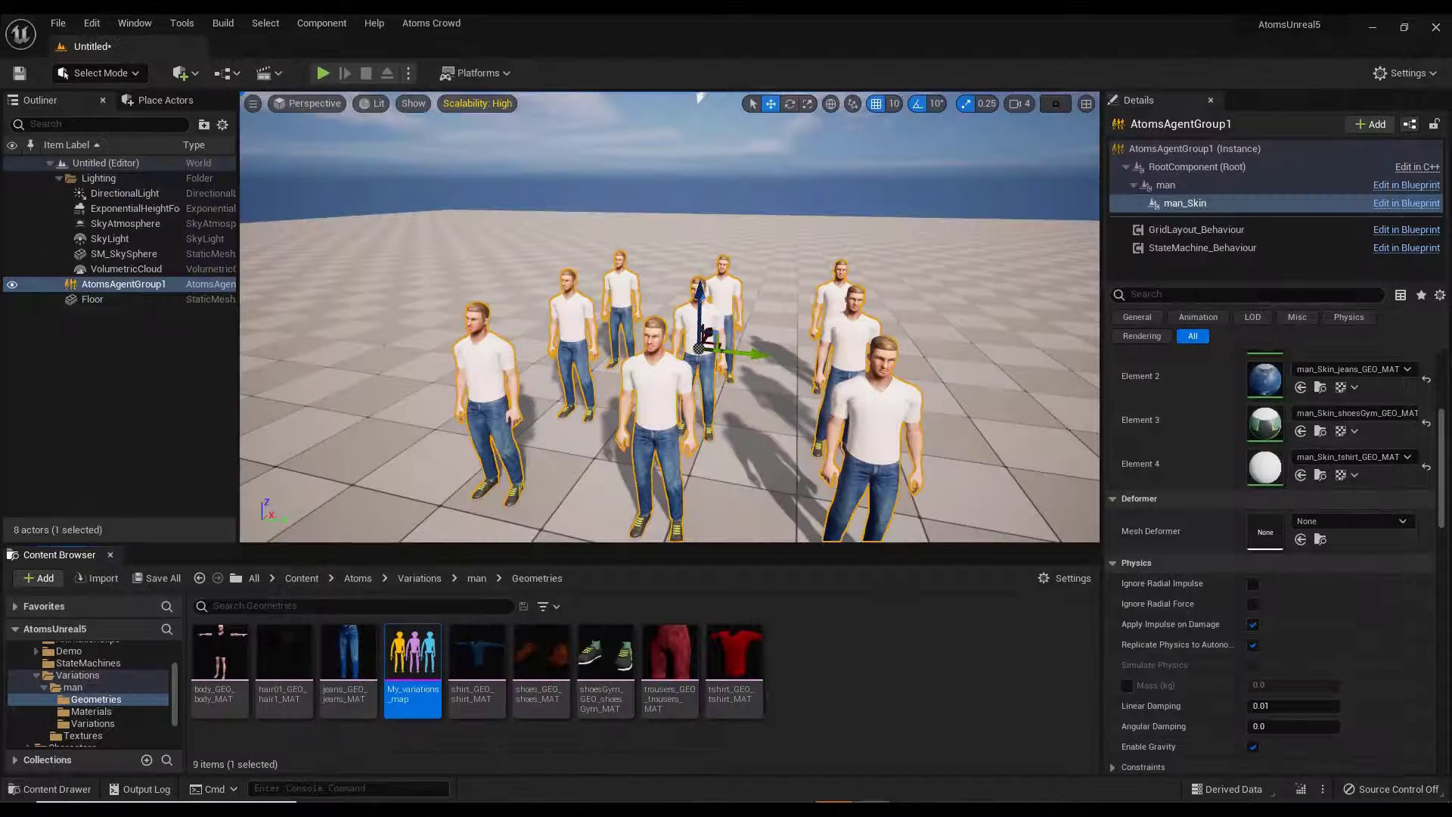
Create an Atoms Agent Variation asset named variation1 in the Geometries folder.
right_click(817, 695)
mouse_move(930, 439)
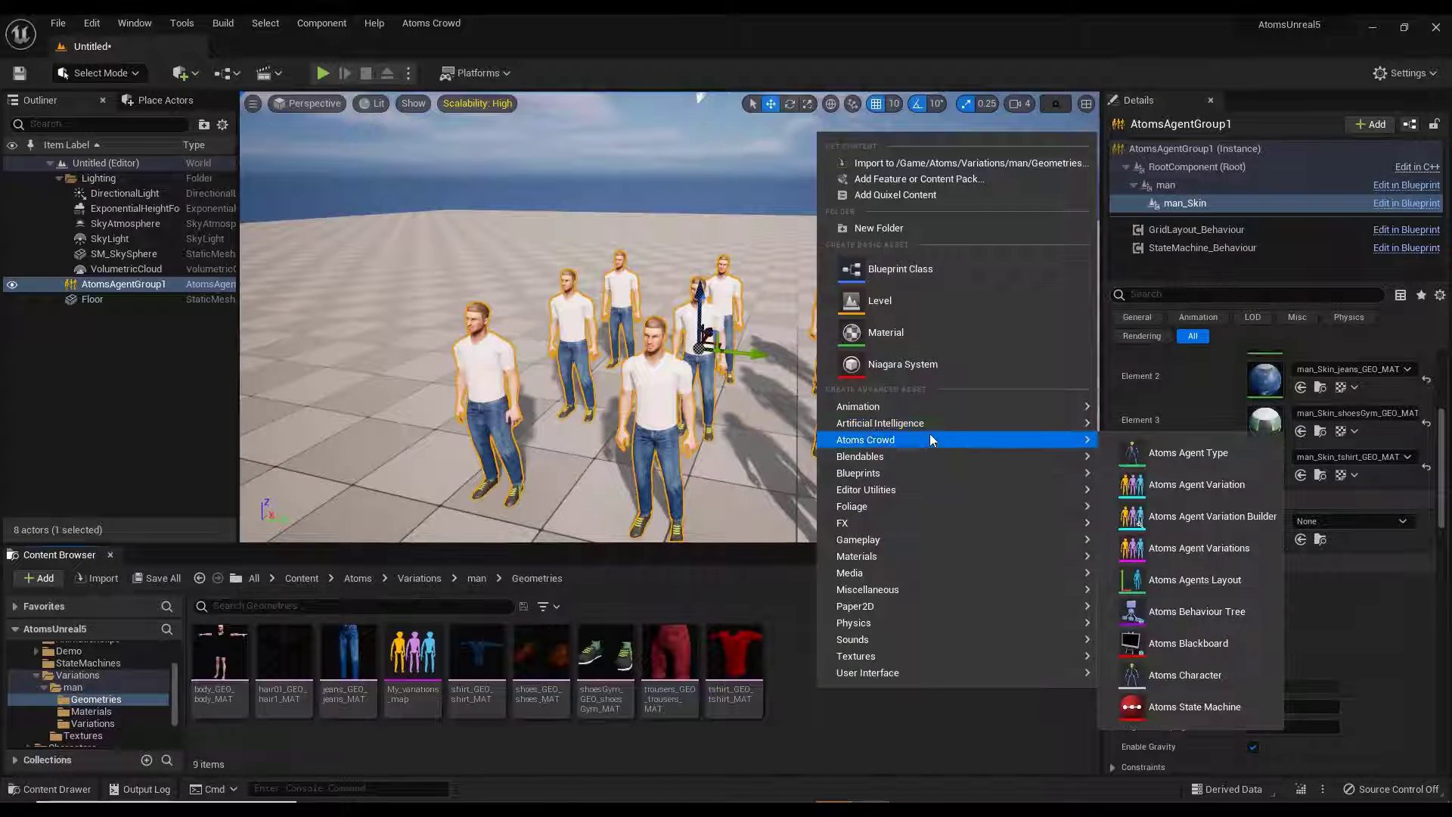
click(1196, 484)
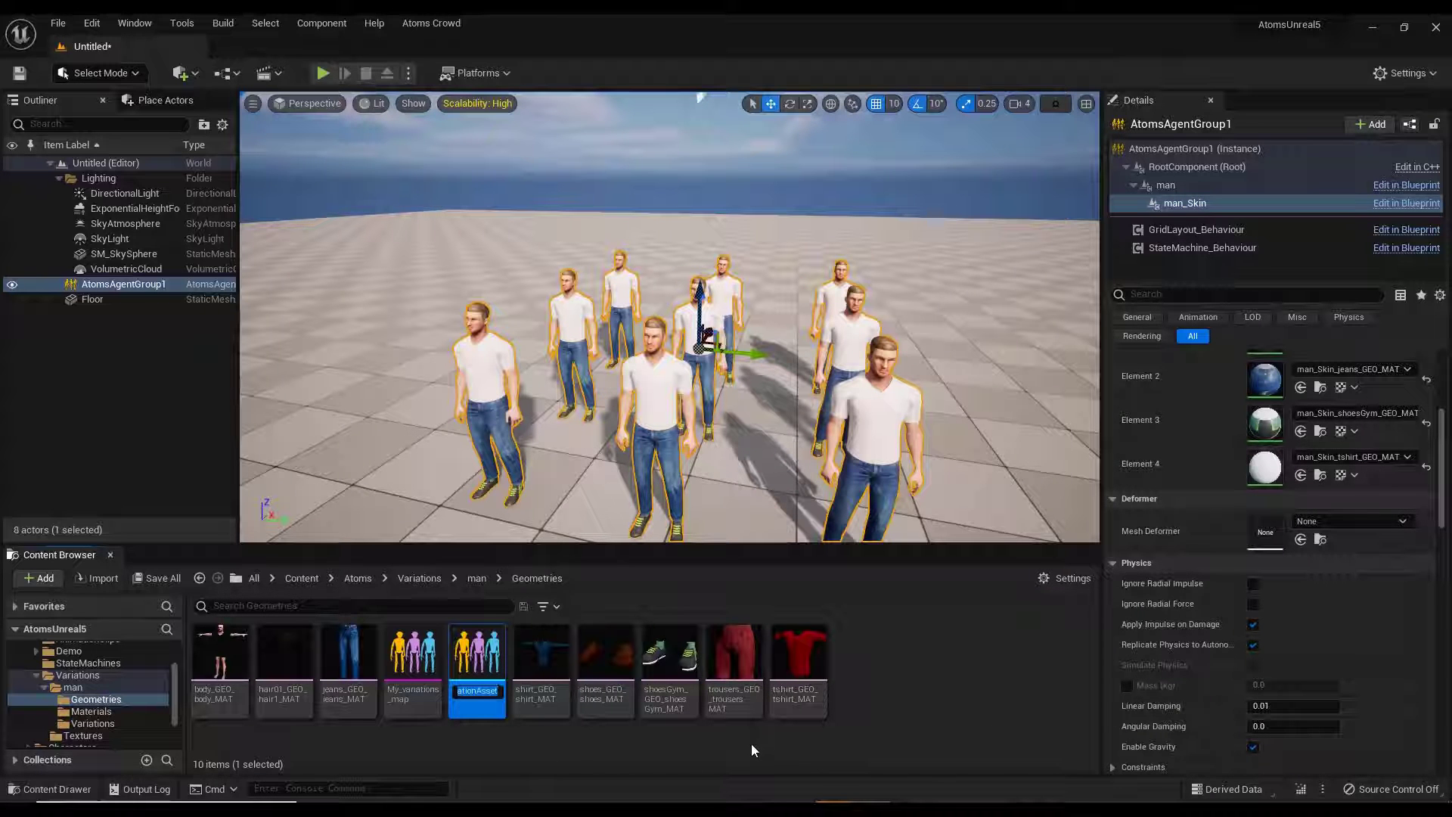
text(variation1)
key(Return)
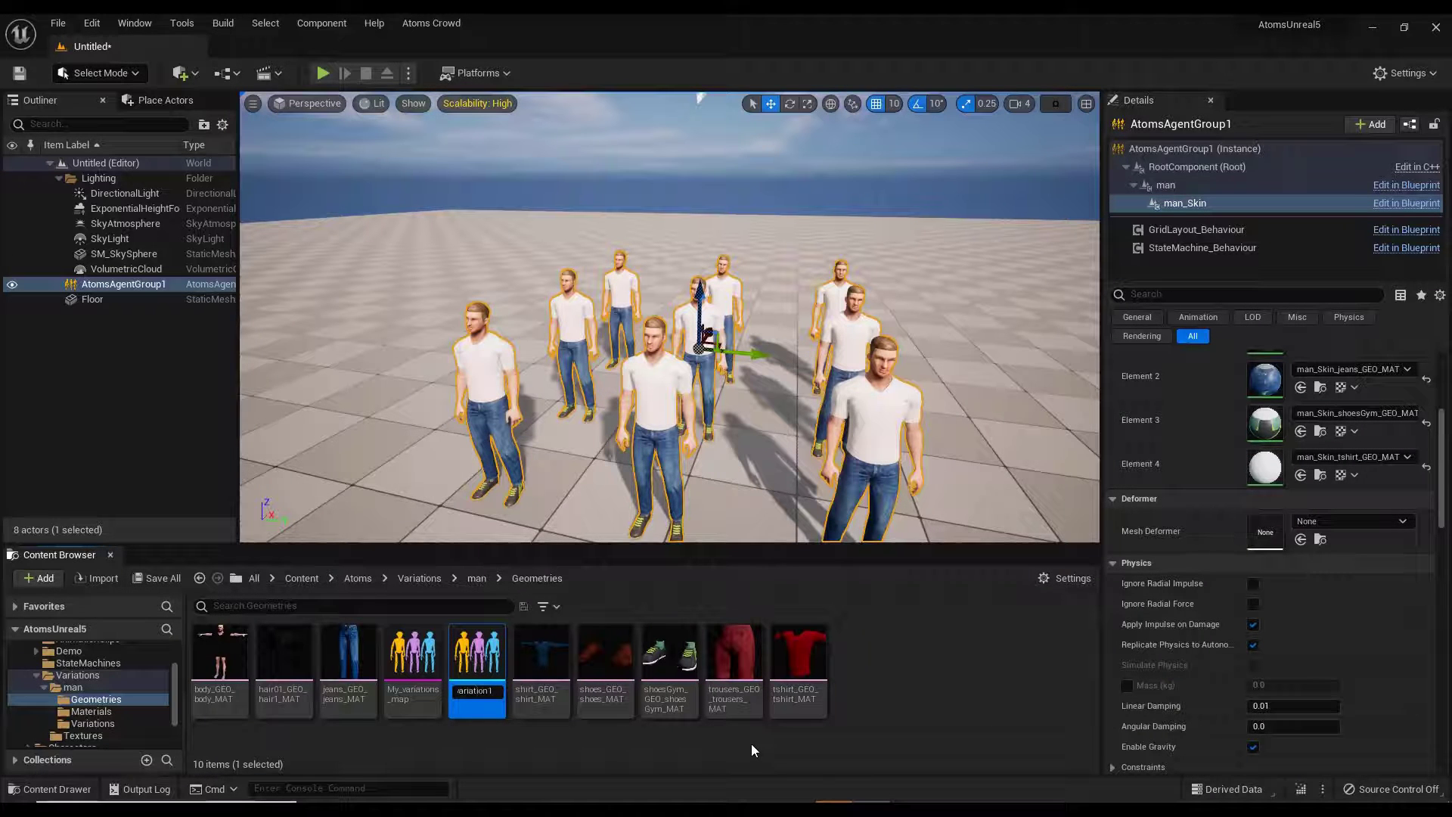
Open variation1 with its window clear of the mesh assets and add three empty skeletal mesh elements.
double_click(793, 661)
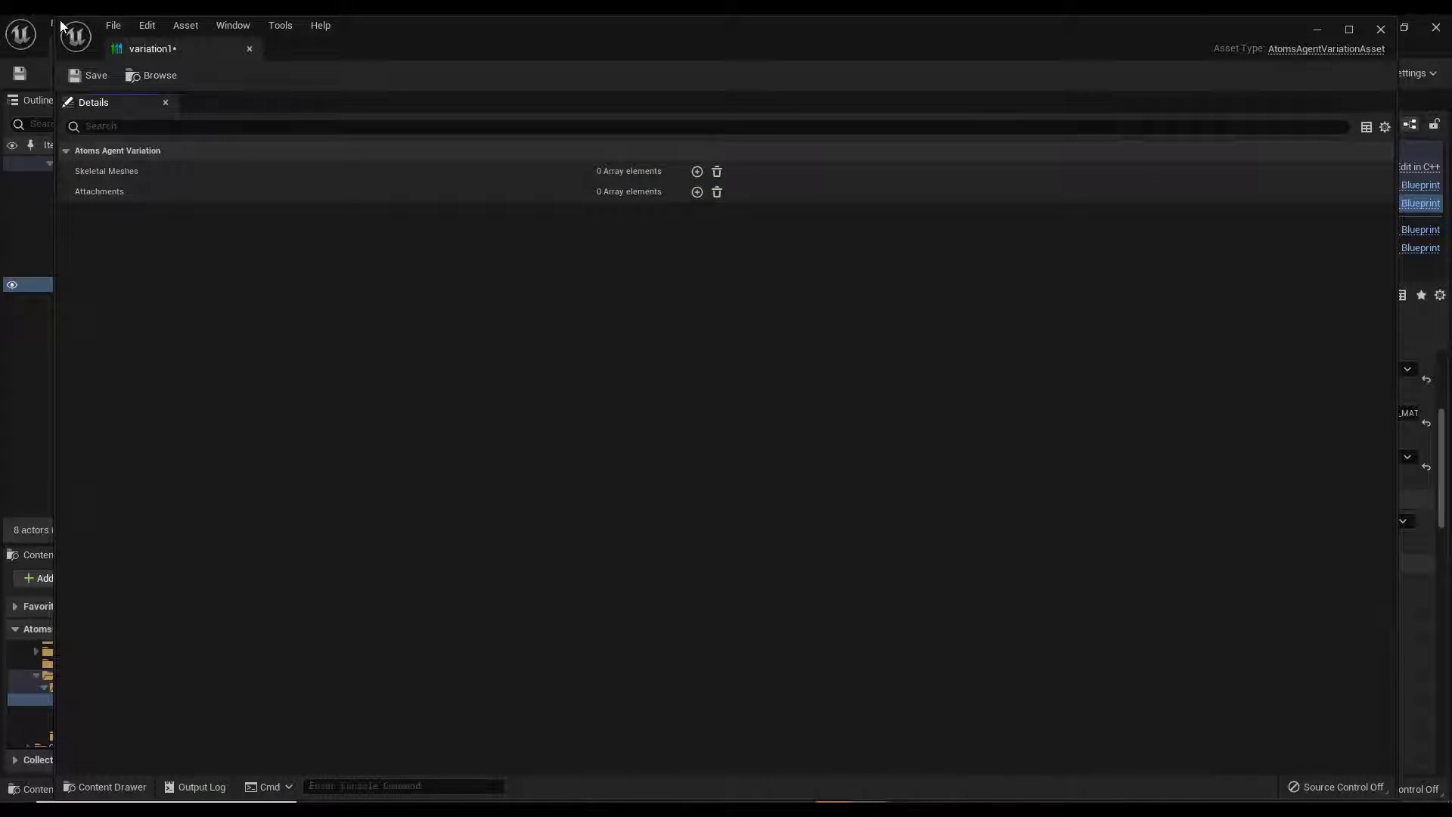
drag(58, 23, 447, 152)
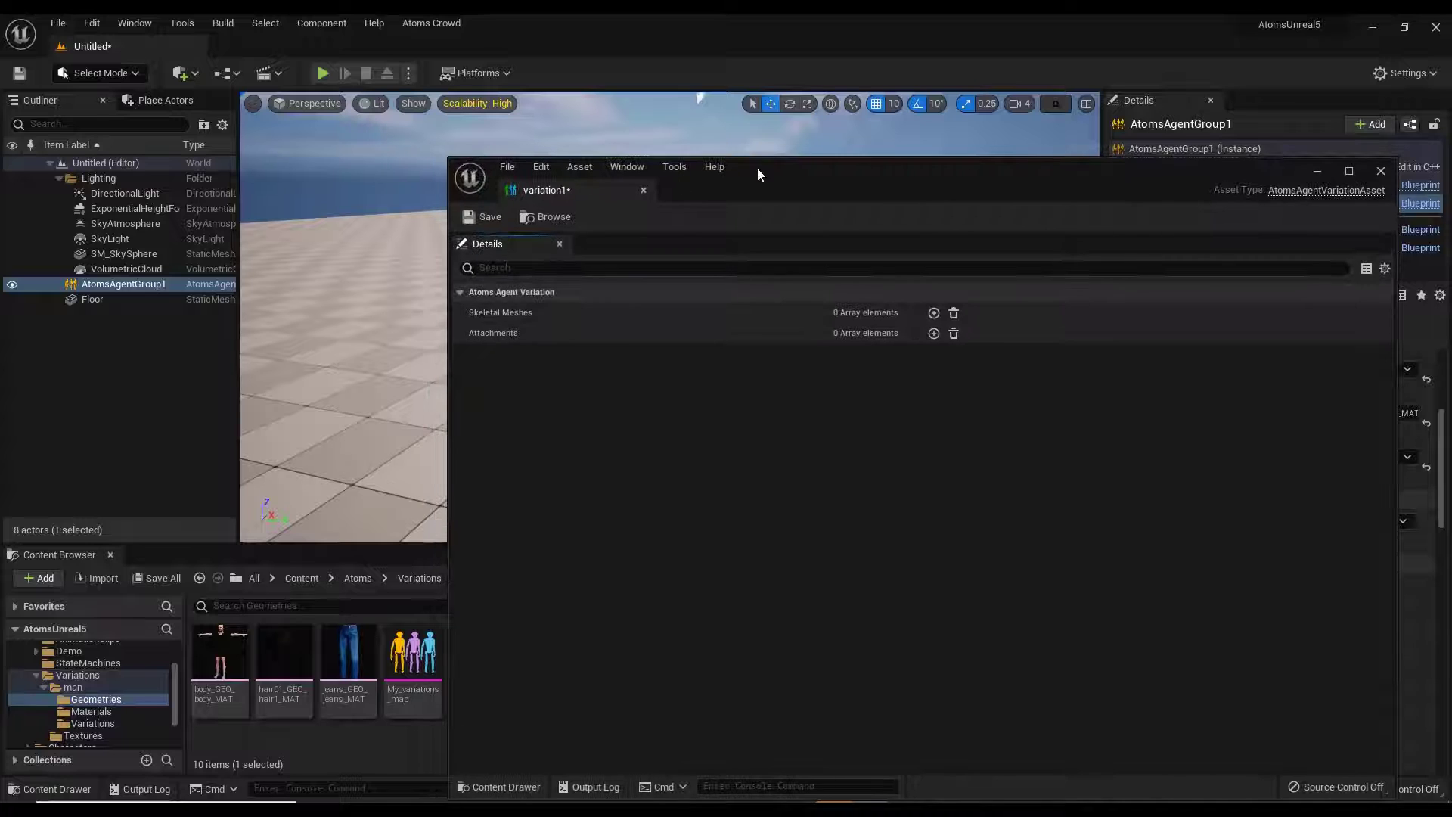
drag(756, 168, 931, 142)
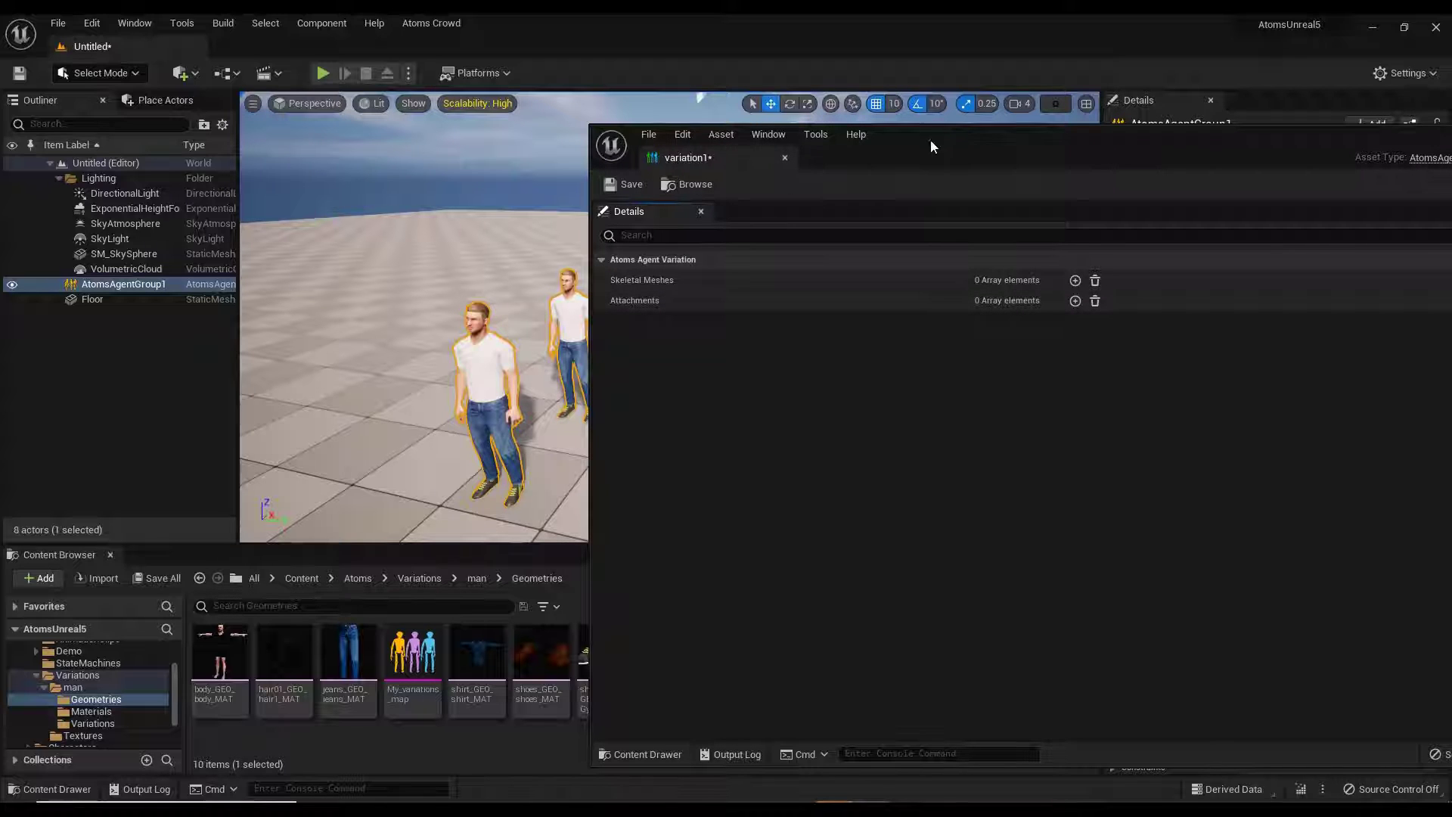
drag(931, 142, 900, 161)
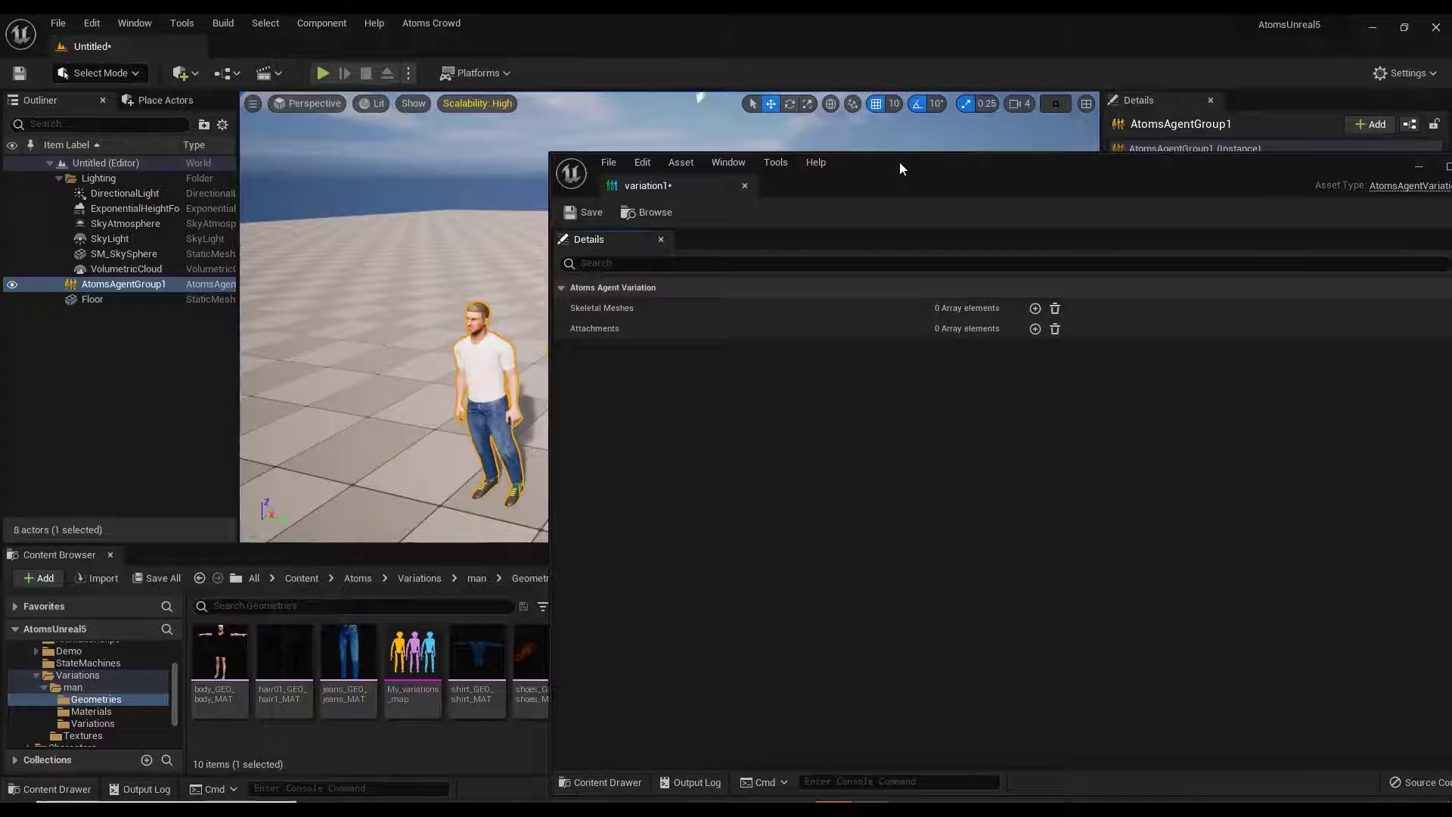
click(1035, 309)
drag(996, 170, 1133, 130)
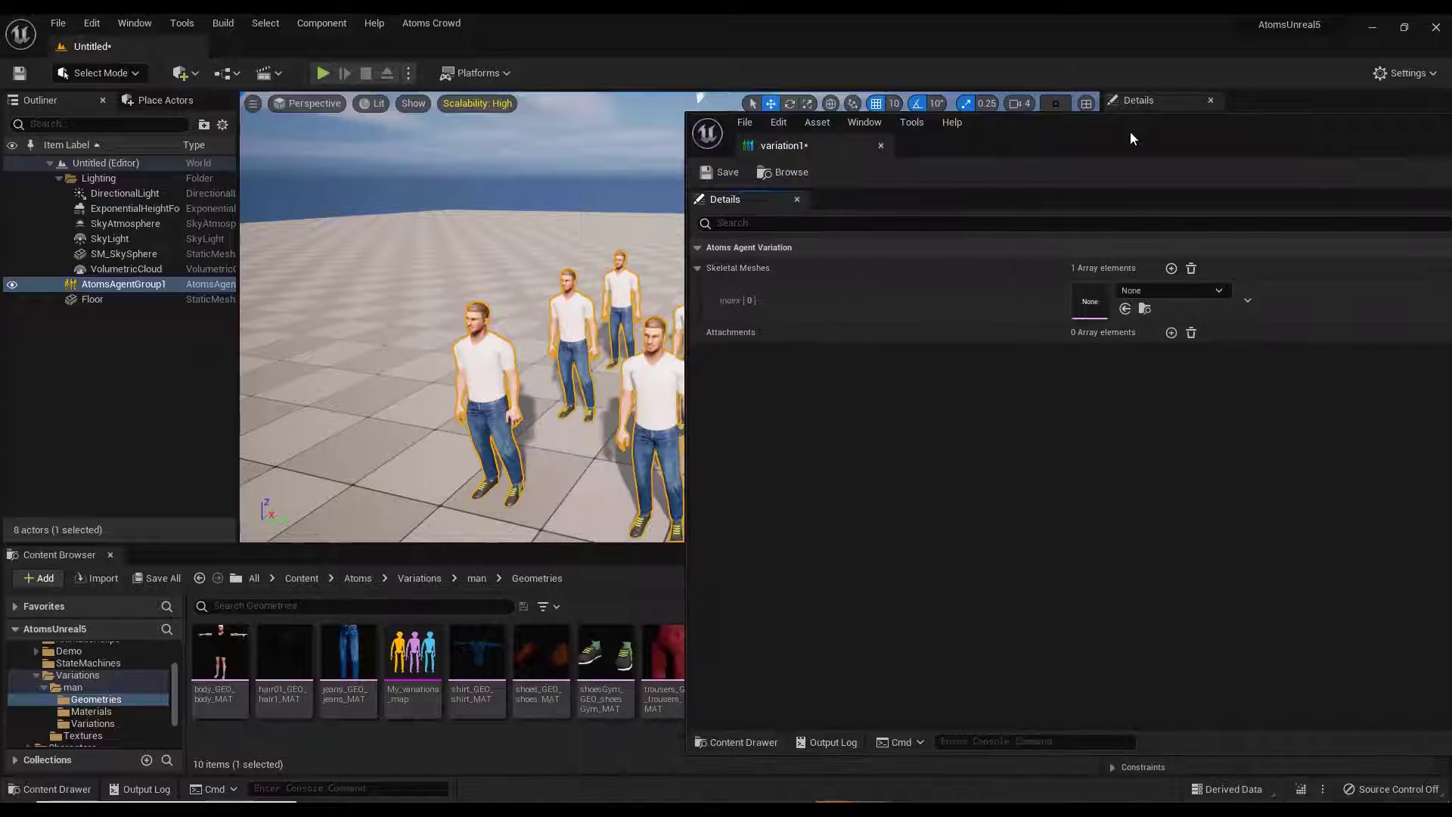
click(1172, 269)
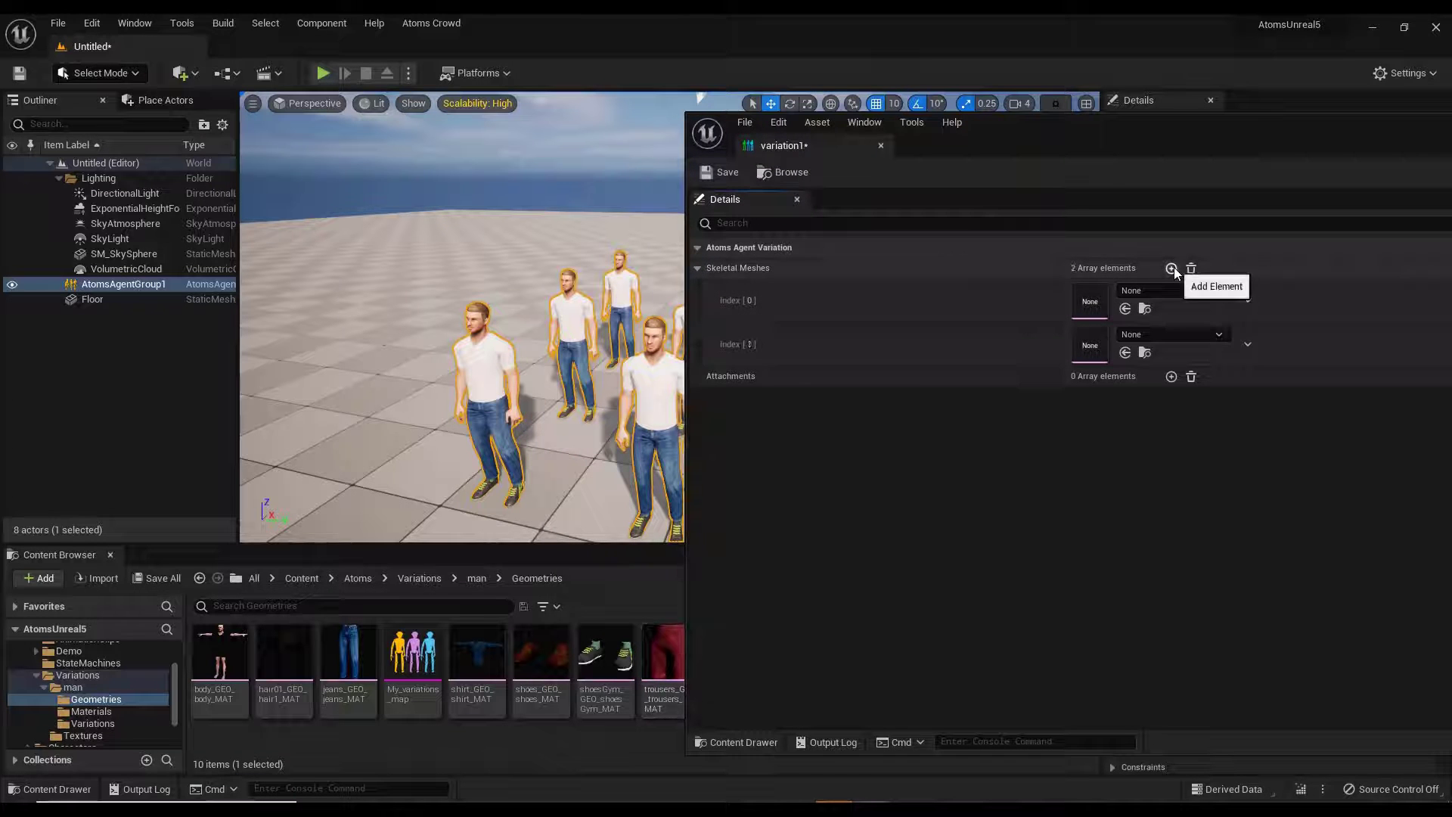
click(1172, 270)
Assign body_GEO_body_MAT, jeans_GEO_jeans_MAT and tshirt_GEO_tshirt_MAT to skeletal mesh elements 0, 1 and 2 of variation1.
drag(223, 690, 1089, 301)
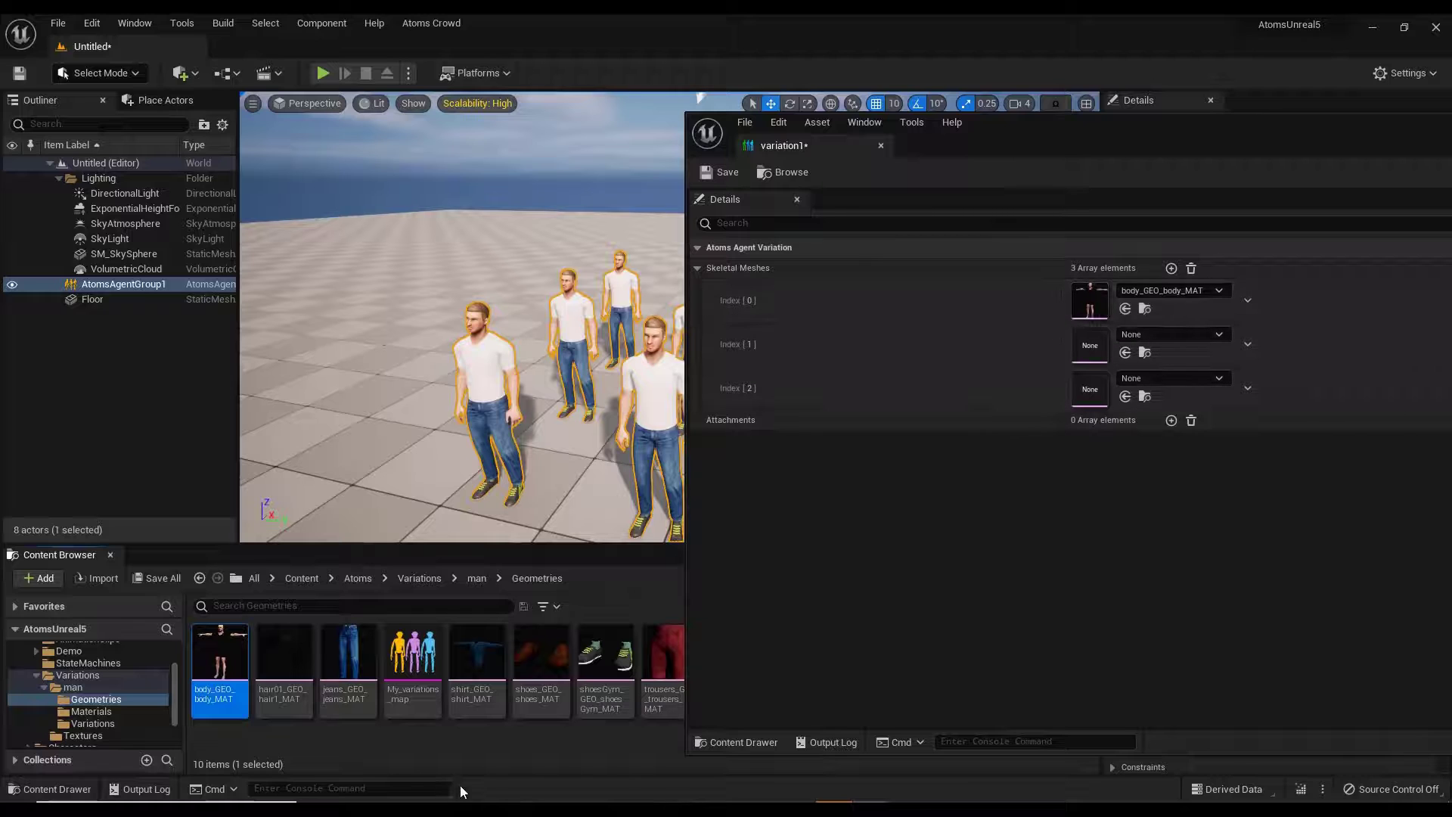
drag(348, 658, 1093, 345)
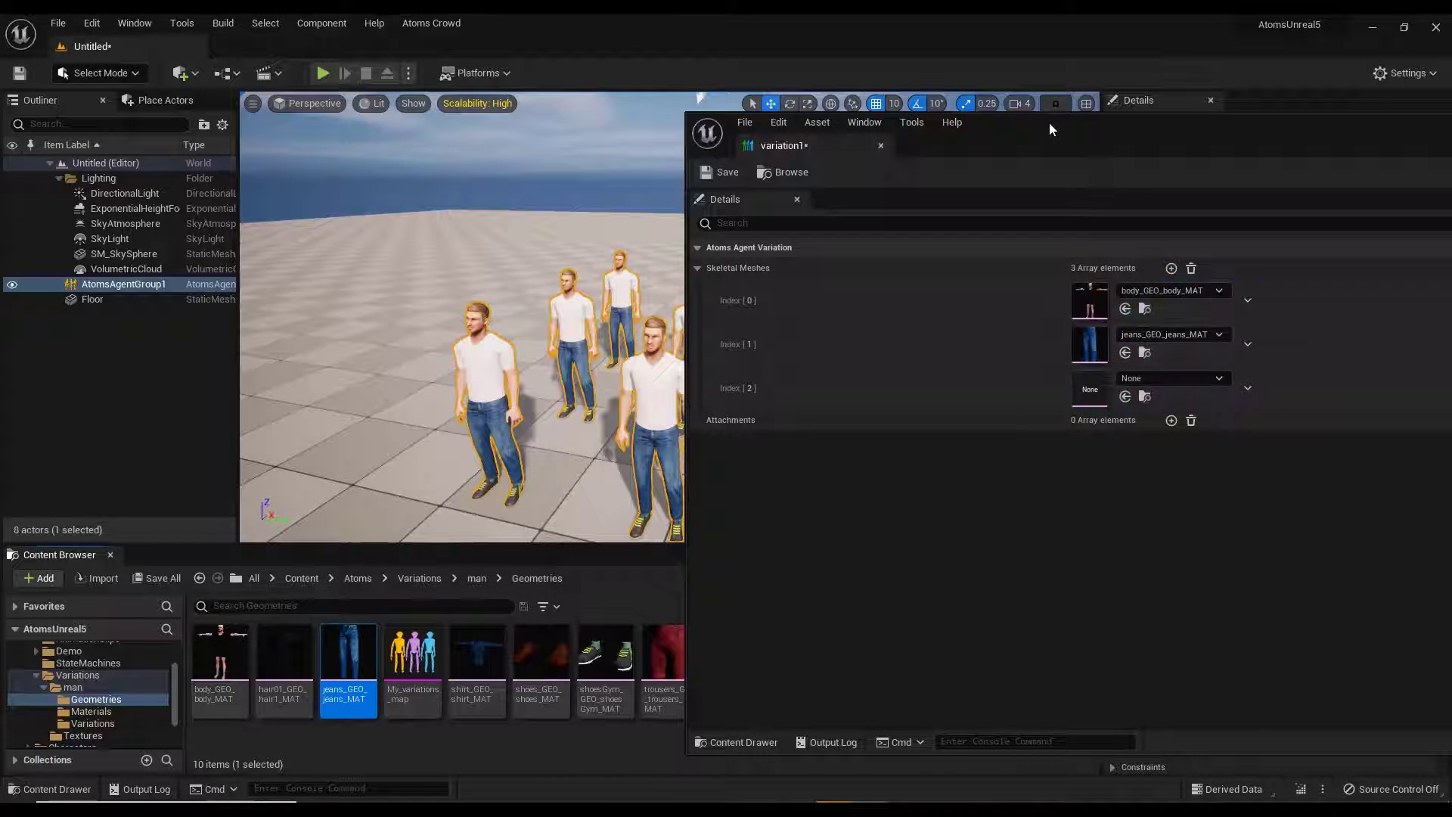
drag(992, 129, 1125, 146)
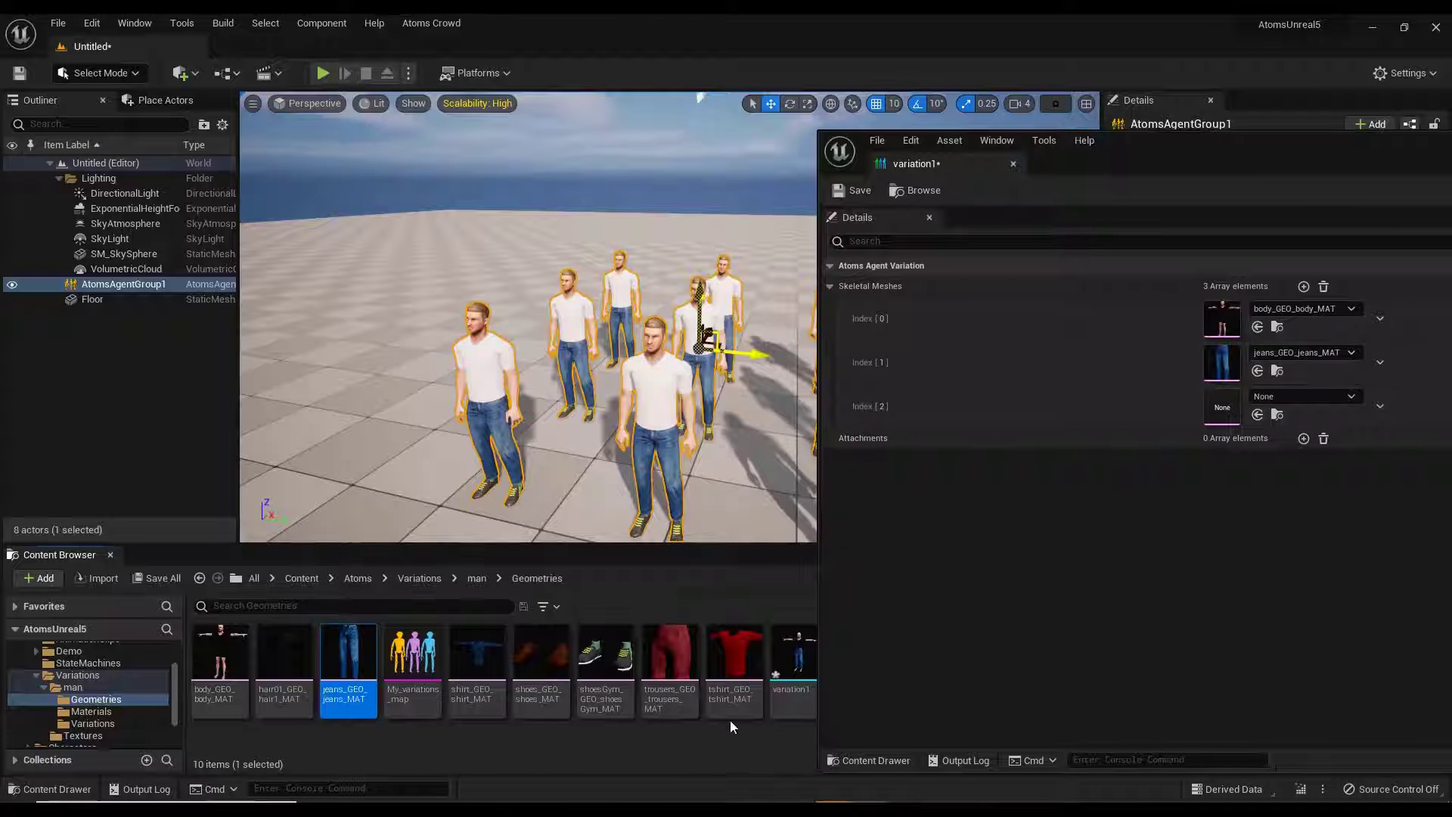
drag(726, 660, 1229, 412)
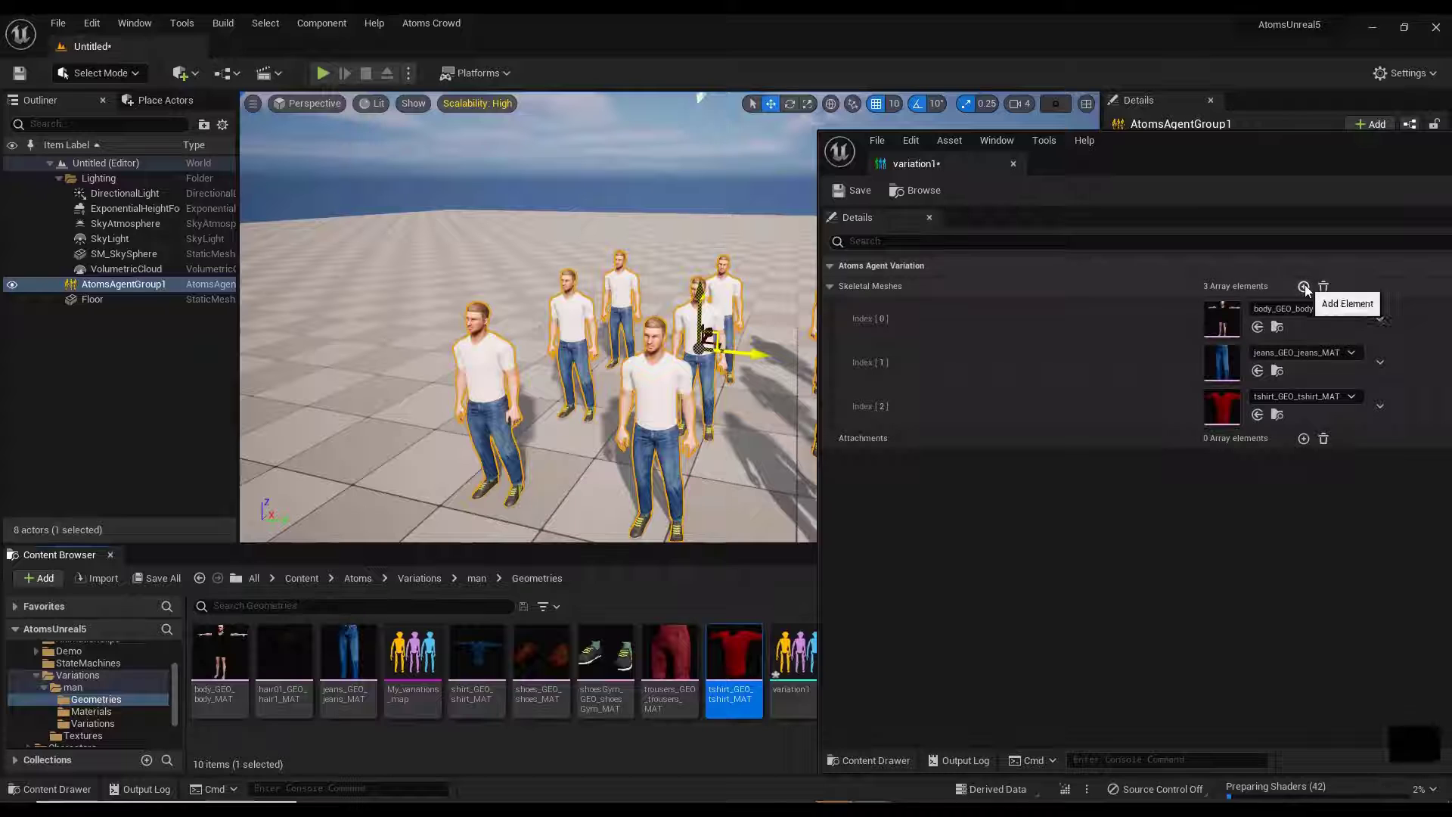
Add a fourth skeletal mesh element to variation1 using shoesGym_GEO_shoesGym_MAT, then save and close the asset.
drag(611, 672, 1100, 538)
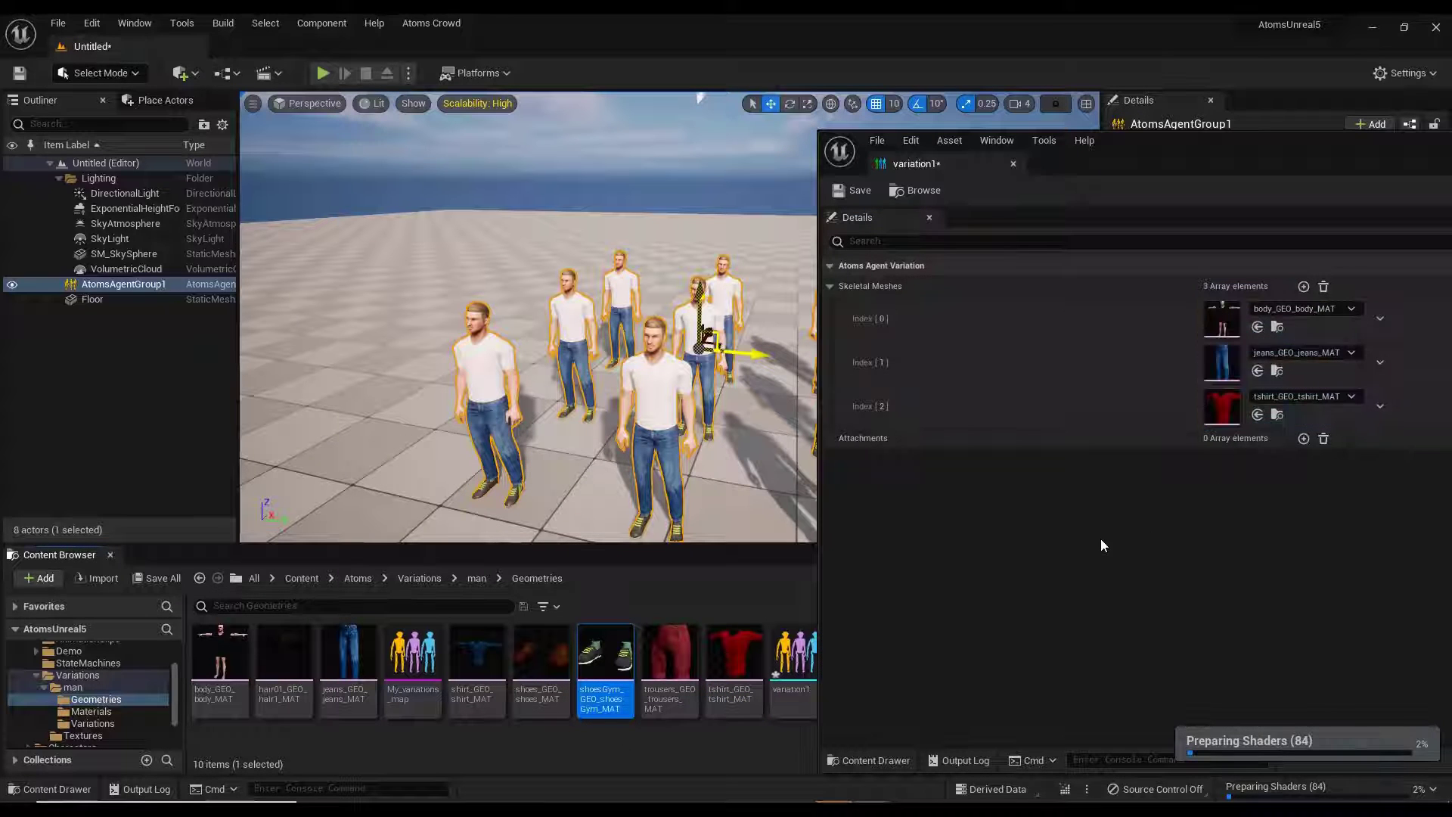
click(1302, 286)
drag(603, 669, 1248, 457)
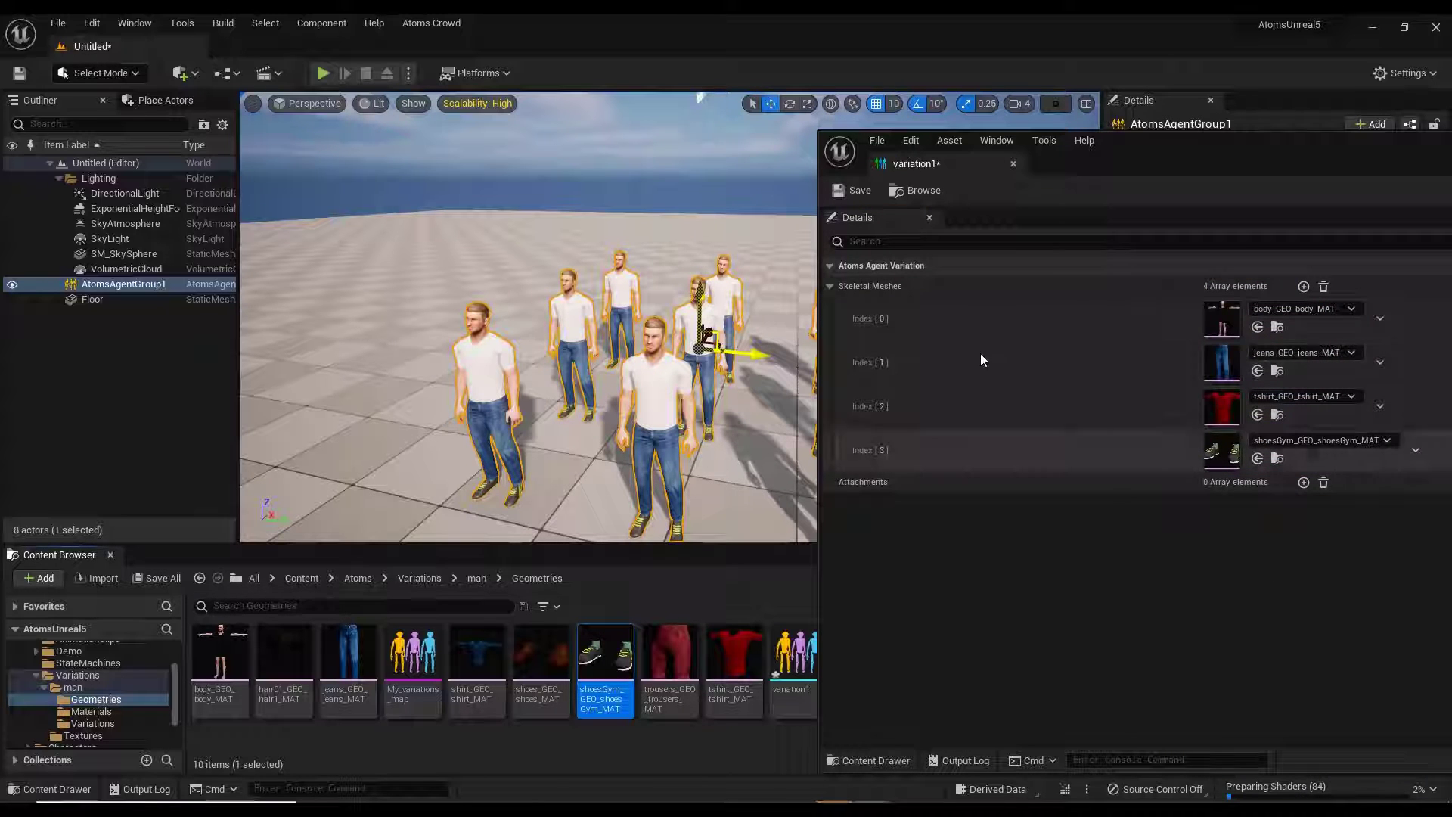
click(855, 191)
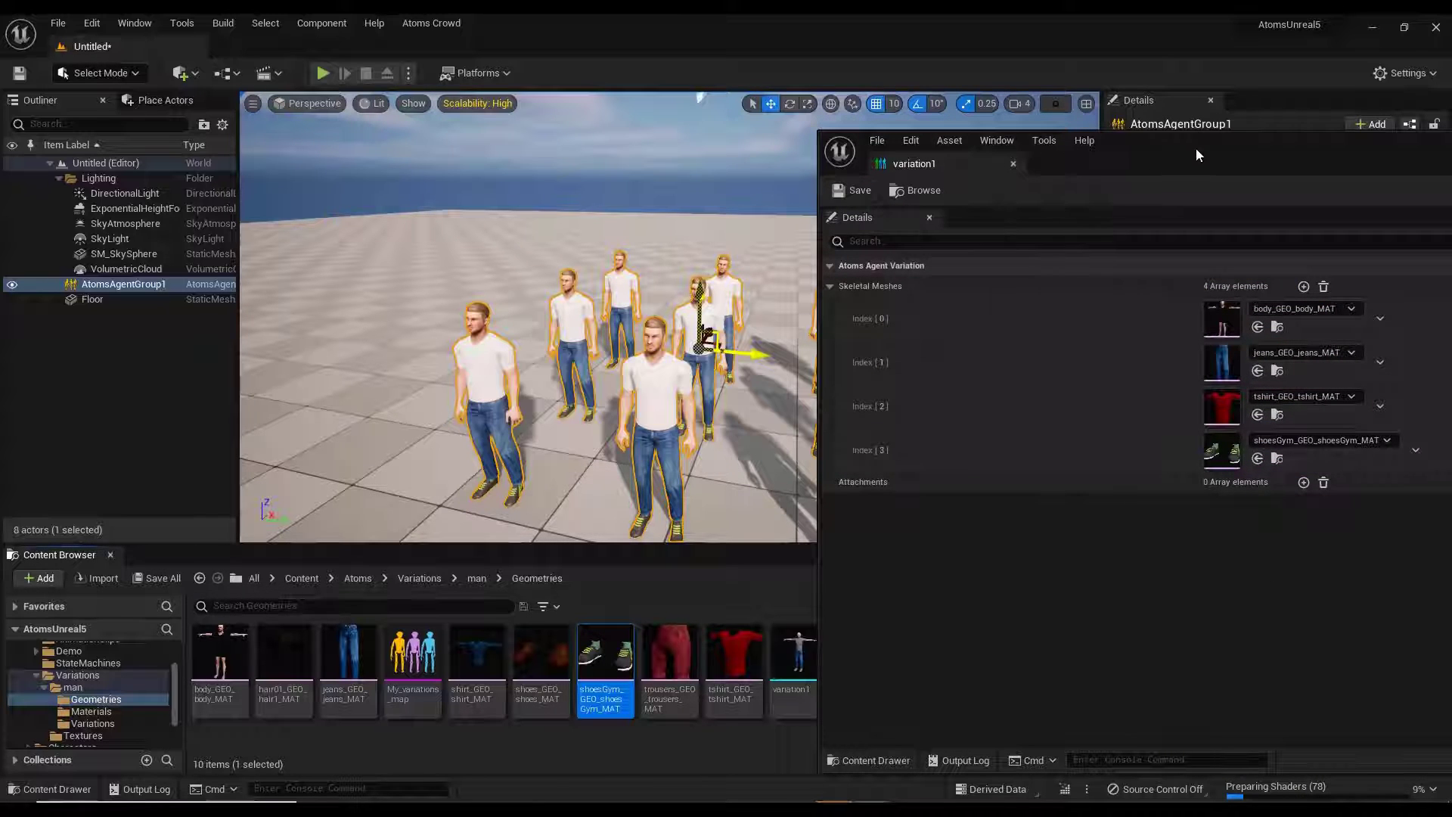
drag(1196, 148, 847, 134)
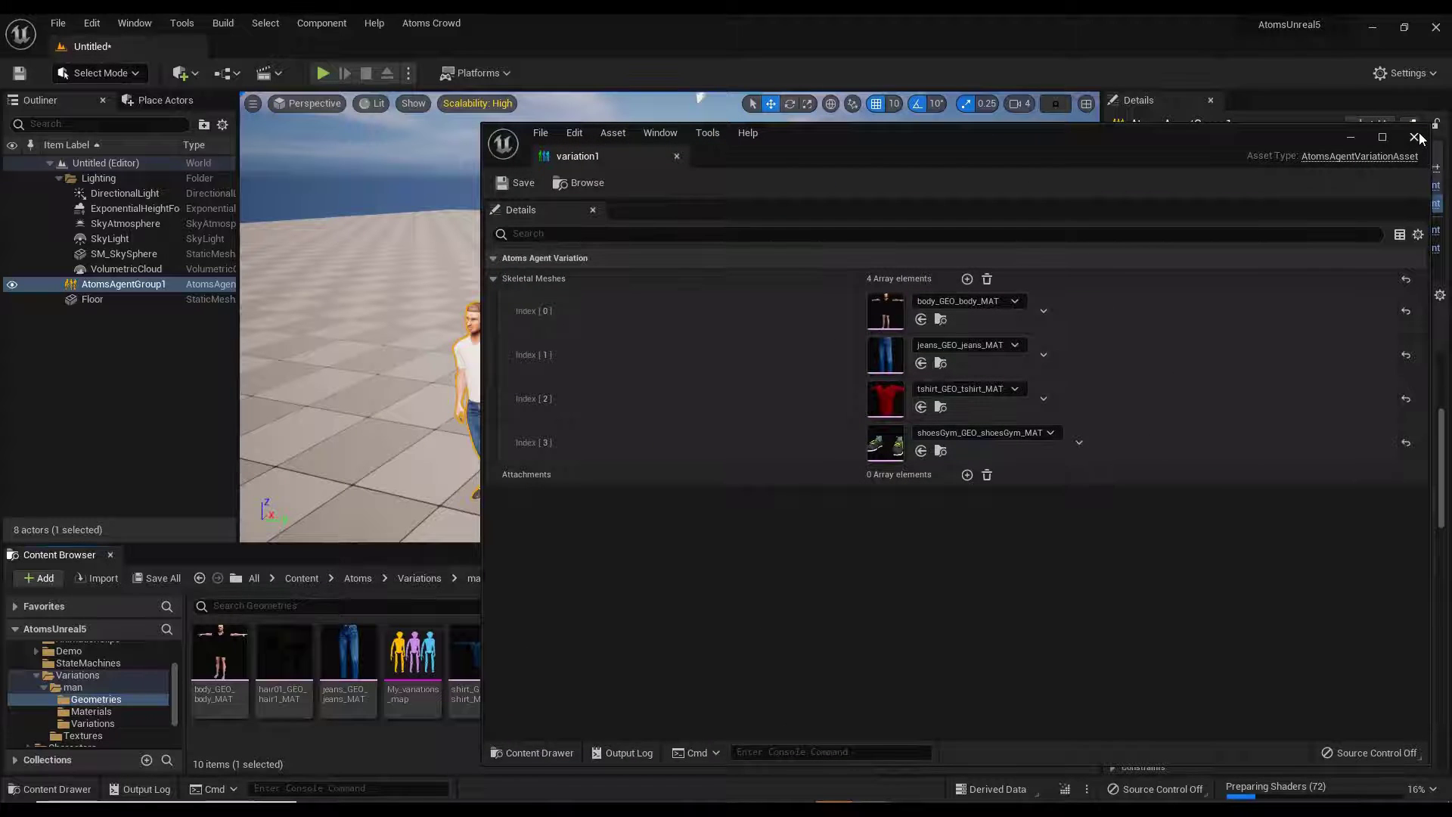
click(1414, 137)
Assign the variation1 asset to the variation1 entry in My_variations_map, then save and close the map.
double_click(412, 658)
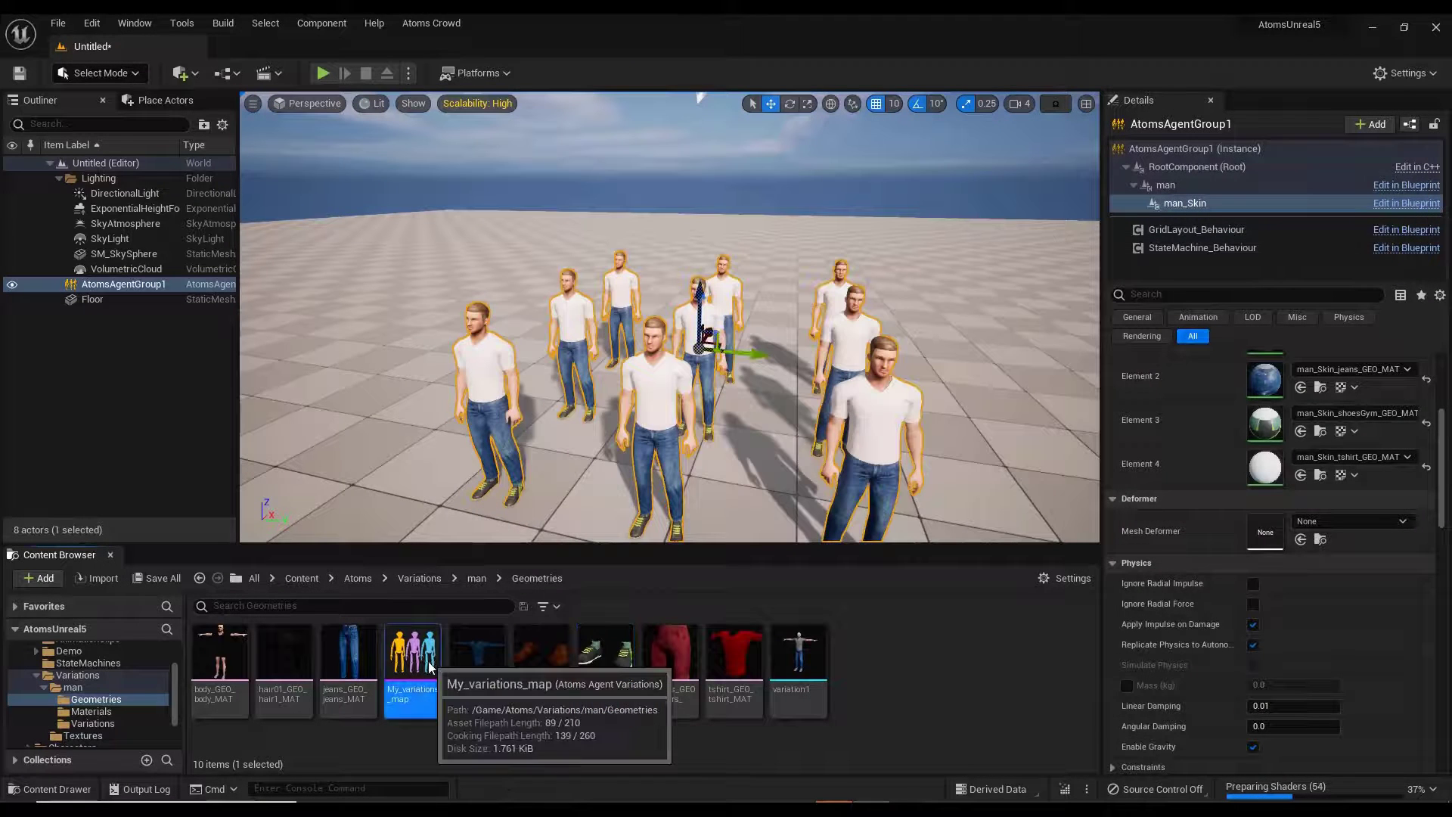
click(1005, 386)
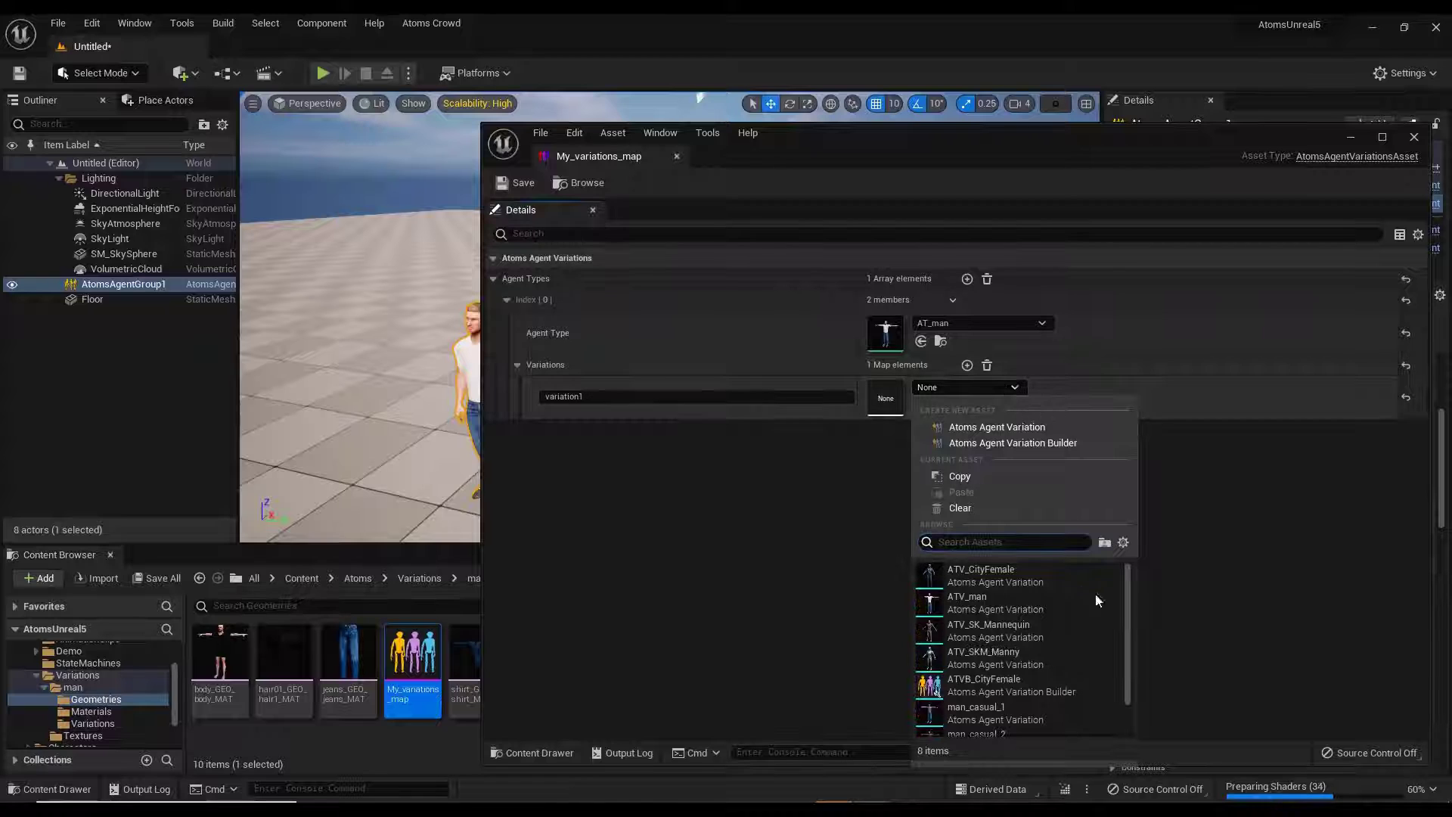
scroll(1080, 633, down, 2)
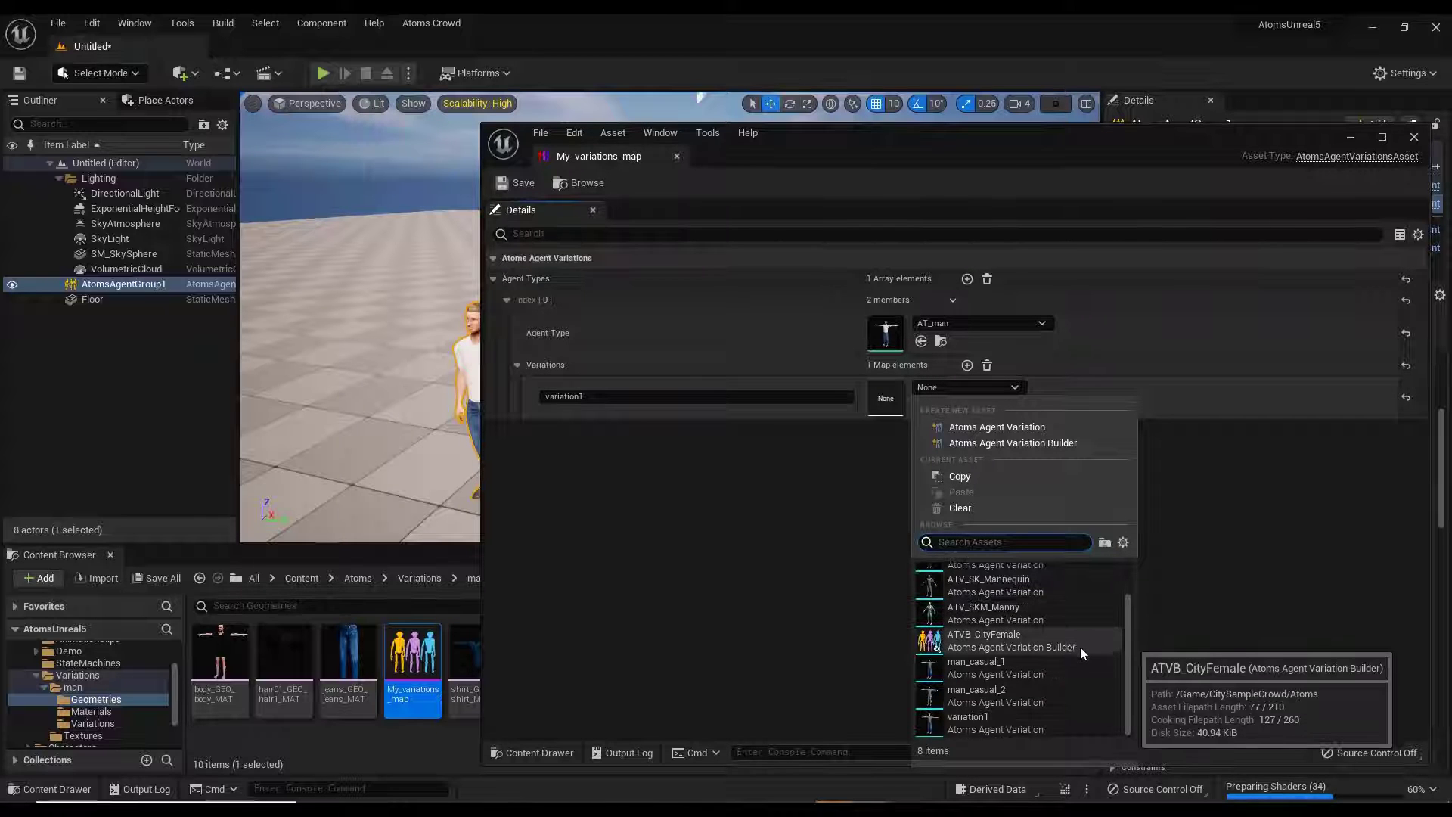
click(972, 723)
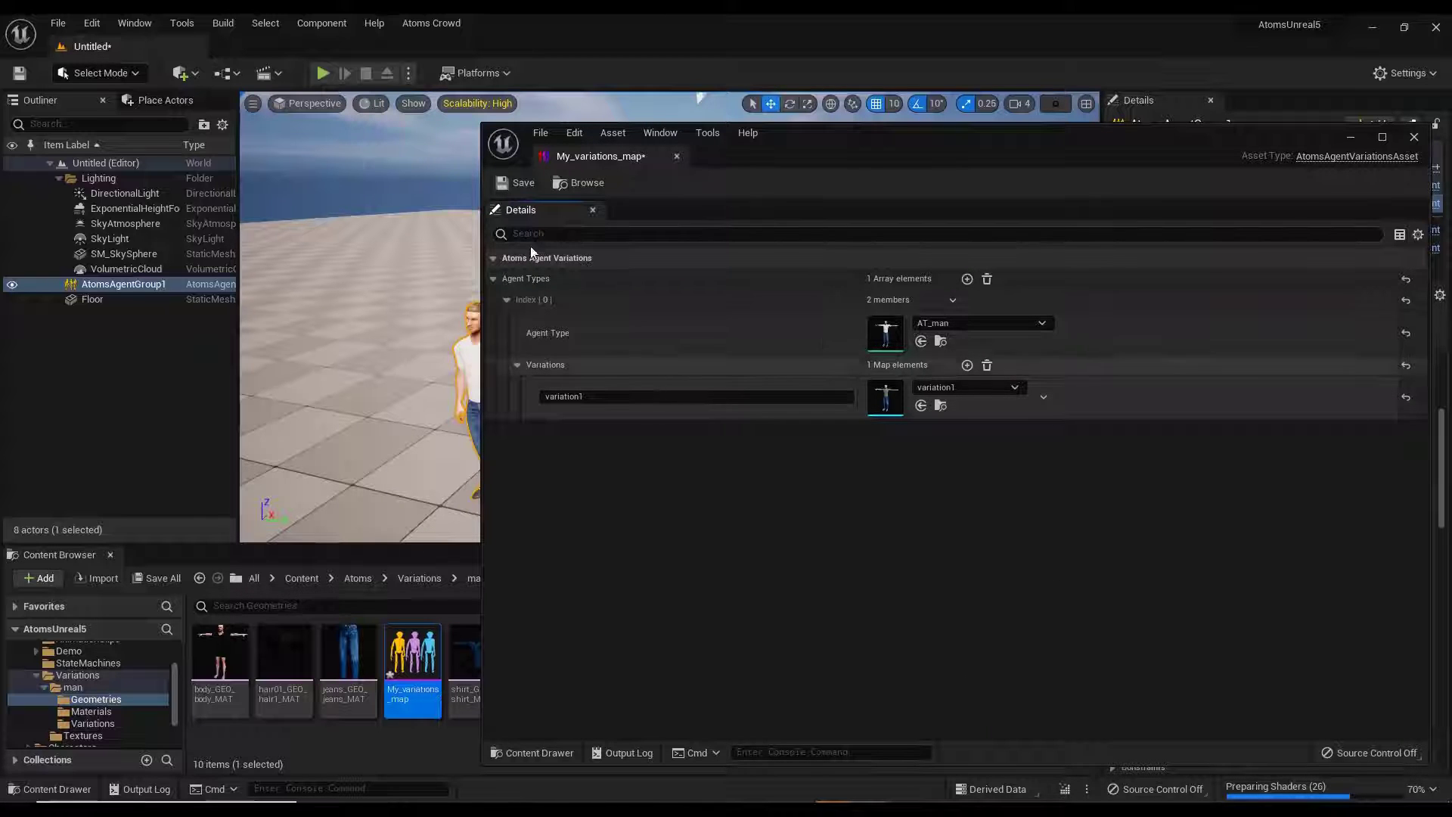
click(524, 182)
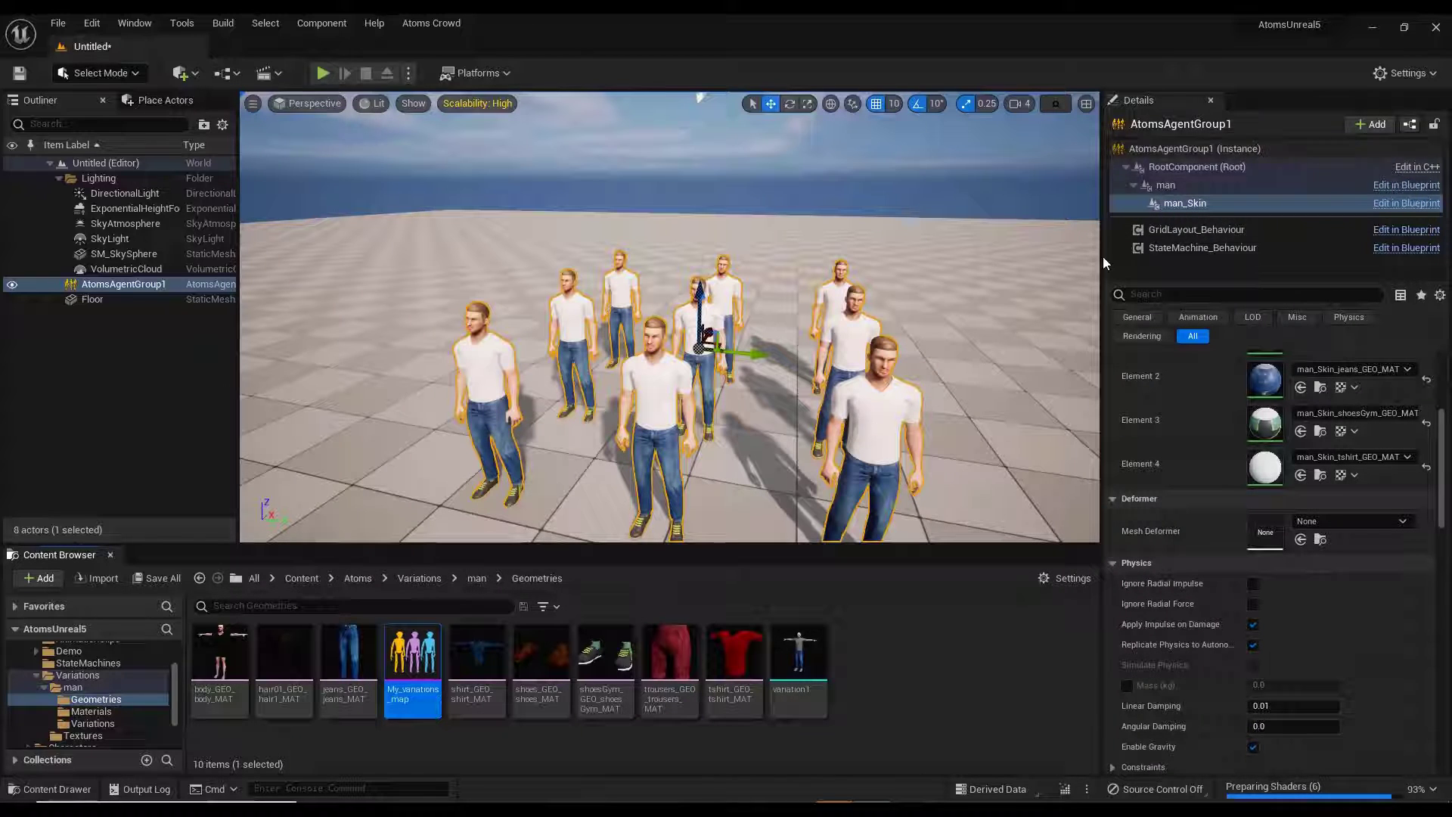
click(1228, 141)
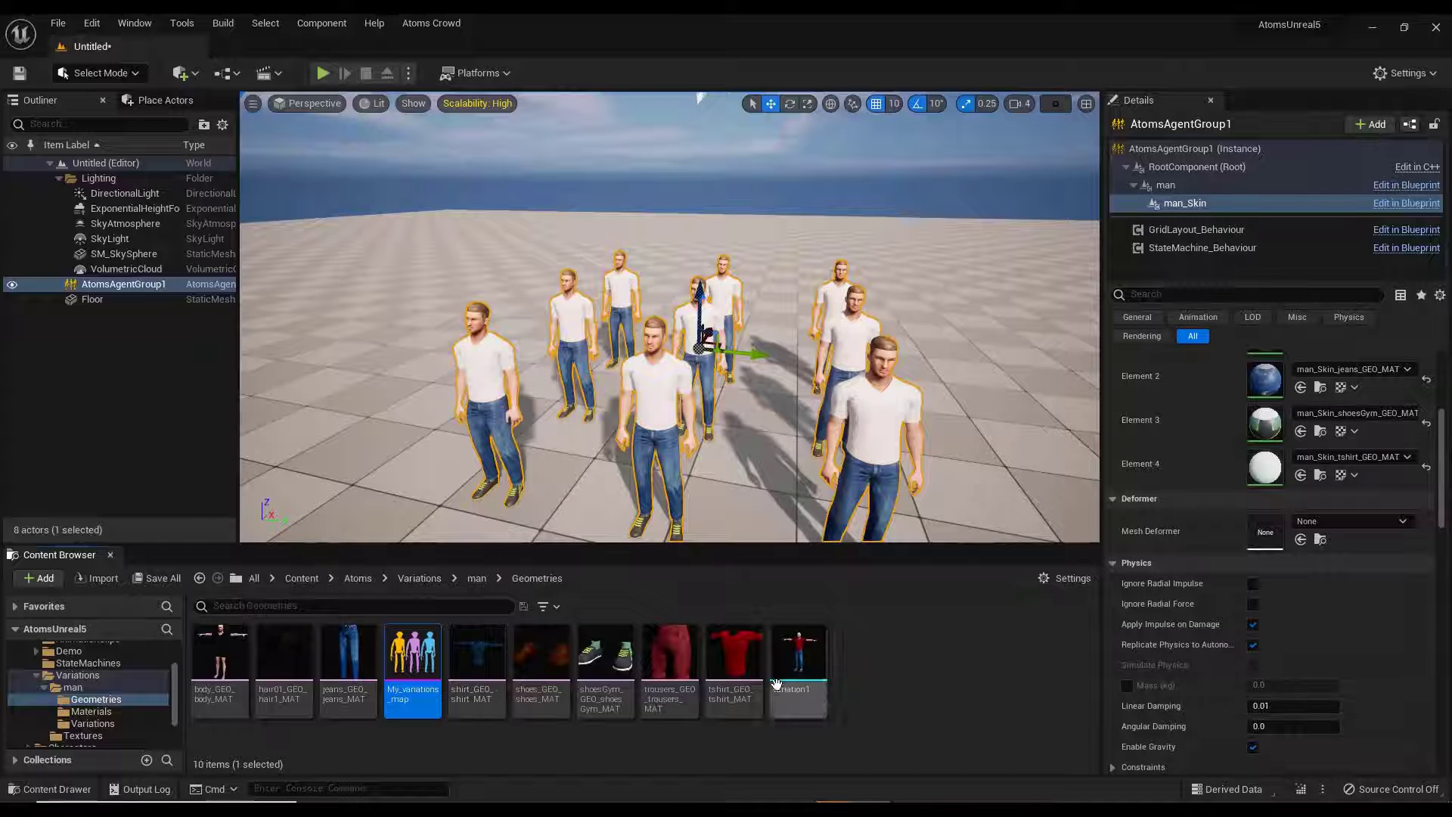
Assign My_variations_map as the Variation asset of the AtomsAgentGroup1 agent group.
click(1205, 149)
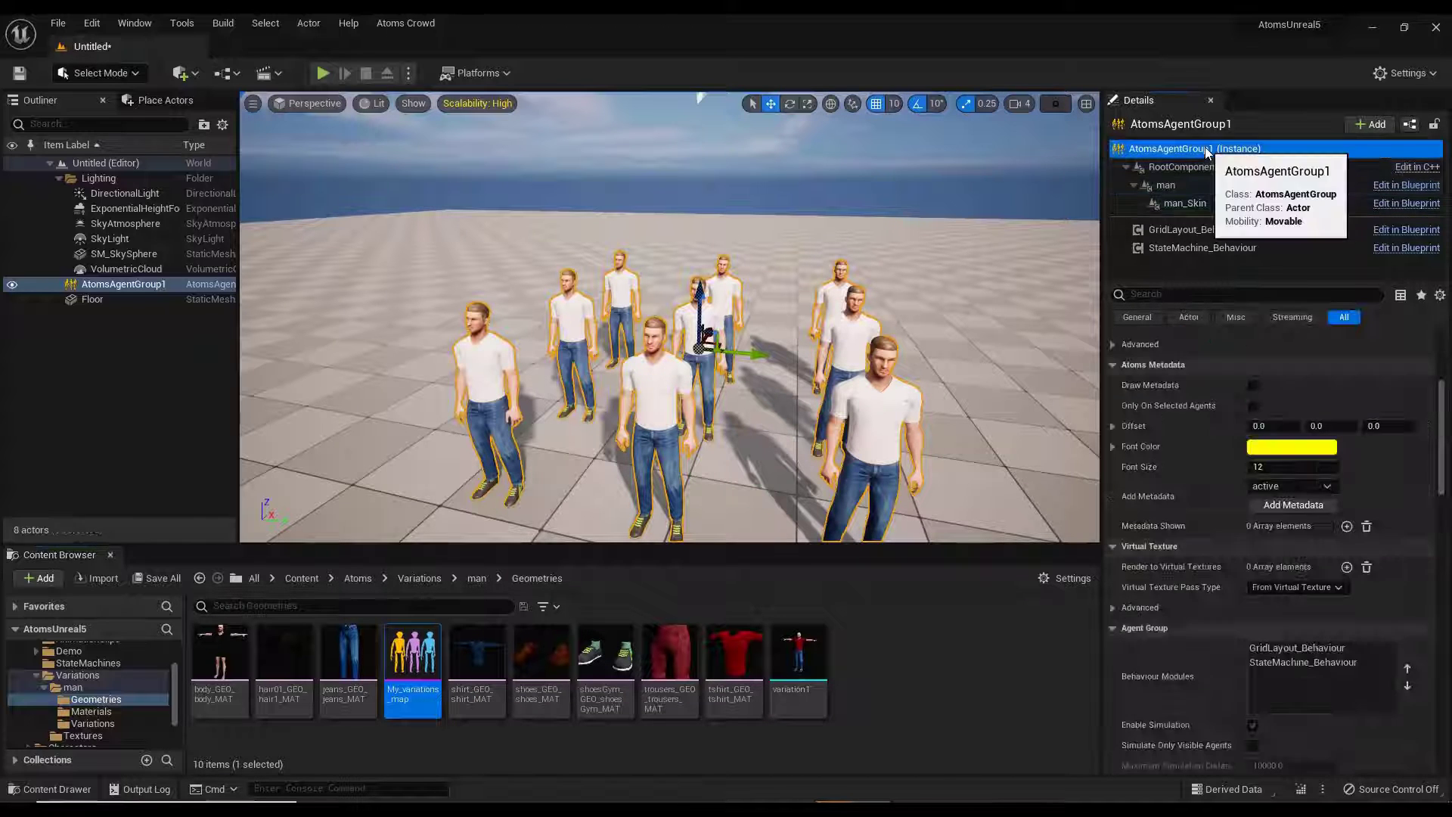
scroll(1158, 529, down, 5)
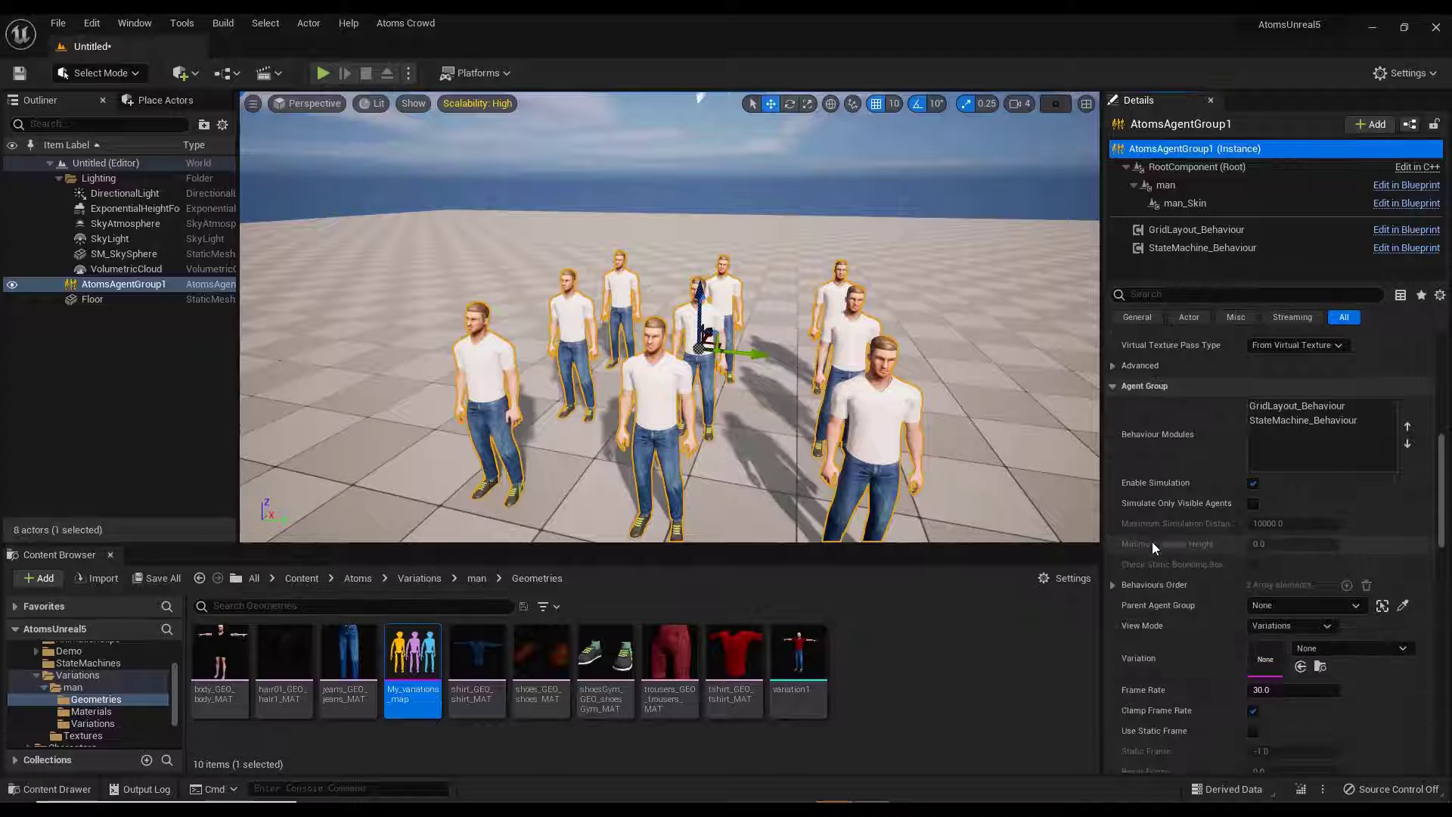
scroll(1151, 541, down, 3)
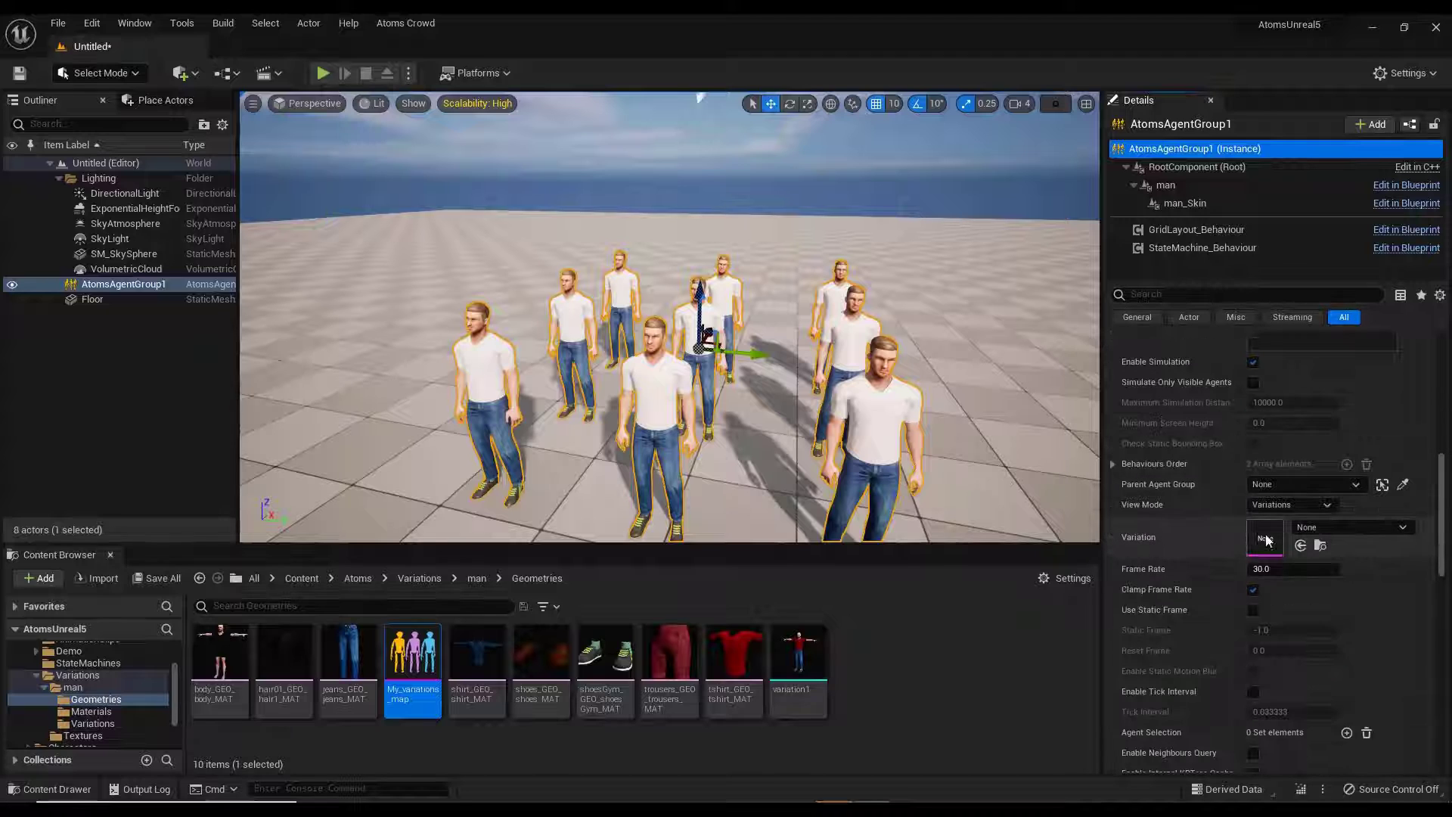
click(1367, 530)
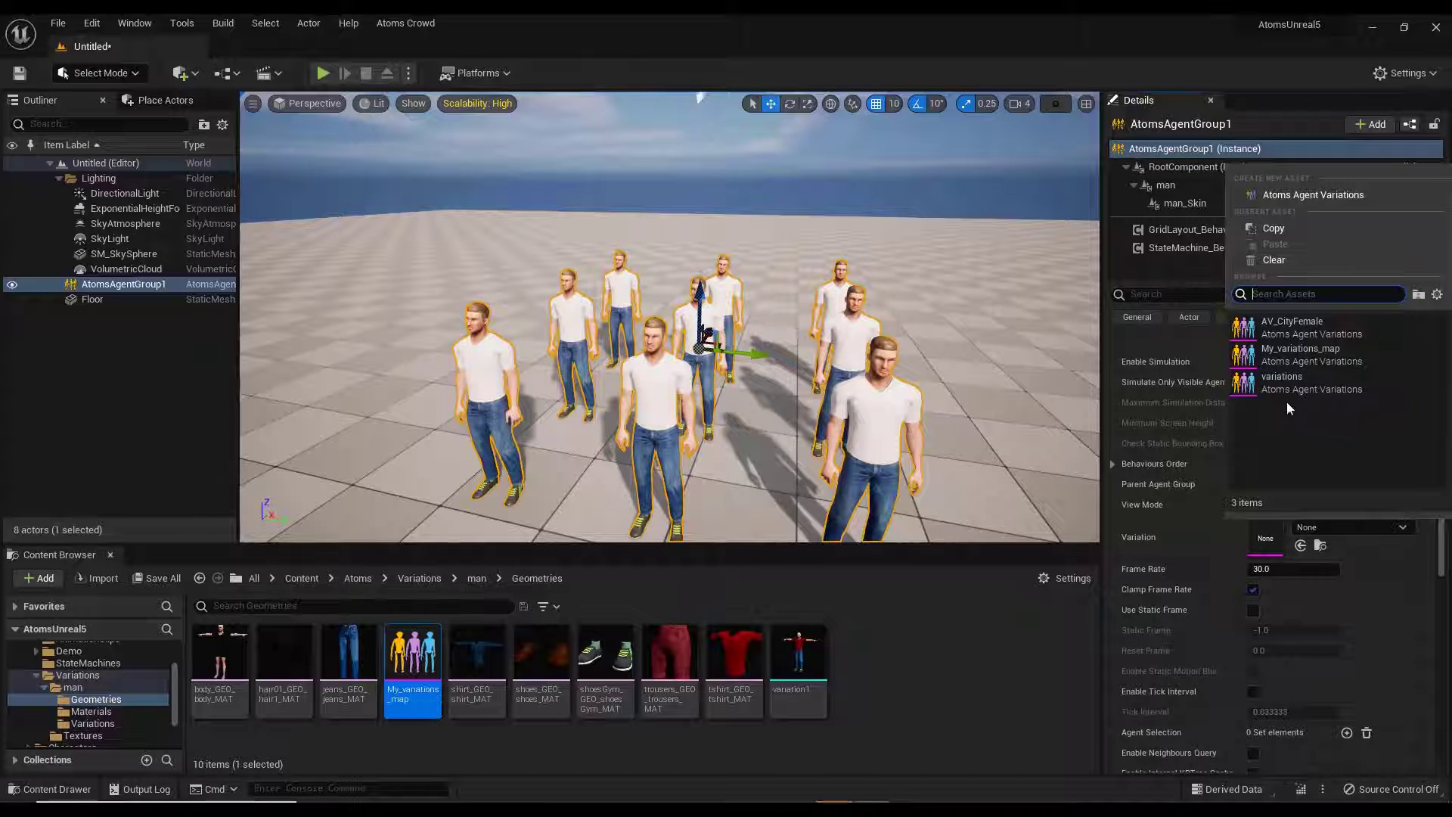
click(1302, 356)
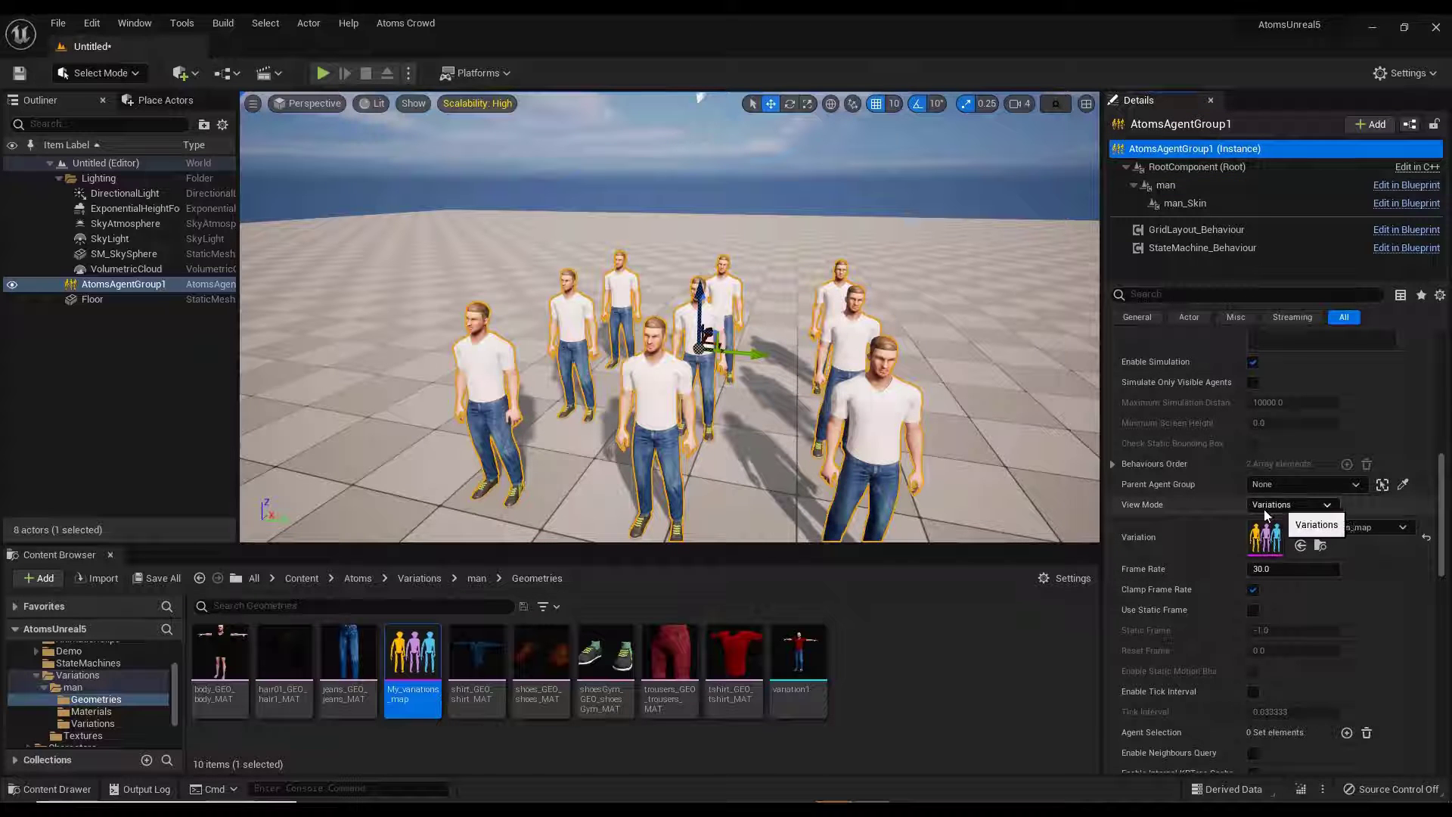
scroll(1177, 561, up, 10)
scroll(1177, 561, up, 3)
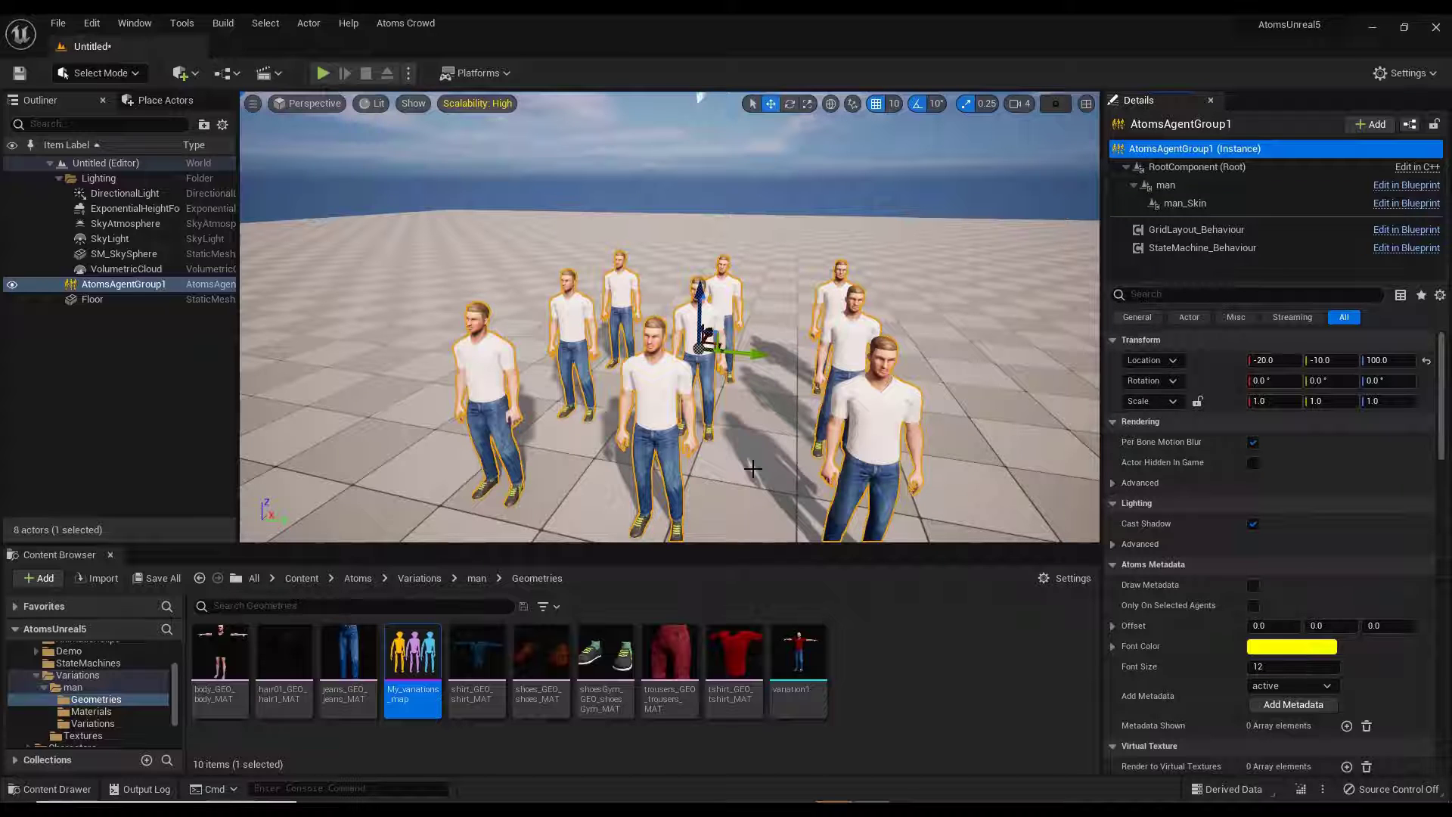
Open My_variations_map, copy the name of its variation1 entry, and close the map.
double_click(414, 667)
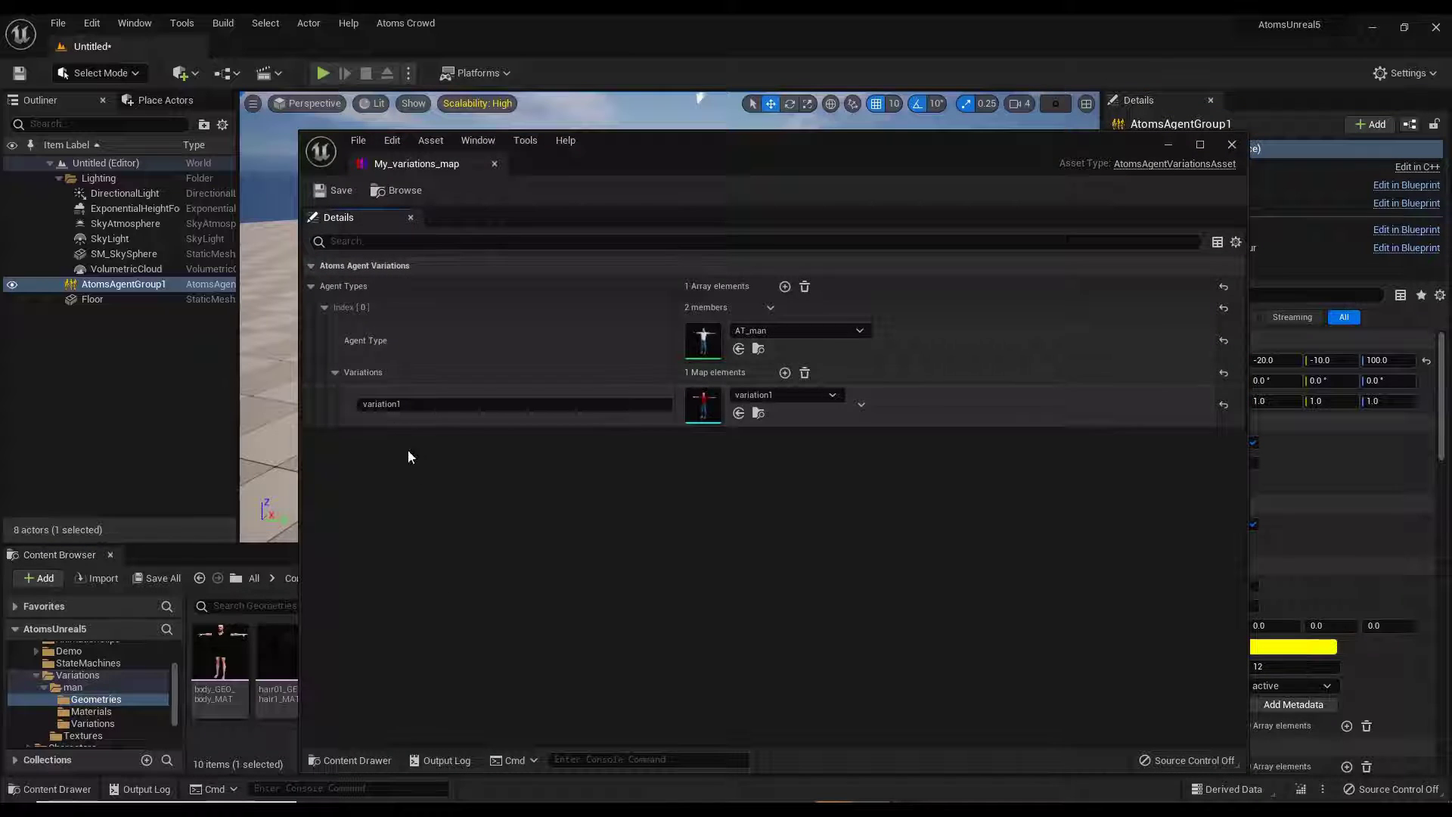
click(409, 404)
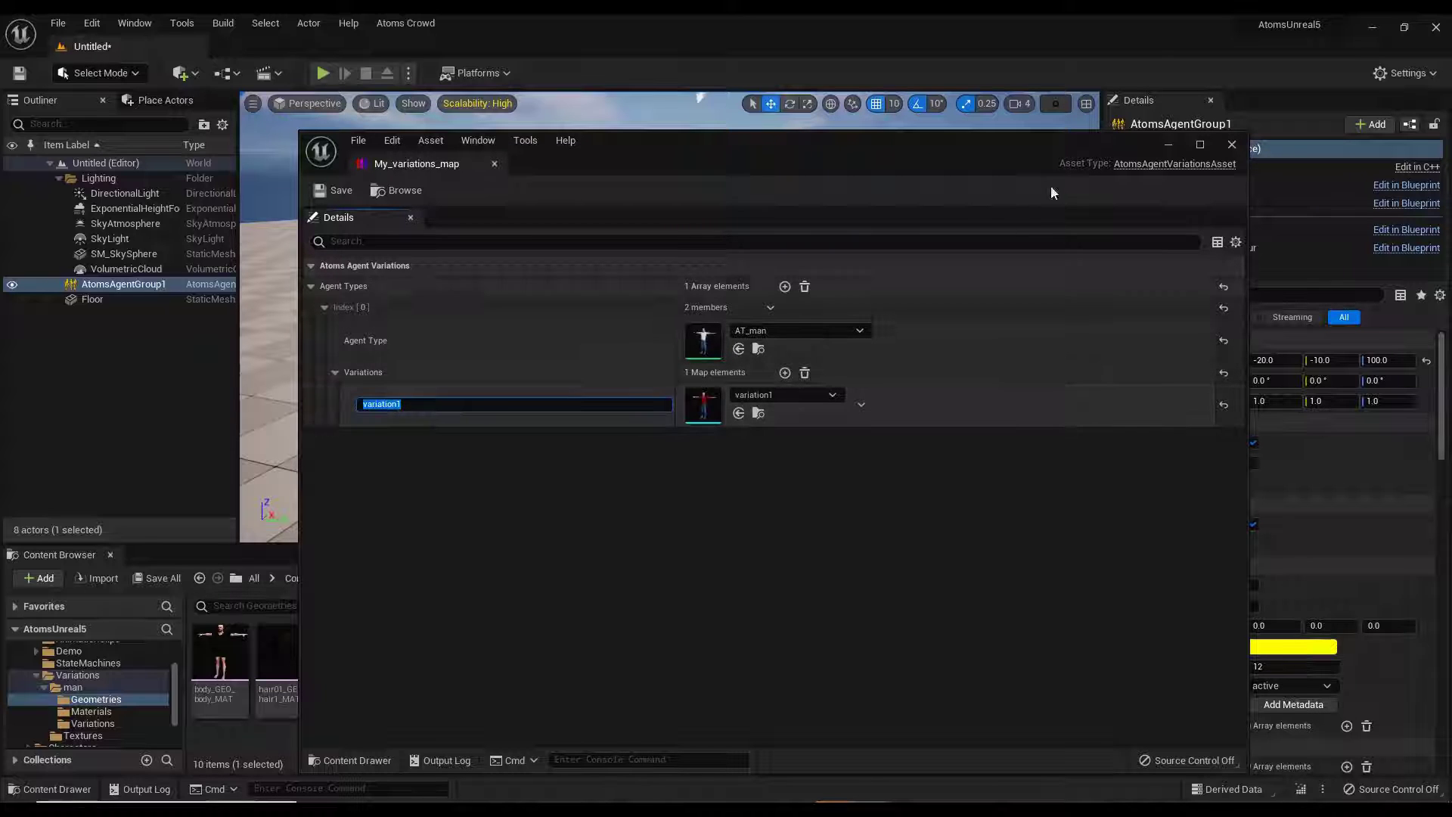
click(1234, 145)
Add a Variations Behaviour component to AtomsAgentGroup1, keeping its default name.
click(1376, 125)
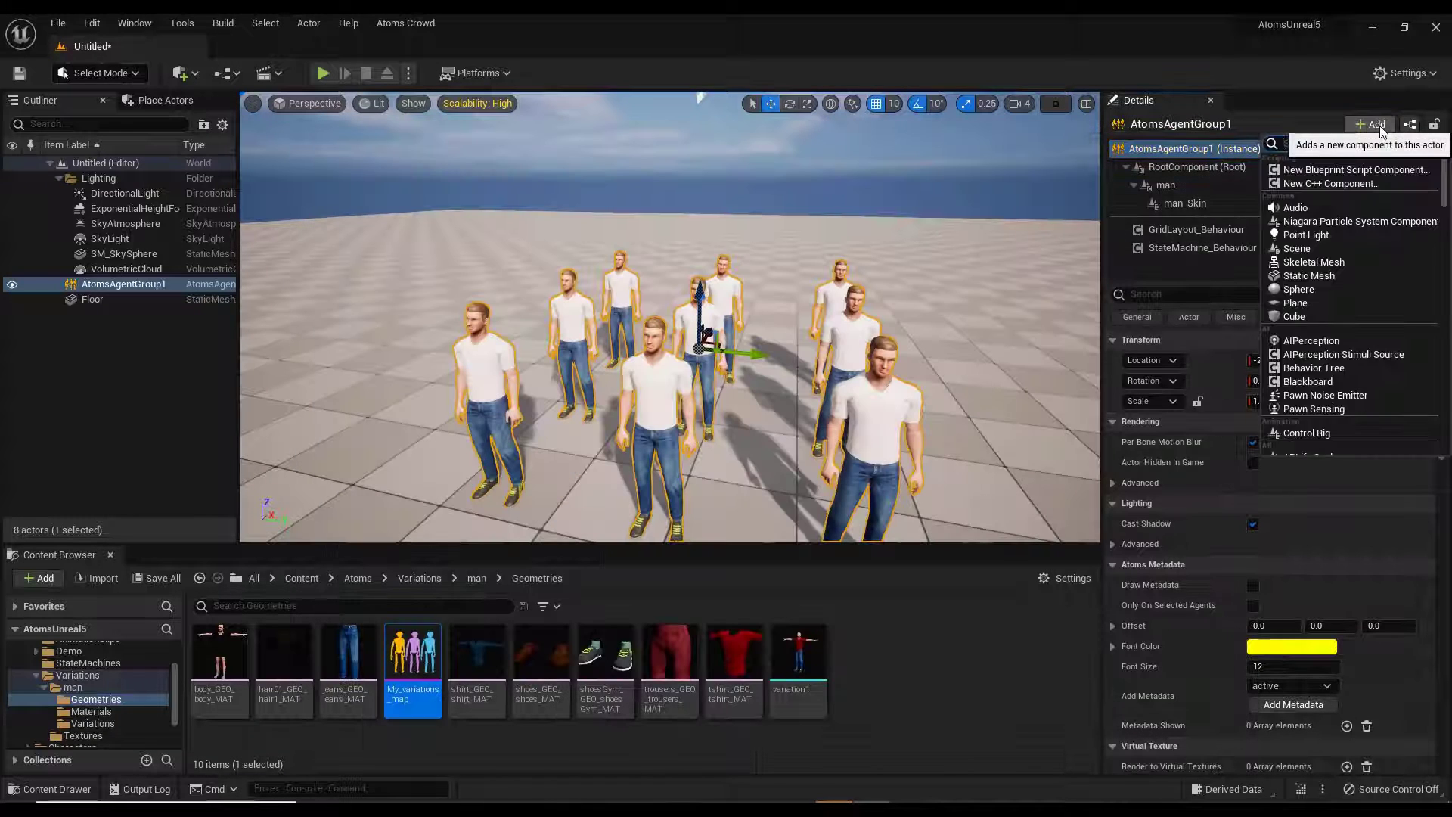
text(varia)
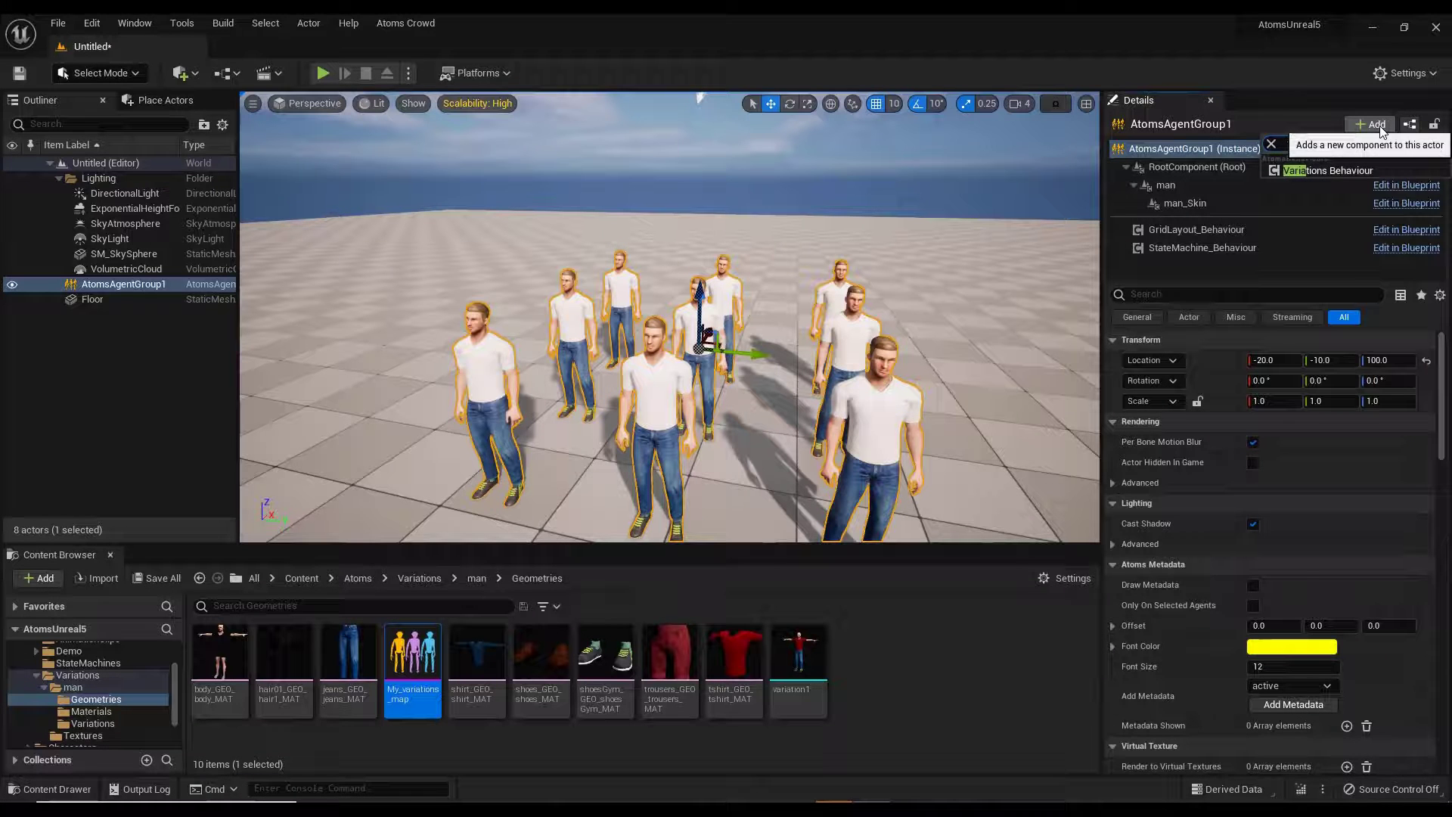
click(1323, 171)
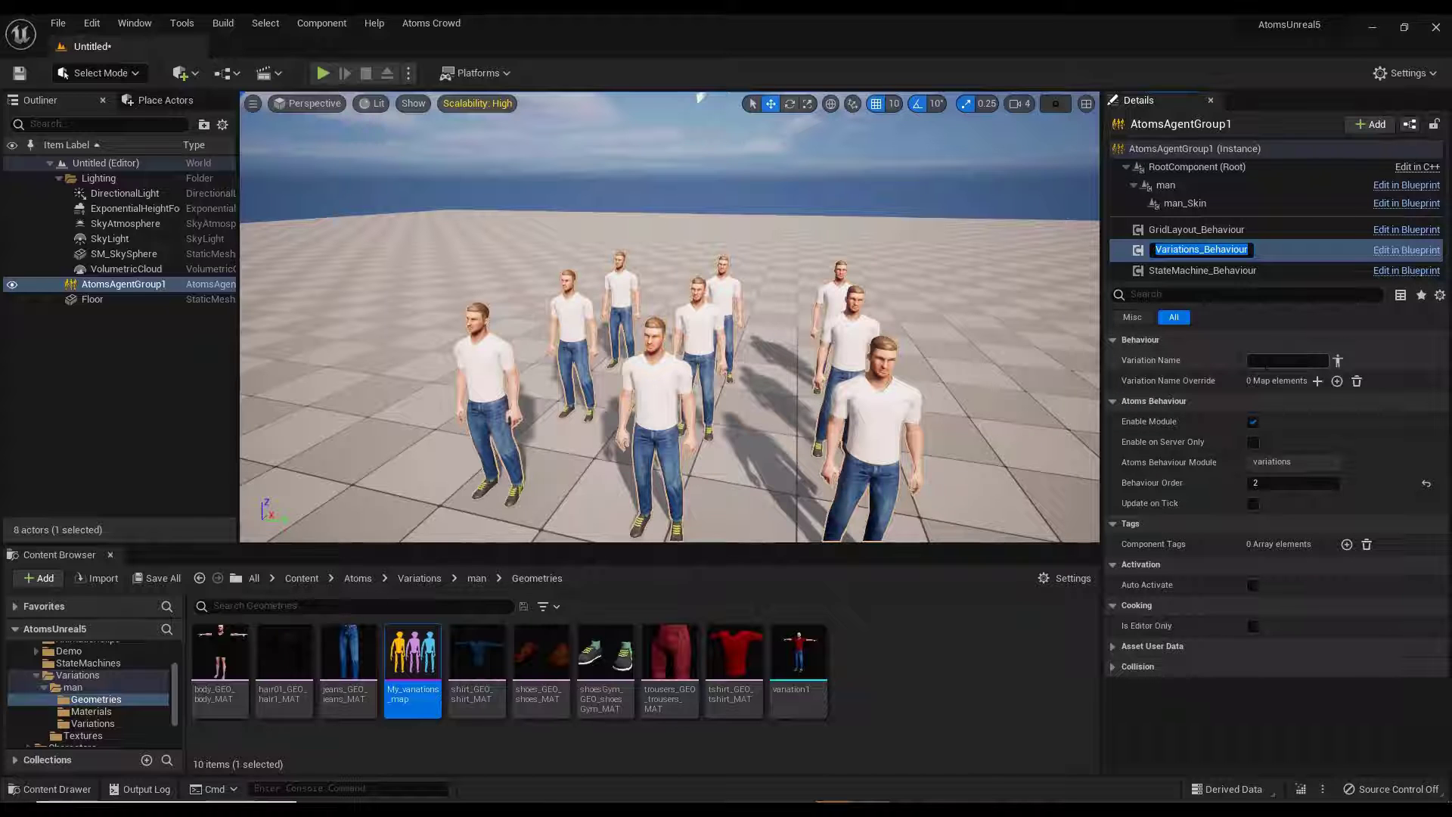
key(Return)
Set the Variation Name of Variations_Behaviour to variation1 and view the agents up close.
click(1287, 362)
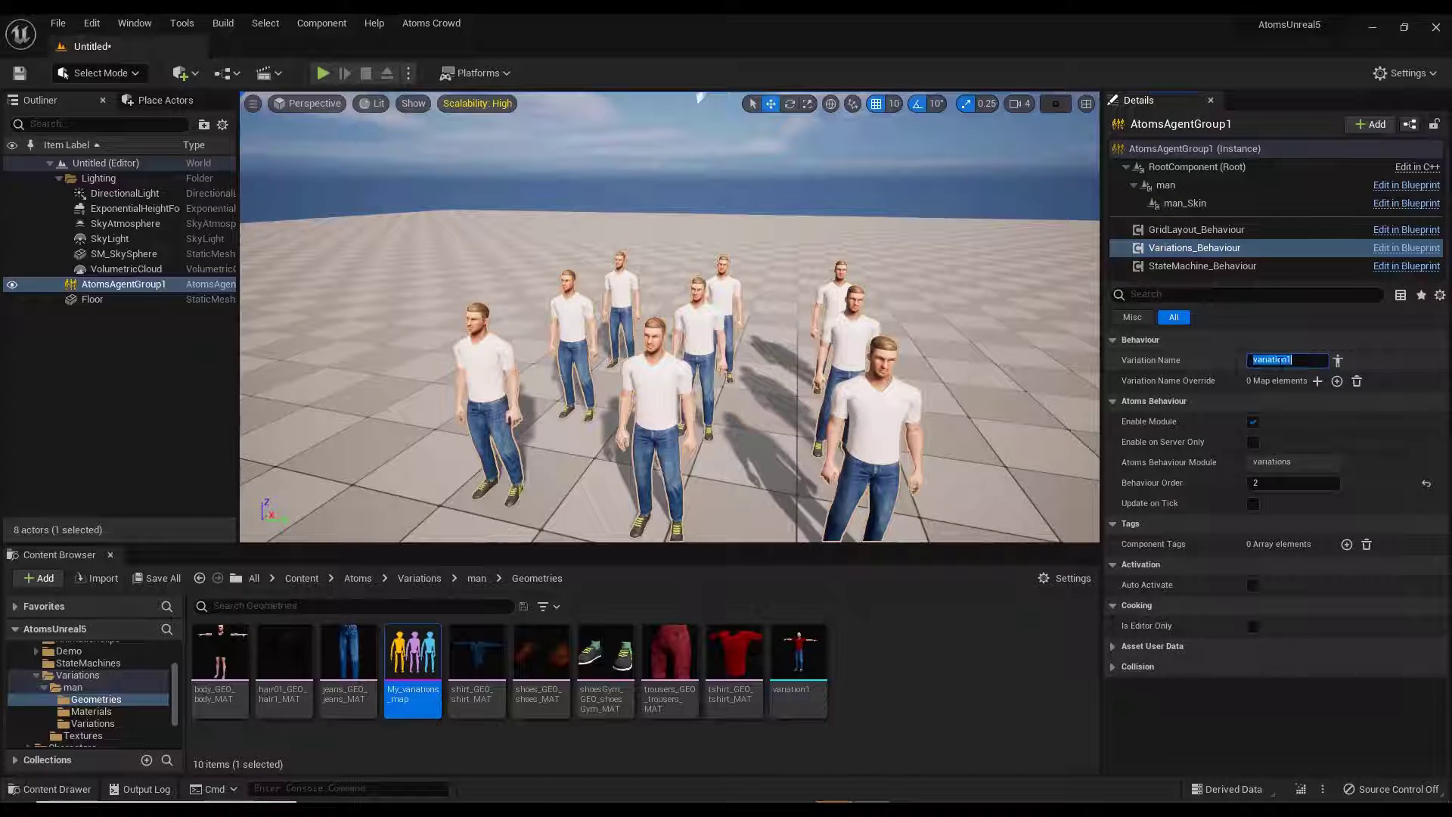
key(Return)
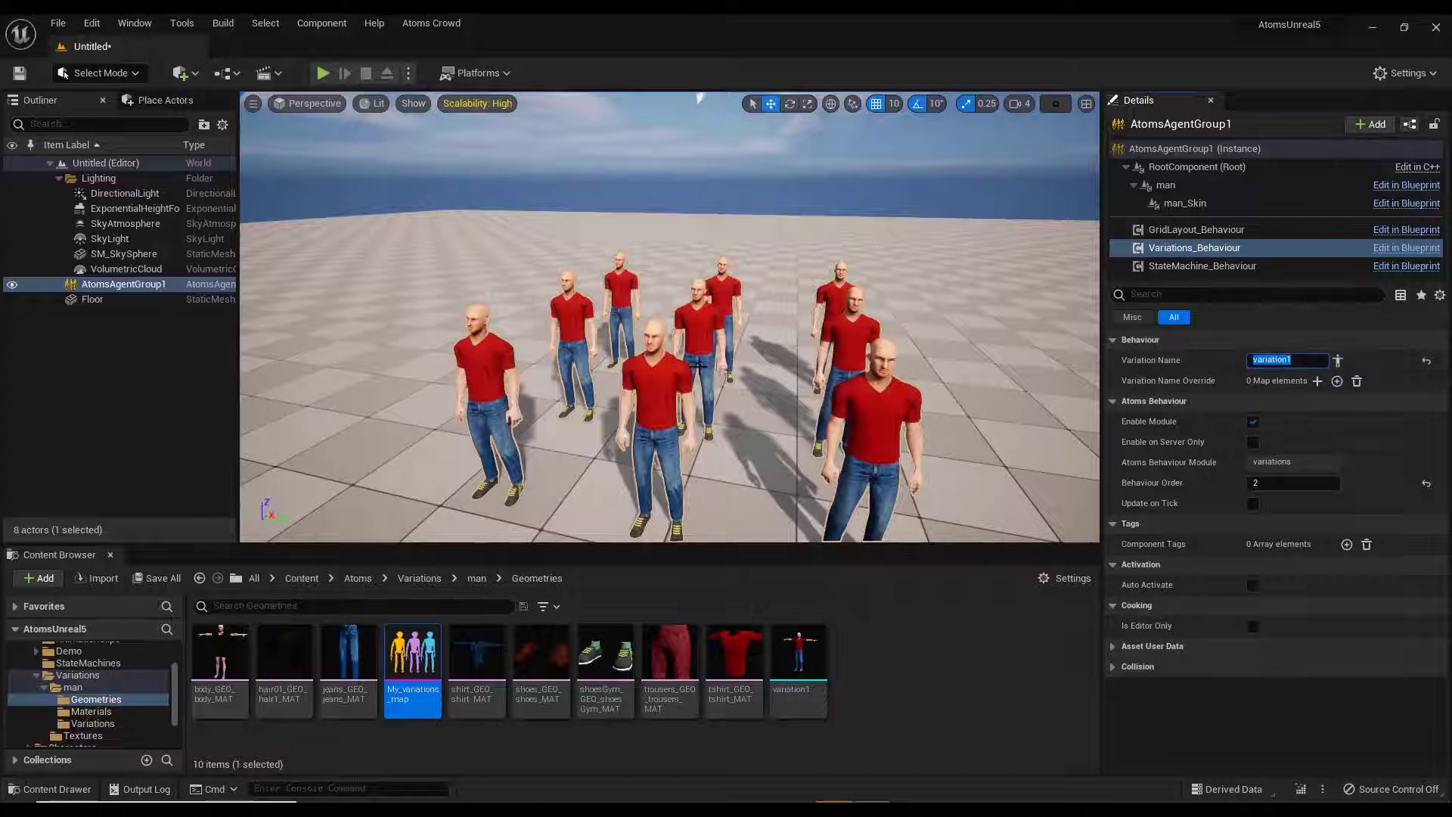
right_drag(658, 320, 658, 341)
scroll(658, 320, up, 4)
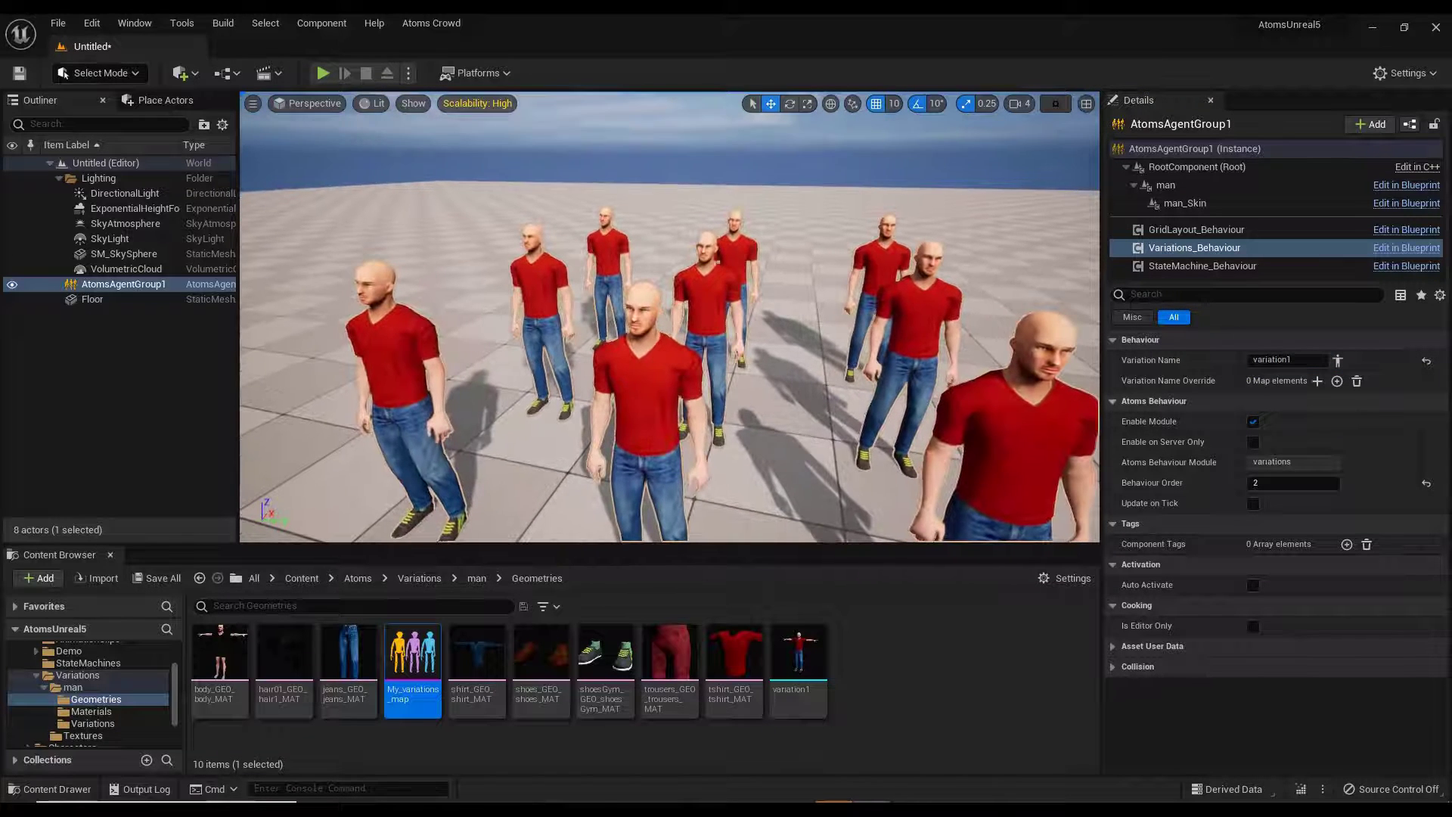
Copy variation1 from the Variation Name of Variations_Behaviour and clear that value.
click(1278, 360)
key(ctrl+c)
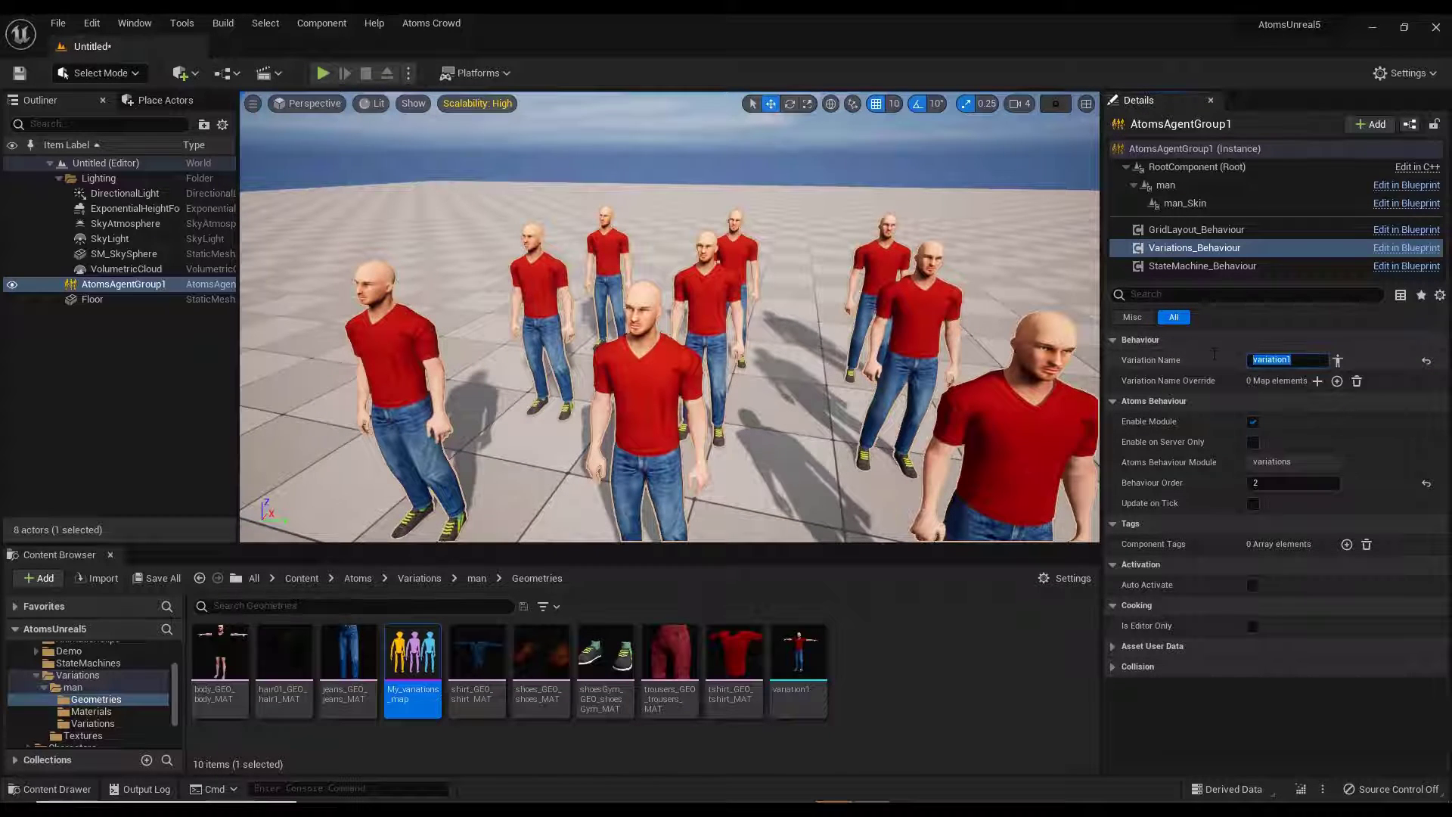
key(BackSpace)
key(Return)
Override the variation name of agents 0 to 3 with variation1, close the override window, and frame the agent group.
click(1338, 359)
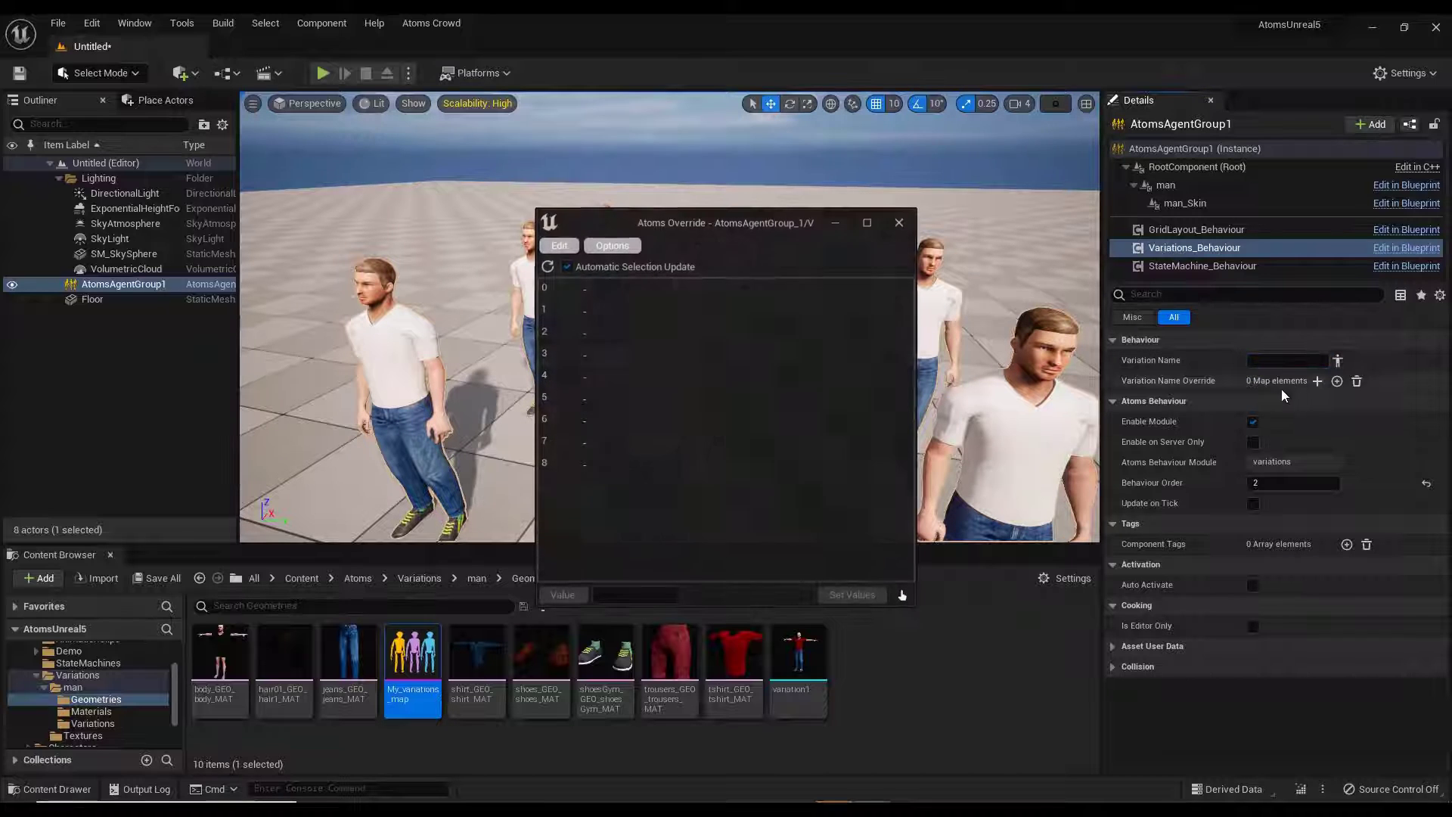
click(618, 294)
shift+click(614, 353)
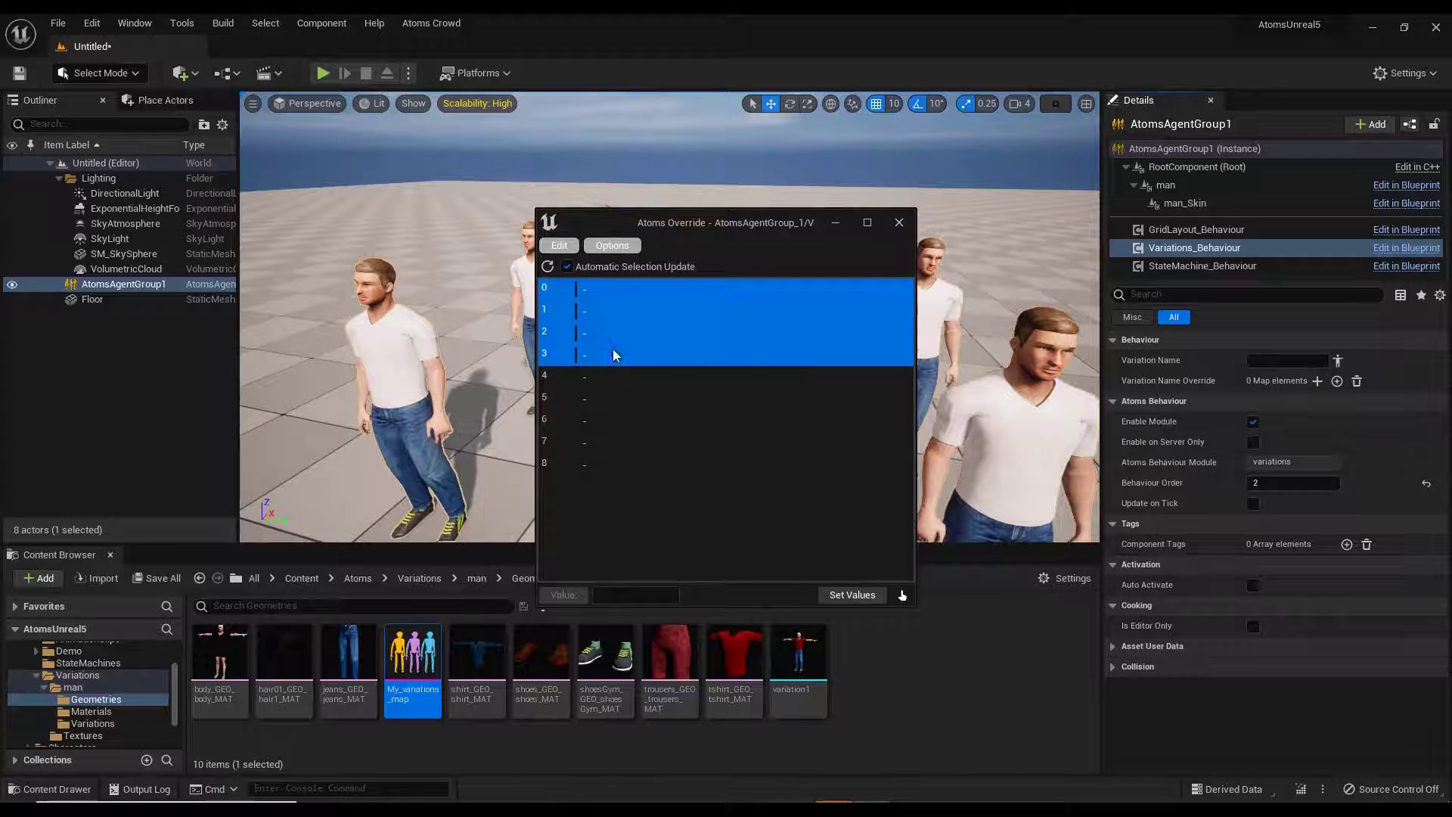
click(628, 595)
key(ctrl+v)
click(846, 597)
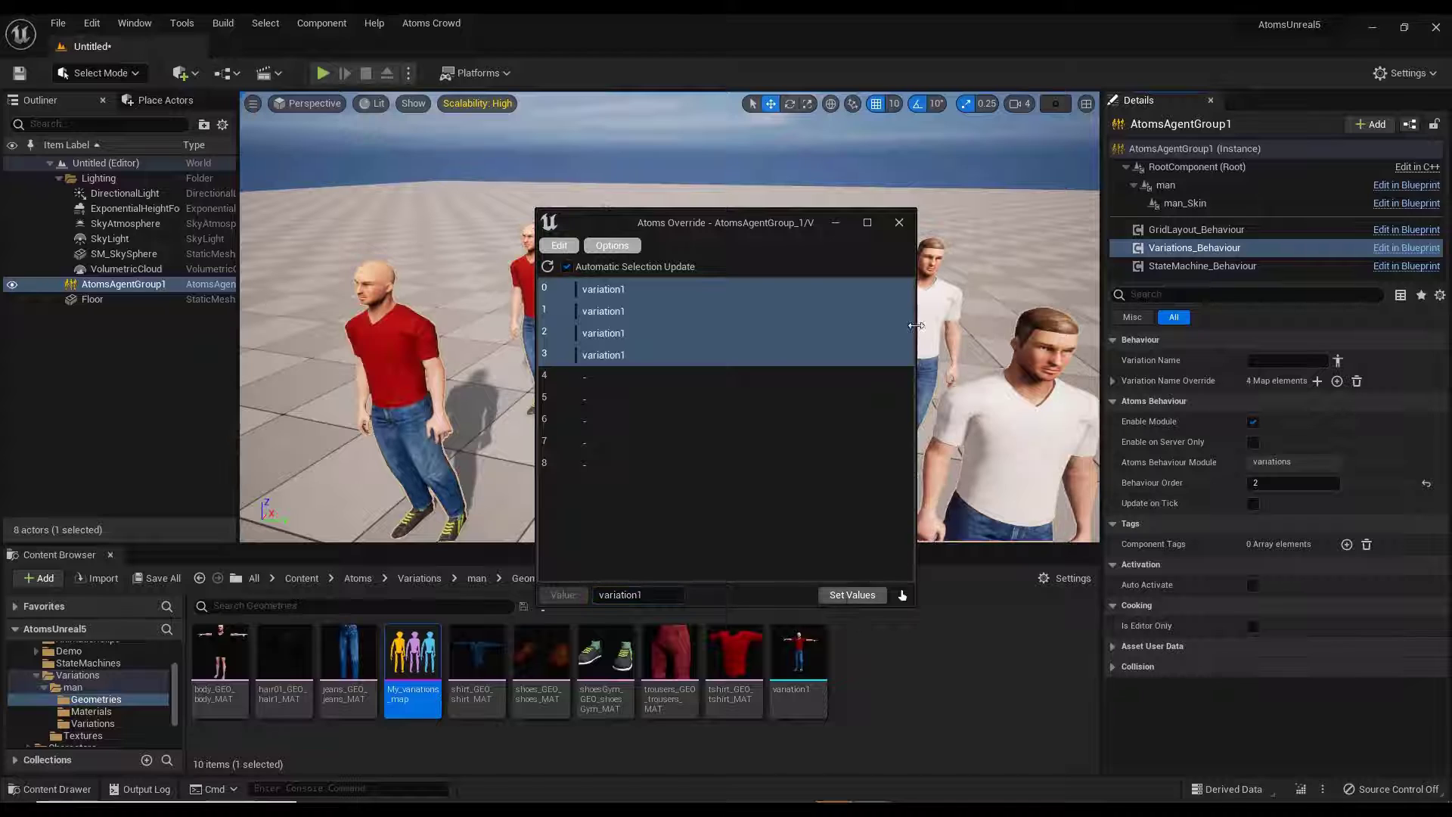
click(899, 223)
key(f)
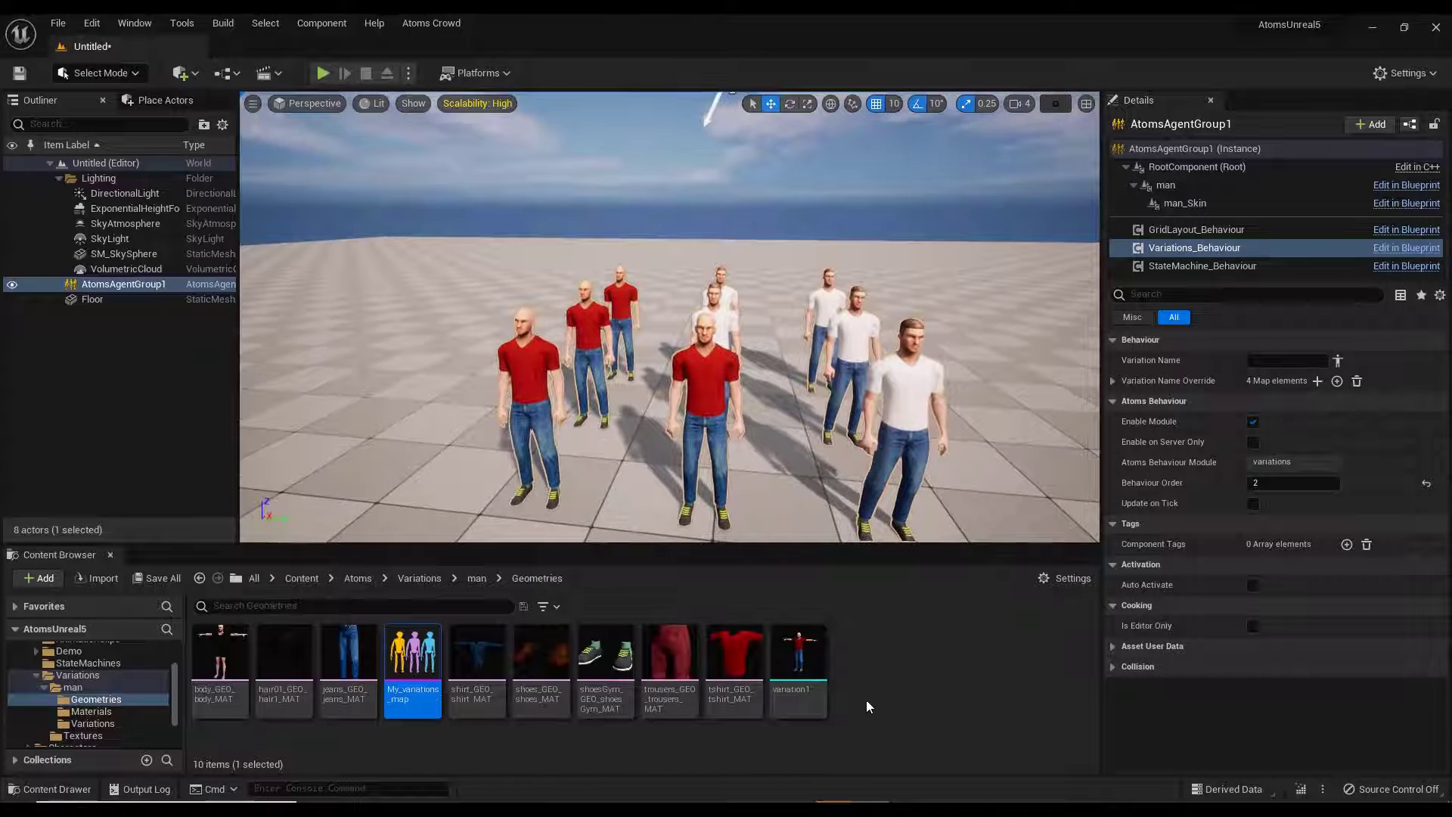
Create an Atoms Agent Variation asset named variation2 in the Geometries folder.
right_click(874, 651)
mouse_move(1001, 403)
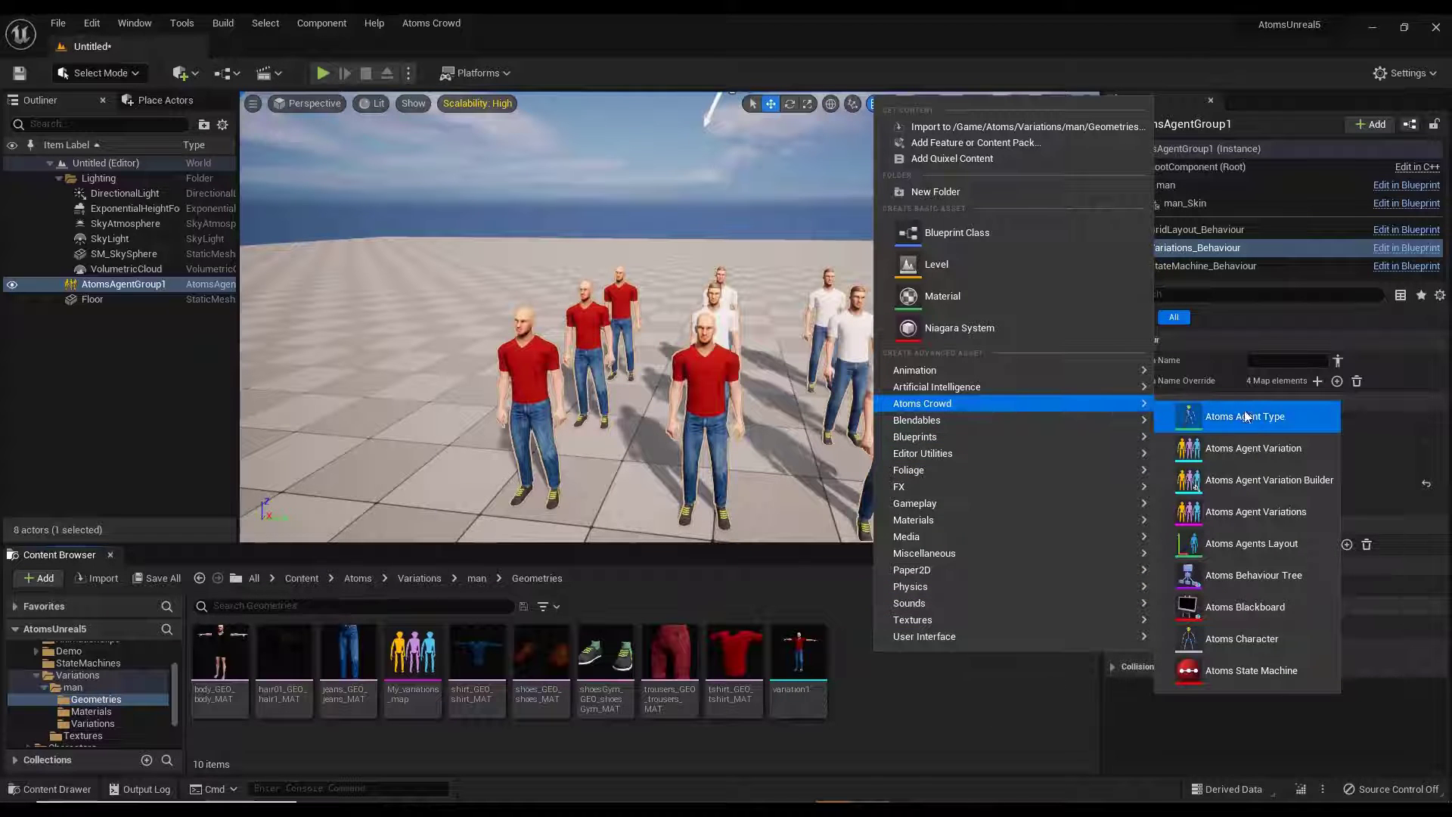
click(1234, 444)
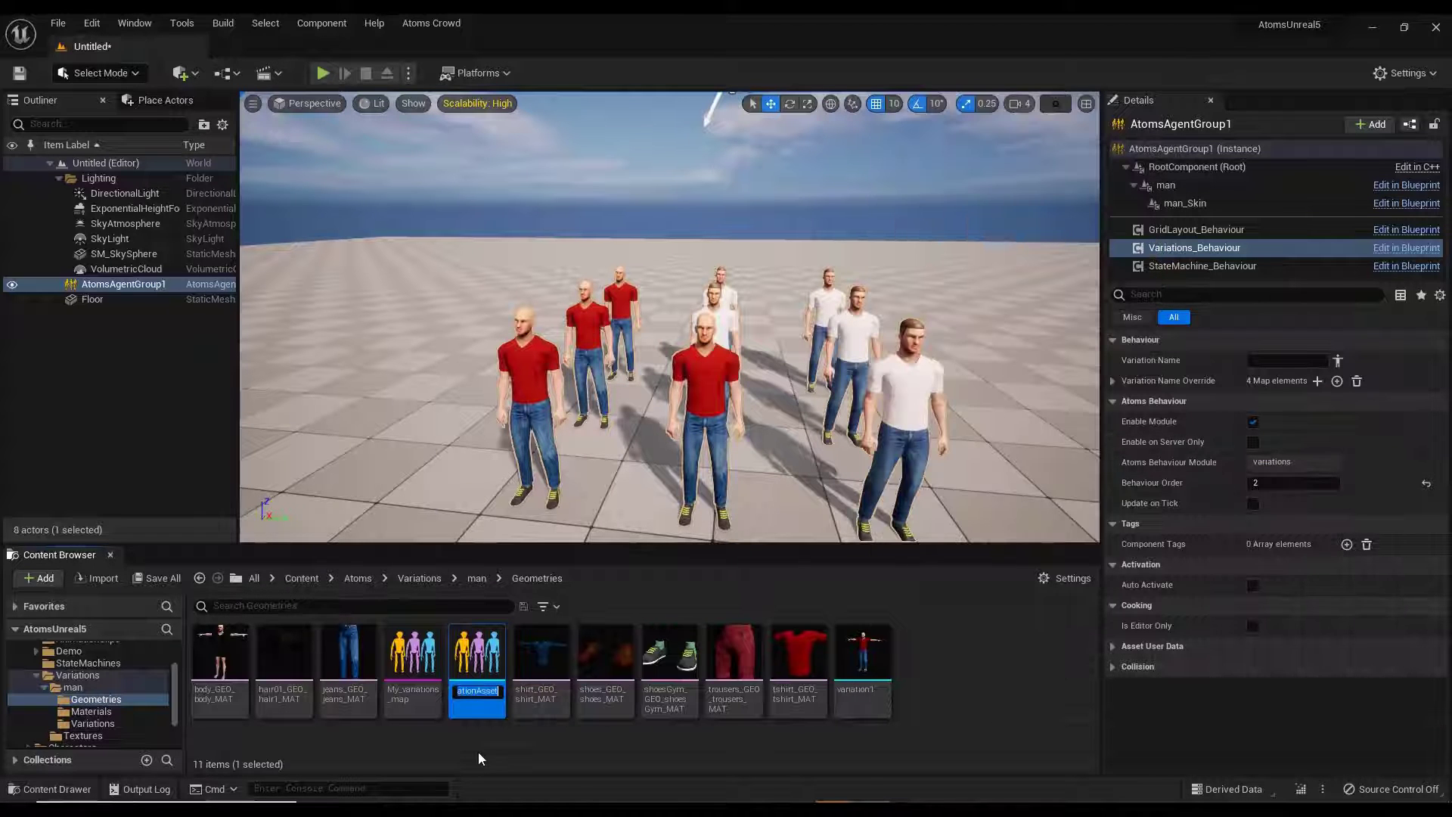
text(variation2)
key(Return)
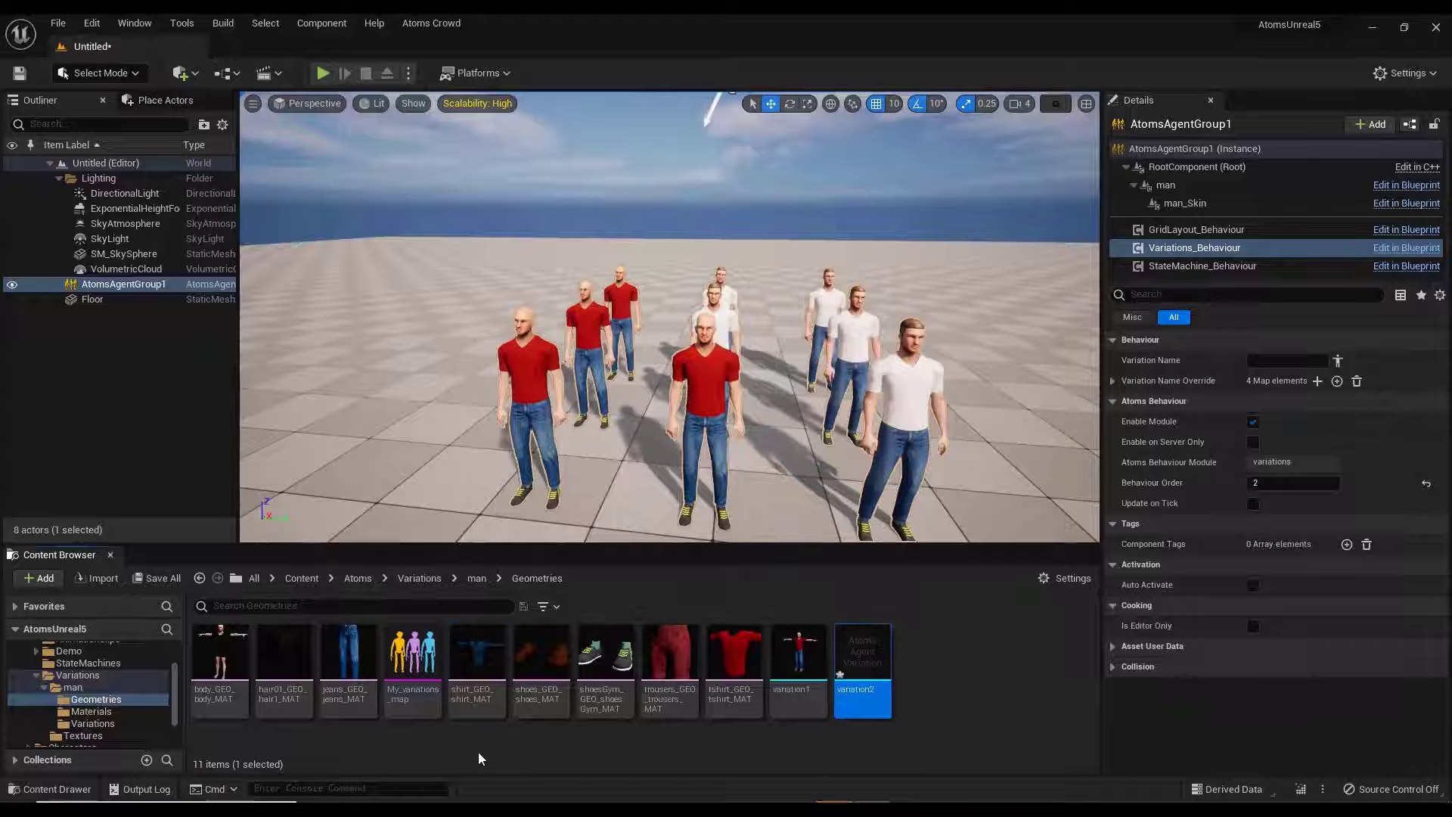
Open variation2, add four empty skeletal mesh elements, and place its window clear of the mesh assets.
double_click(859, 670)
click(784, 288)
click(784, 288)
click(784, 287)
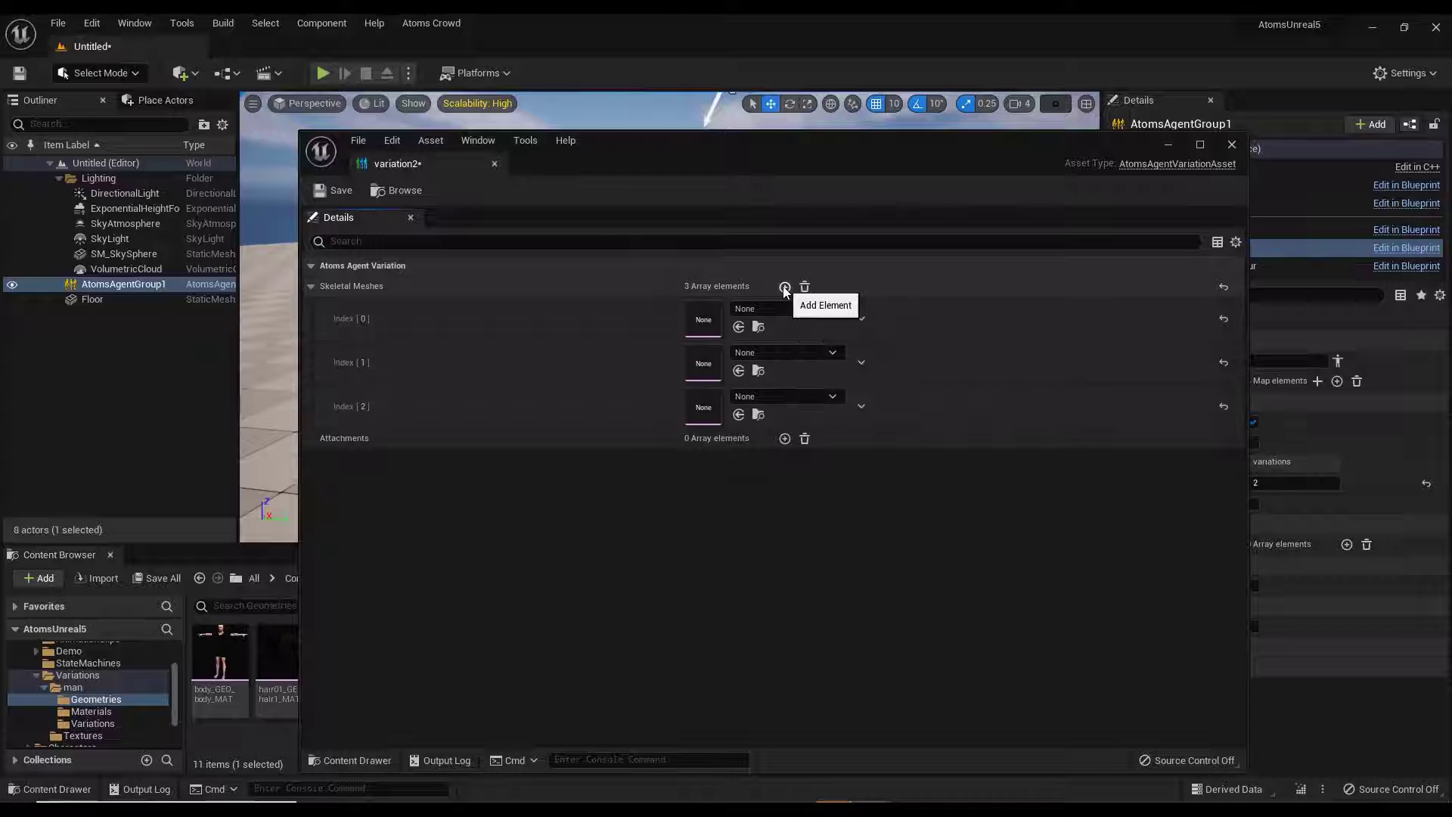
click(784, 287)
drag(753, 176, 1163, 198)
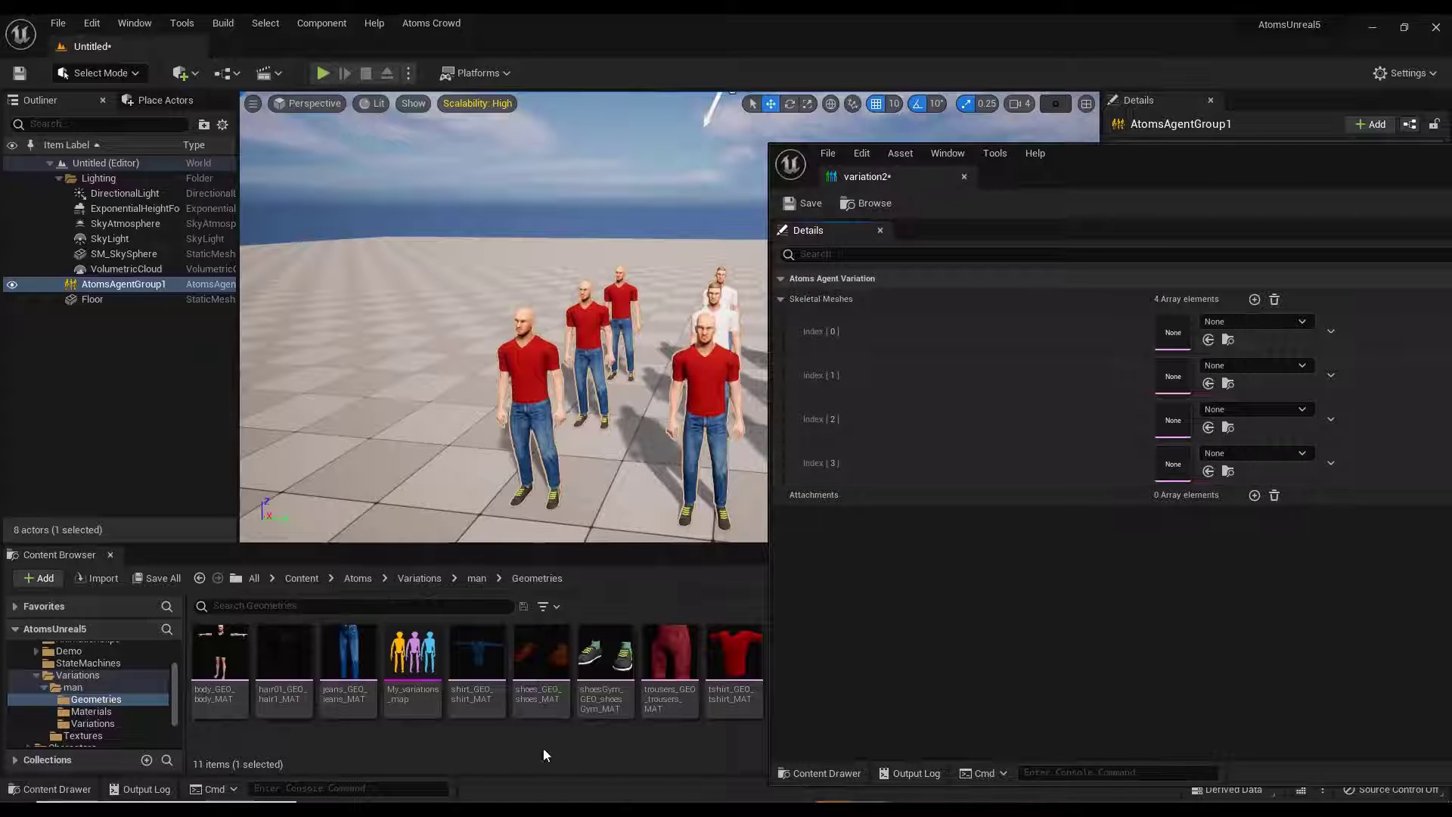
Assign tshirt_GEO_tshirt_MAT, trousers_GEO_trousers_MAT, body_GEO_body_MAT and hair01_GEO_hair1_MAT to skeletal mesh elements 0, 1, 2 and 3 of variation2.
click(733, 654)
drag(734, 654, 1171, 354)
drag(667, 667, 1179, 382)
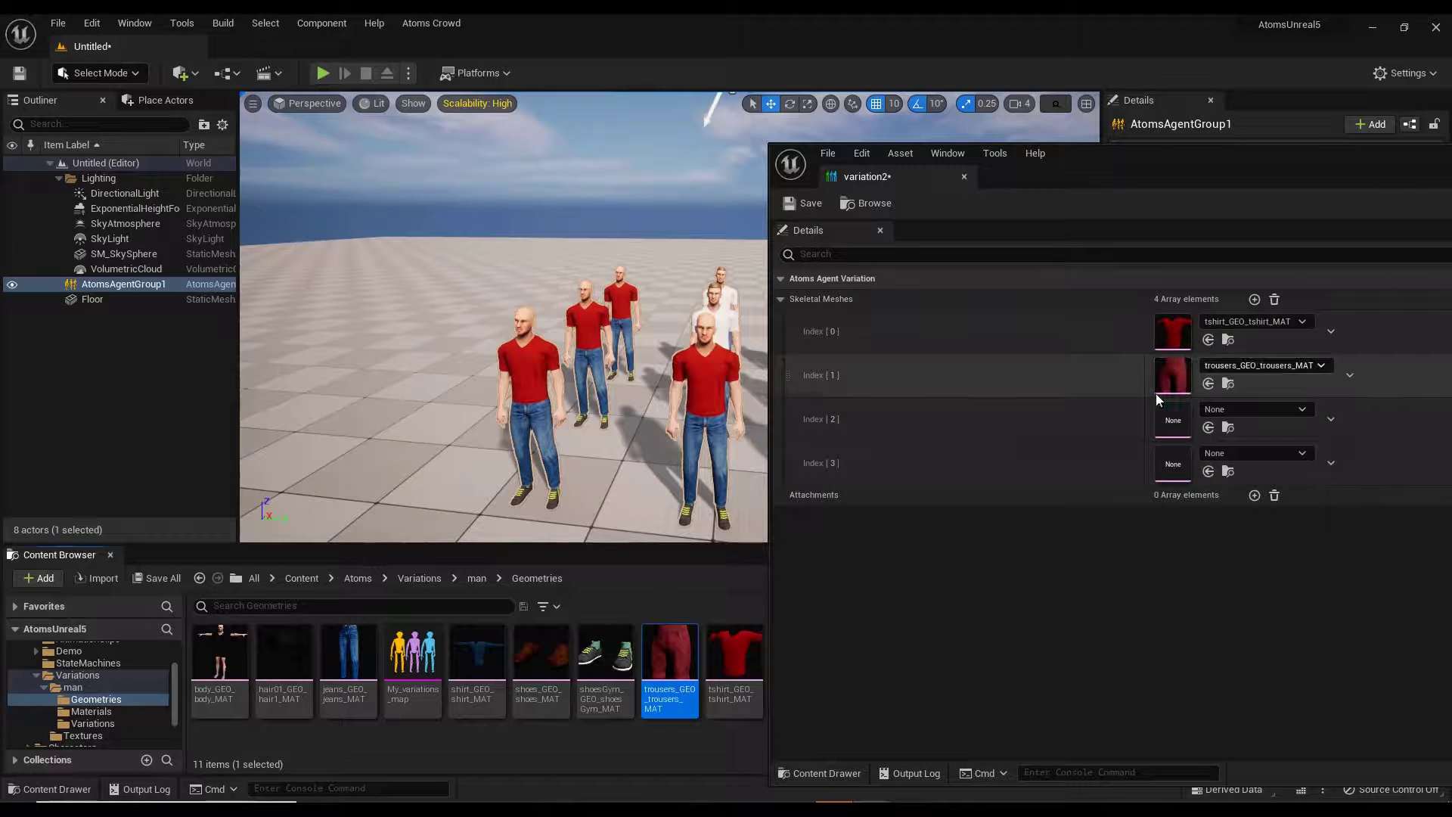
drag(213, 658, 1175, 422)
drag(283, 657, 1176, 461)
Add a fifth skeletal mesh element to variation2 using shoesGym_GEO_shoesGym_MAT, then save and close the asset.
click(1255, 301)
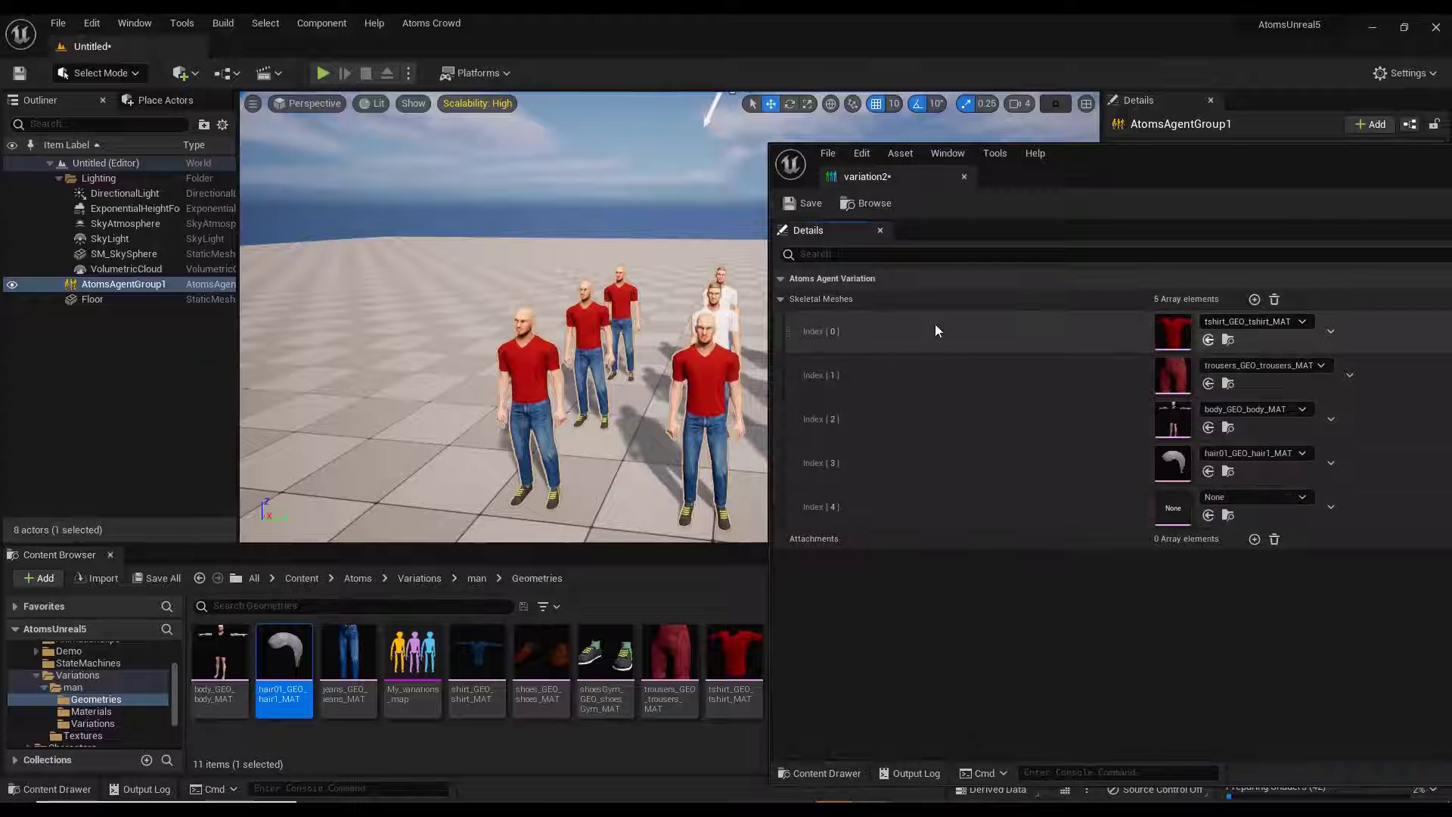
drag(605, 654, 1195, 512)
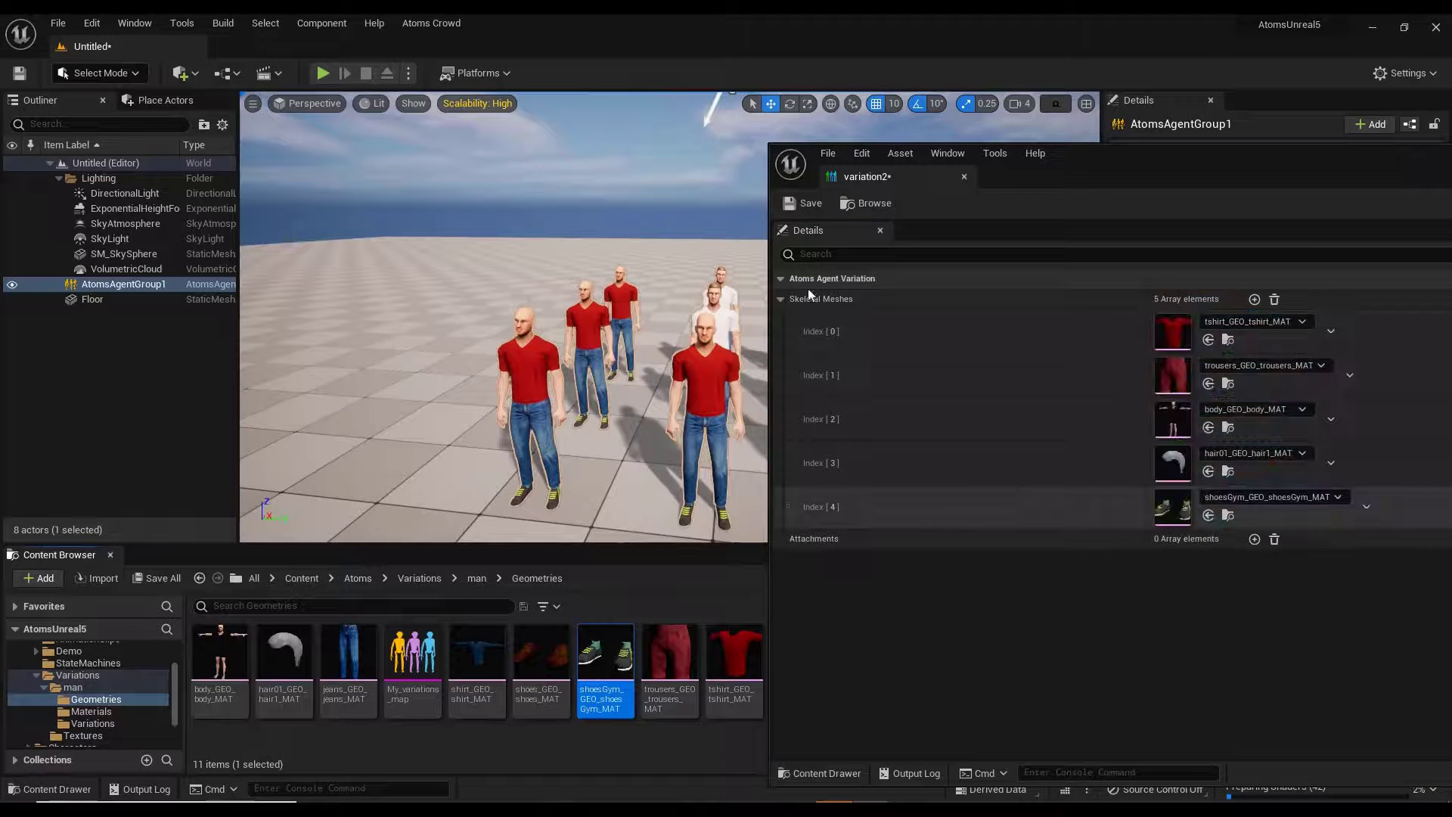
click(803, 204)
drag(1159, 153, 679, 141)
click(1221, 147)
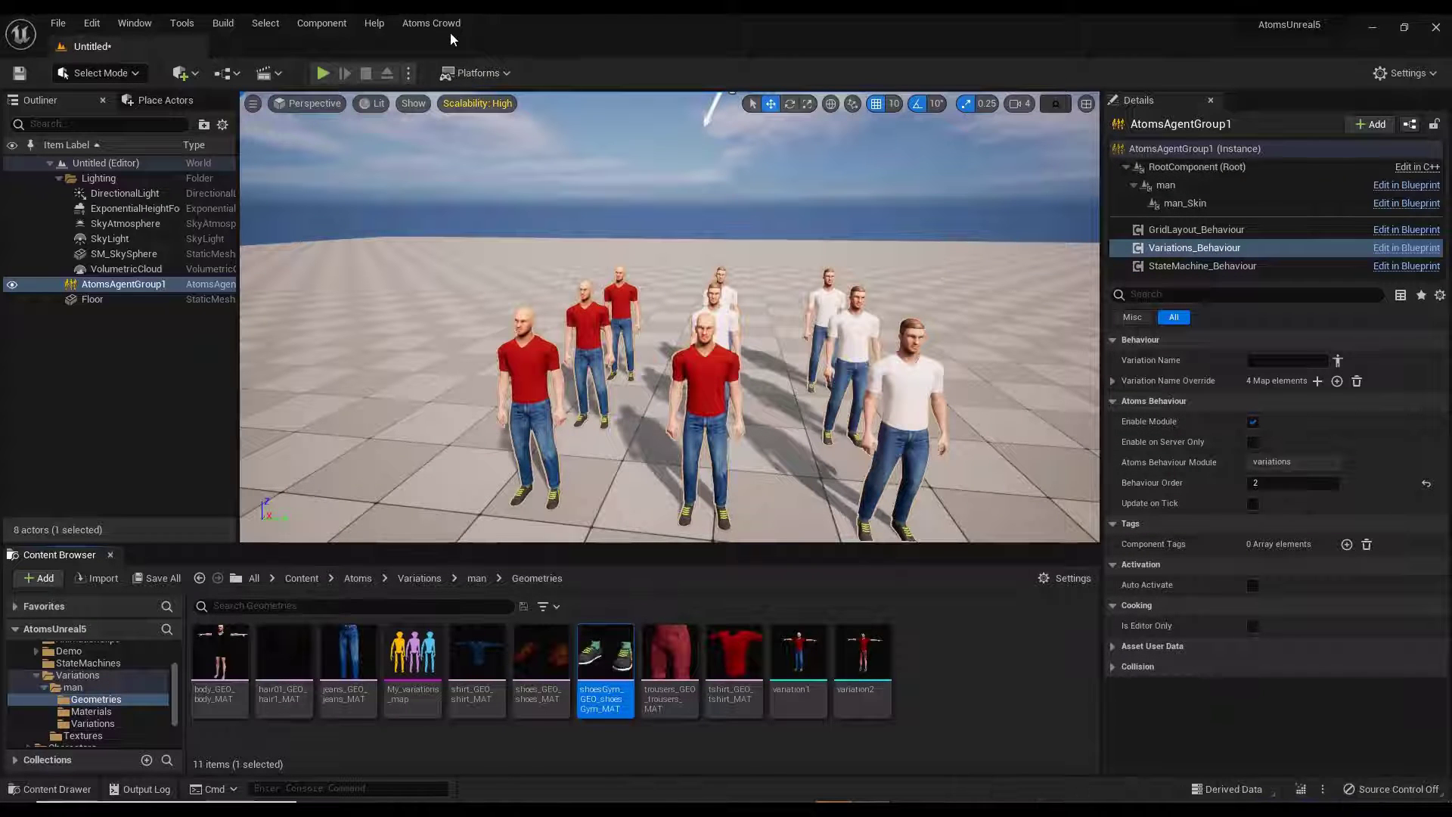
click(428, 24)
mouse_move(466, 129)
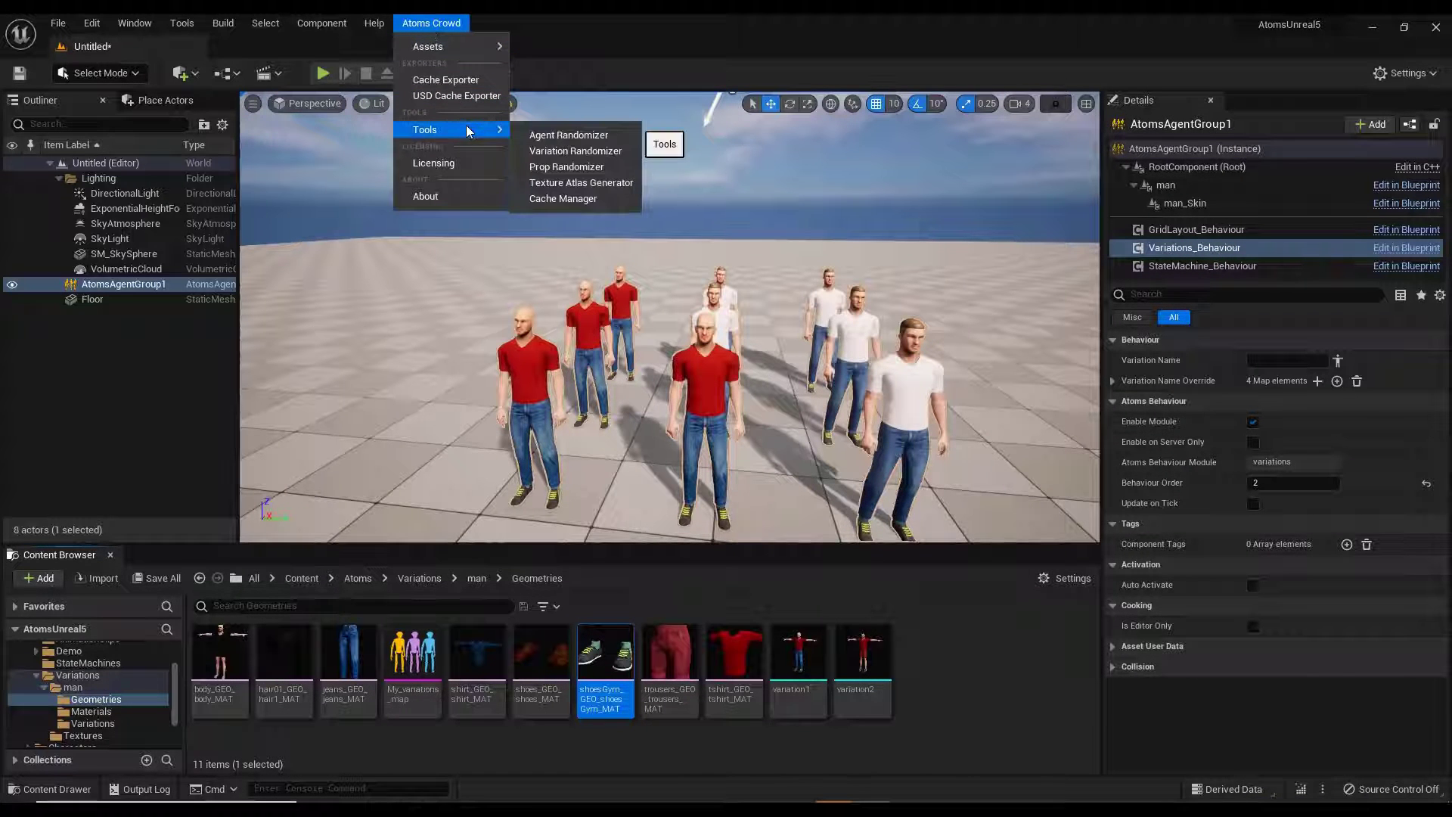
click(578, 151)
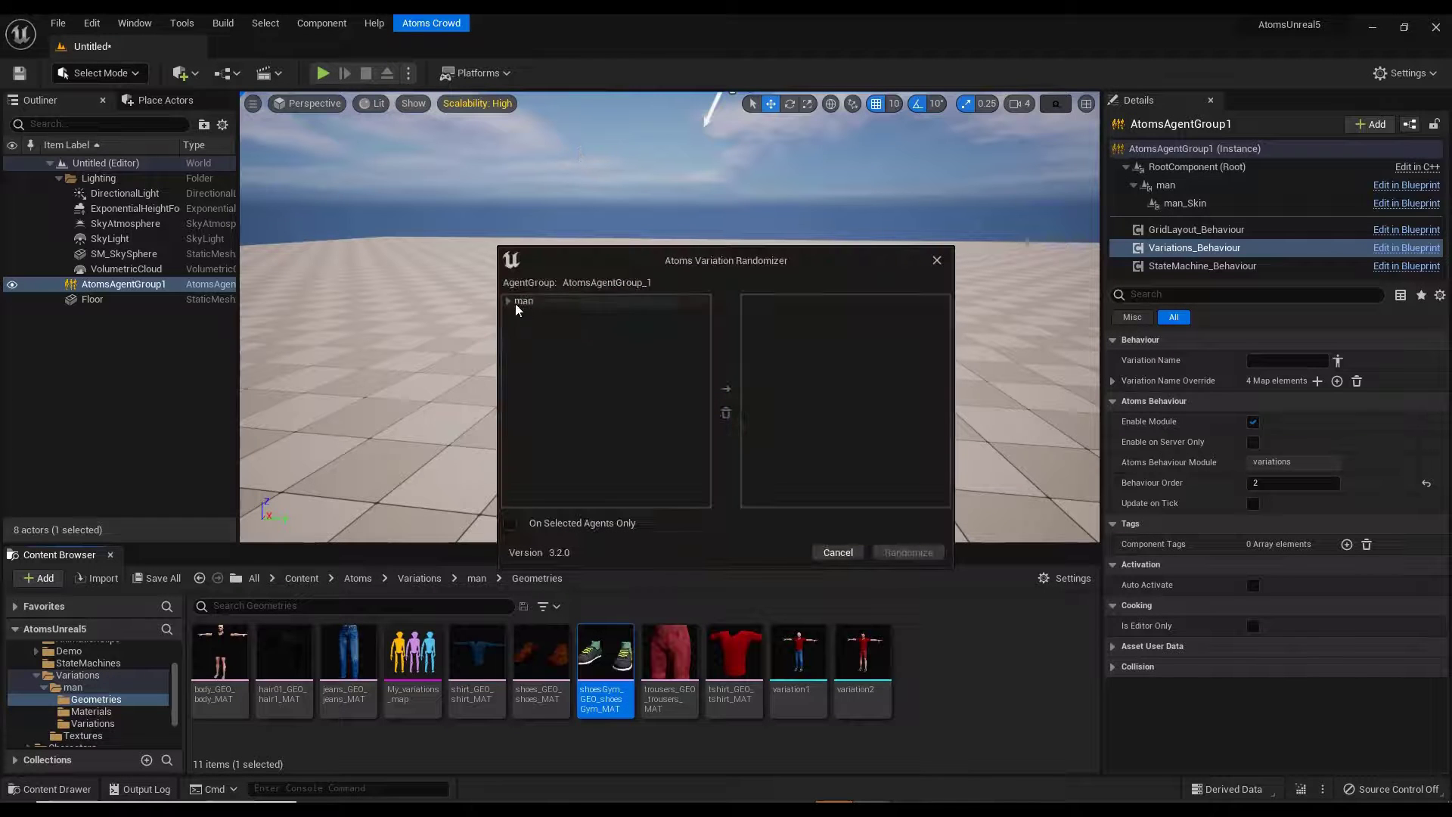
click(507, 300)
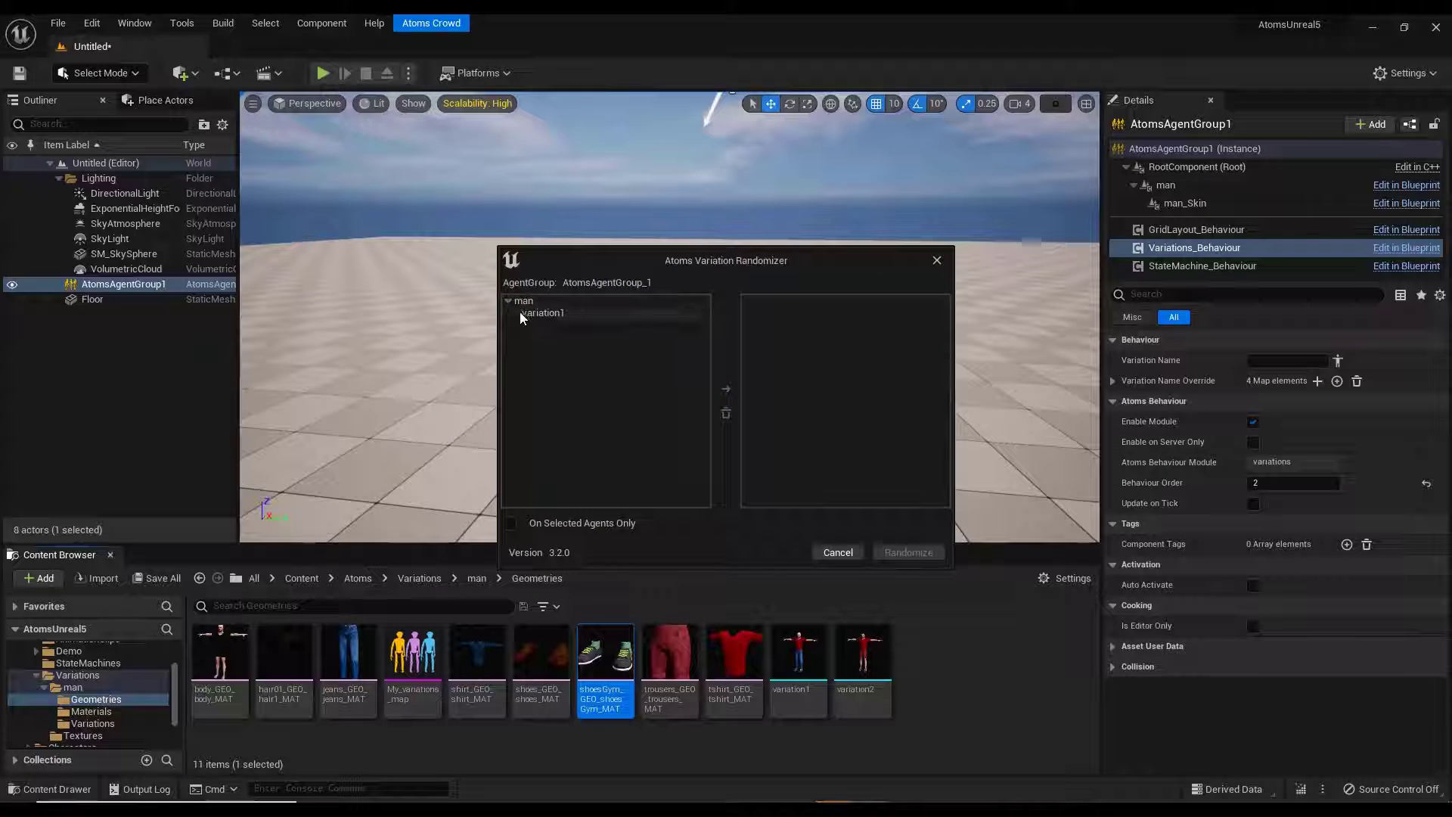
click(936, 261)
Add a second entry to the AT_man variations in My_variations_map and assign the variation2 asset to it.
double_click(412, 658)
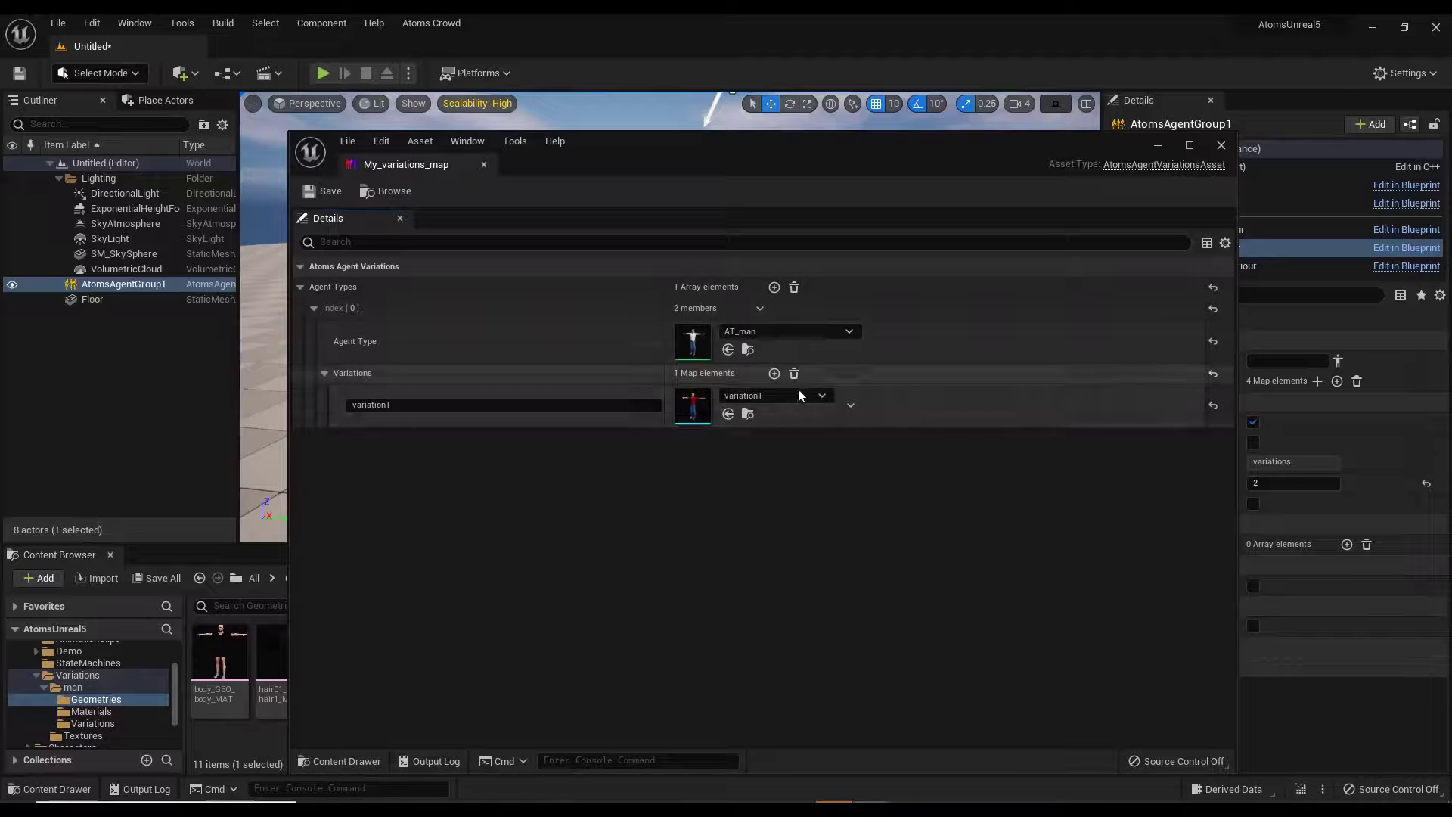
click(775, 373)
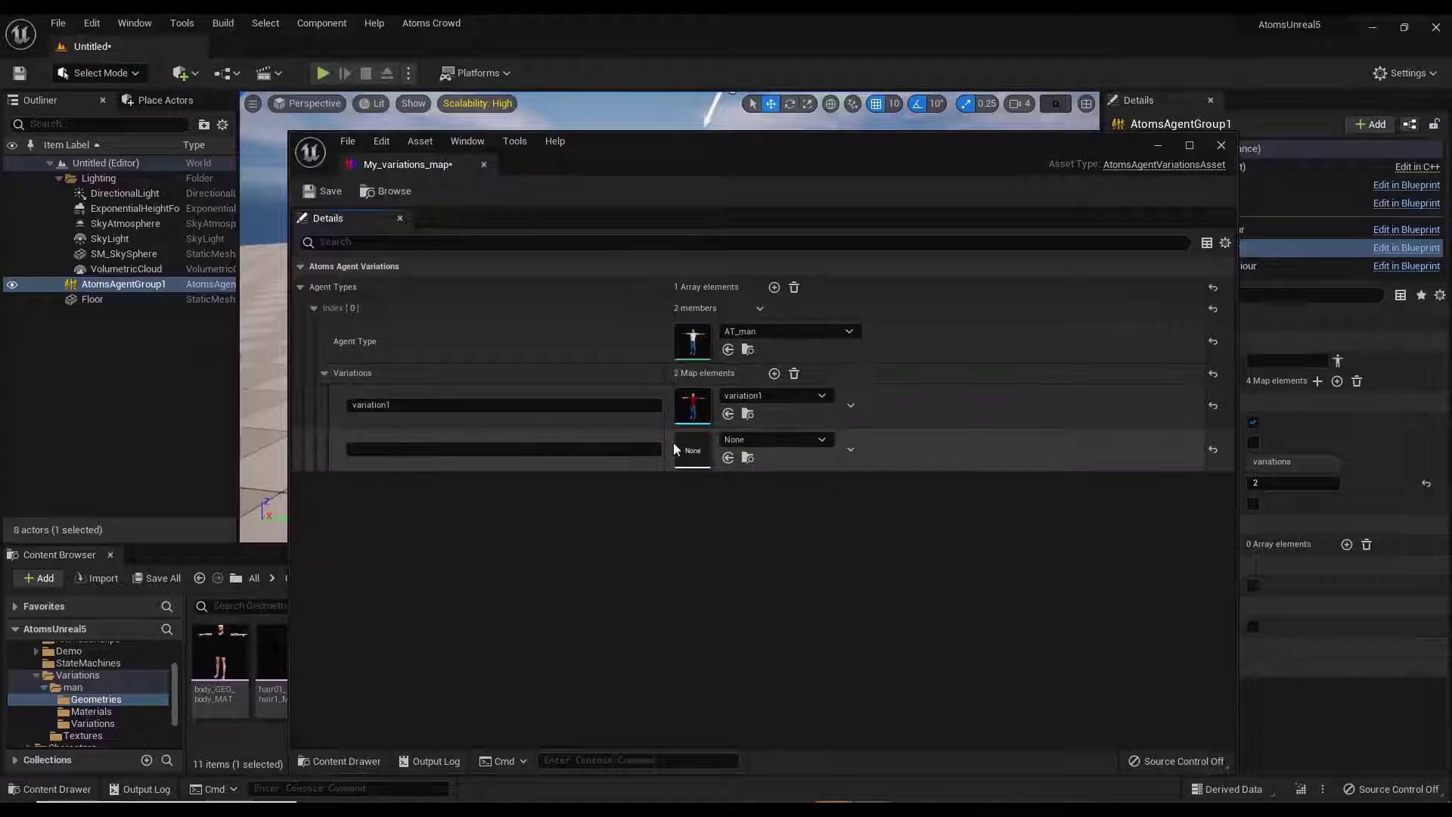
click(755, 441)
scroll(846, 378, down, 2)
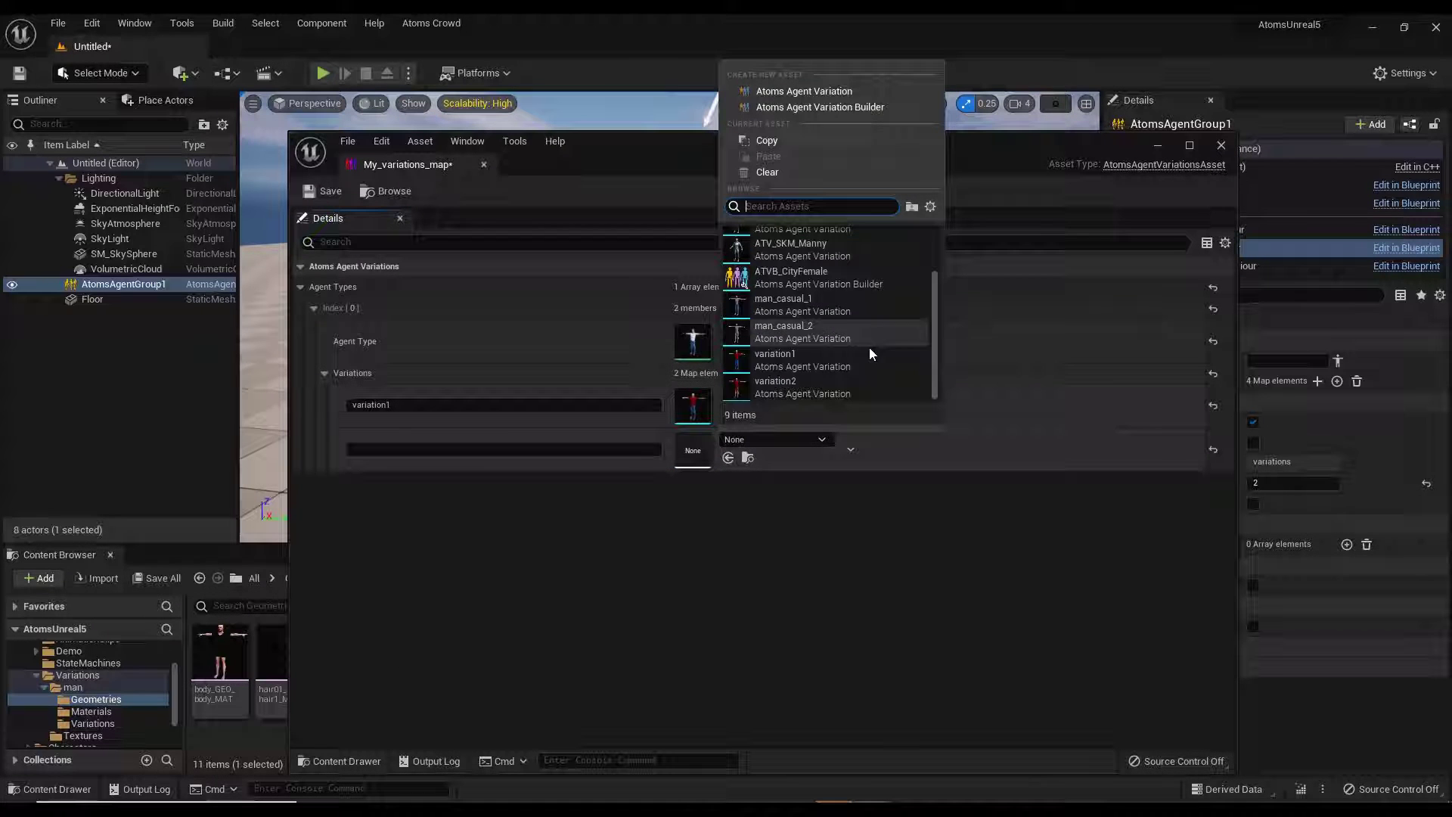
click(807, 387)
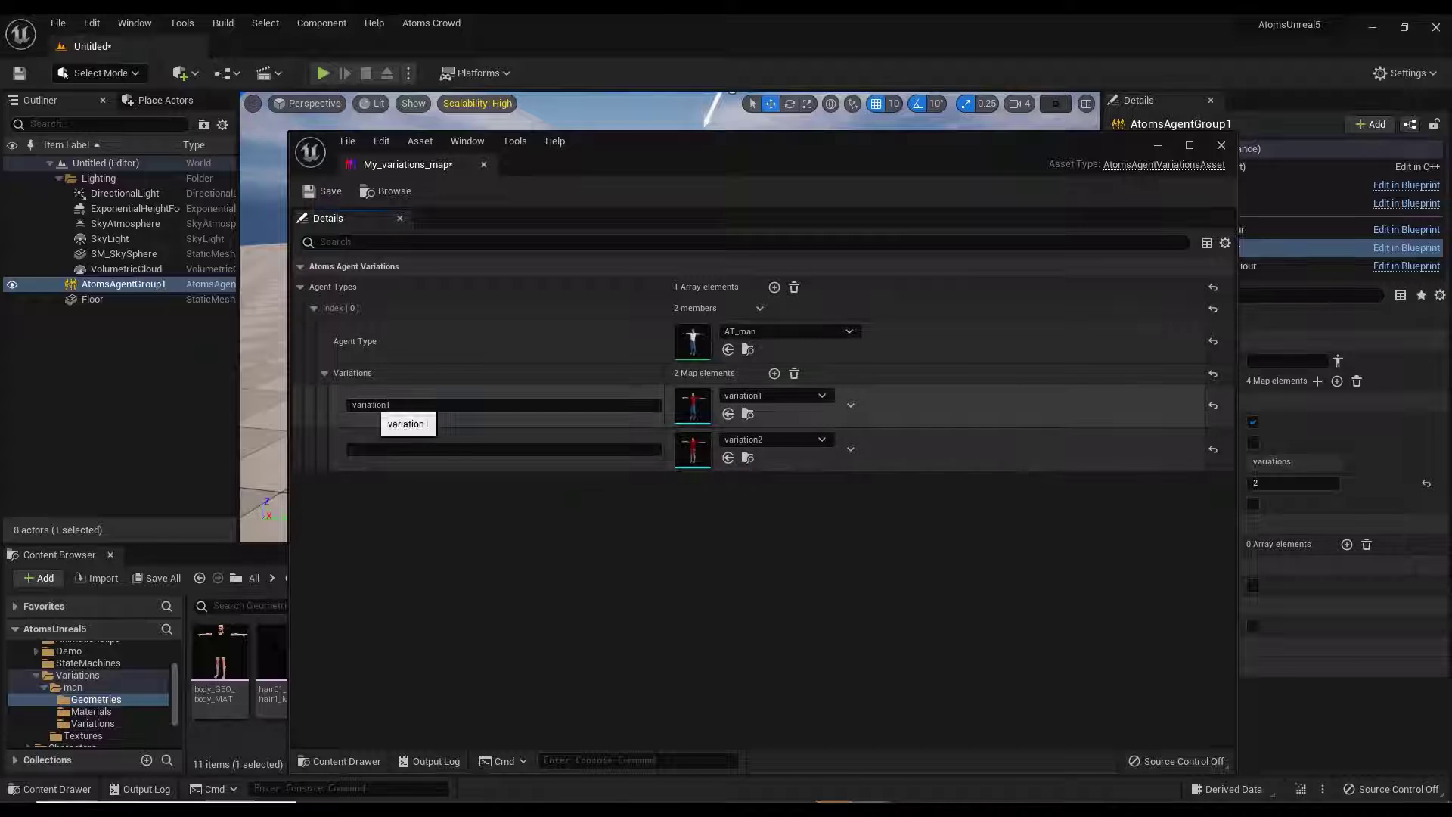
Name the second AT_man variations entry variation2 in My_variations_map, then save and close the map.
click(397, 406)
key(ctrl+c)
click(393, 449)
key(ctrl+v)
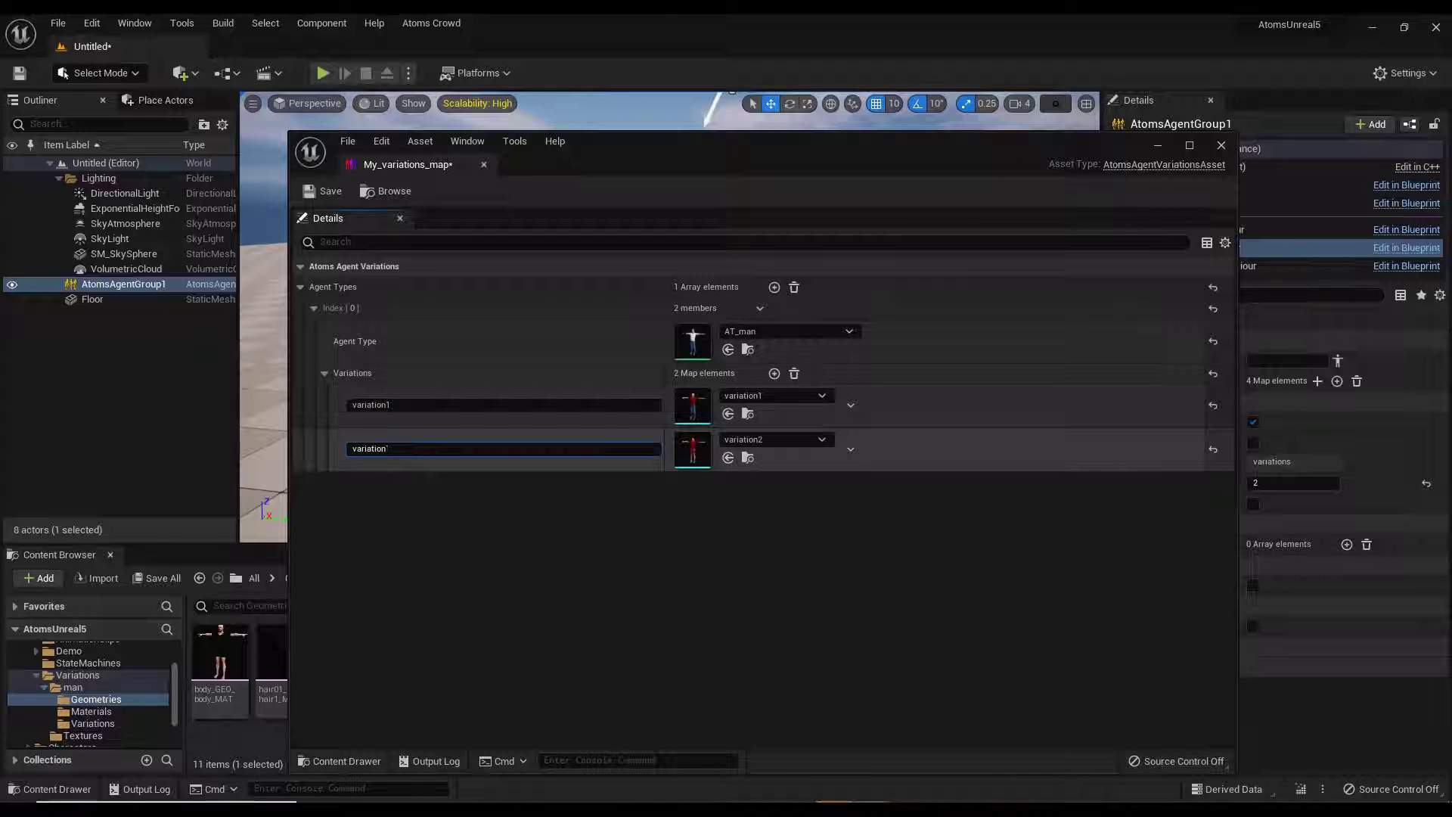
click(311, 192)
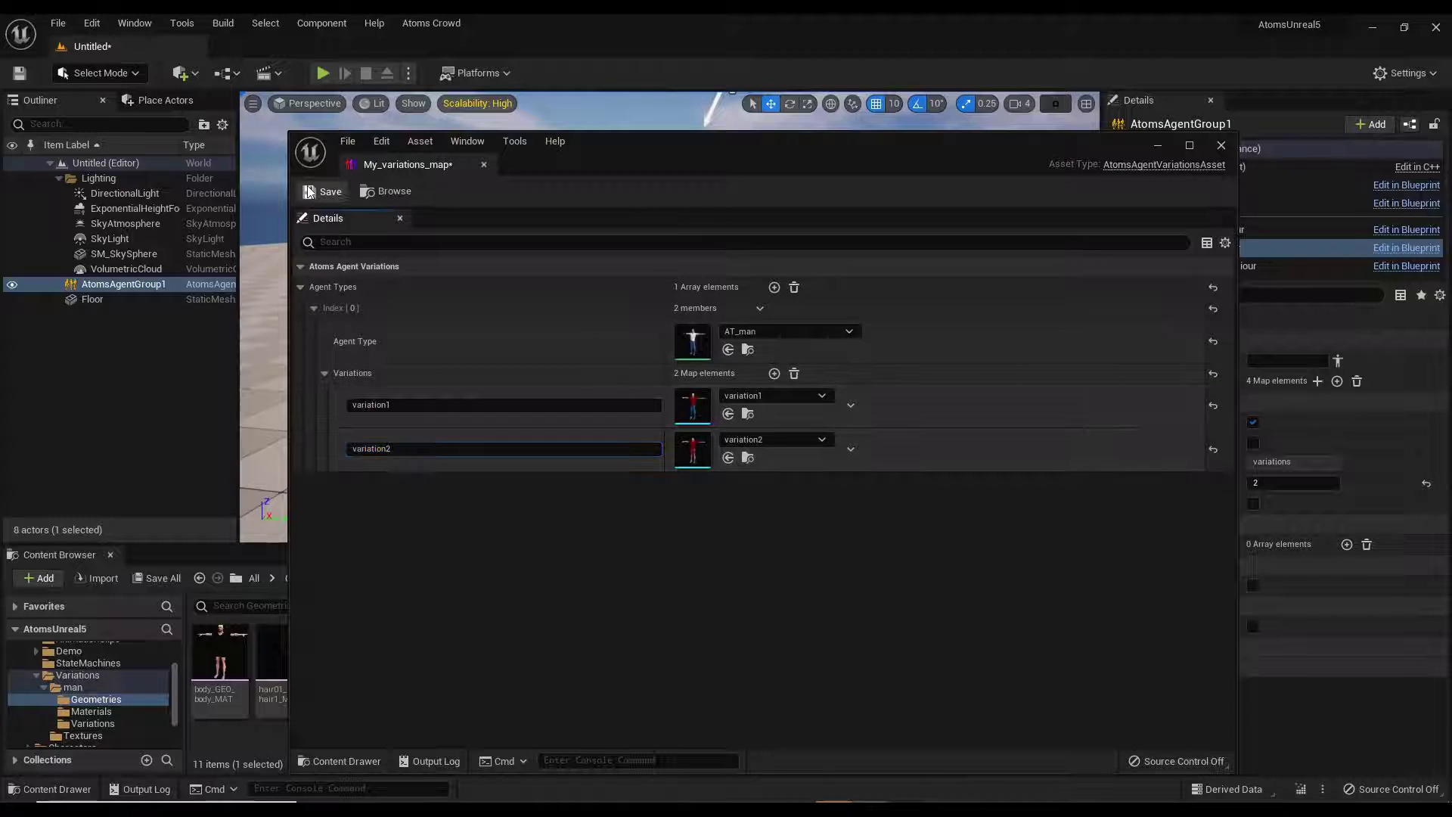
click(1218, 146)
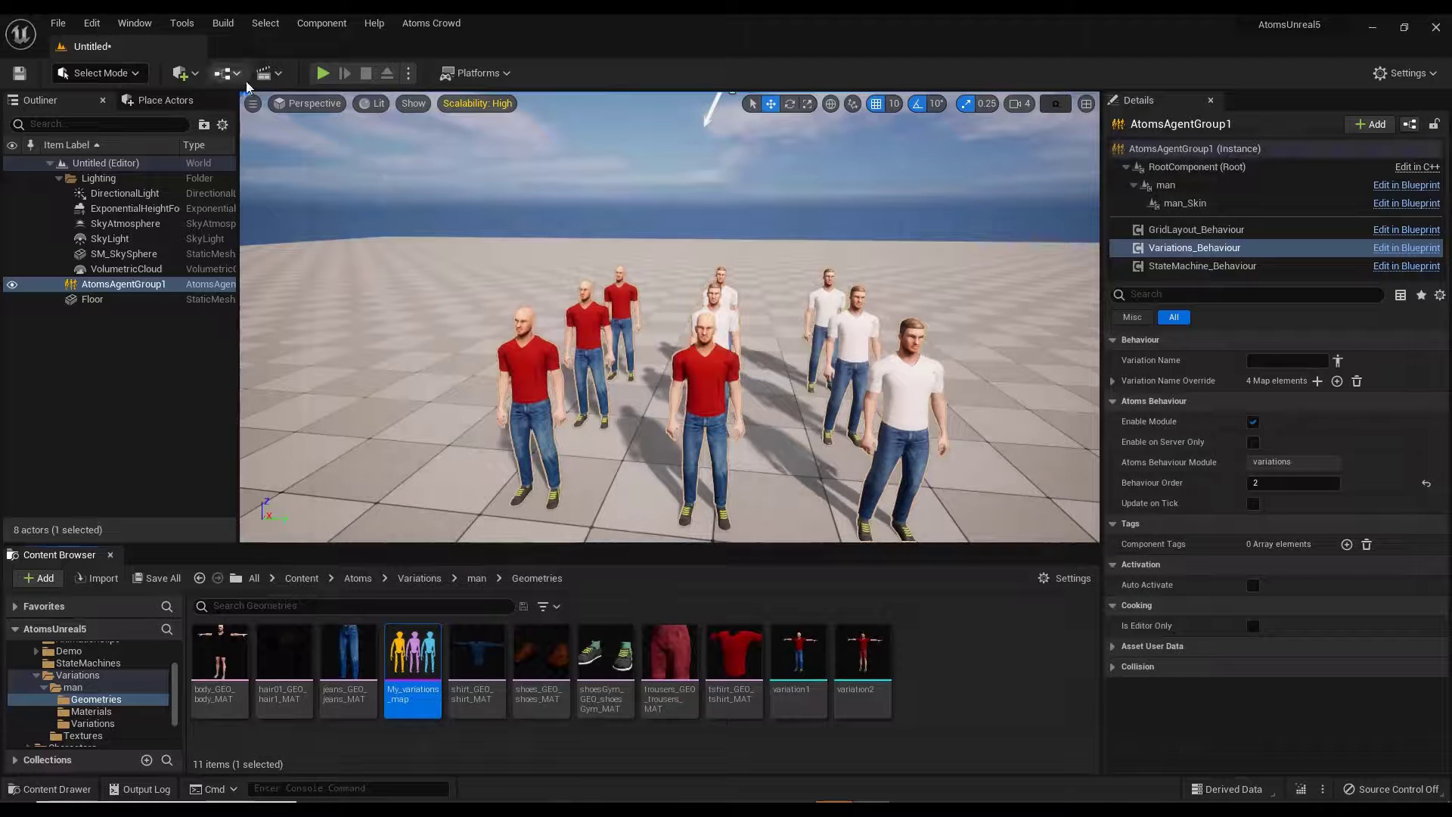
Randomize AtomsAgentGroup1 with the Variation Randomizer, using variation1 and variation2 of man at weight 100 each.
click(424, 24)
mouse_move(447, 132)
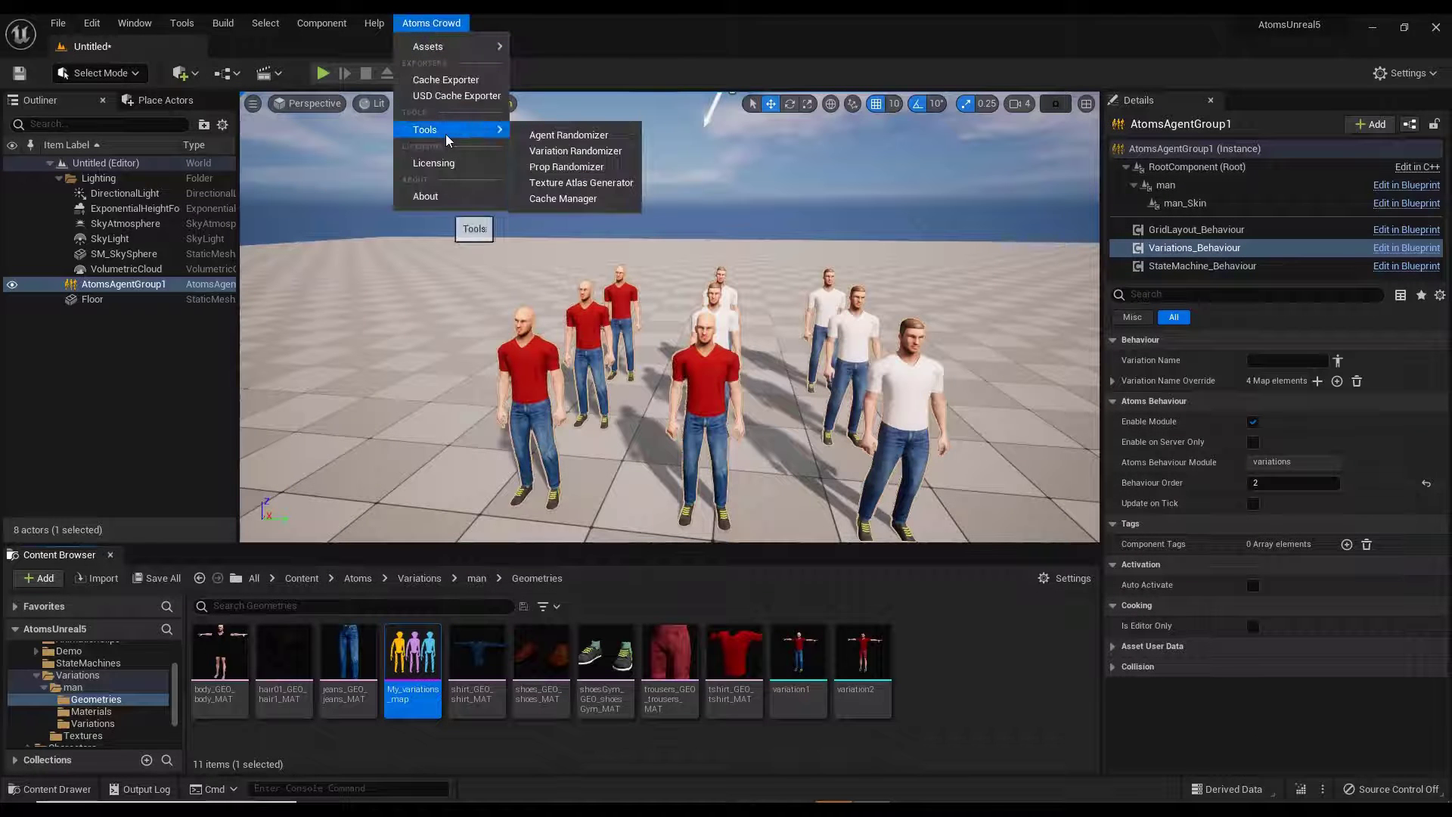
click(601, 150)
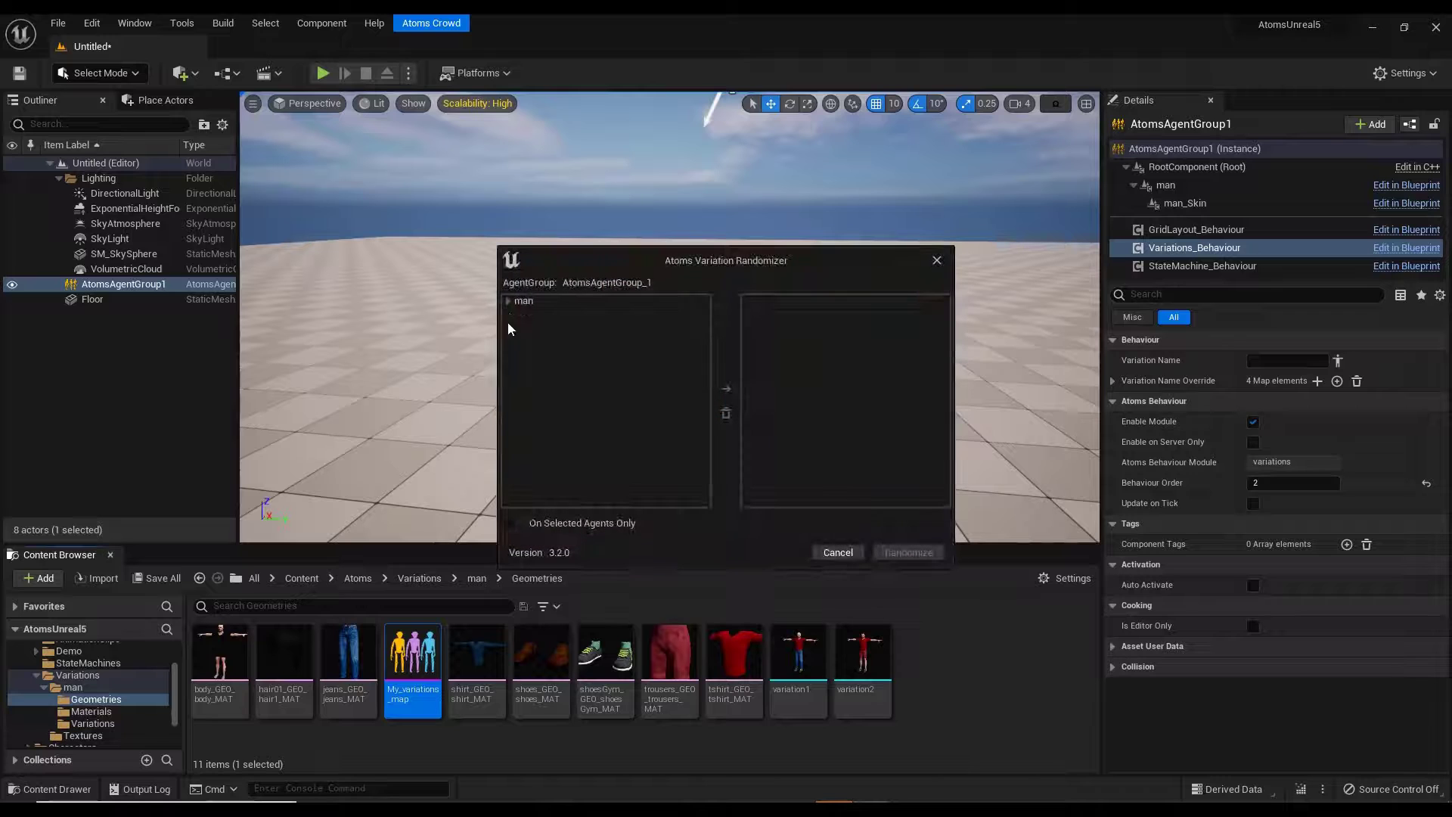
click(509, 301)
click(539, 312)
shift+click(545, 328)
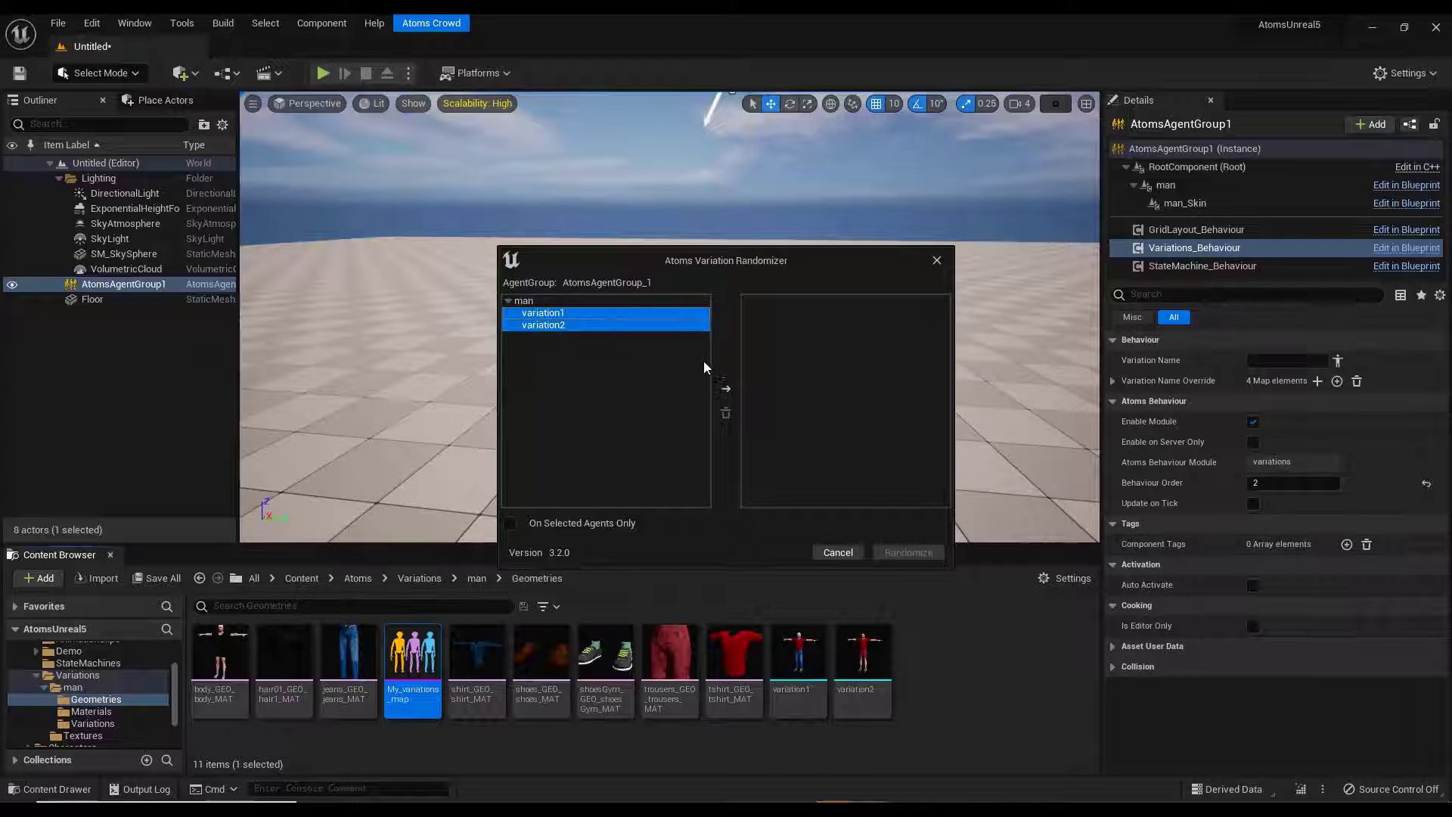
click(726, 389)
click(748, 301)
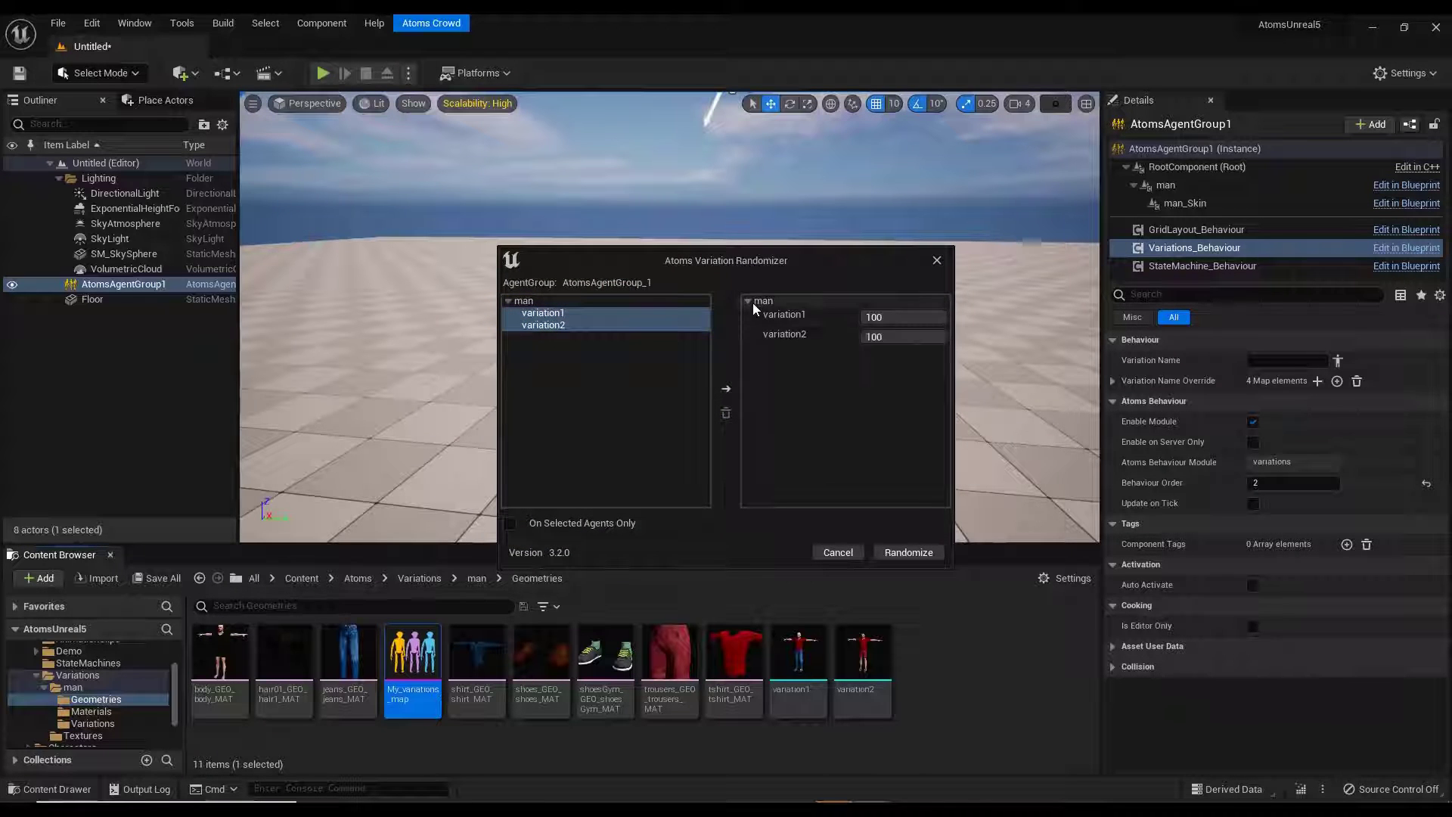
click(910, 552)
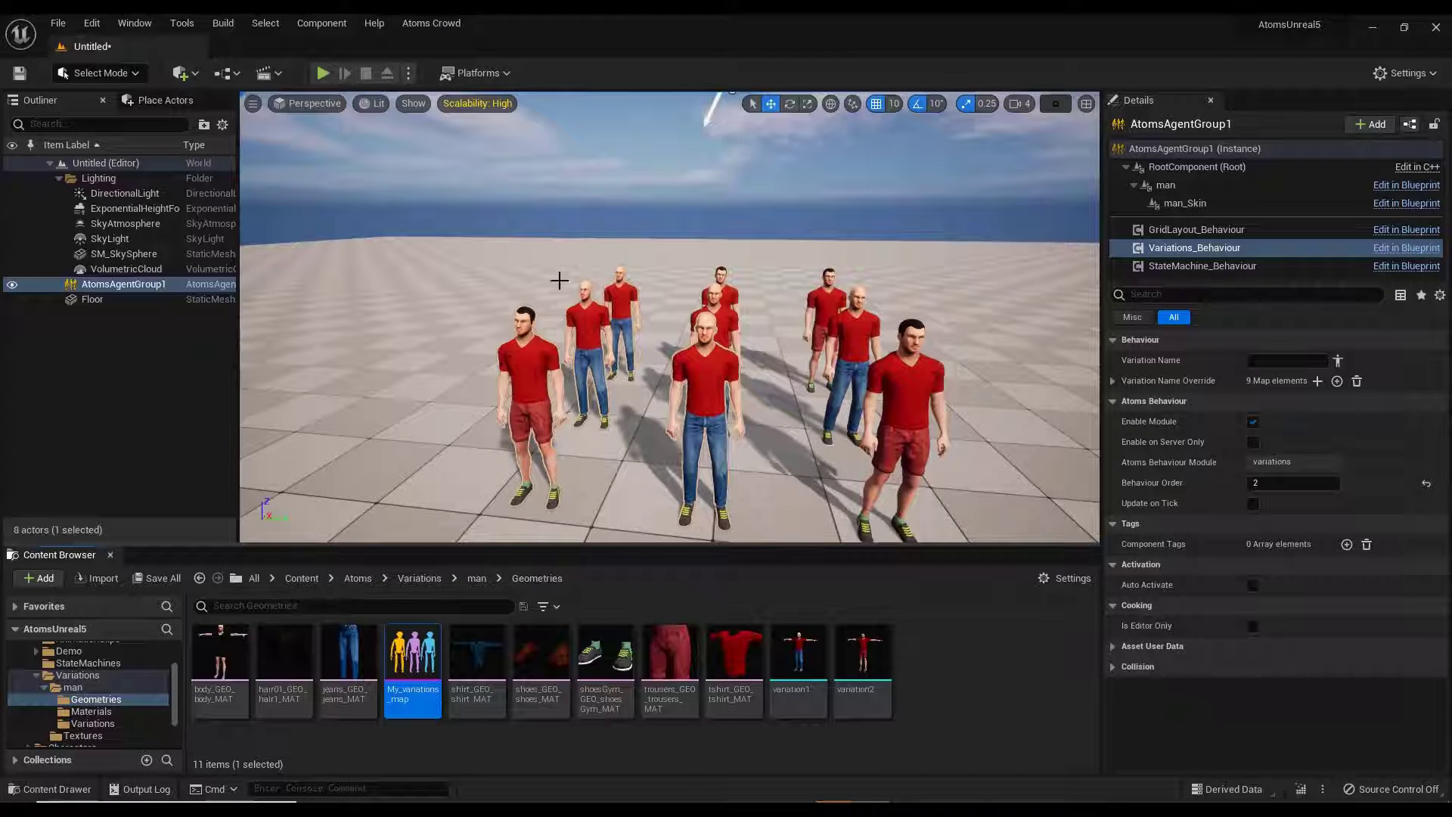
Review the variation name overrides assigned to each agent in the Variations_Behaviour of AtomsAgentGroup1.
click(1194, 240)
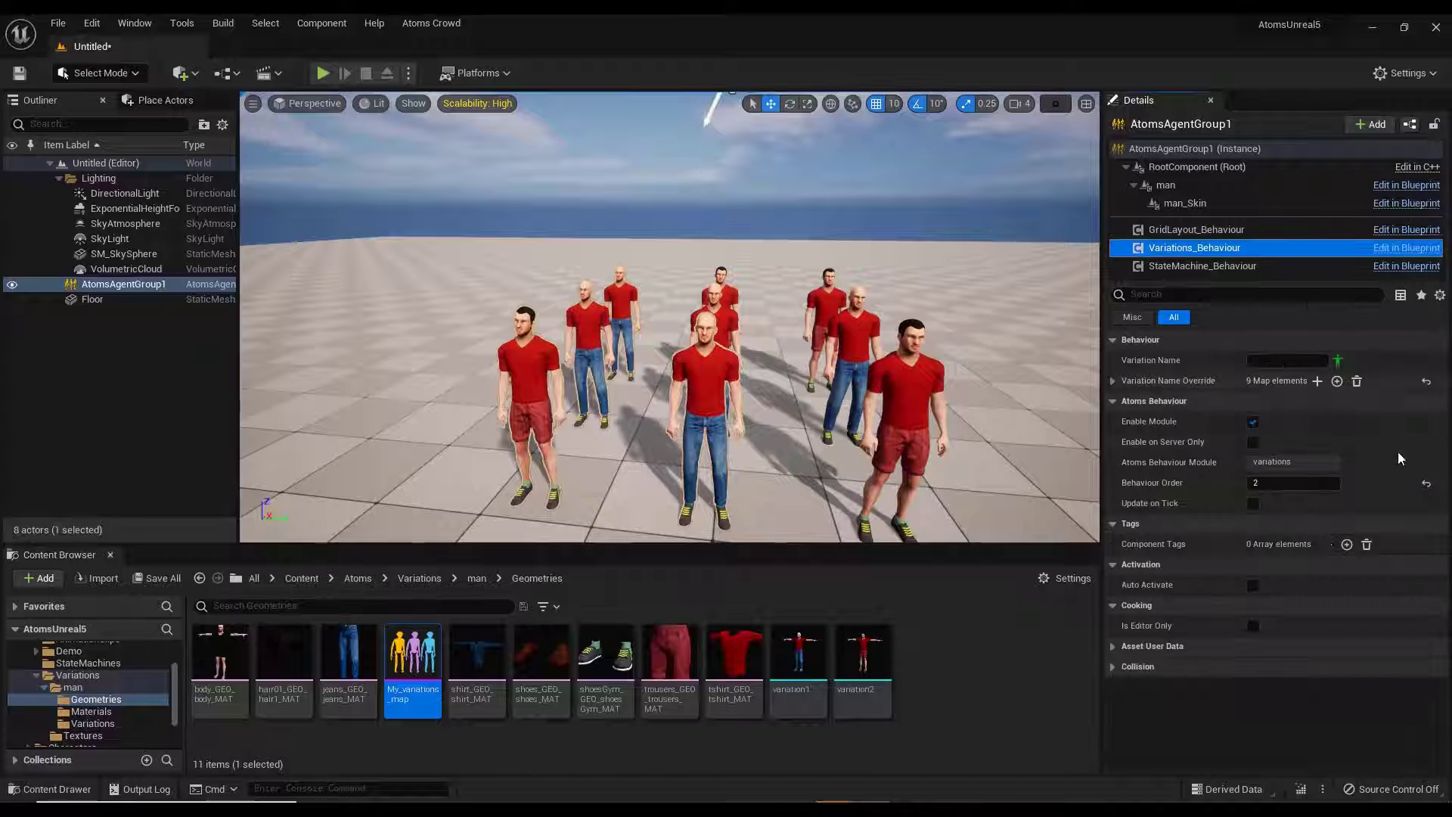
click(1337, 362)
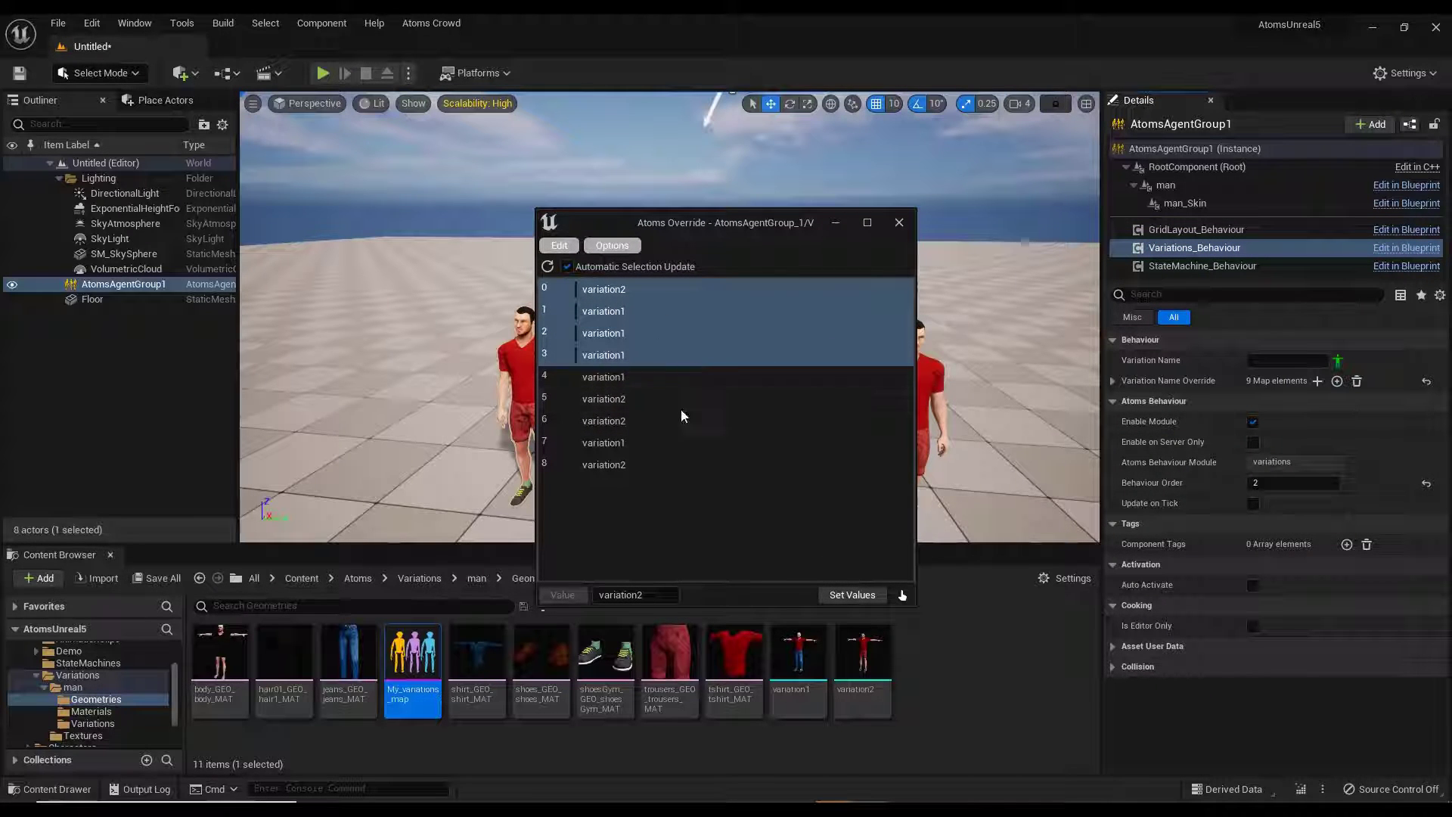
click(899, 222)
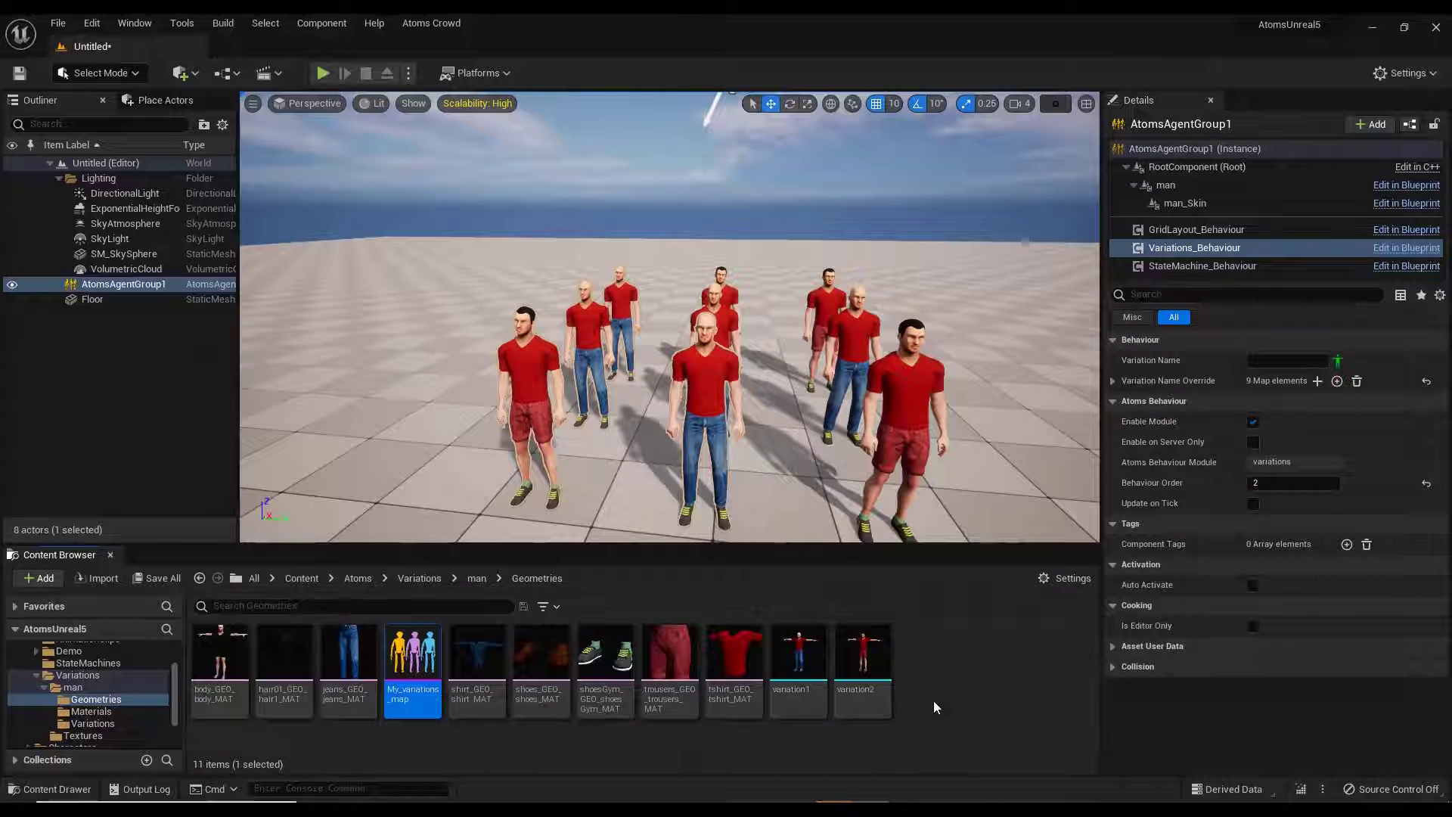
Open variation1 and add one attachment that uses the SM_Cube static mesh.
double_click(800, 676)
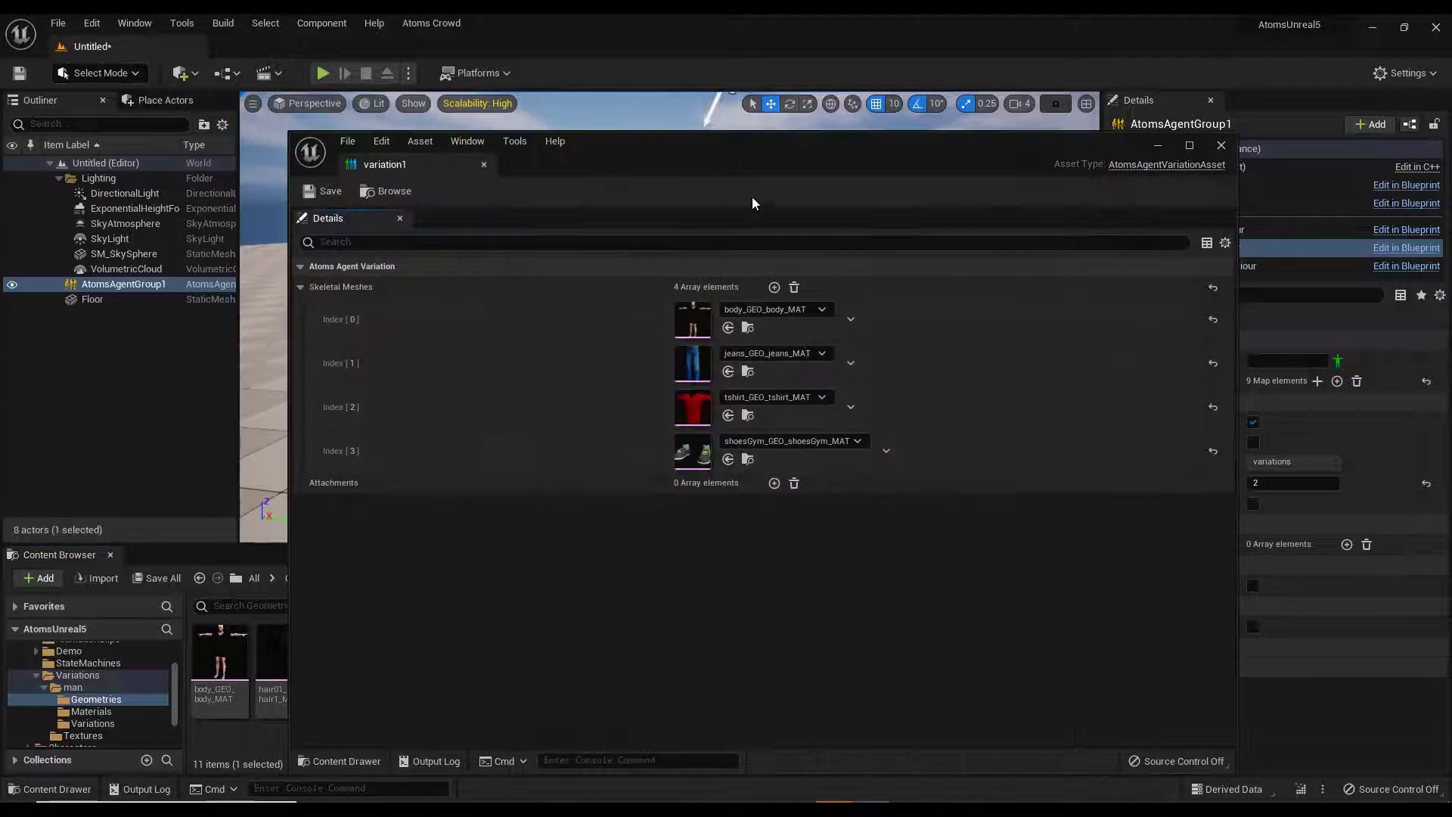
drag(701, 147, 836, 113)
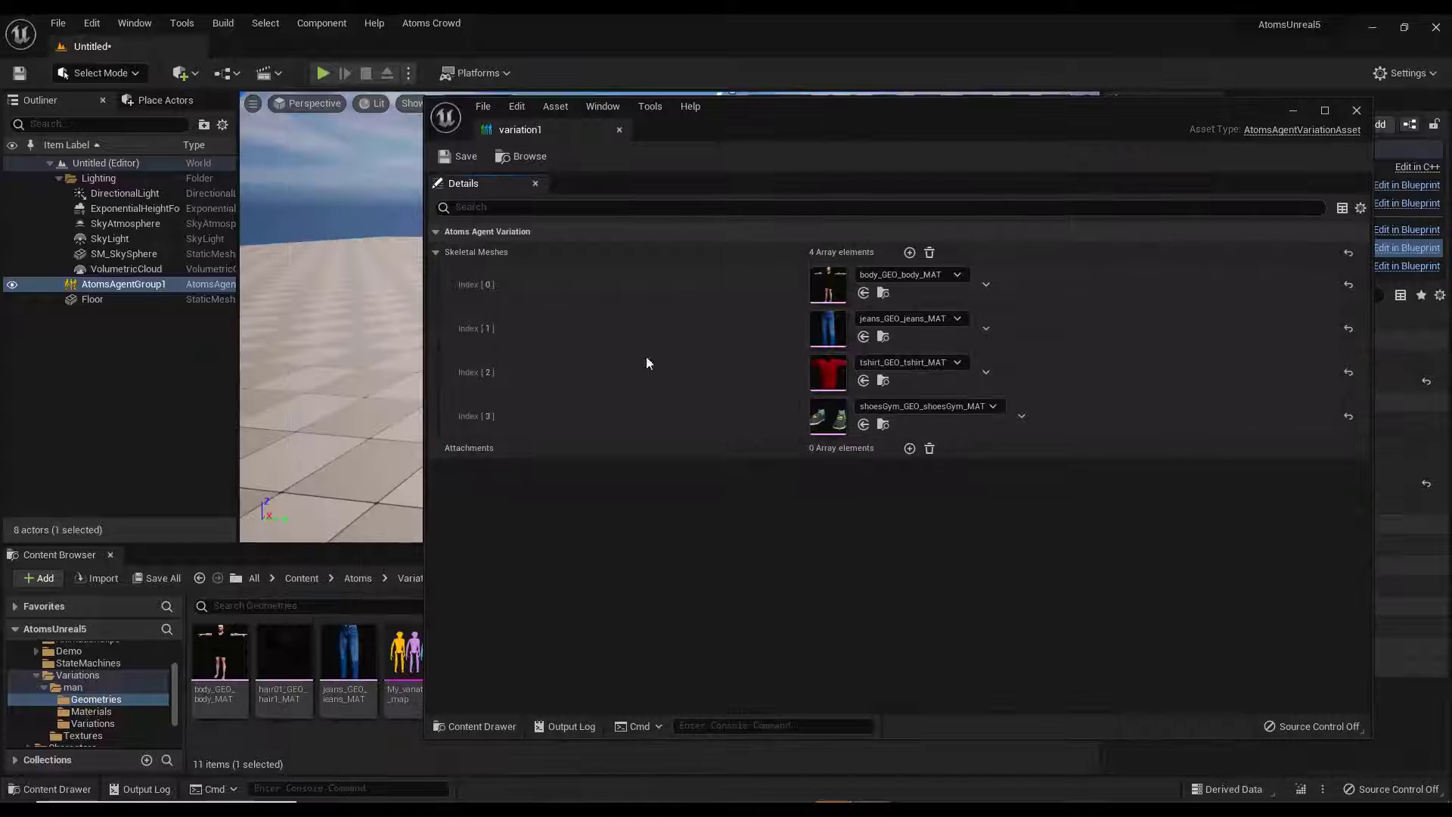
click(910, 448)
click(449, 469)
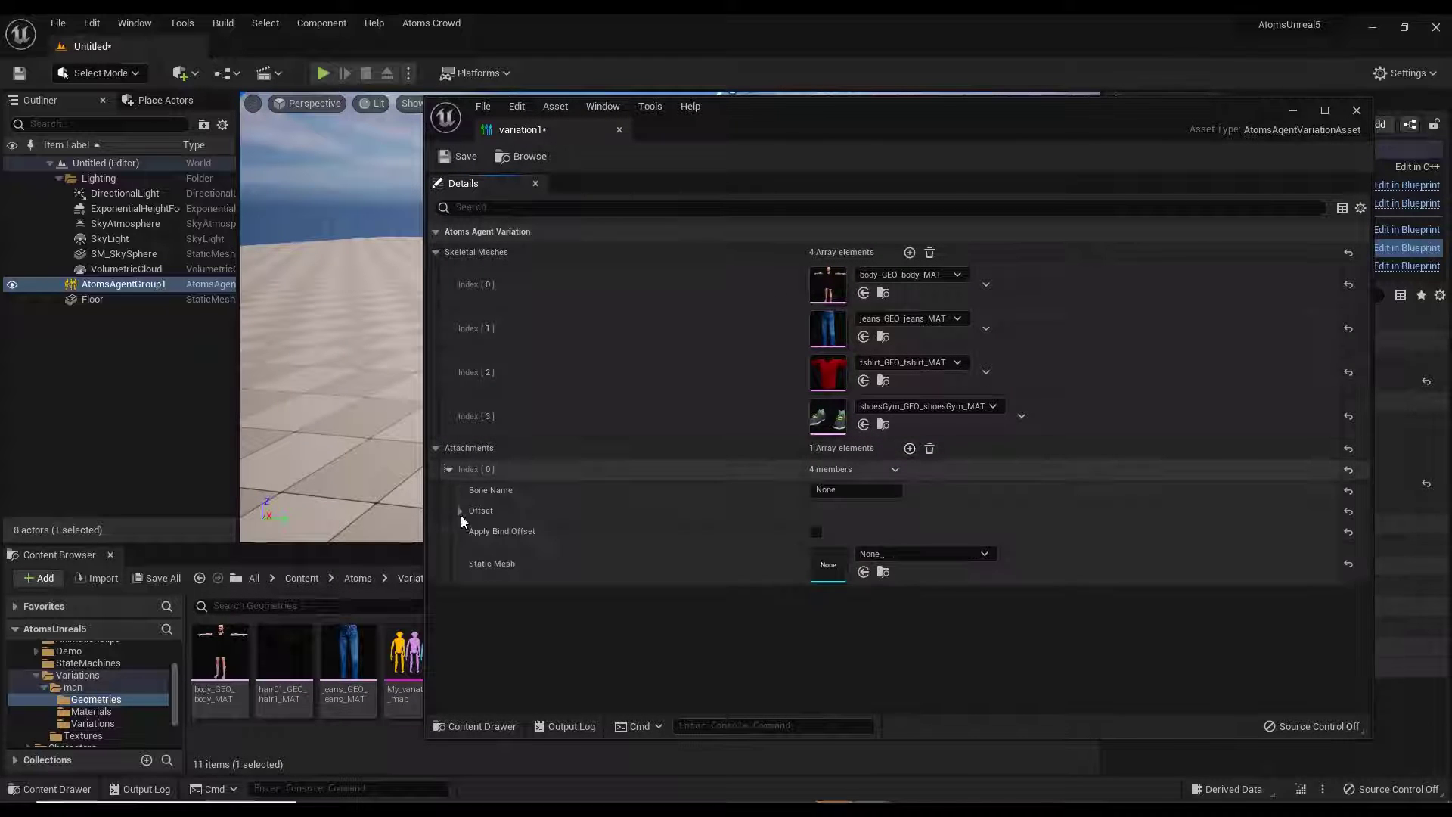
click(939, 553)
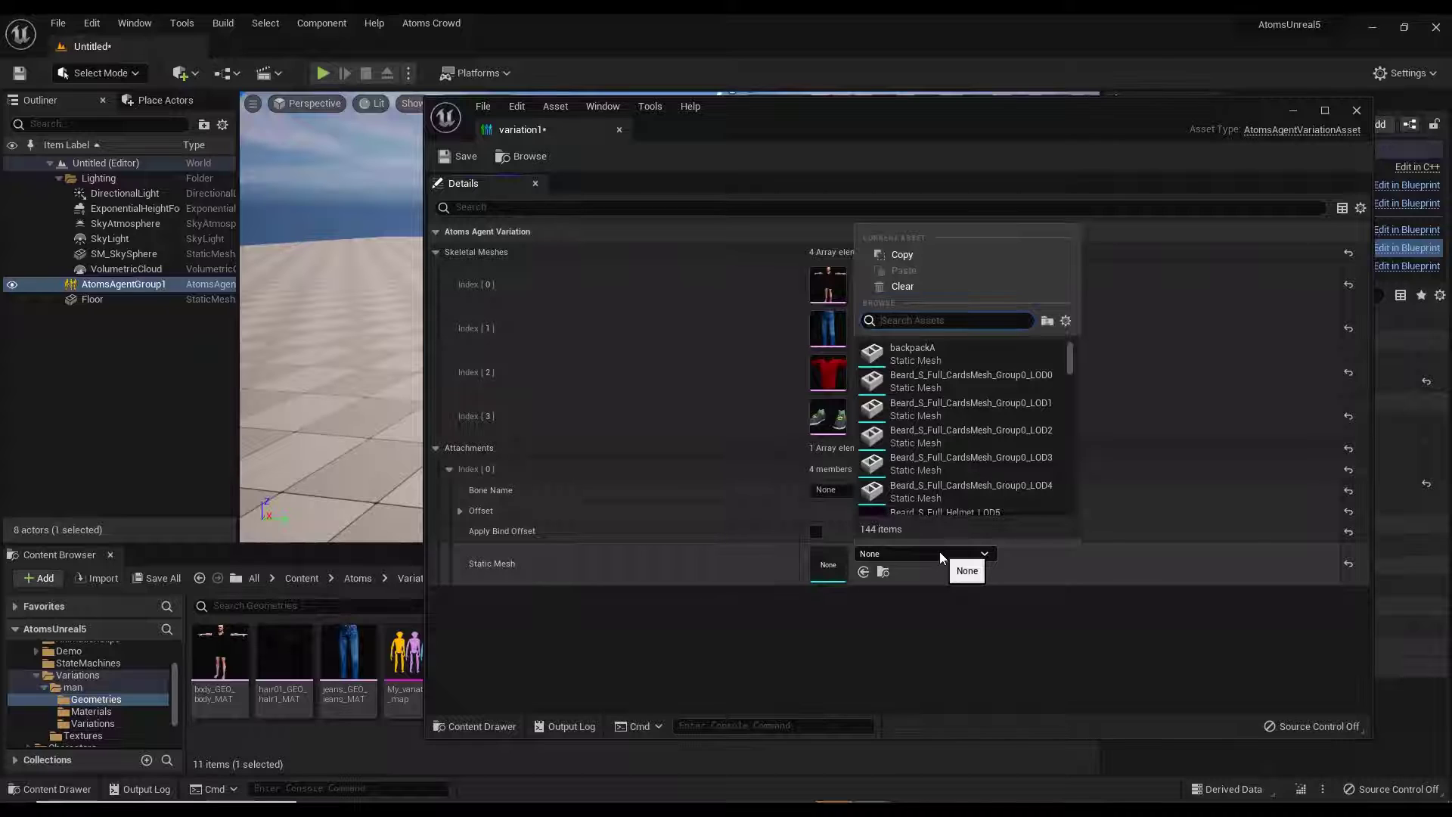
text(cube)
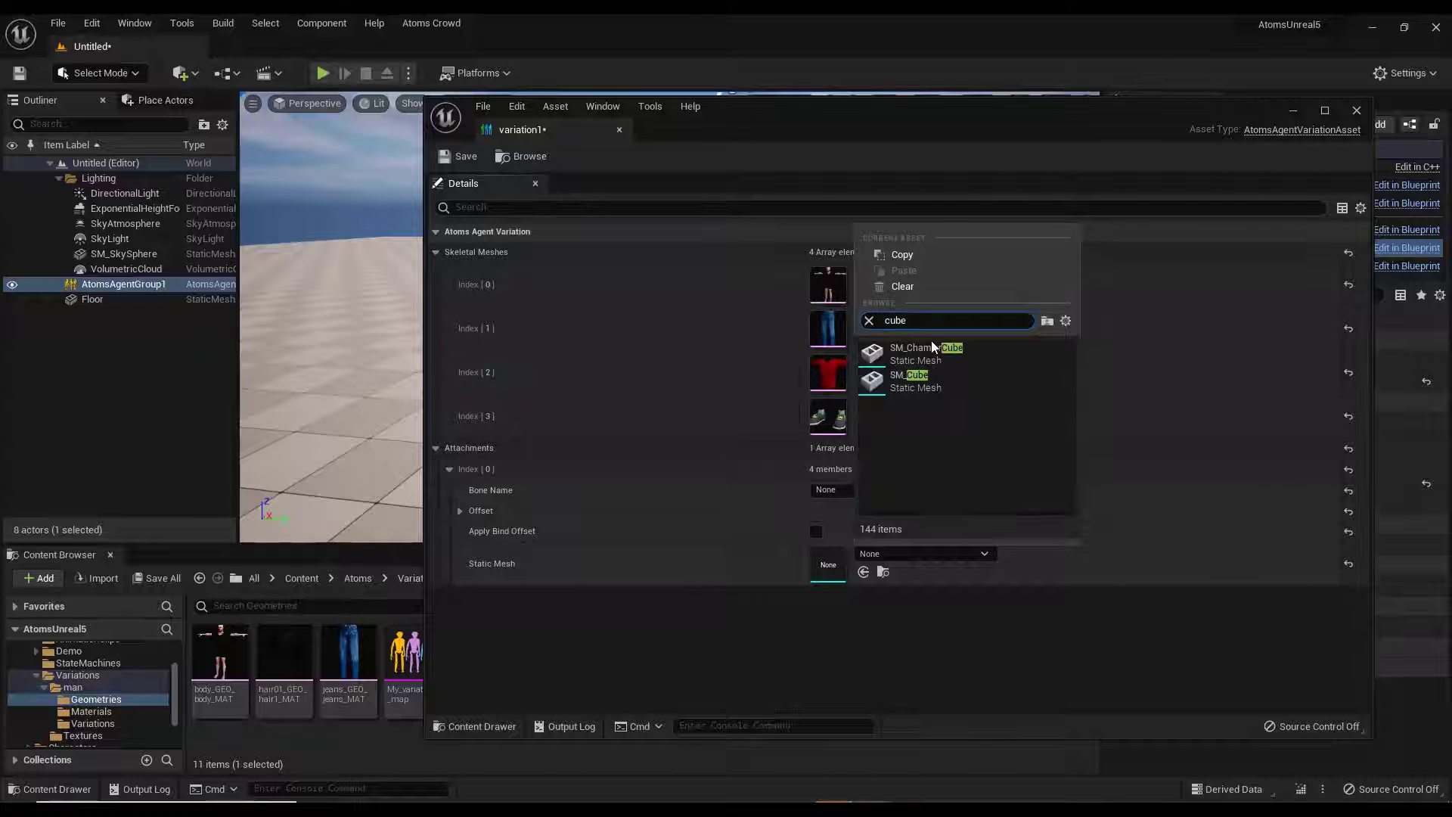
click(911, 391)
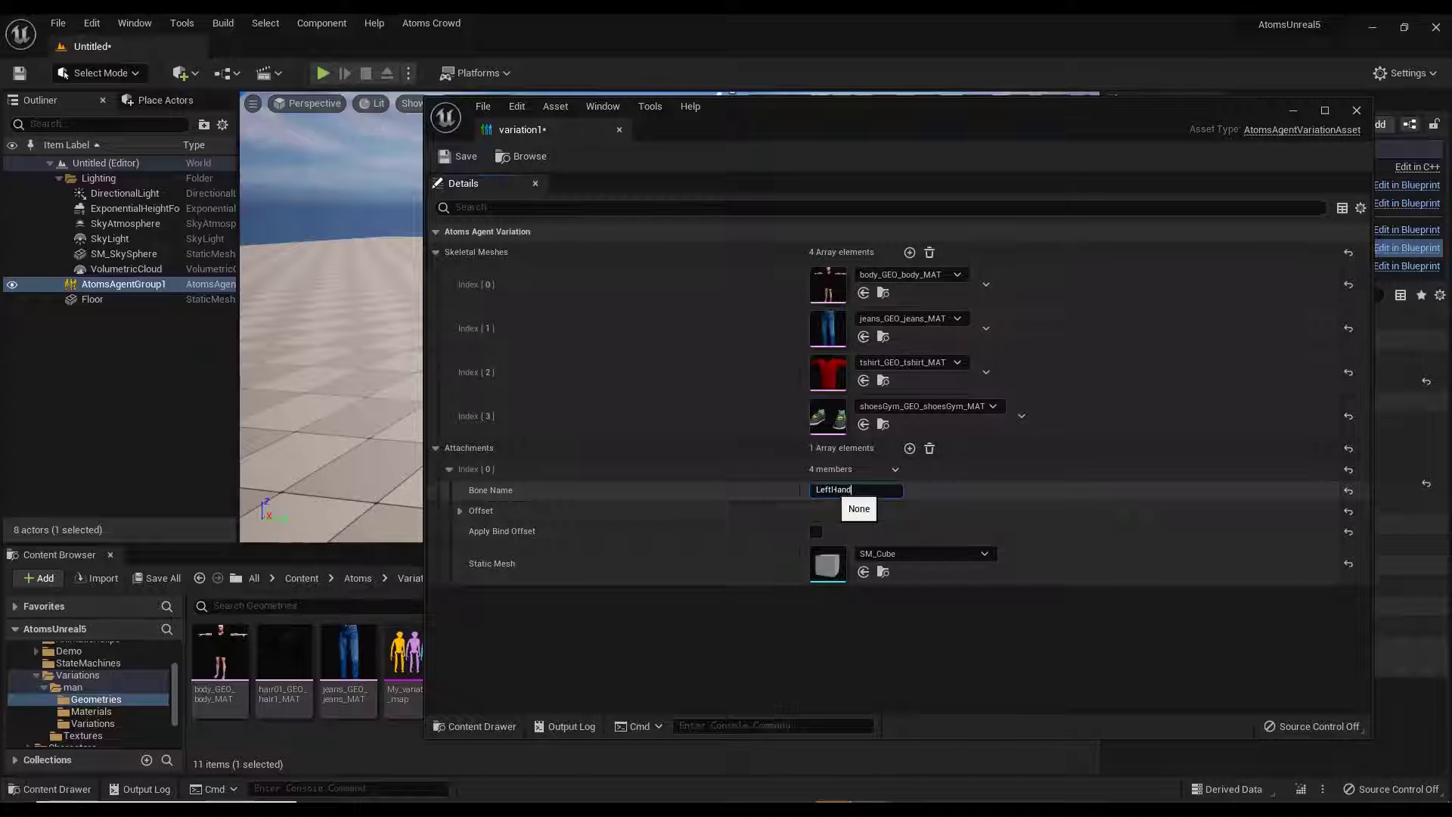
Set the cube attachment's bone name to LeftHand and its offset scale to 0.1 on all axes, then save variation1.
key(Return)
click(461, 511)
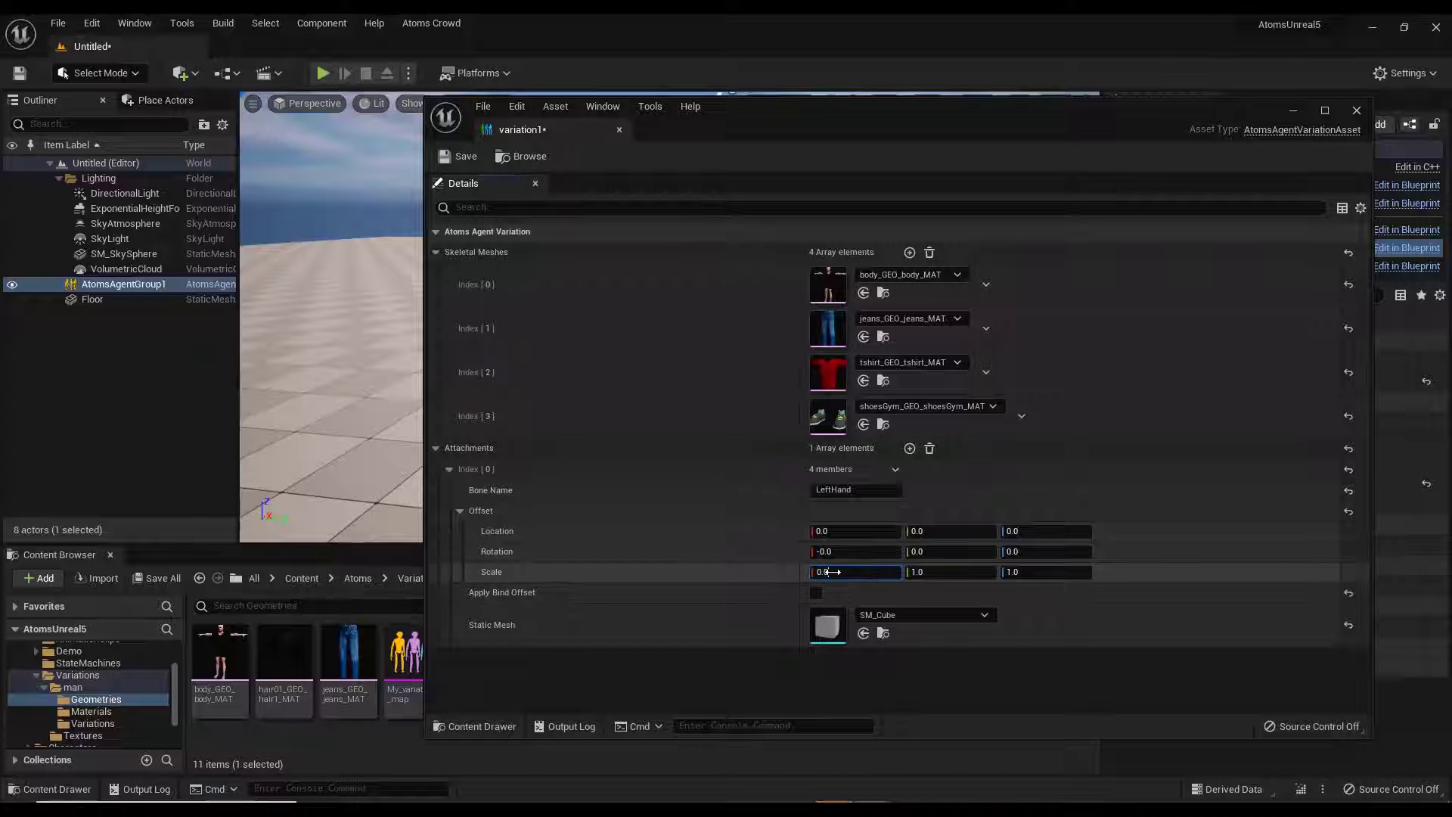
text(0.1)
key(Tab)
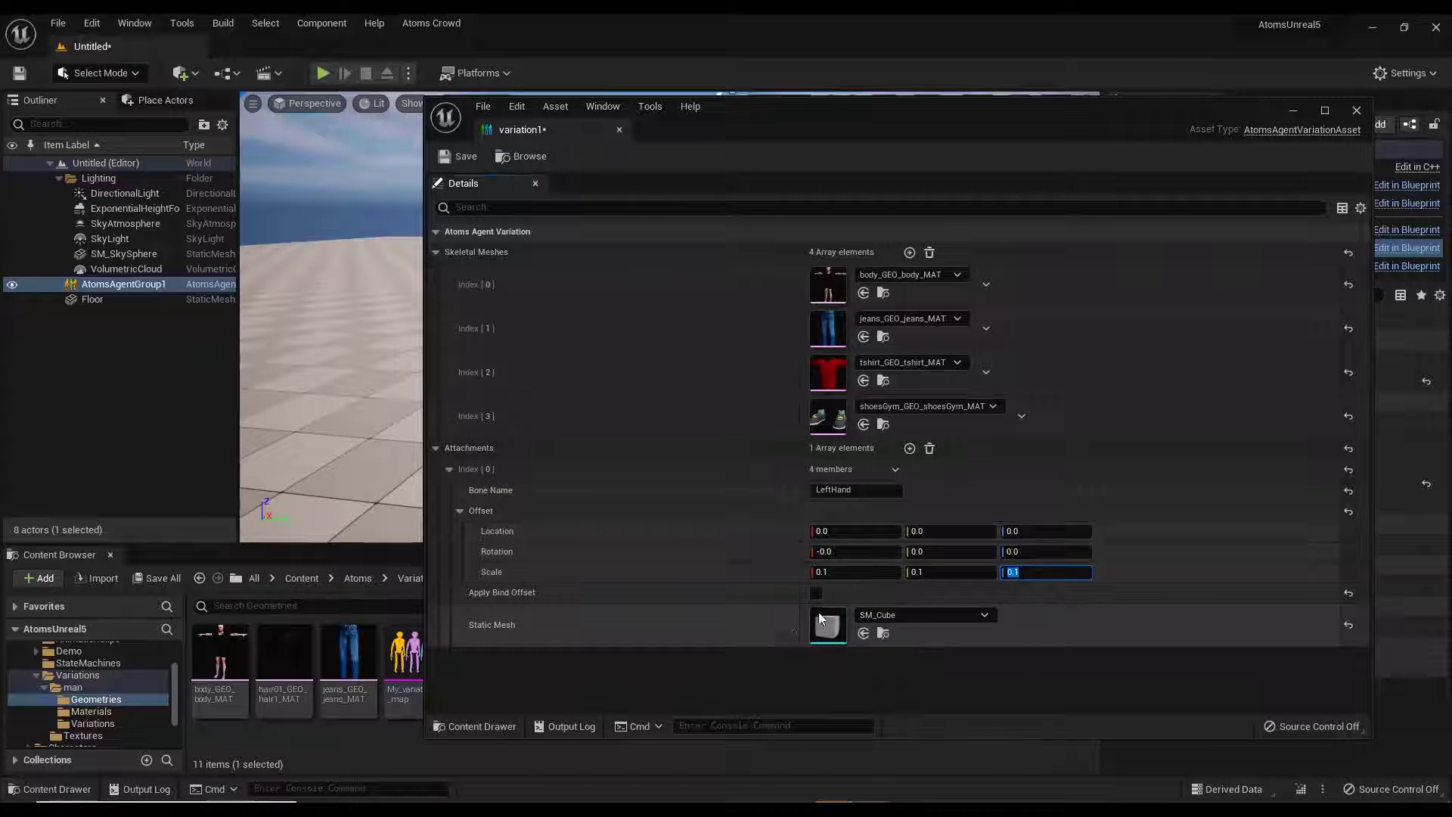
drag(709, 123, 939, 283)
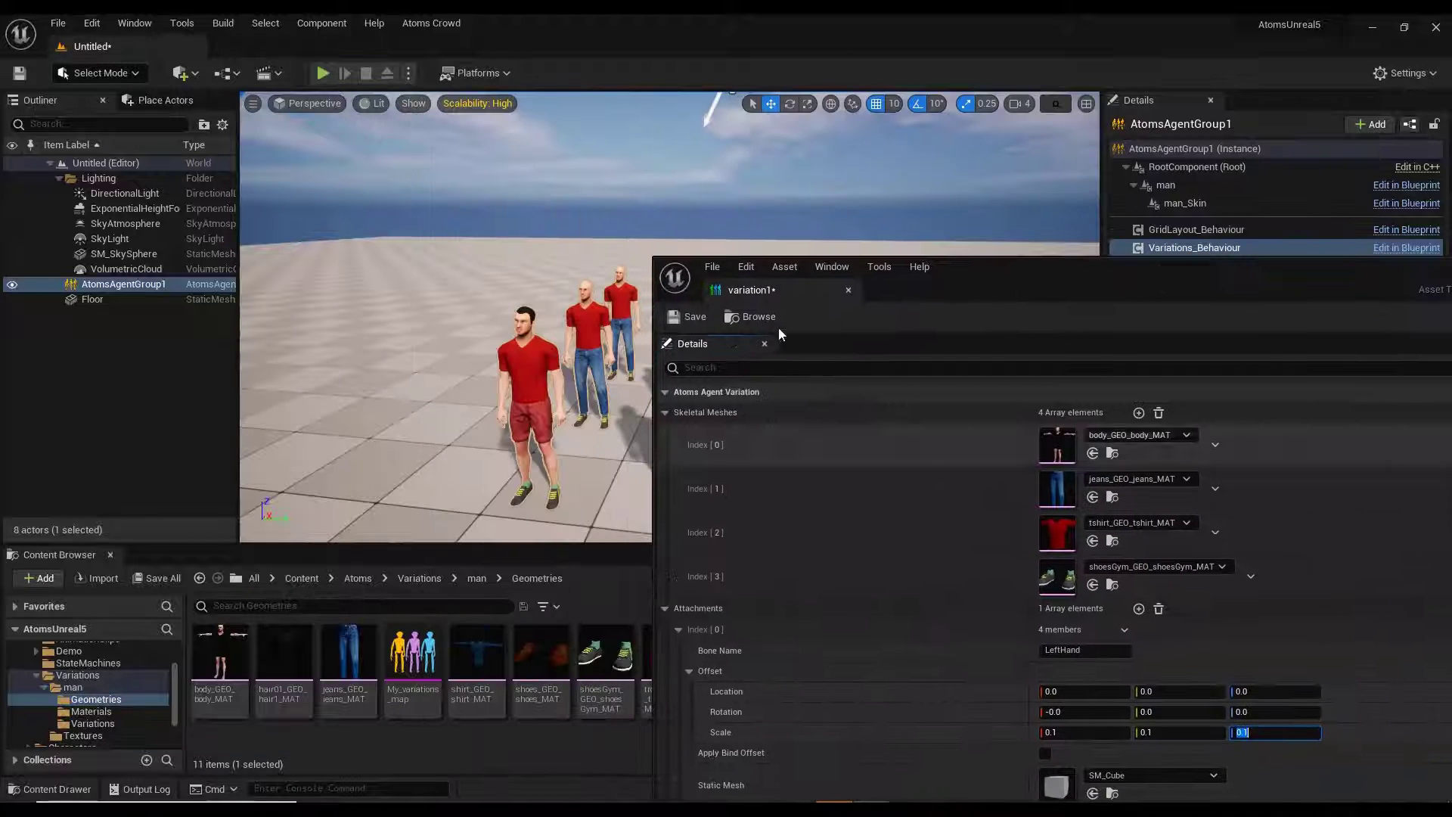
click(691, 316)
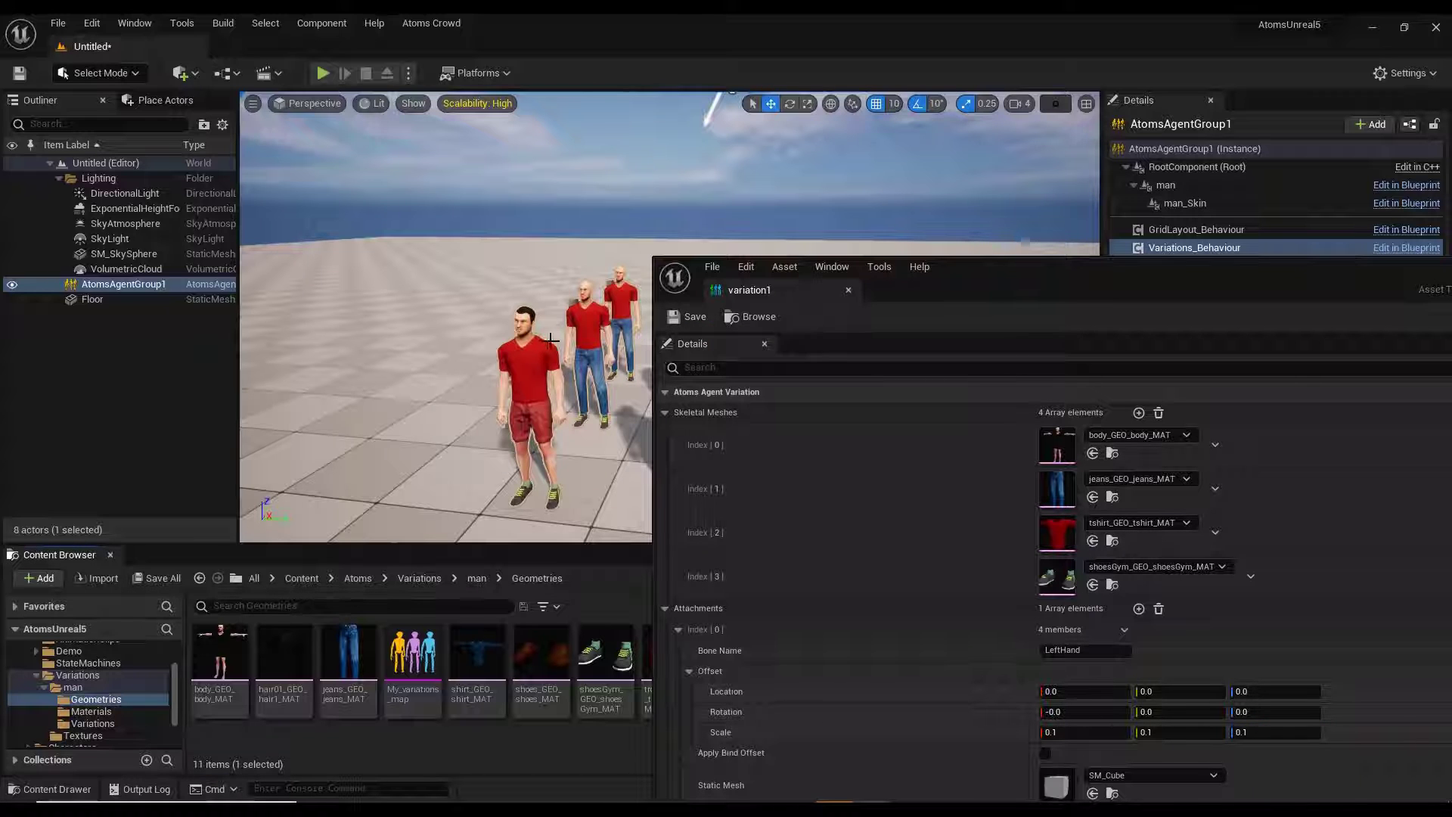
Enable Apply Bind Offset for the cube attachment in variation1 and save the asset.
key(w)
right_drag(550, 340, 579, 322)
key(w)
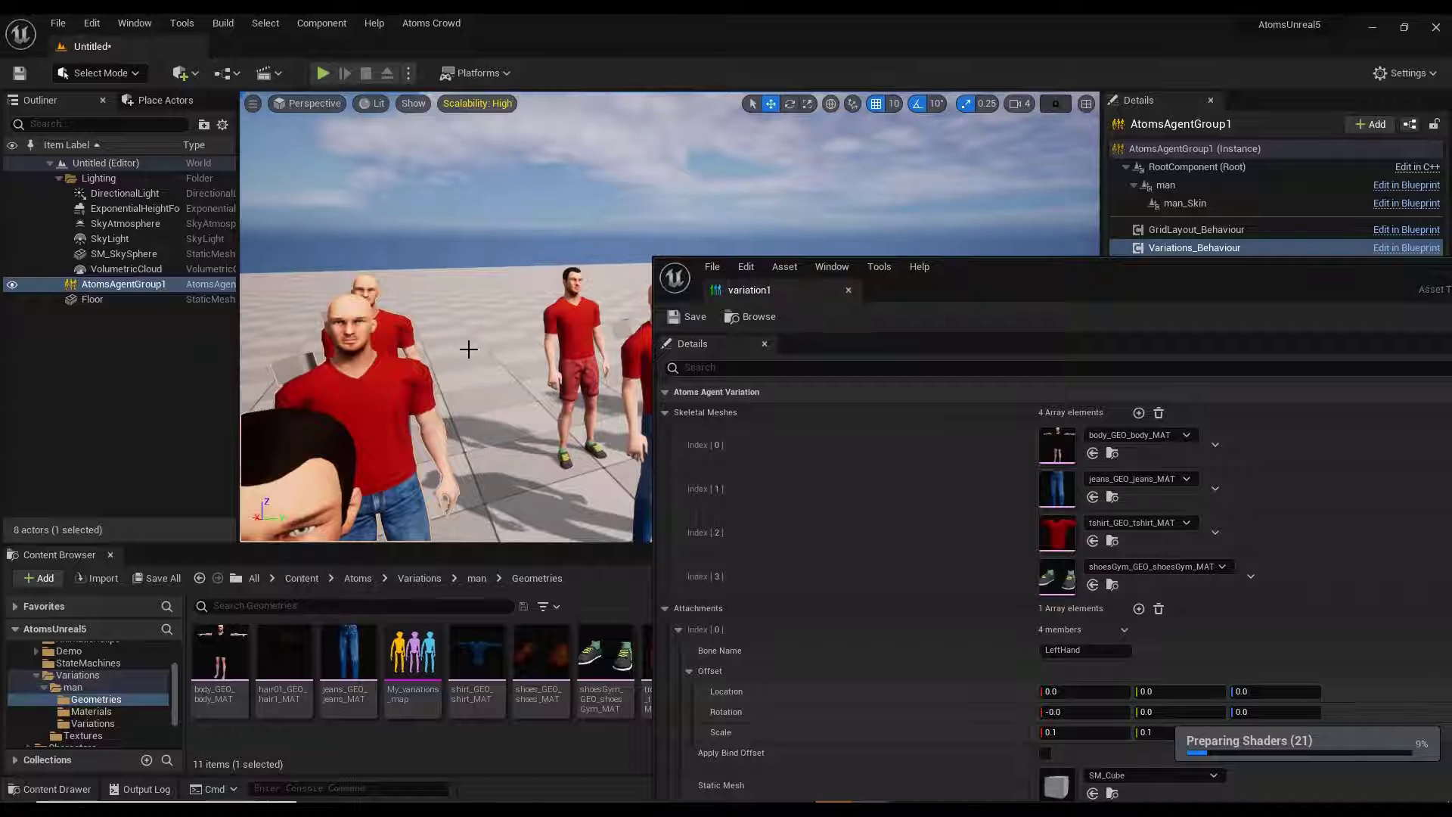
key(a)
right_drag(447, 375, 418, 344)
key(d)
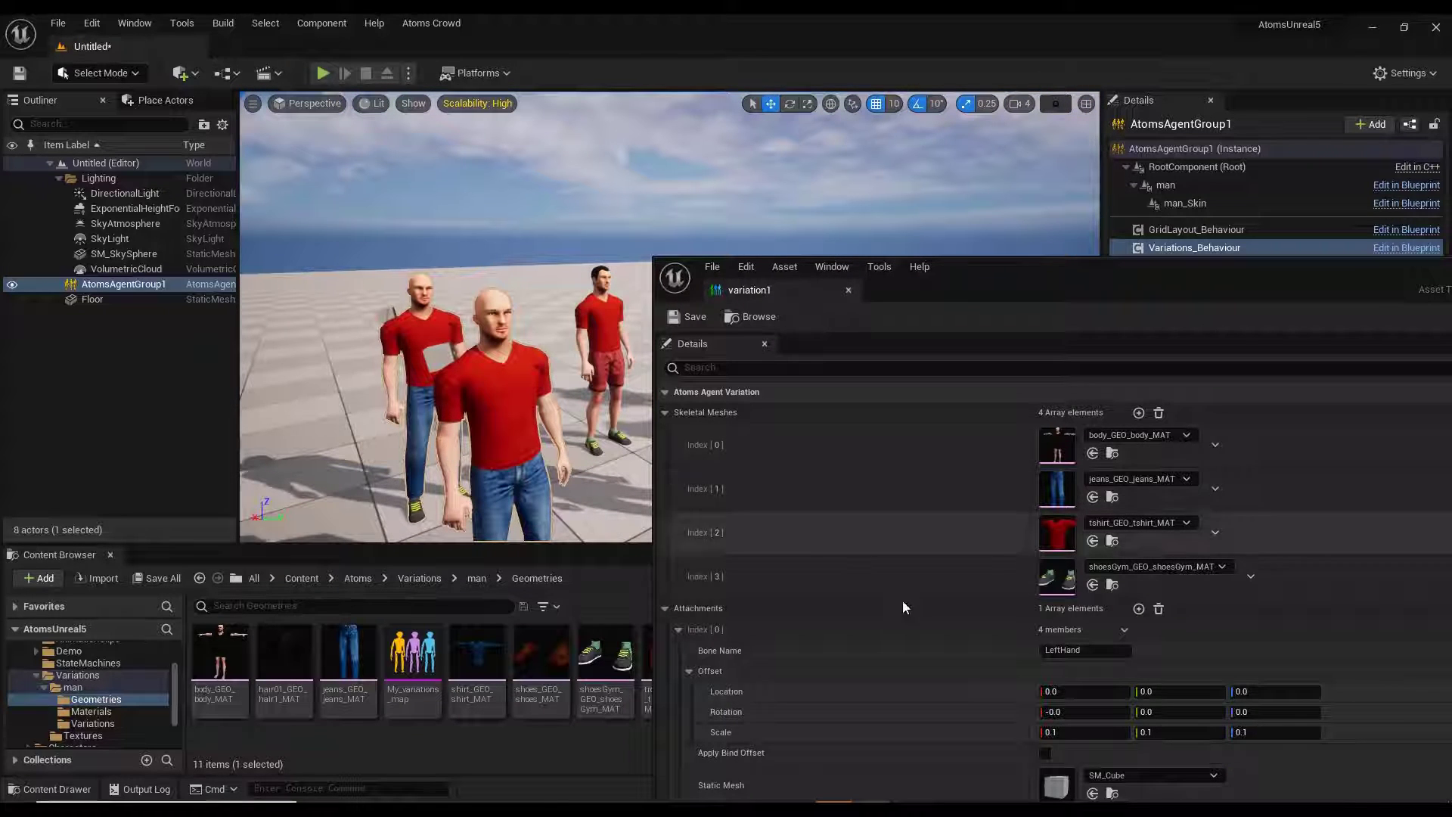
drag(1030, 280, 1038, 97)
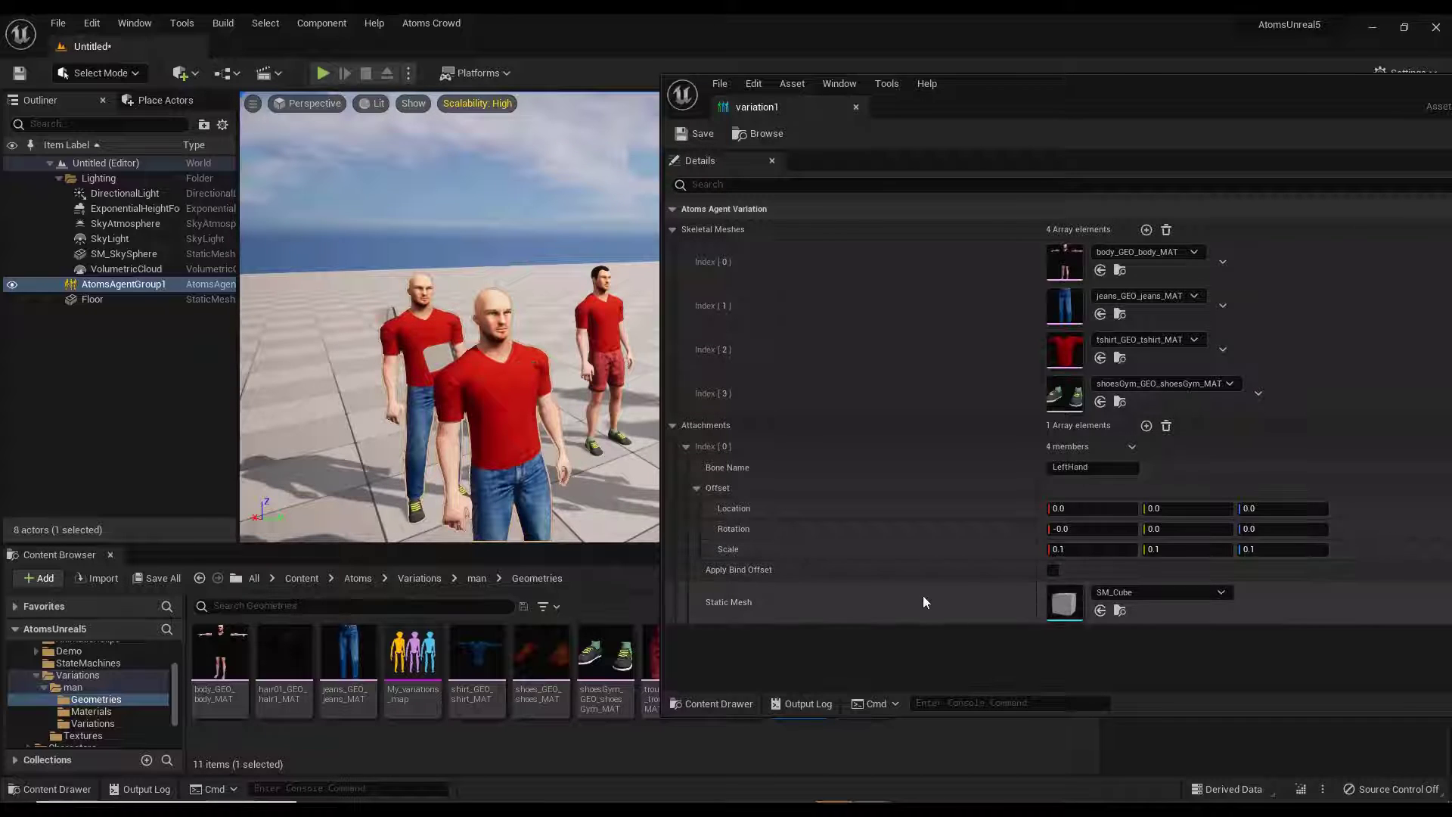
click(1052, 572)
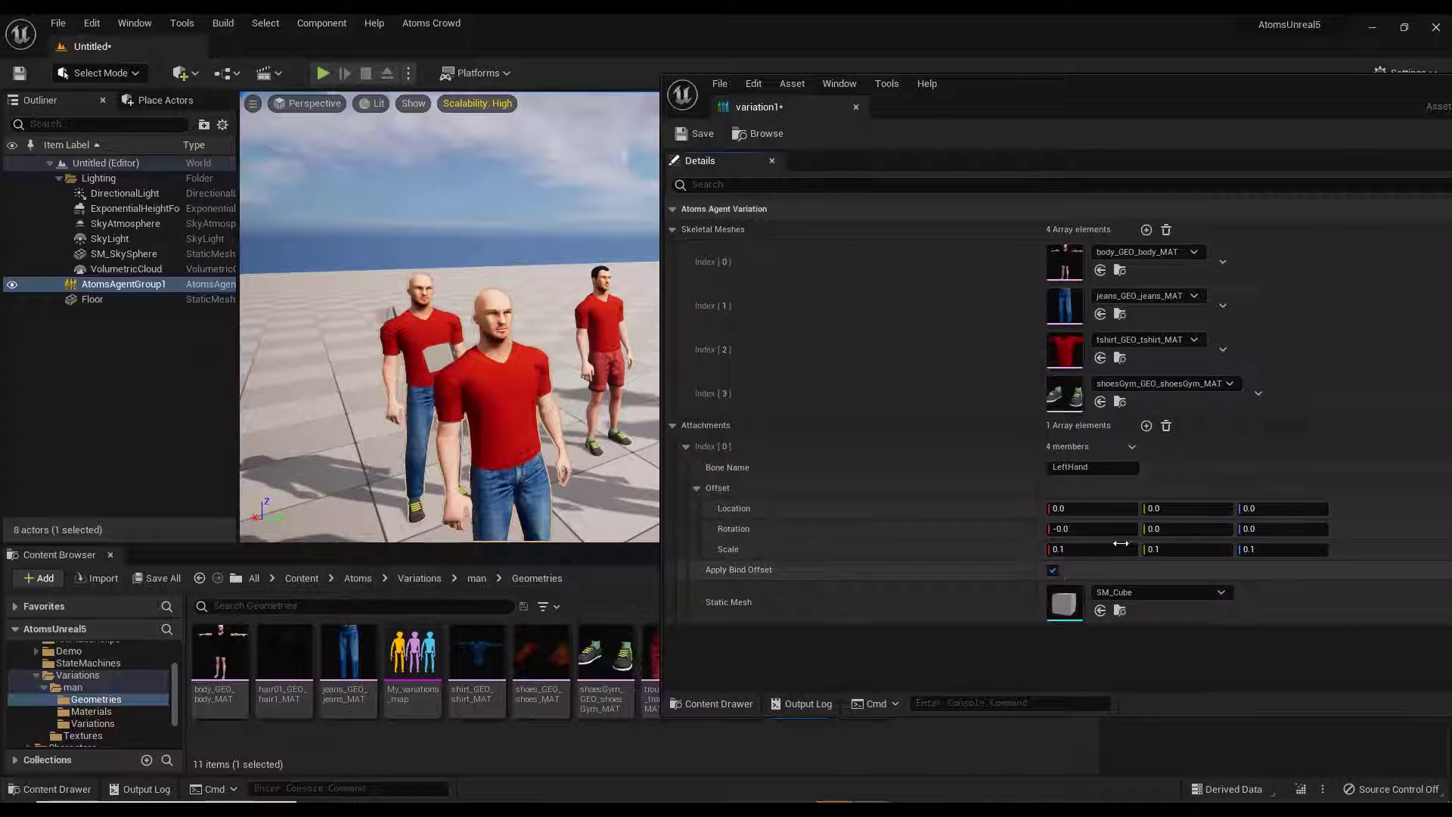
click(692, 134)
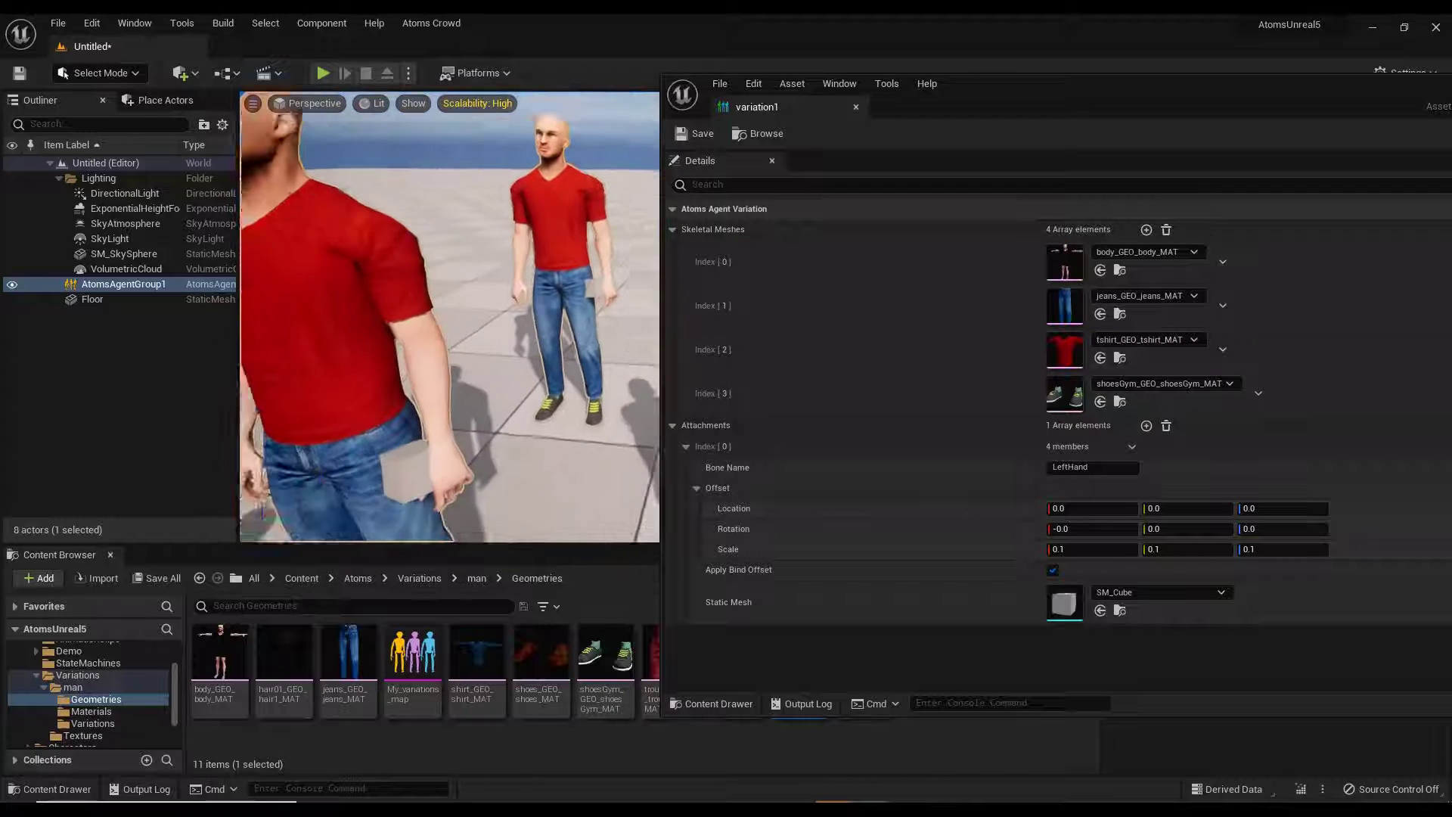
Set the cube attachment's X location offset to 5.0, then save and close variation1.
click(1082, 509)
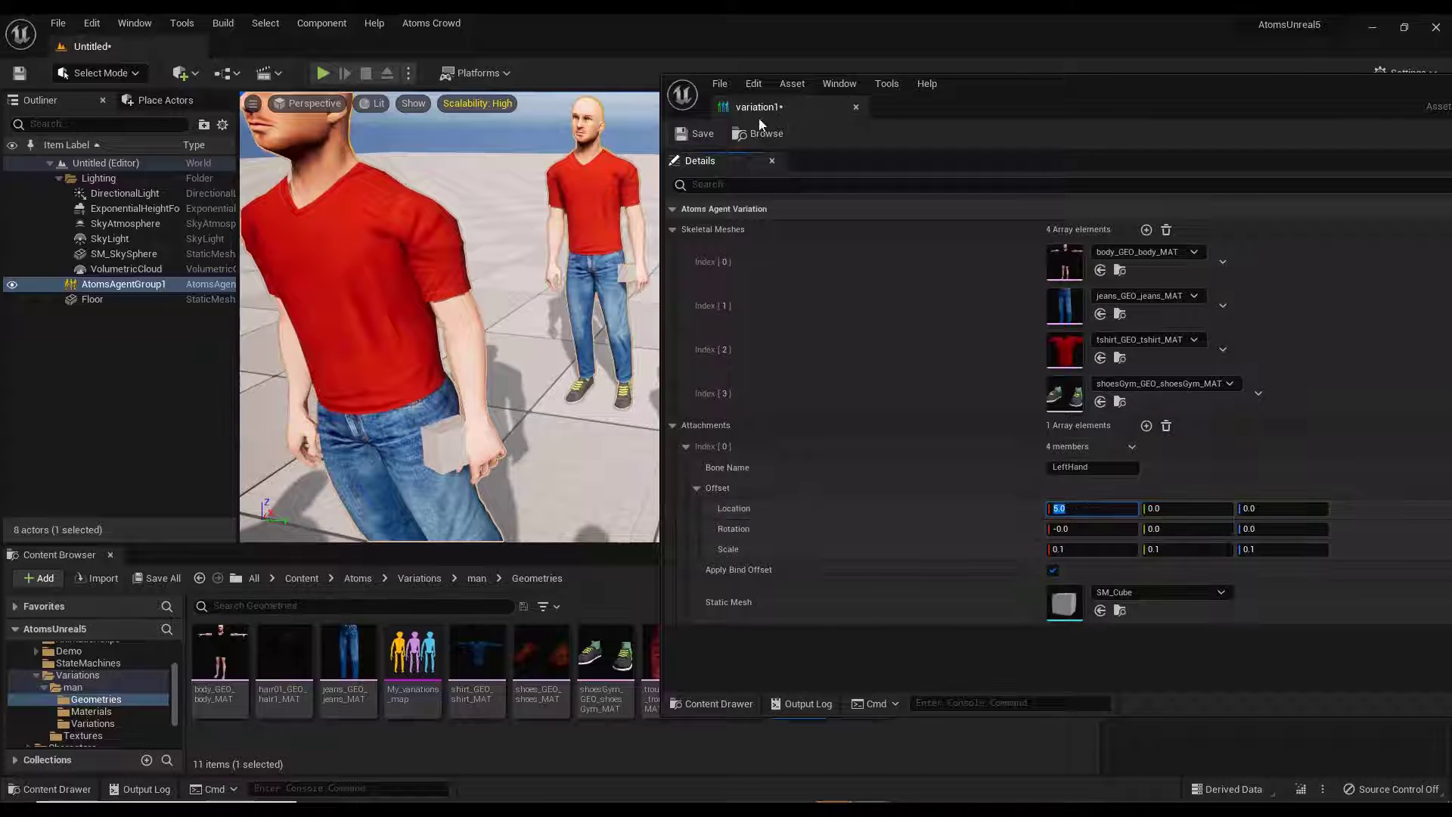
click(697, 135)
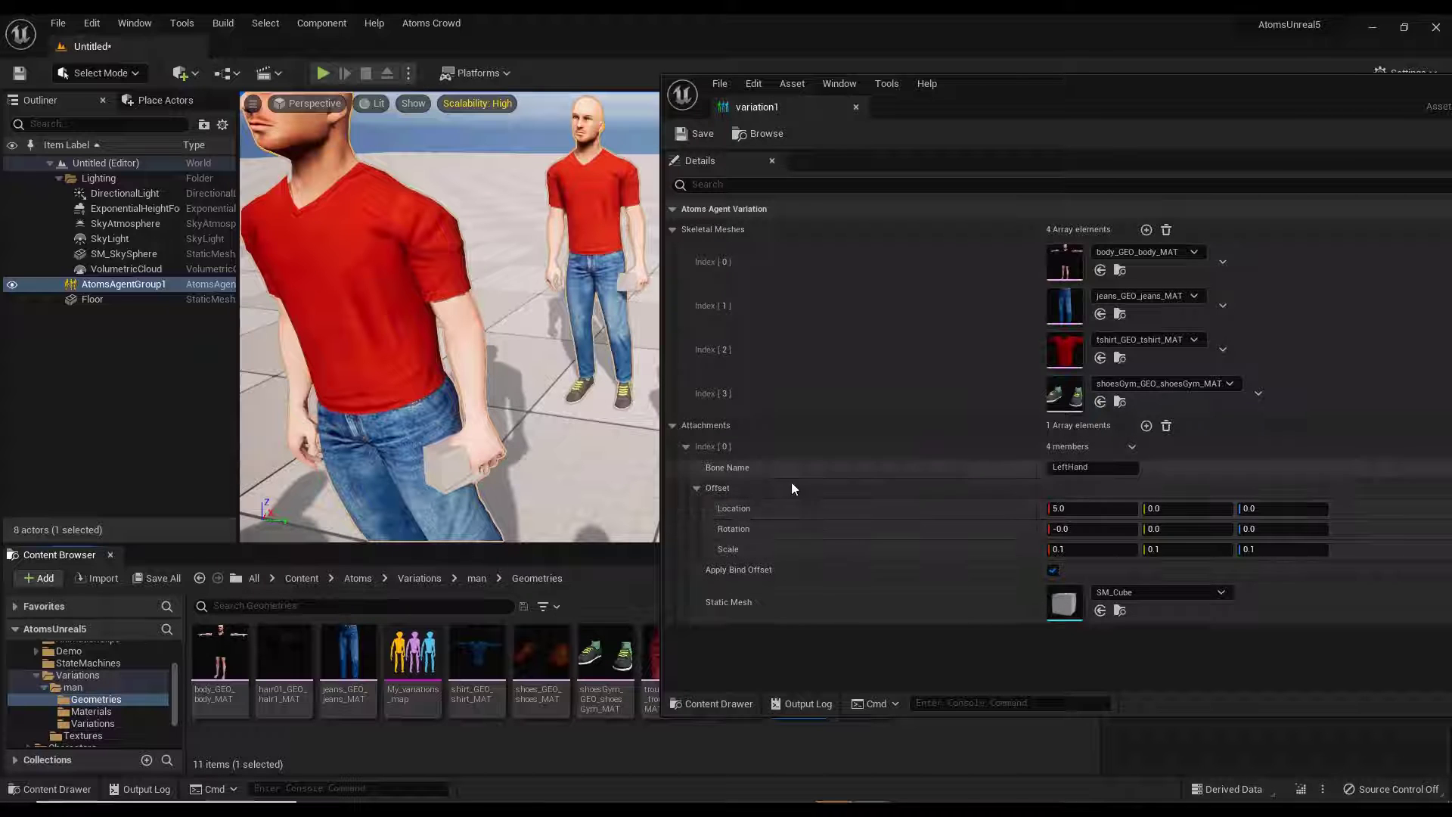
right_drag(439, 384, 442, 478)
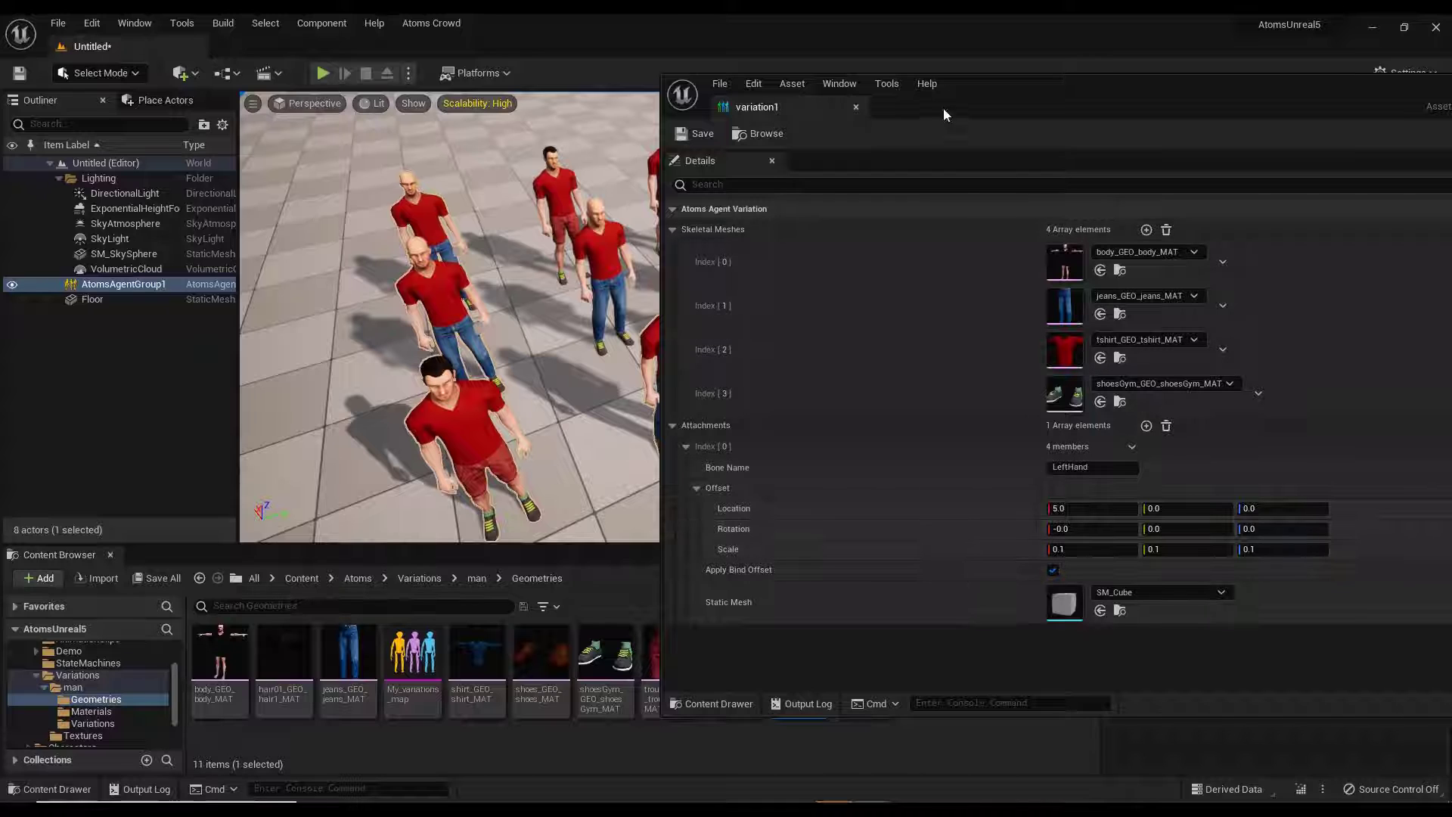
drag(1026, 85, 631, 106)
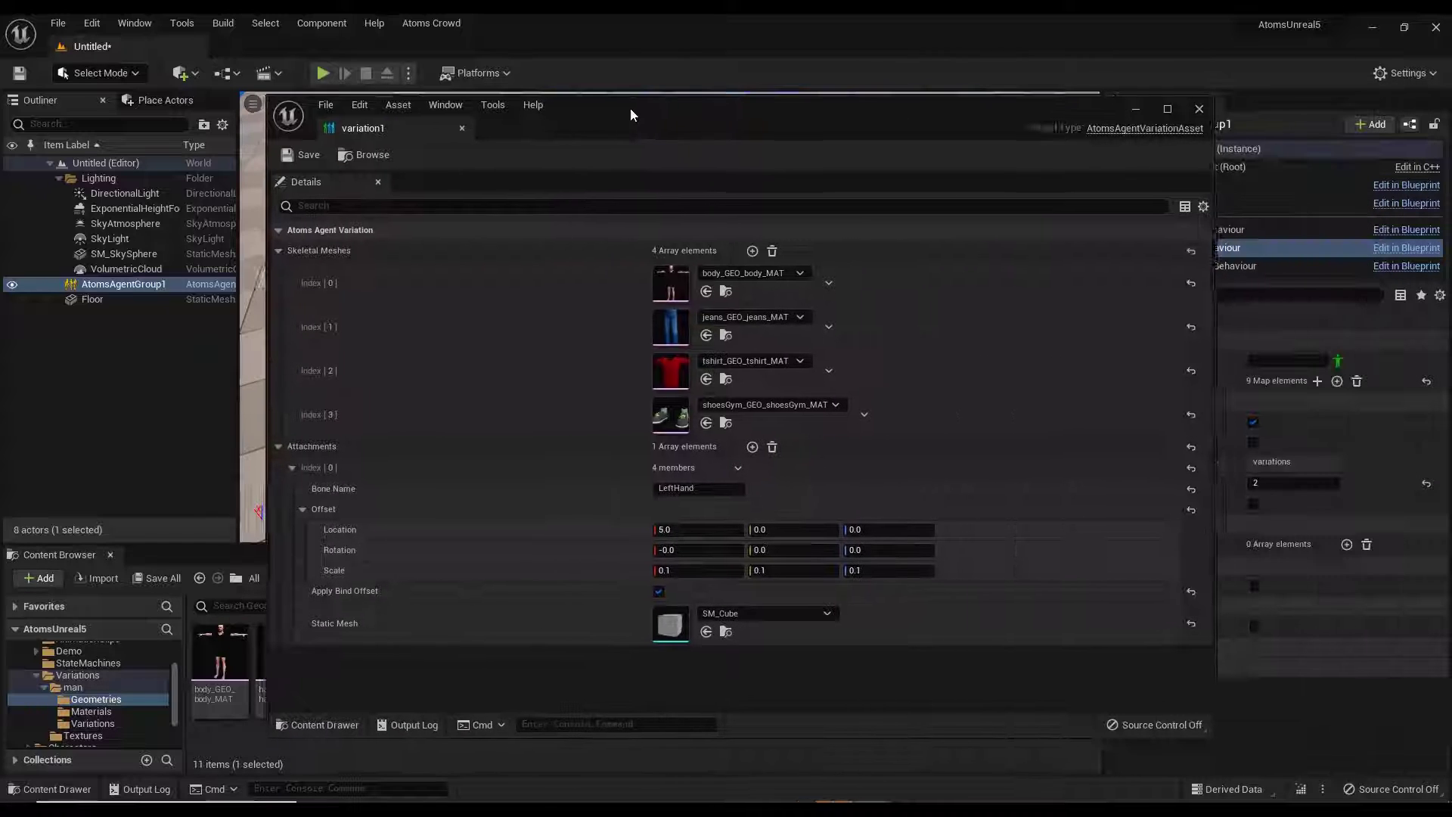
click(1198, 110)
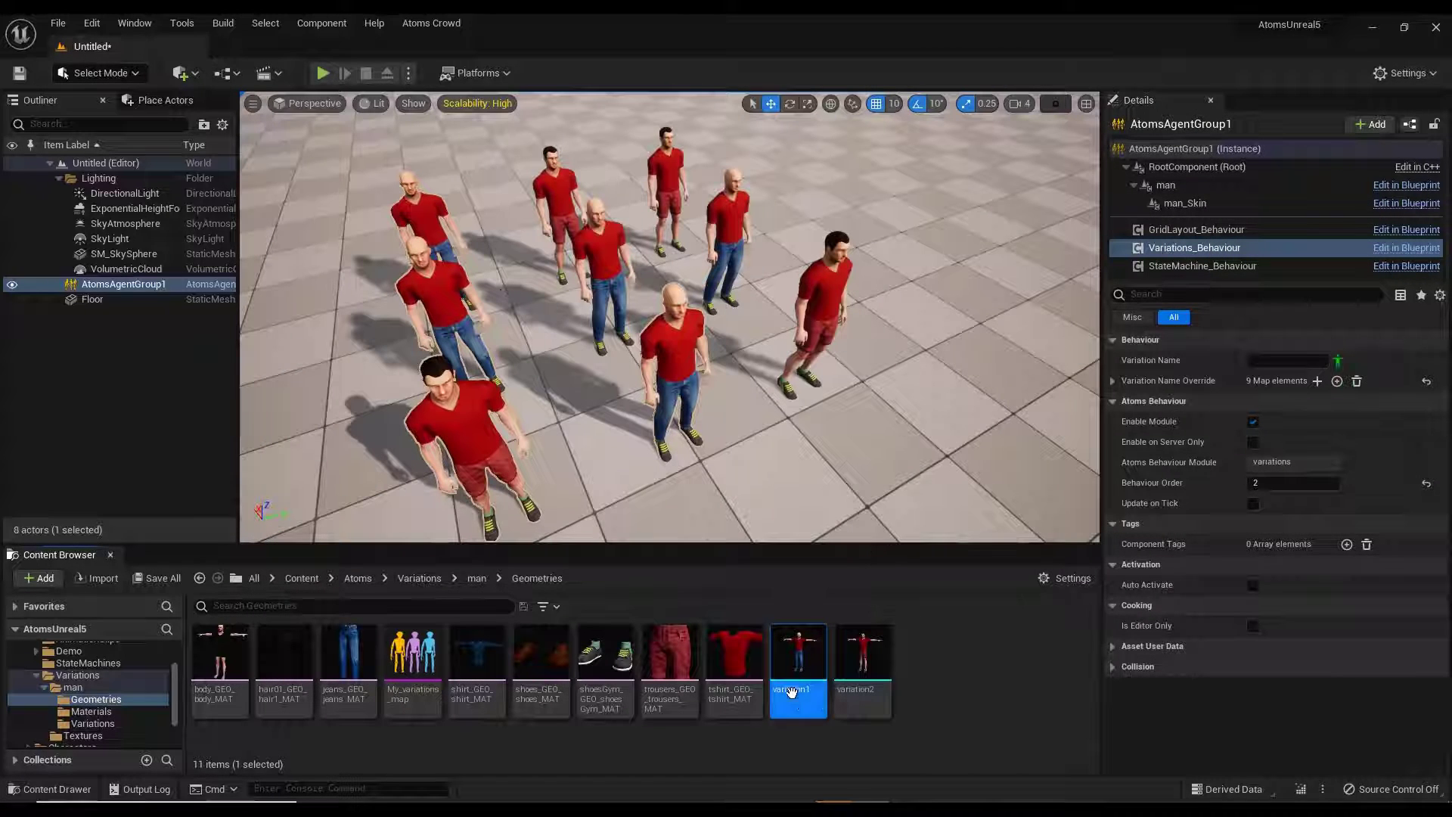
Create an Atoms Agent Variation Builder asset in the Geometries folder and name it variation3.
right_drag(578, 305, 578, 257)
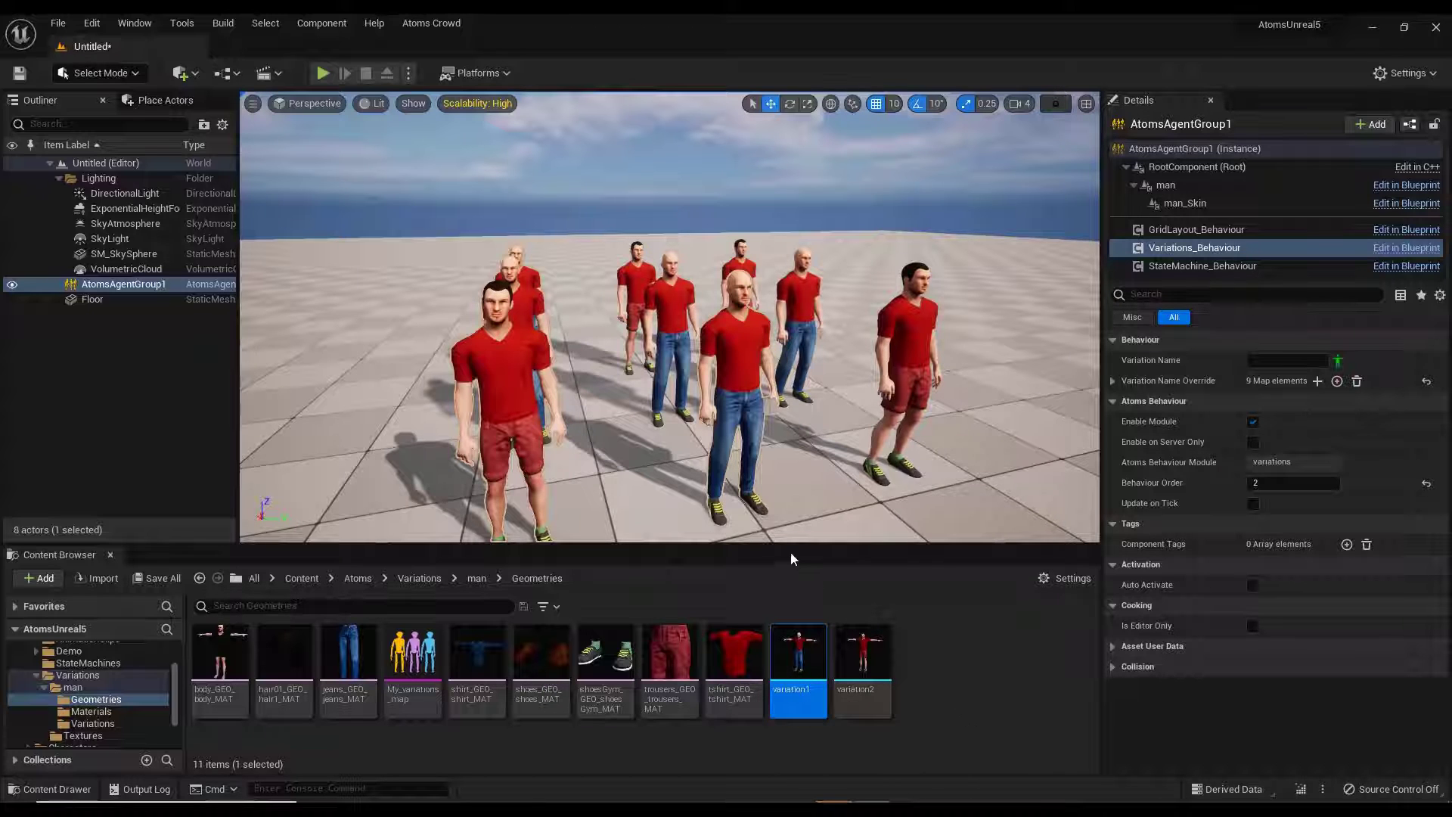
drag(786, 544, 785, 532)
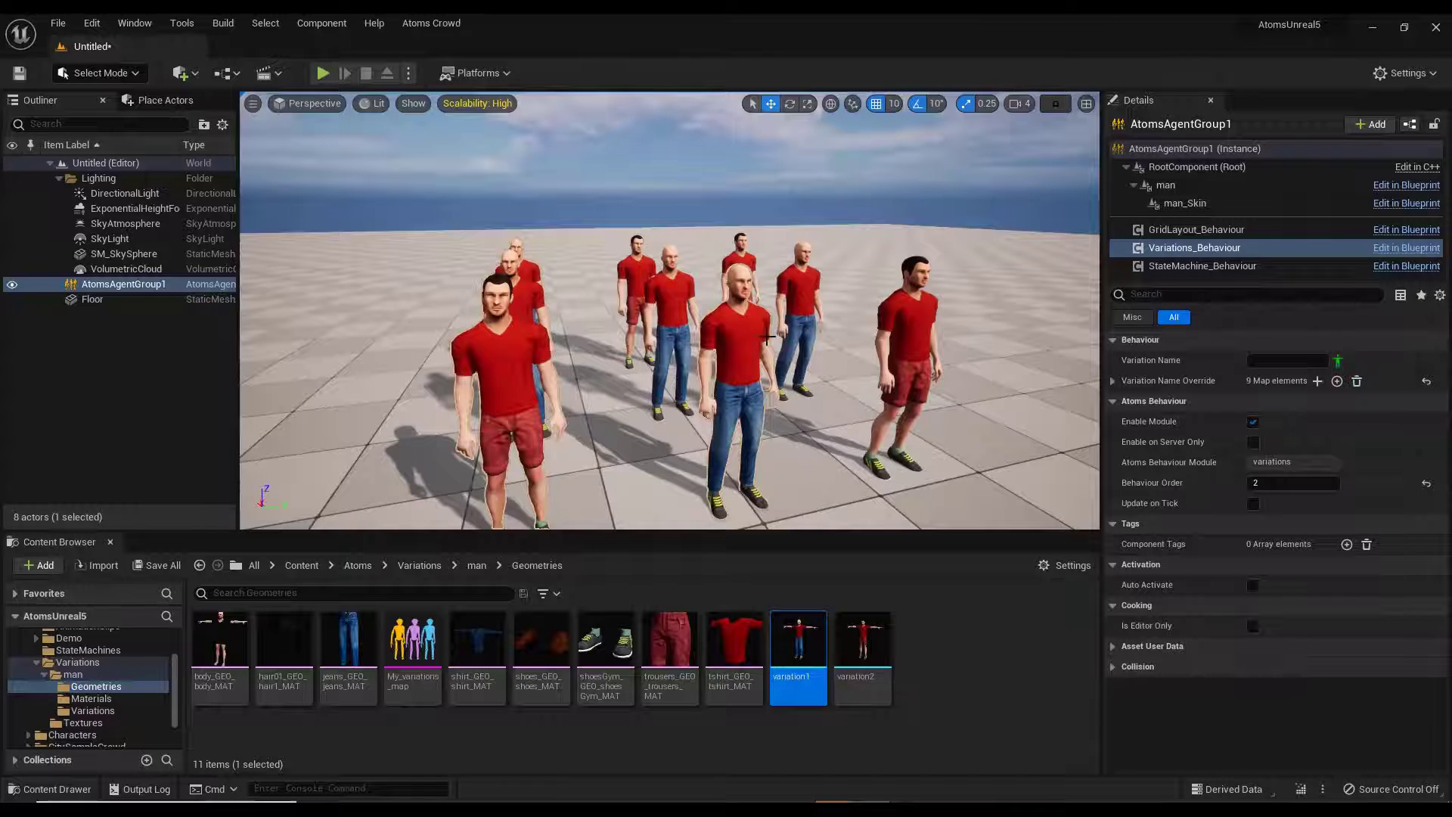
right_click(916, 670)
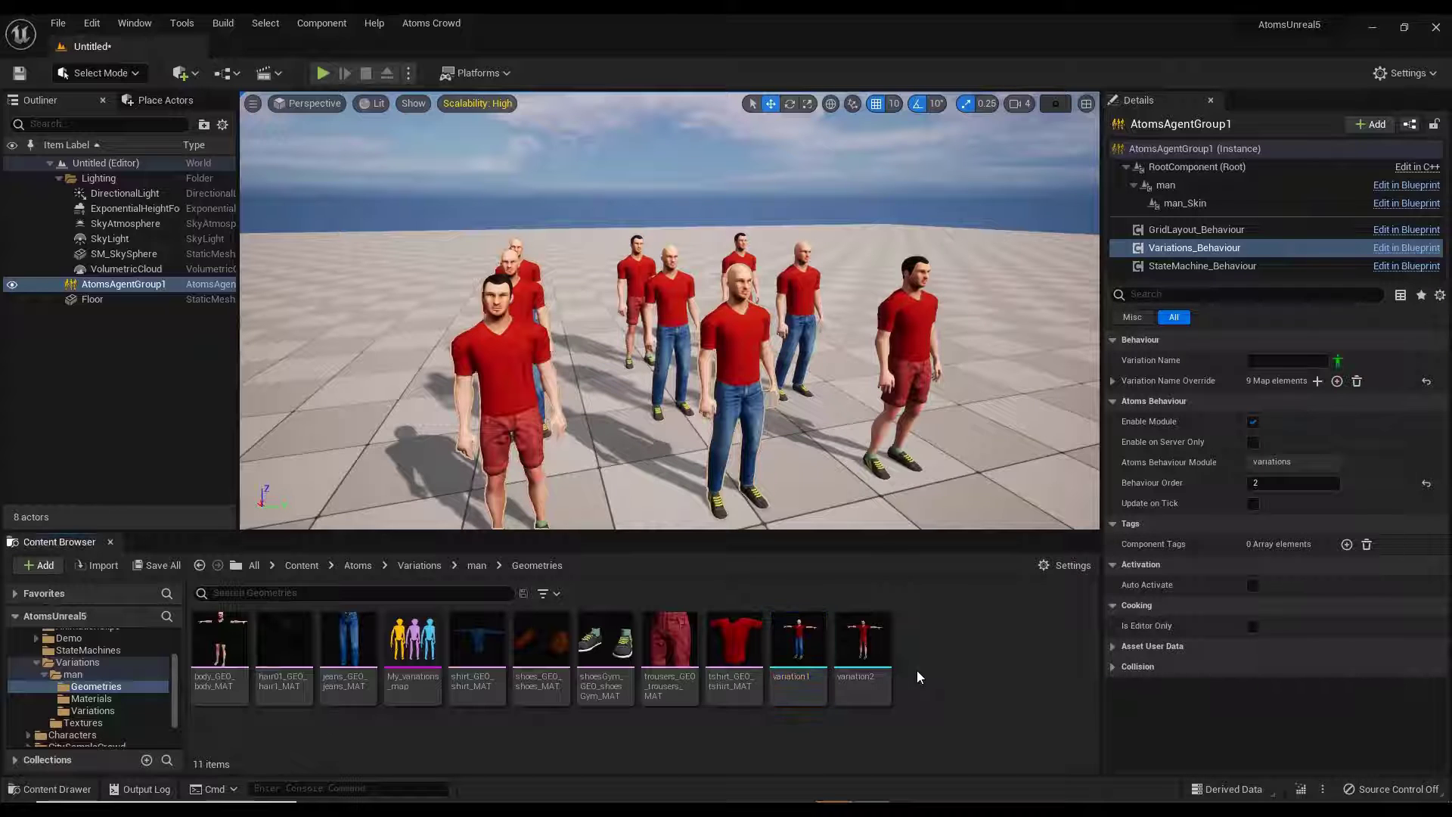
mouse_move(992, 419)
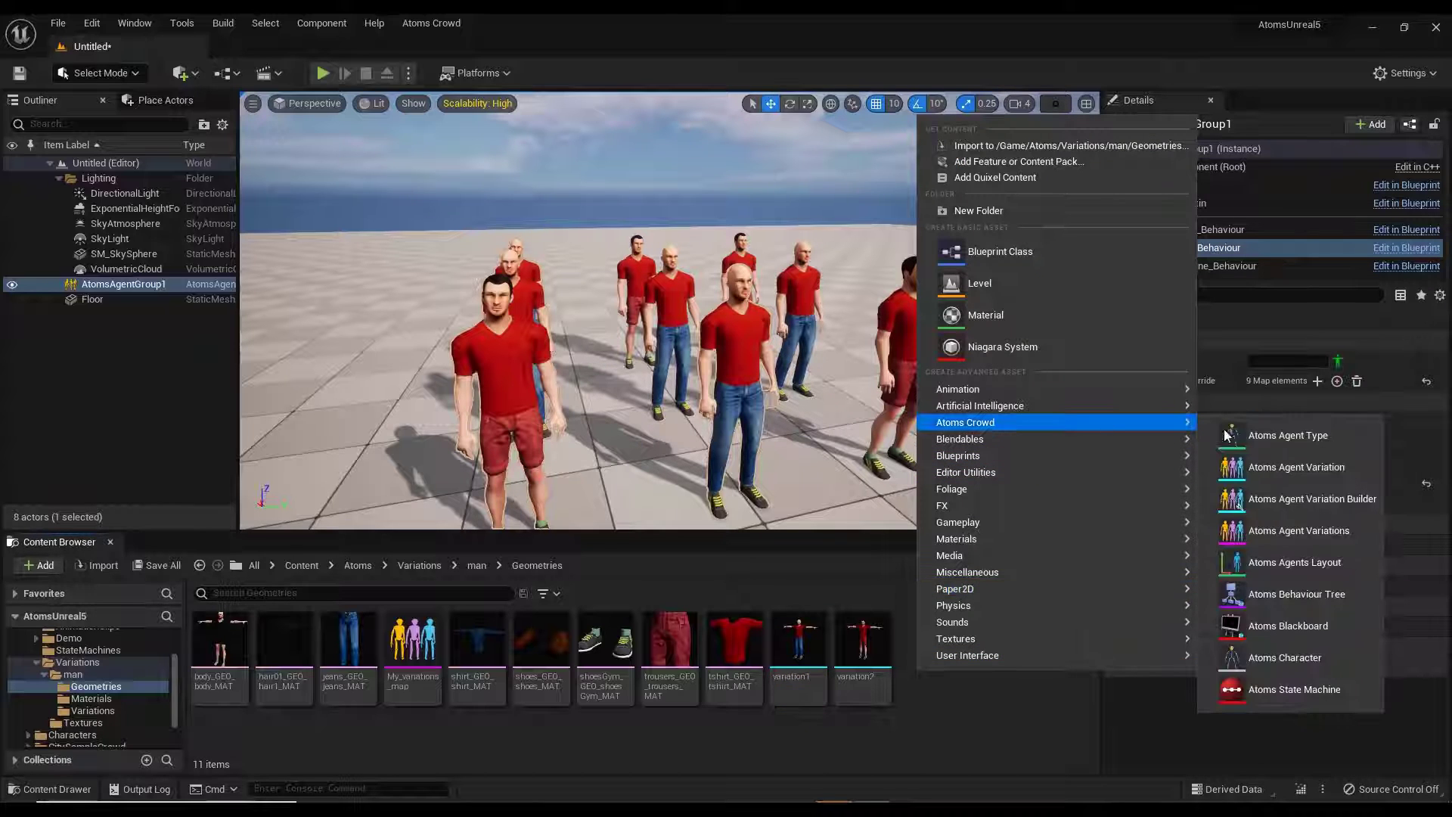
click(1286, 497)
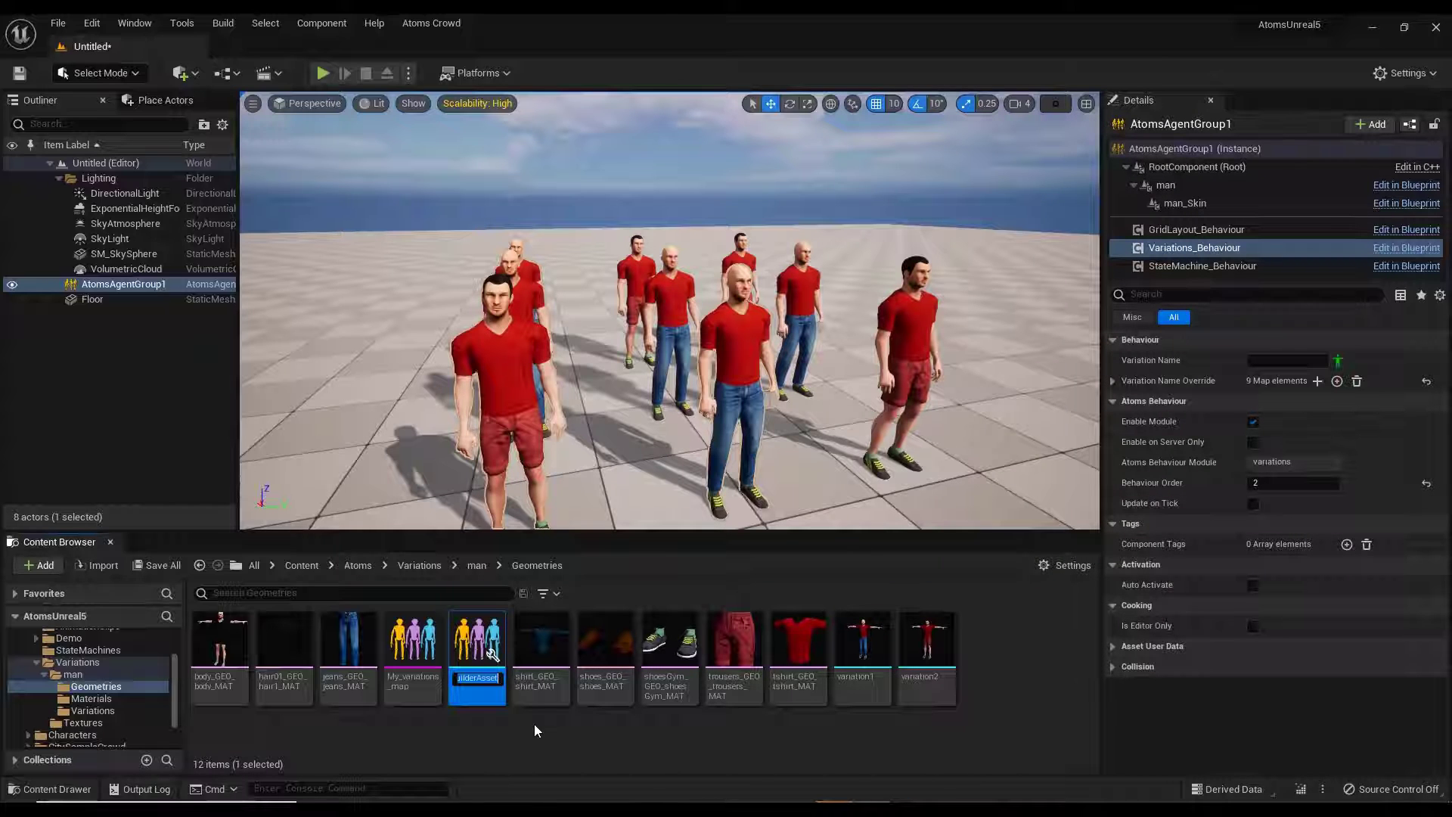
text(variation)
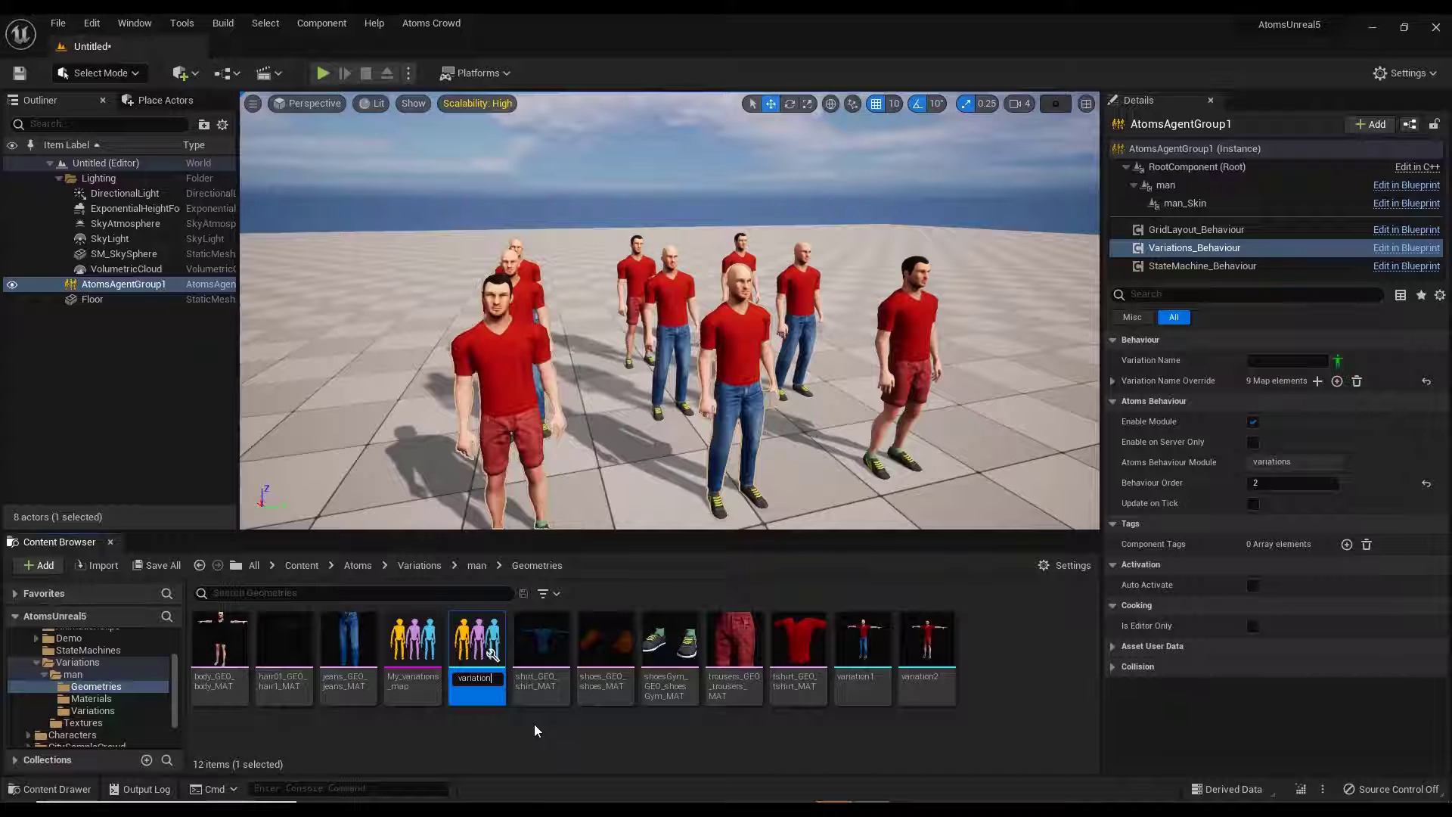
text(3)
key(Return)
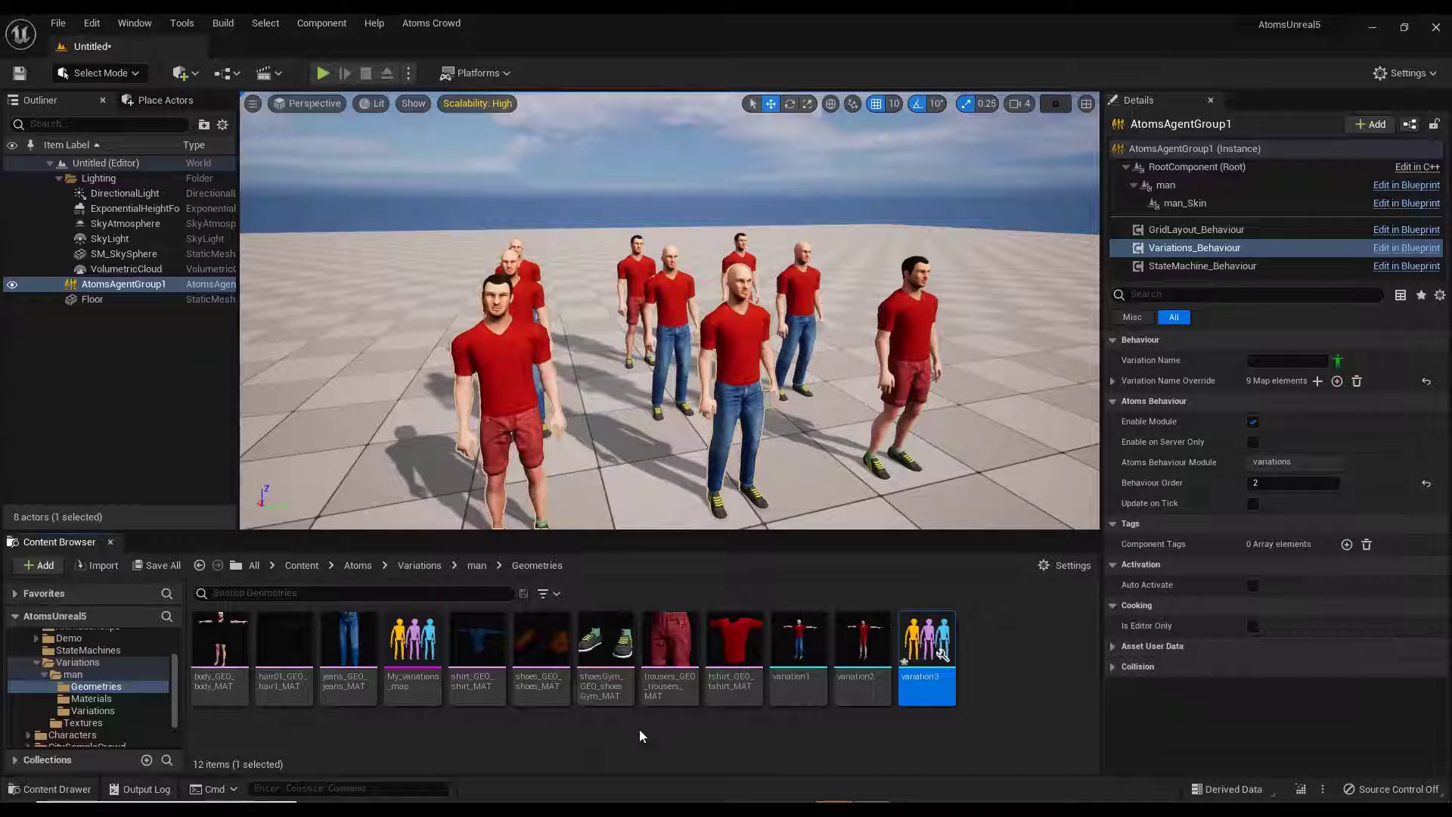
Add a variation3 entry to AT_man's variations in My_variations_map, assign it the variation3 builder asset, and close the map.
double_click(419, 667)
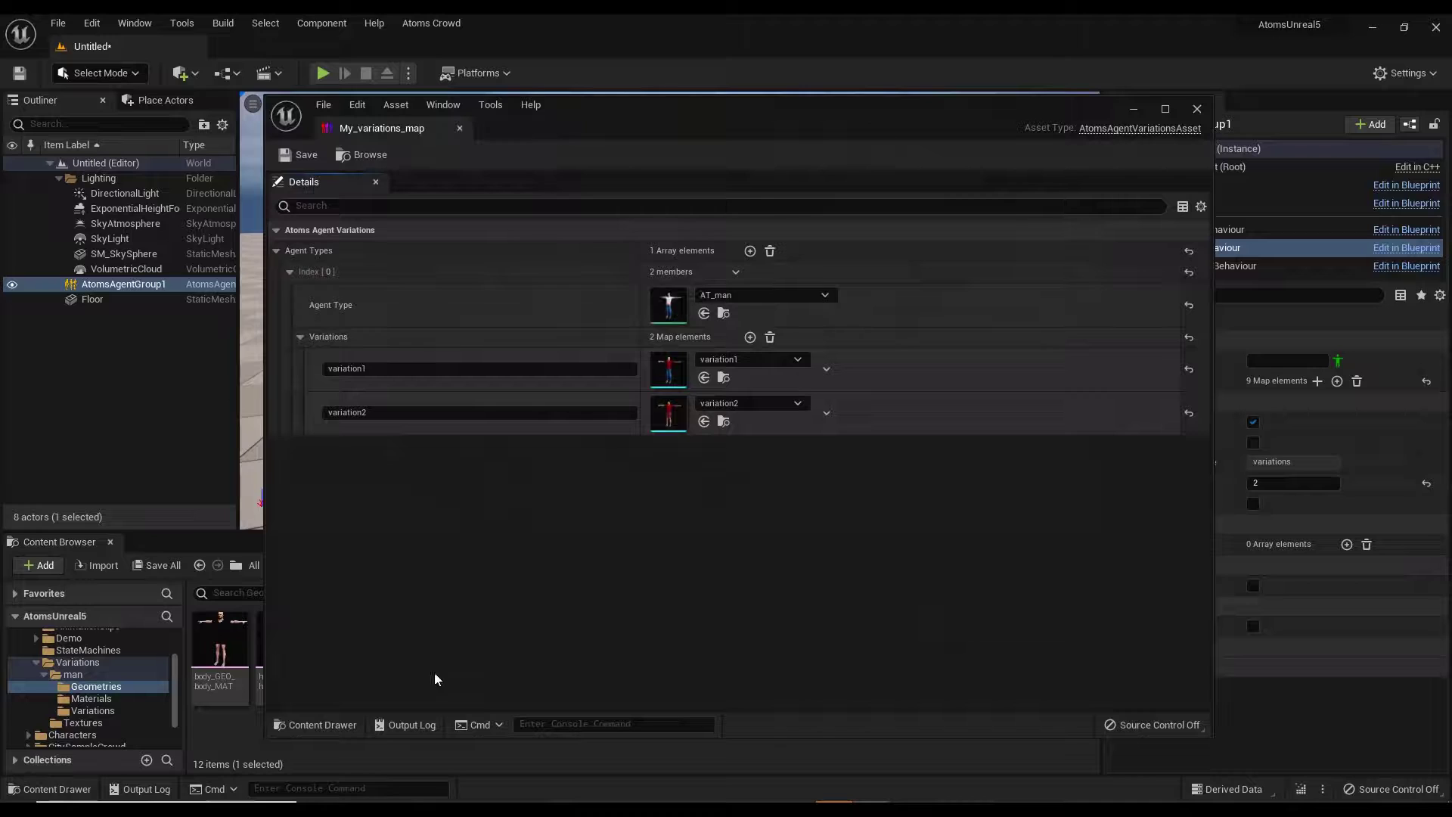
click(750, 337)
click(360, 413)
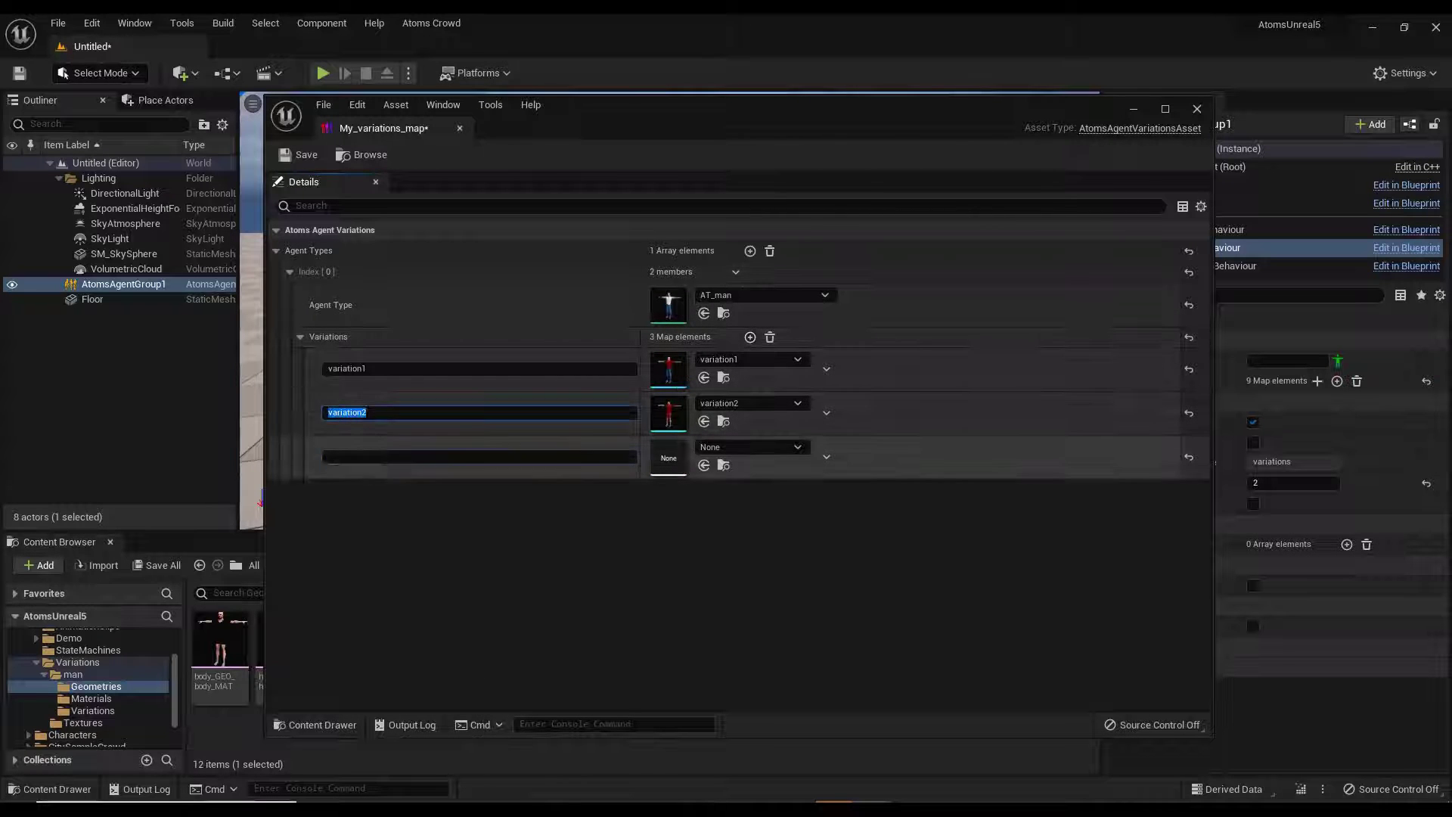
key(Tab)
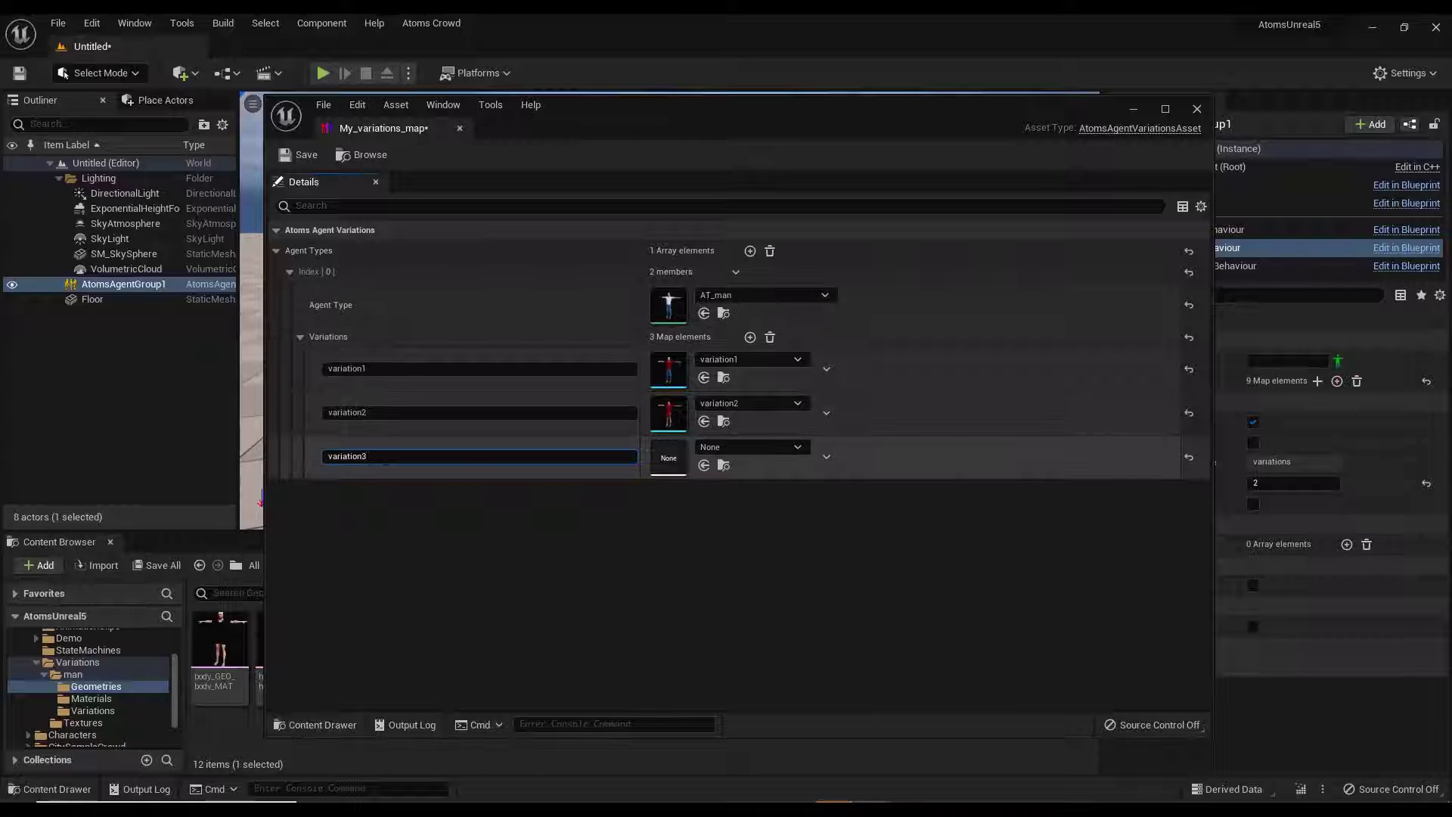
click(773, 448)
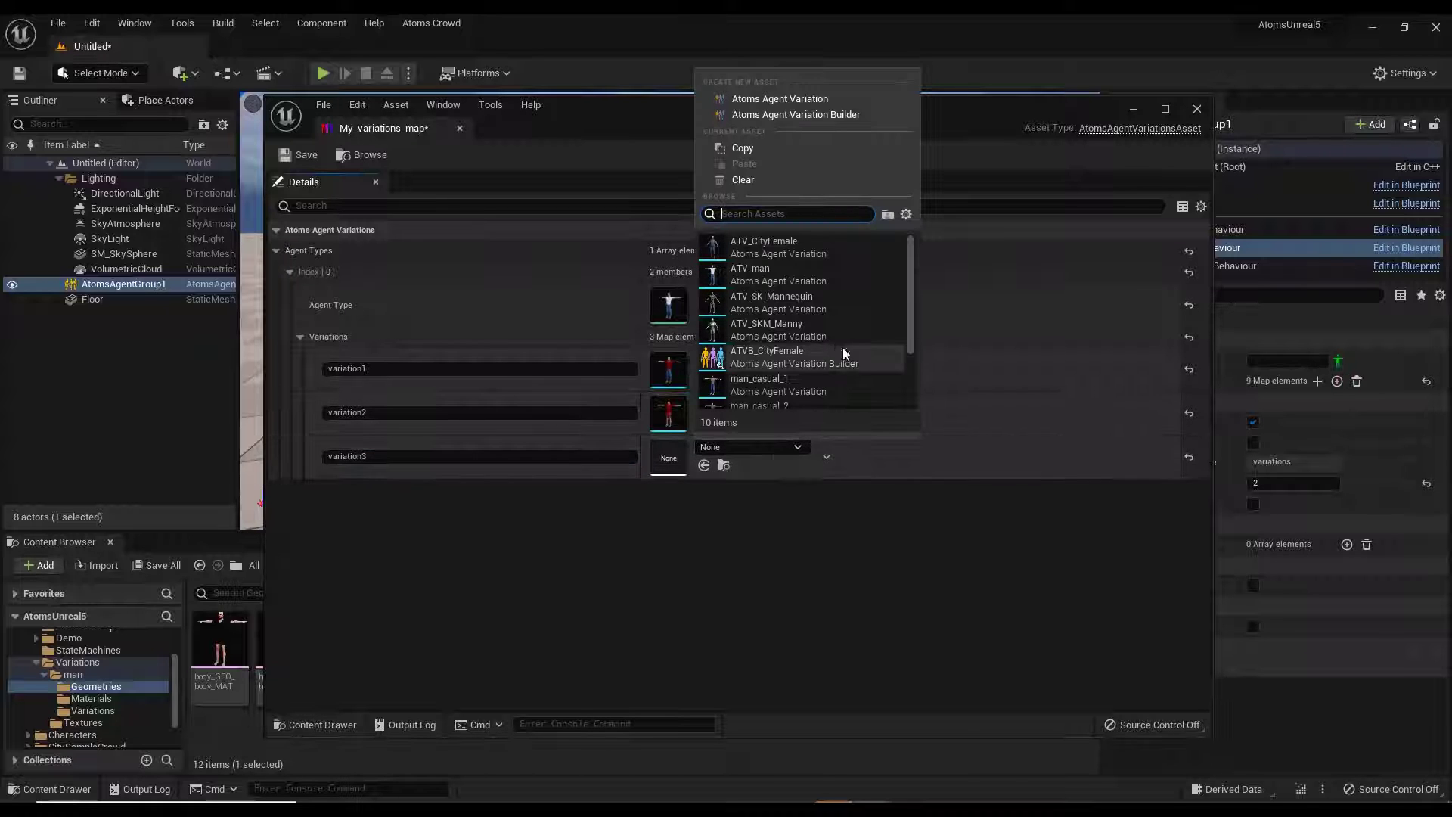
scroll(832, 333, down, 3)
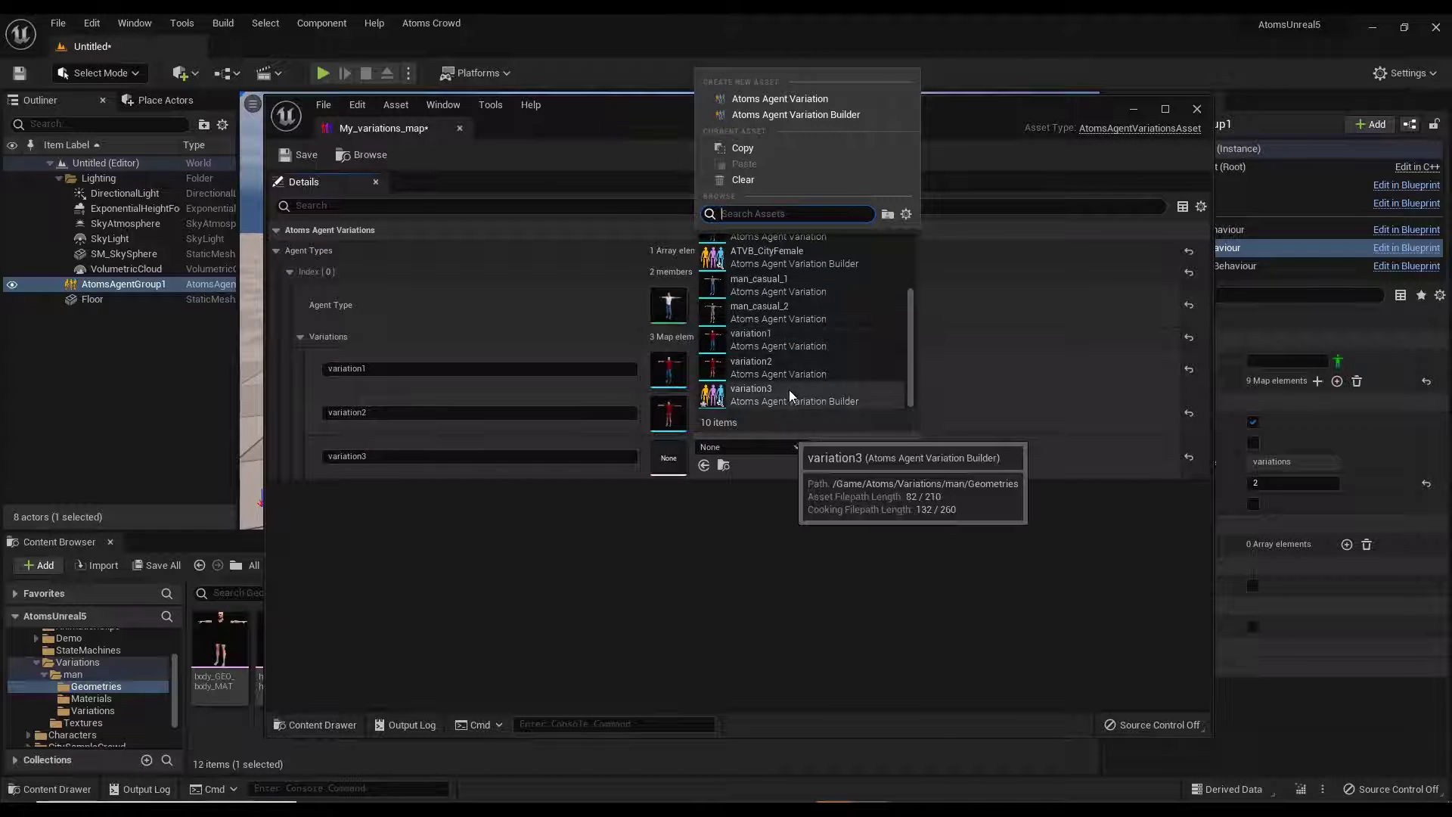
click(788, 392)
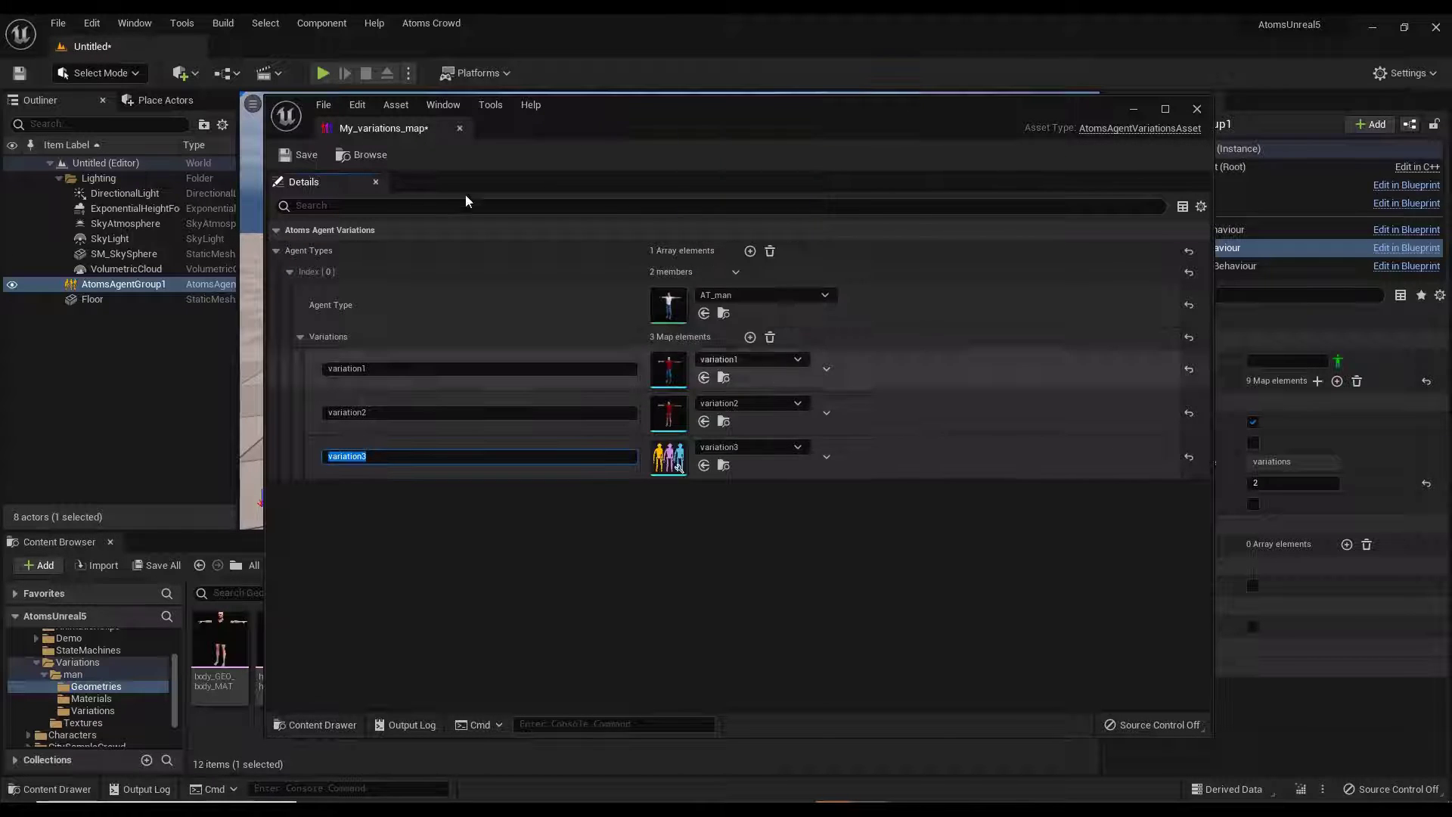
click(1197, 109)
Open the variation3 builder graph, add a Group node connected under Root, and align it directly below.
click(927, 641)
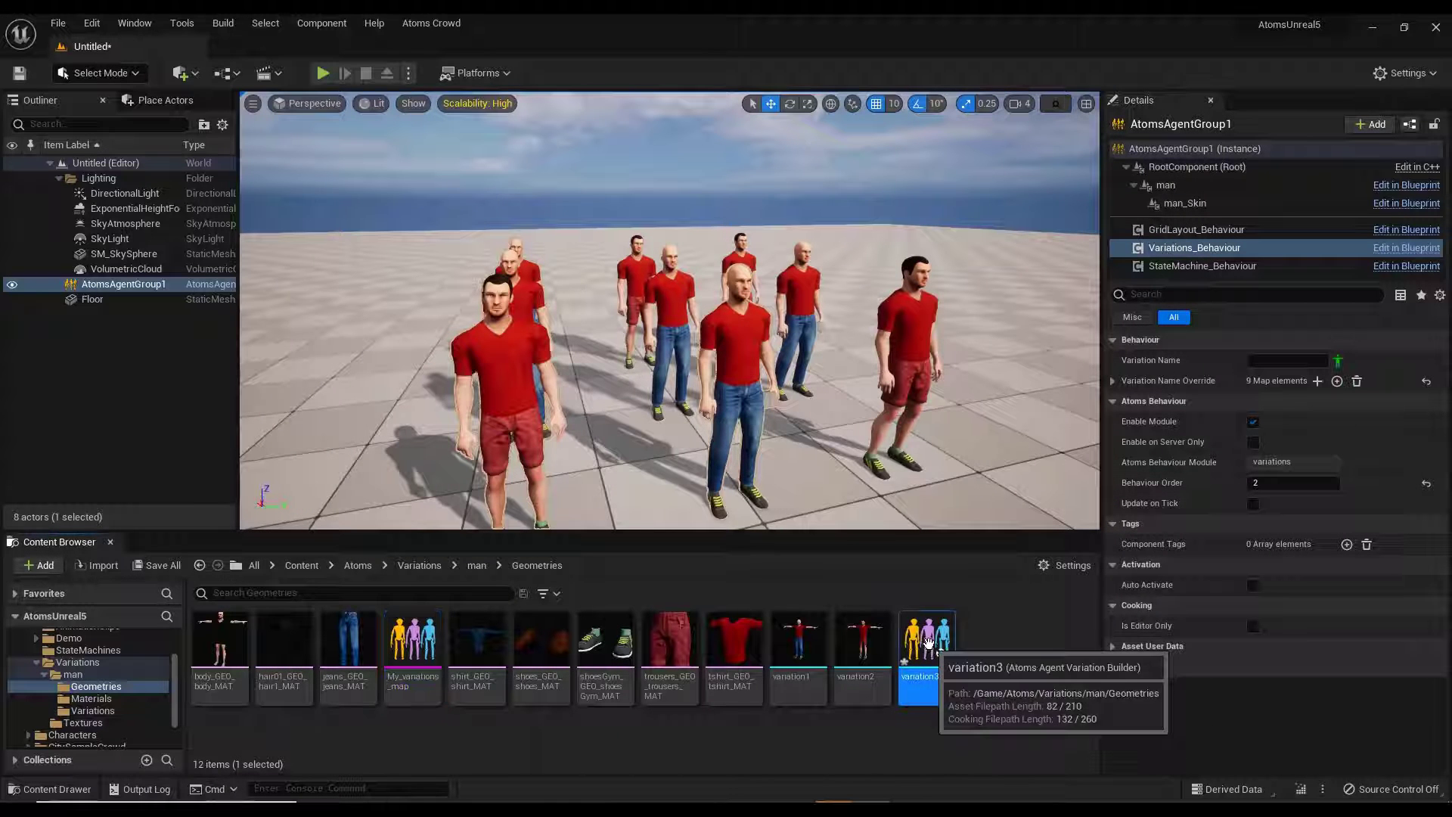
double_click(927, 641)
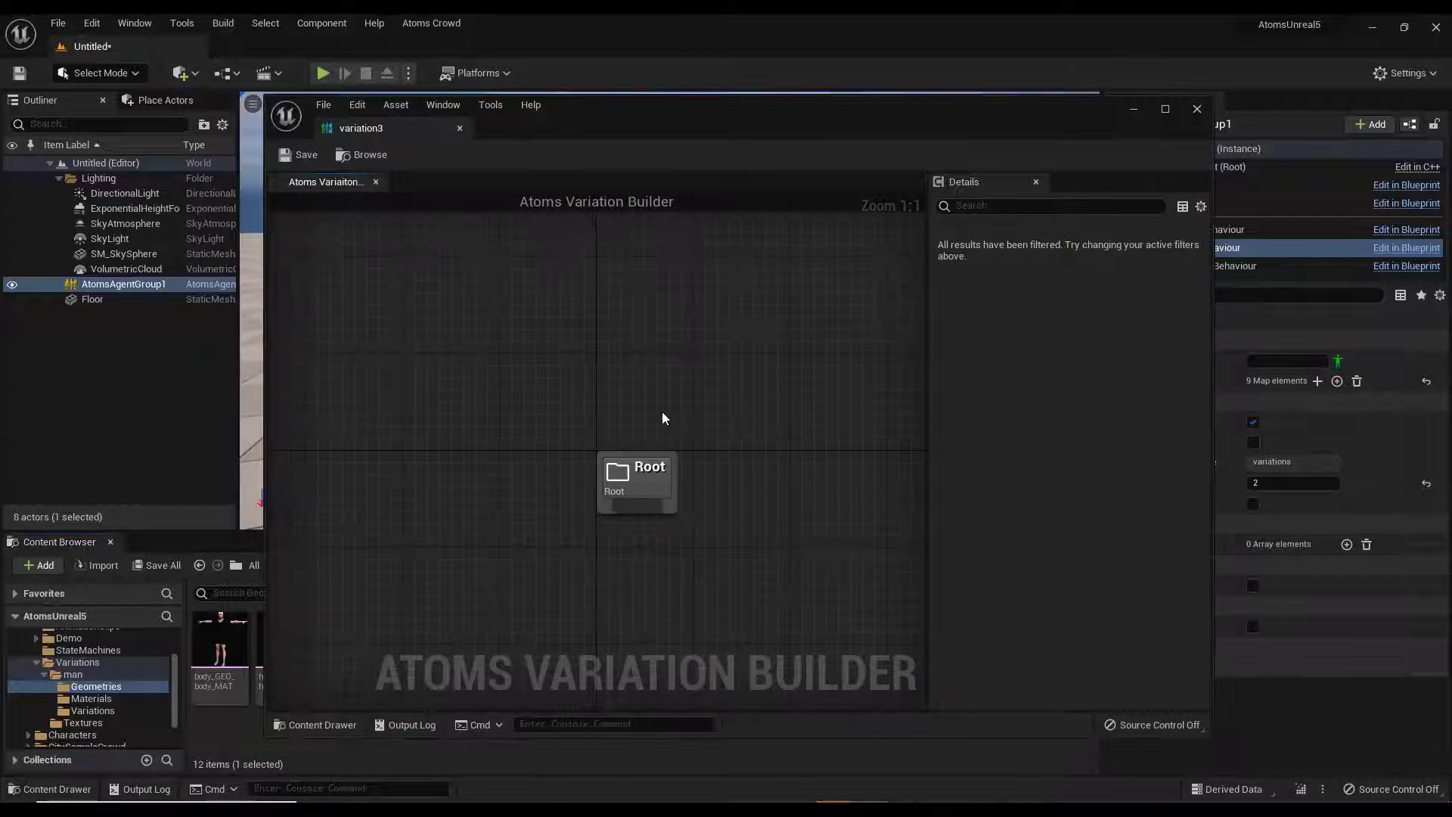
drag(265, 96, 456, 178)
drag(939, 205, 962, 108)
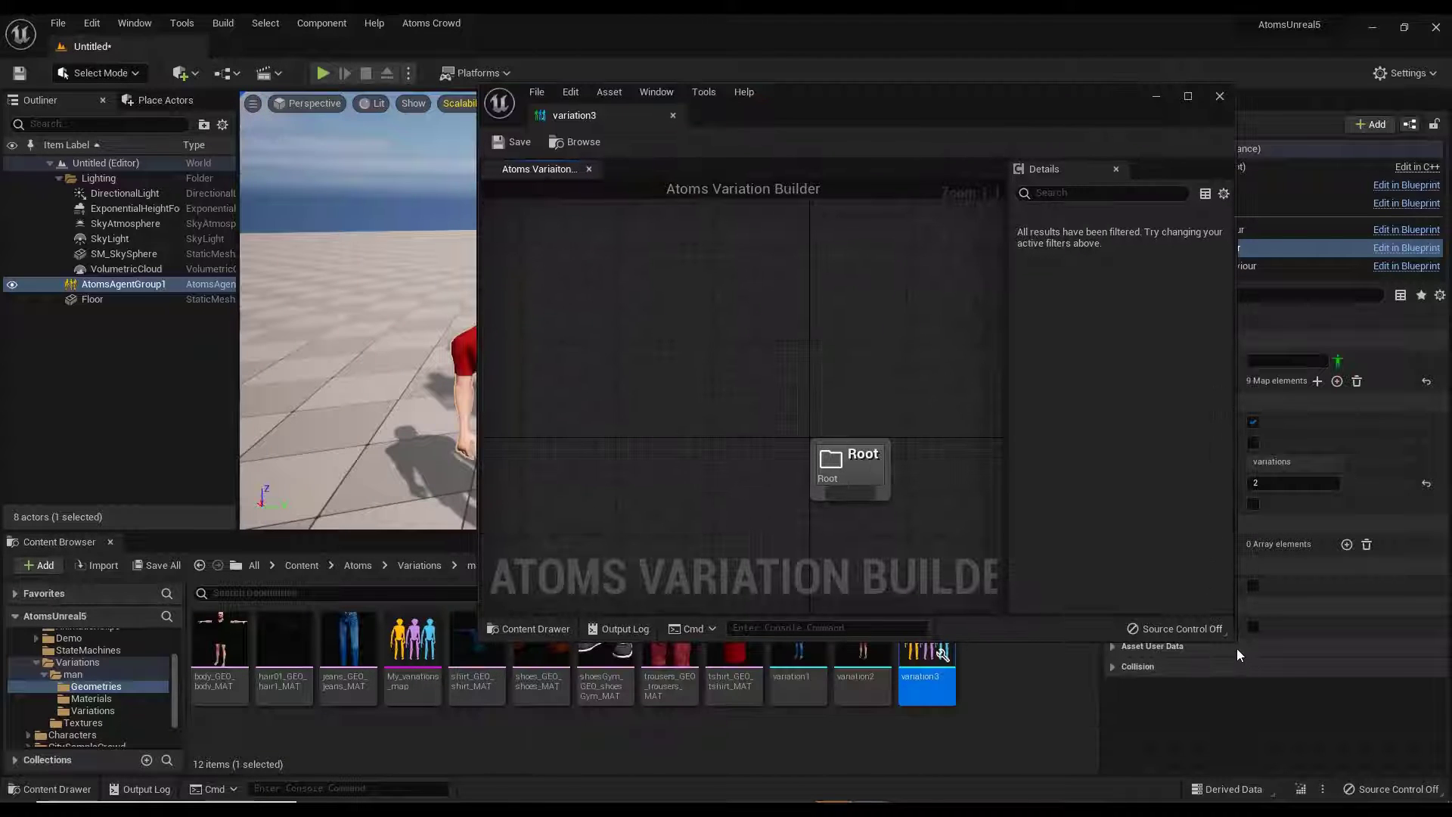
drag(1235, 642, 1405, 743)
drag(868, 439, 868, 328)
drag(850, 393, 849, 469)
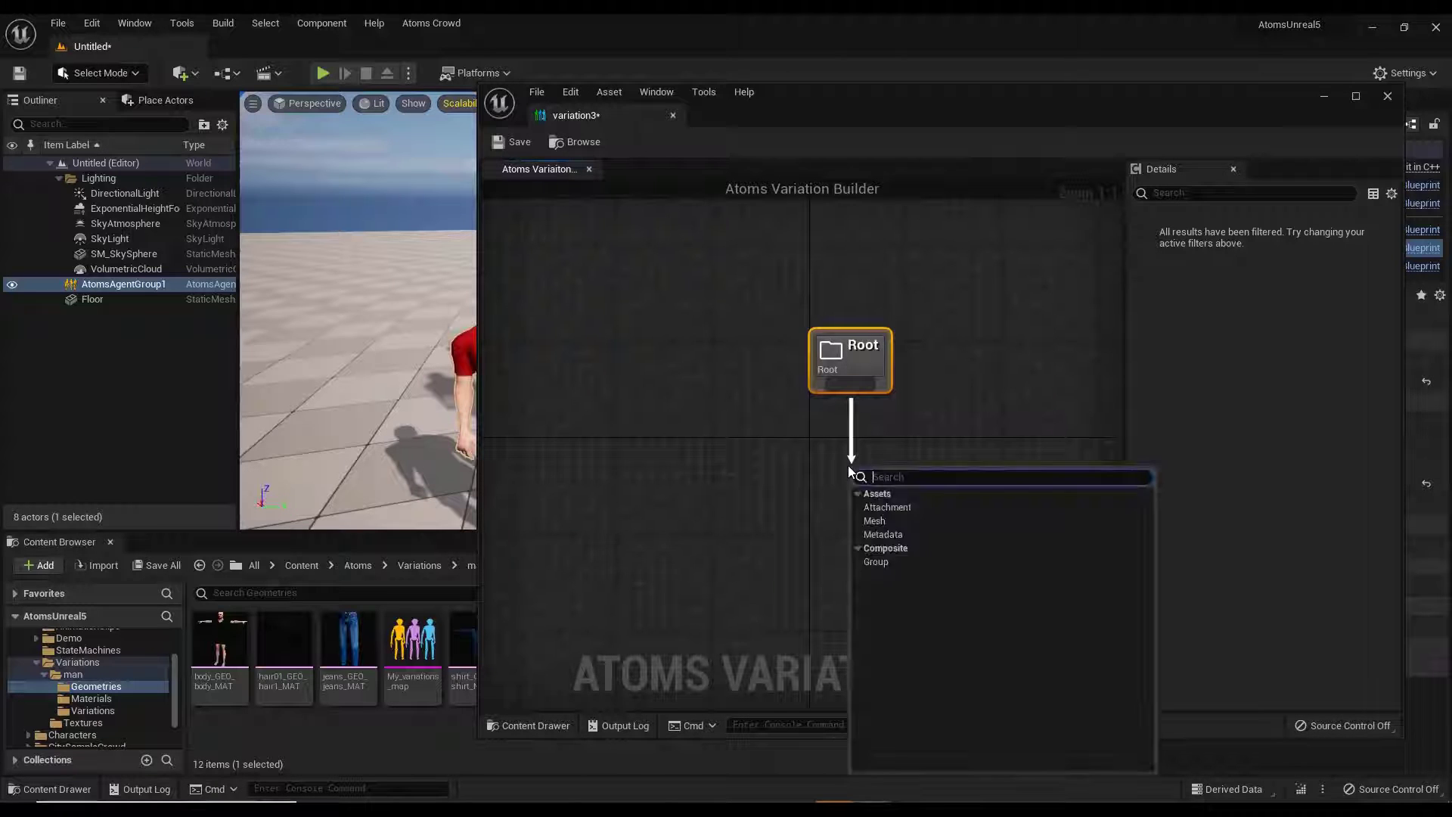
click(885, 567)
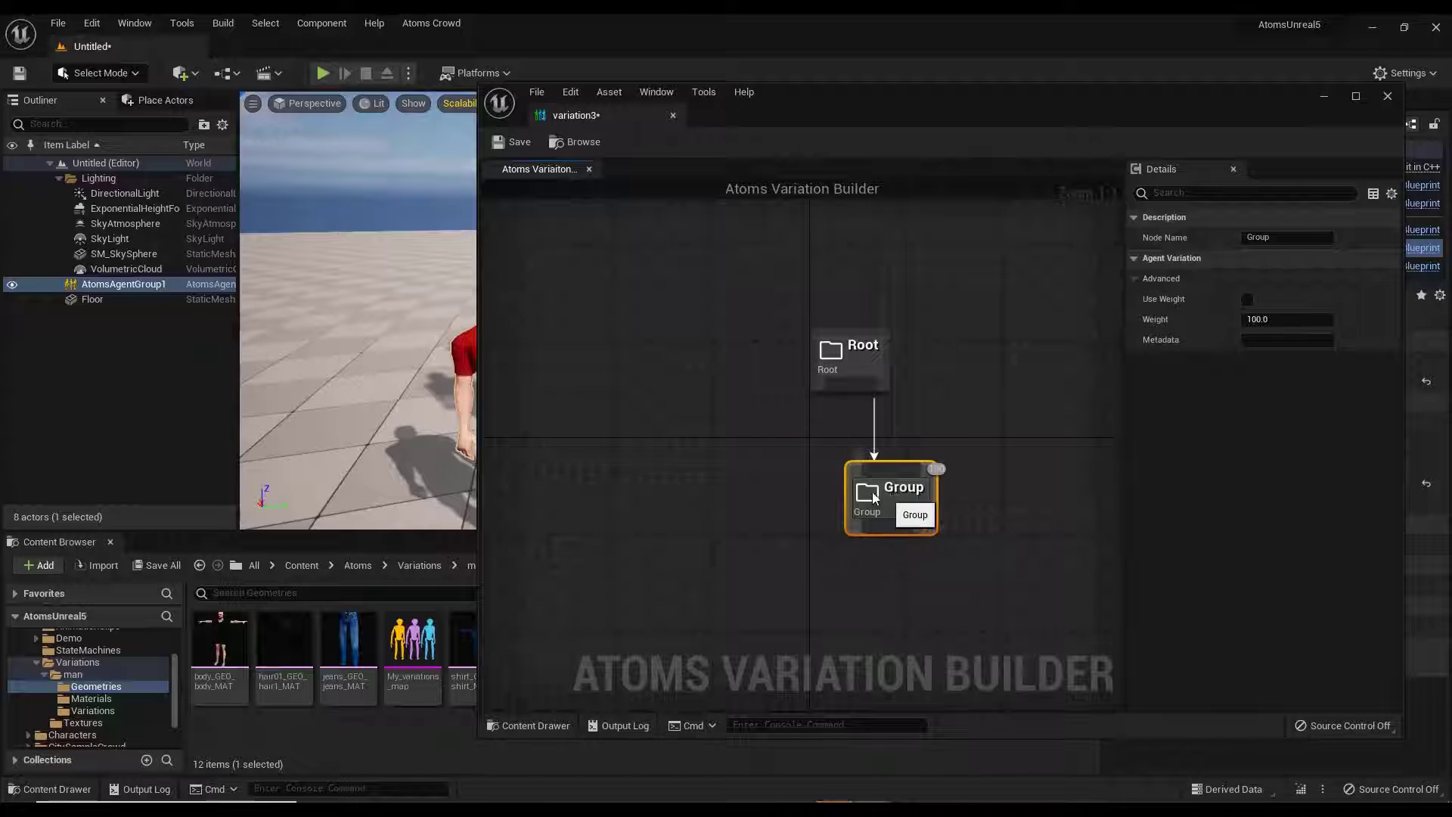
drag(873, 496, 837, 461)
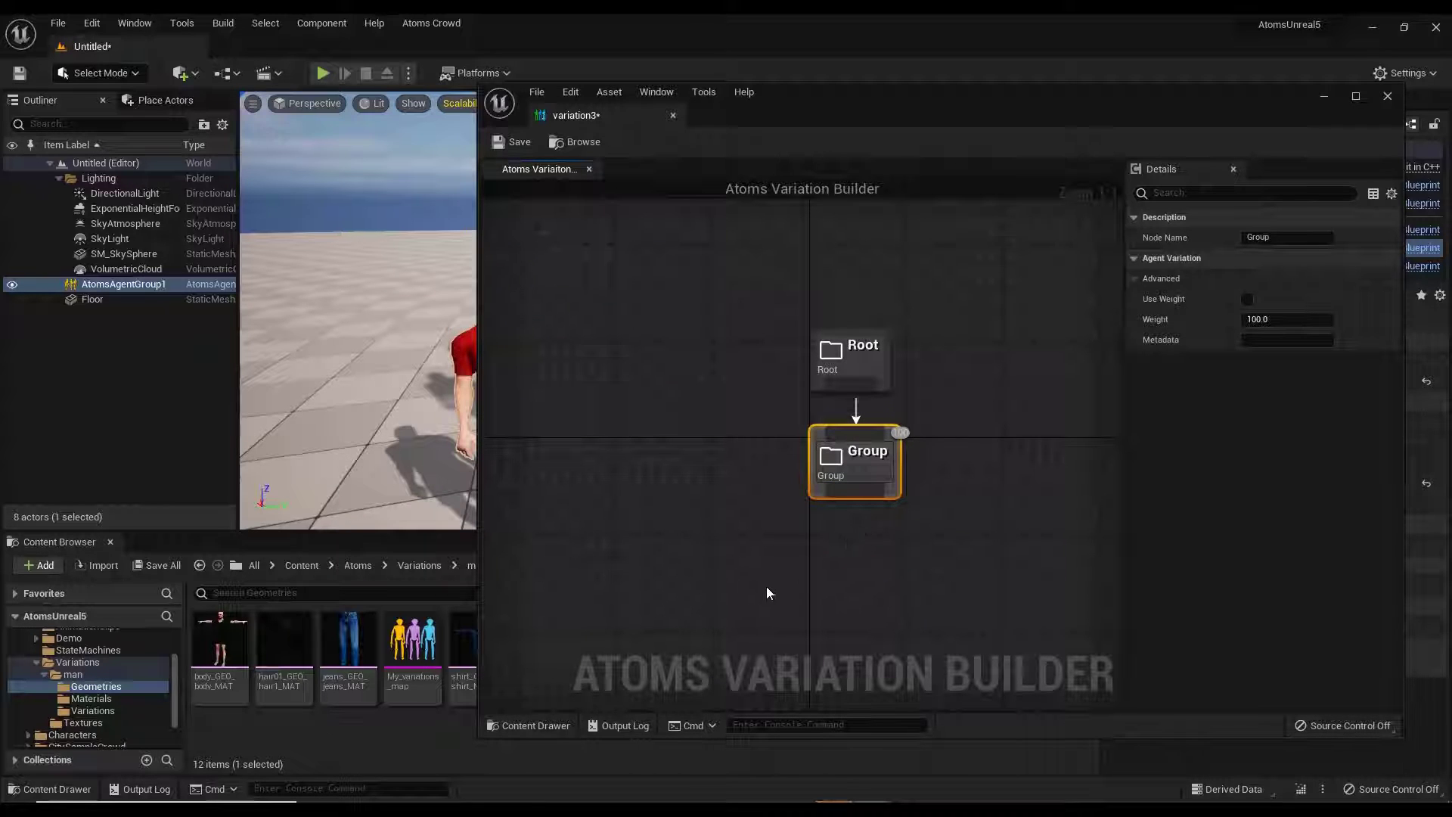
Add a Mesh node to the variation3 graph and connect it beneath the Group node.
right_click(648, 594)
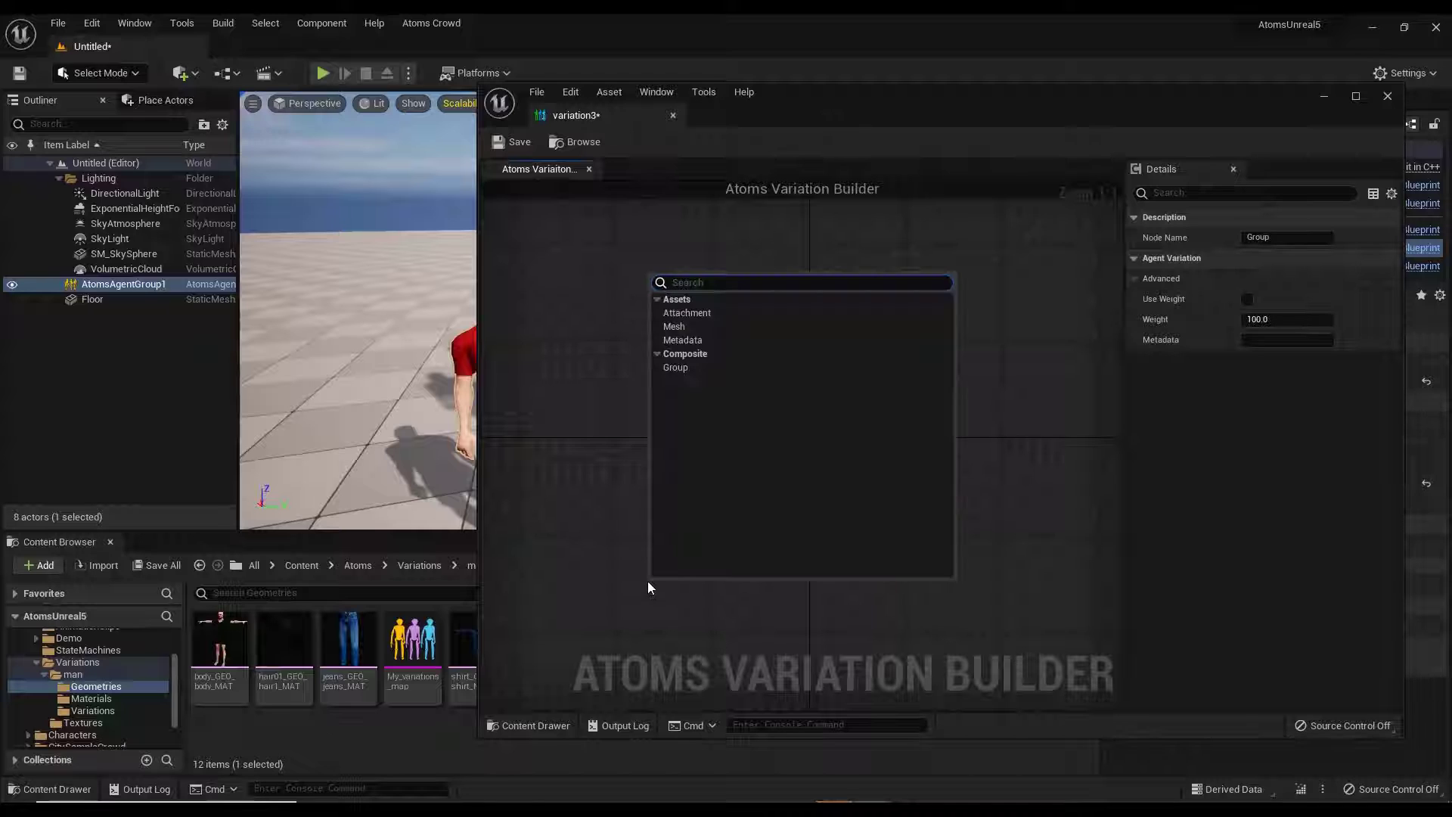
click(683, 325)
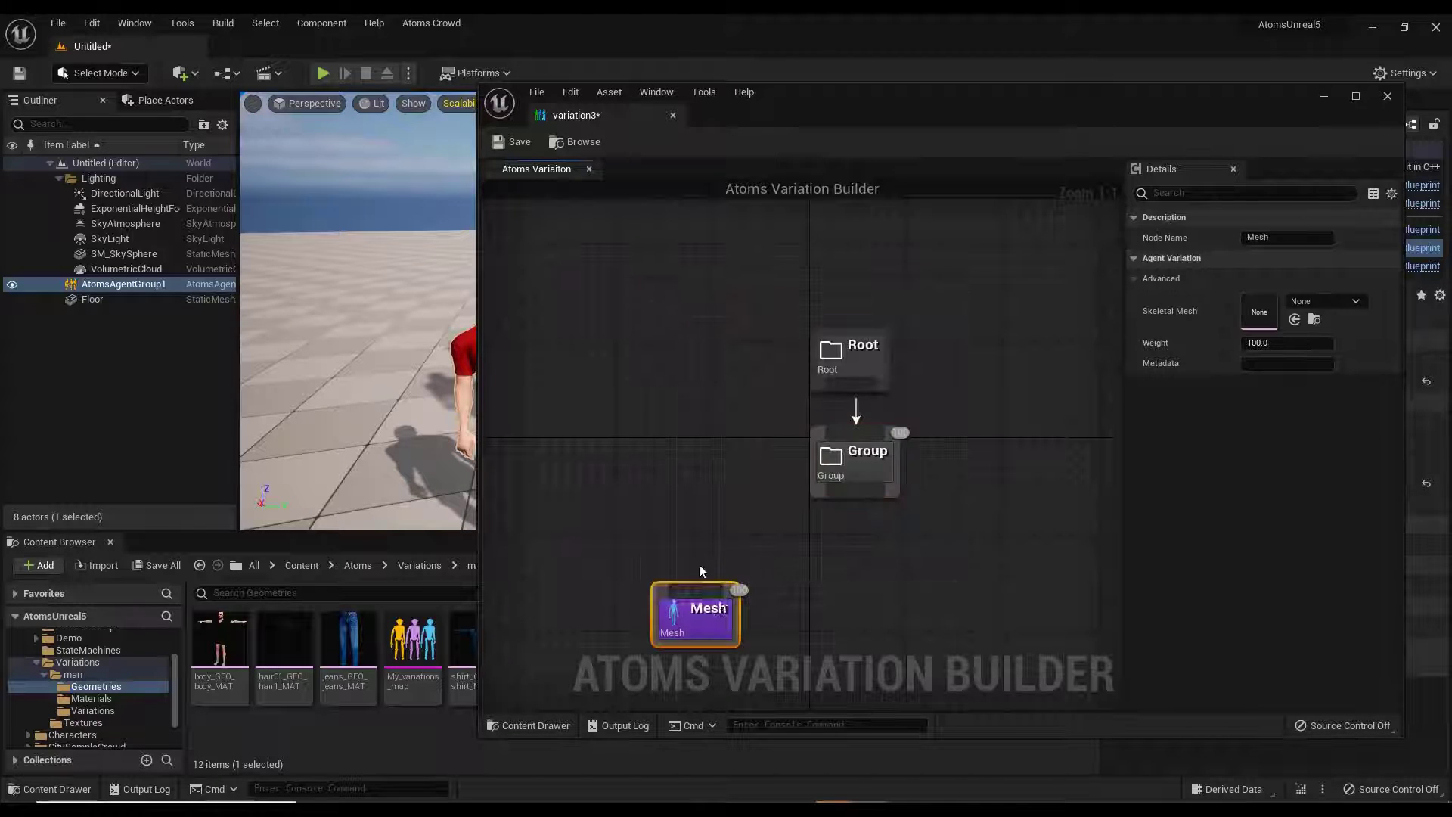
right_click(797, 584)
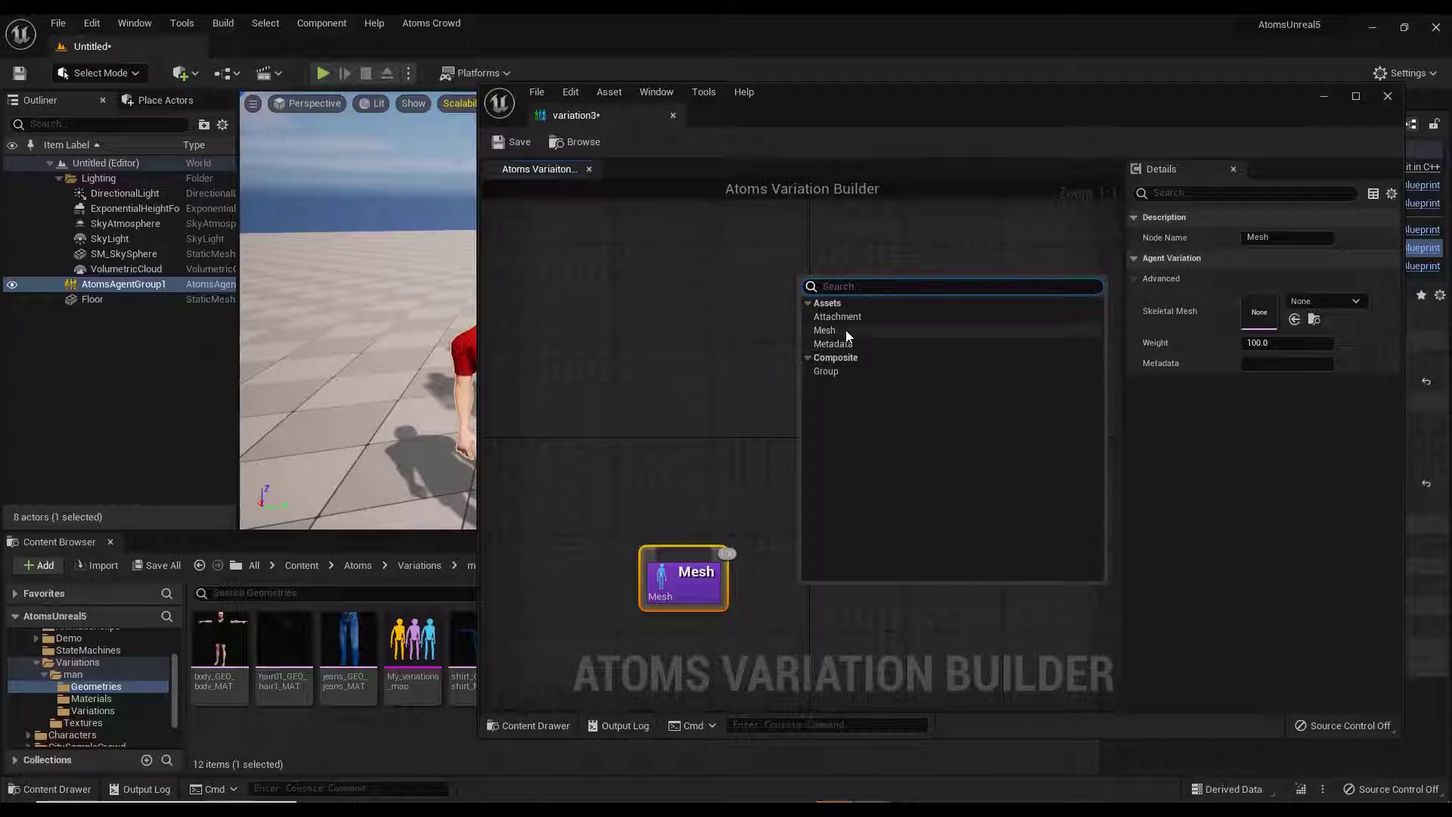
click(826, 370)
drag(683, 588, 760, 556)
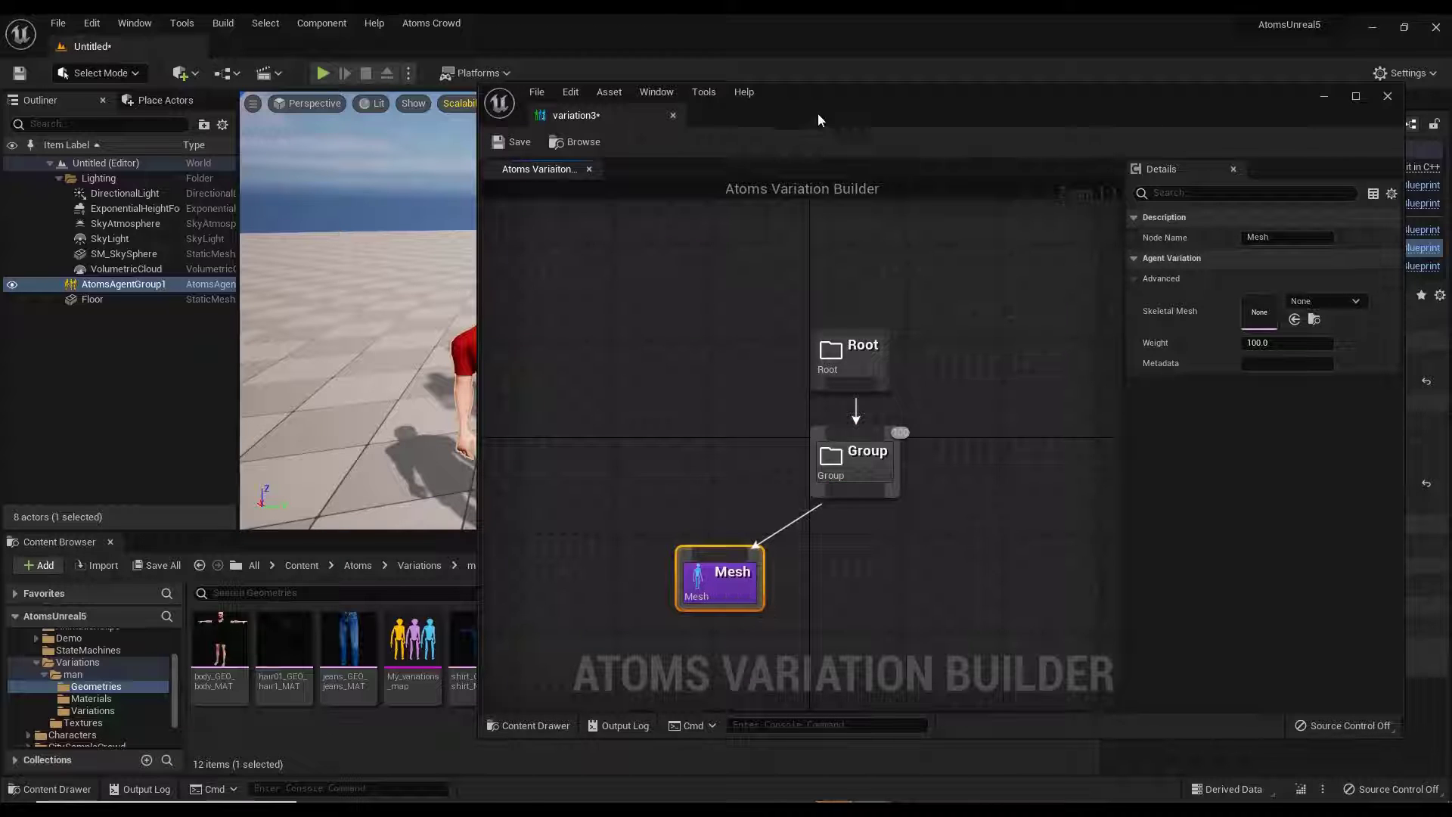
Assign the shirt_GEO_shirt_MAT skeletal mesh to the Mesh node and save variation3.
drag(818, 119, 944, 132)
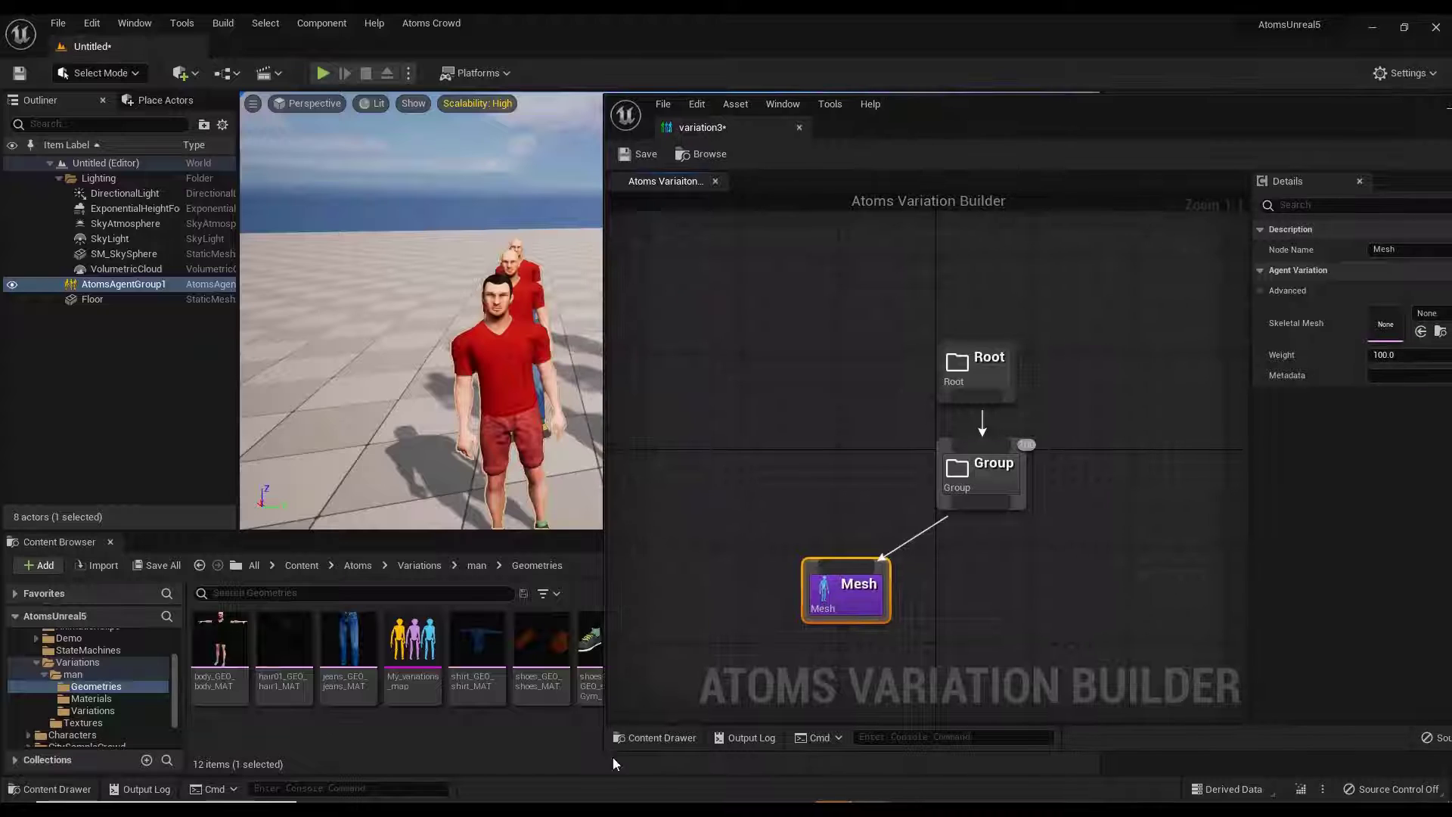
drag(477, 650, 1387, 325)
drag(953, 596, 917, 608)
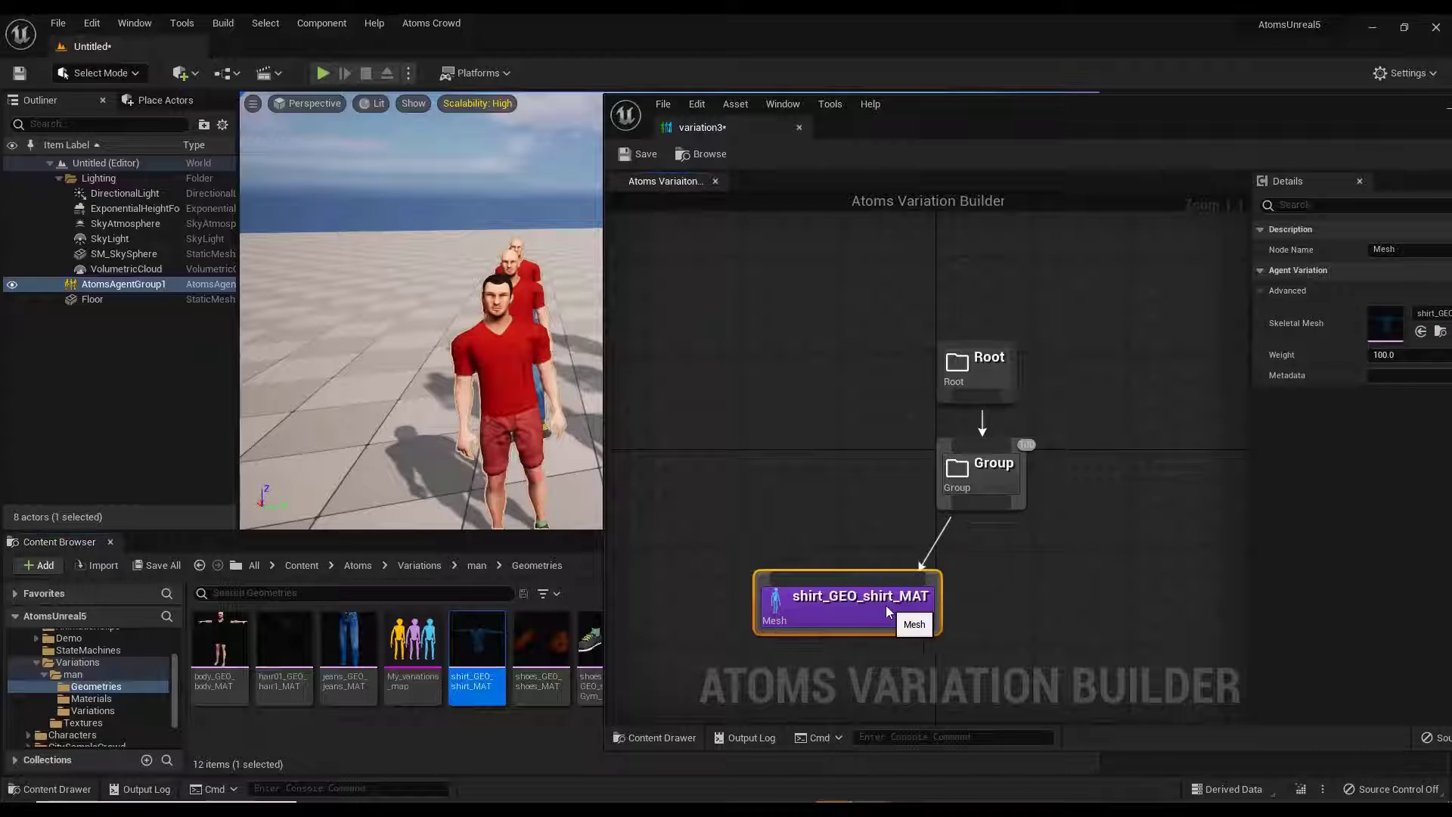
click(654, 155)
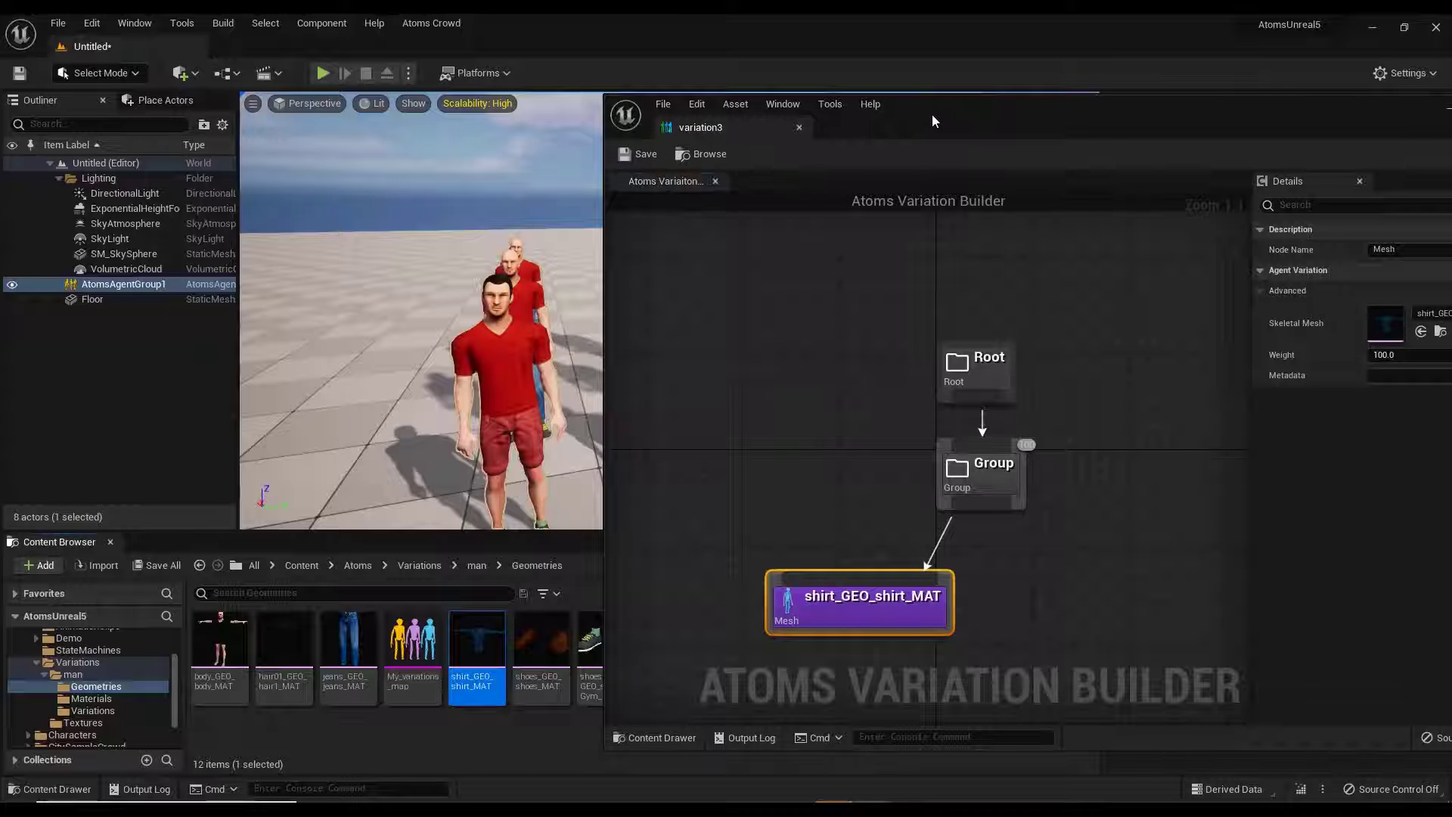
Clear all variation name overrides on AtomsAgentGroup1 and set its Variation Name to variation3.
drag(932, 115, 612, 551)
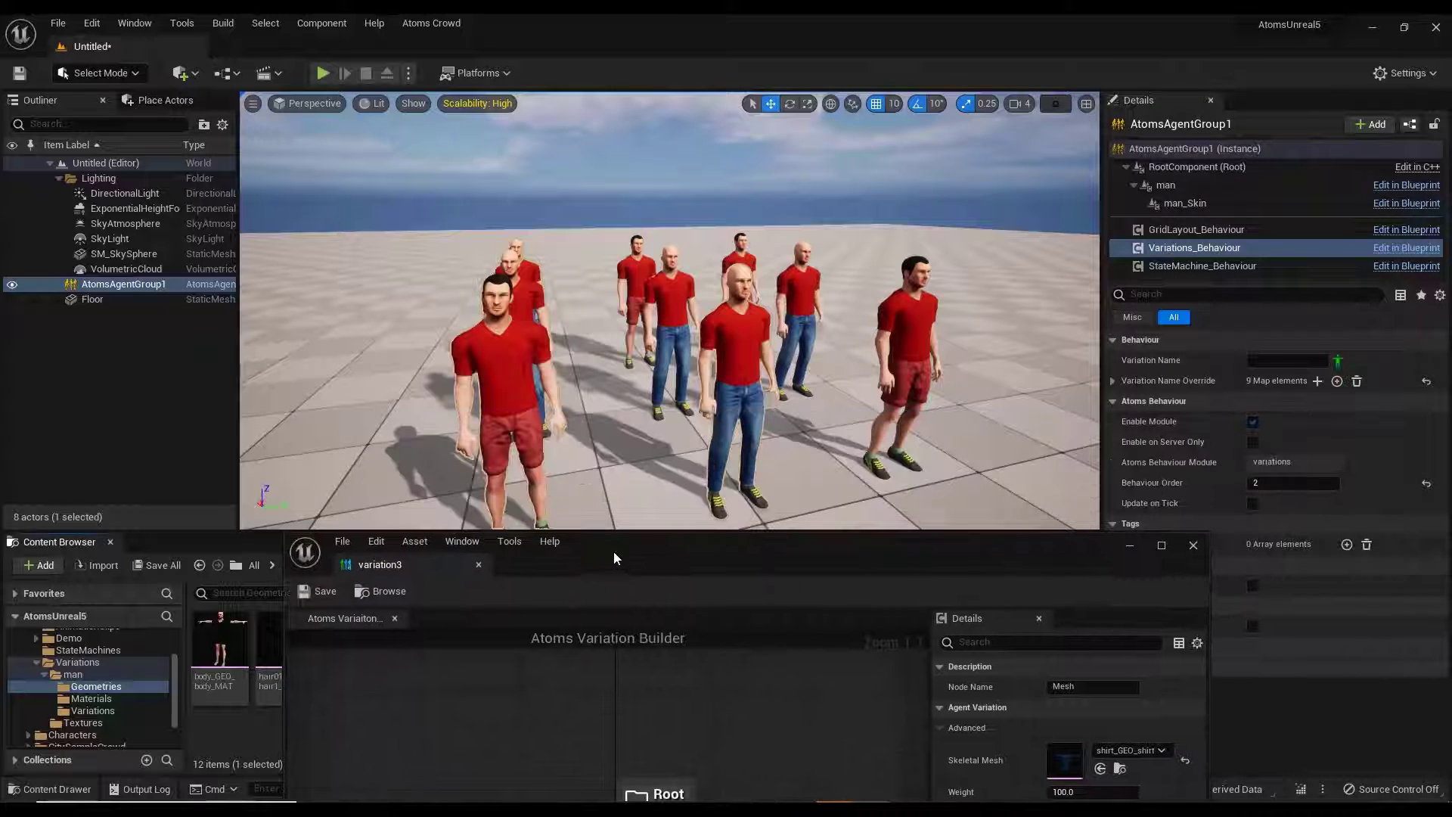
click(1337, 360)
click(559, 245)
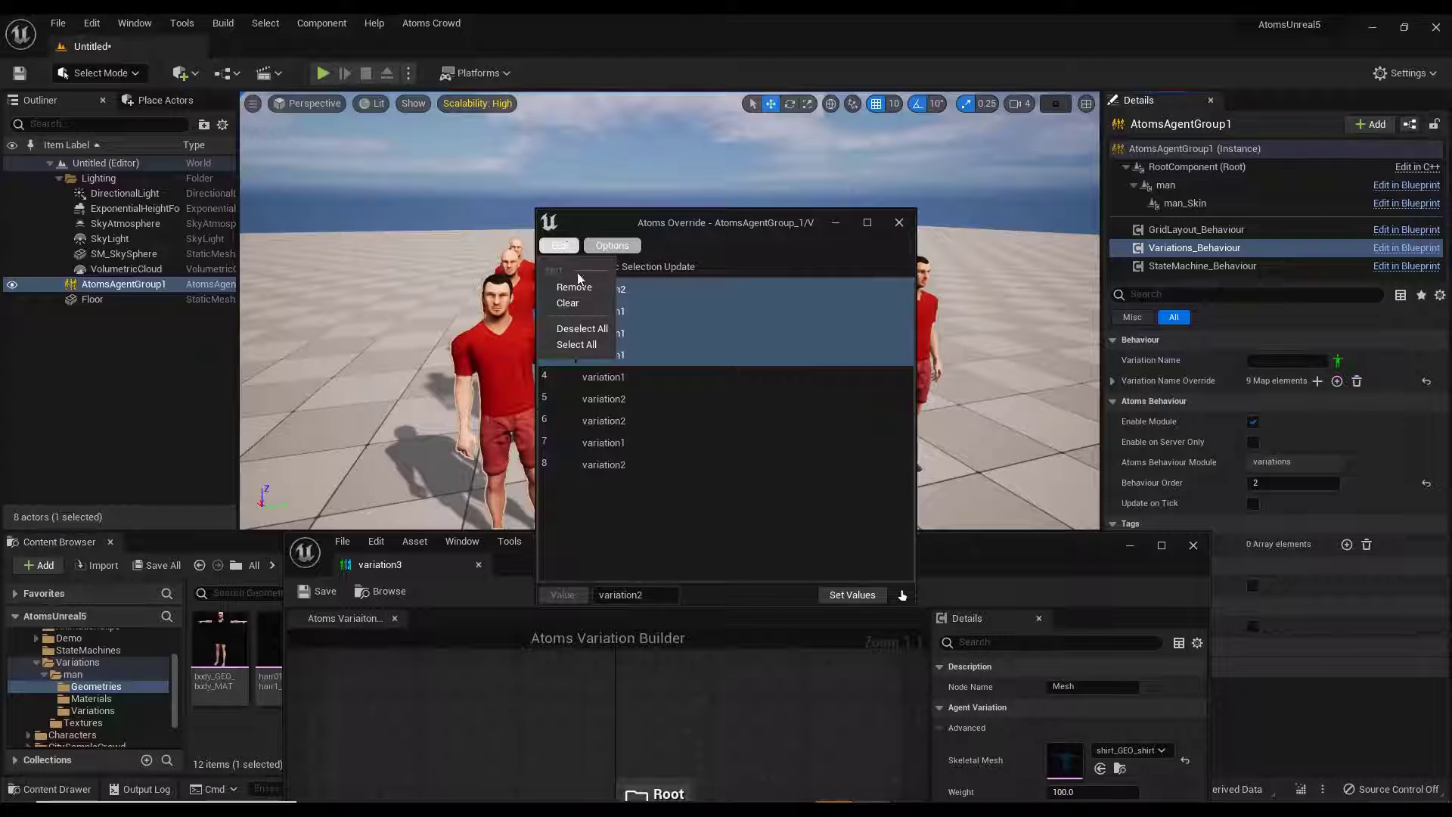
click(568, 303)
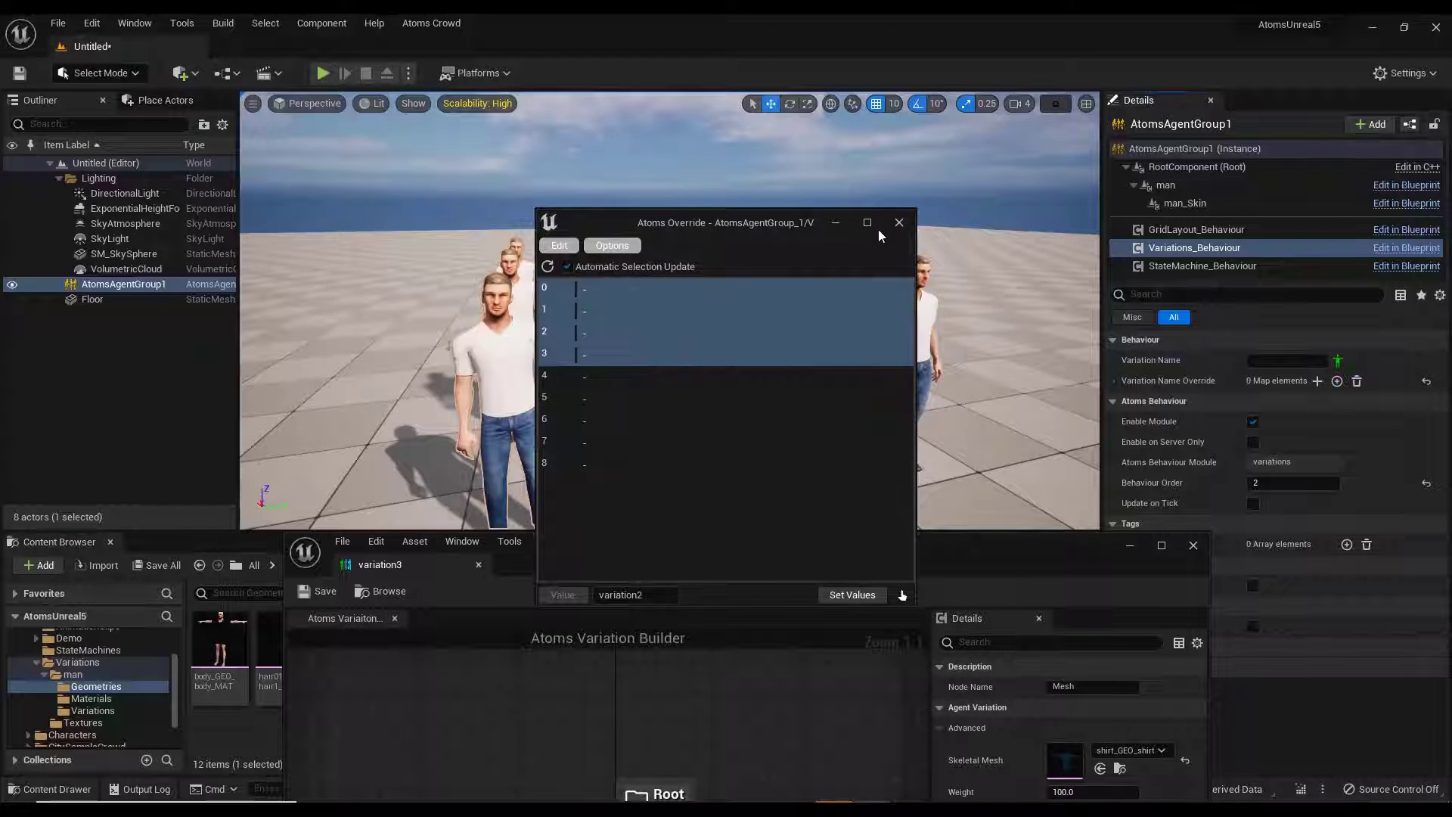
click(898, 223)
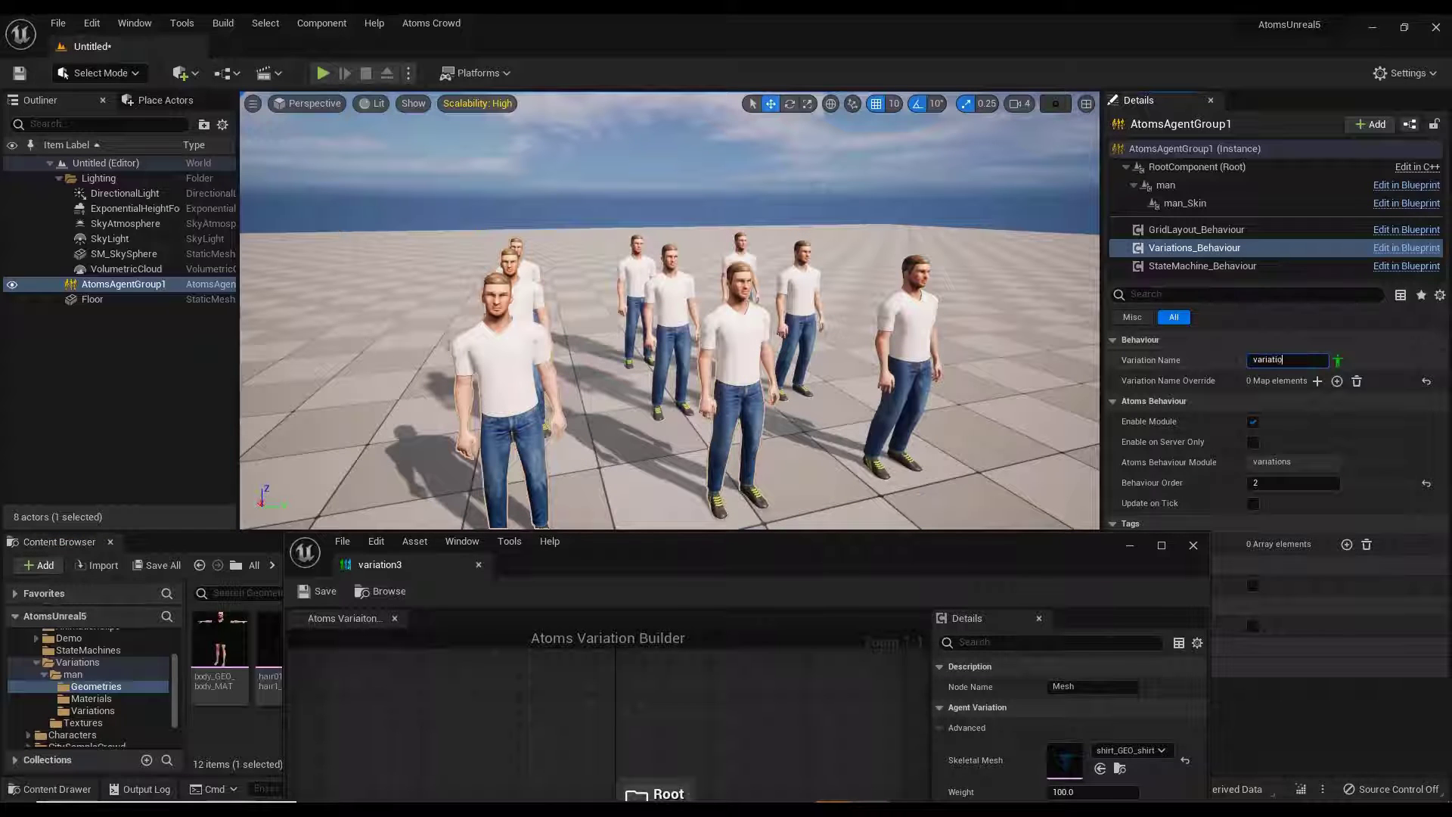
key(Return)
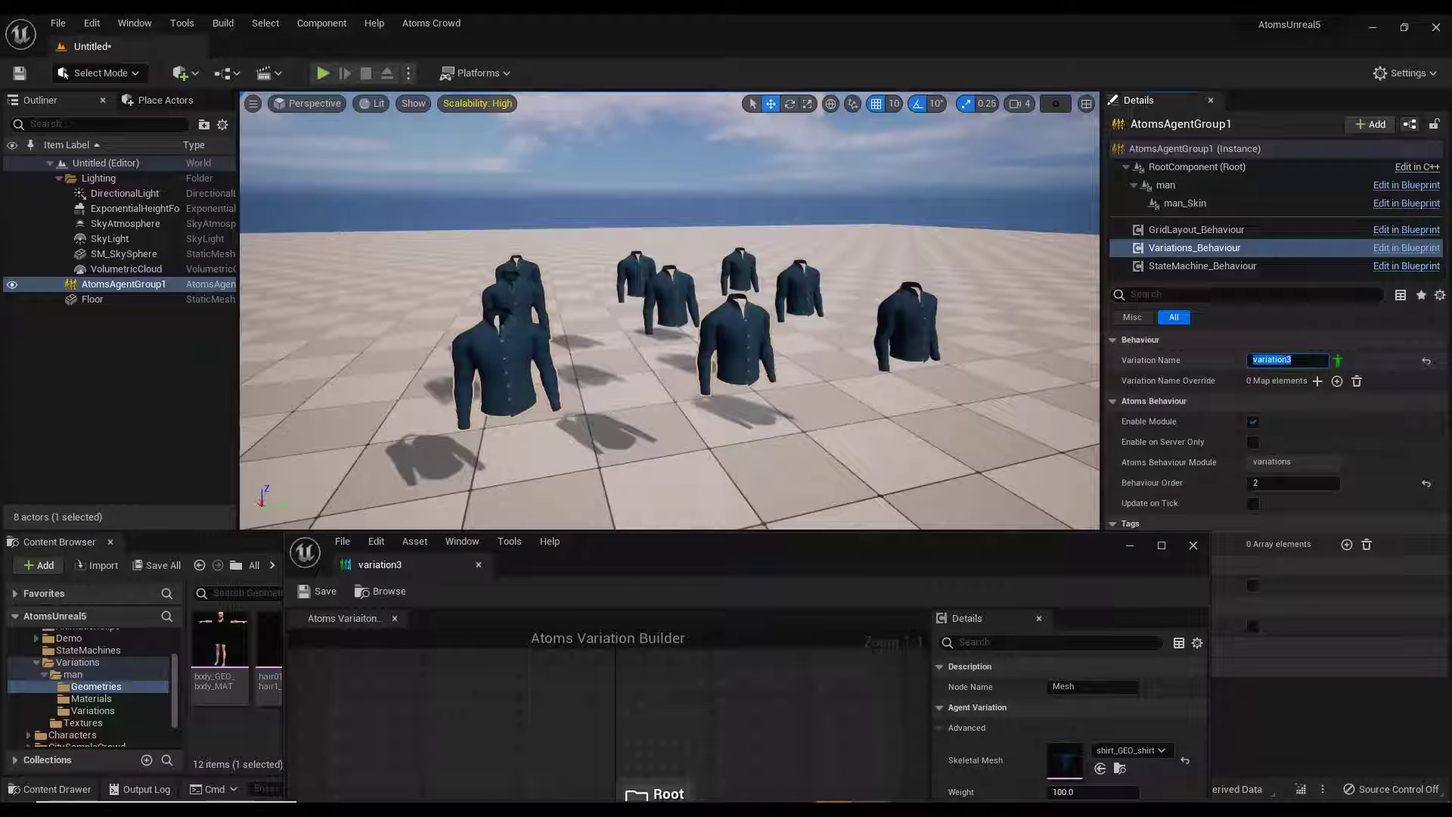
Spread out the variation3 graph by moving the Root node higher above Group and the shirt mesh node farther left.
drag(895, 542, 1291, 325)
drag(1039, 334, 1084, 196)
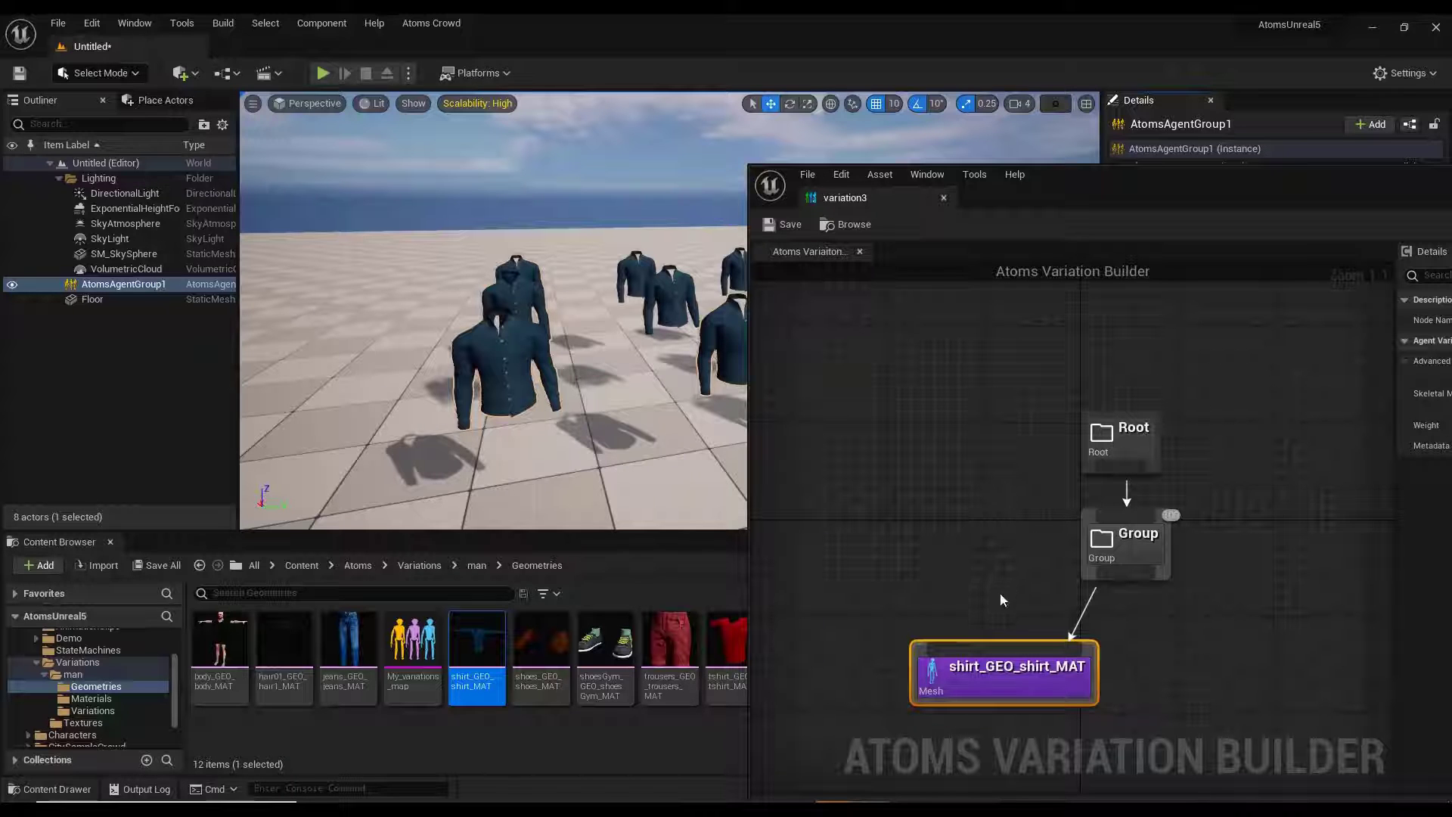
drag(1128, 442, 1129, 406)
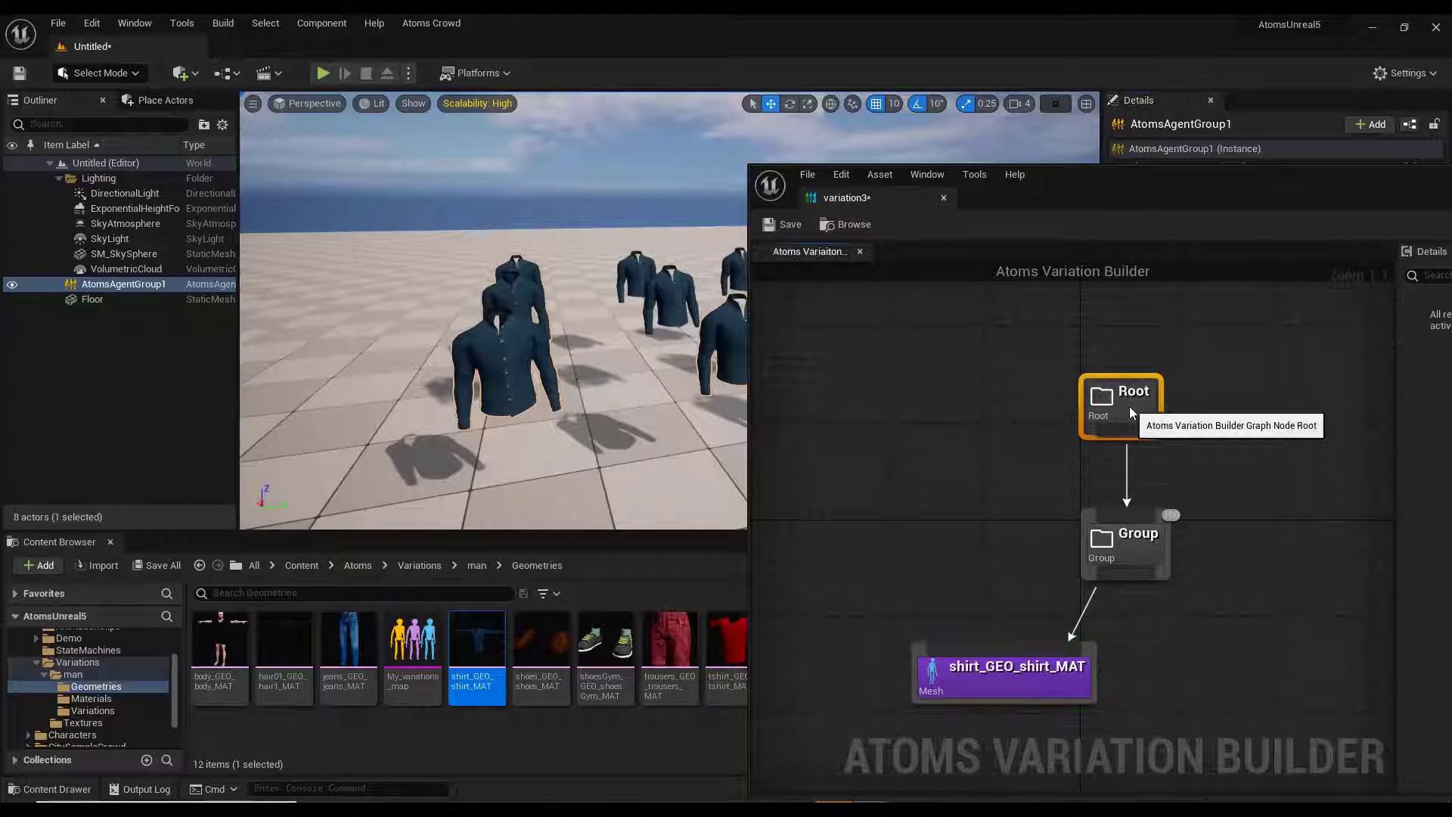
drag(1142, 238, 1117, 178)
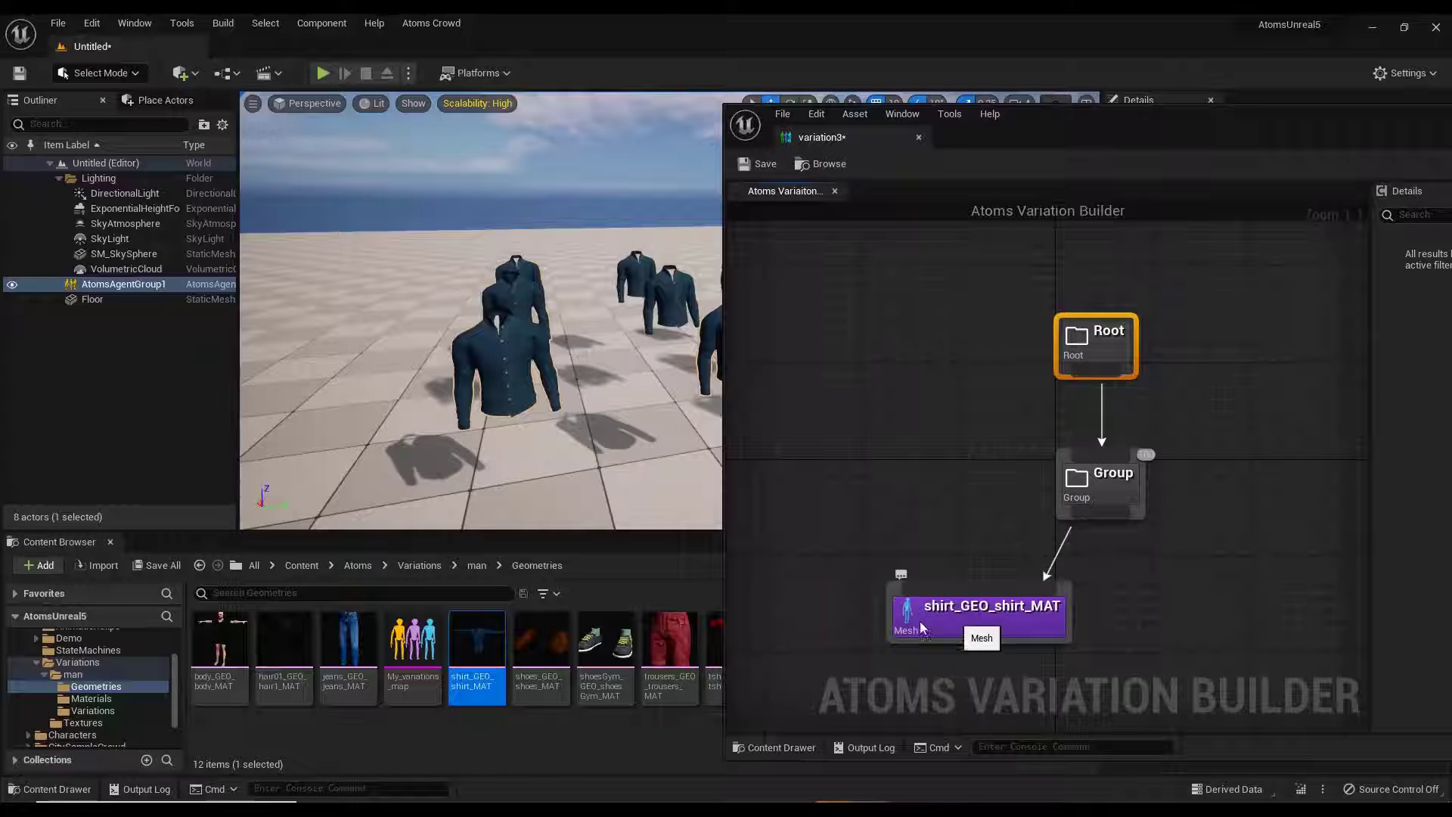
drag(918, 608, 839, 608)
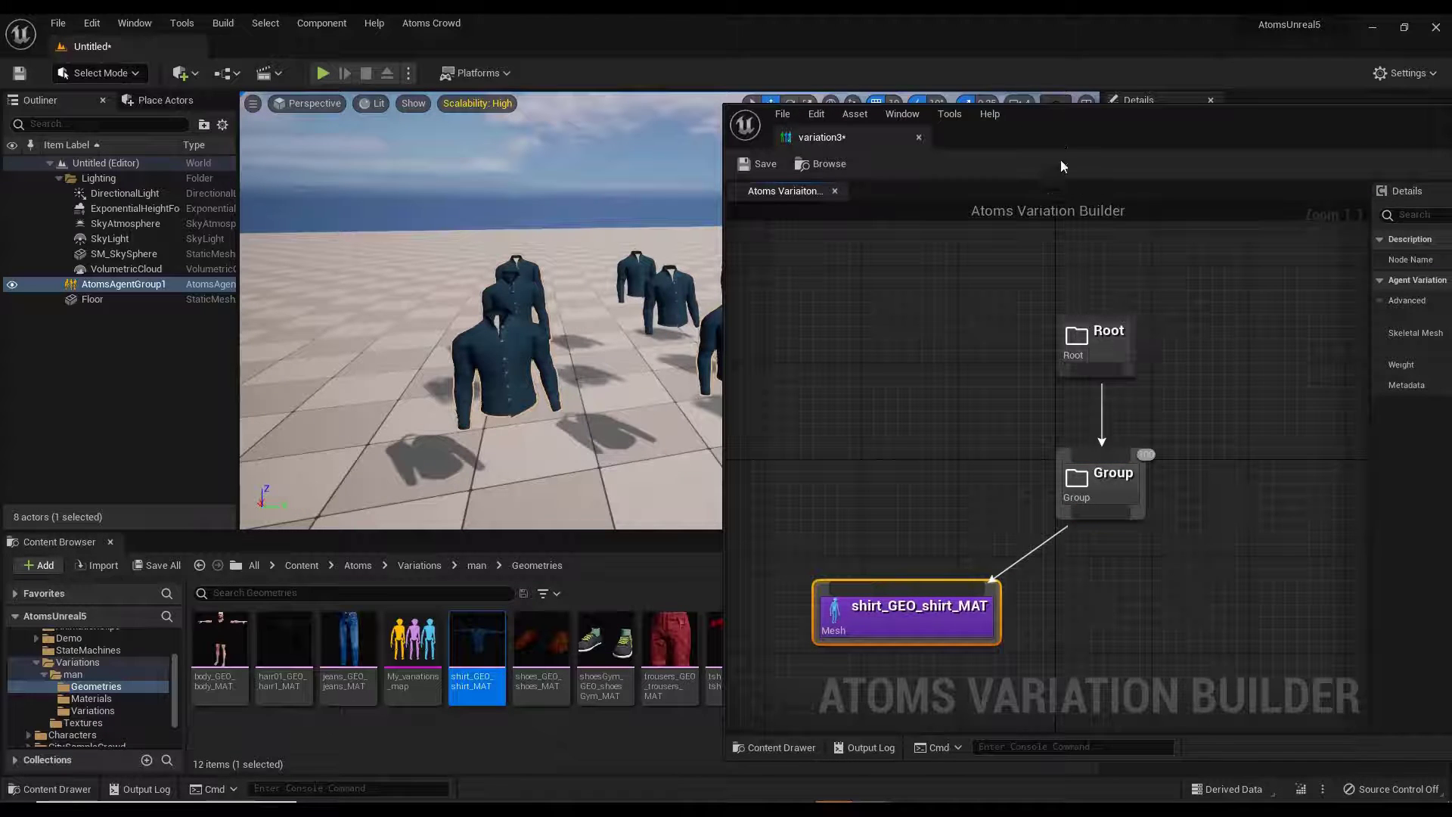
Add a second Group node beneath the main Group in the variation3 graph and place it above the shirt mesh node.
drag(1060, 166, 1115, 158)
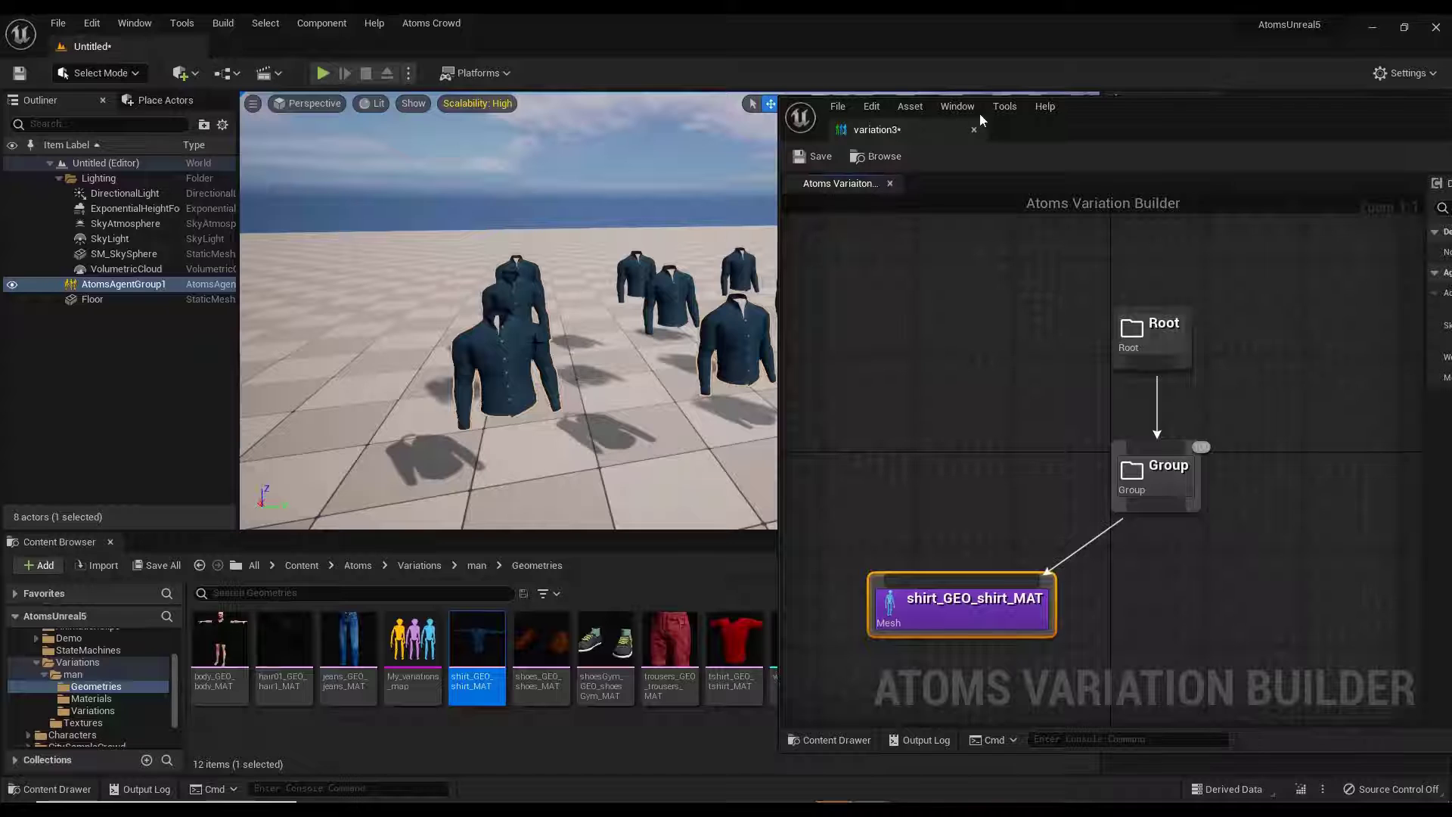
drag(1131, 113, 1140, 114)
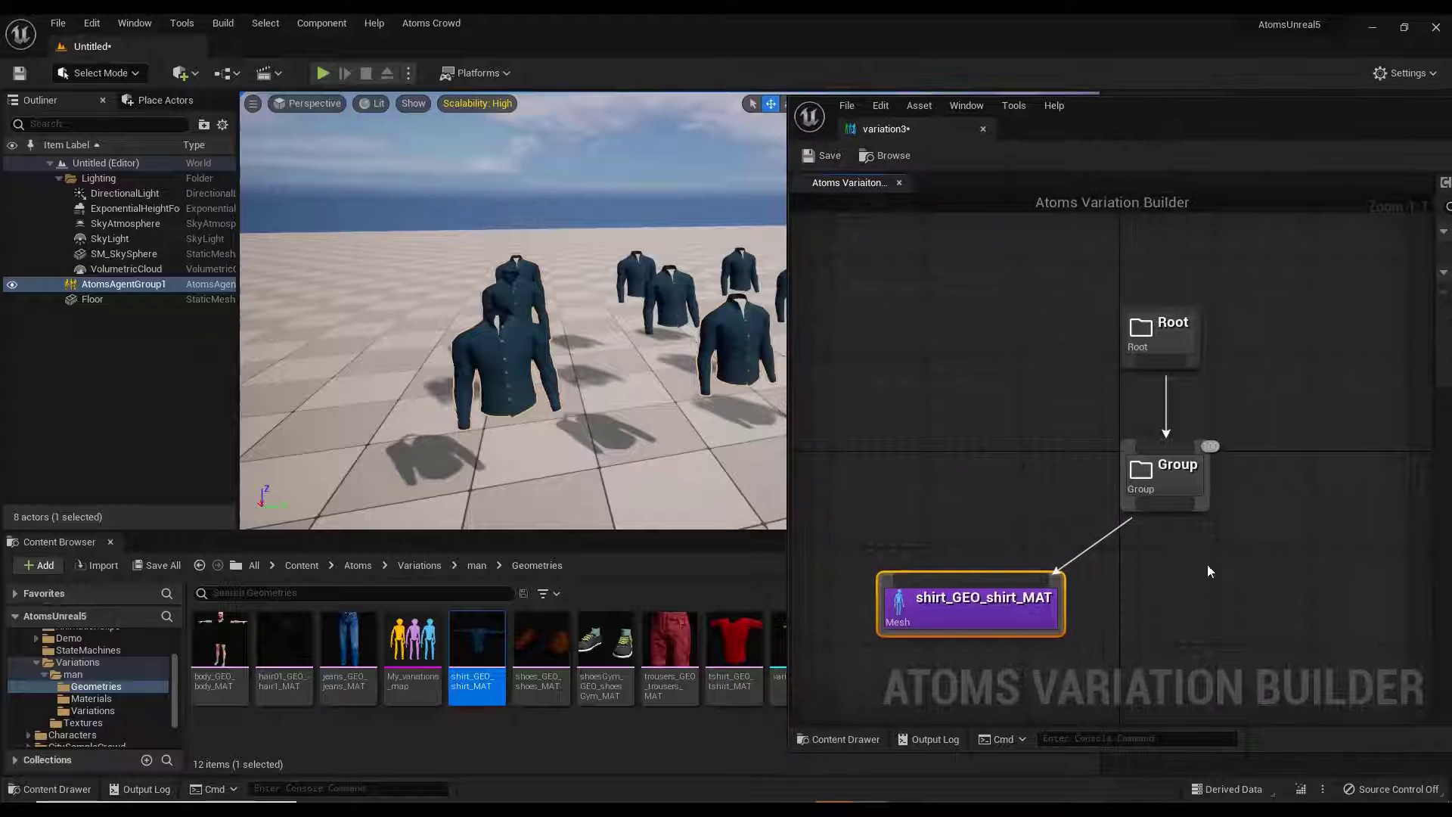
drag(1000, 611, 985, 644)
right_drag(977, 529, 948, 395)
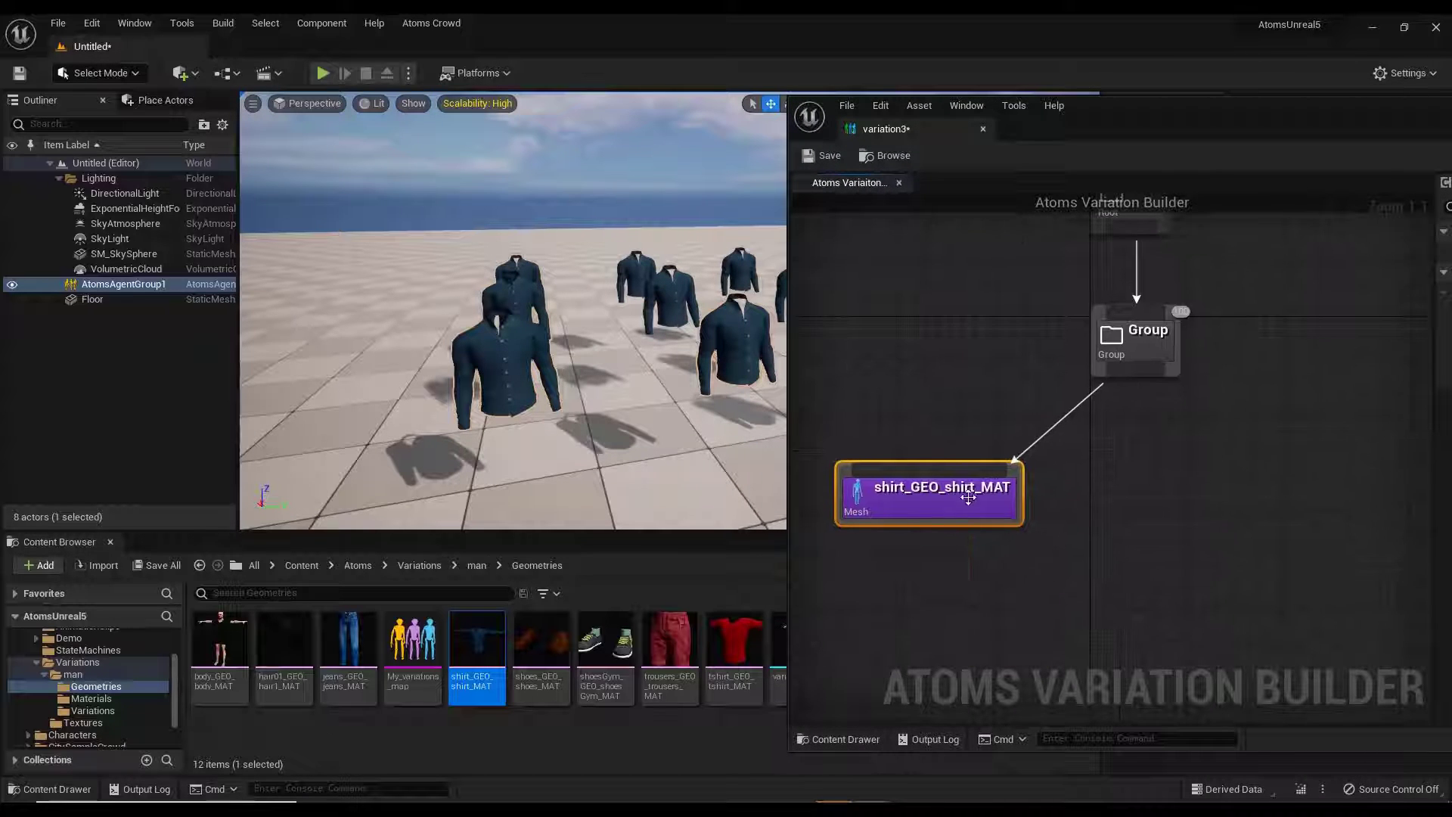
drag(966, 497, 963, 589)
drag(1119, 383, 967, 440)
text(gr)
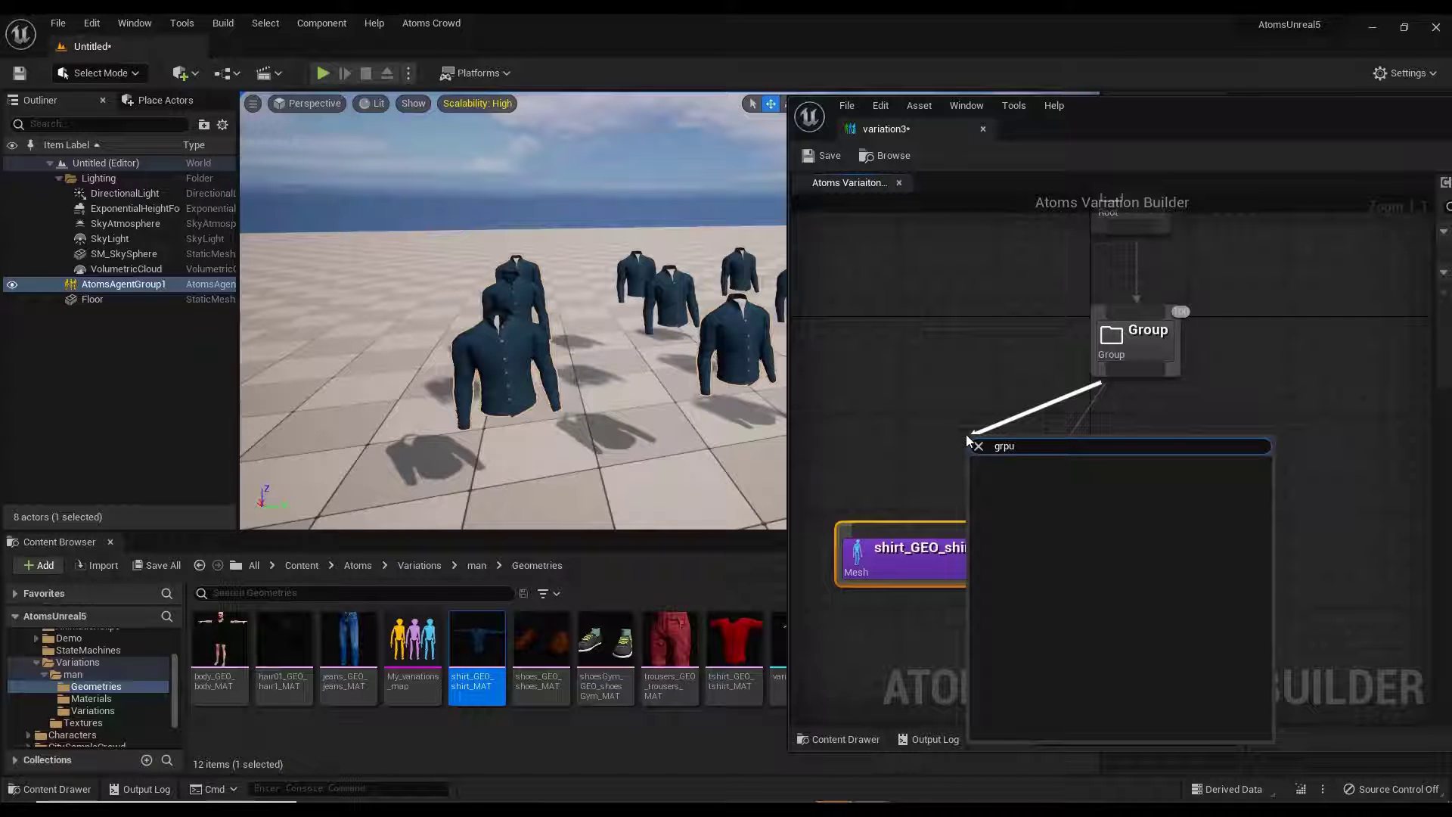
key(Return)
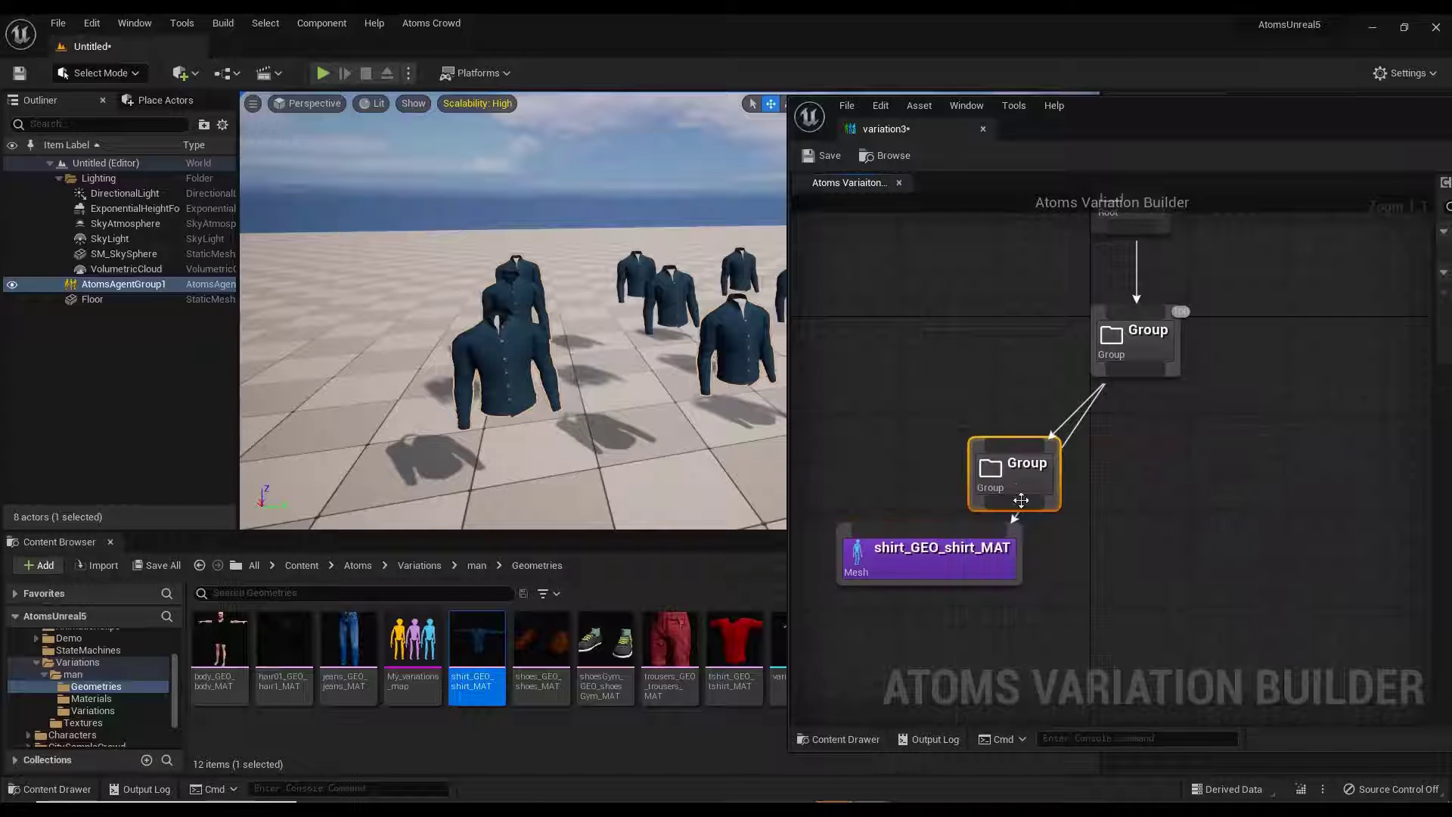
drag(1021, 484, 946, 459)
Name the new group Top and connect the shirt_GEO_shirt_MAT mesh beneath it instead of the main Group.
drag(1110, 116, 728, 94)
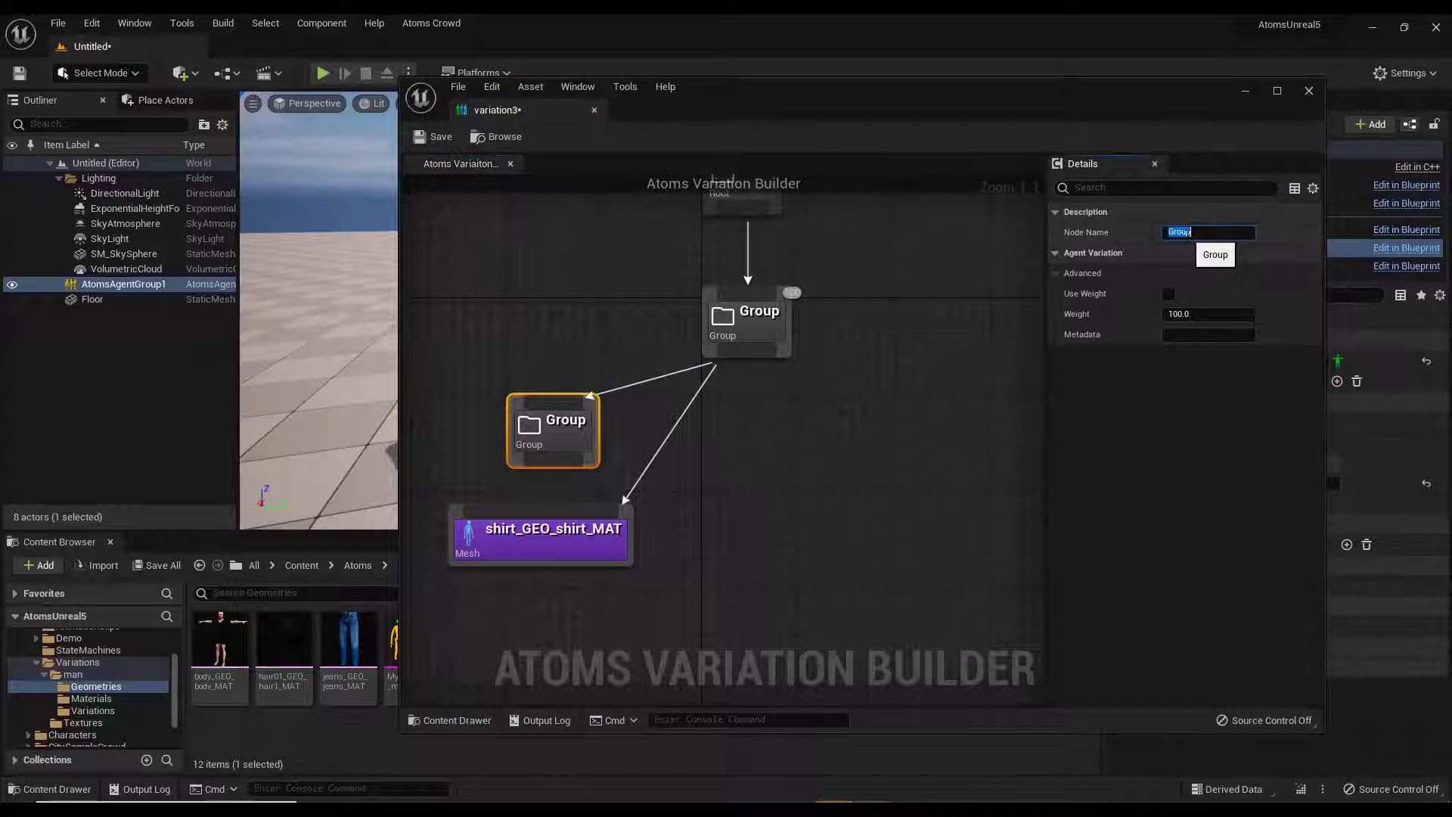
text(Top)
key(Return)
drag(546, 468, 549, 533)
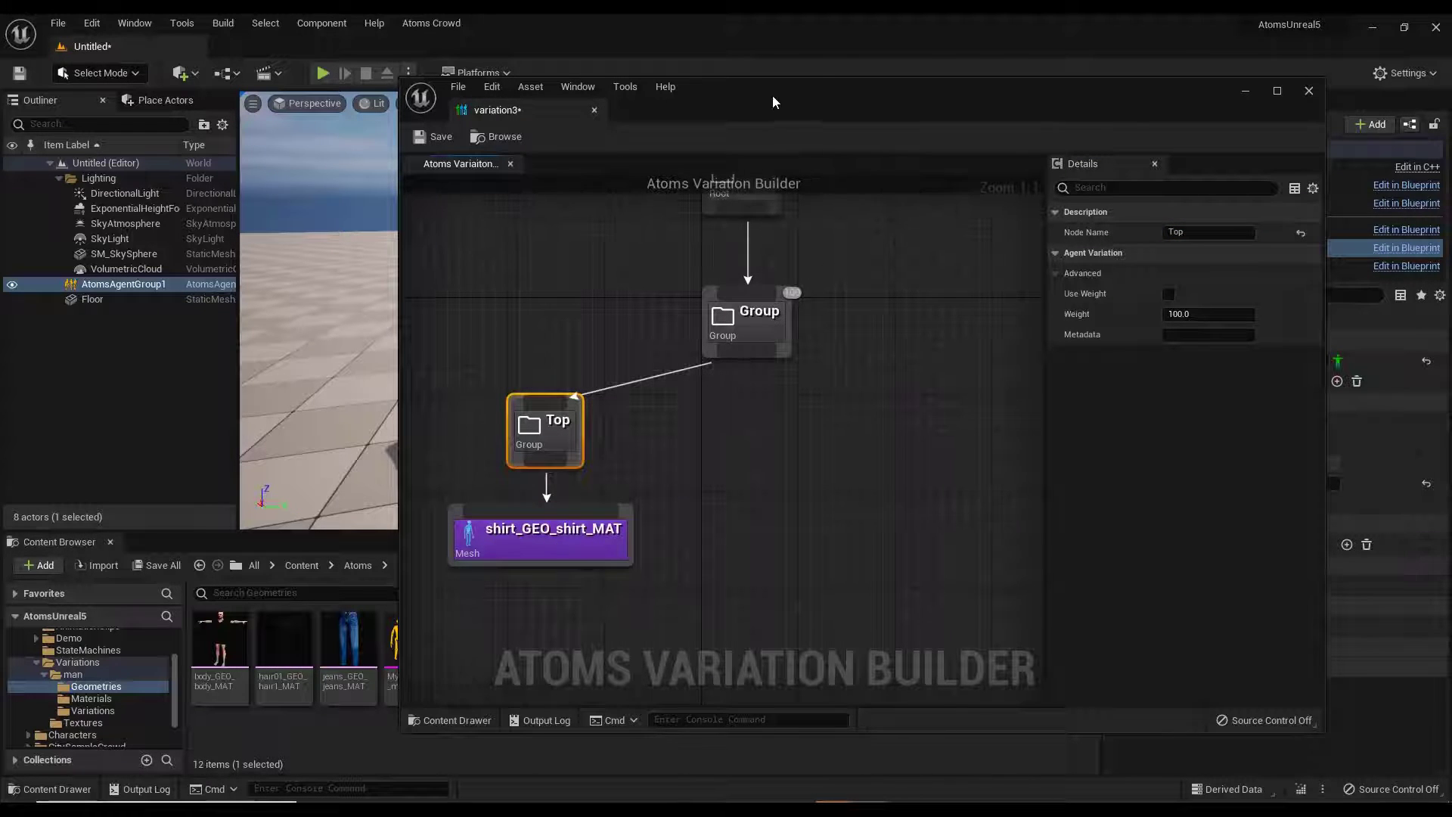
Add another Group node beneath the main Group, opposite Top, and name it Bottom.
drag(772, 102, 1013, 153)
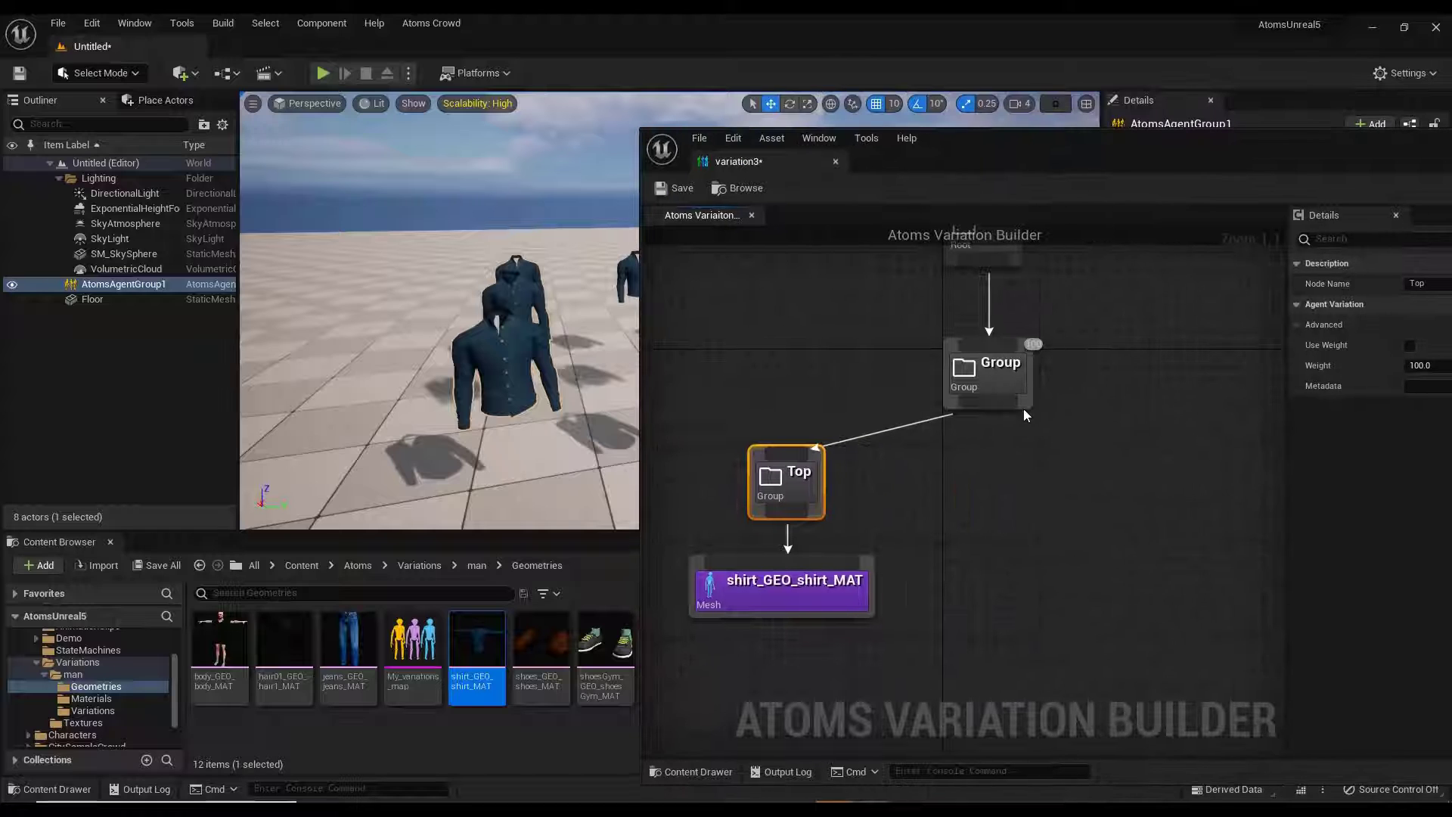
drag(987, 409, 1097, 483)
text(group)
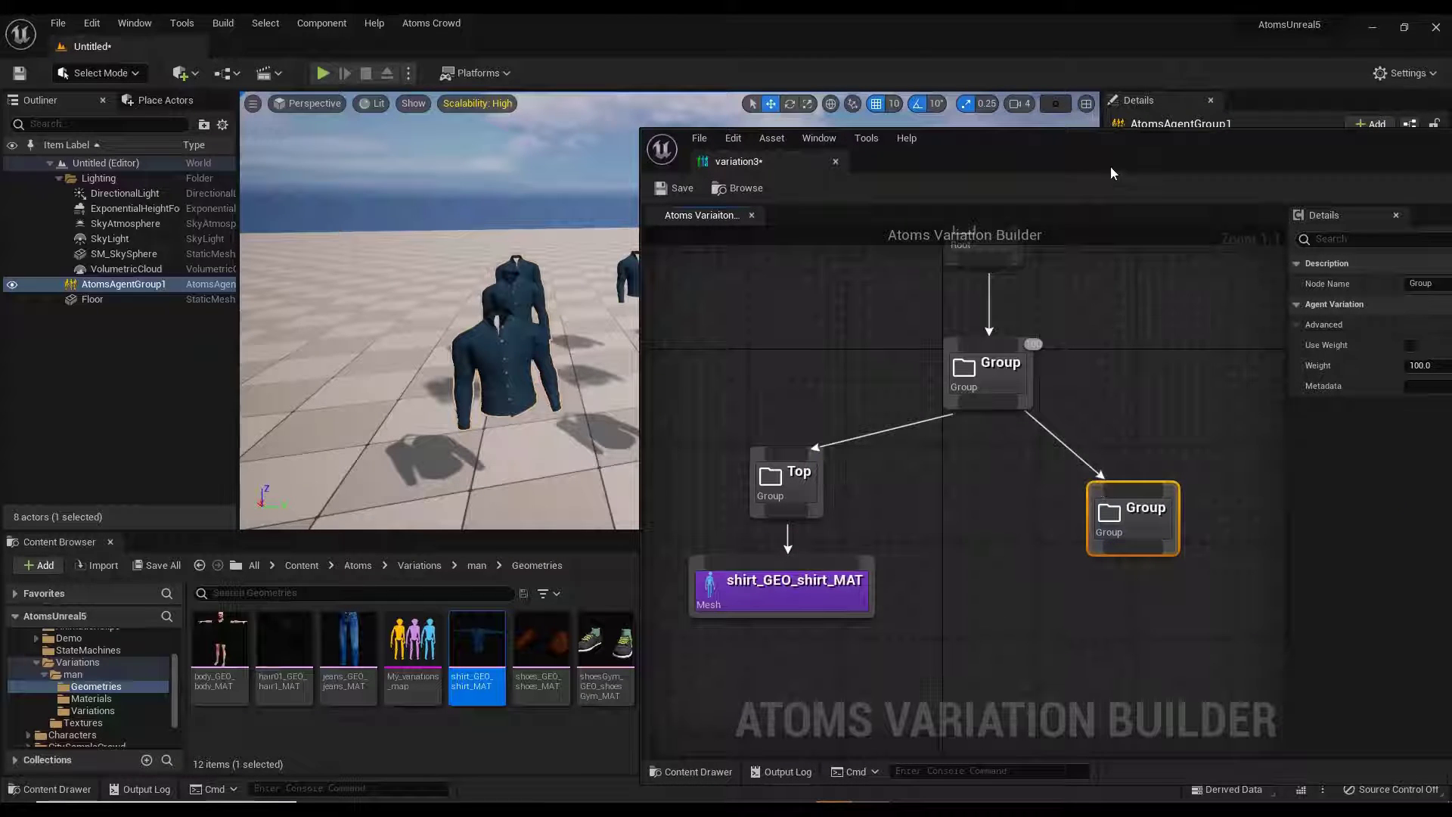
drag(1107, 145, 940, 111)
click(1285, 250)
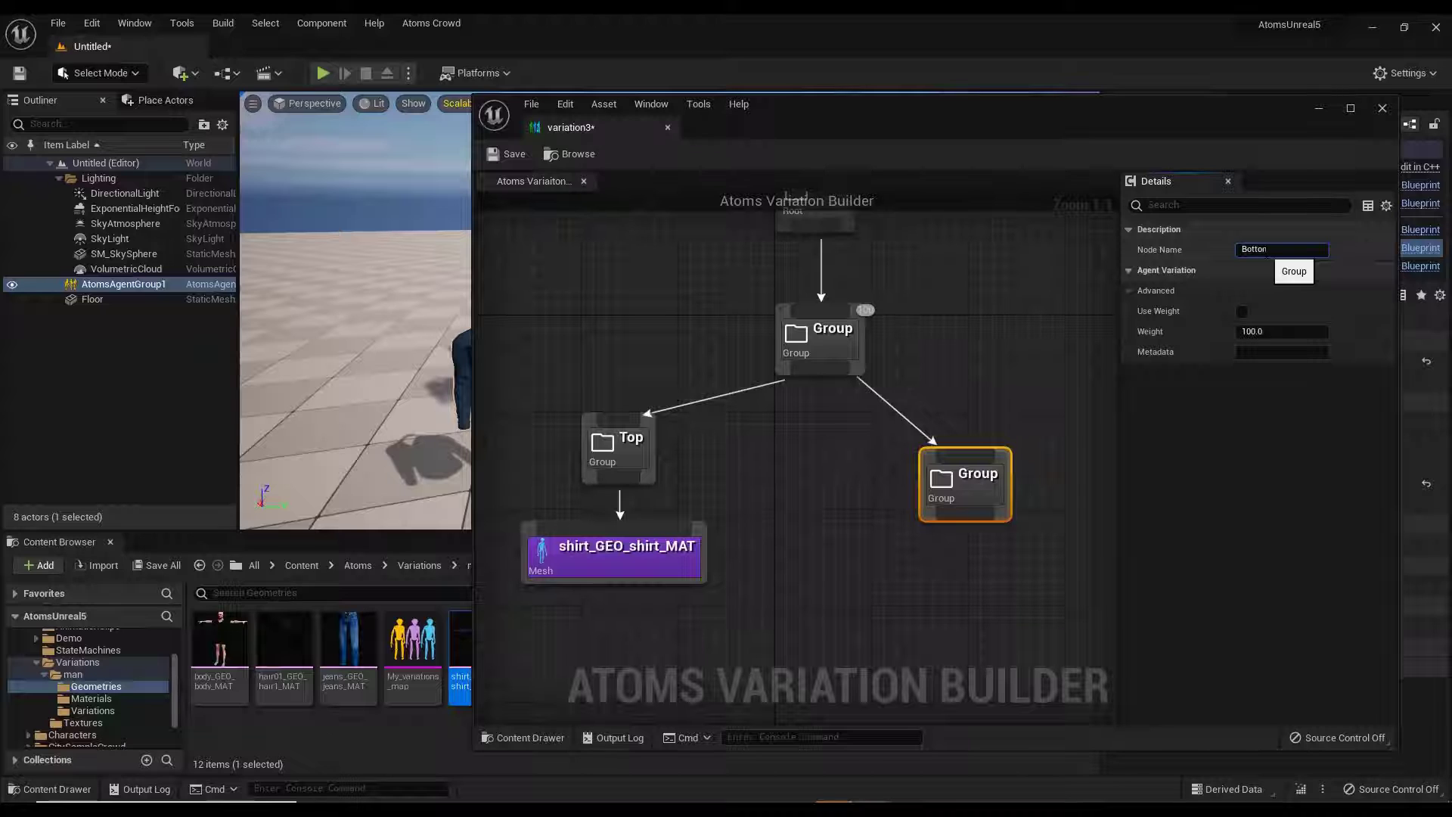
key(Return)
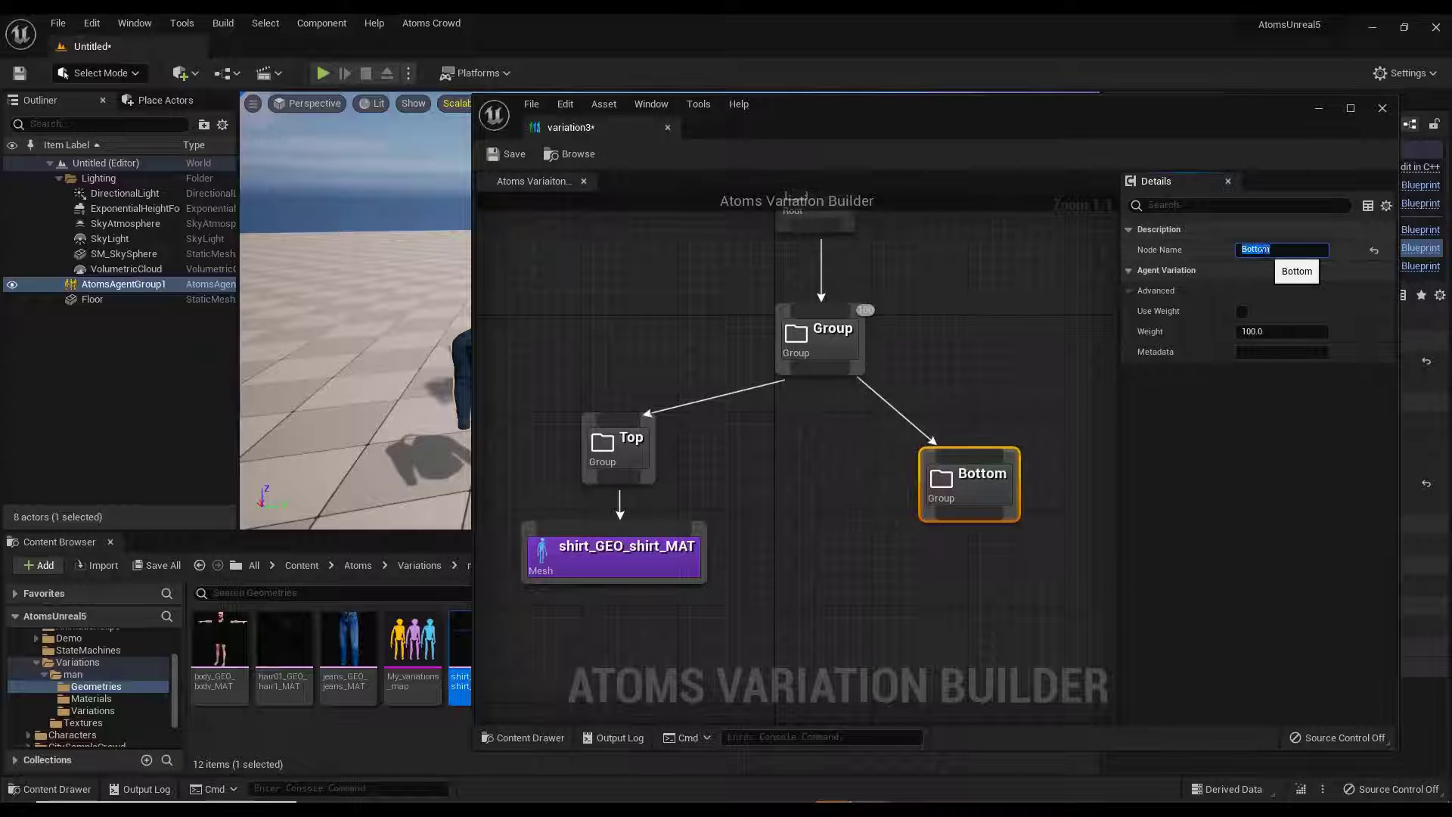
Move the Bottom group level with Top and add the trousers_GEO_trousers_MAT mesh connected beneath it.
drag(974, 119, 1083, 98)
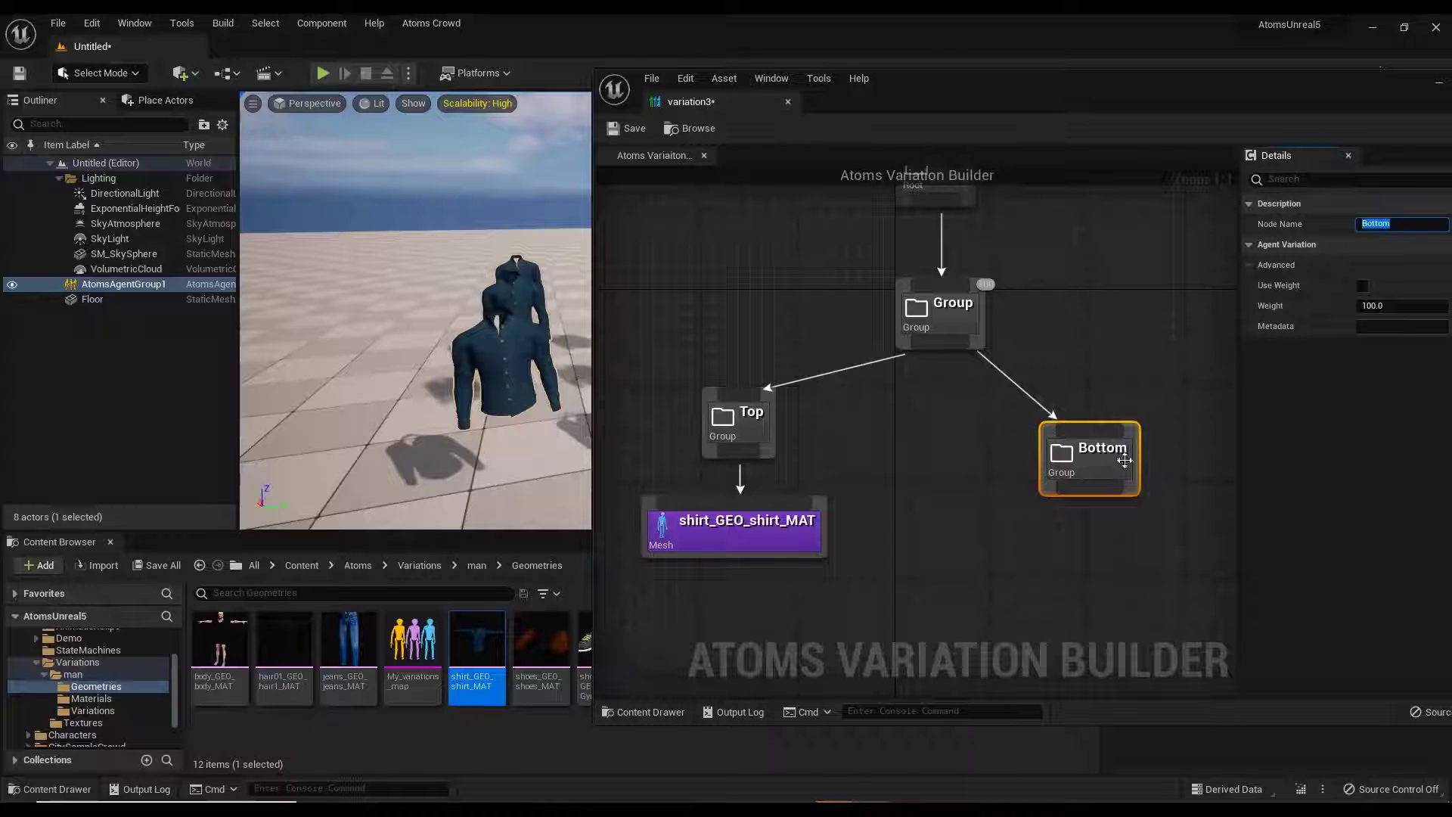
drag(1124, 460, 1124, 424)
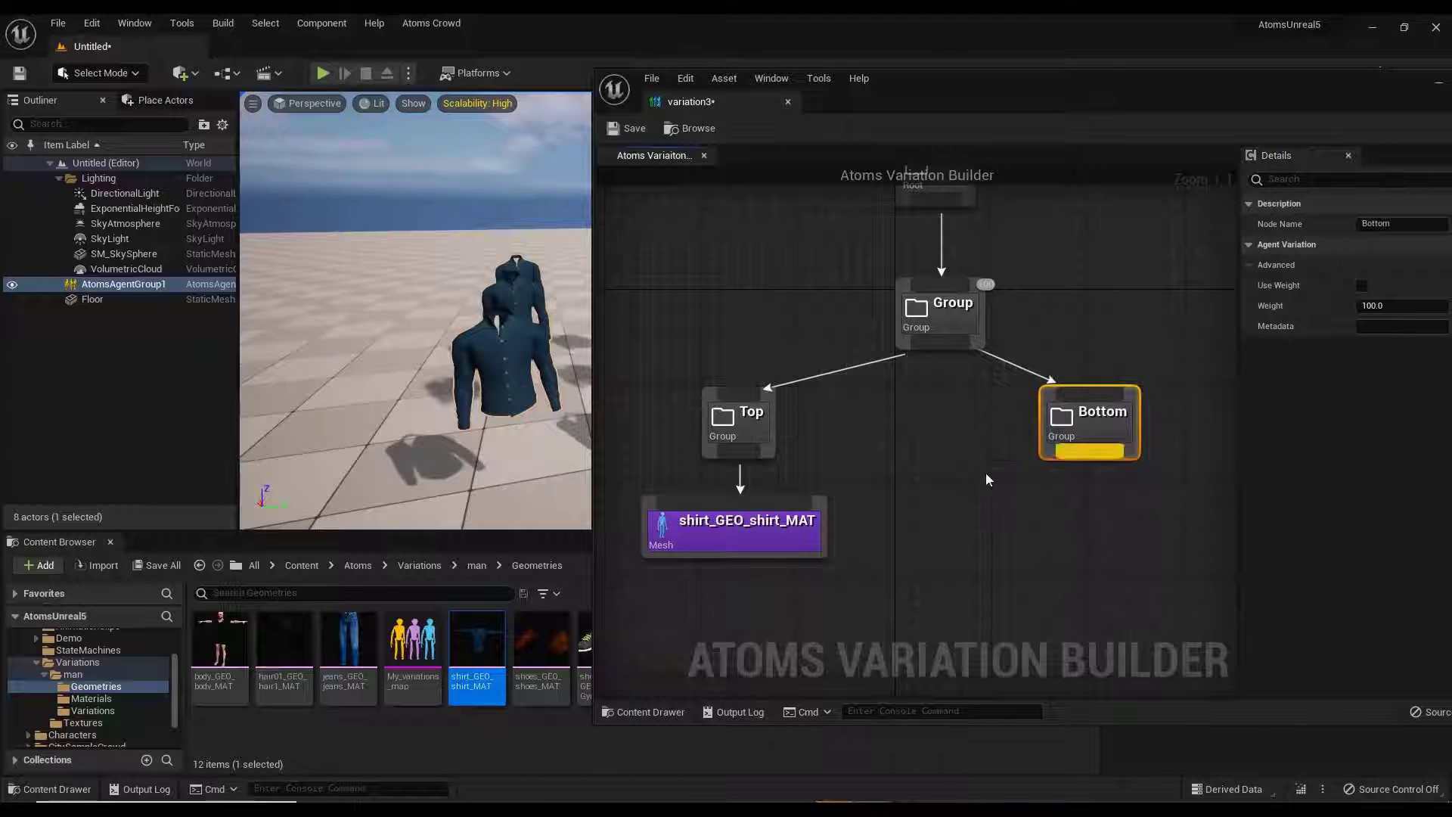
drag(1010, 88, 1164, 90)
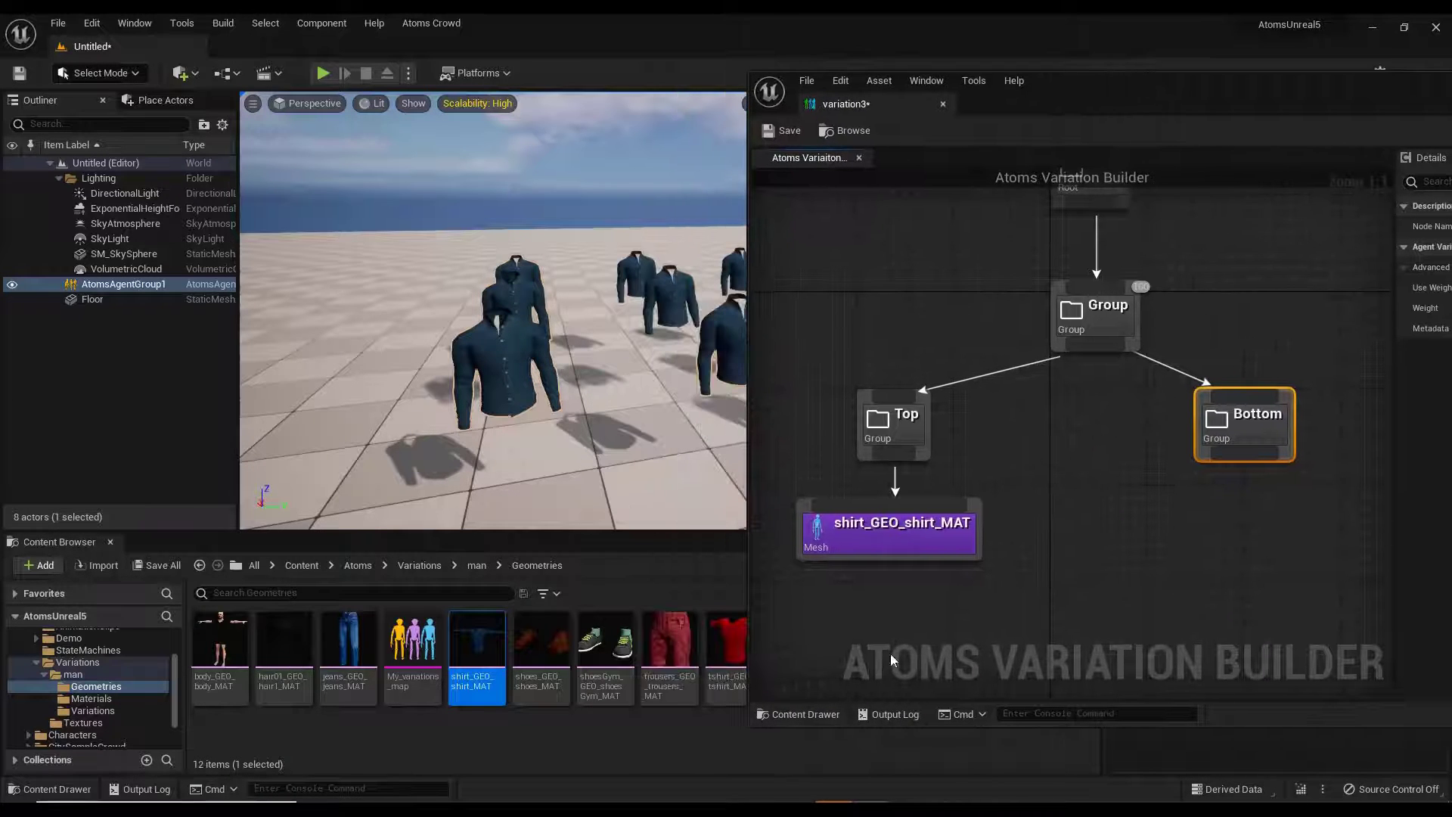
mouse_move(670, 654)
mouse_down()
mouse_move(1225, 577)
mouse_move(1260, 475)
mouse_move(1246, 517)
mouse_up()
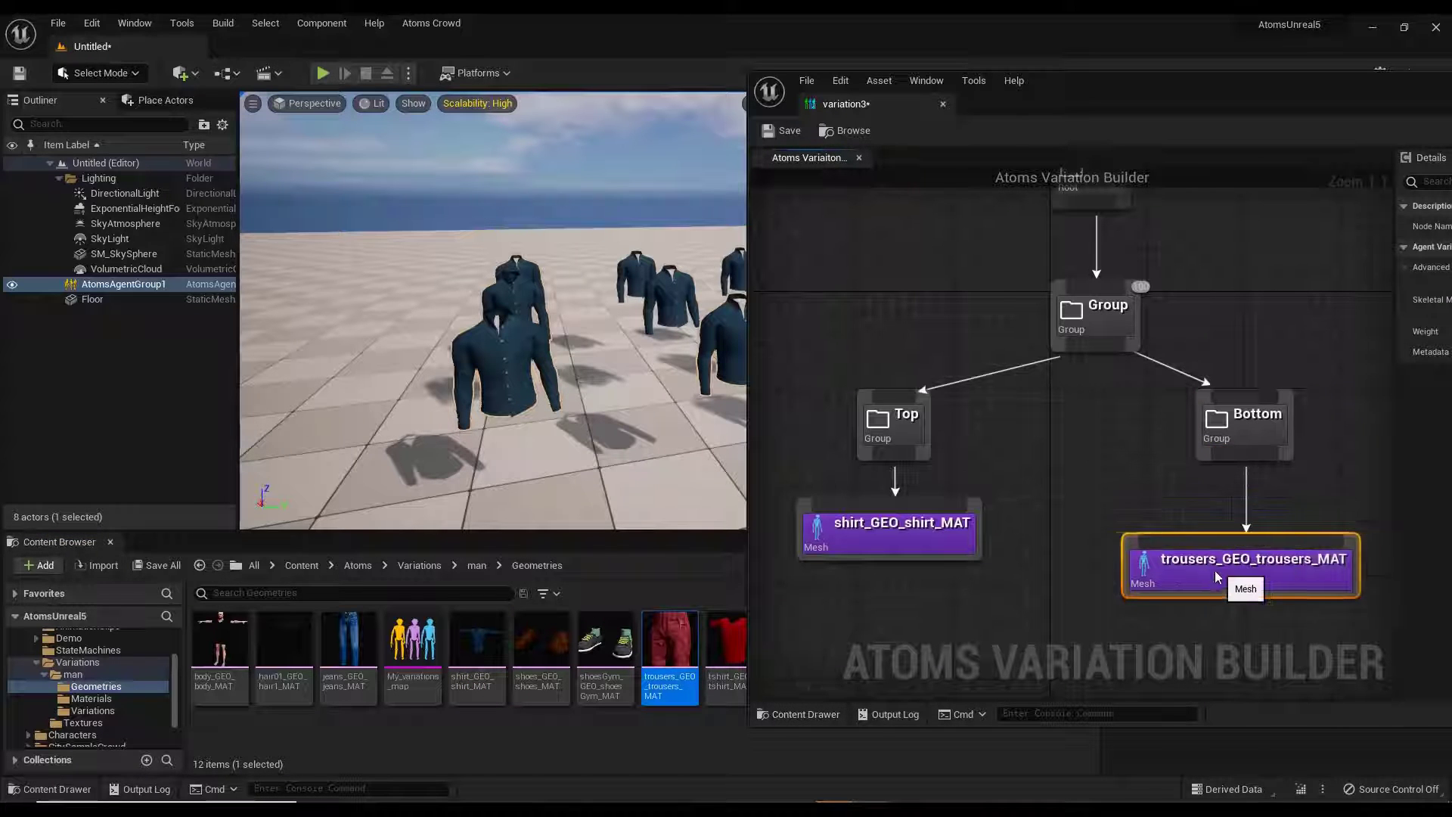
Add the body_GEO_body_MAT mesh to the graph, connect it directly to the main Group, and place it beside the shirt mesh.
right_drag(1037, 463, 1158, 462)
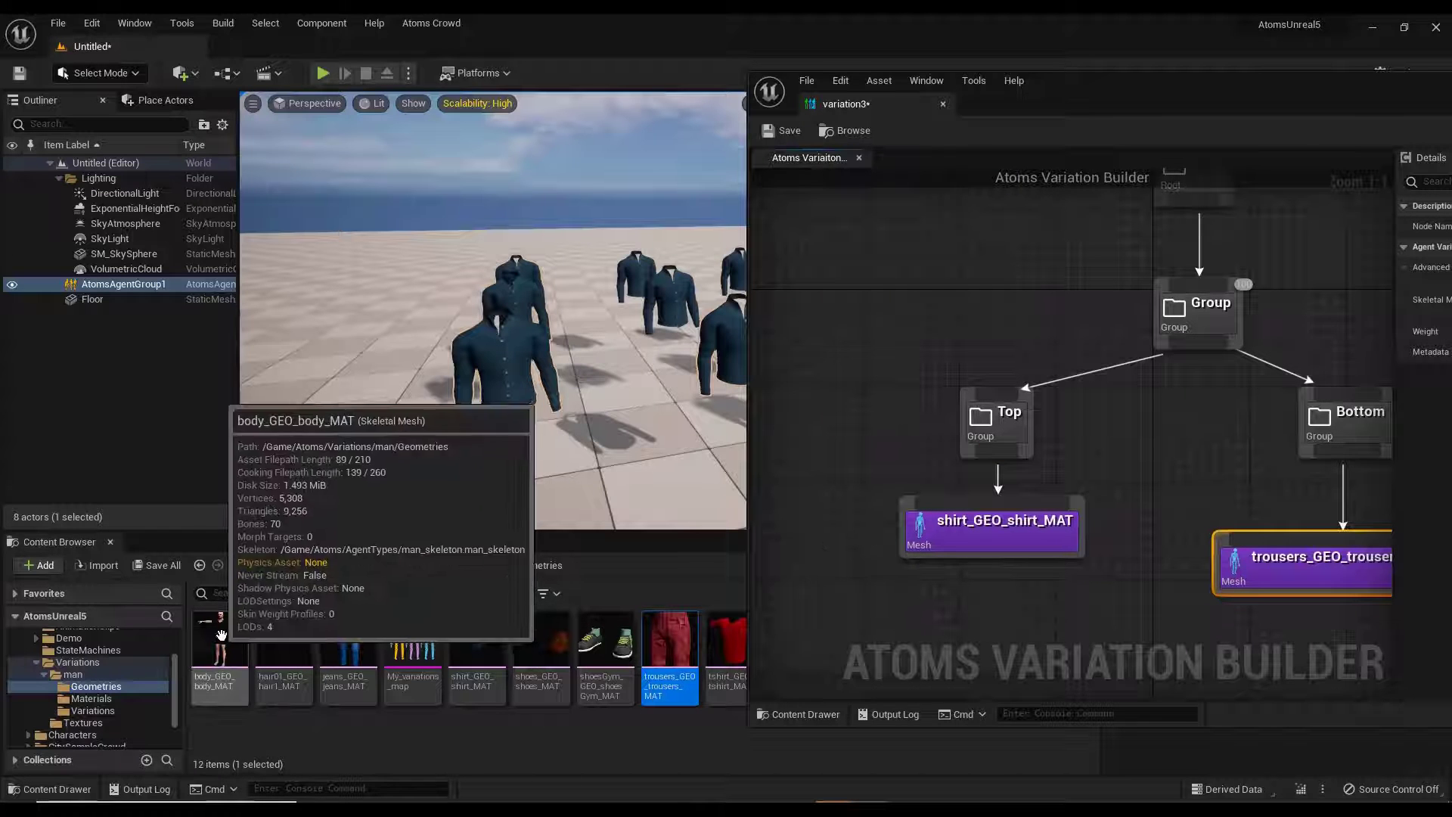
drag(221, 634, 809, 425)
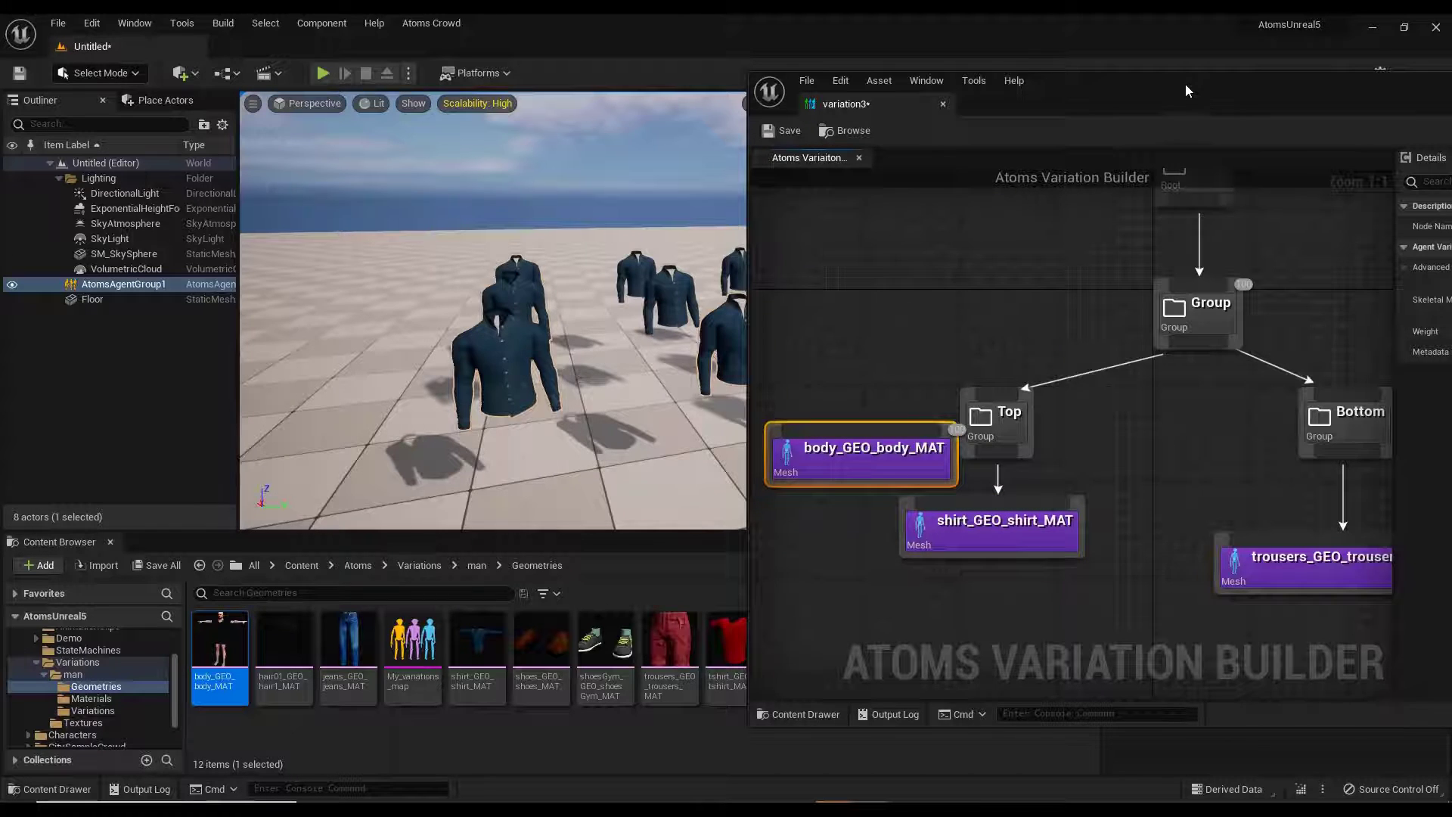
drag(1185, 85, 787, 79)
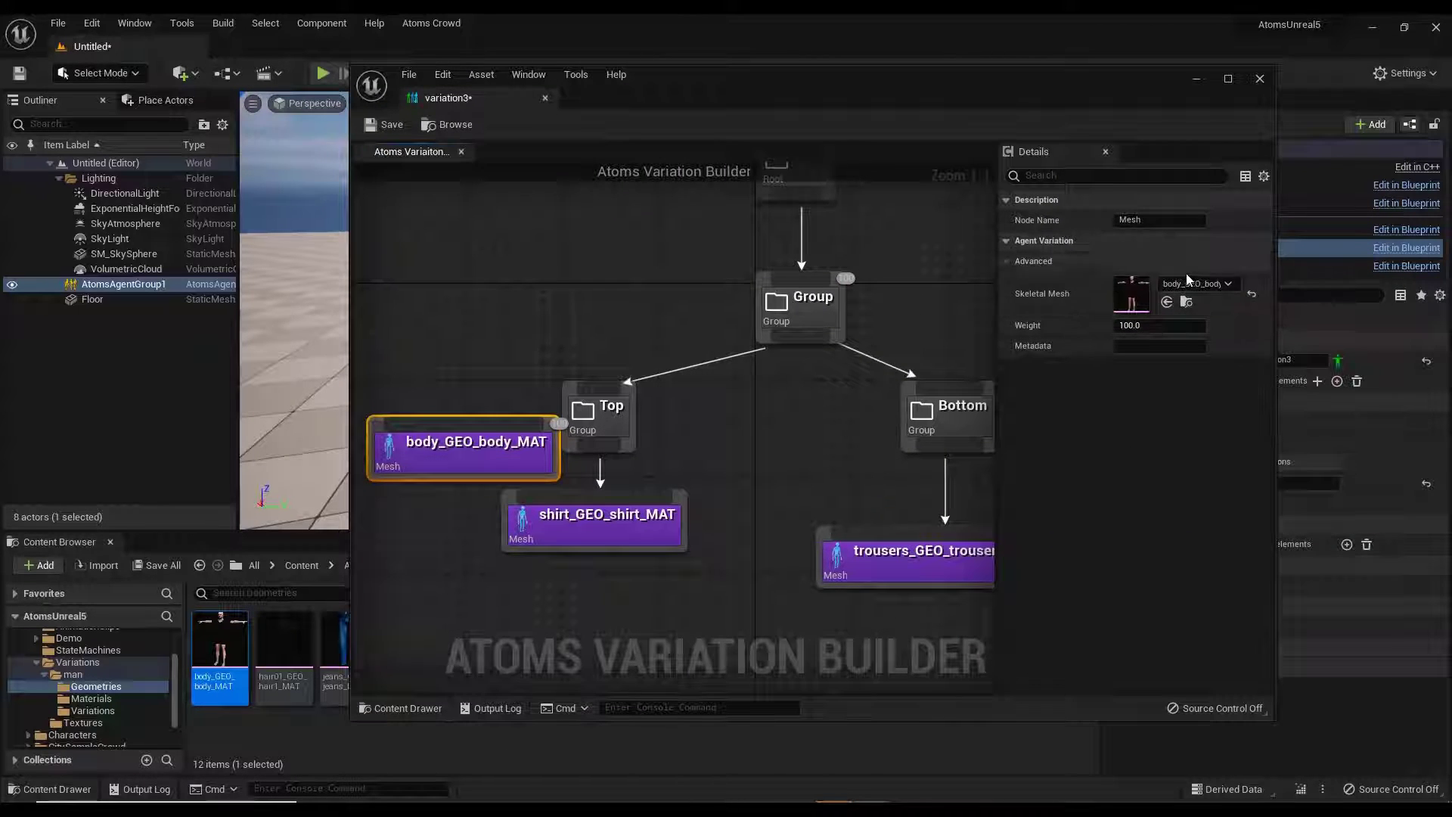
drag(807, 119, 1164, 136)
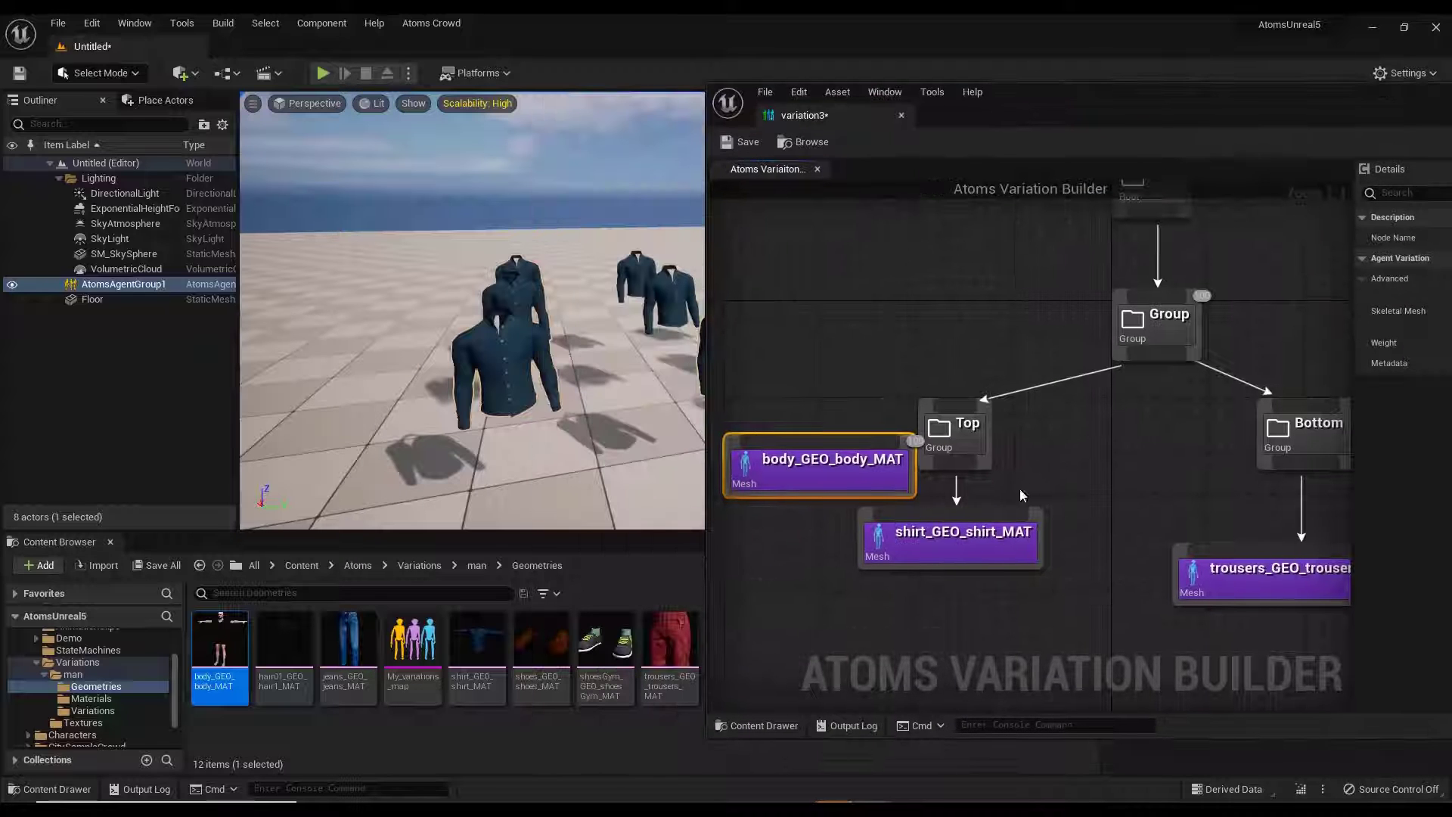
drag(833, 483, 785, 459)
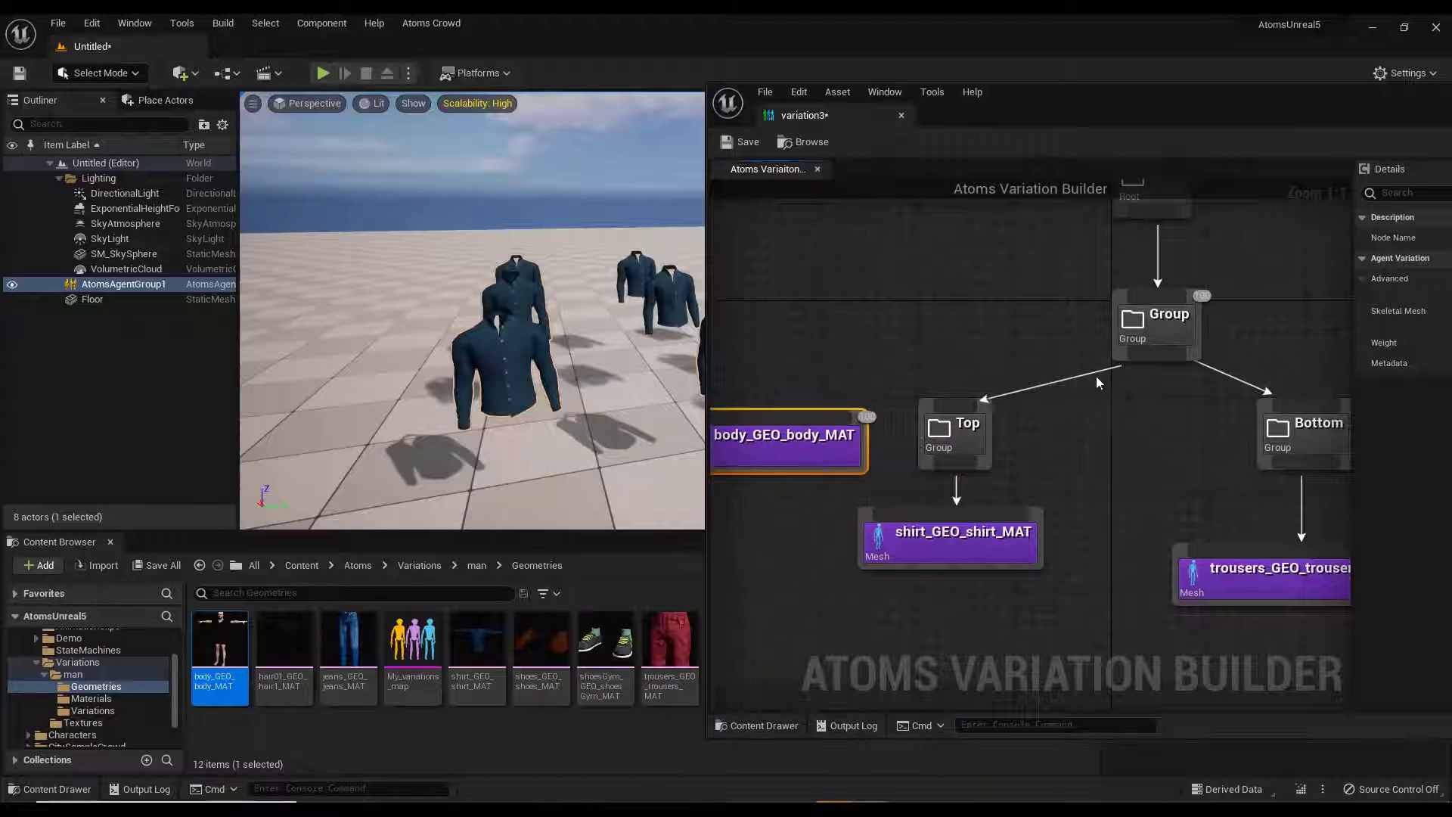
drag(1159, 361, 816, 414)
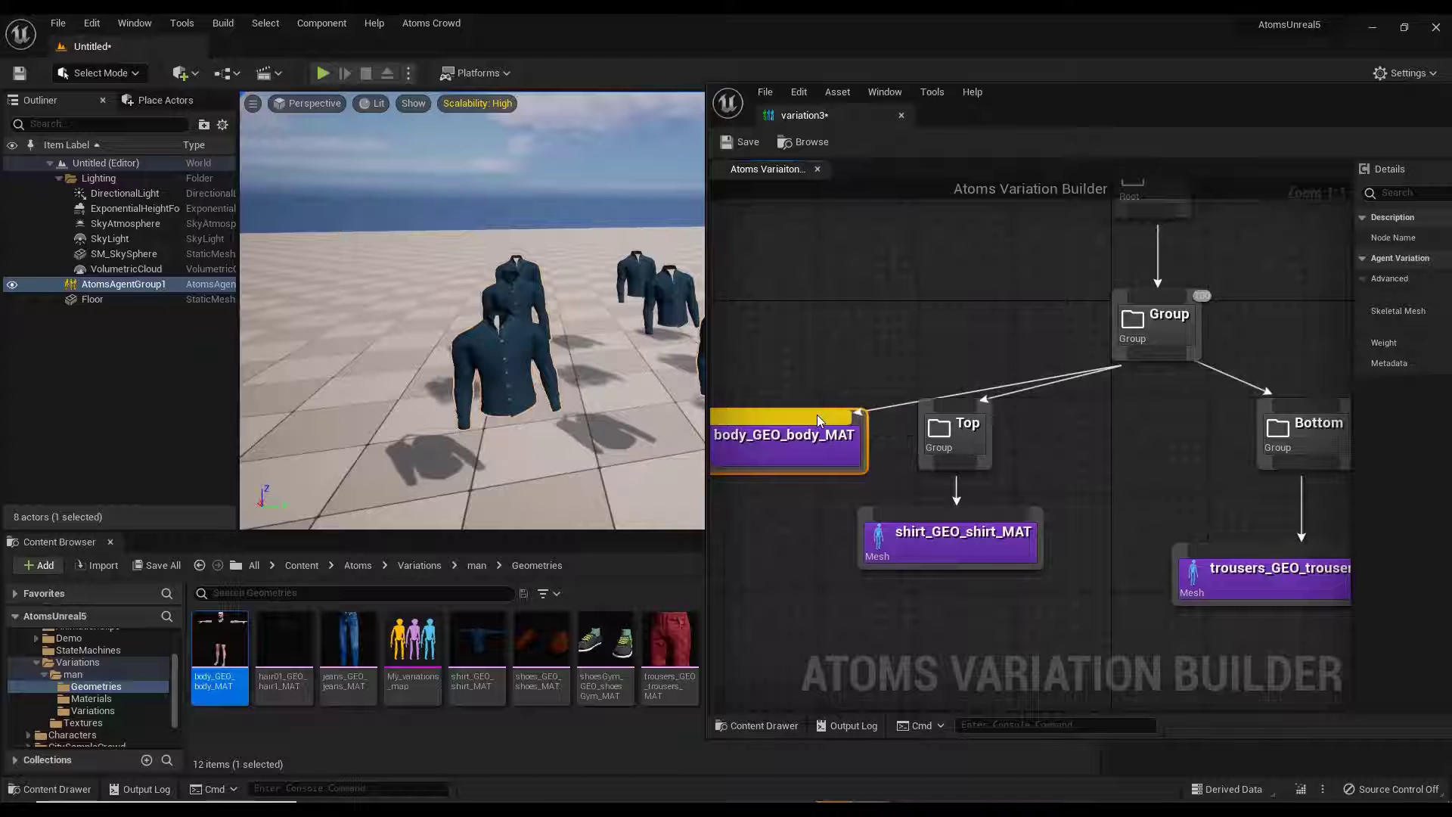
right_drag(787, 572, 882, 524)
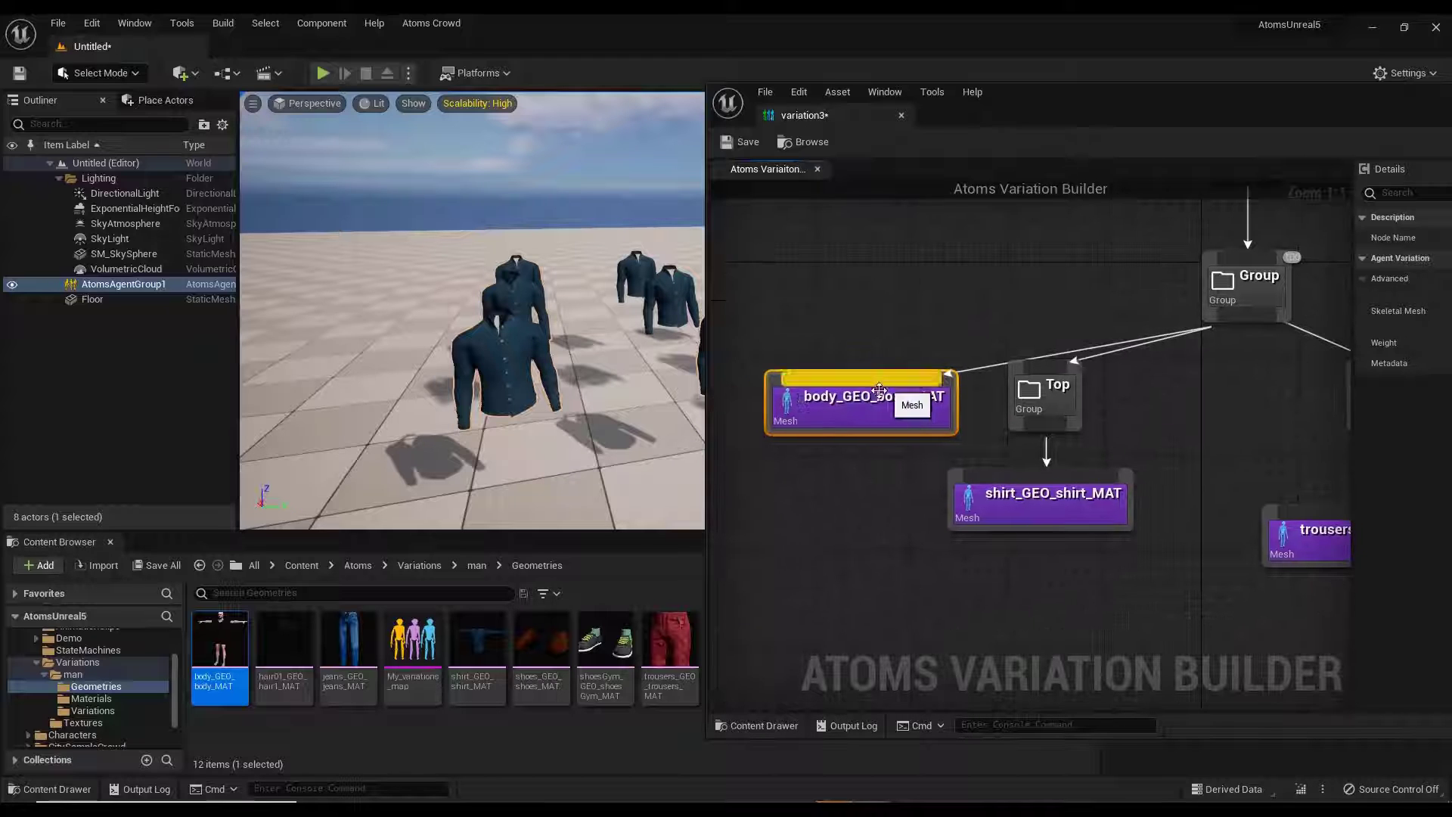
drag(867, 434, 839, 494)
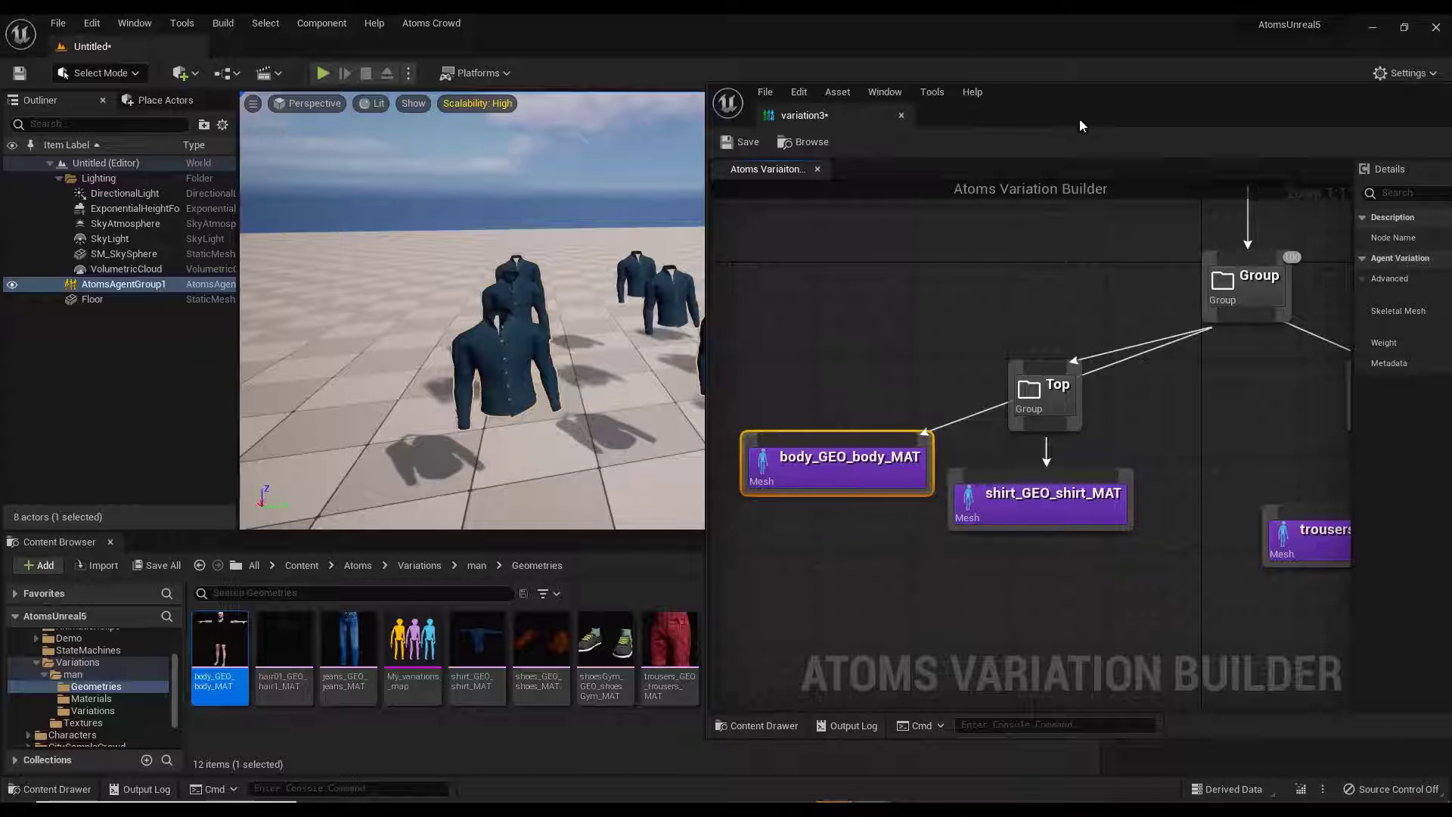
Add the hair01_GEO_hair1_MAT mesh connected directly to the main Group and save variation3.
drag(1080, 126, 1032, 124)
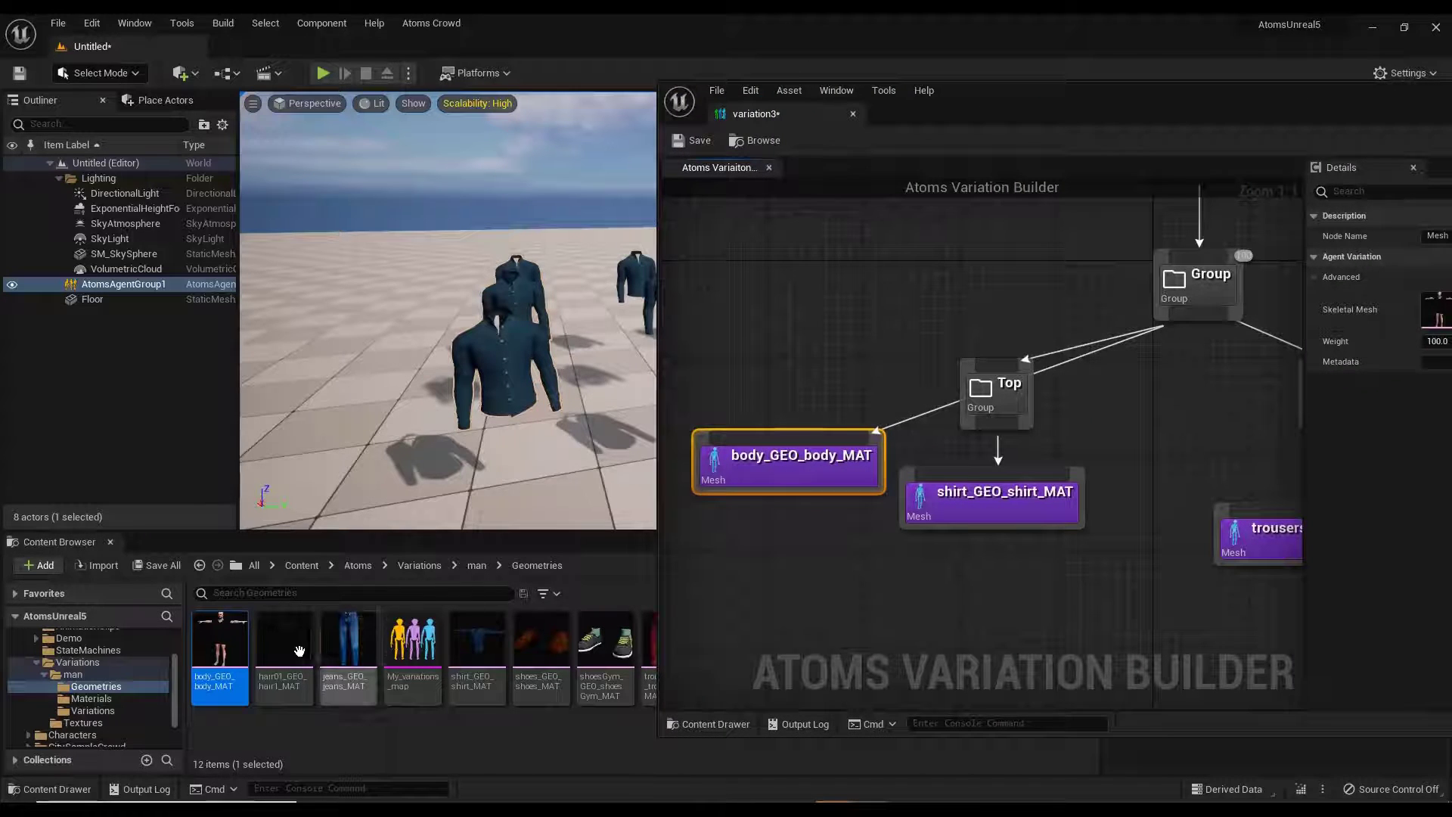
drag(299, 652, 703, 357)
drag(1198, 315, 764, 367)
click(697, 142)
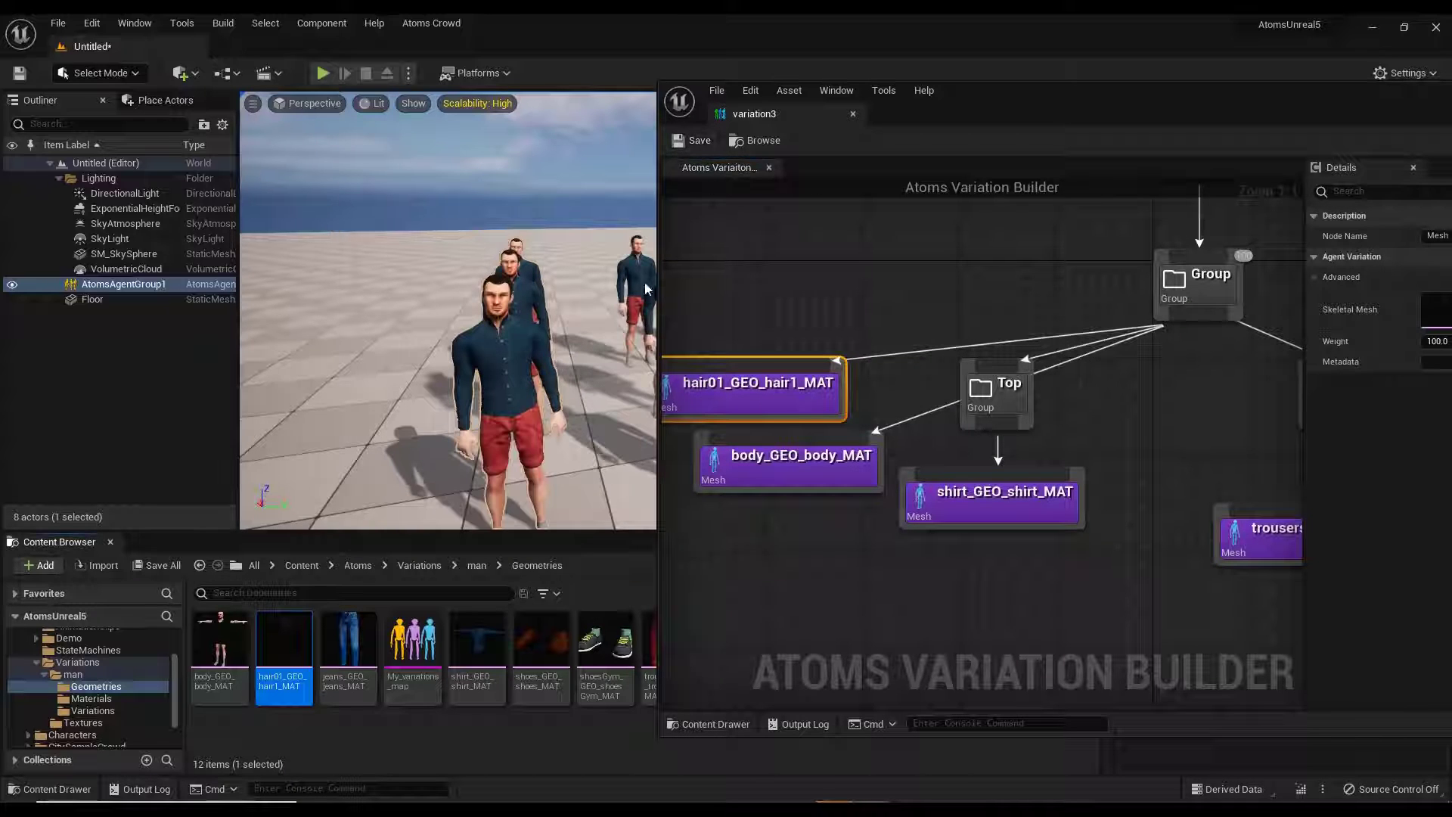
Review the hair, body, shirt and trousers mesh nodes in the graph against the agents in the viewport.
drag(990, 100, 1182, 110)
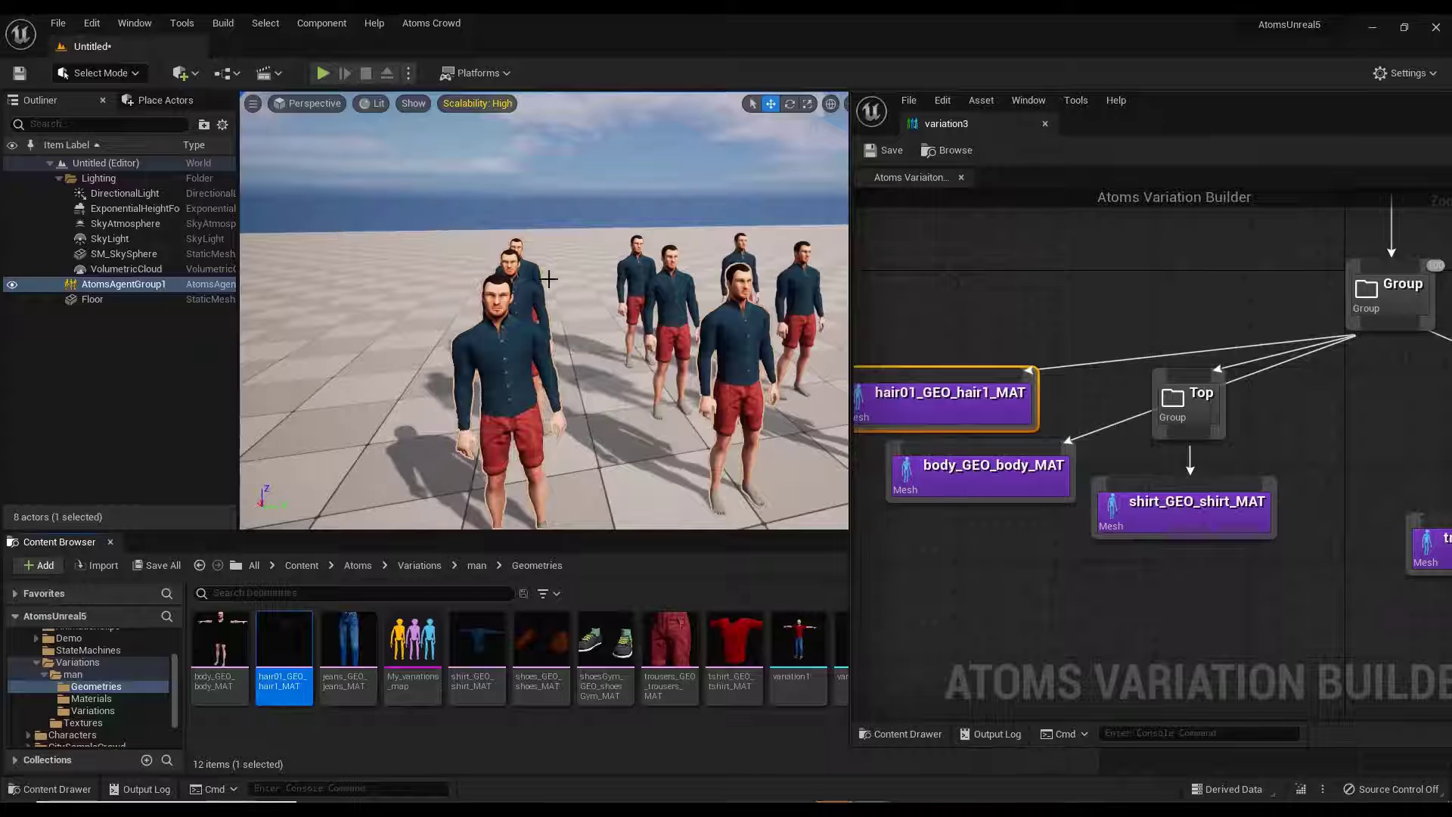
mouse_move(1144, 307)
right_down()
mouse_move(1046, 374)
mouse_move(1160, 330)
right_up()
drag(973, 422, 936, 422)
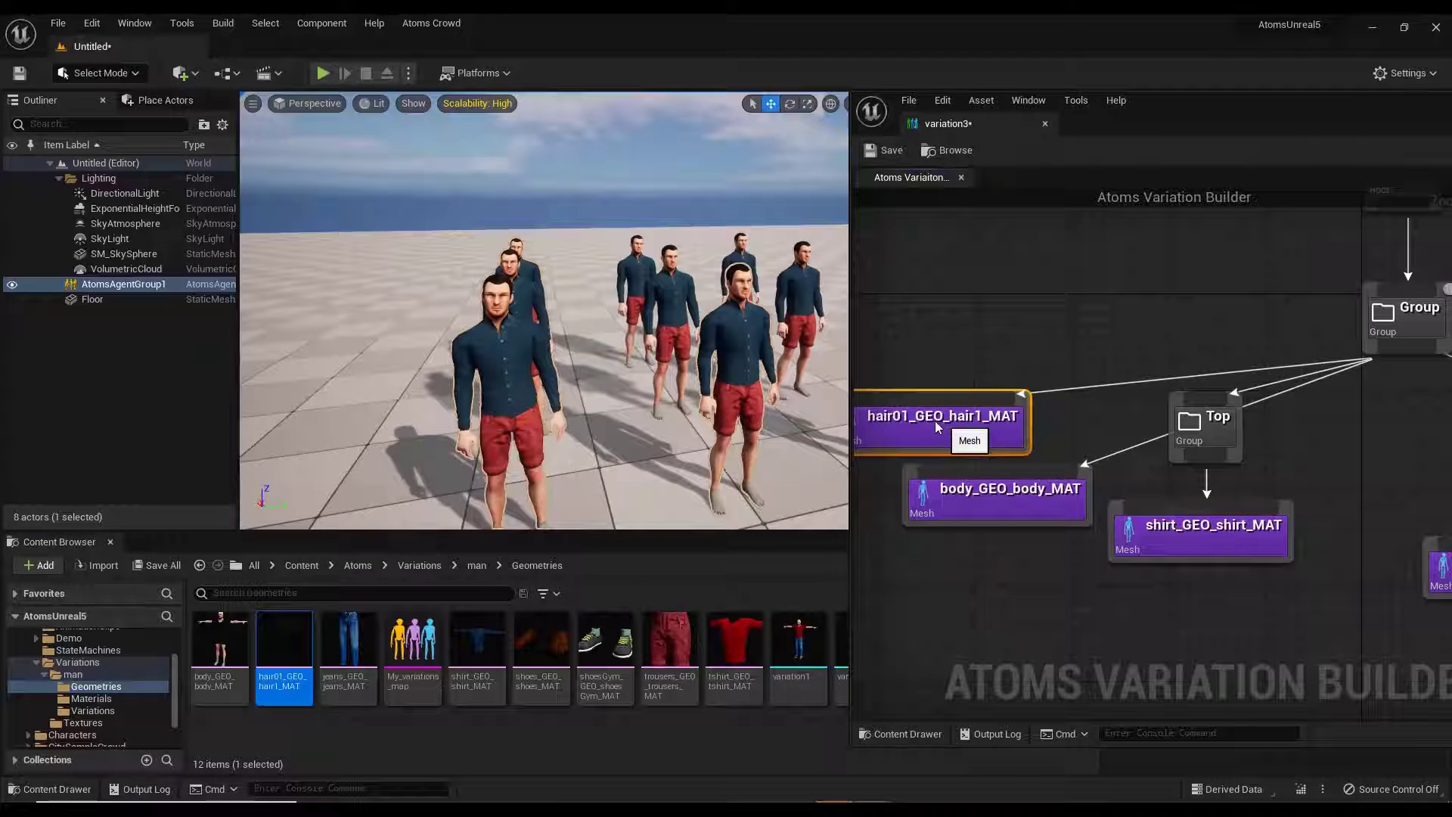
click(1006, 495)
right_drag(1219, 412, 1067, 333)
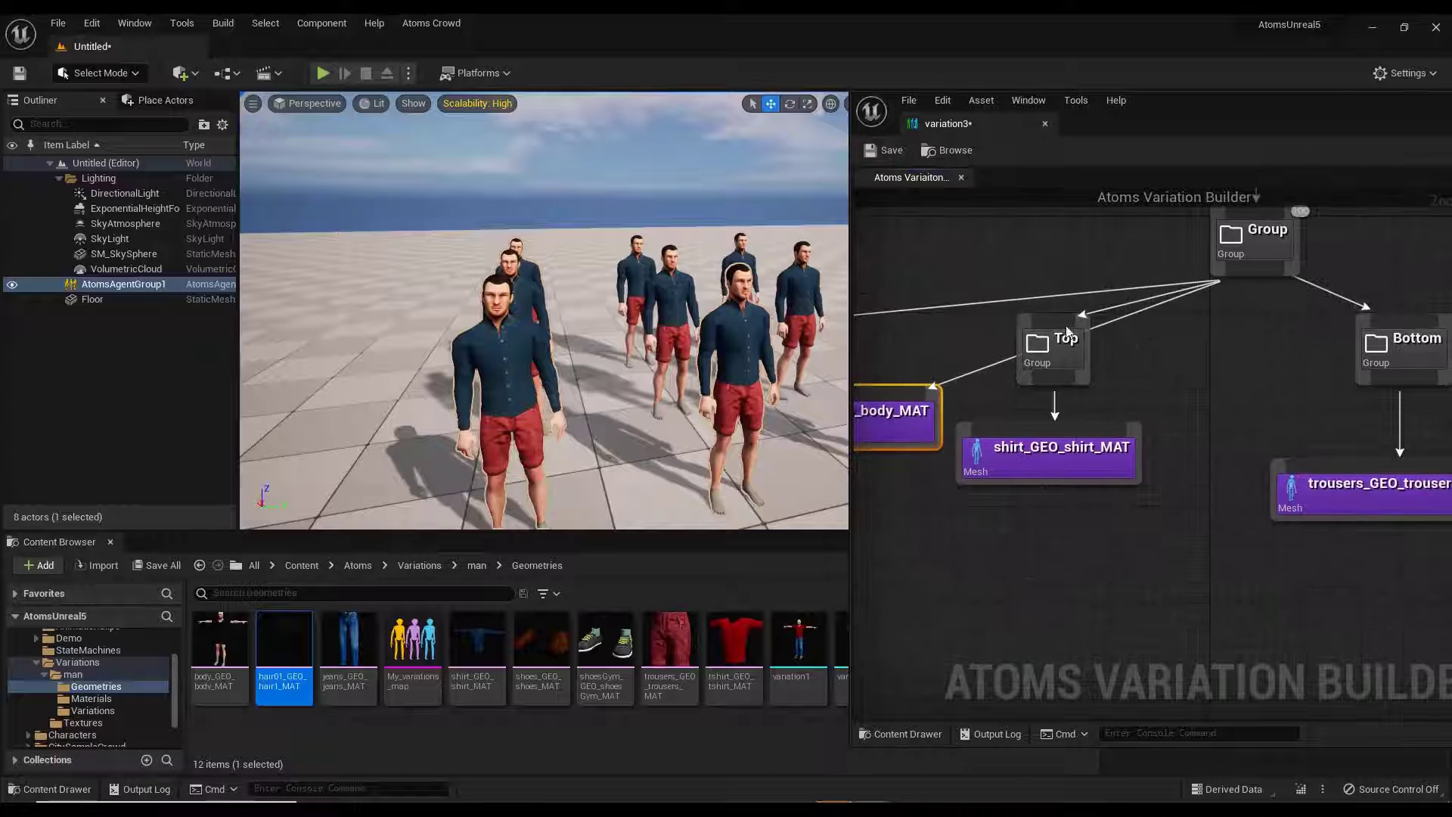
click(1070, 475)
right_drag(1306, 542, 1161, 533)
click(1255, 491)
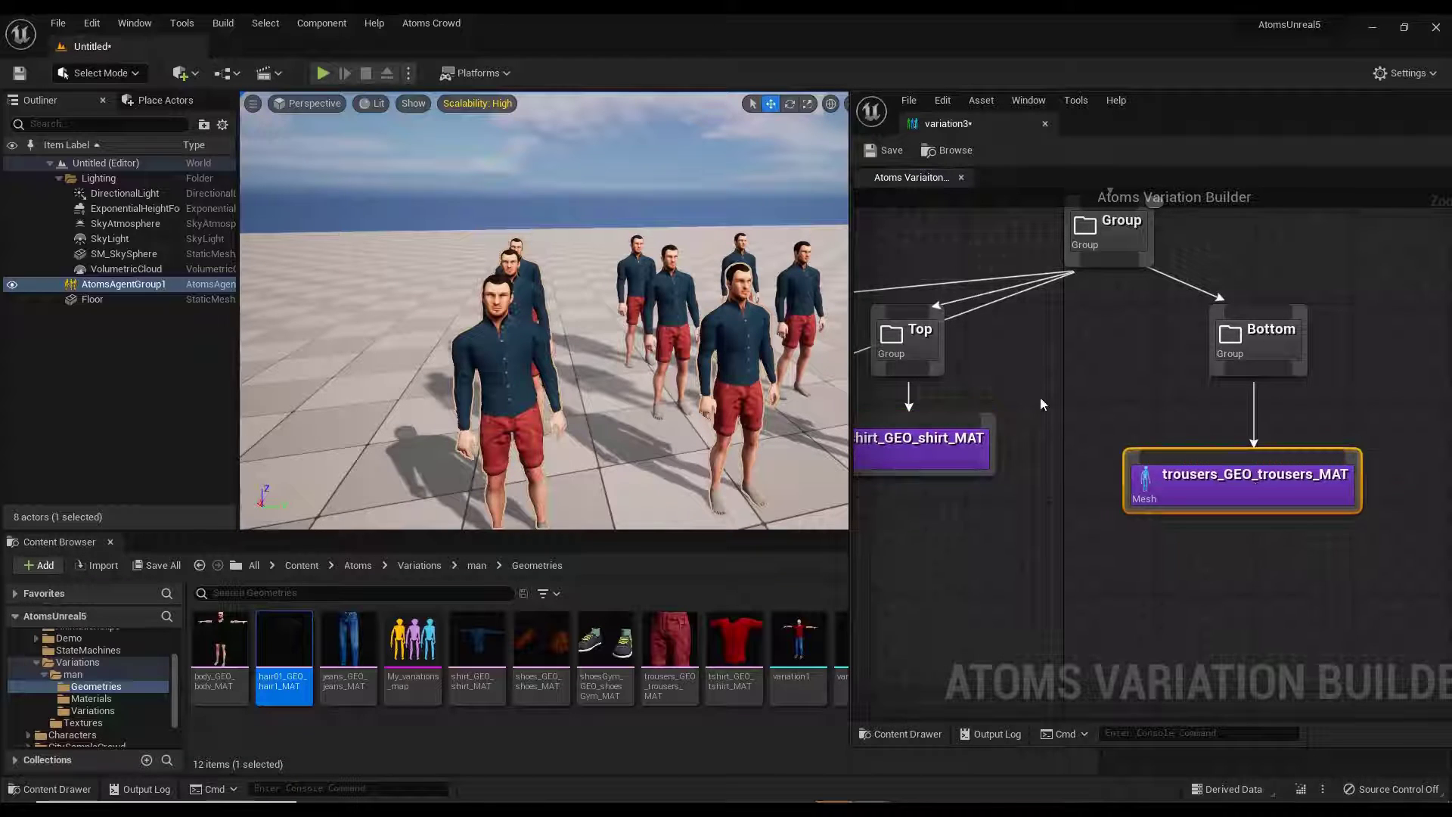
Move the Top and Bottom groups together with their mesh nodes lower beneath the main Group.
right_drag(1043, 402, 1096, 384)
drag(1397, 555, 1005, 448)
click(1118, 440)
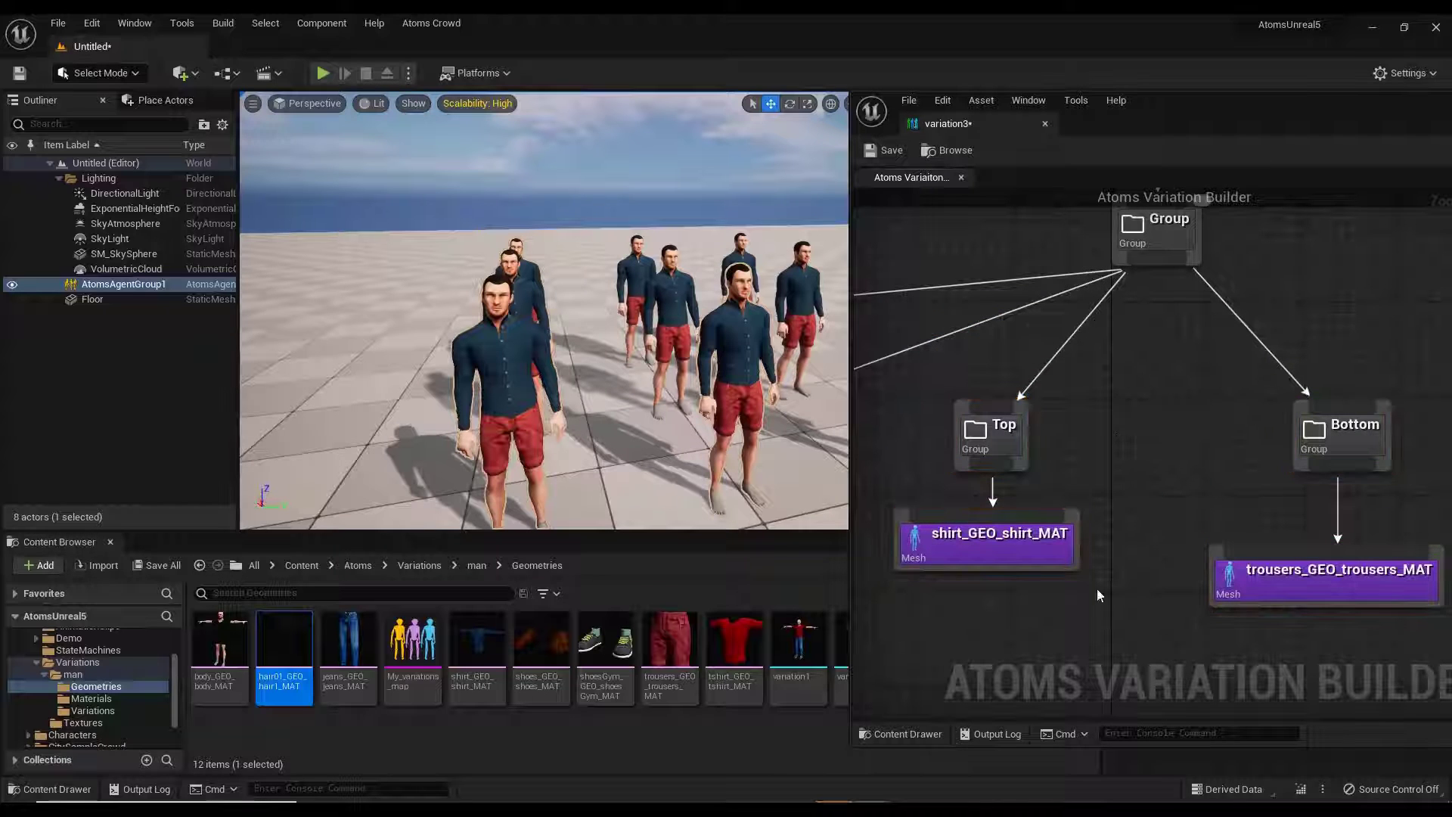
Add the tshirt_GEO_tshirt_MAT mesh beside the shirt mesh, connected beneath the Top group, and save variation3.
right_drag(1095, 593, 1091, 546)
drag(1096, 498, 975, 539)
drag(735, 660, 1107, 523)
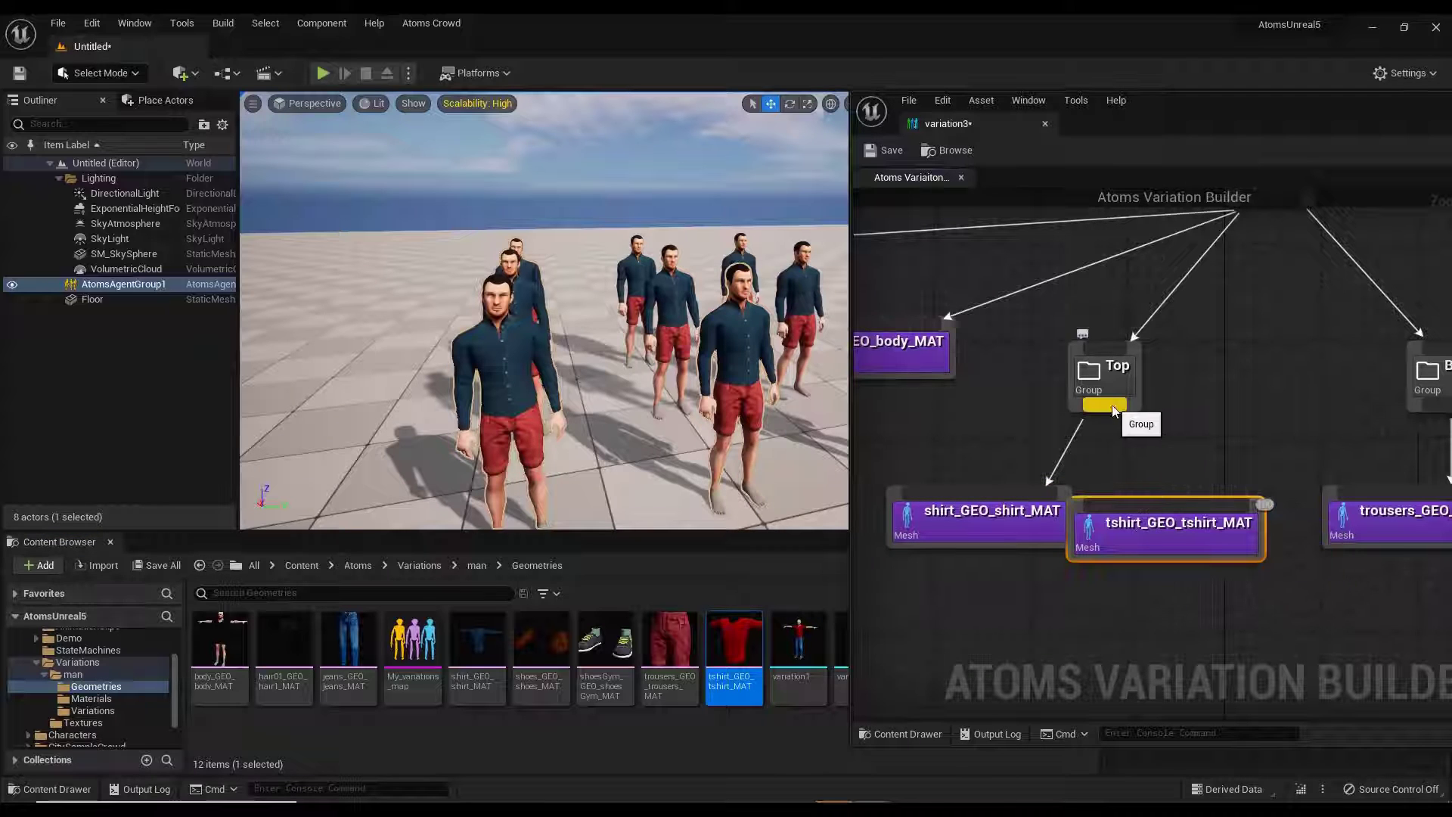
drag(1109, 397, 1173, 527)
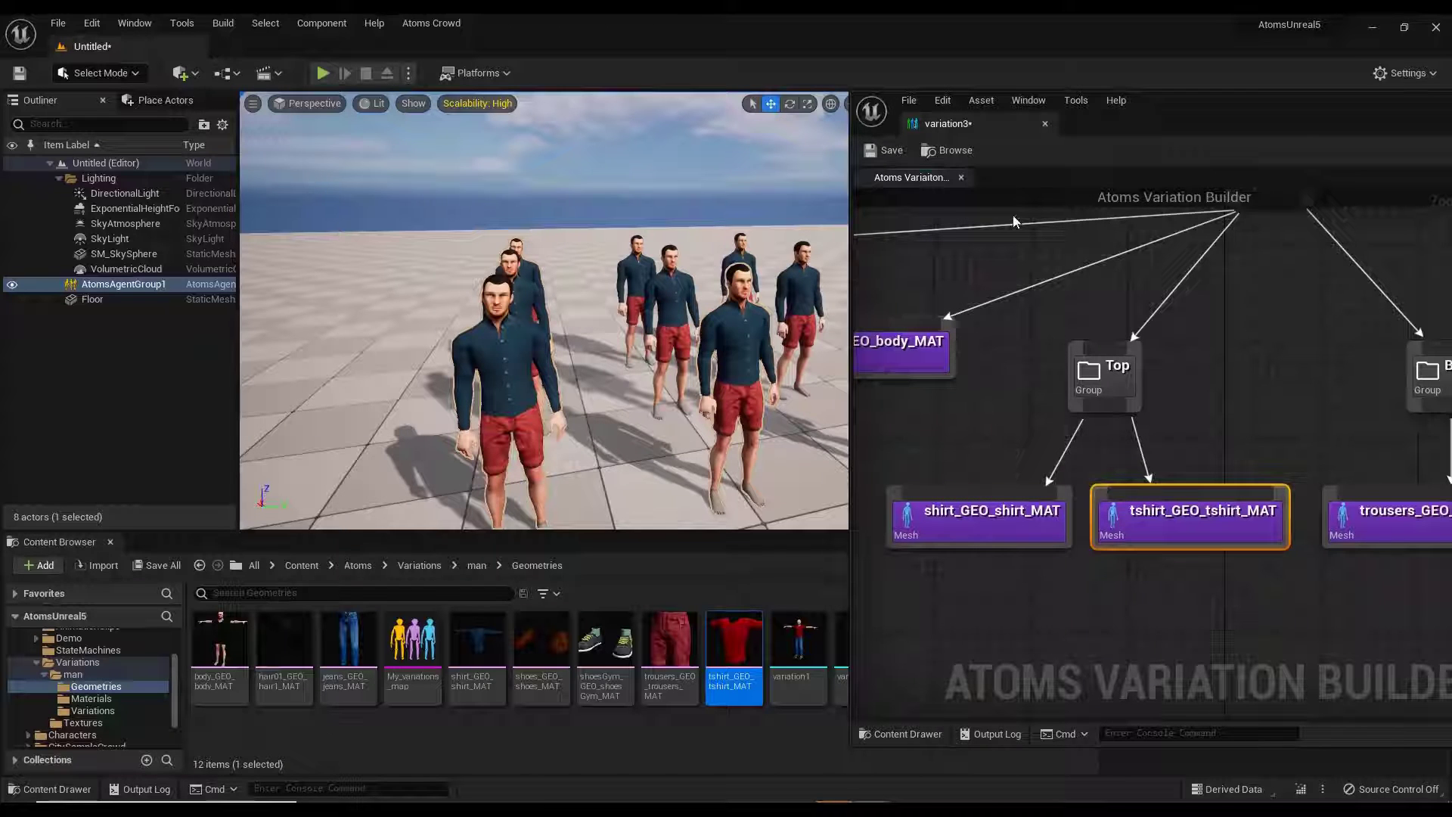
click(889, 151)
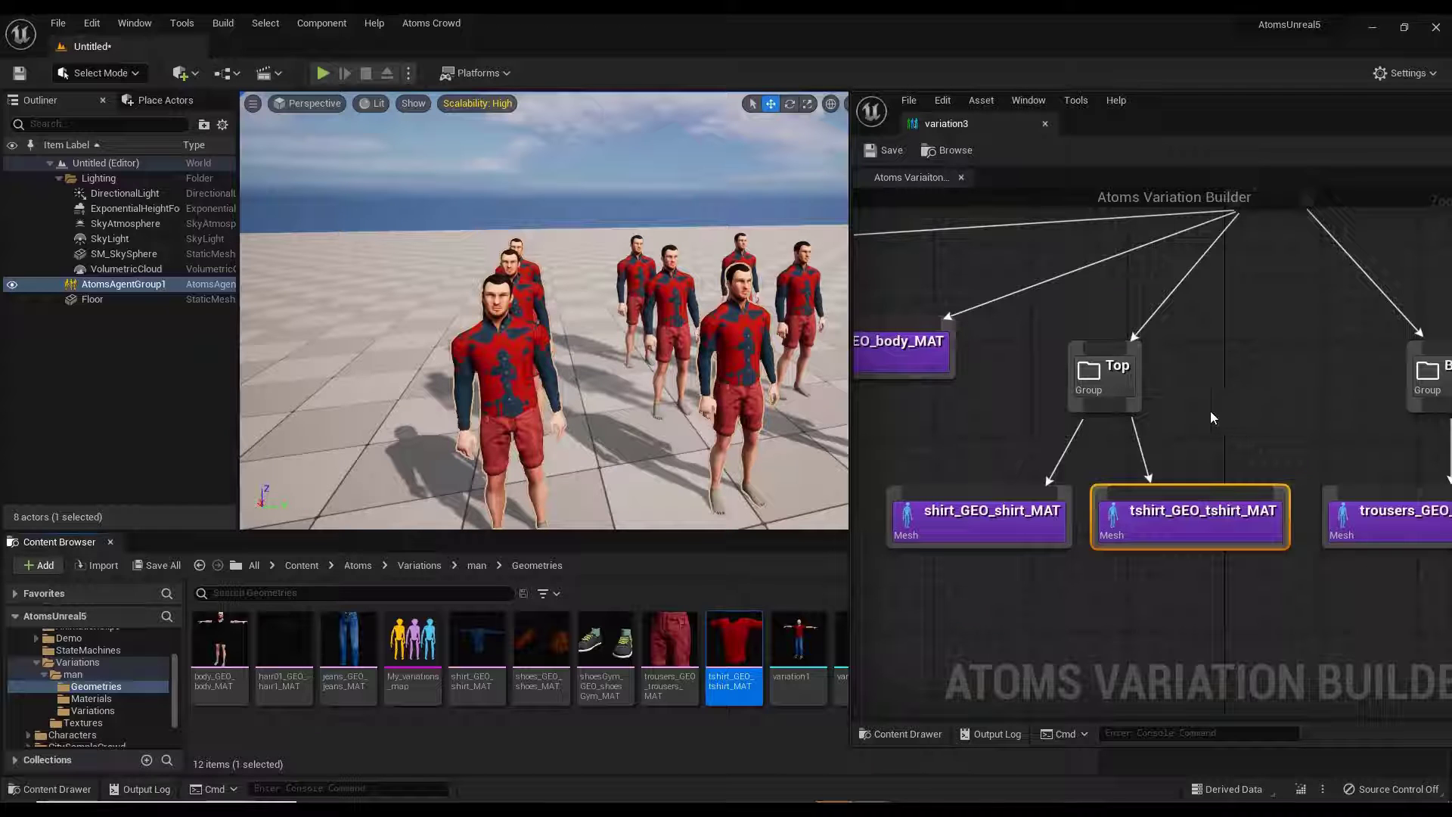
Enable Use Weight on the Top group in the variation graph.
click(1104, 386)
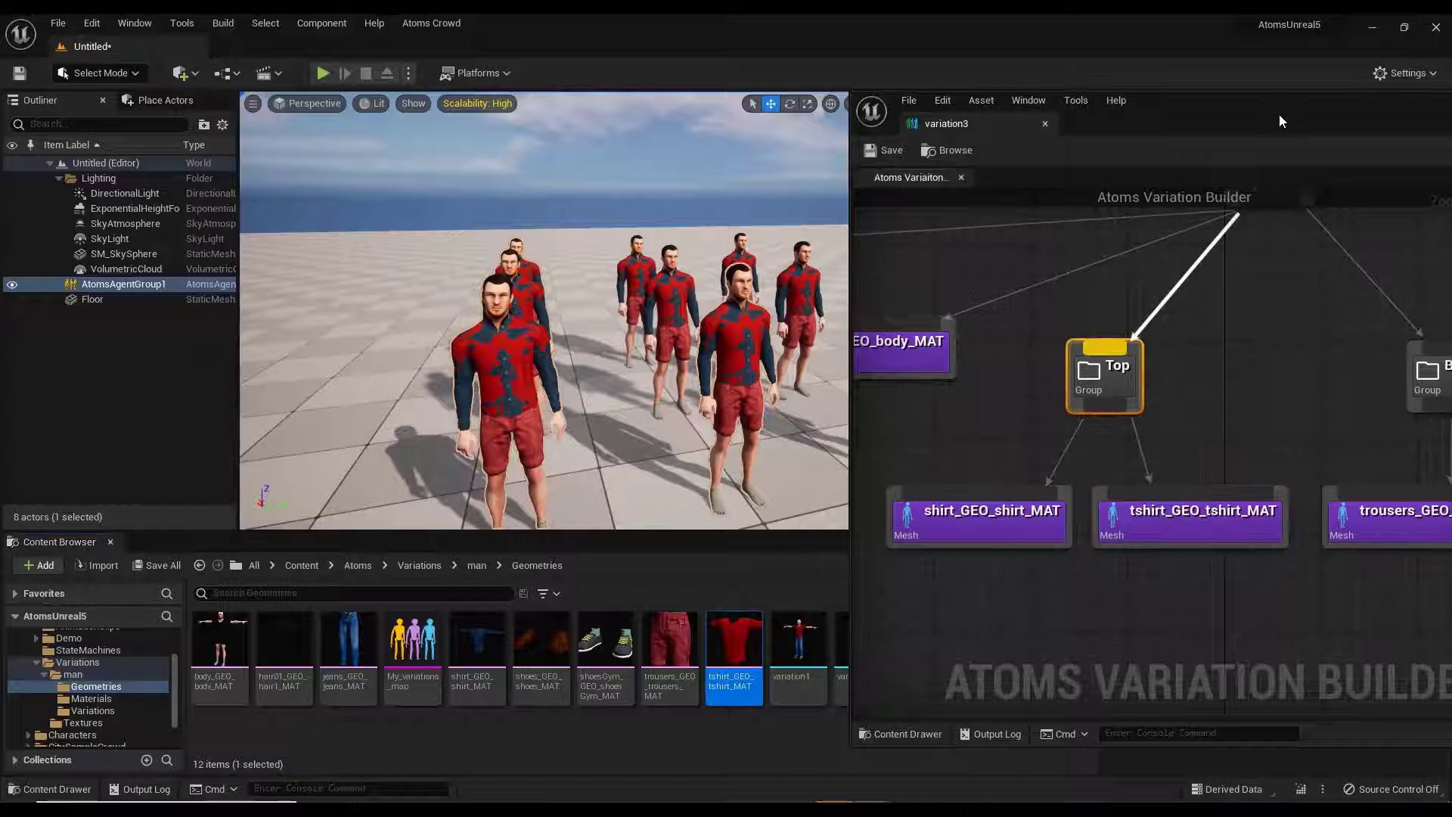
drag(1278, 115, 796, 132)
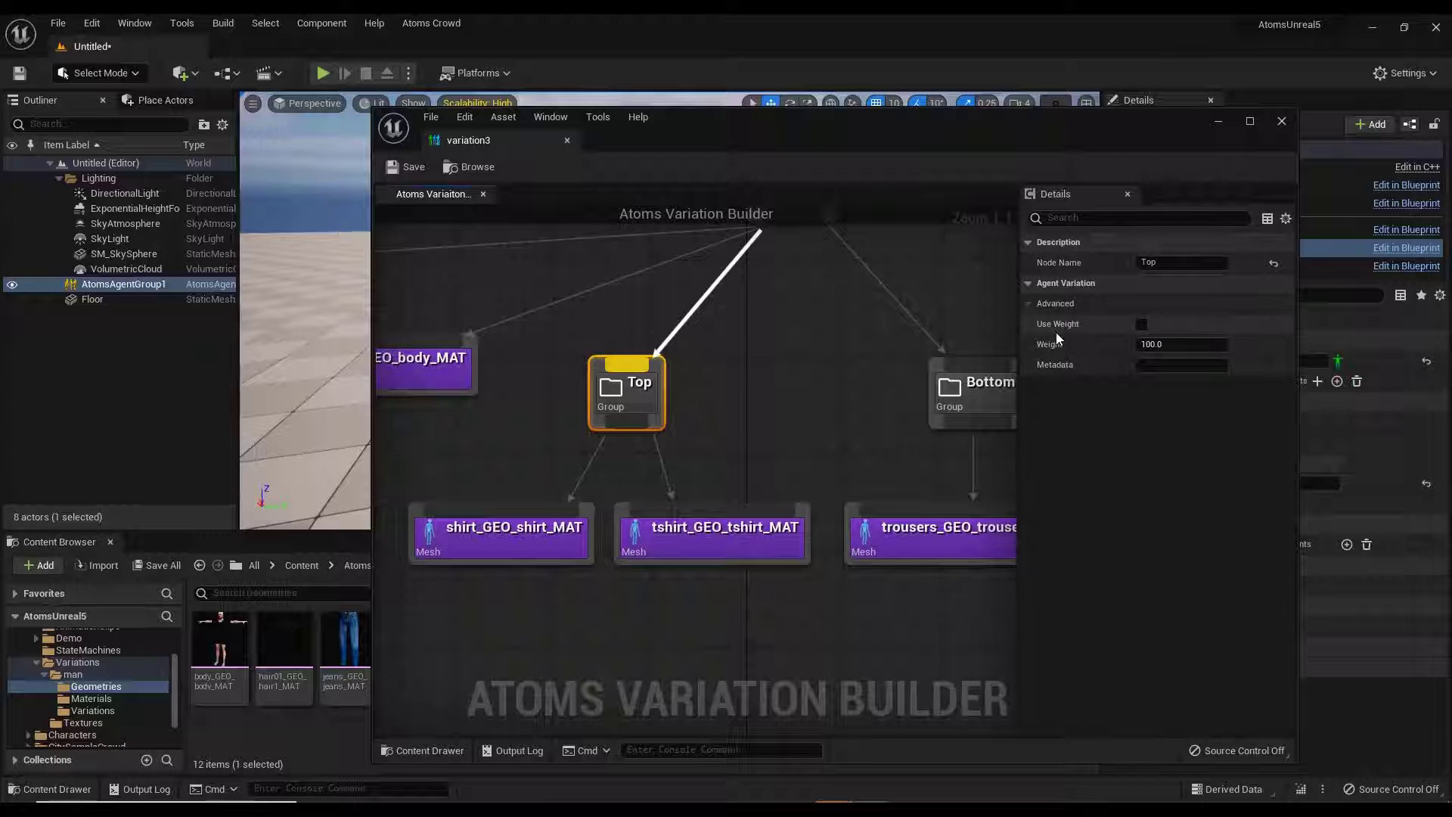
click(1142, 328)
drag(937, 136, 1091, 105)
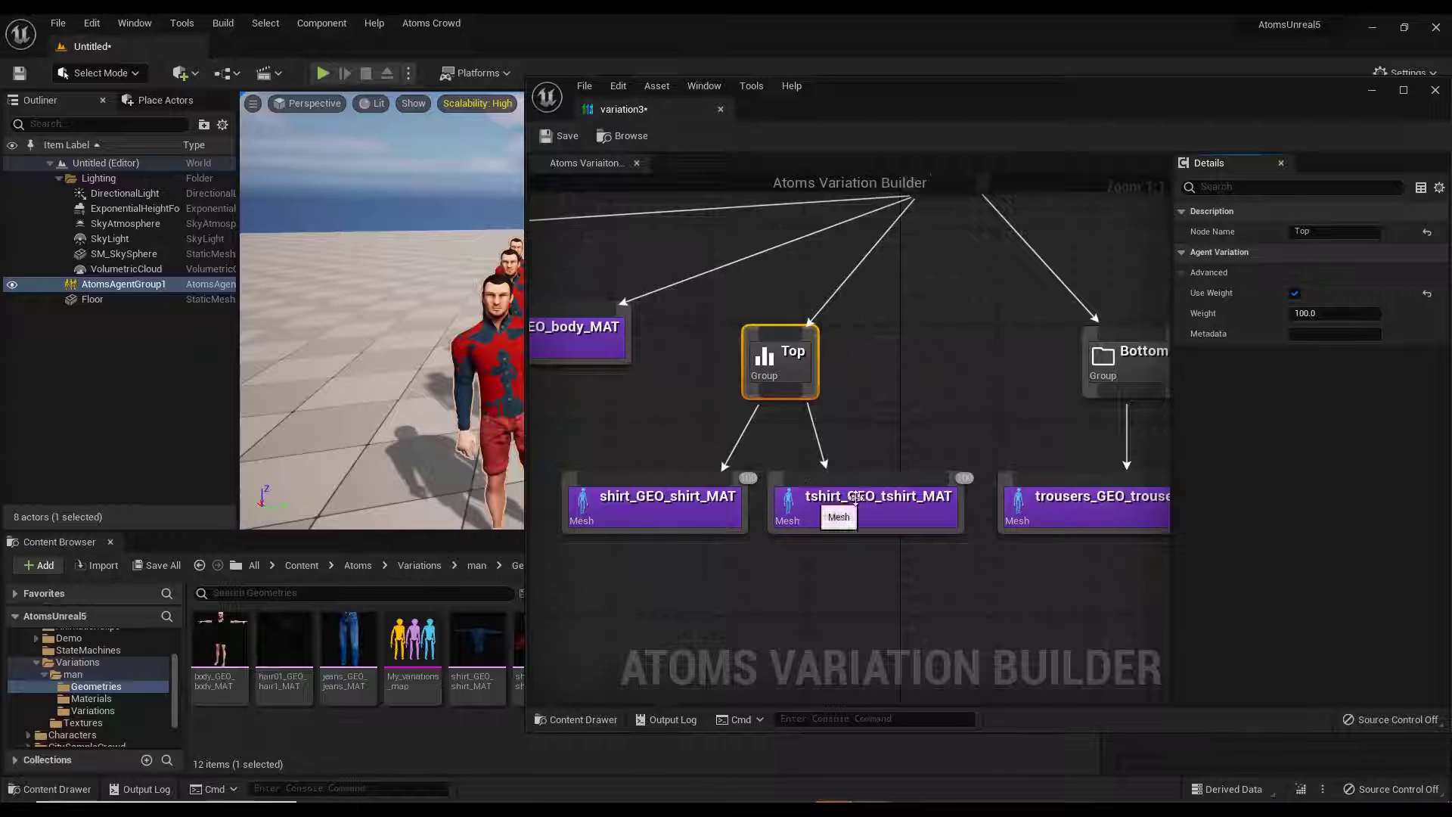
Set the shirt_GEO_shirt_MAT mesh's weight to 50, check the tshirt mesh's settings, and save variation3.
click(625, 515)
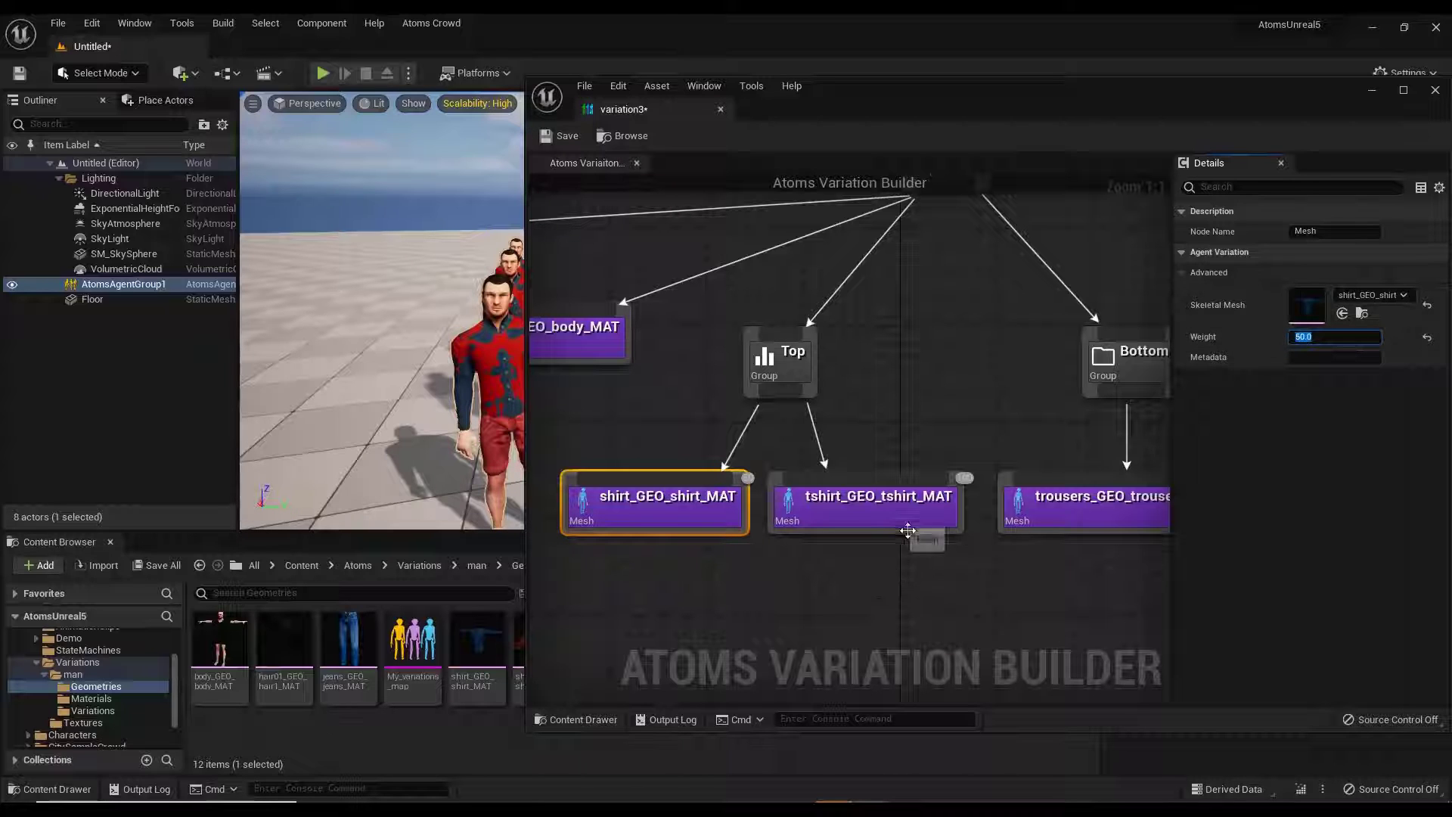
click(850, 507)
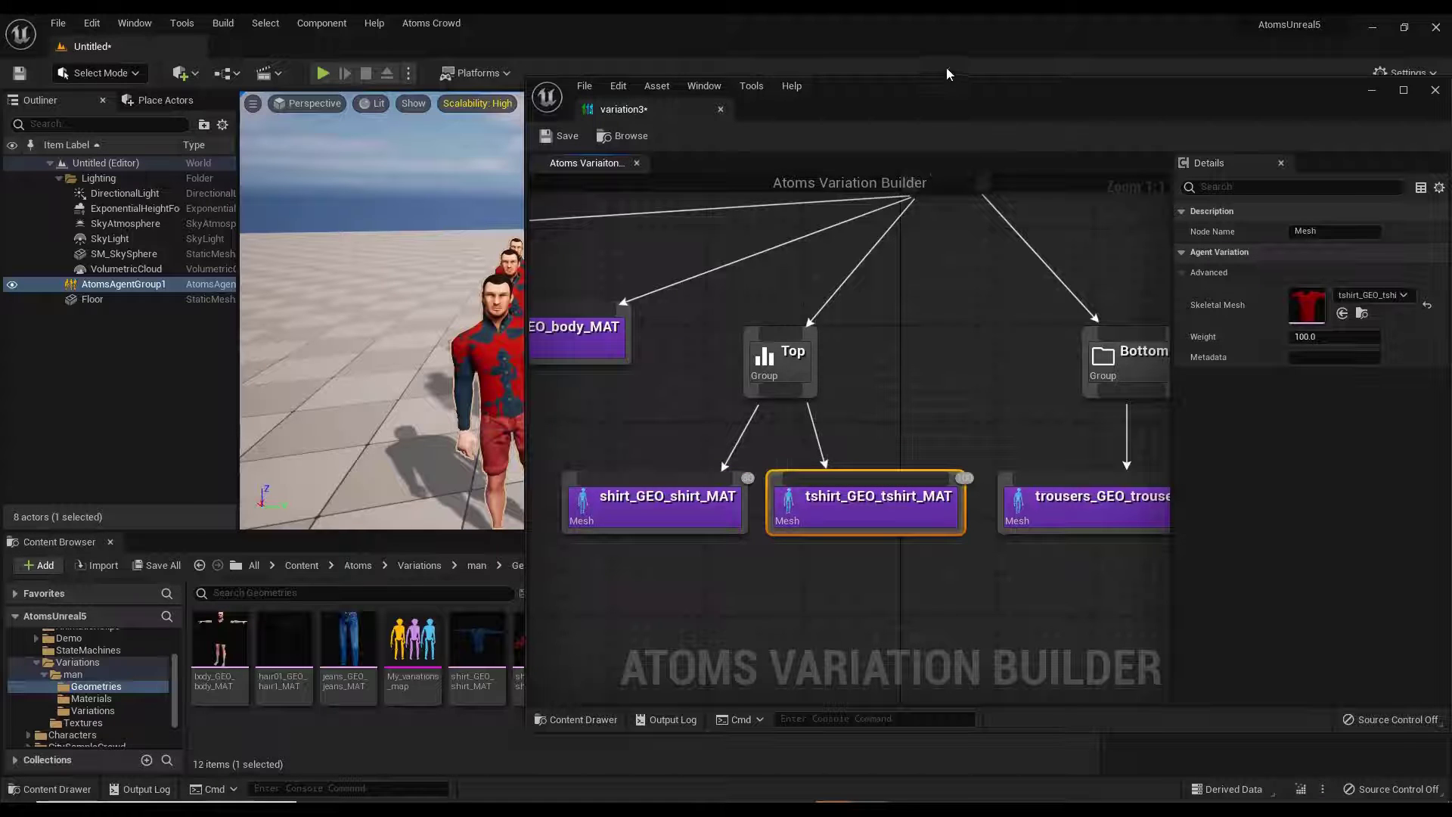
drag(932, 95, 1314, 149)
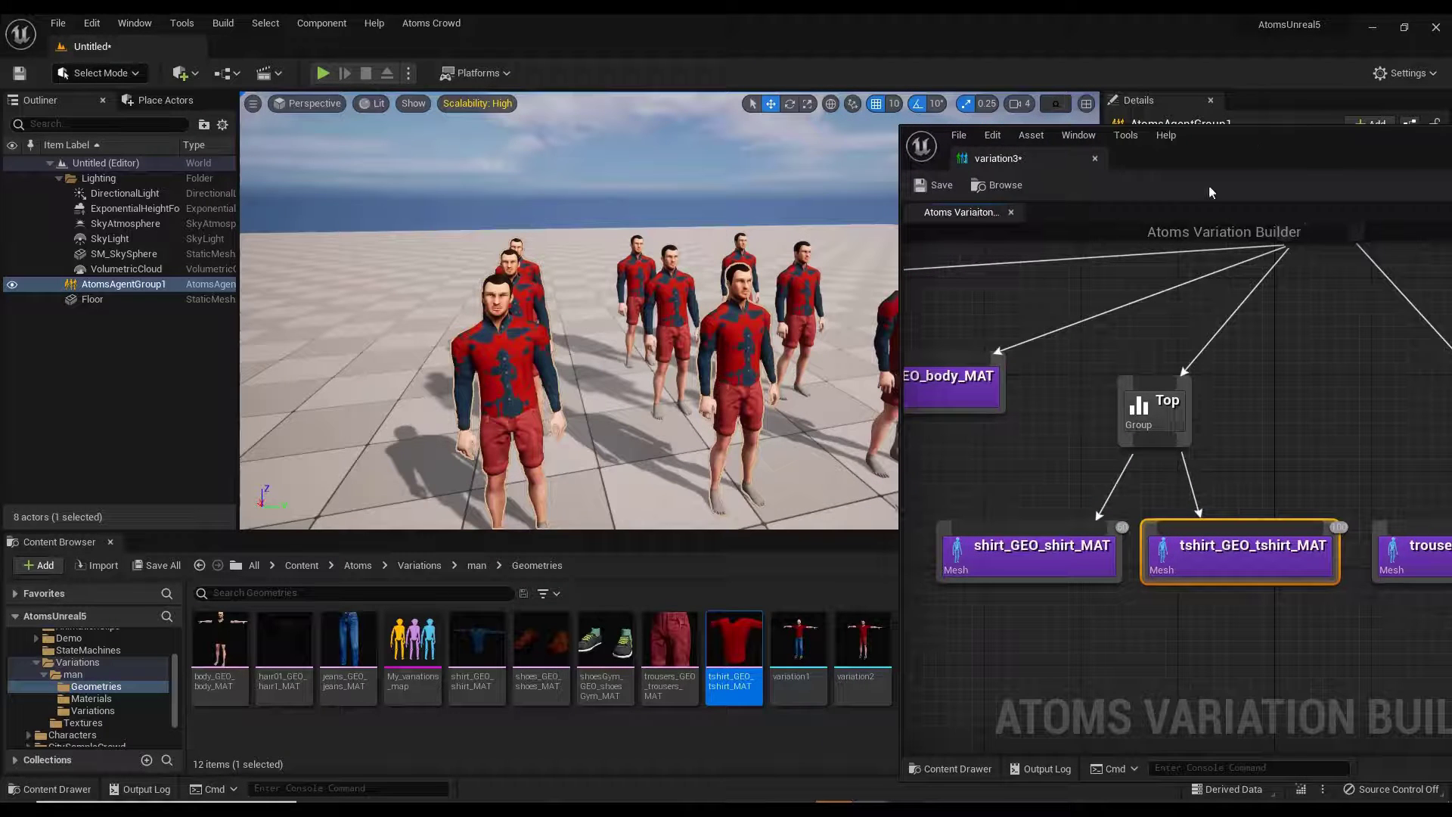
click(940, 186)
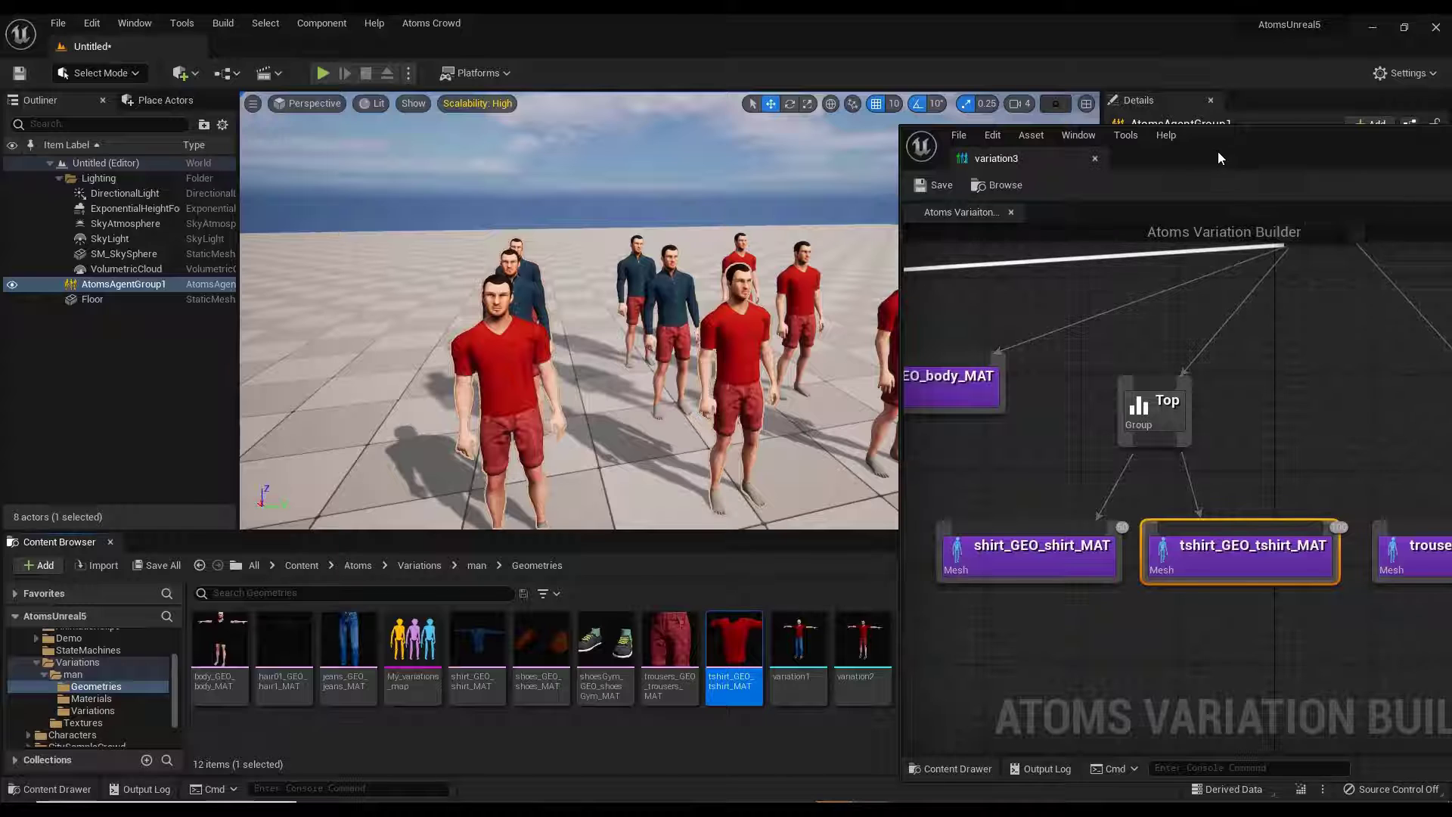
Set the shirt_GEO_shirt_MAT mesh's weight to 20 and save variation3.
drag(1217, 151, 1291, 209)
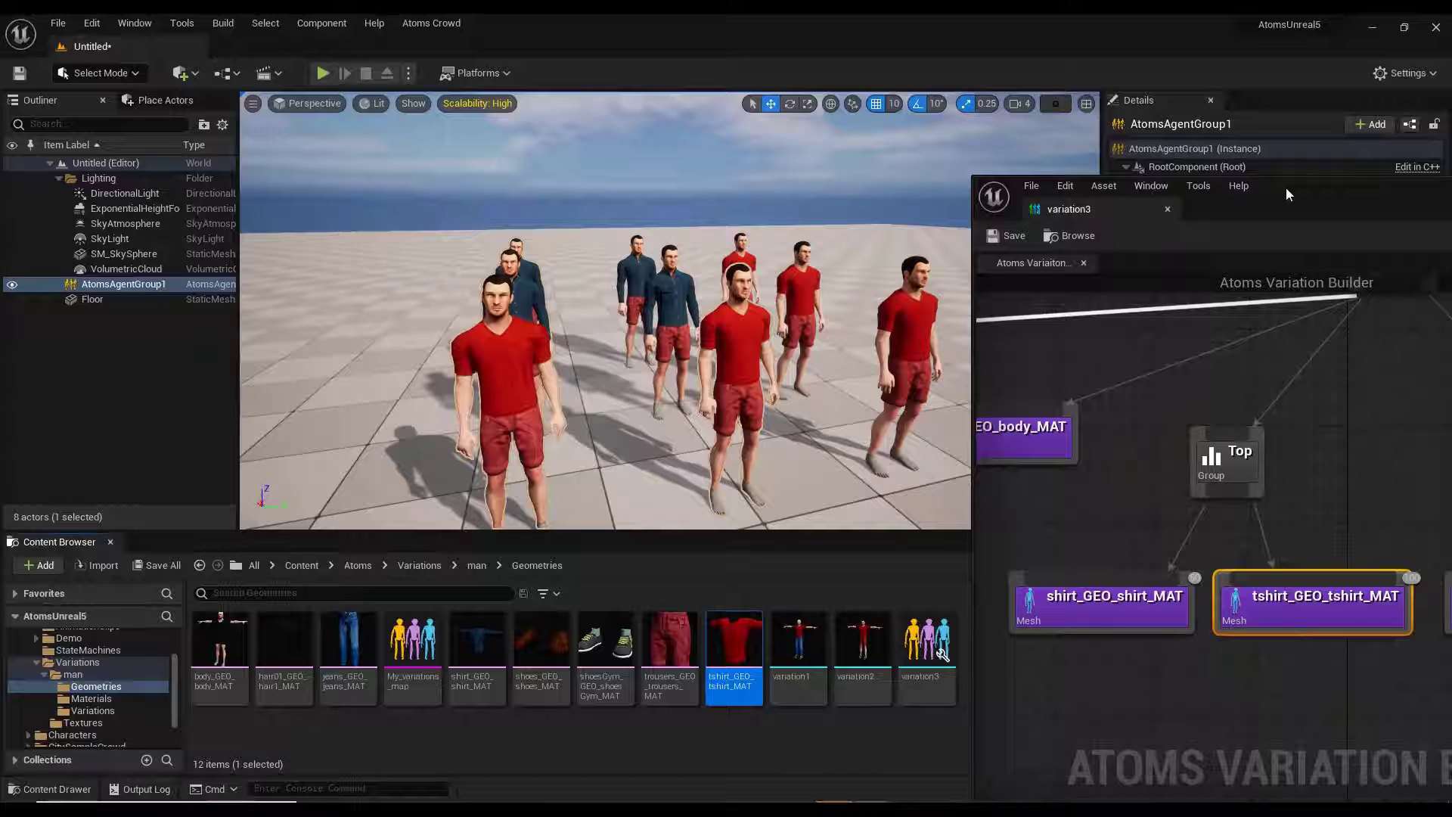
drag(1285, 187, 1083, 174)
click(926, 579)
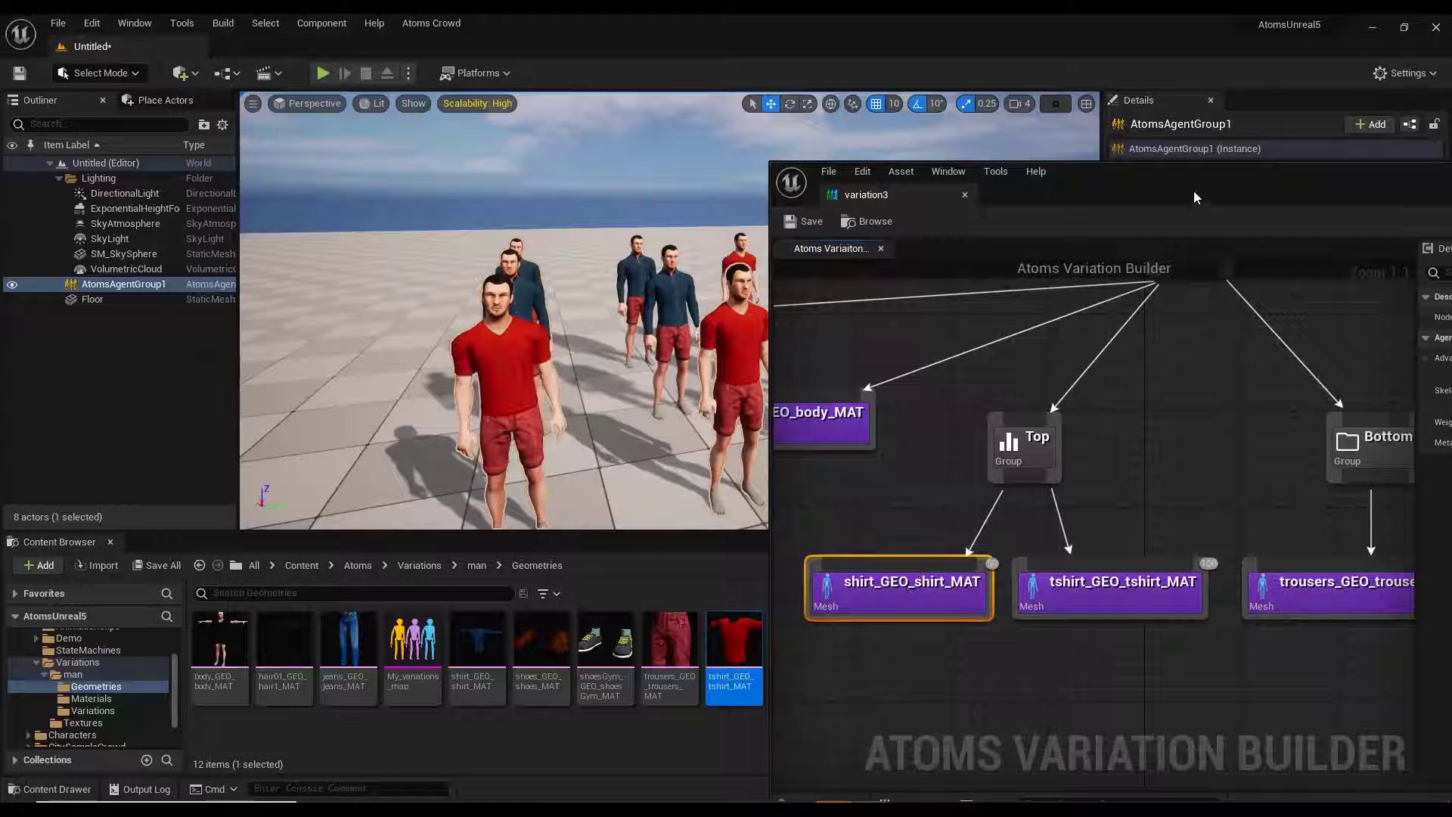
drag(1193, 189, 969, 179)
click(1361, 425)
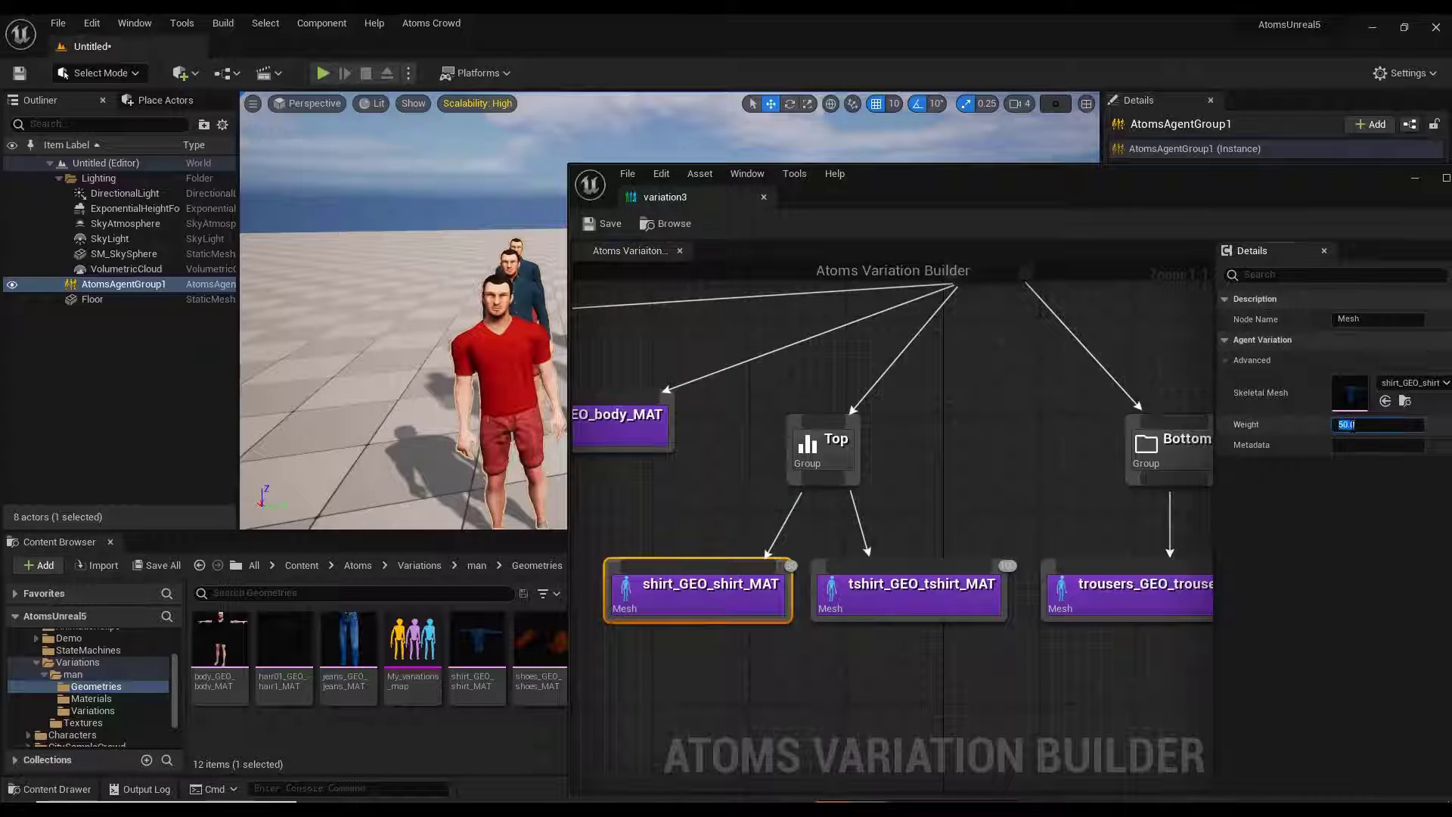
click(608, 224)
drag(883, 174, 922, 152)
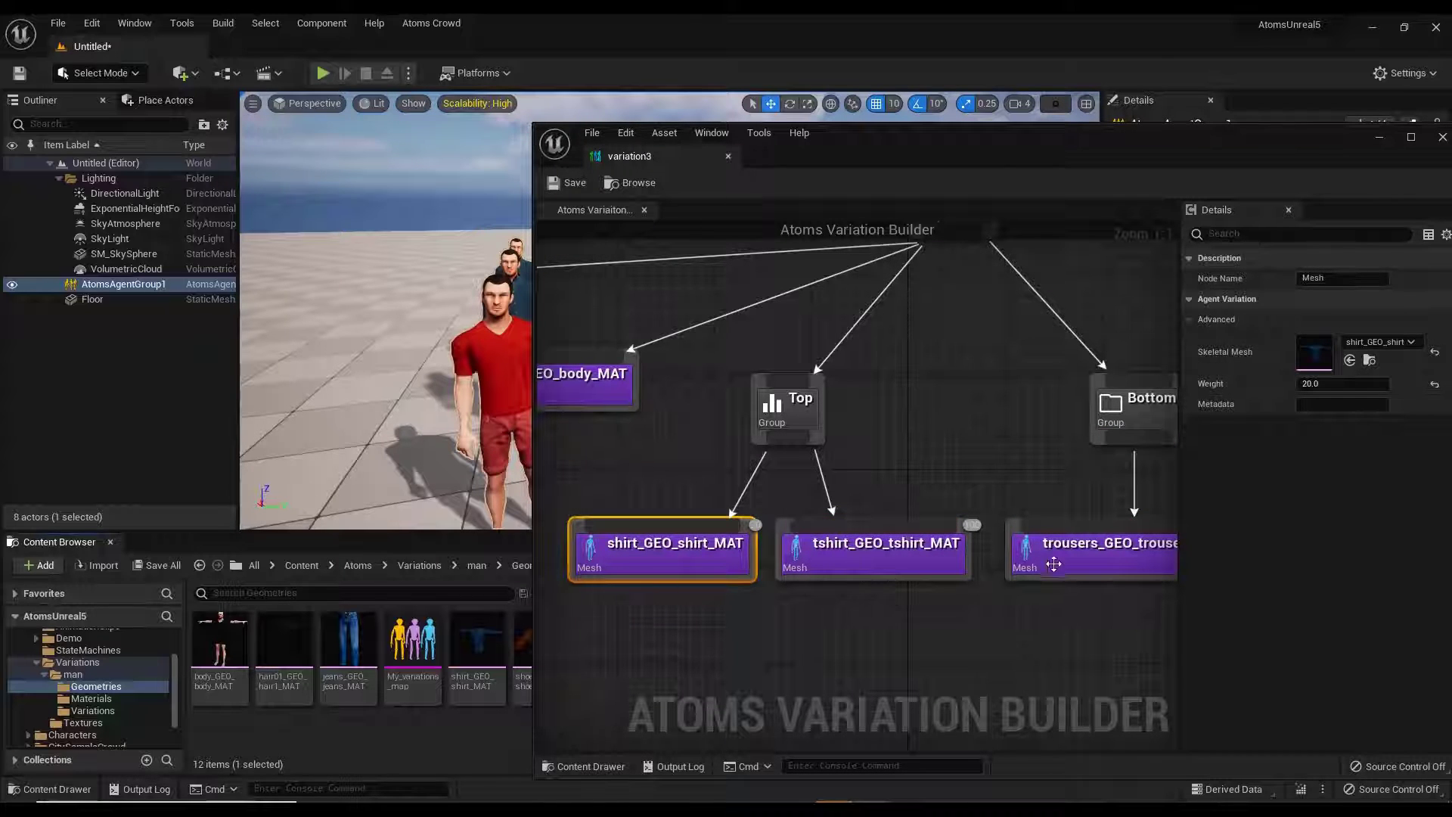
click(1325, 384)
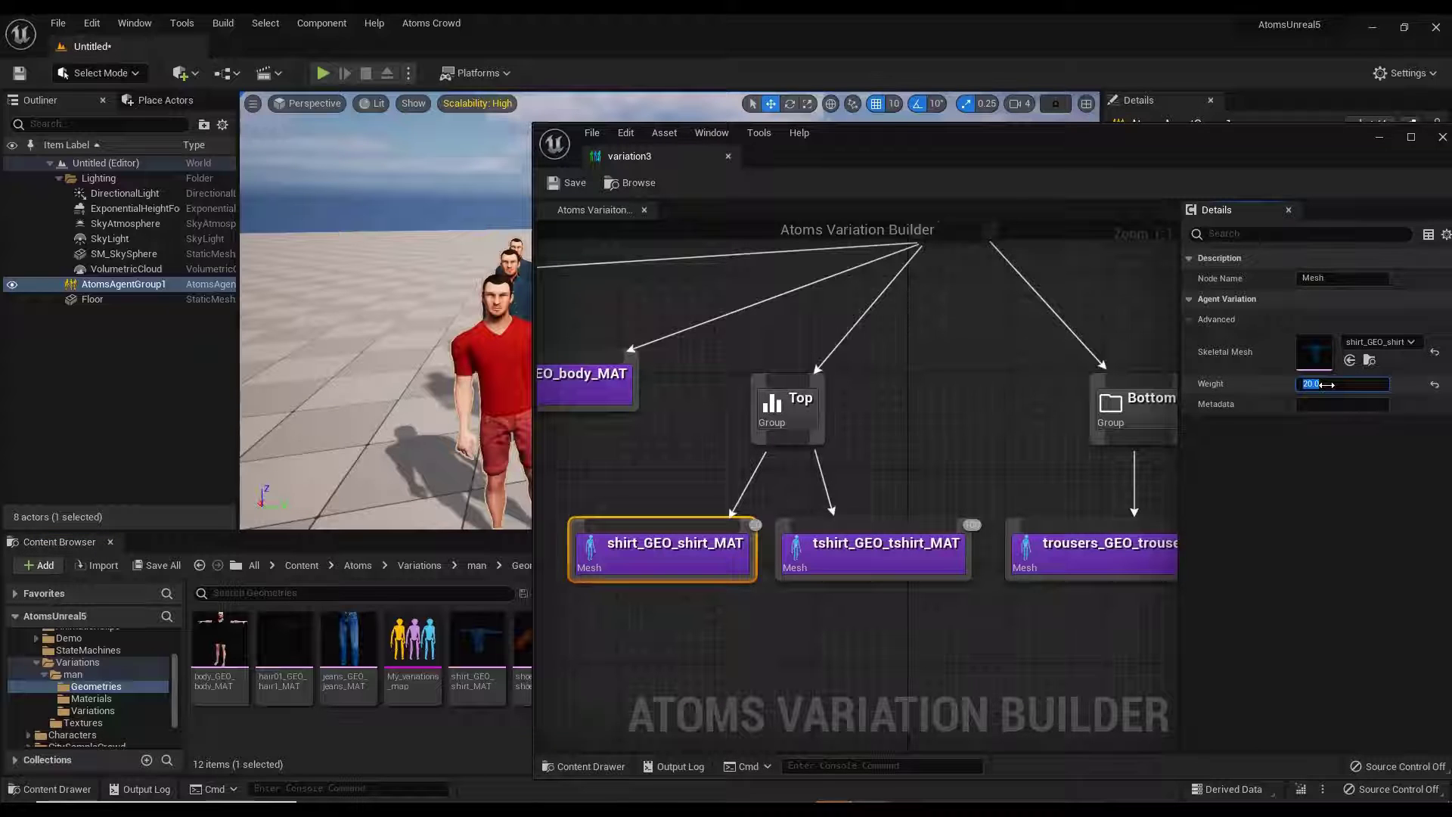
click(571, 184)
Add the jeans_GEO_jeans_MAT mesh beside the trousers mesh, connected beneath the Bottom group.
right_drag(989, 433, 898, 413)
drag(1013, 150, 1284, 138)
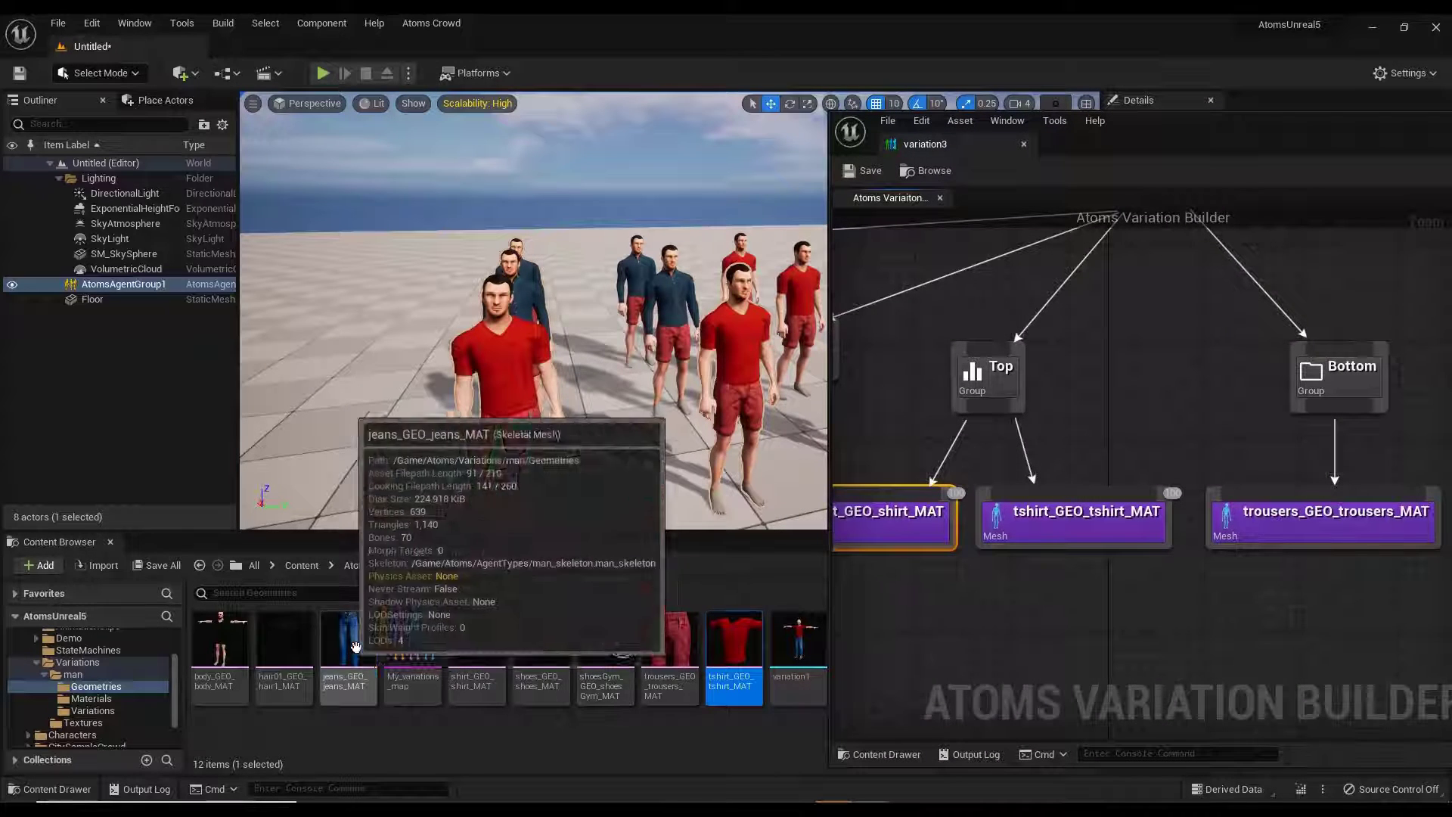
drag(354, 648, 1395, 583)
mouse_move(1355, 410)
mouse_down()
mouse_move(1415, 488)
mouse_move(1447, 587)
mouse_move(1437, 594)
mouse_up()
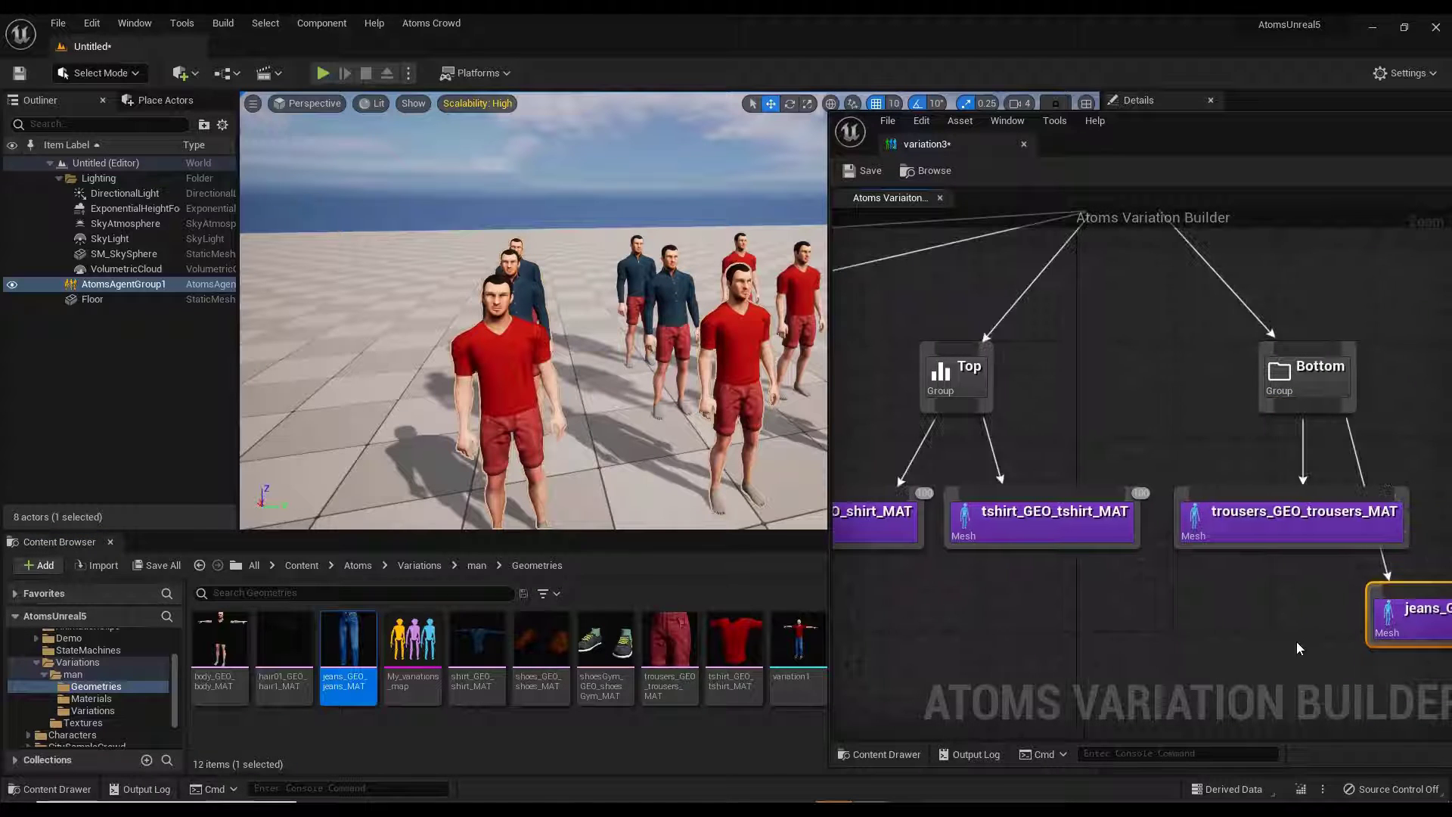
click(1296, 641)
right_drag(1296, 641, 1069, 606)
drag(1278, 579, 1328, 514)
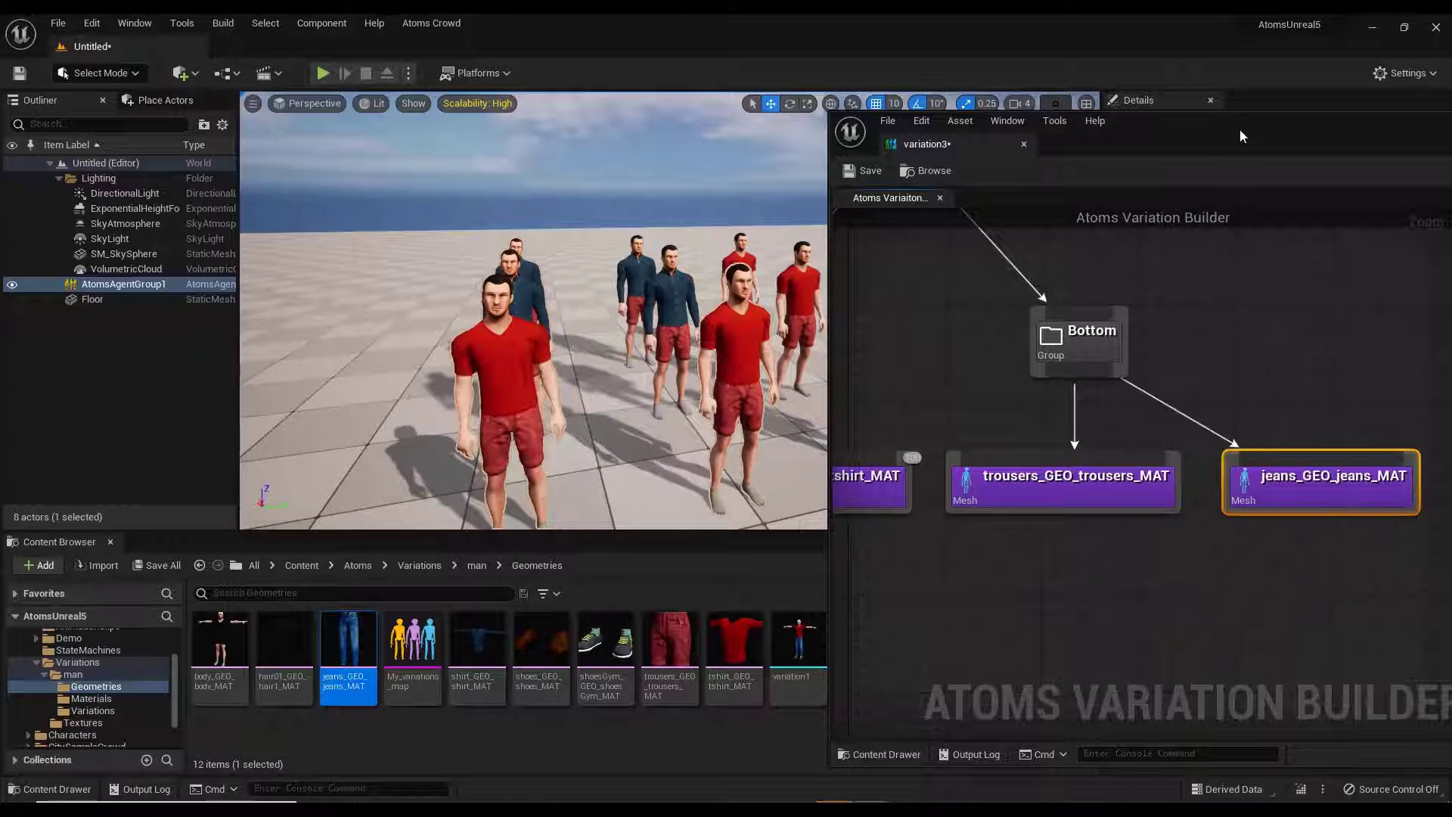
Enable Use Weight on the Bottom group and save variation3.
double_click(1240, 130)
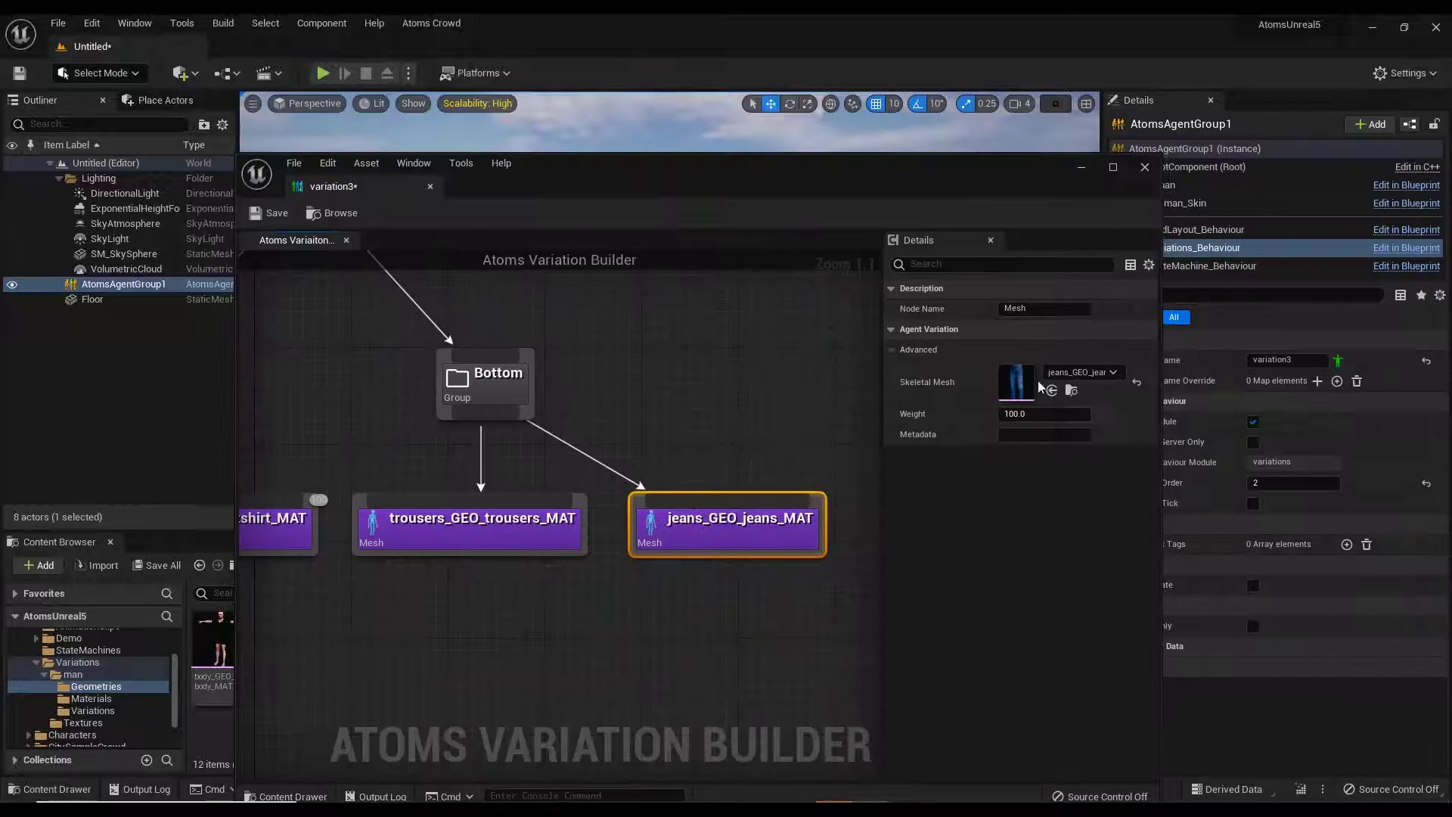
click(502, 382)
click(1005, 370)
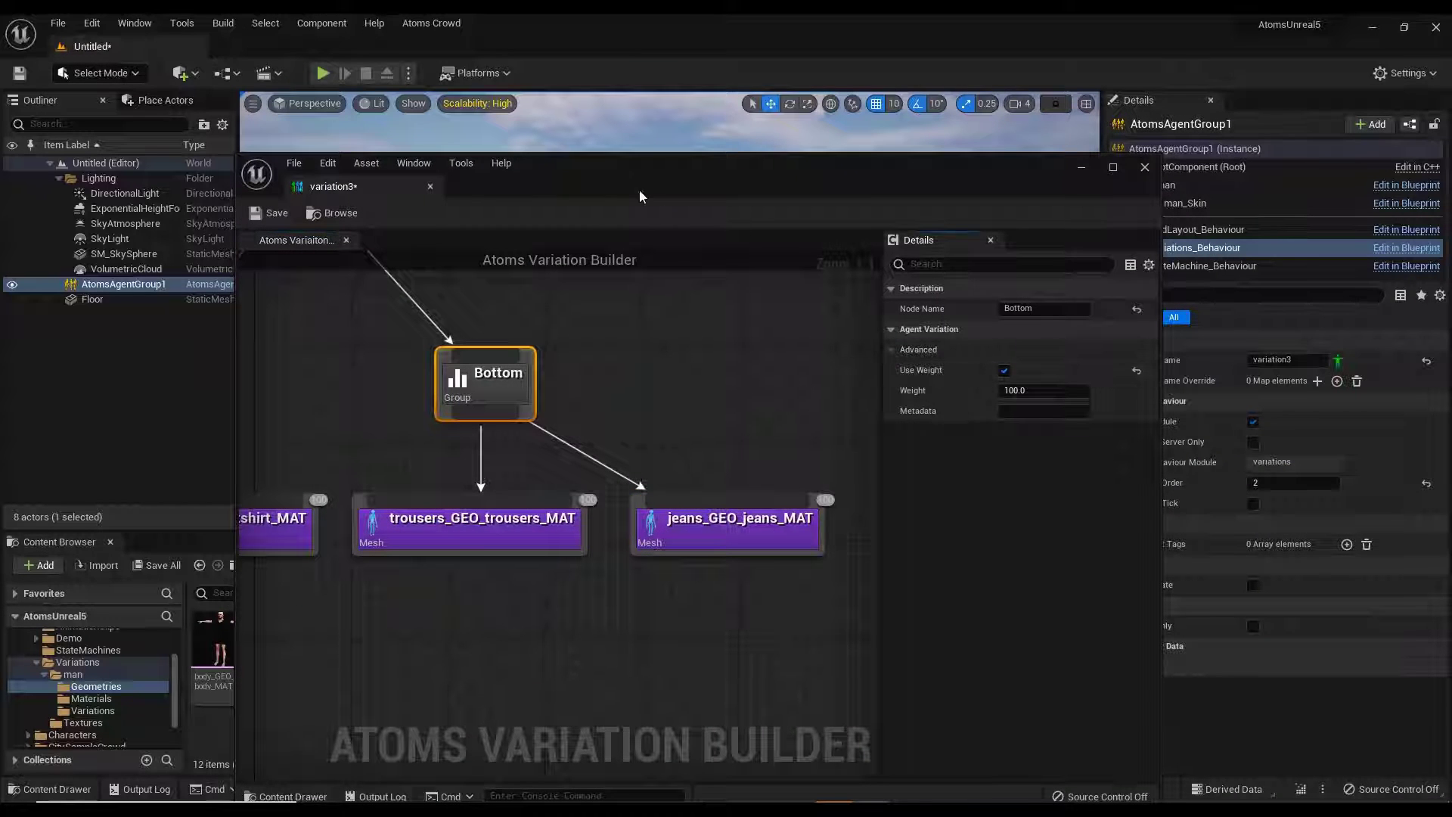
drag(639, 189, 700, 157)
click(786, 253)
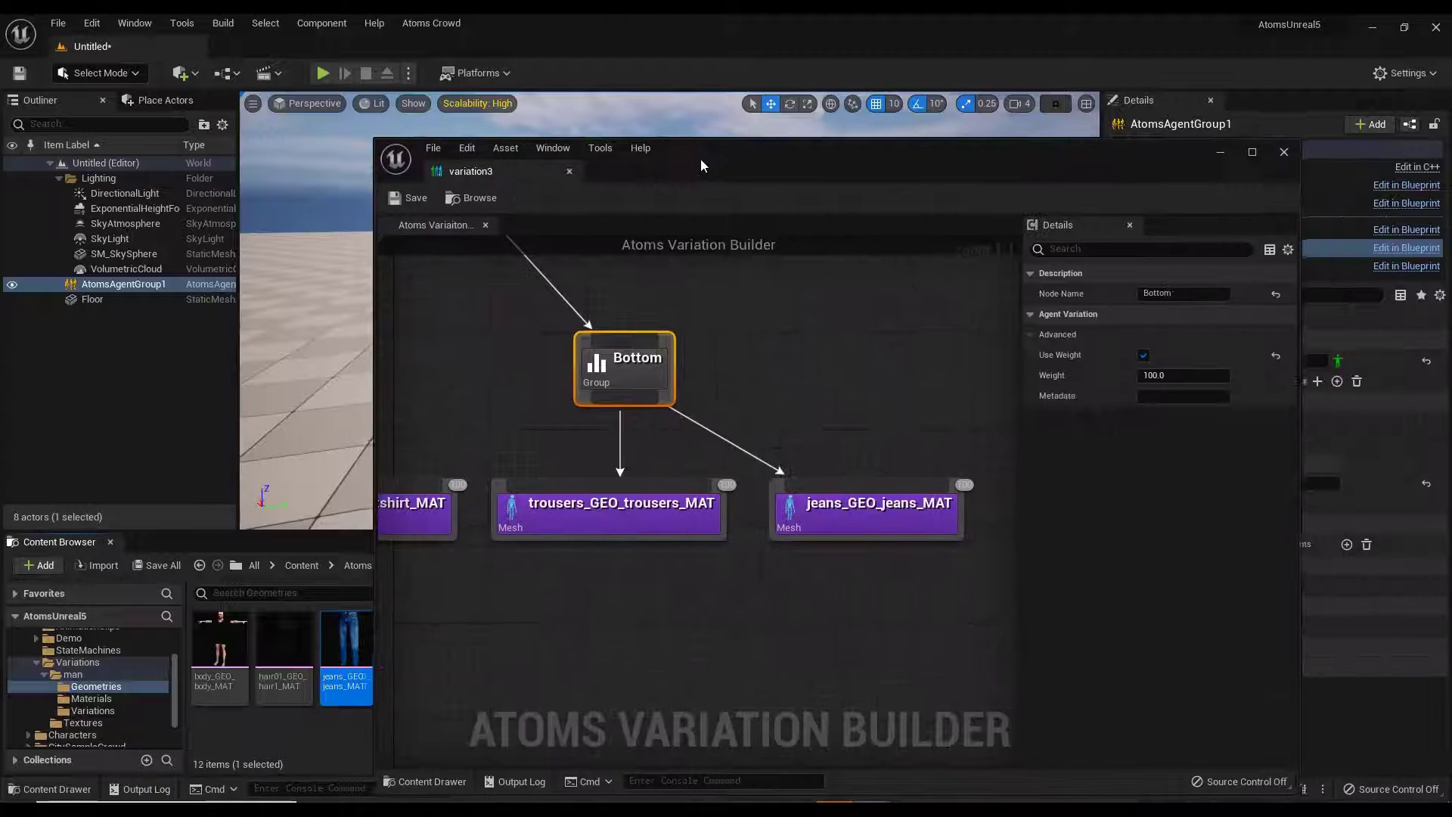
Add a new Group node beside Bottom, connected beneath the main Group.
scroll(771, 427, down, 1)
right_drag(560, 247, 614, 324)
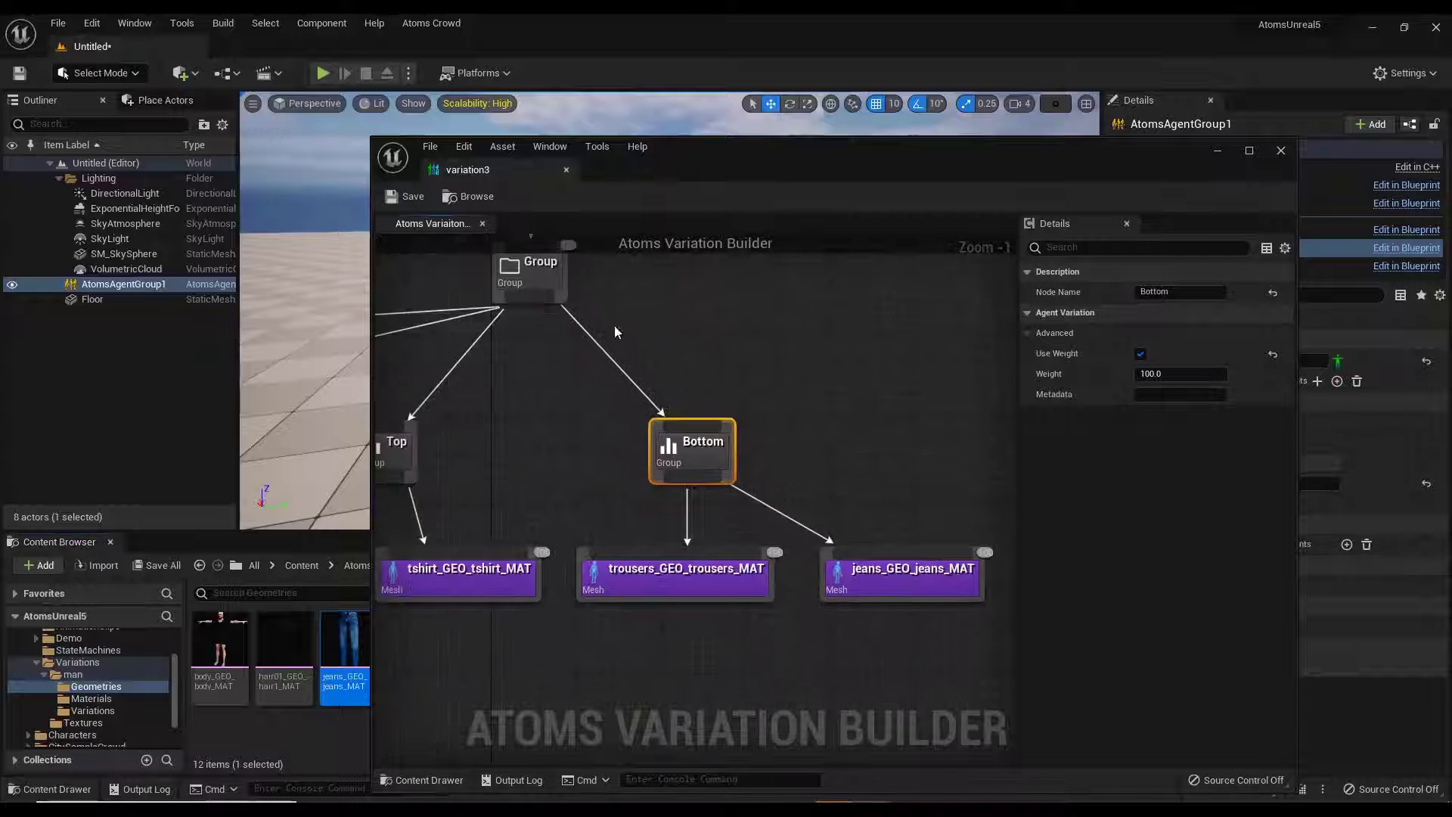
drag(519, 300, 896, 453)
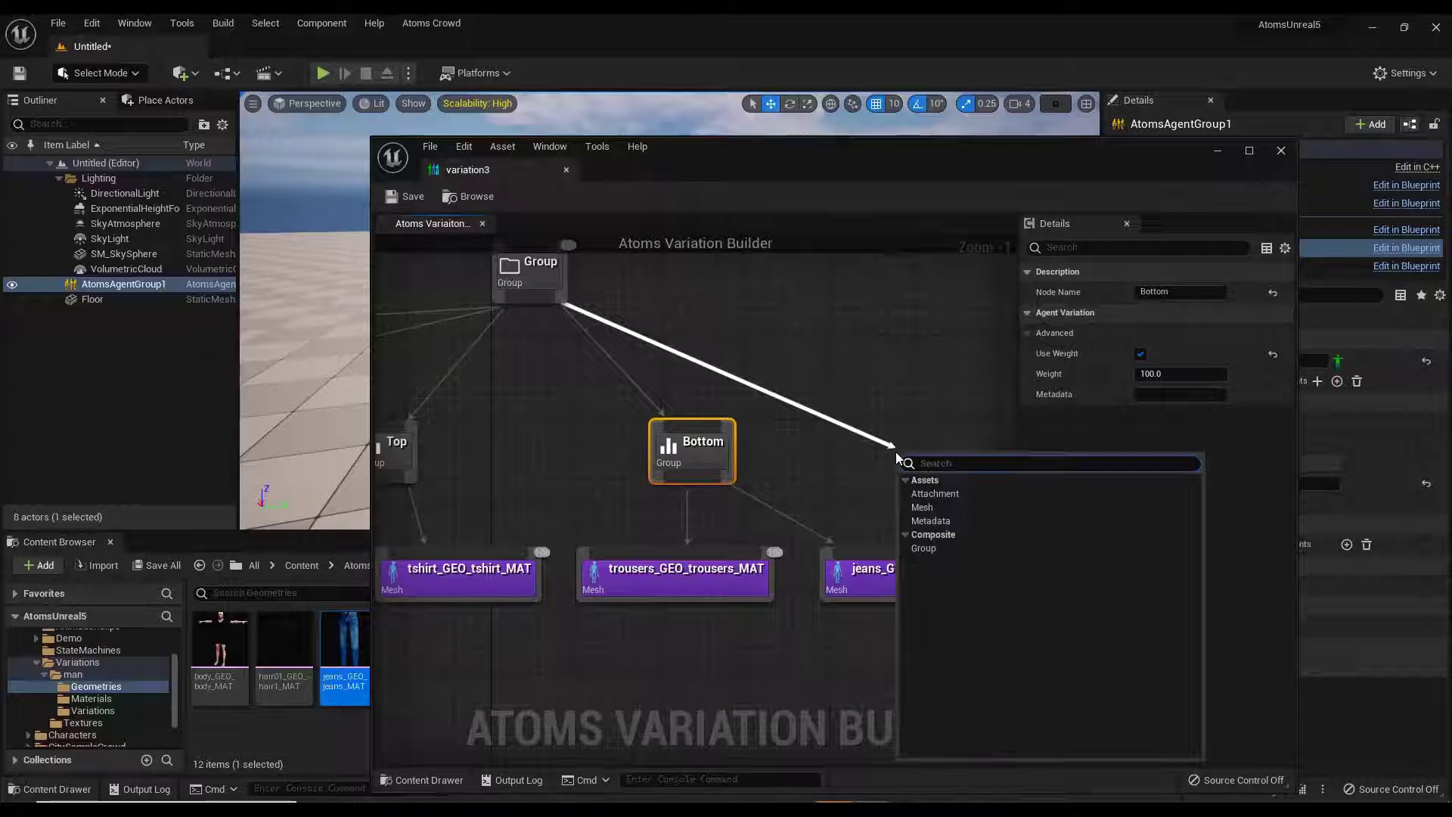
text(grou)
key(Return)
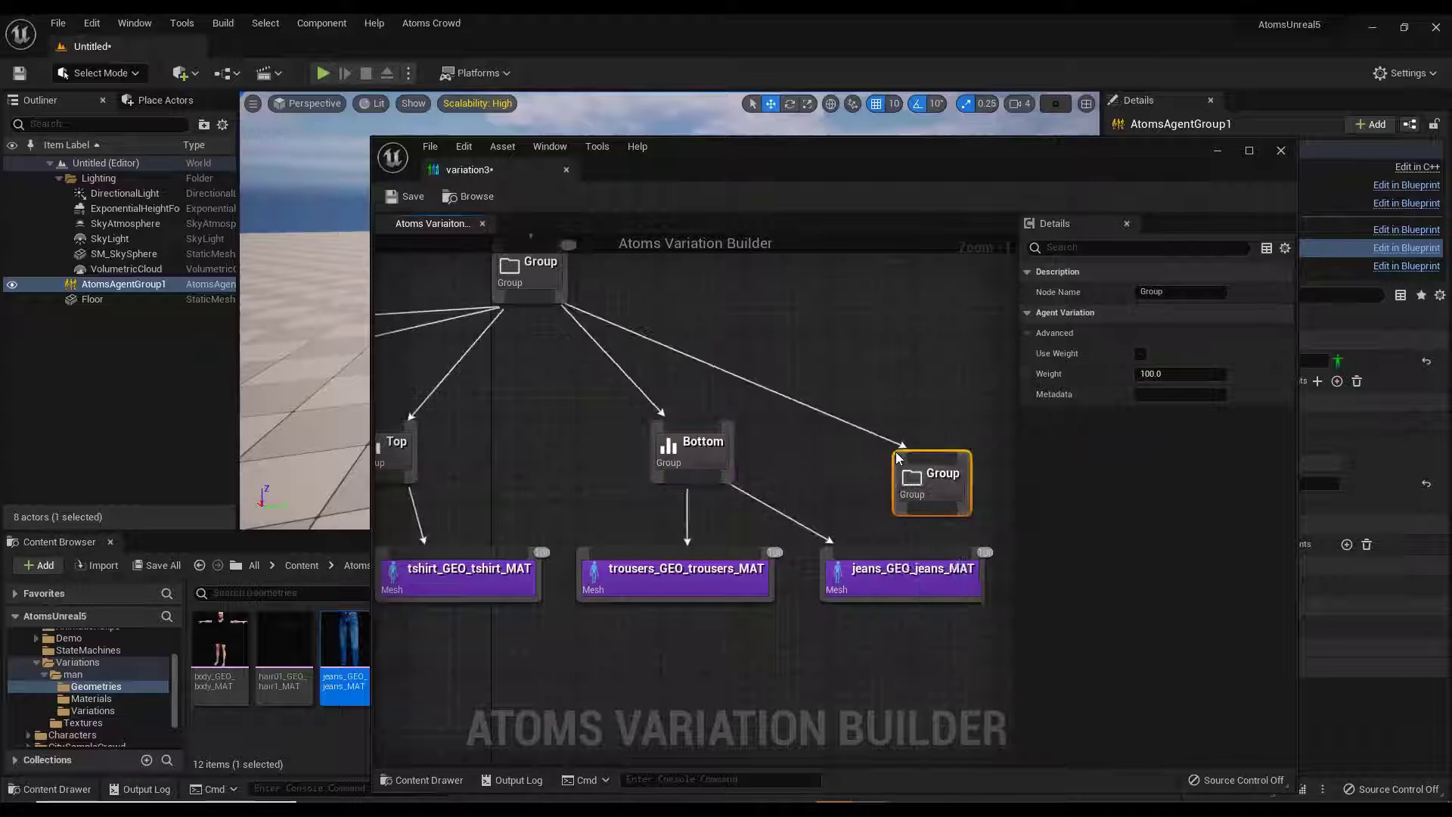
Move the trousers and jeans meshes lower and reconnect the new Group beneath Bottom instead of the main Group.
right_drag(832, 485, 837, 387)
drag(895, 574, 718, 473)
drag(885, 486, 897, 607)
drag(937, 378, 937, 418)
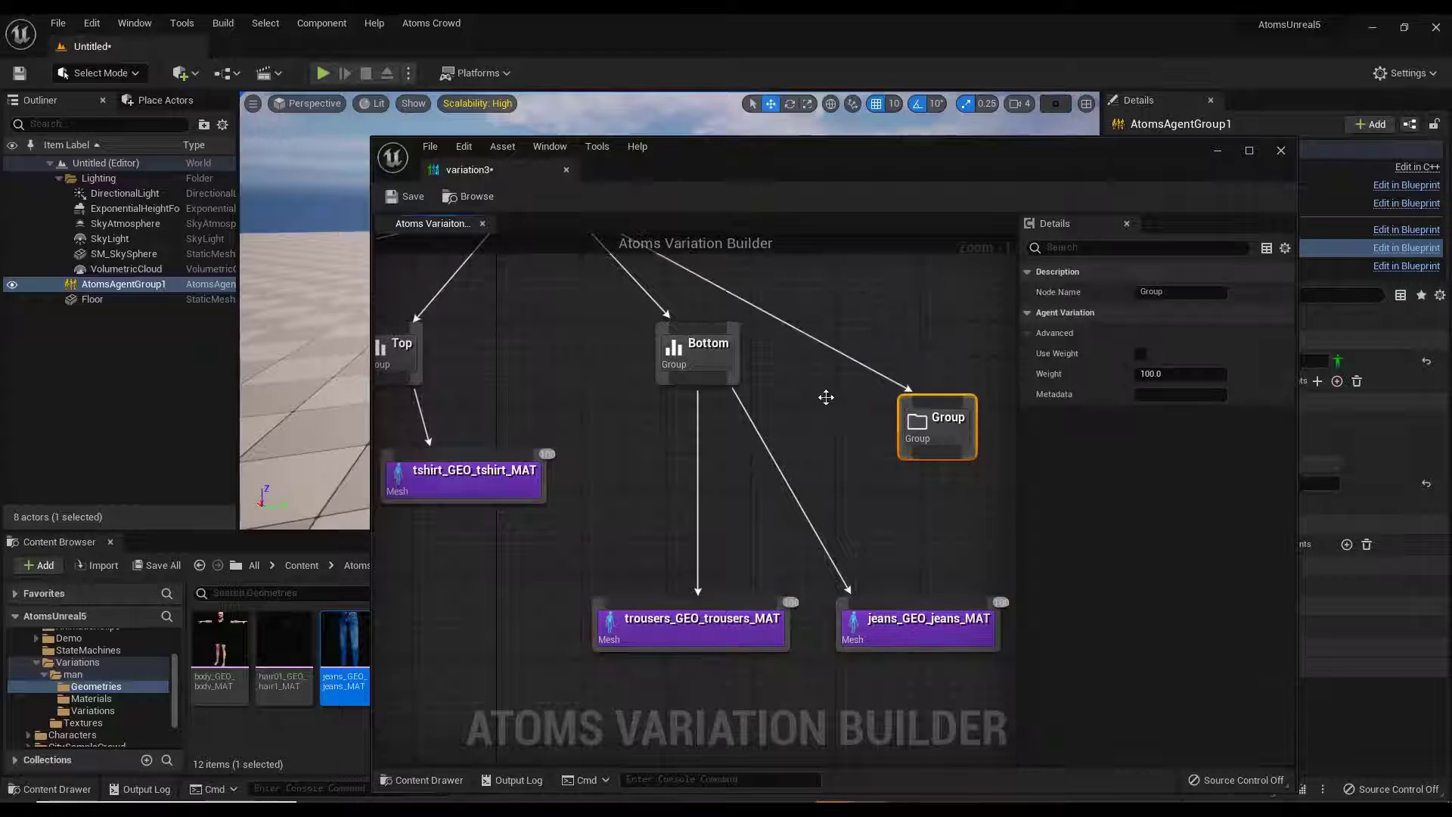
drag(725, 381, 944, 409)
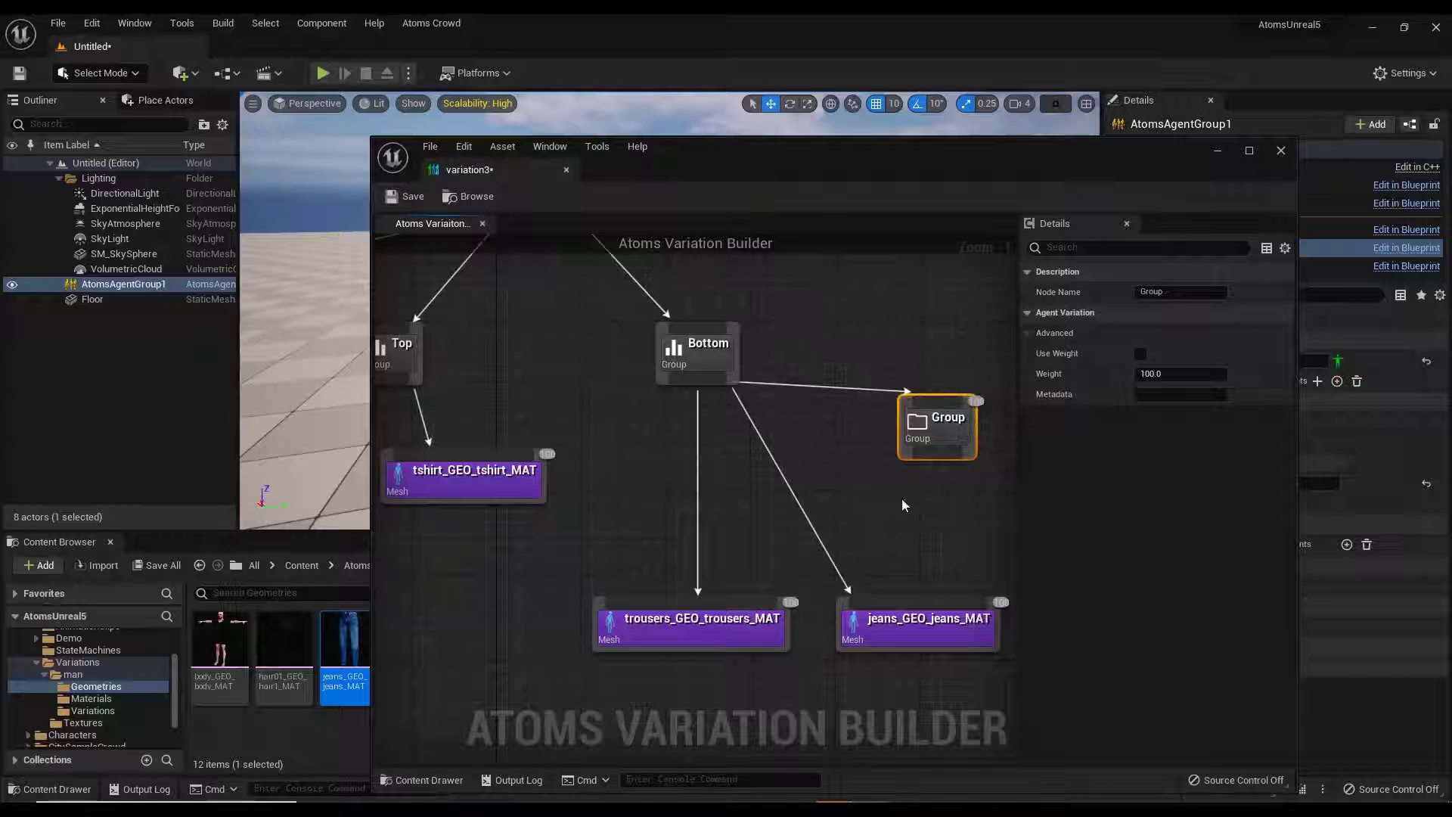
Turn off Use Weight on the Bottom group.
click(681, 350)
click(1139, 353)
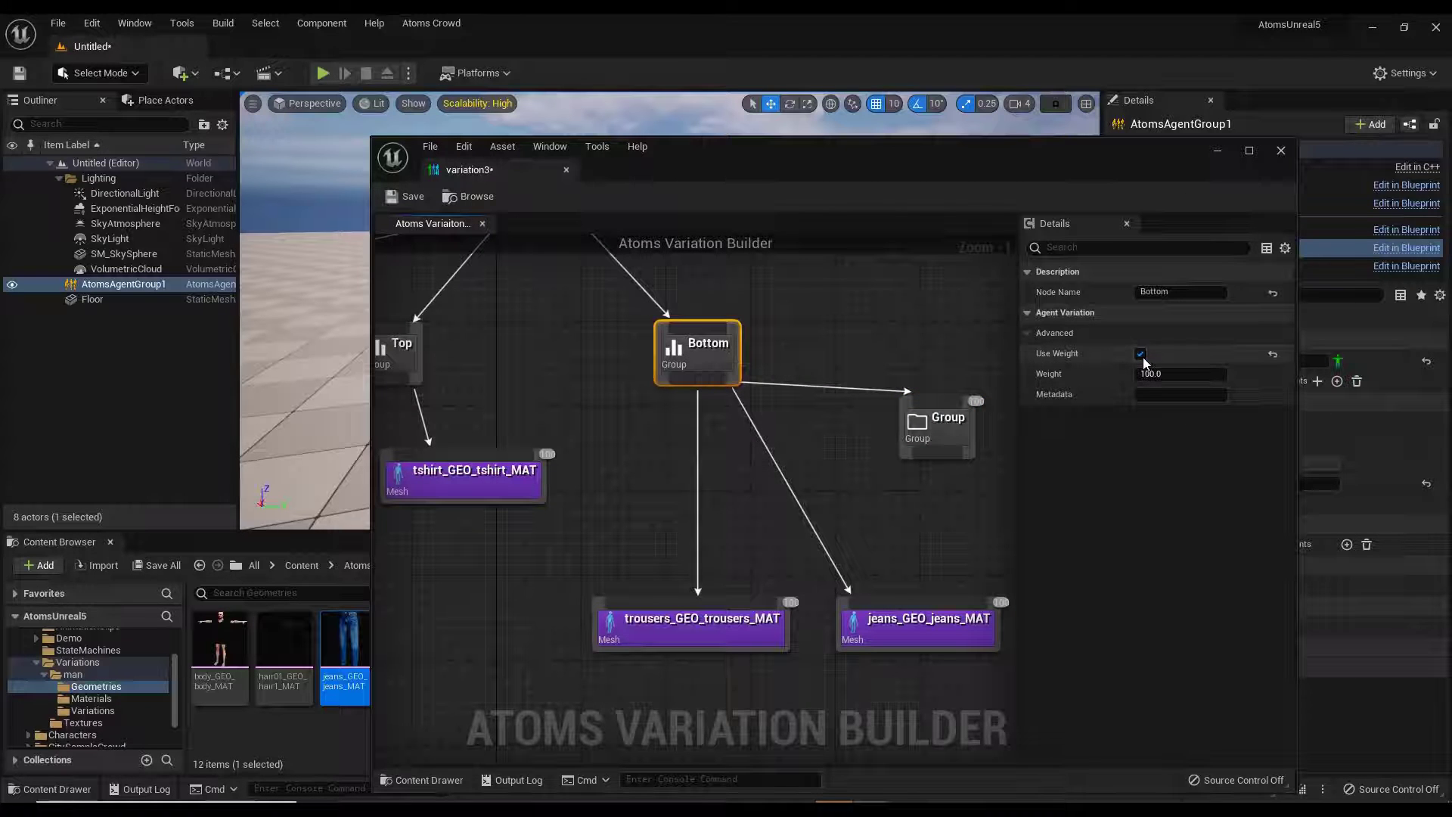
click(1139, 354)
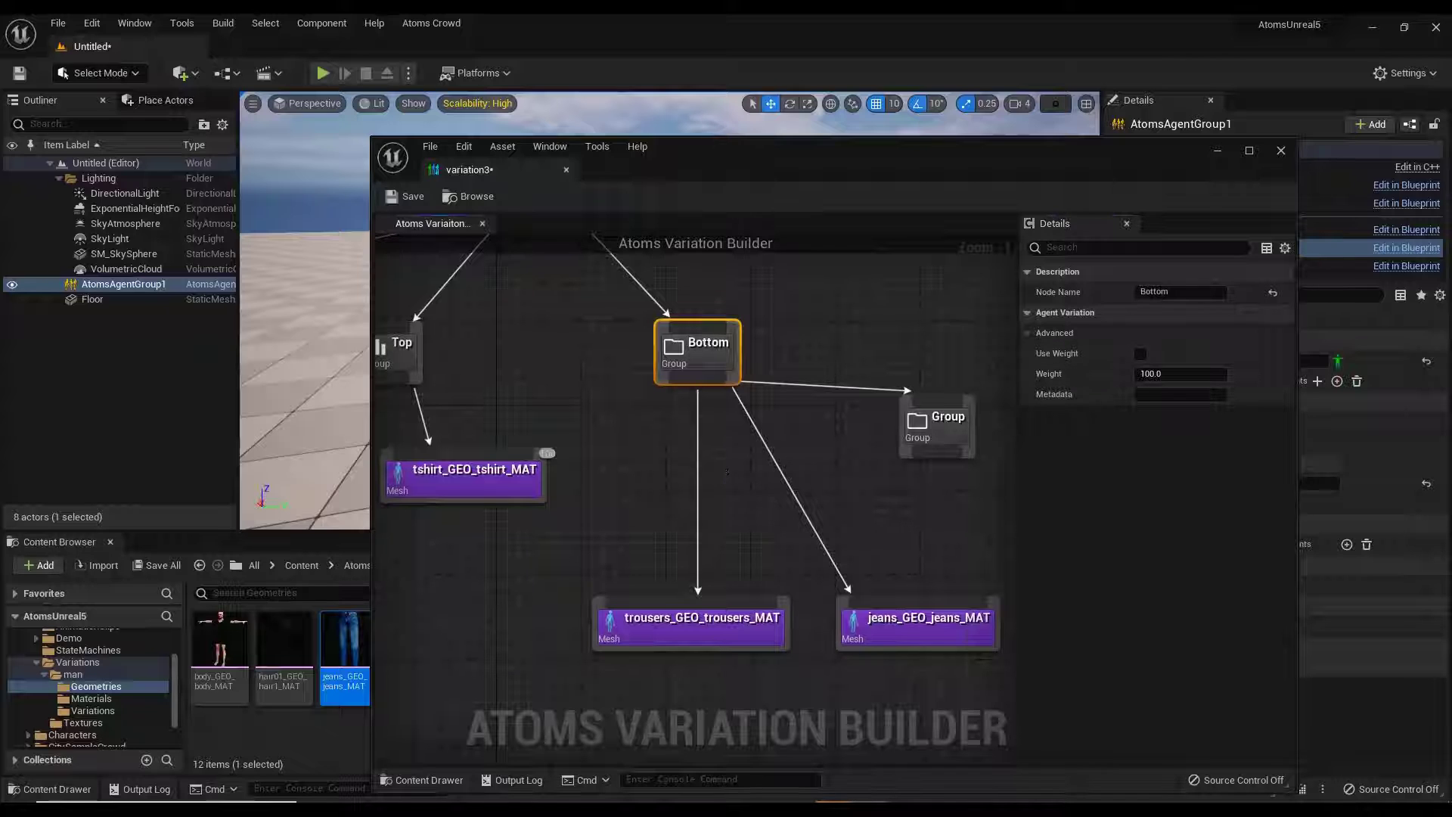
Add another Group node between Bottom and its mesh nodes and name it pants.
right_click(726, 477)
text(grou)
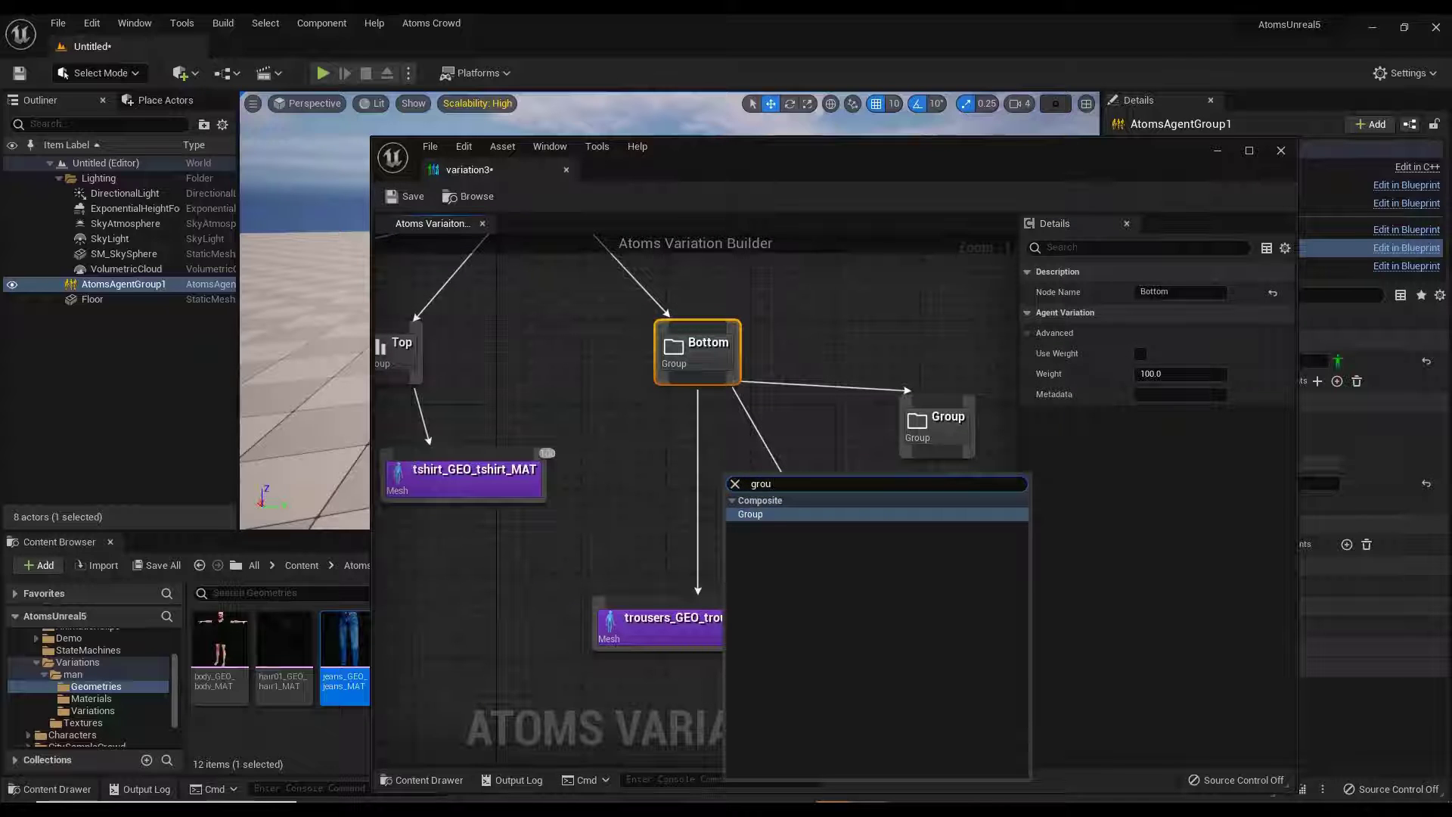
key(Return)
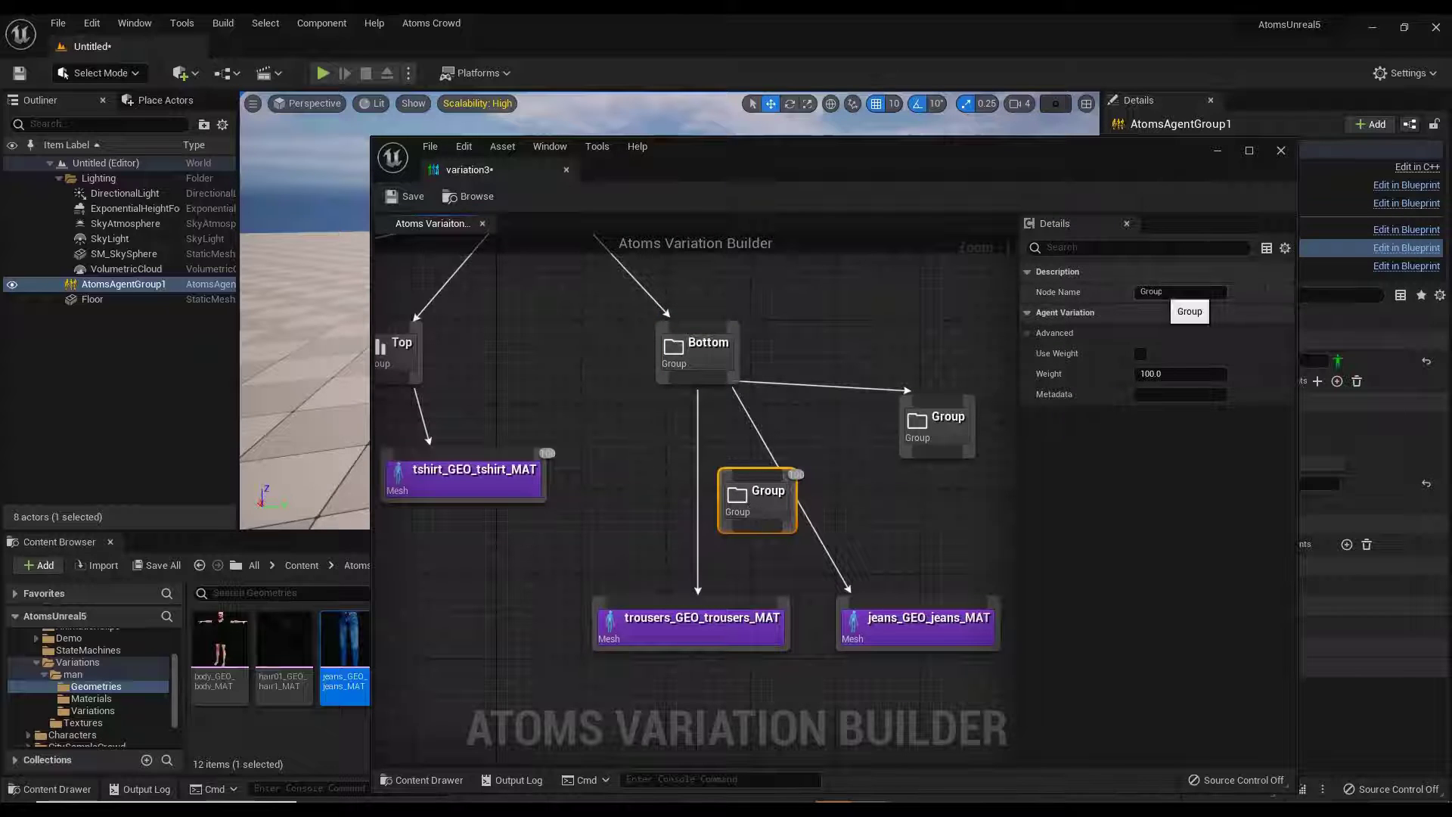
click(1170, 292)
text(pant)
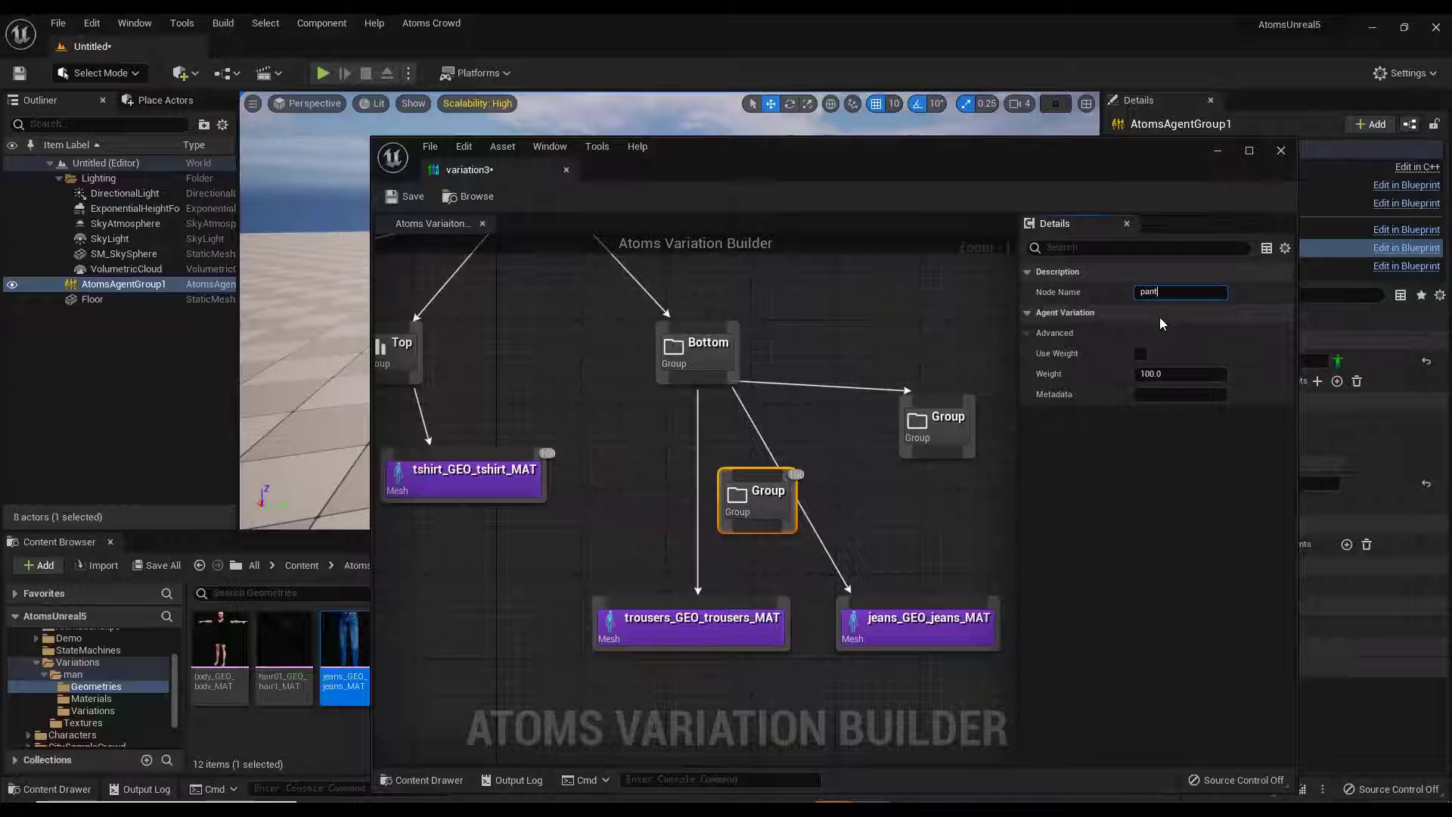
text(s)
key(Return)
Connect the pants group beneath Bottom and reconnect the trousers and jeans meshes beneath pants.
drag(694, 382, 911, 616)
drag(940, 421, 949, 421)
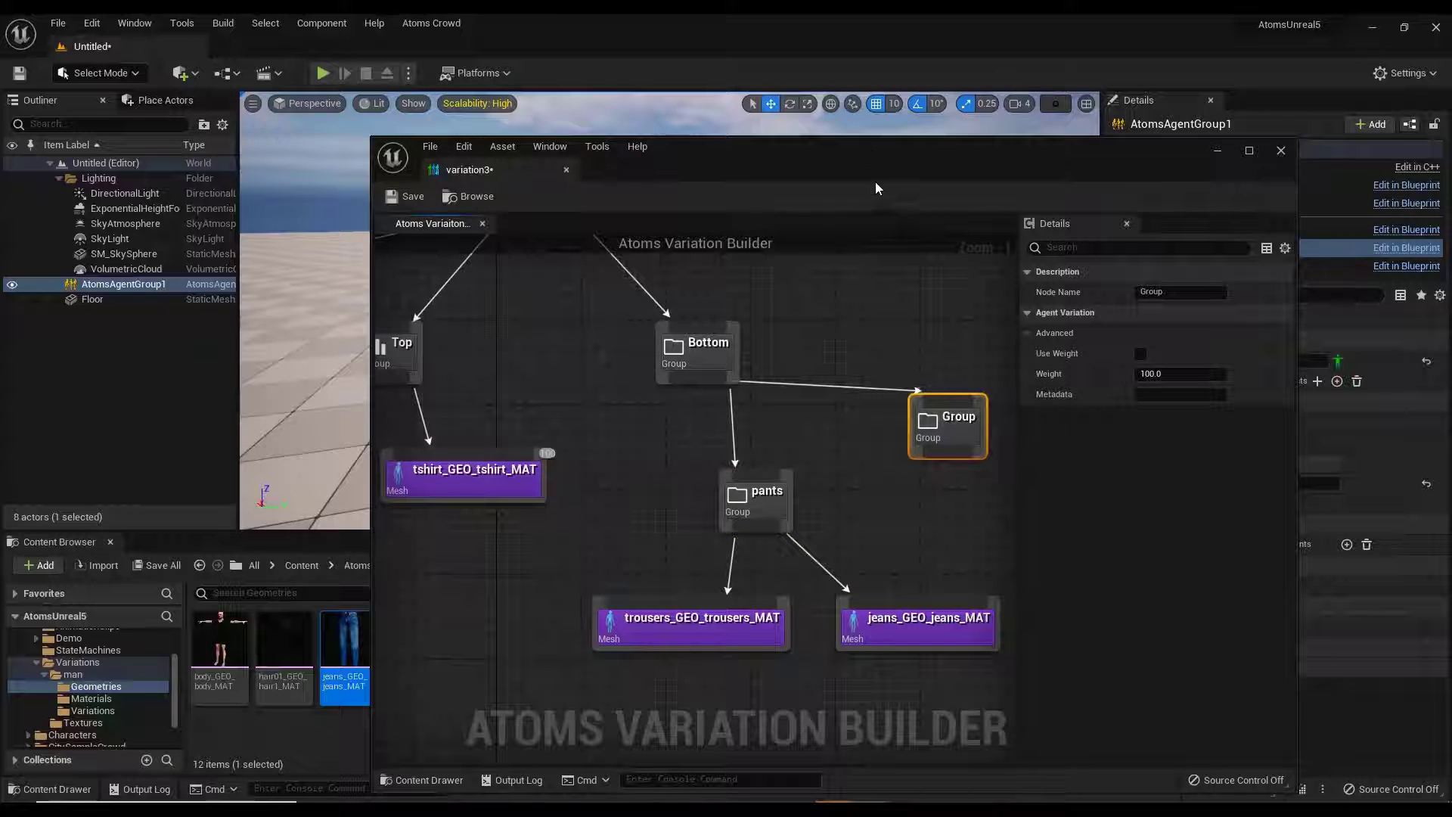
drag(875, 188, 1143, 148)
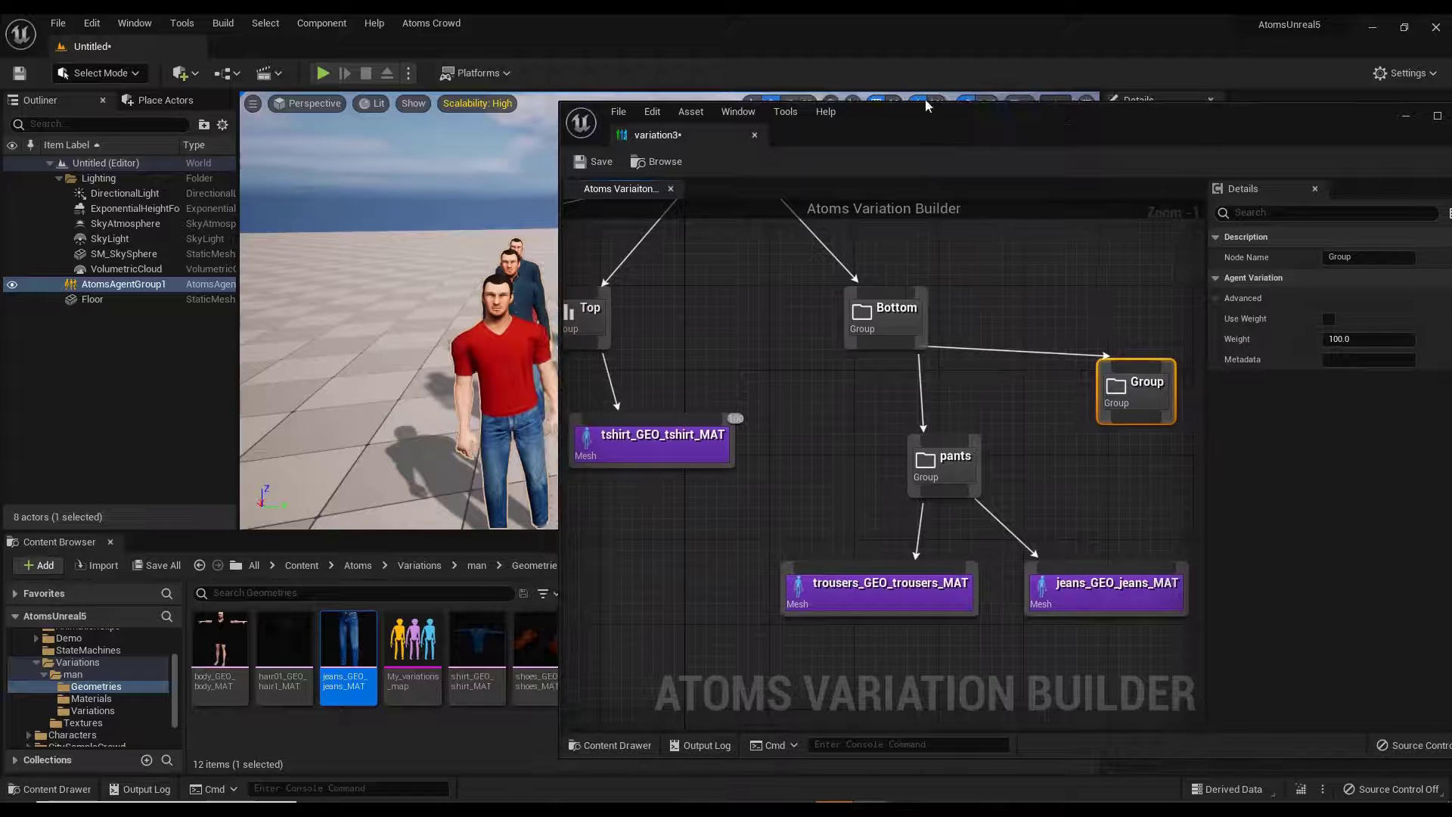
Try placing the shoes_GEO_shoes_MAT and shoesGym_GEO_shoesGym_MAT meshes below the empty Group, and delete both nodes.
scroll(975, 350, down, 2)
drag(948, 131, 1072, 135)
click(541, 657)
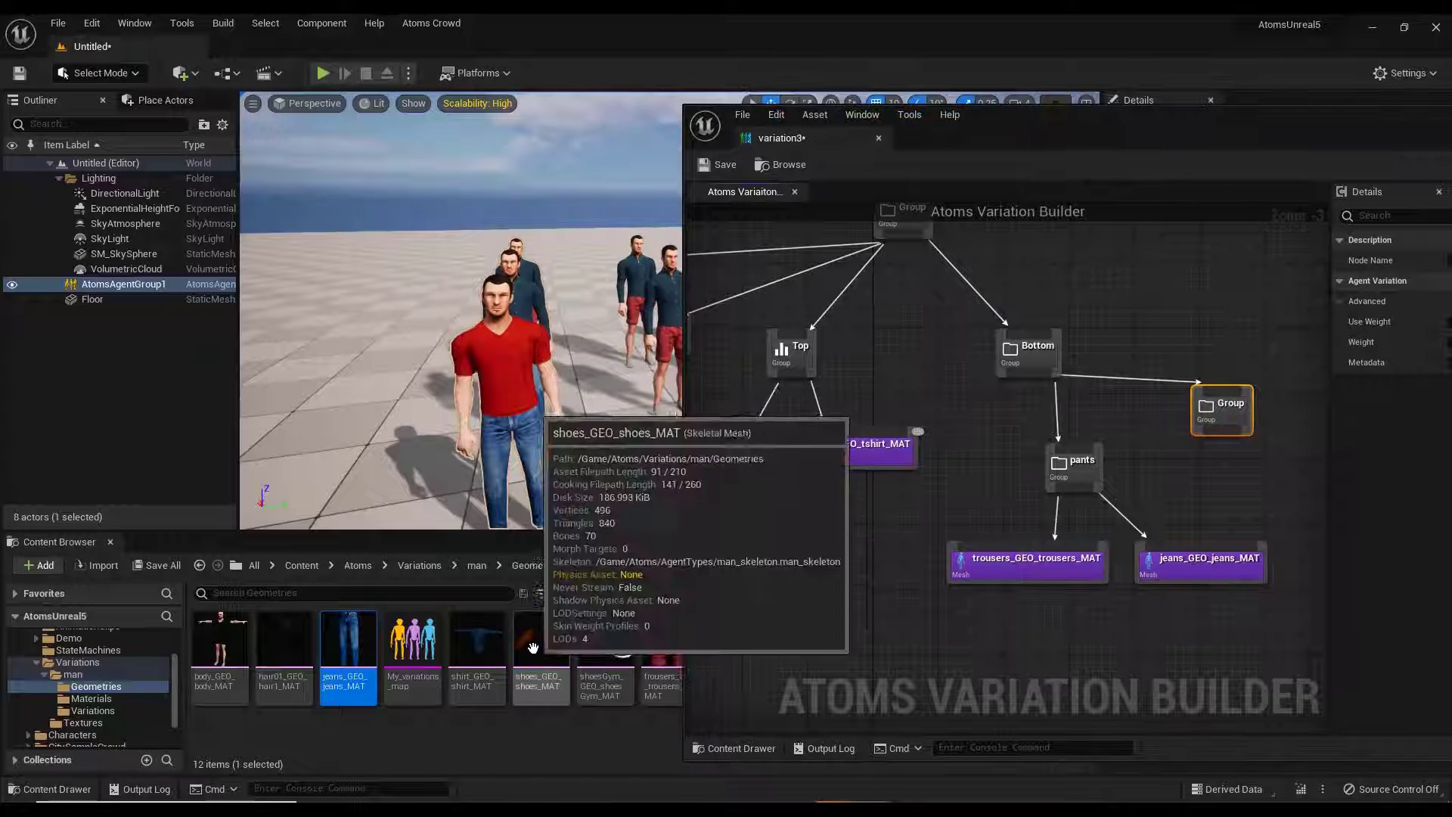
ctrl+click(604, 656)
drag(542, 656, 1193, 480)
right_drag(975, 461, 847, 449)
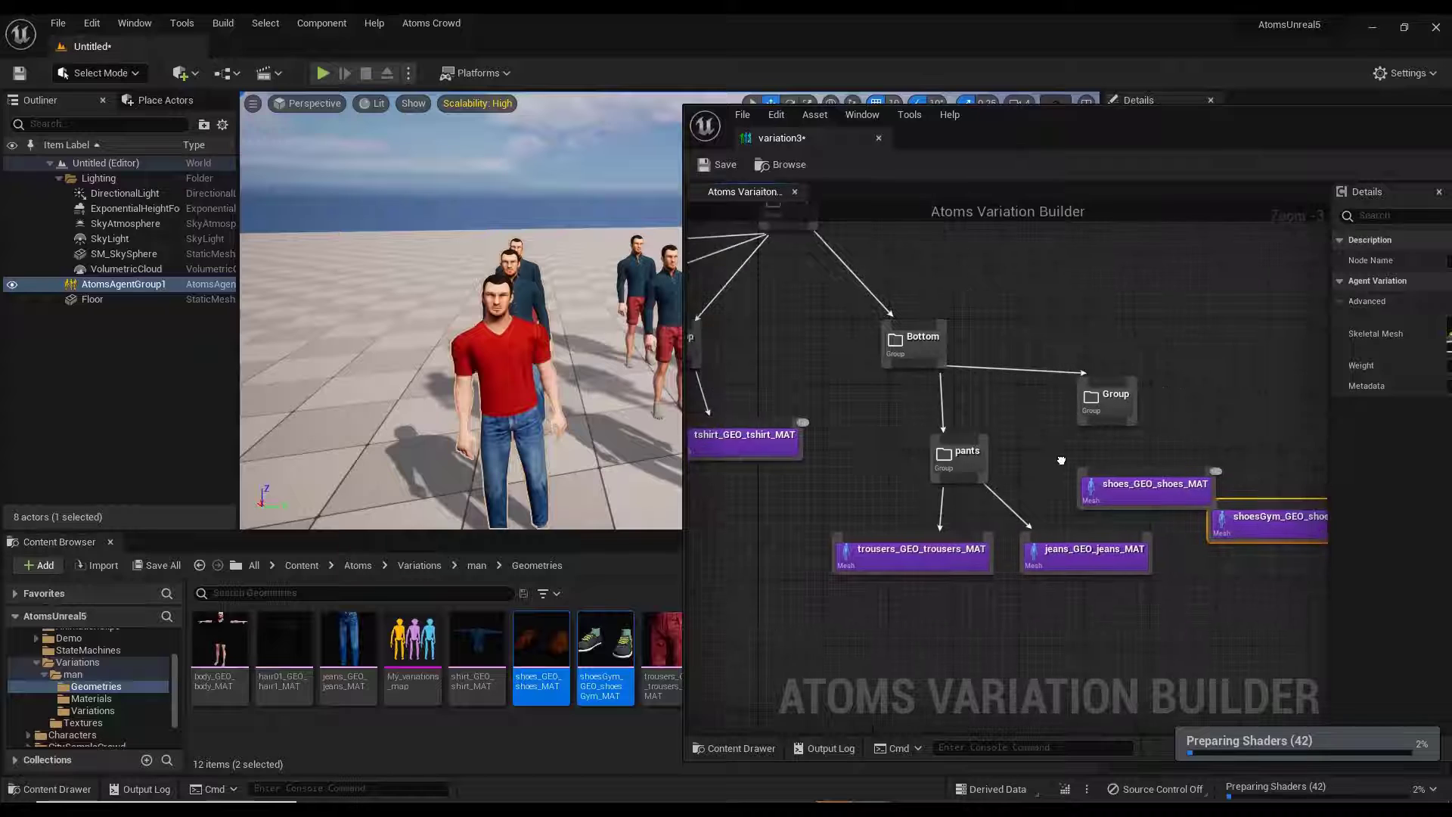
right_drag(1060, 460, 930, 459)
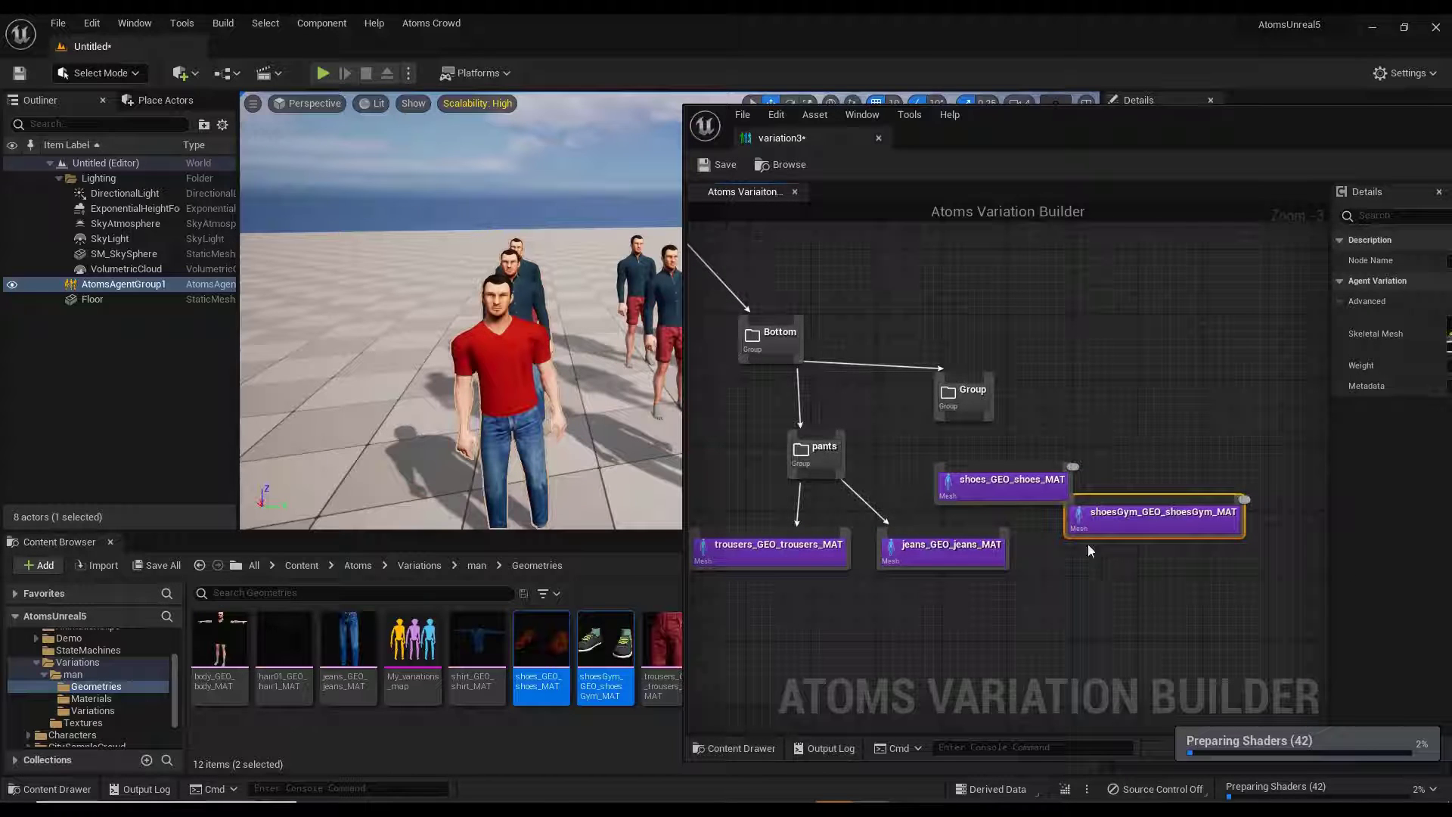
drag(1053, 492, 1053, 490)
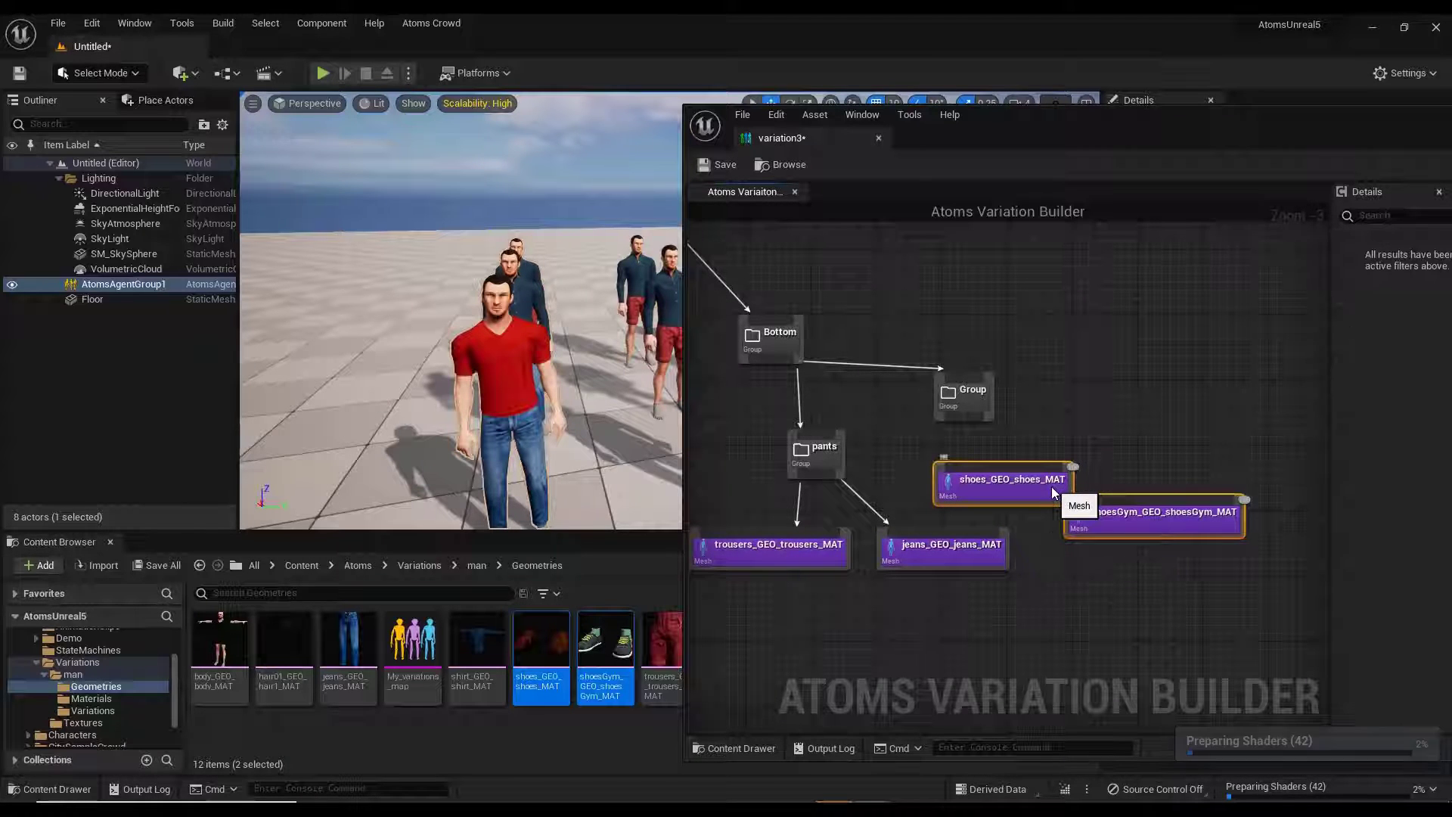
key(Delete)
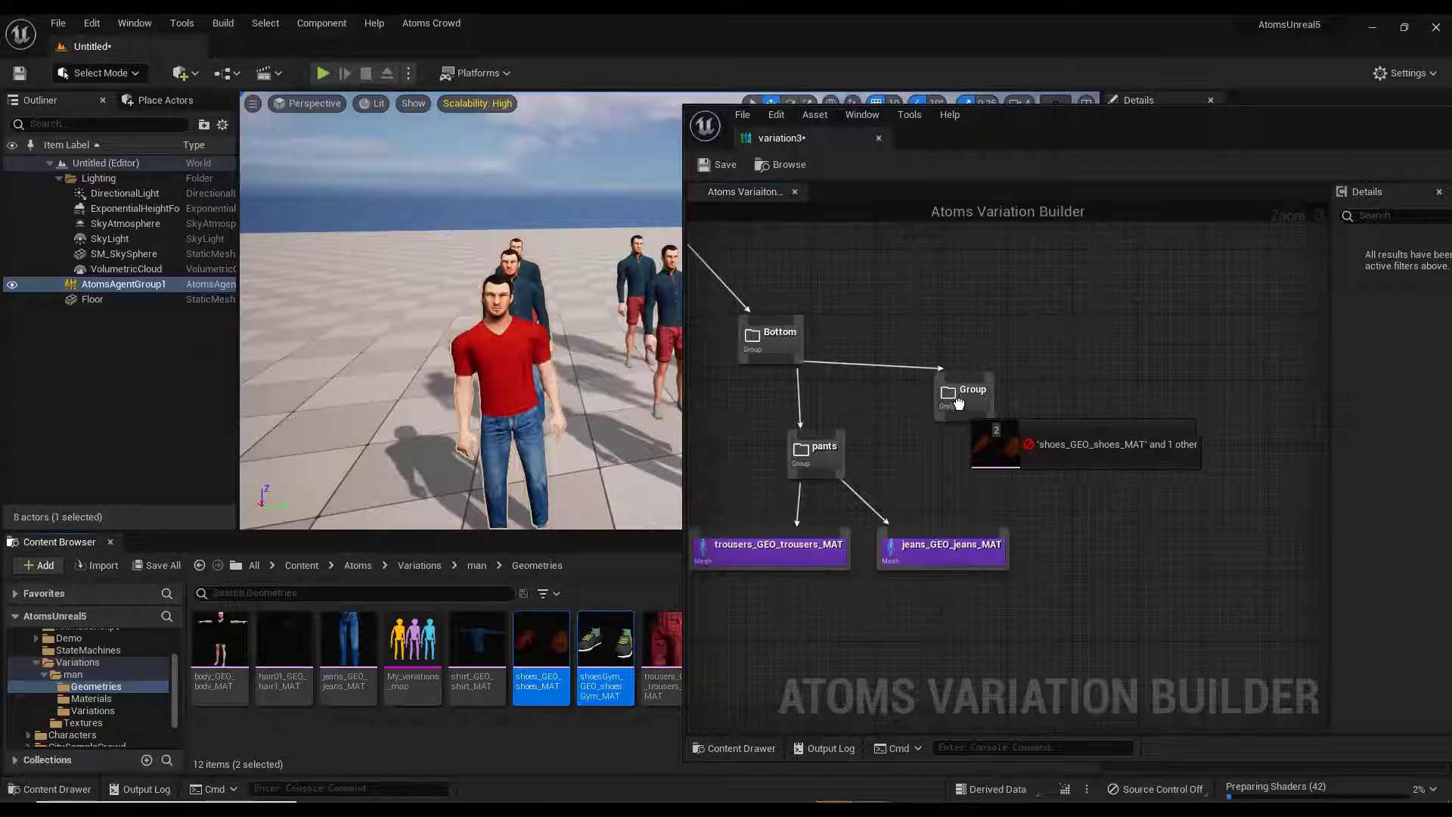
Restore the shoes and shoesGym meshes beneath the unnamed Group, and spread the Group and both mesh nodes apart.
key(ctrl+z)
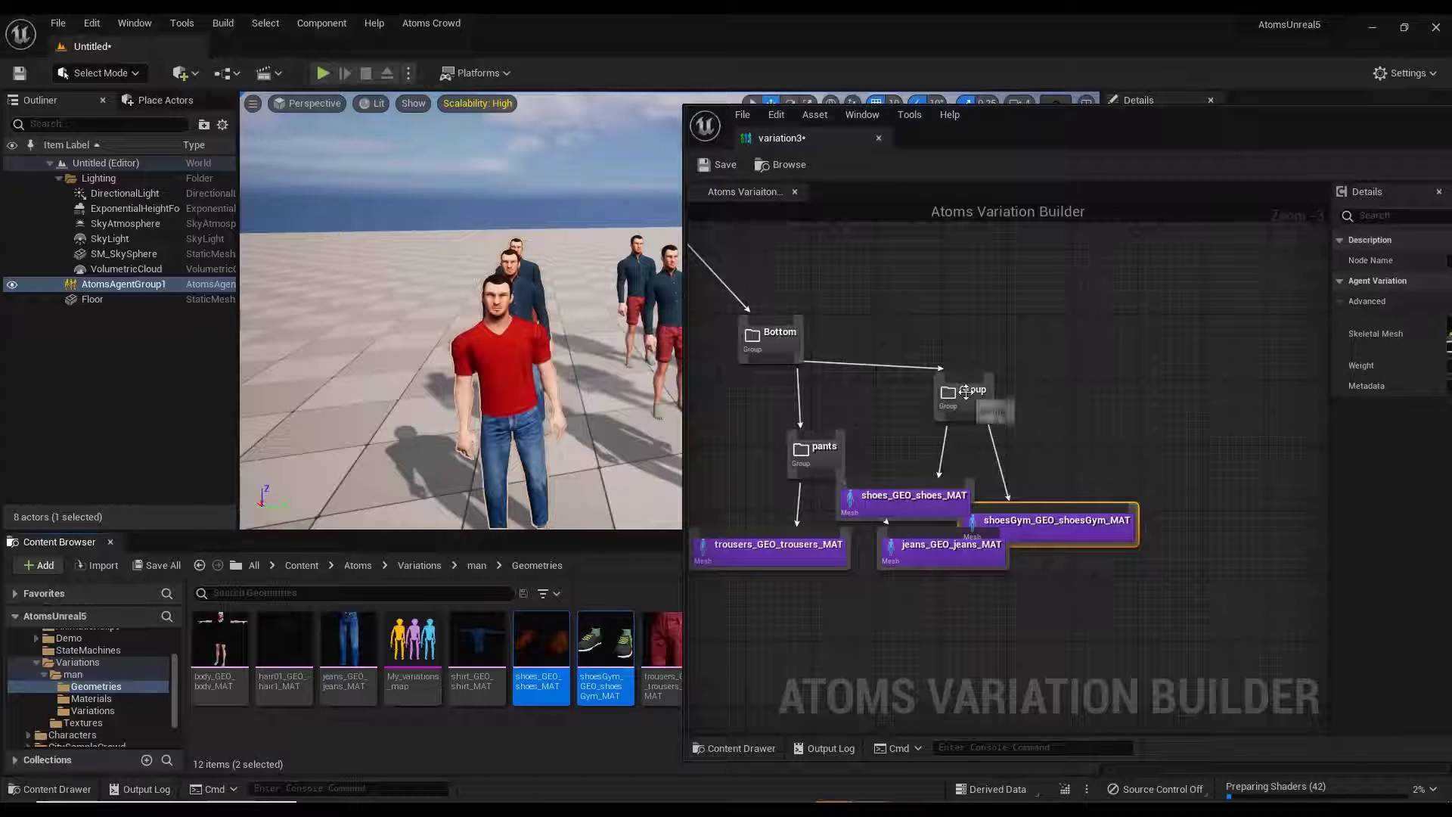
drag(965, 391, 1047, 384)
drag(1067, 530, 1165, 514)
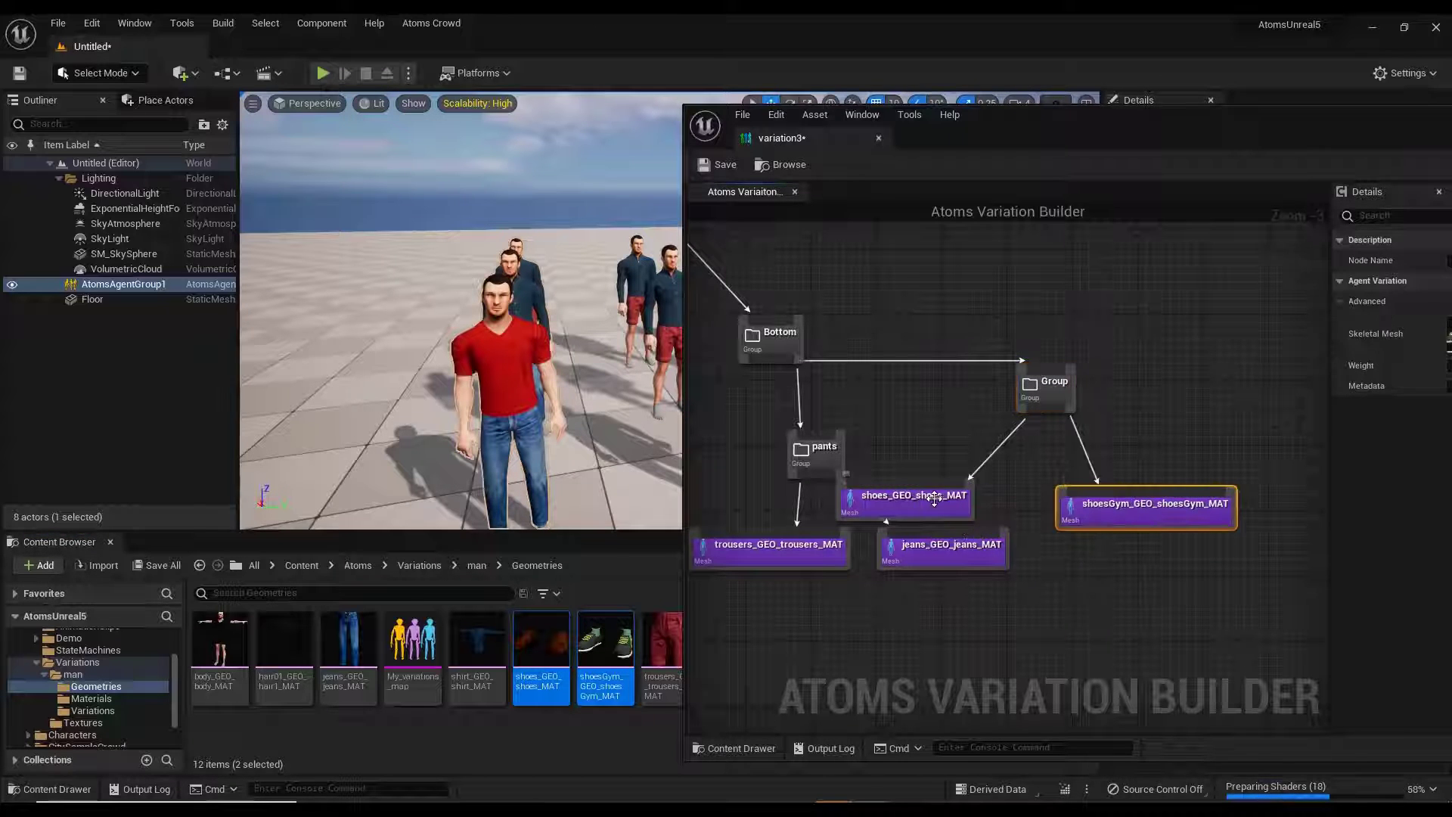
drag(934, 497, 999, 480)
Turn on Use Weight for the Group above the two shoe meshes and save the variation.
drag(1181, 139, 939, 157)
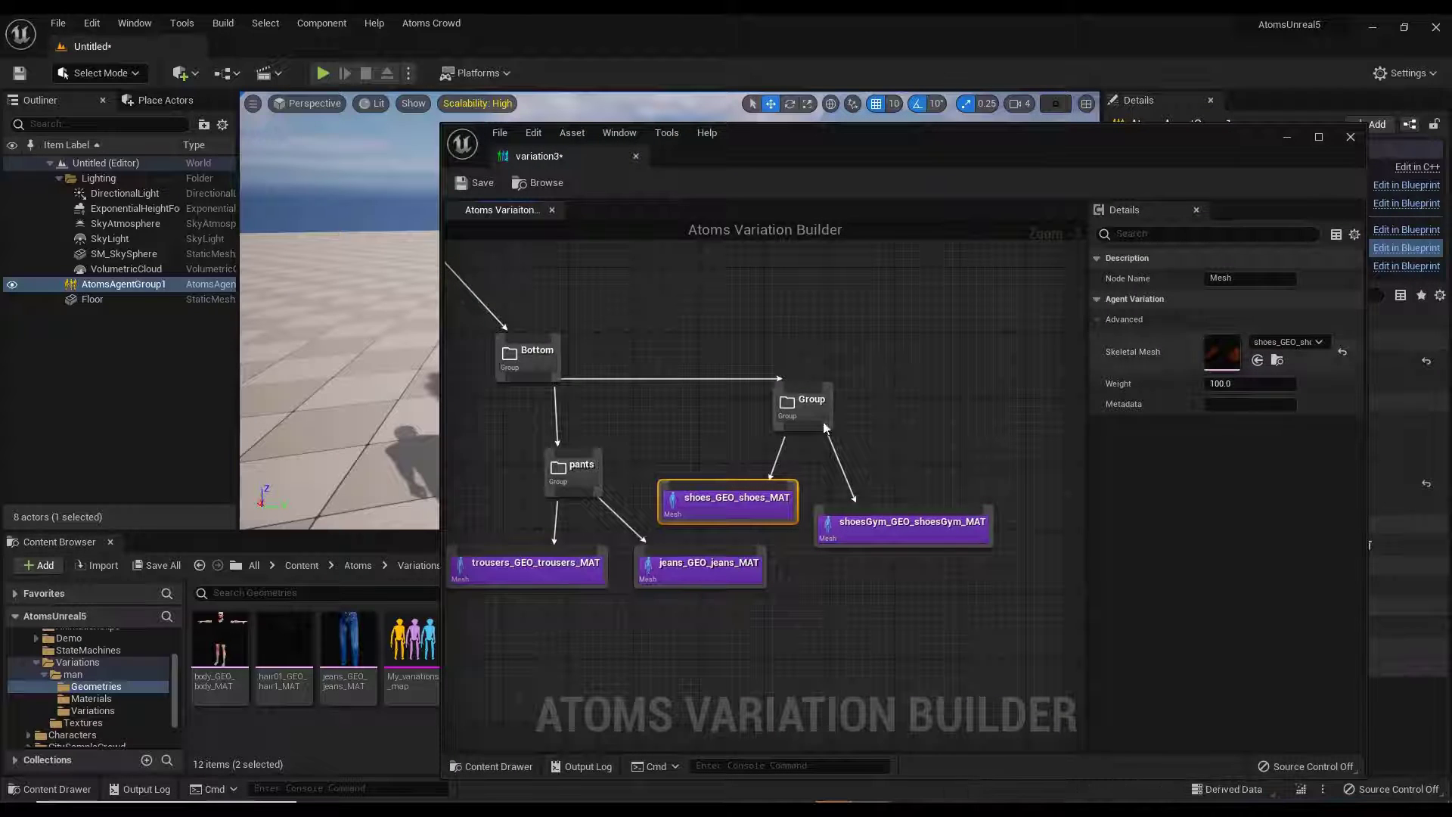
click(803, 404)
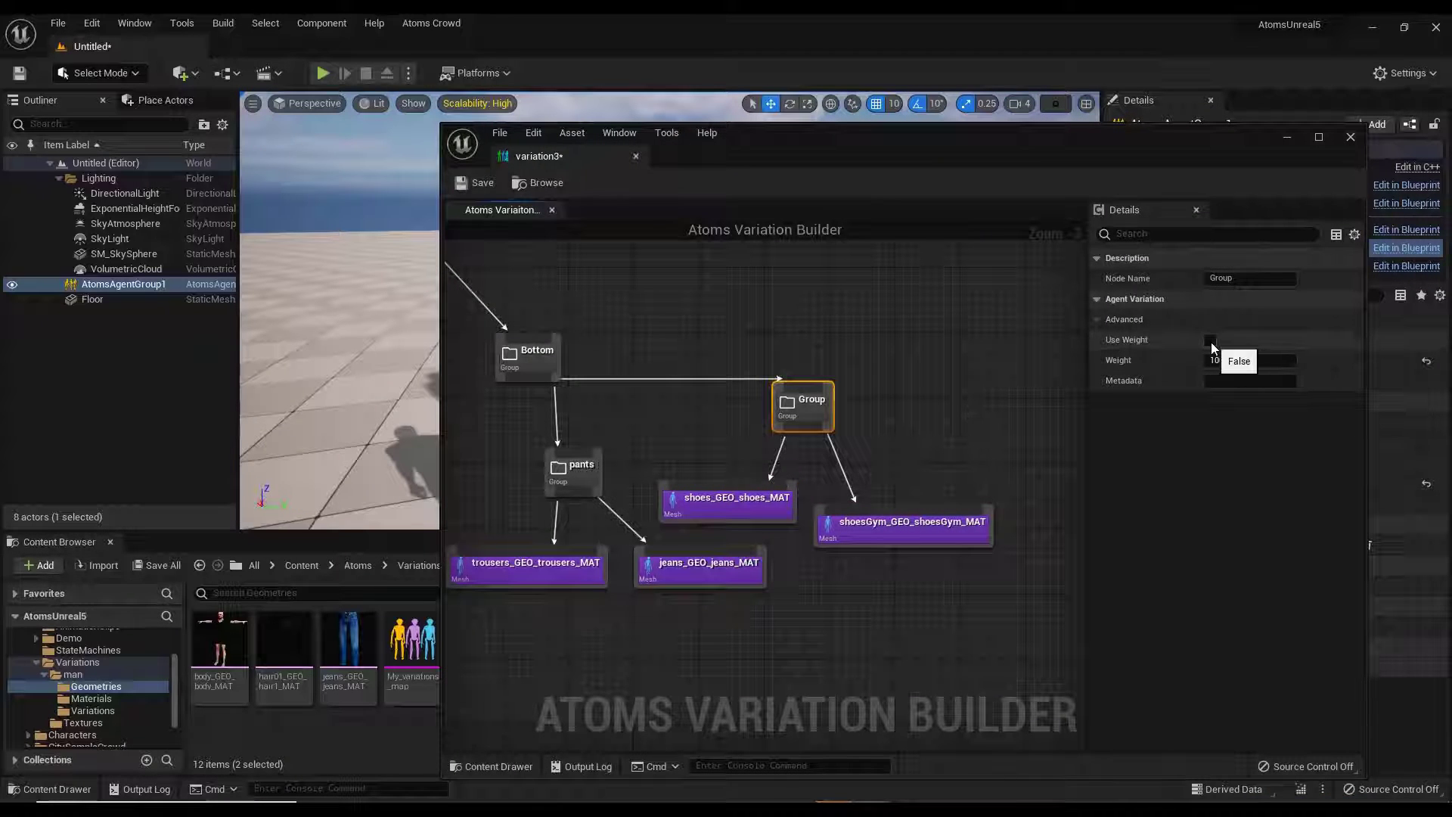
click(1209, 340)
drag(1000, 160, 1377, 212)
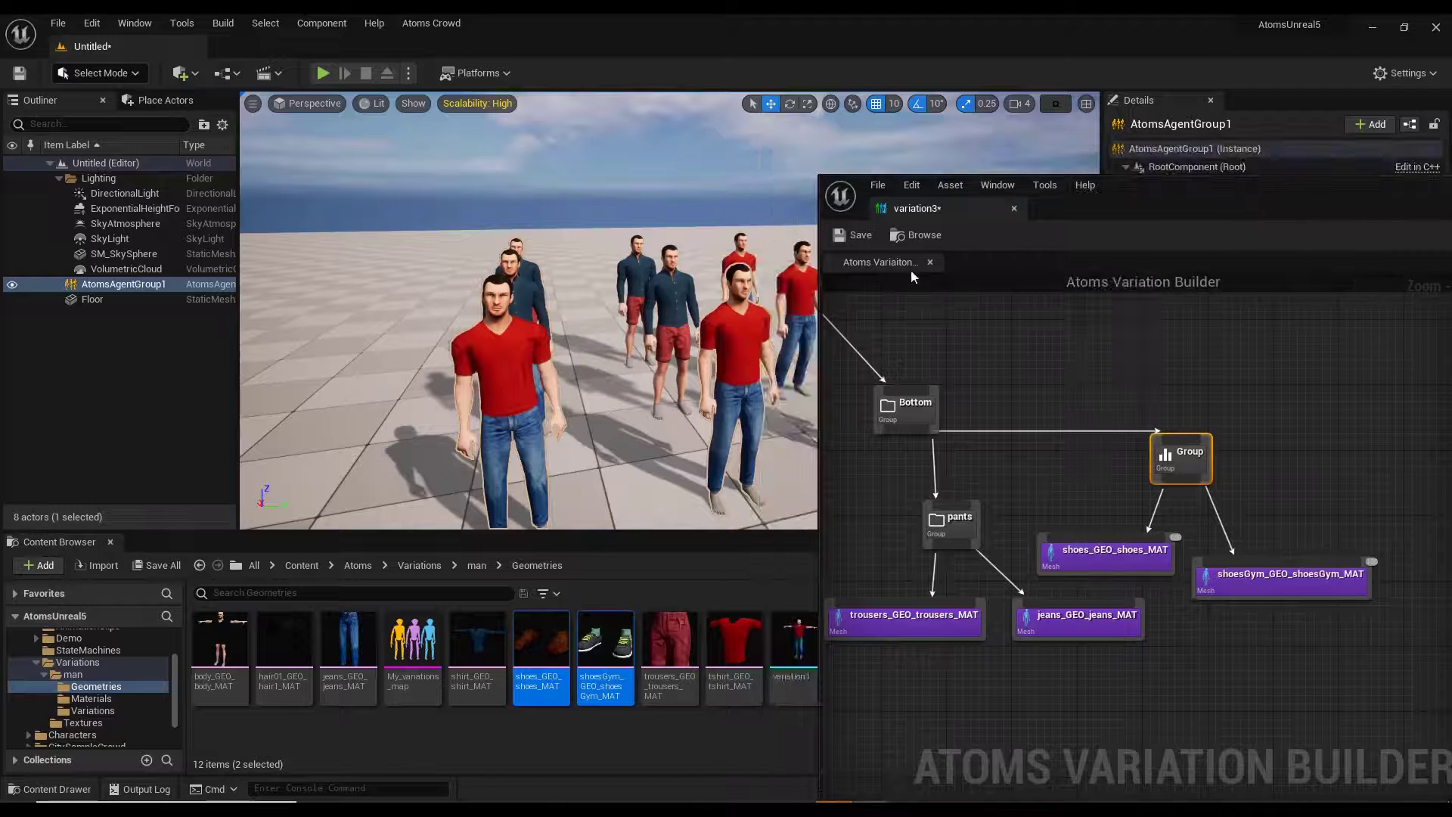
click(860, 238)
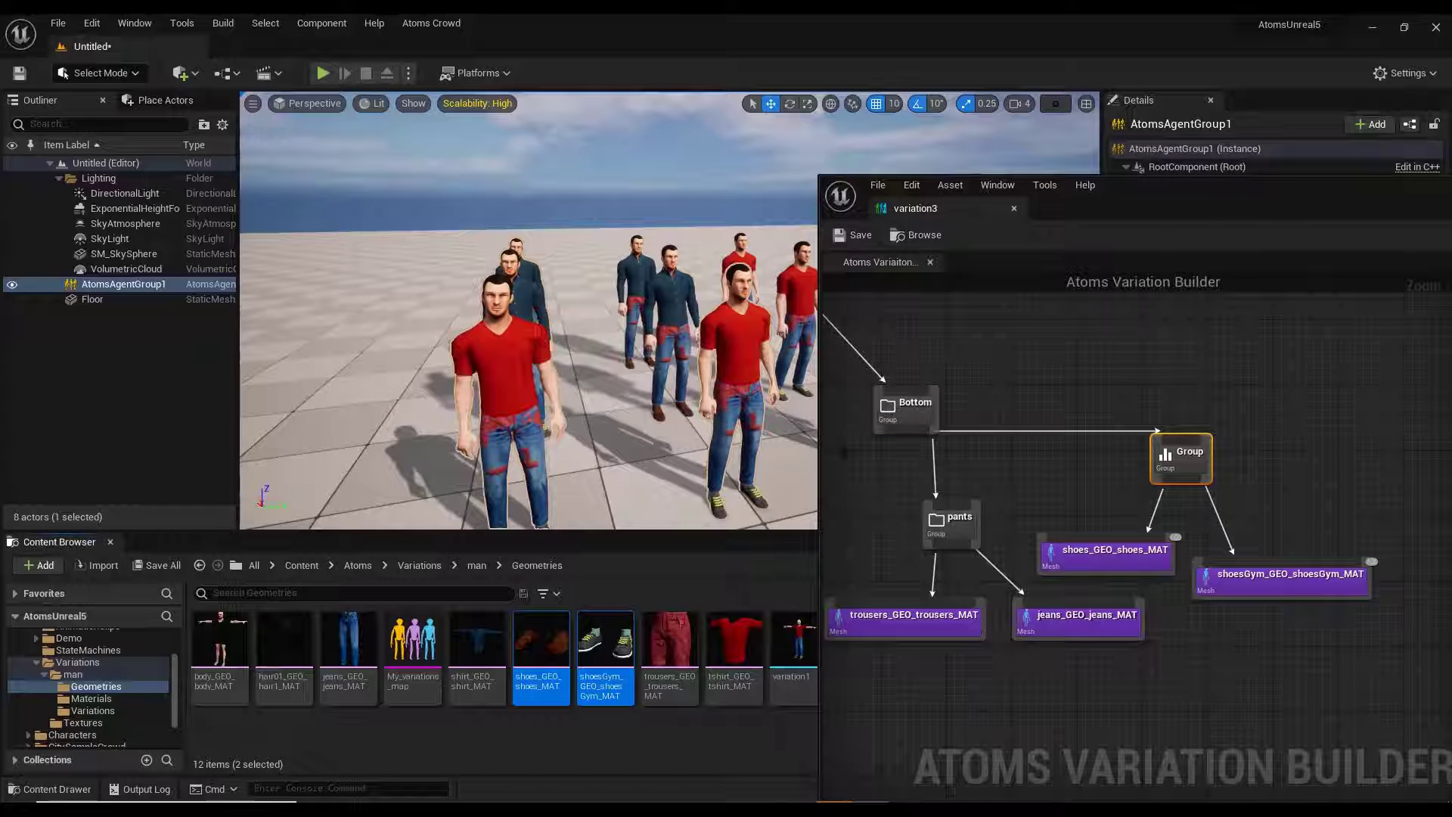
Turn on Use Weight for the pants group and save variation3, keeping the agents in view.
click(970, 529)
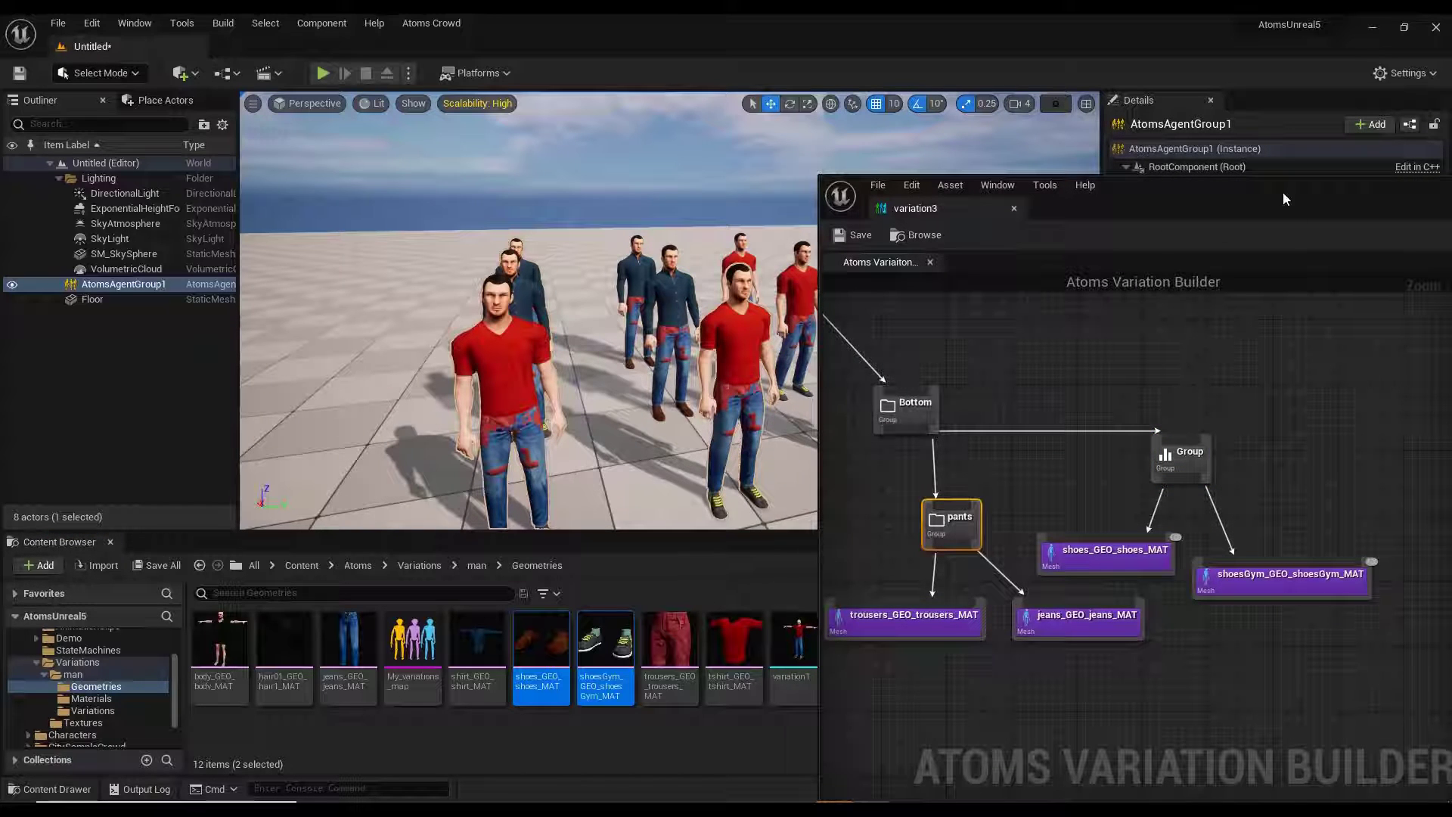
drag(1283, 199, 886, 215)
click(1192, 409)
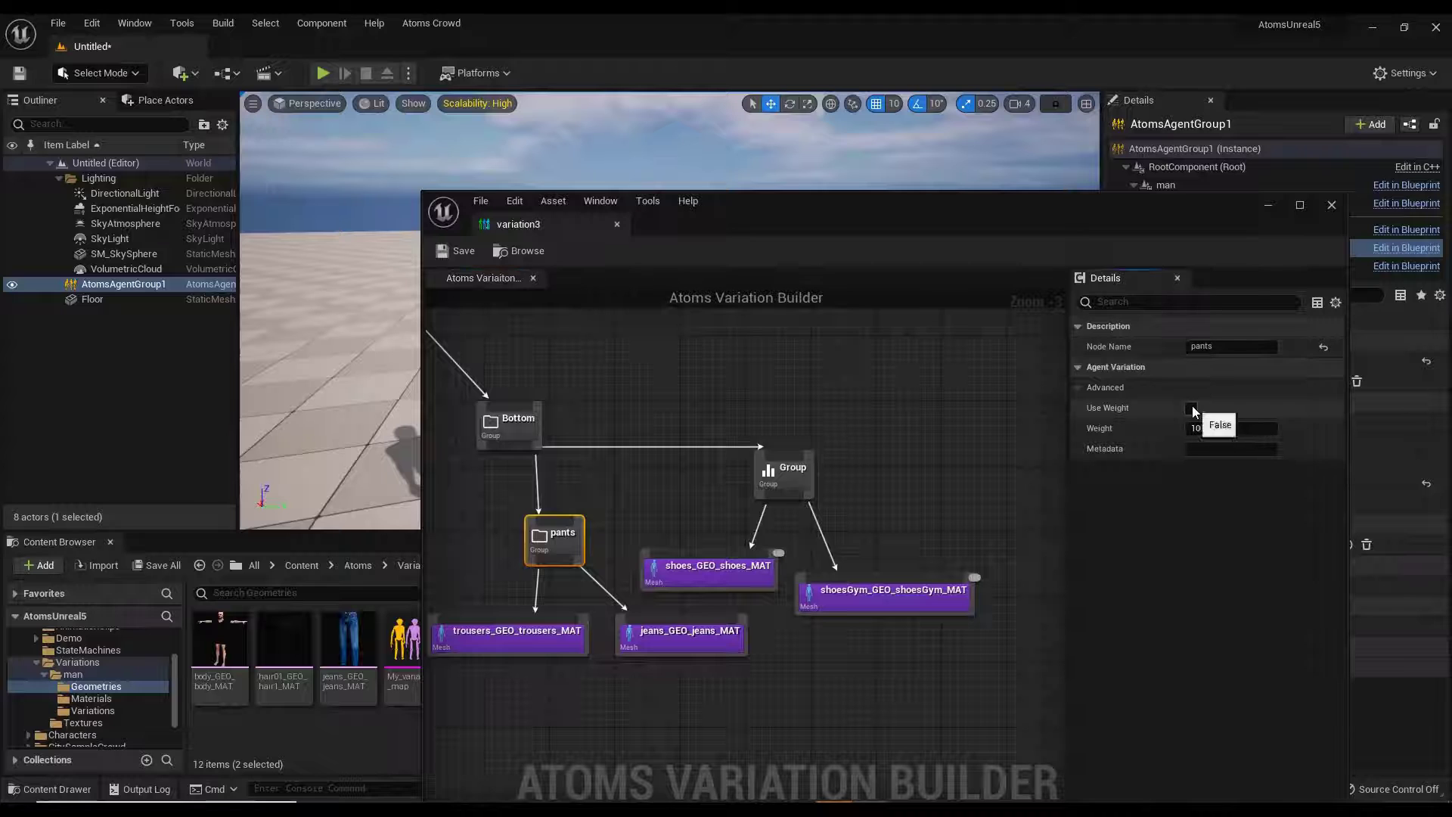
click(458, 251)
drag(821, 233, 1343, 248)
mouse_move(841, 416)
middle_down()
mouse_move(841, 484)
mouse_move(841, 416)
middle_up()
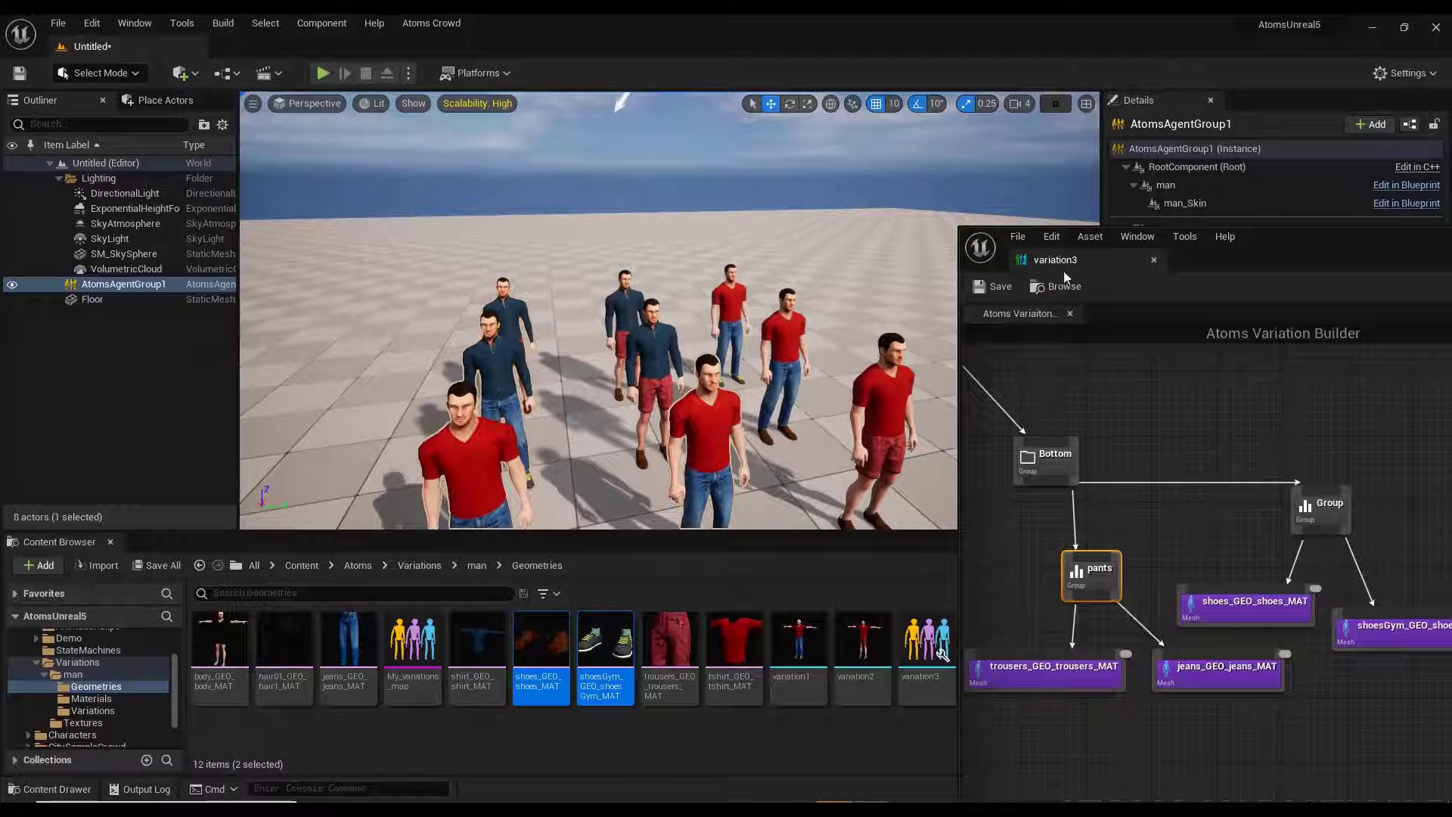
Try an Attachment node below the Top group's meshes, expand its Offset settings, and delete the node.
drag(1264, 242, 884, 144)
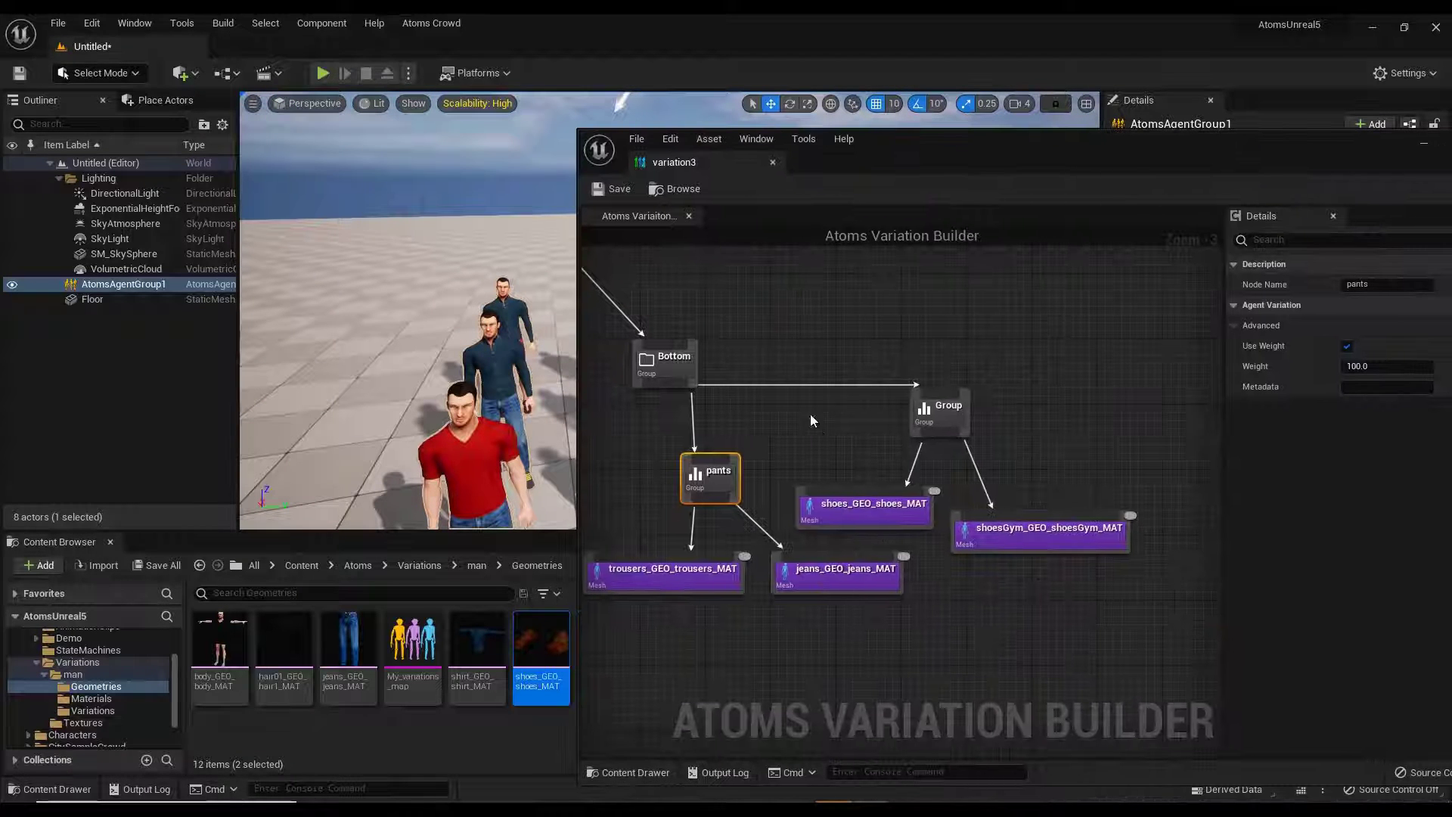
right_drag(823, 344, 1092, 349)
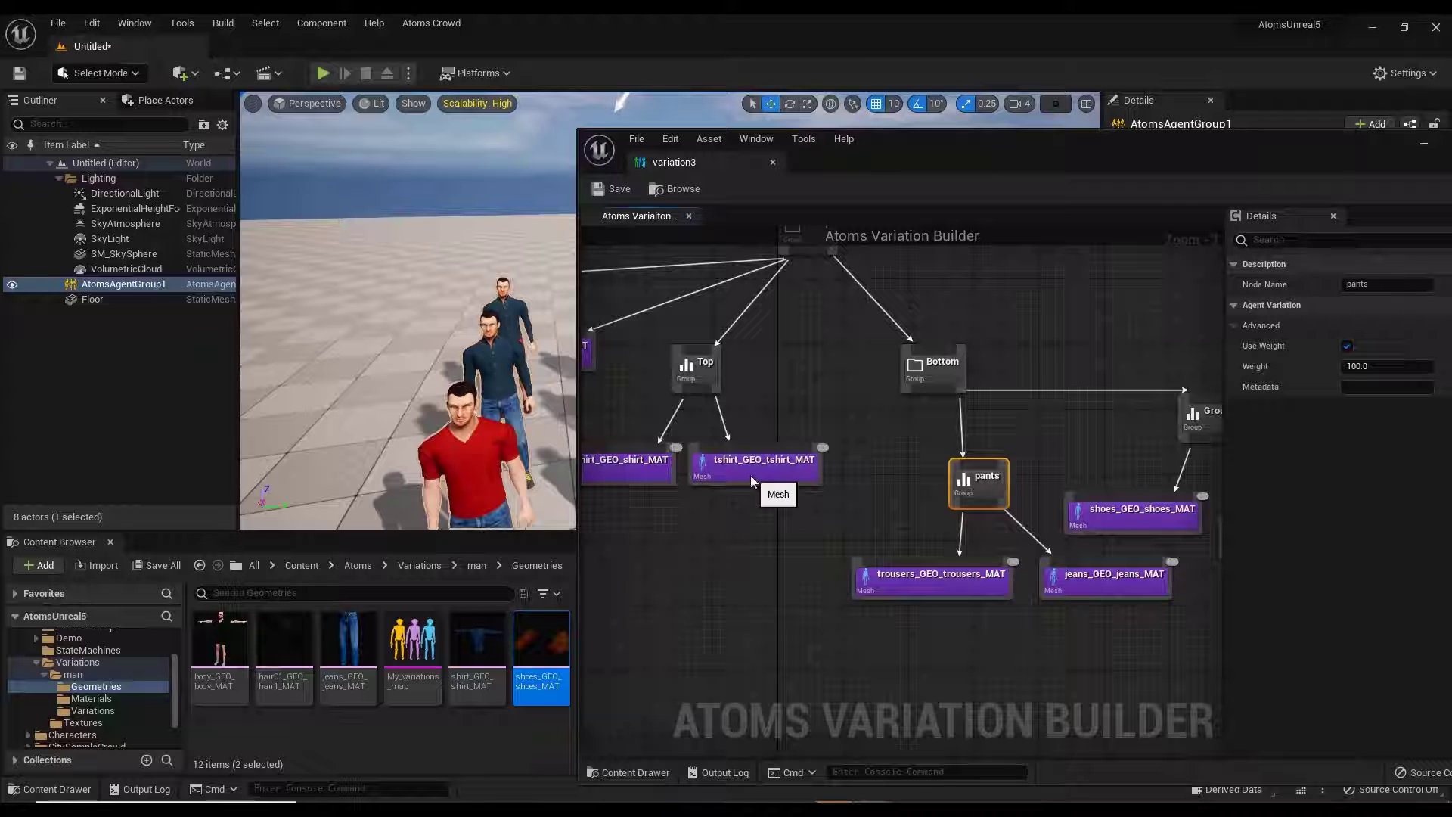
click(780, 461)
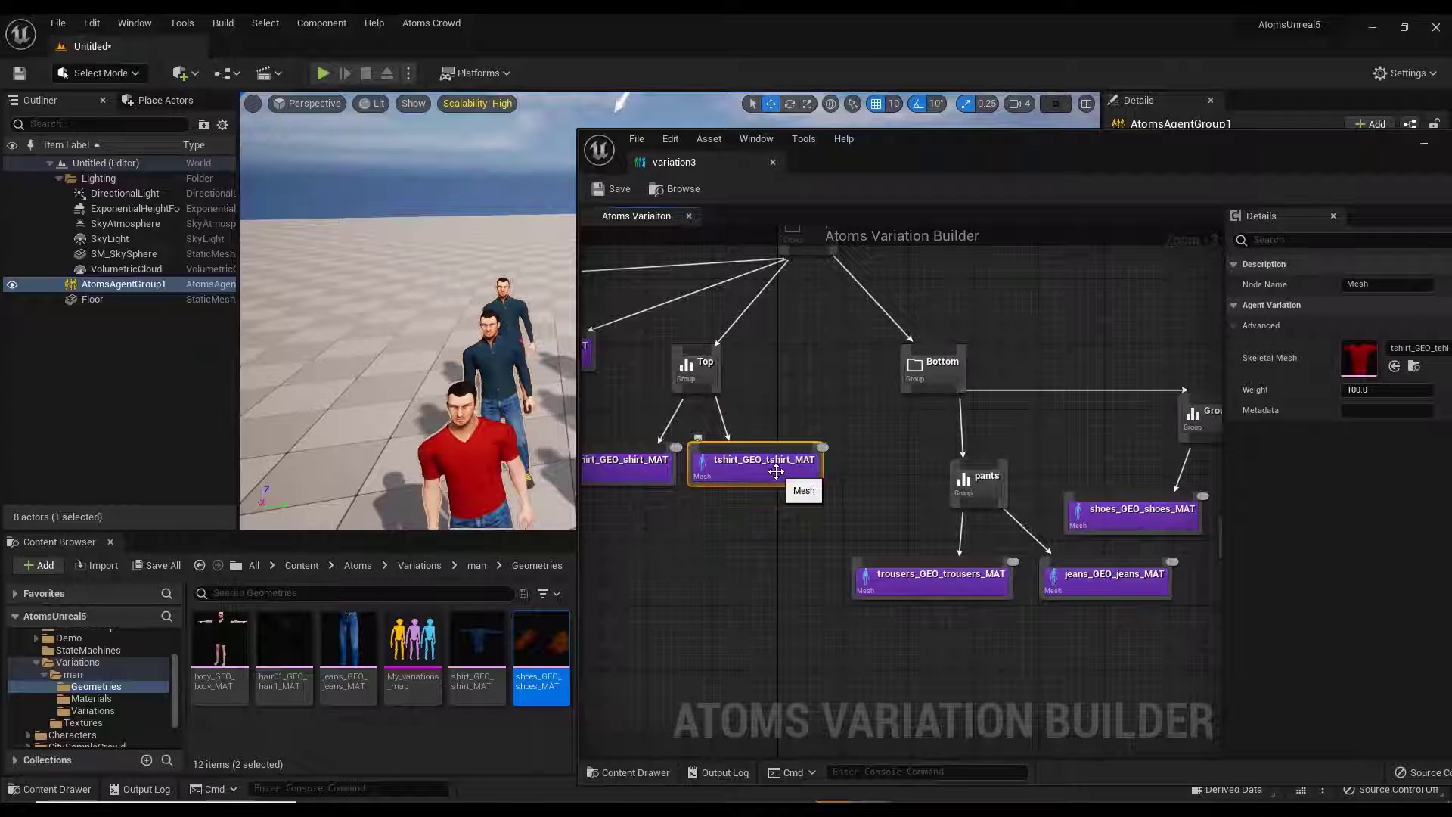
right_click(683, 546)
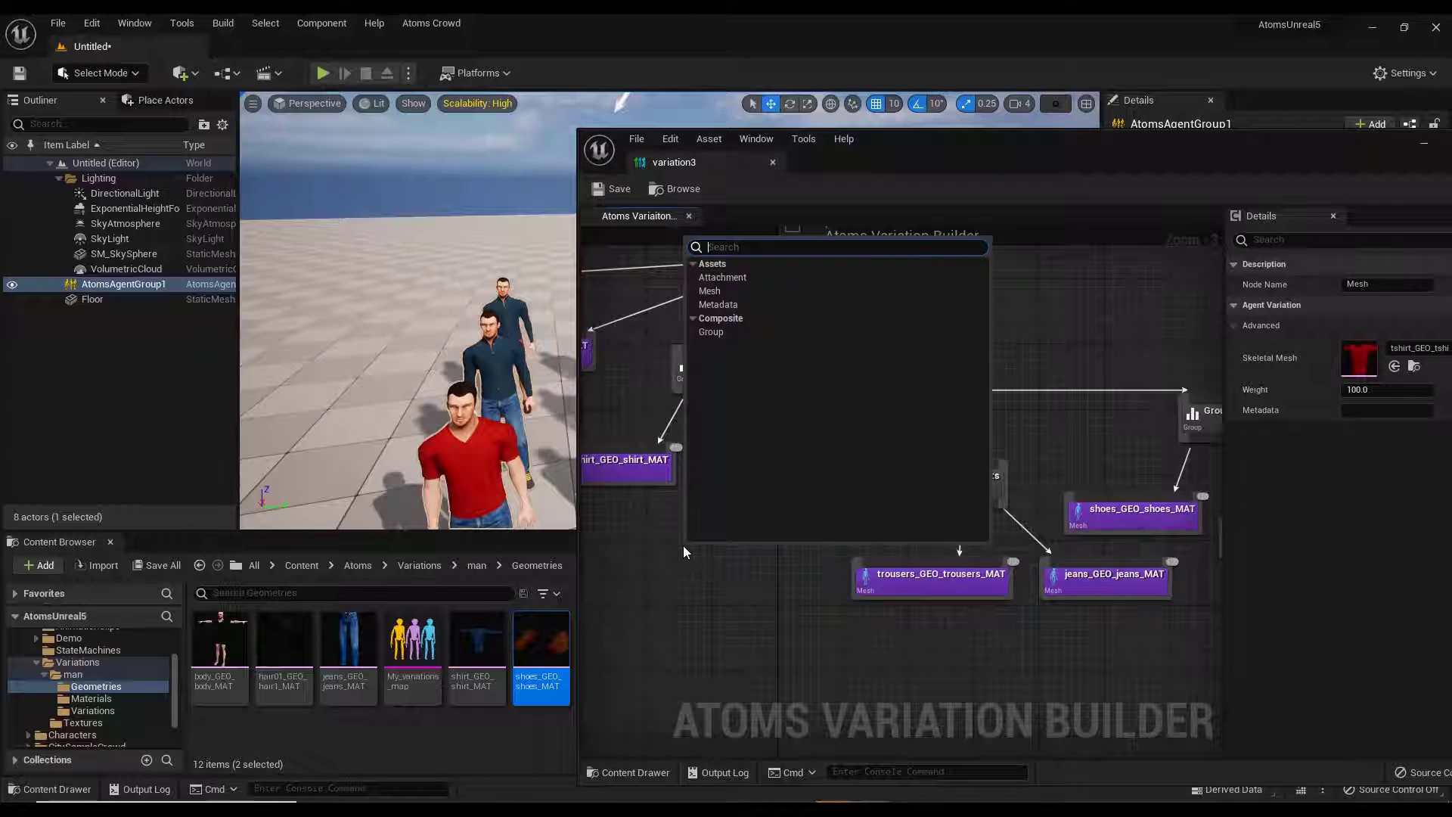
click(722, 277)
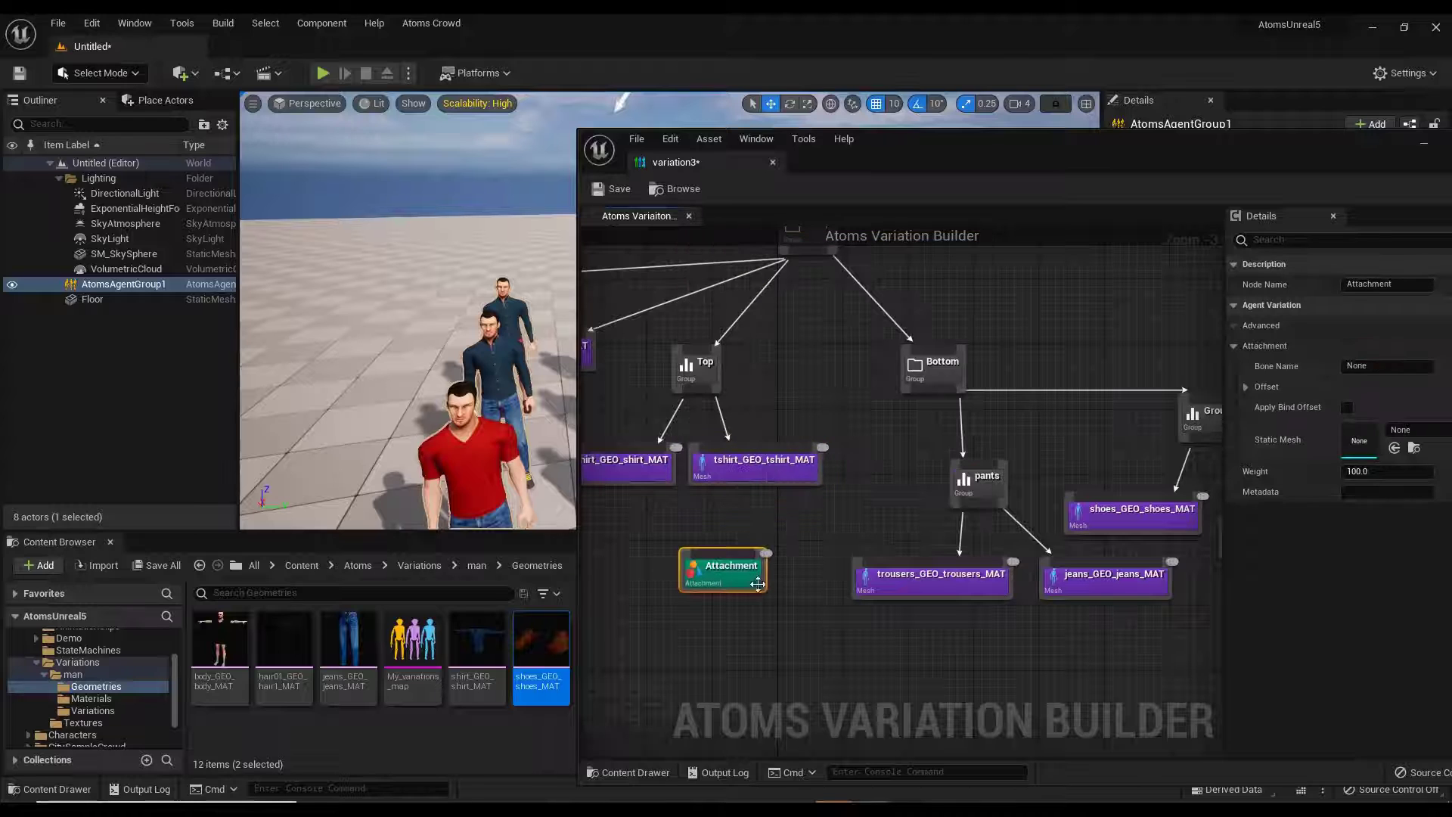
drag(758, 584, 774, 567)
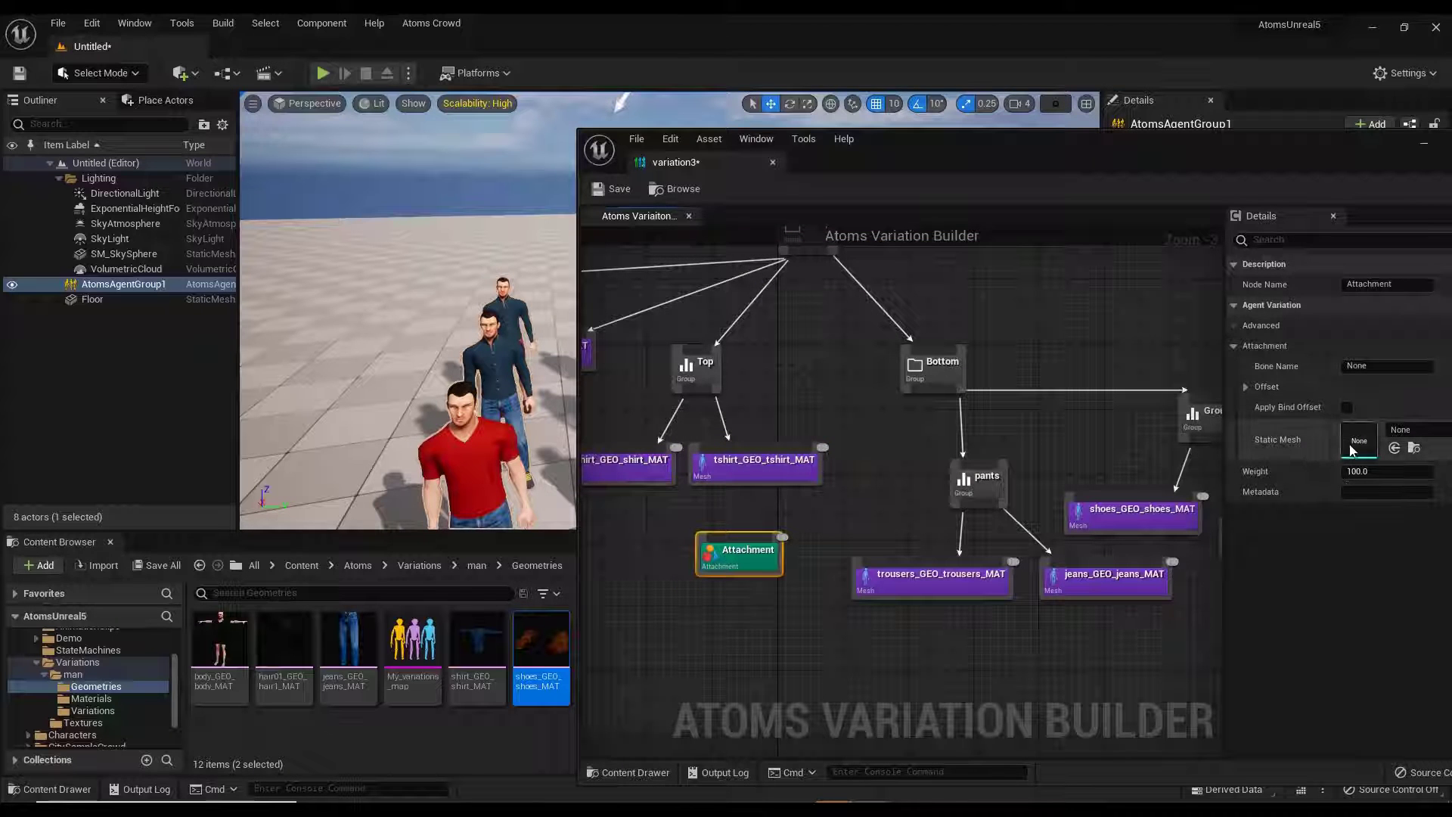
click(1246, 386)
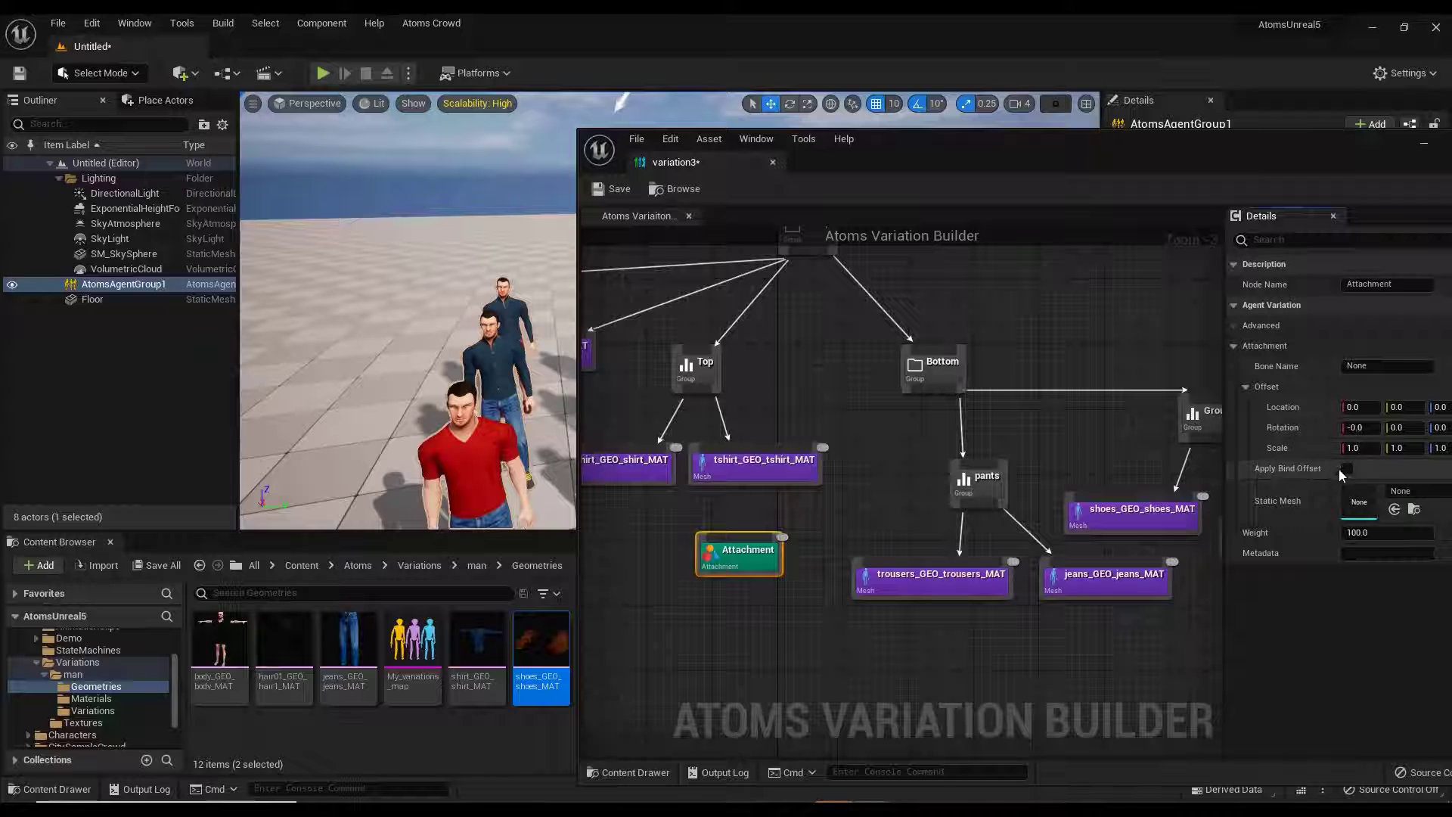
click(770, 577)
click(751, 568)
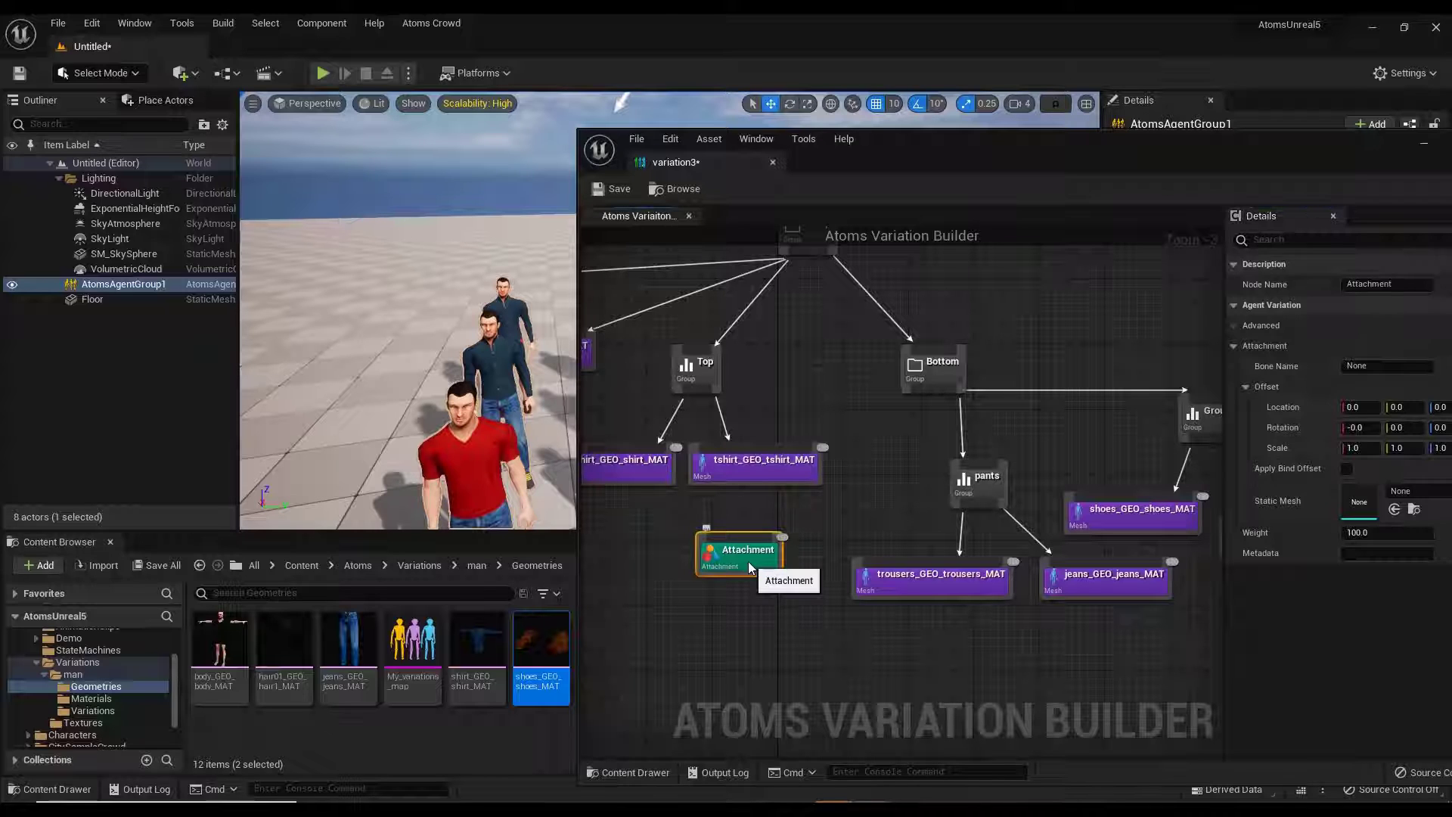
key(Delete)
Add a Metadata node below the Top group's meshes and shift the trousers mesh node slightly lower.
right_click(737, 558)
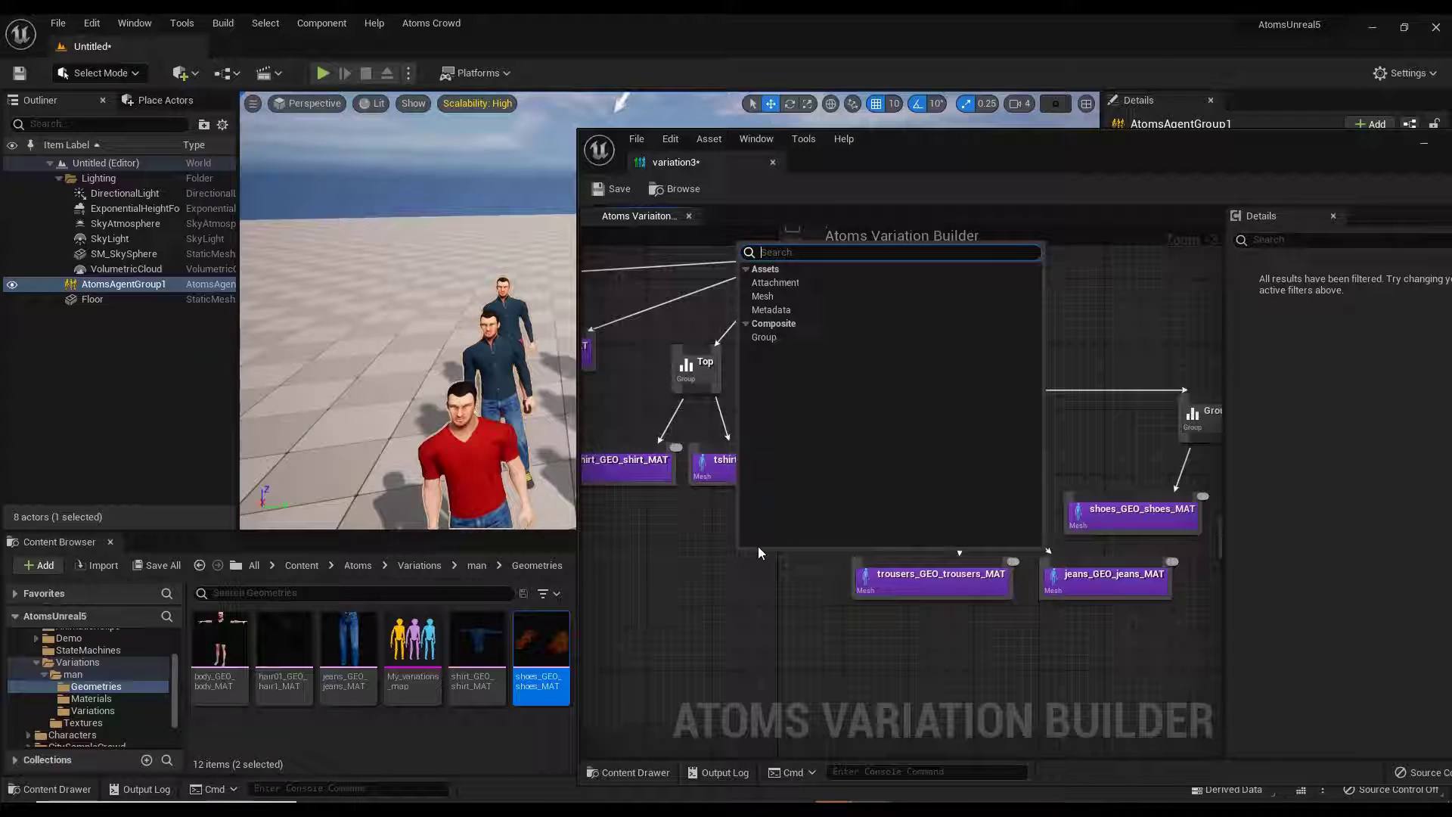
click(778, 311)
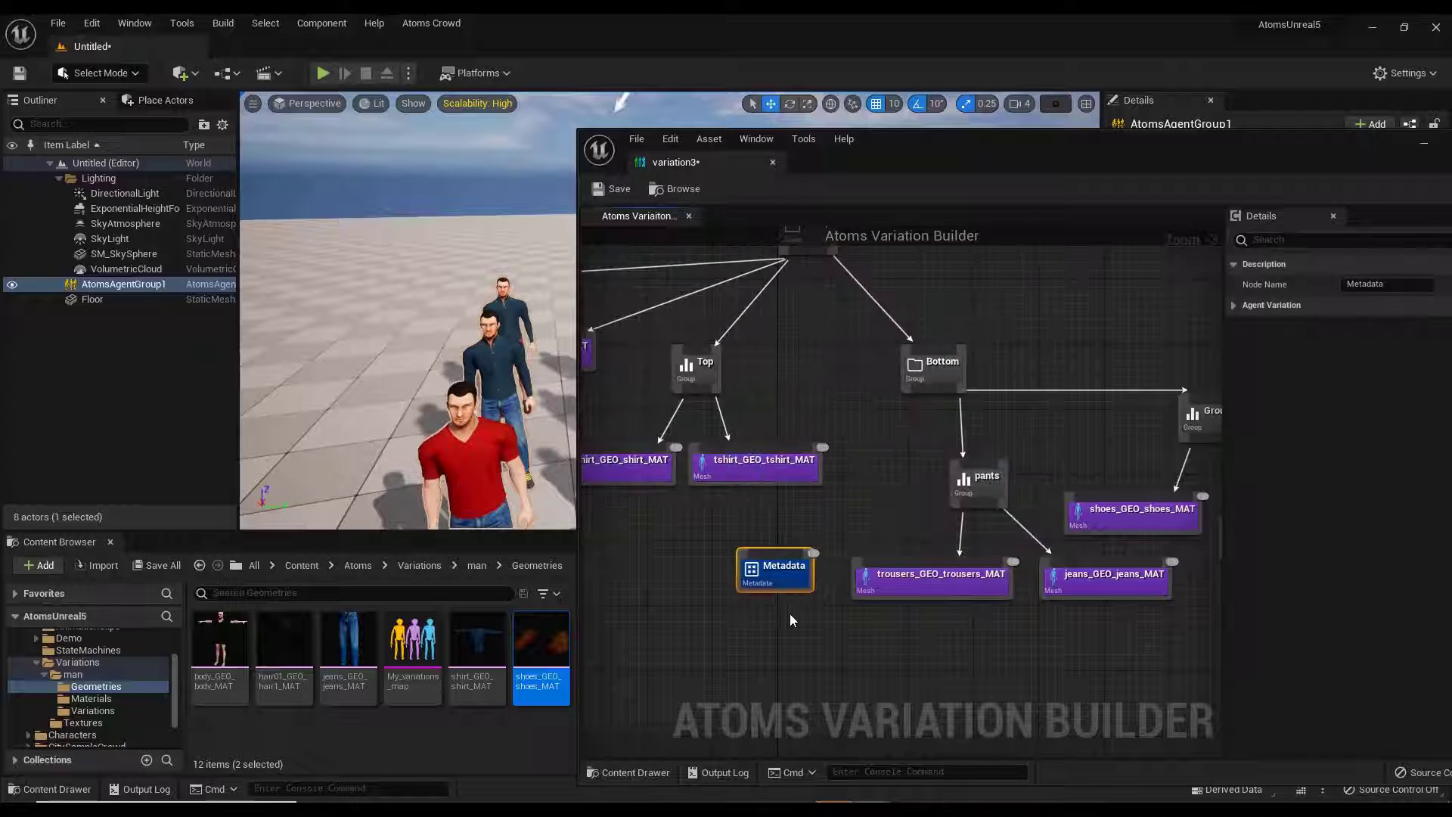
click(823, 637)
drag(776, 581, 776, 598)
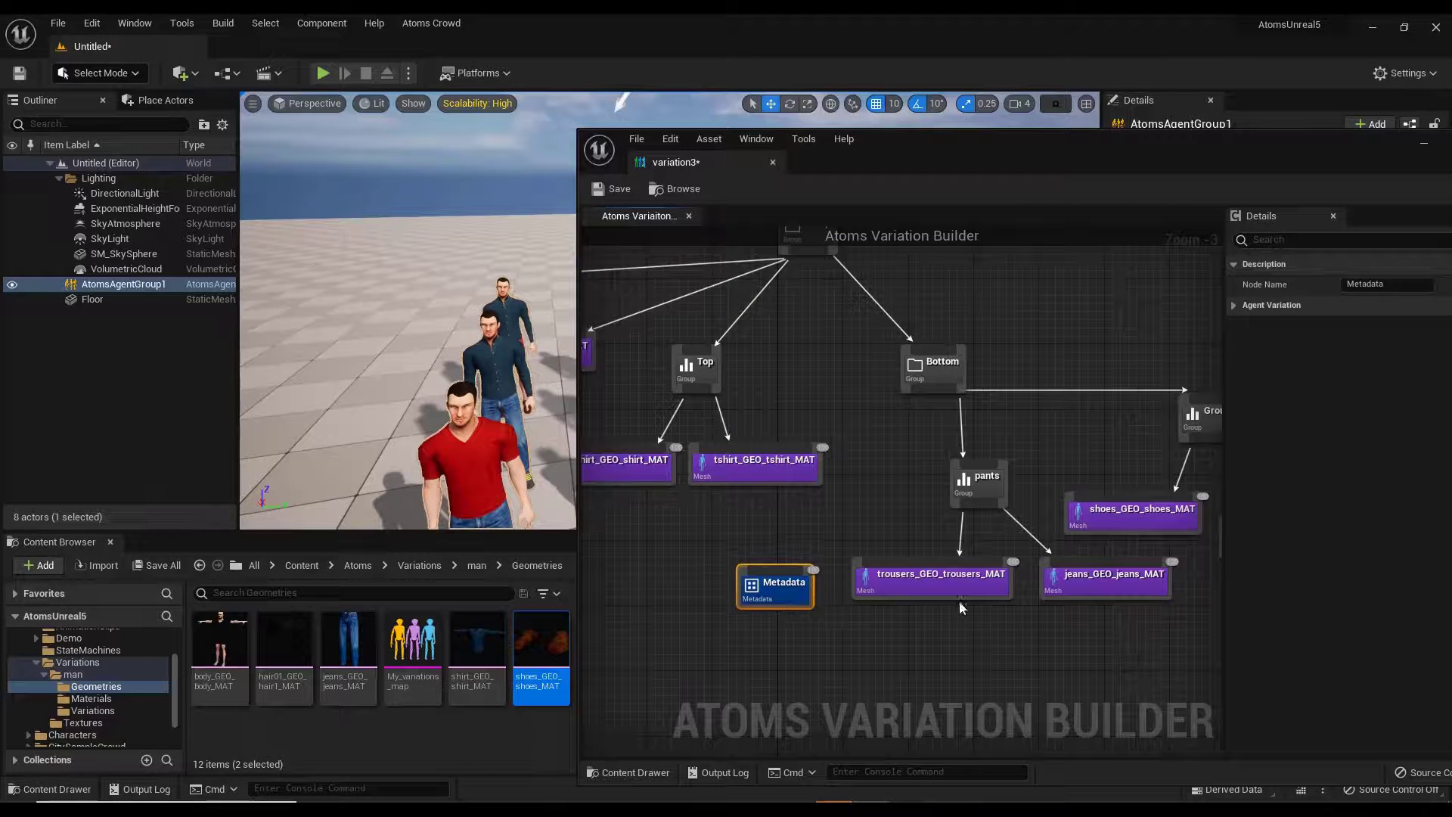
drag(955, 590, 964, 622)
click(778, 594)
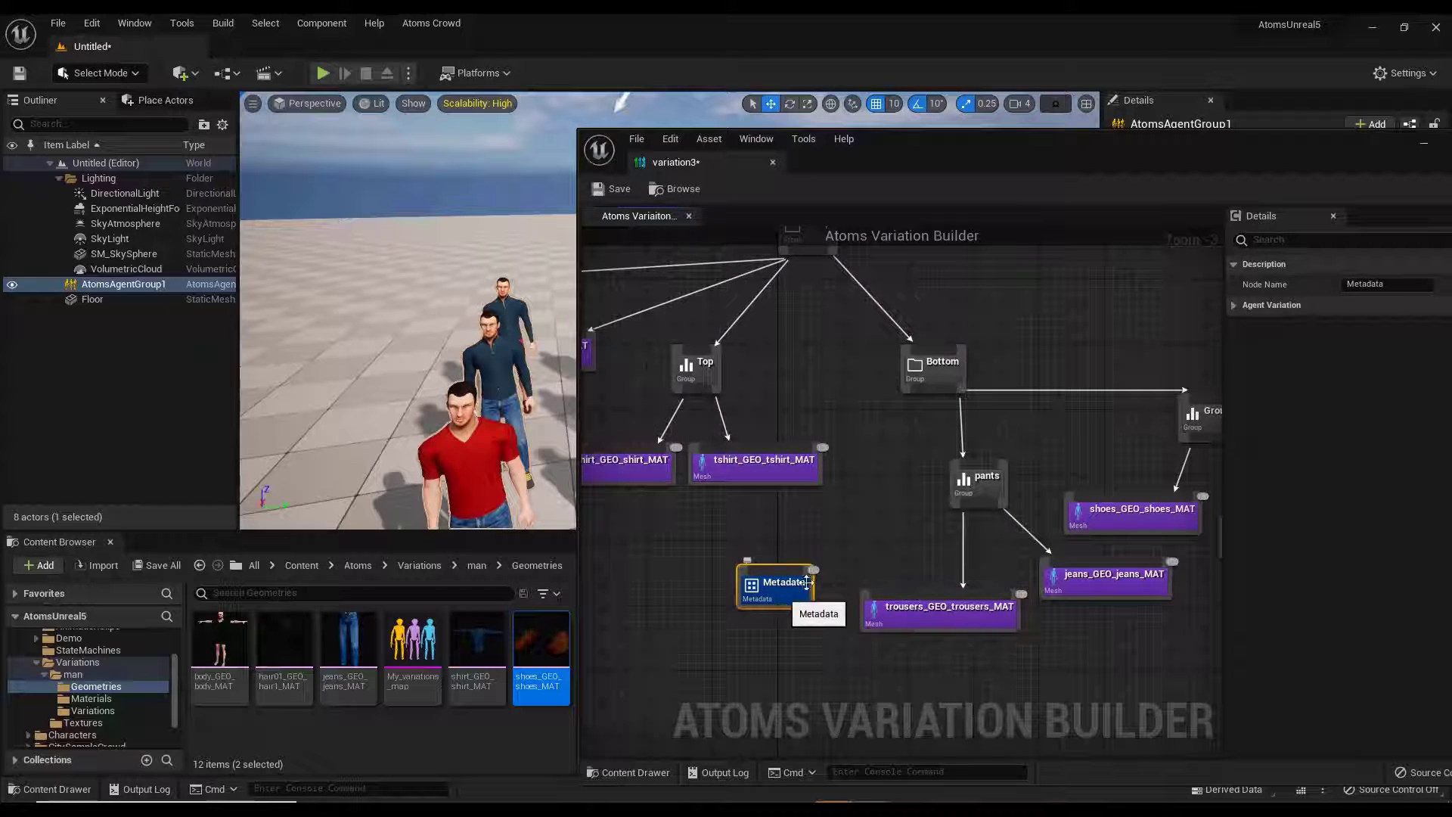
drag(1017, 144, 924, 146)
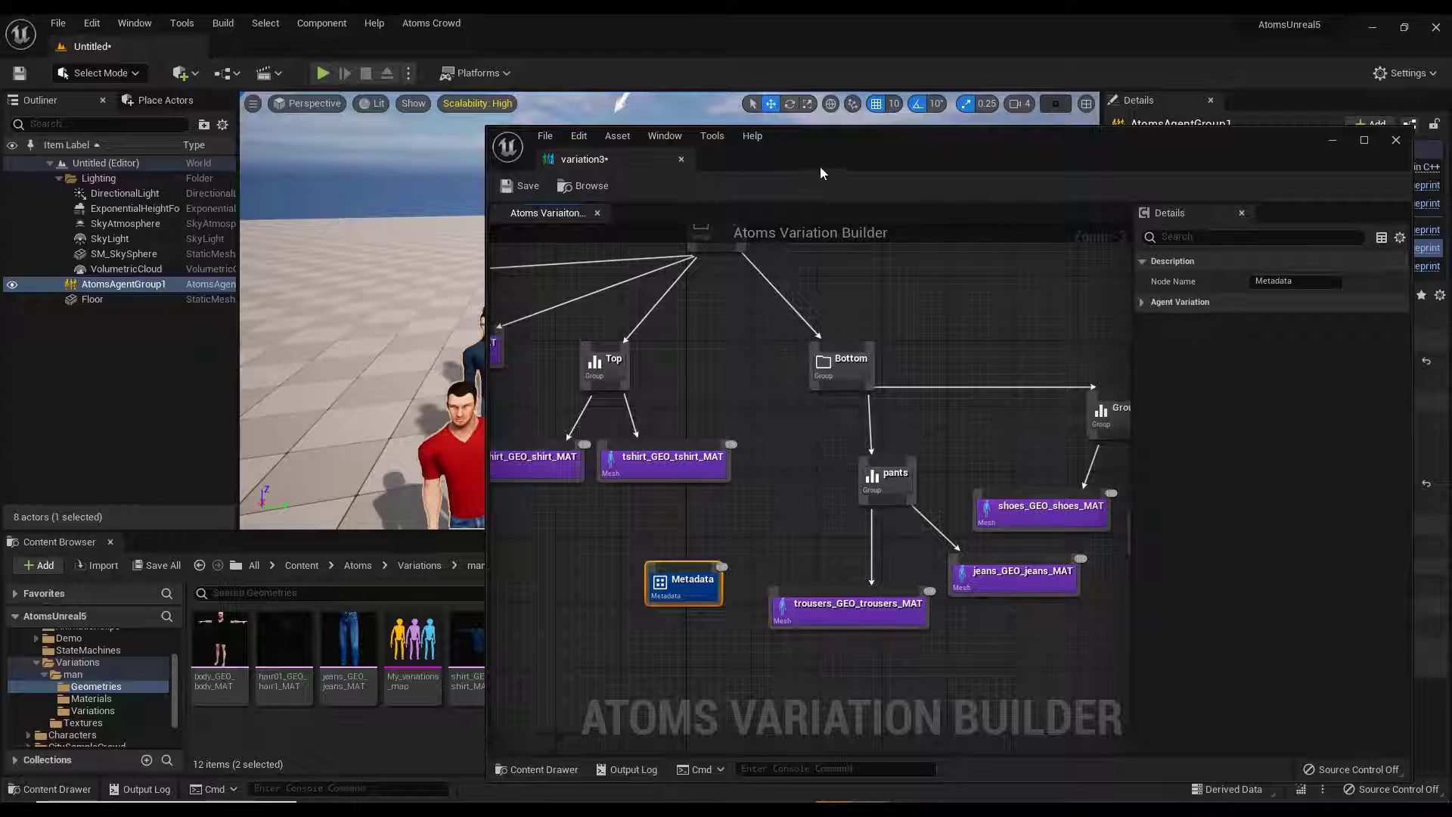
drag(810, 140, 897, 184)
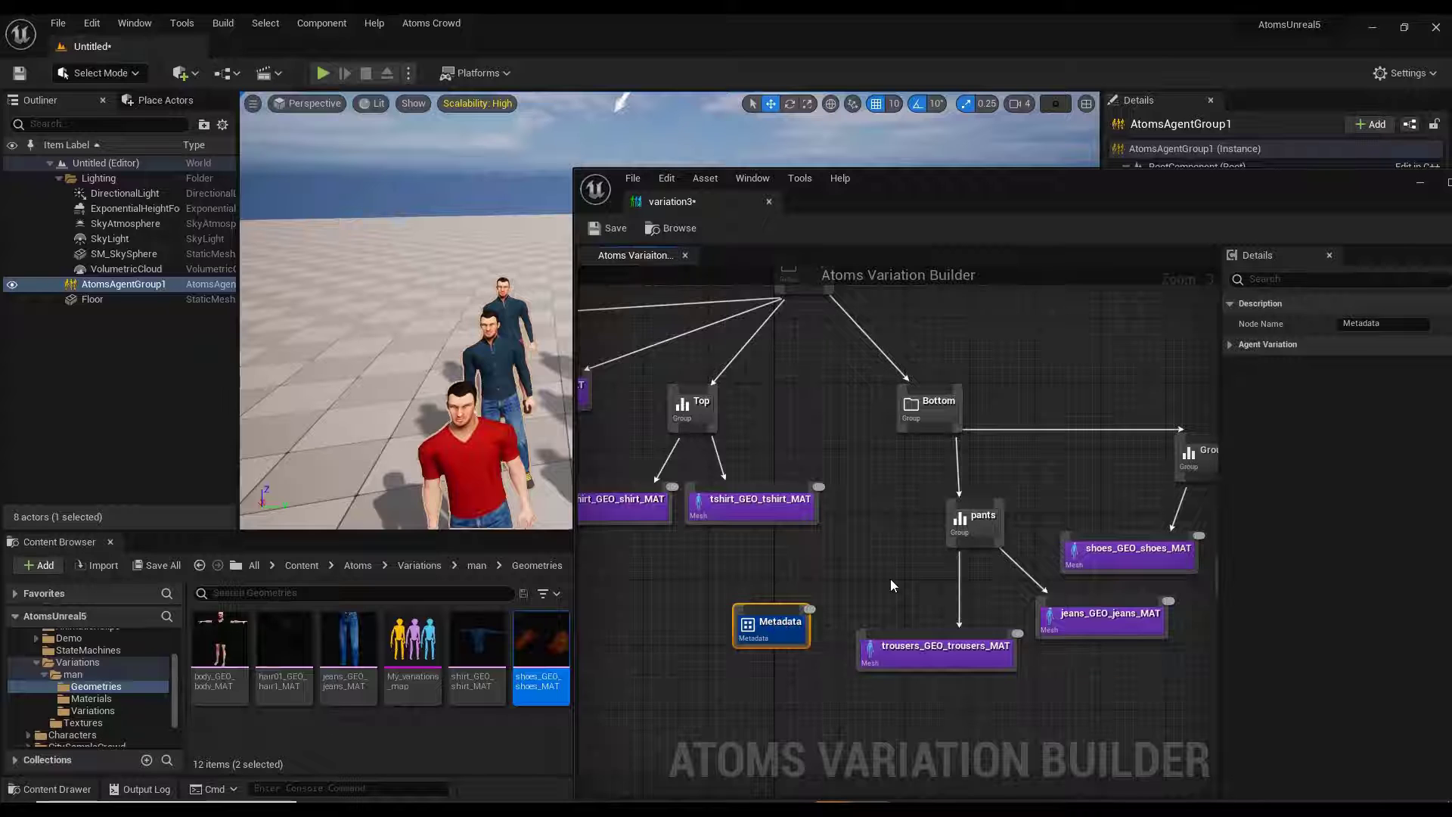
Move the Metadata node aside and add a new Group node connected beneath Bottom, just above it.
right_drag(891, 578, 859, 456)
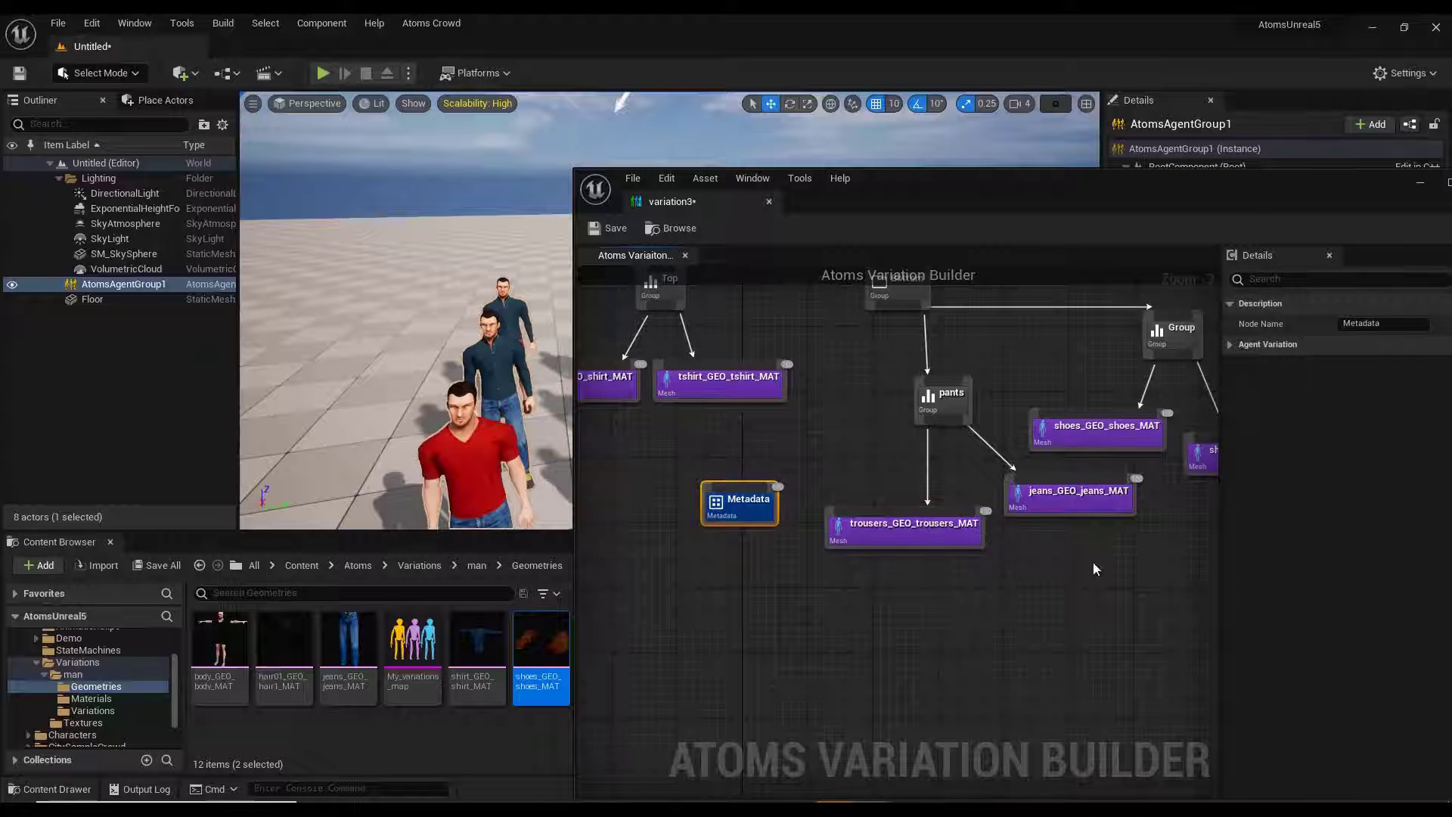
drag(1094, 568, 976, 507)
right_drag(1033, 361, 1031, 411)
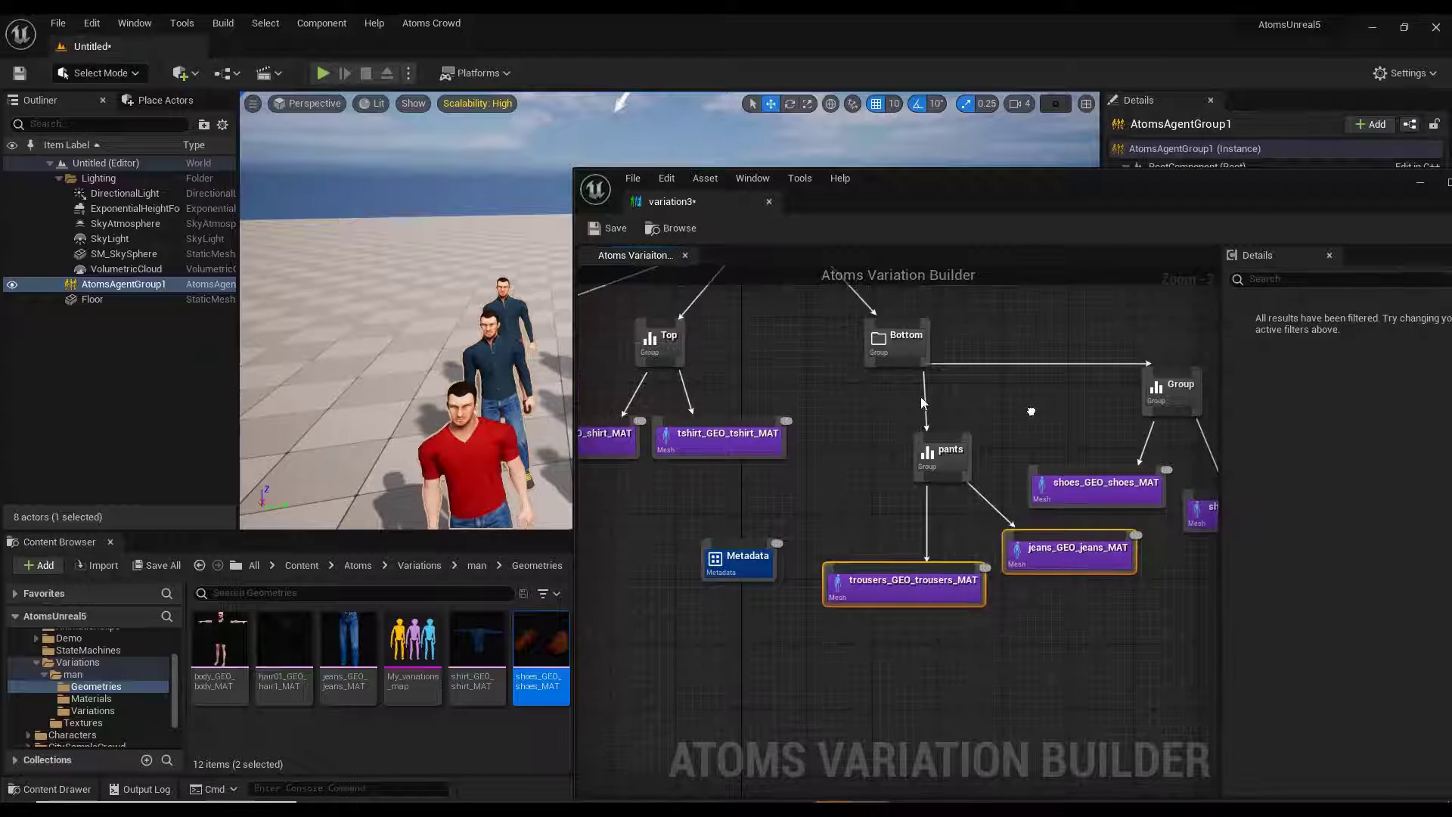
click(755, 565)
drag(755, 566, 715, 598)
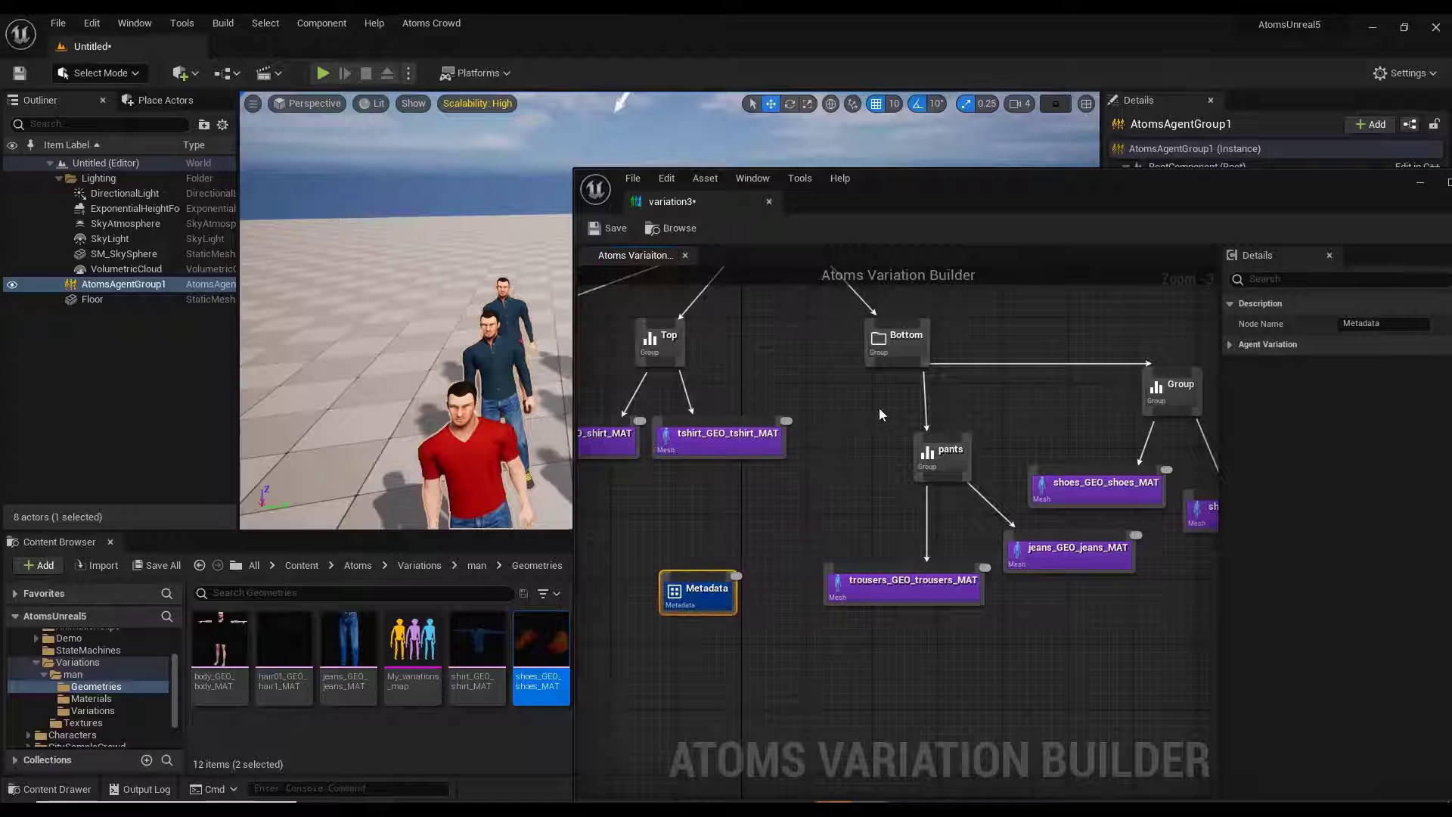
drag(893, 367, 731, 514)
text(grou)
key(Return)
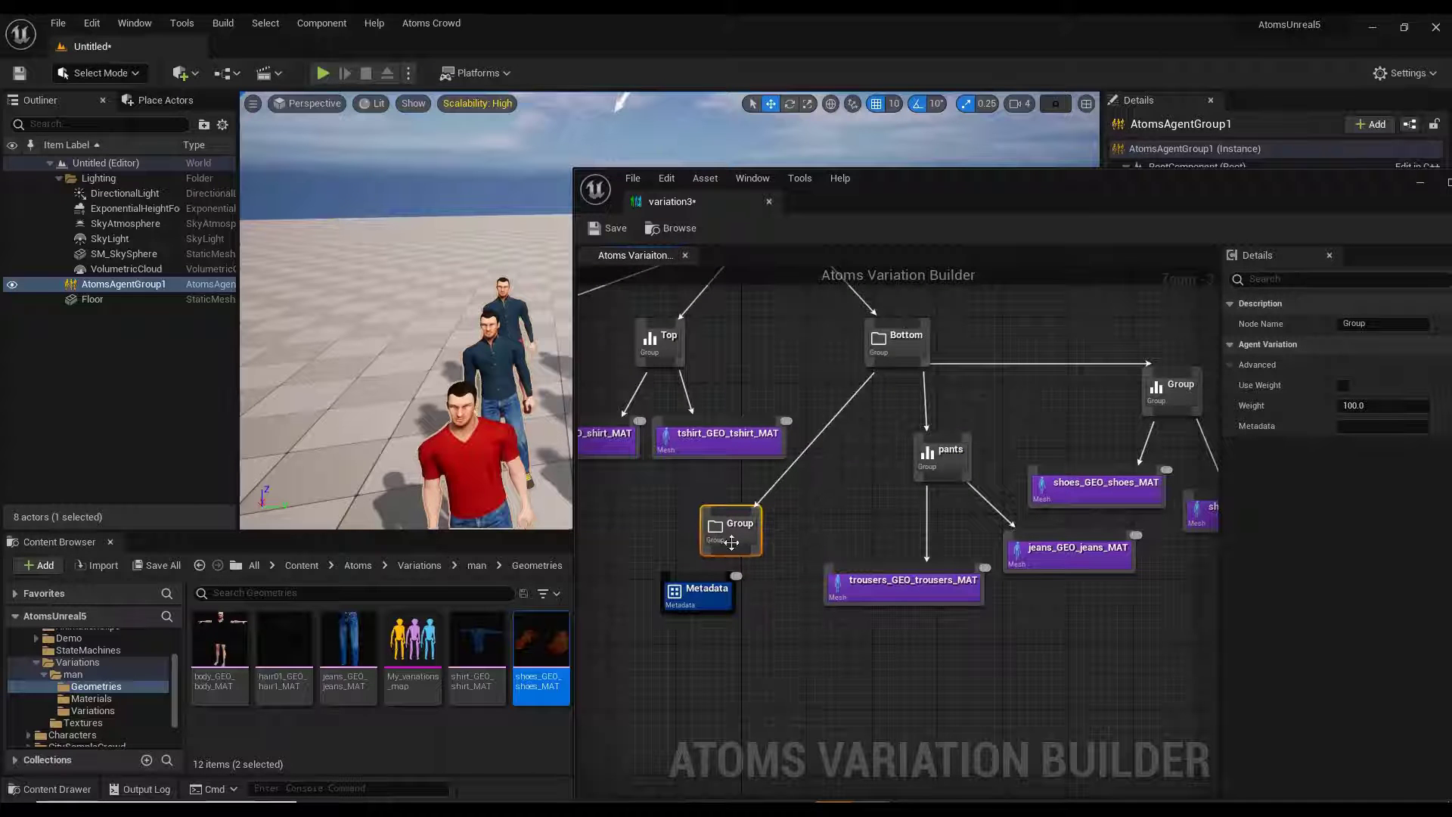
Name the new group beneath Bottom Pants Color.
drag(1035, 201, 852, 189)
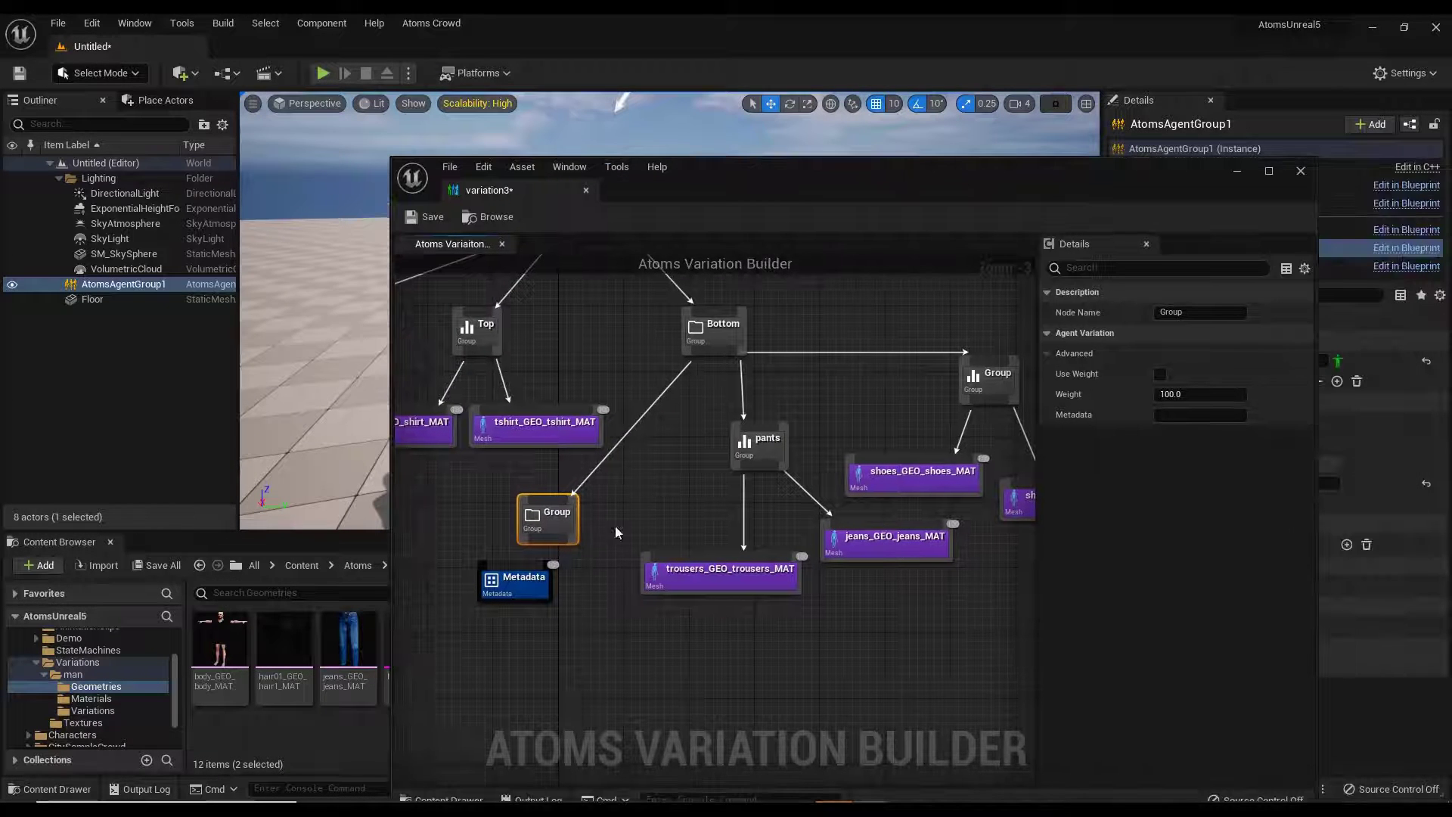
click(1172, 312)
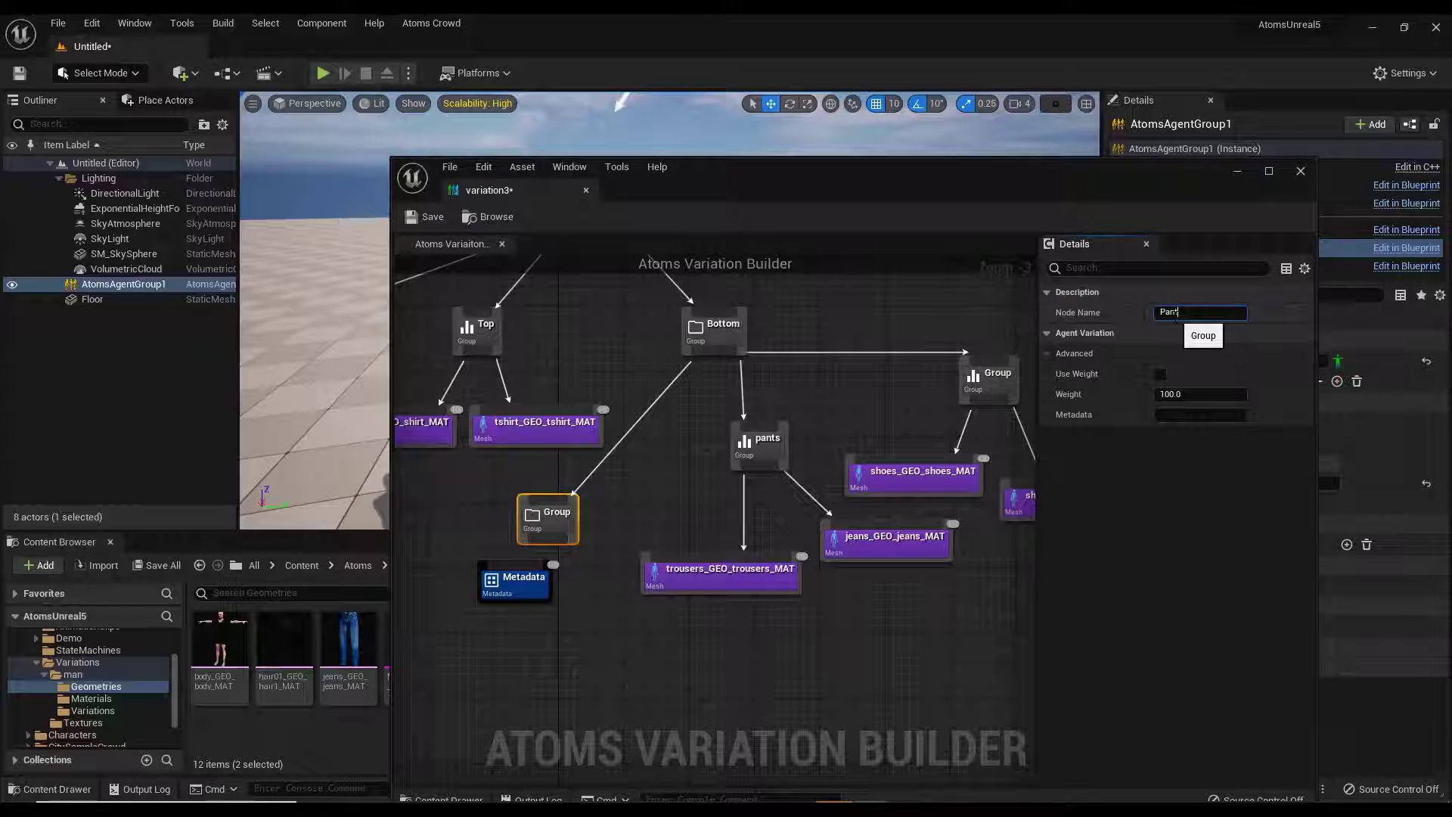
text(Pants Color)
key(Return)
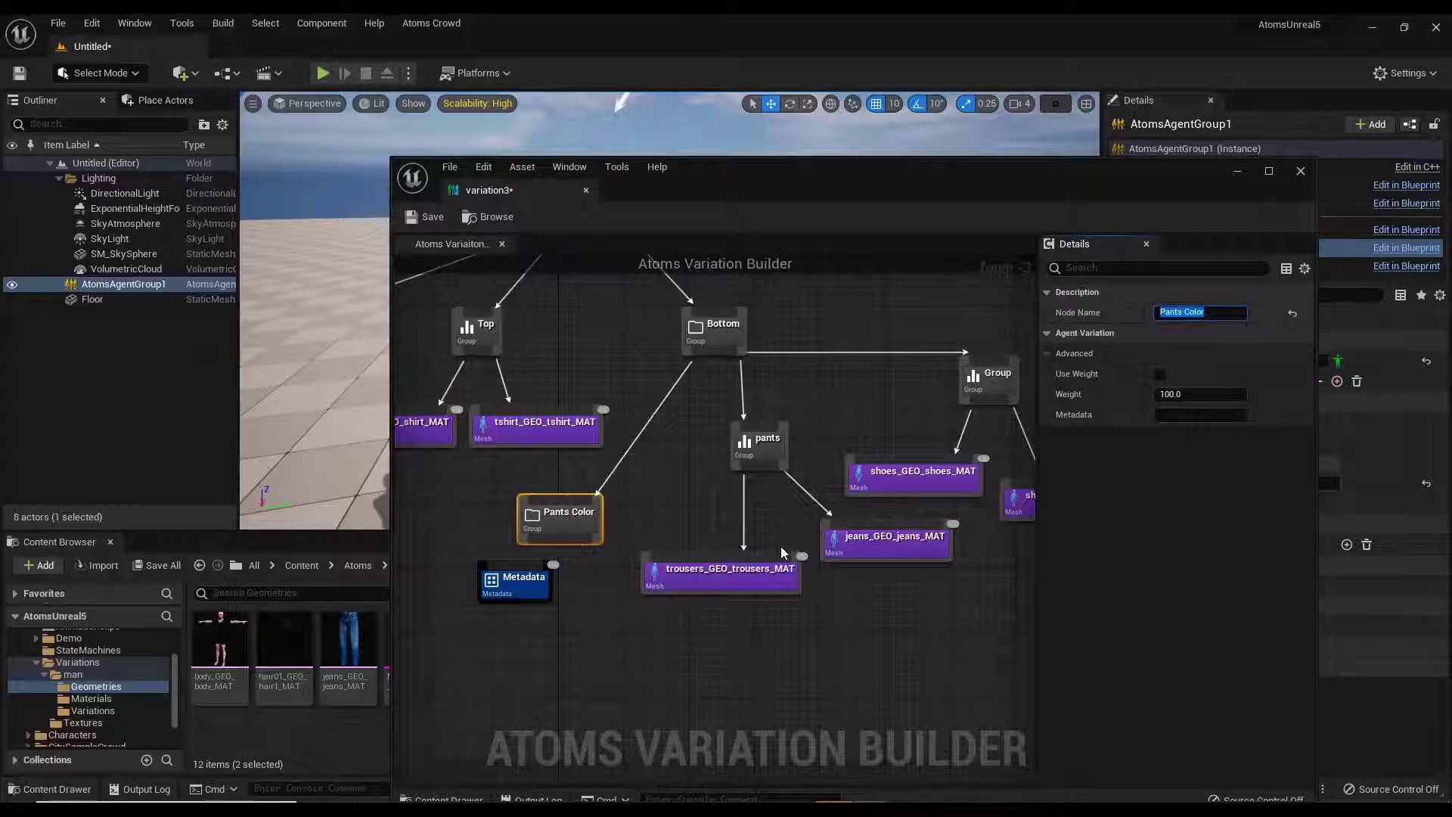
Add a Vector 3Metadata entry named color with first component 1.0 to the Metadata node, and connect the node beneath Pants Color.
click(520, 588)
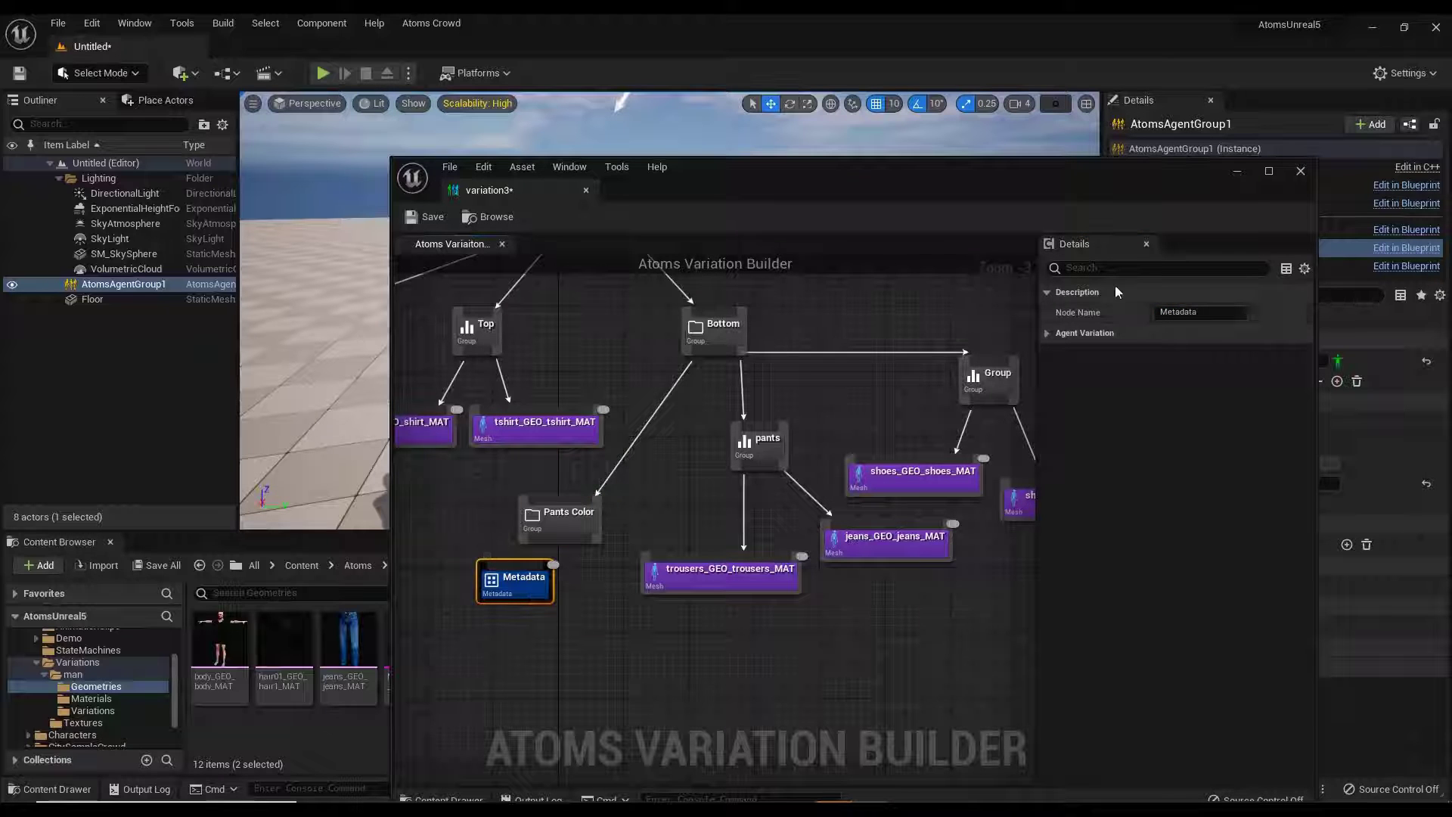
click(1046, 334)
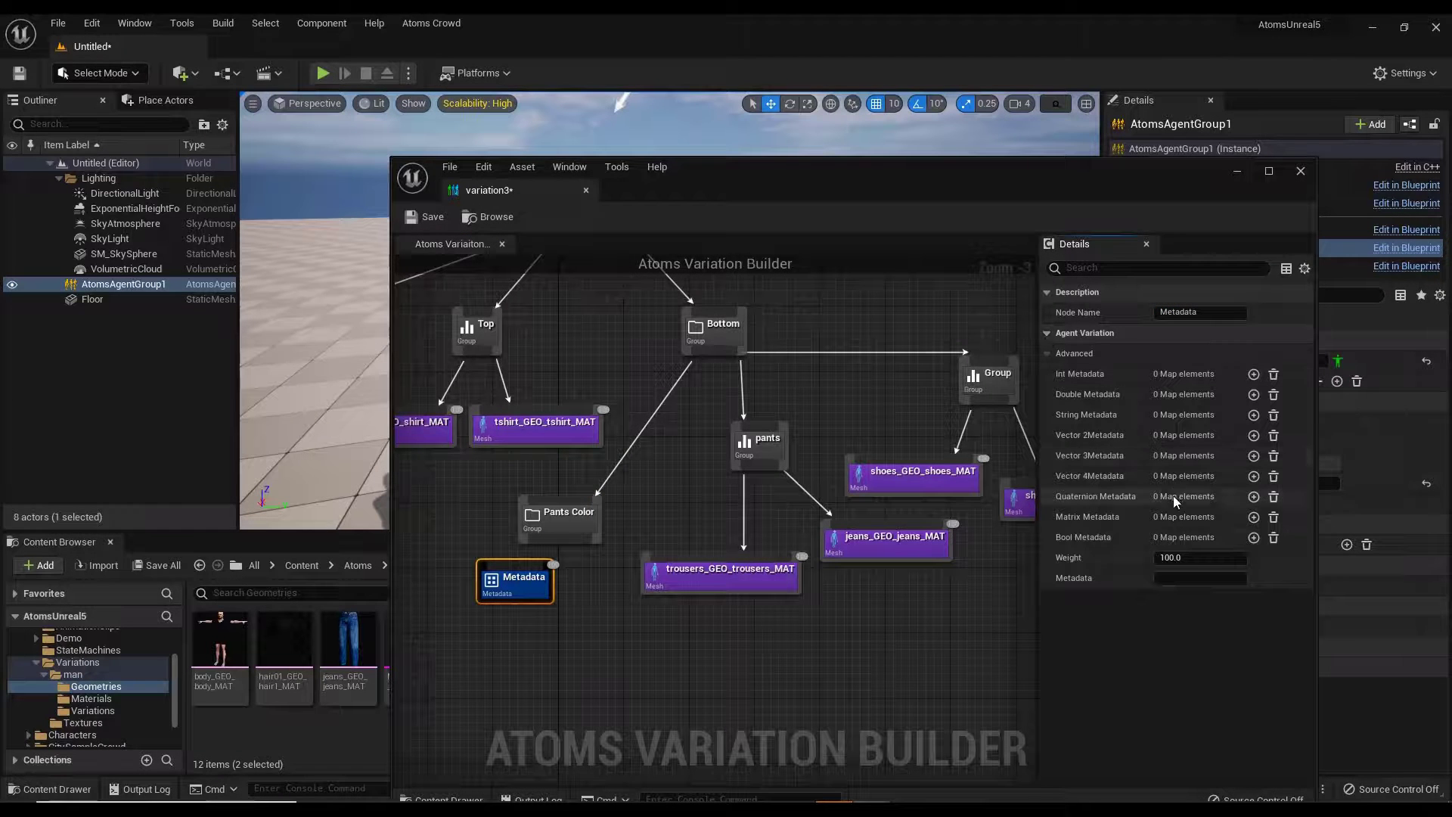
click(1253, 456)
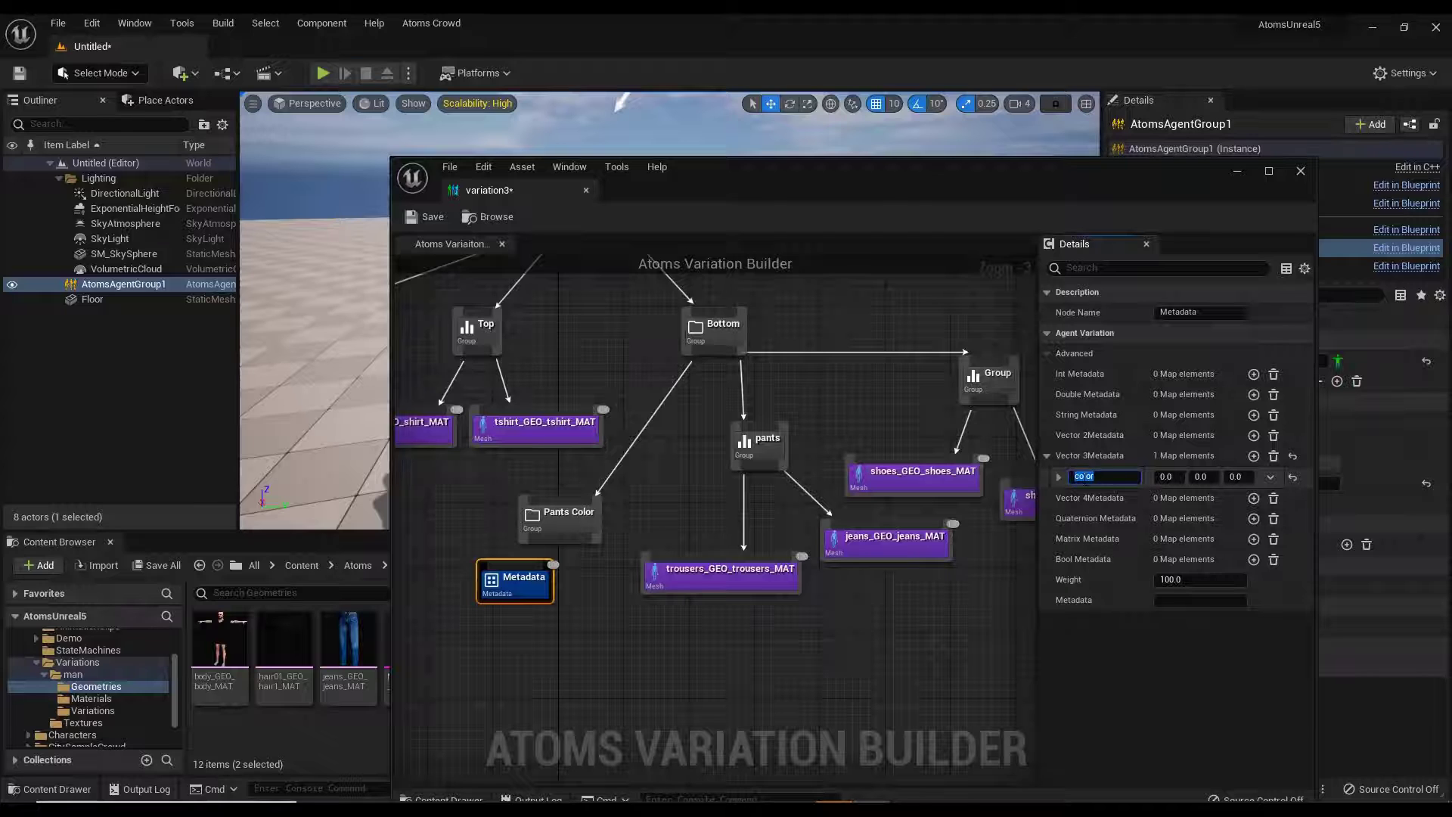
click(1166, 476)
key(Return)
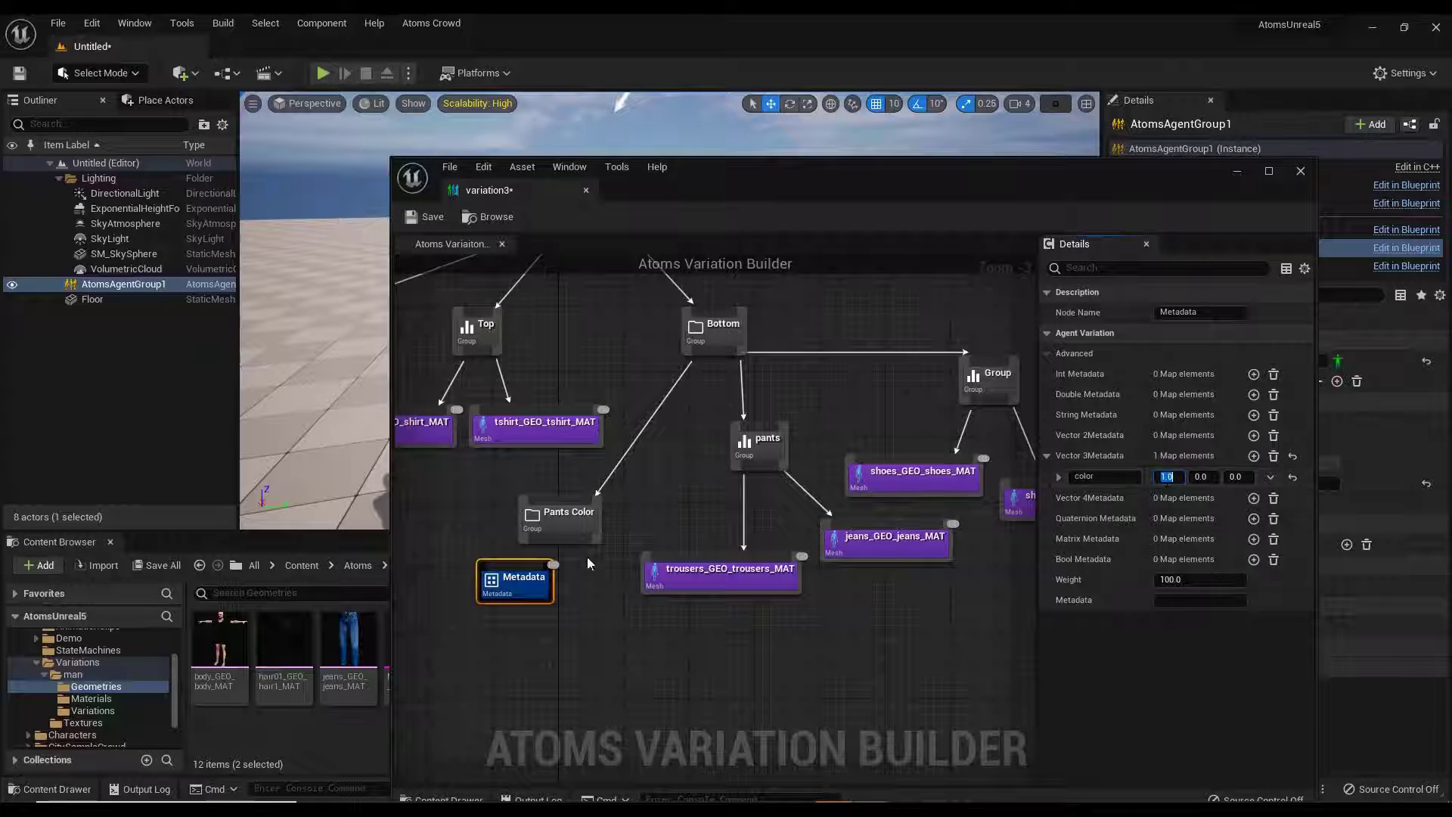
drag(530, 583, 464, 592)
drag(556, 546, 460, 589)
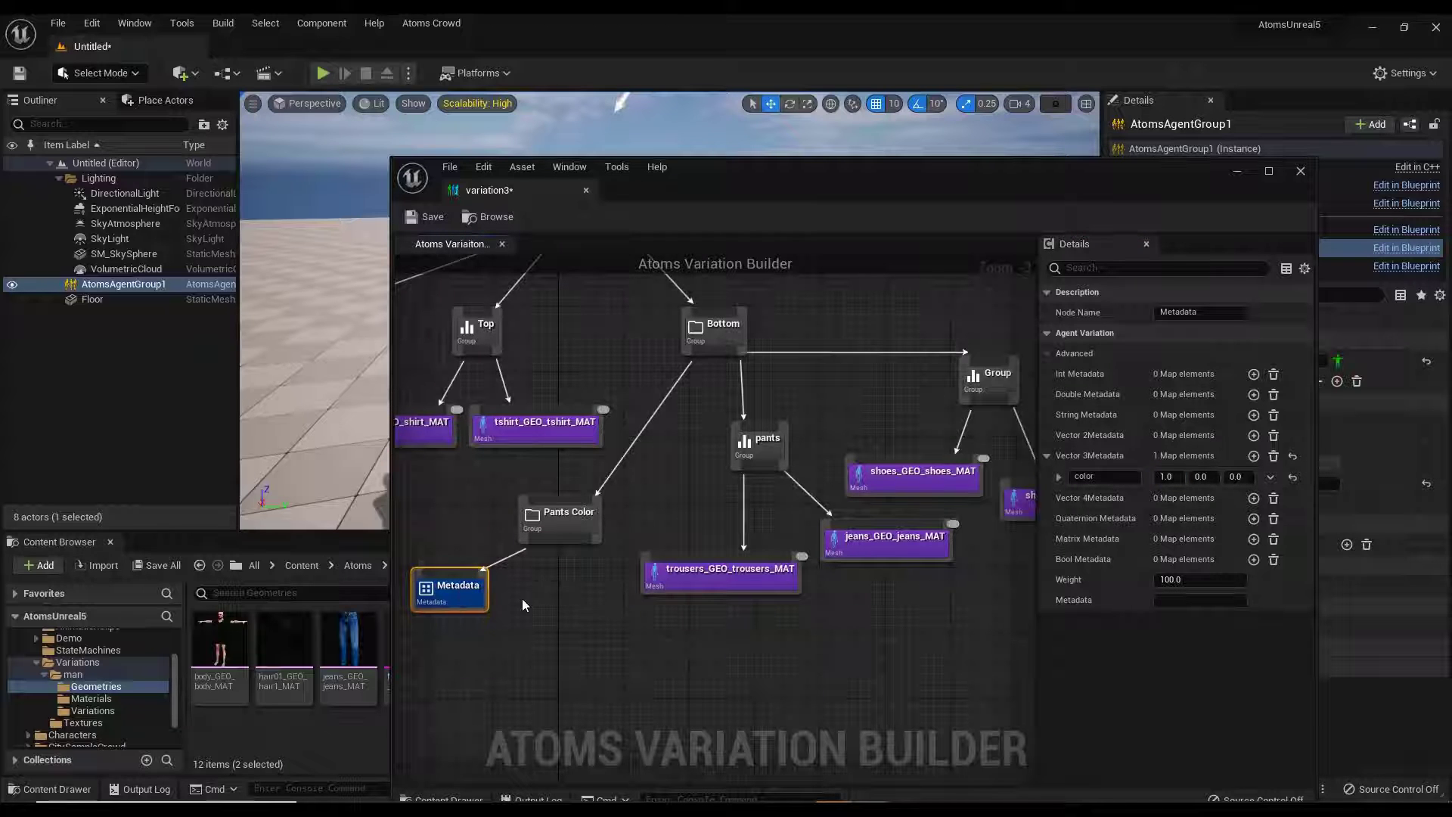
Make two copies of the color Metadata node, connect the first beneath Pants Color and set its color to 0.0, 1.0, 0.0.
key(ctrl+c)
key(ctrl+v)
key(ctrl+v)
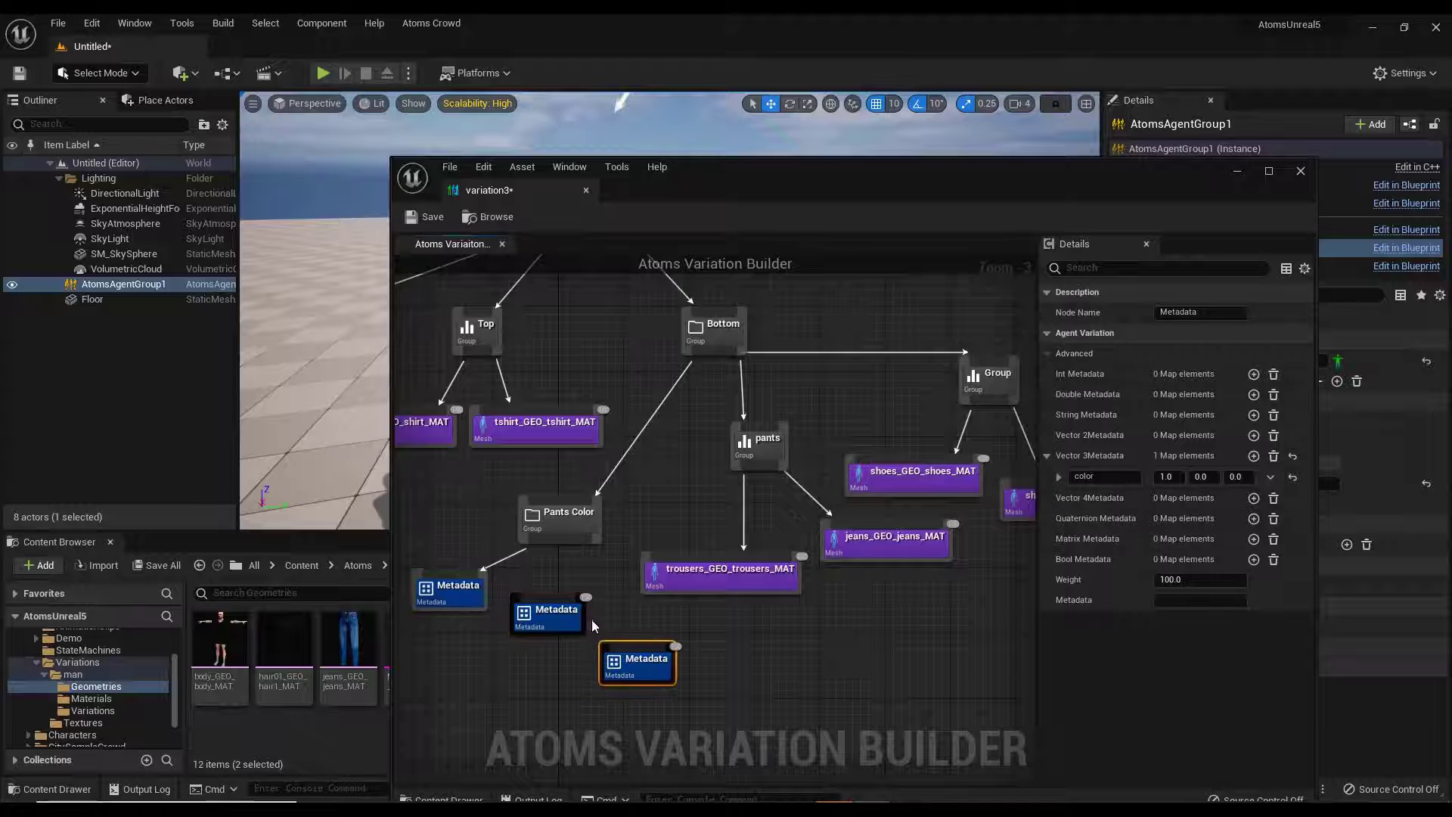
drag(556, 546, 554, 609)
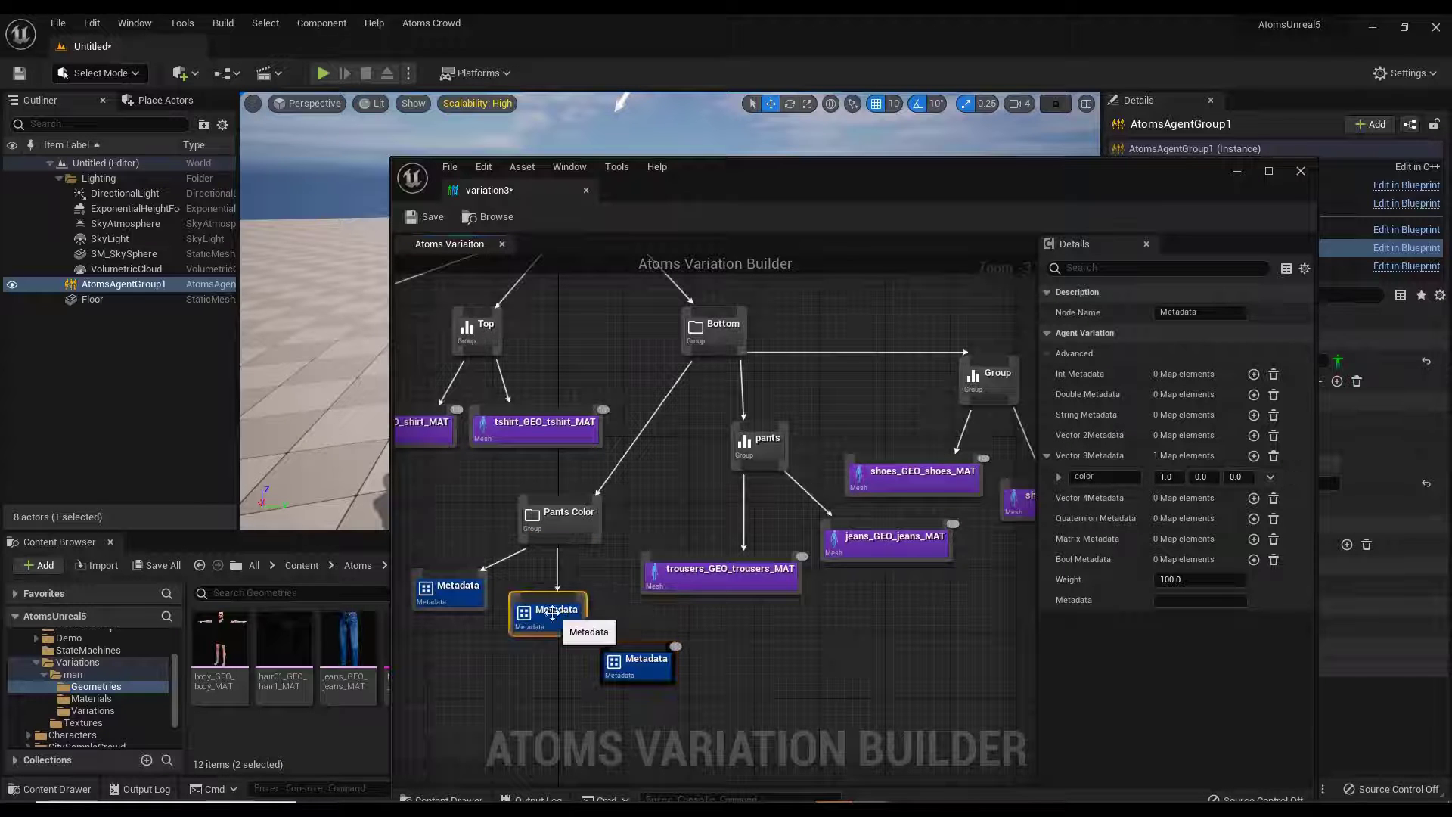
click(1168, 476)
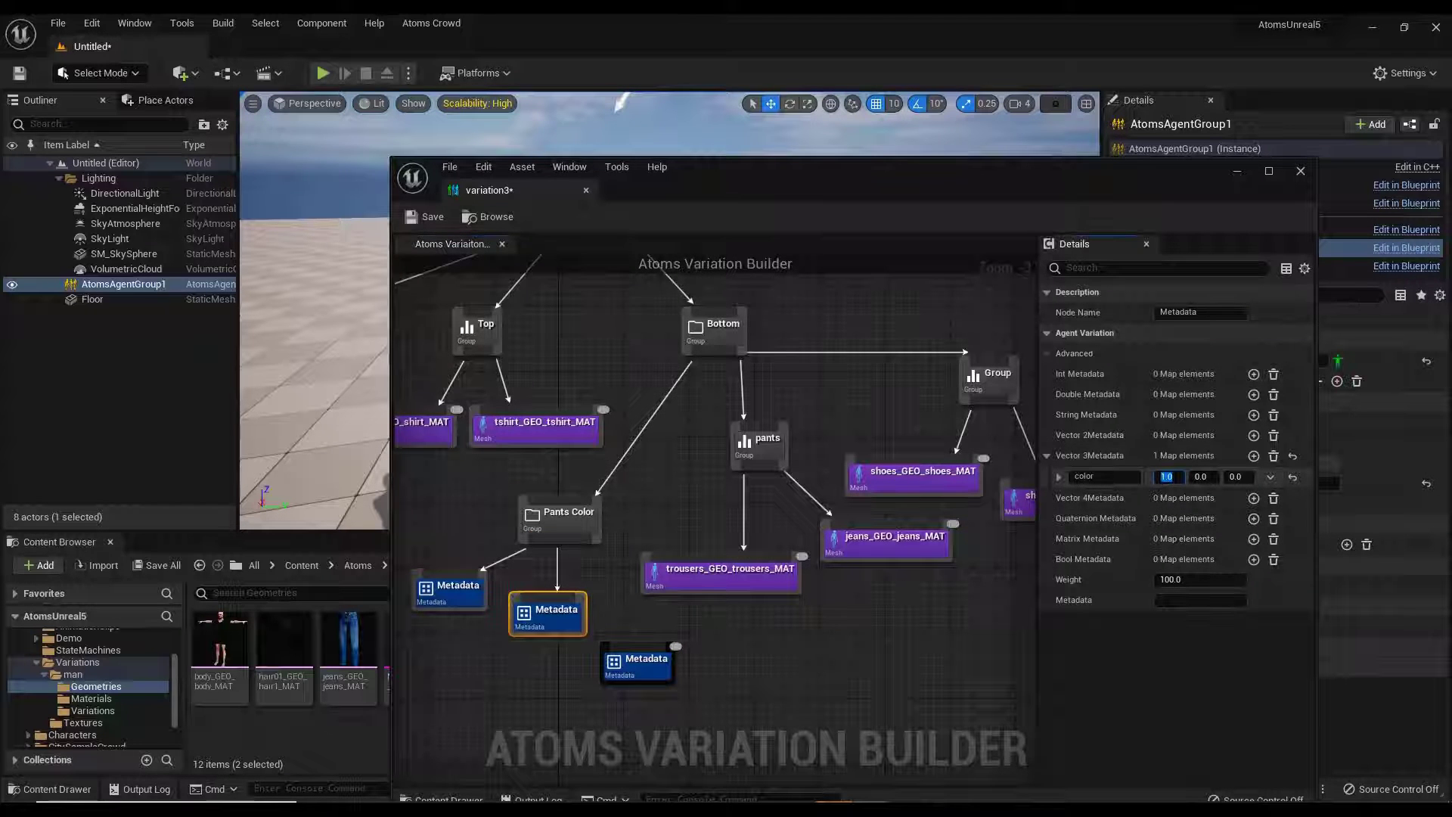
text(0)
key(Tab)
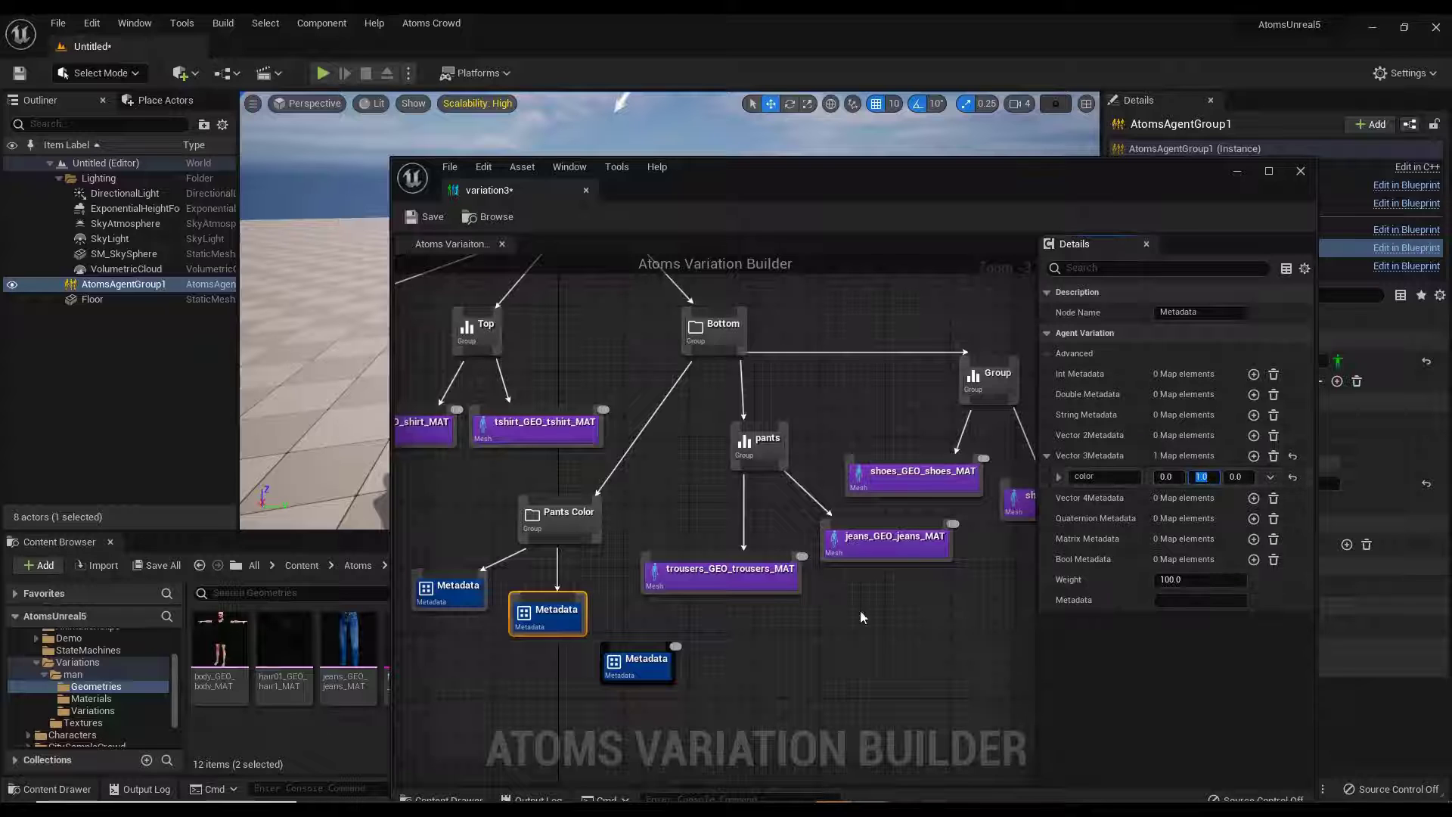
Connect the remaining Metadata copy beneath Pants Color and set its color to 0.0, 0.0, 1.0.
drag(562, 530, 648, 638)
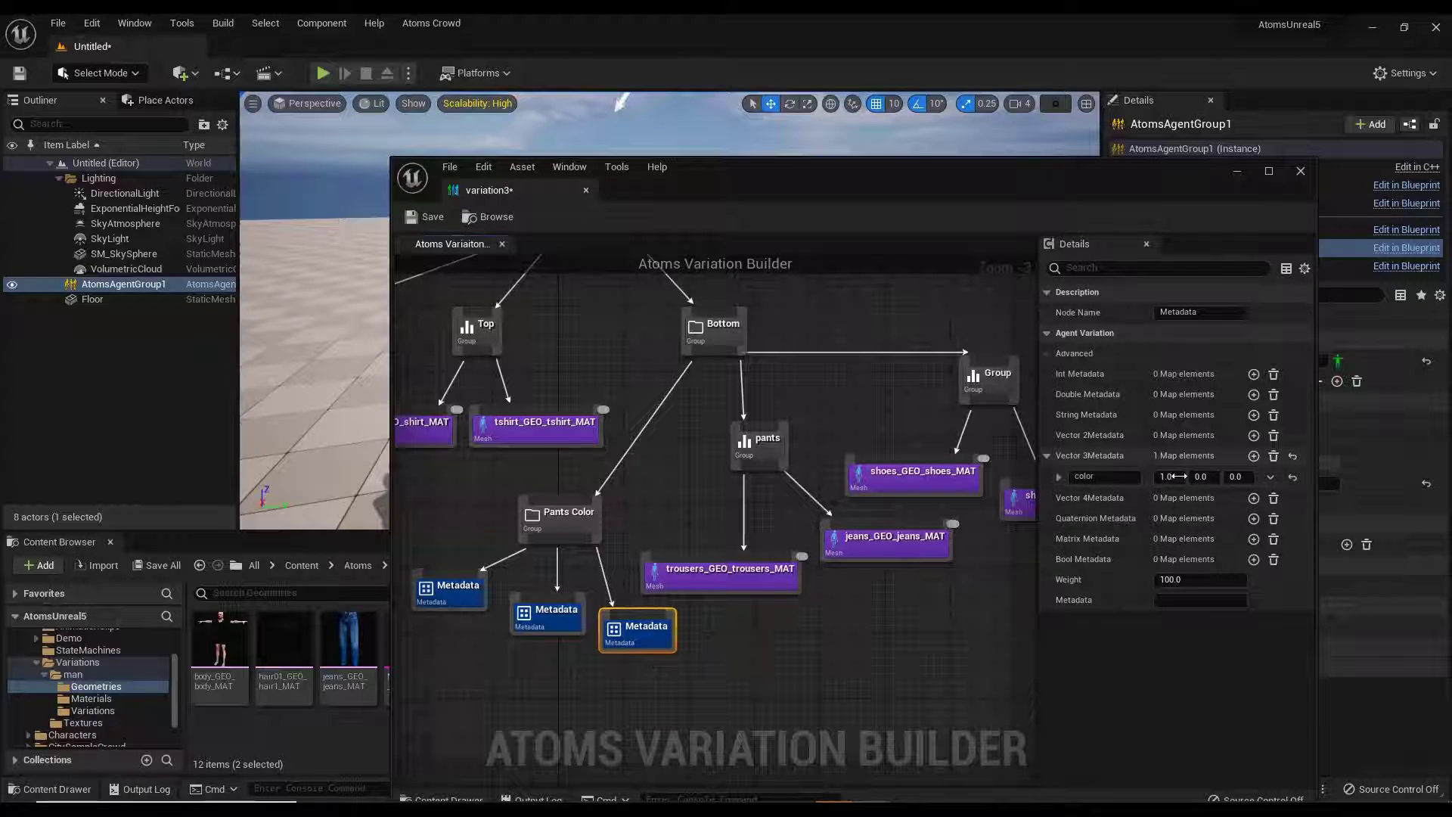
key(Tab)
key(Tab)
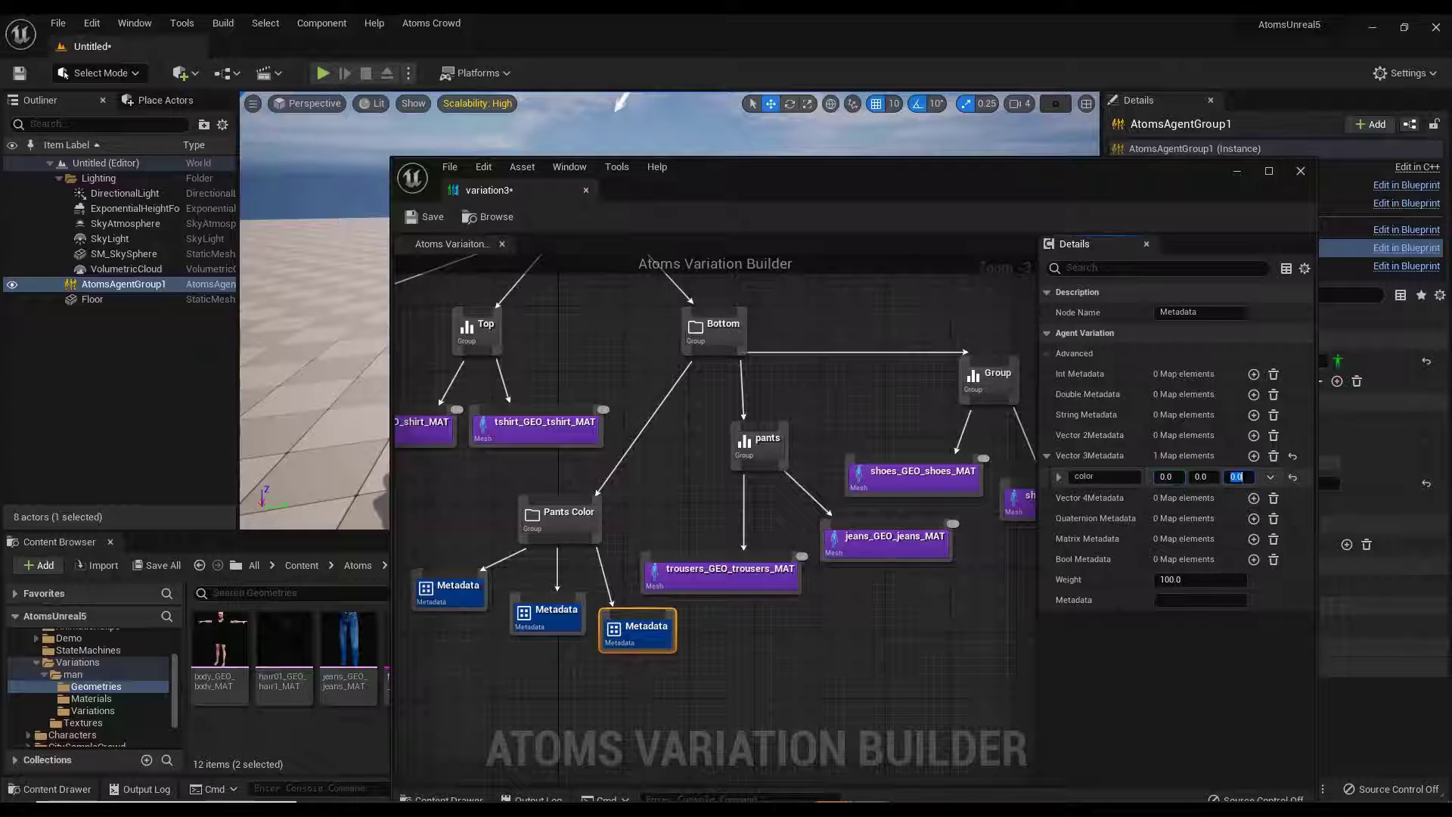
Enable Use Weight on the Pants Color group, then save variation3 and close its editor.
click(575, 520)
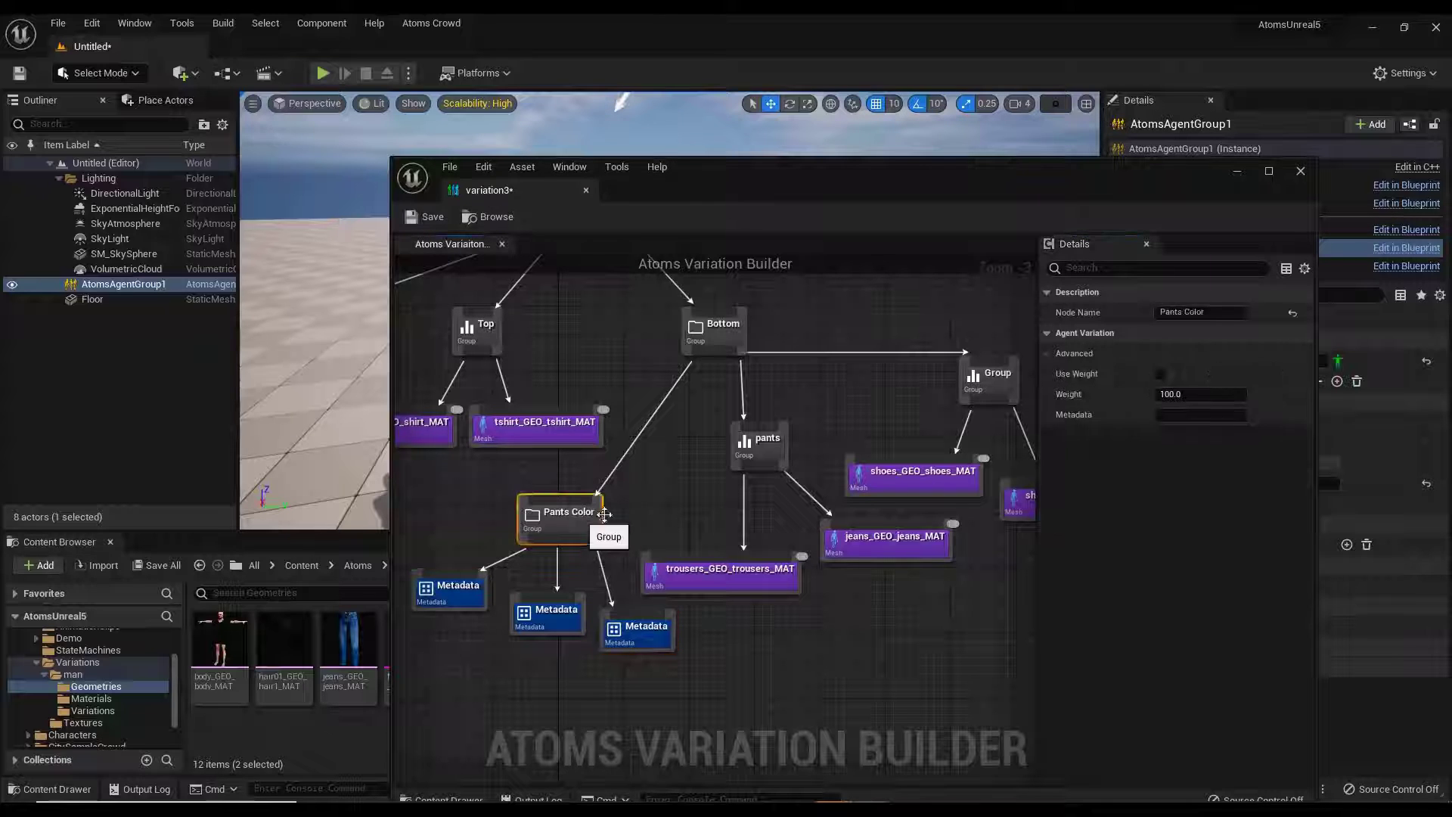
click(1159, 376)
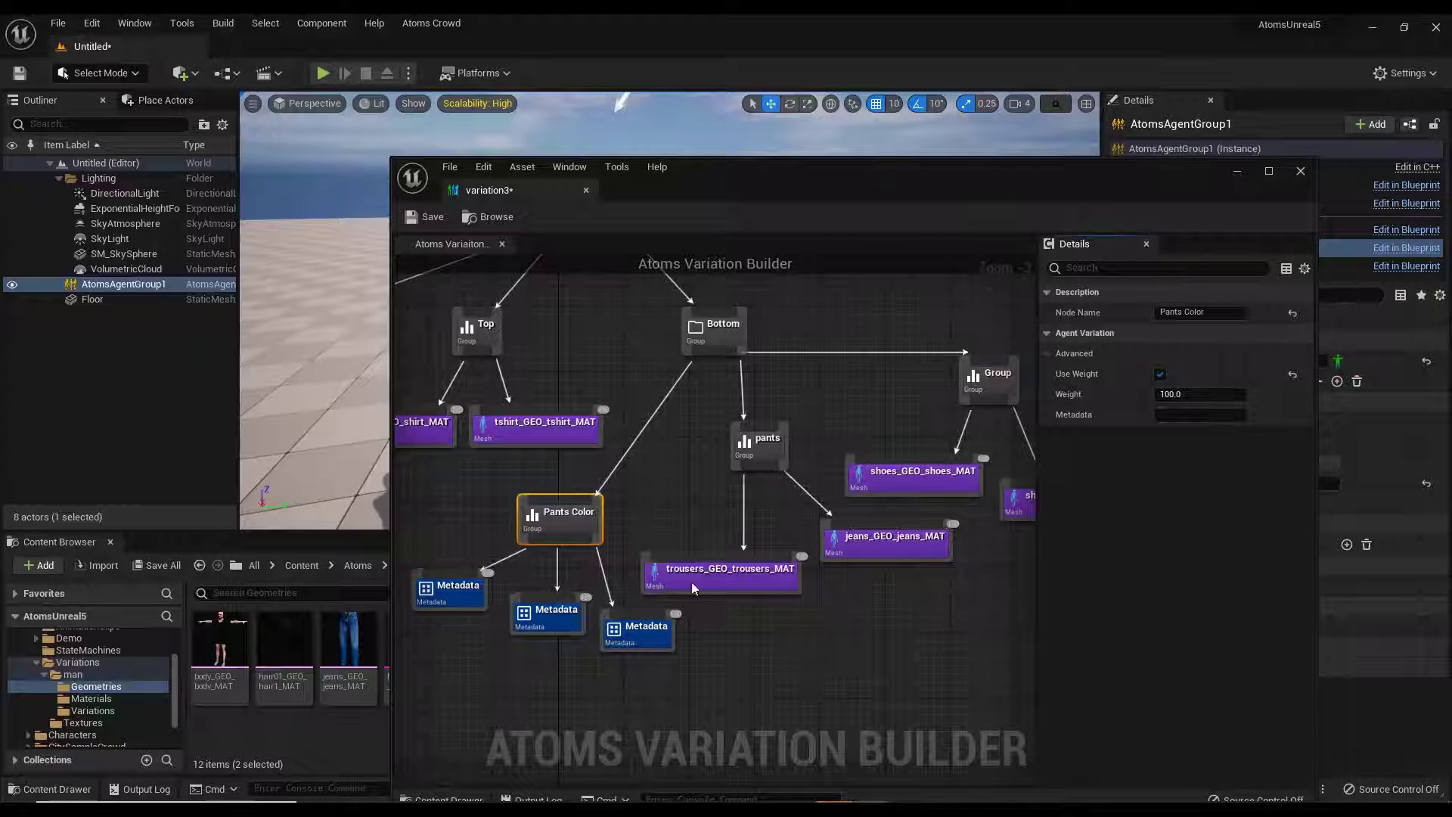
click(639, 631)
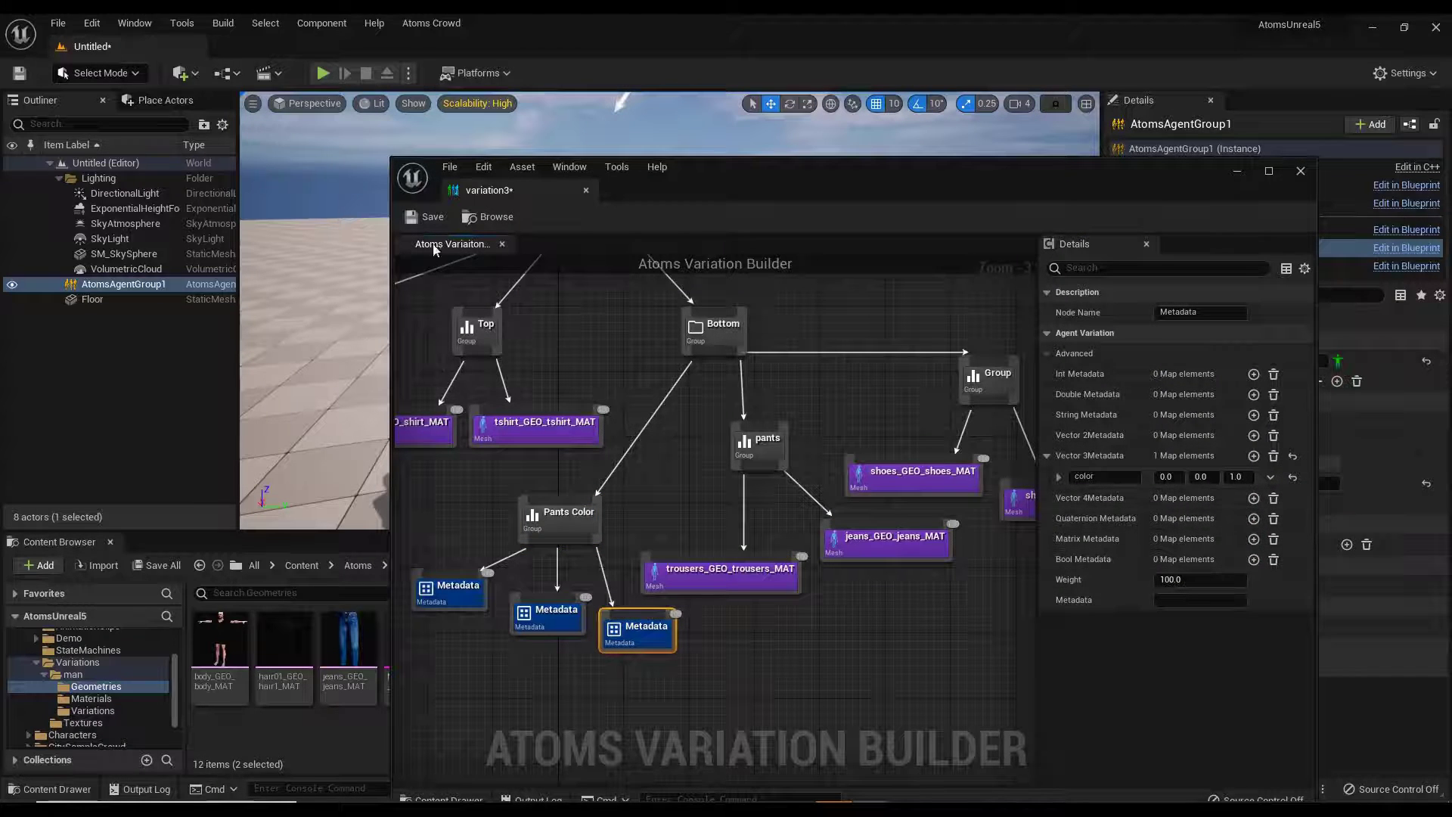
click(428, 218)
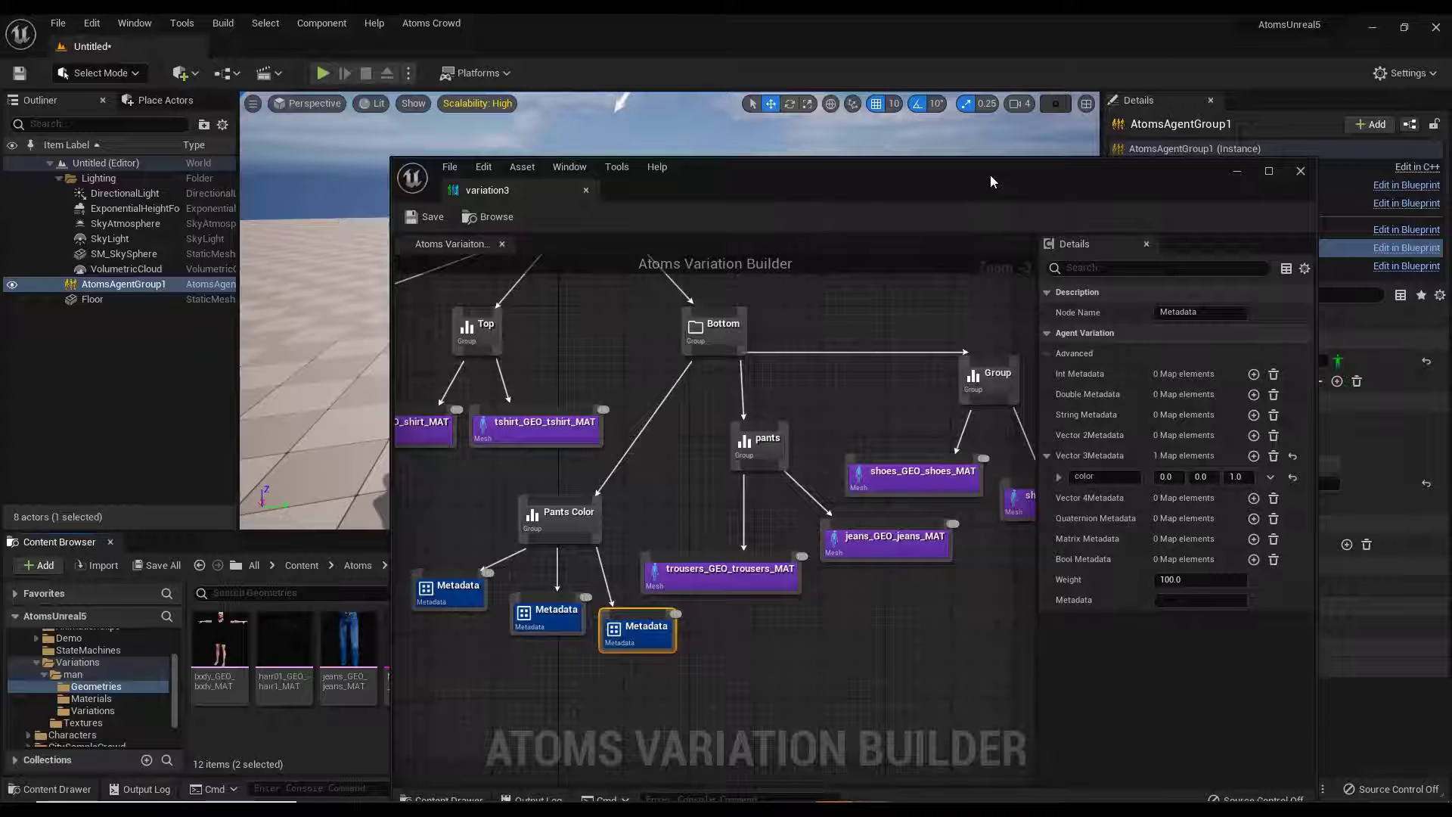
drag(990, 175, 881, 172)
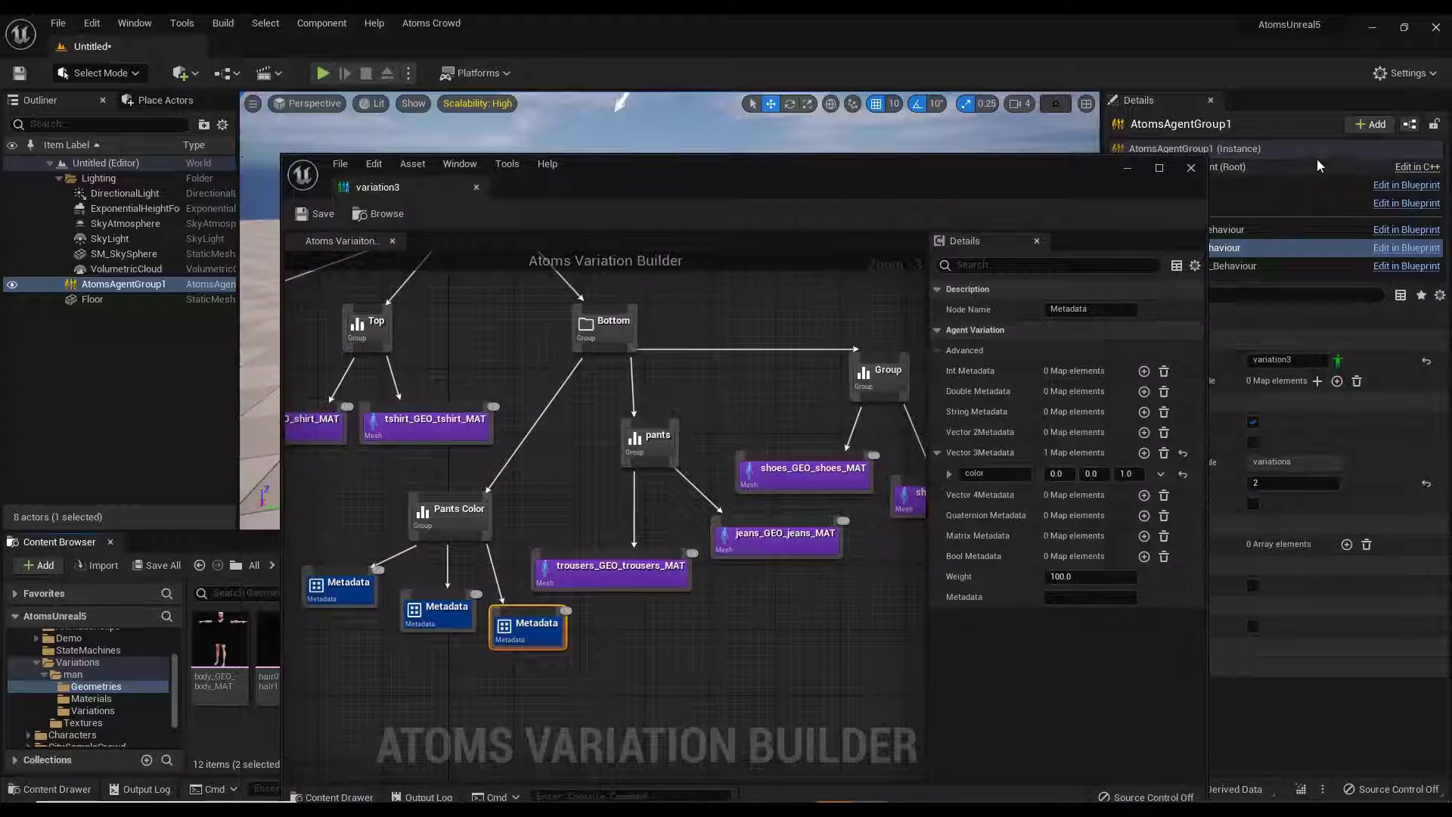
click(1191, 169)
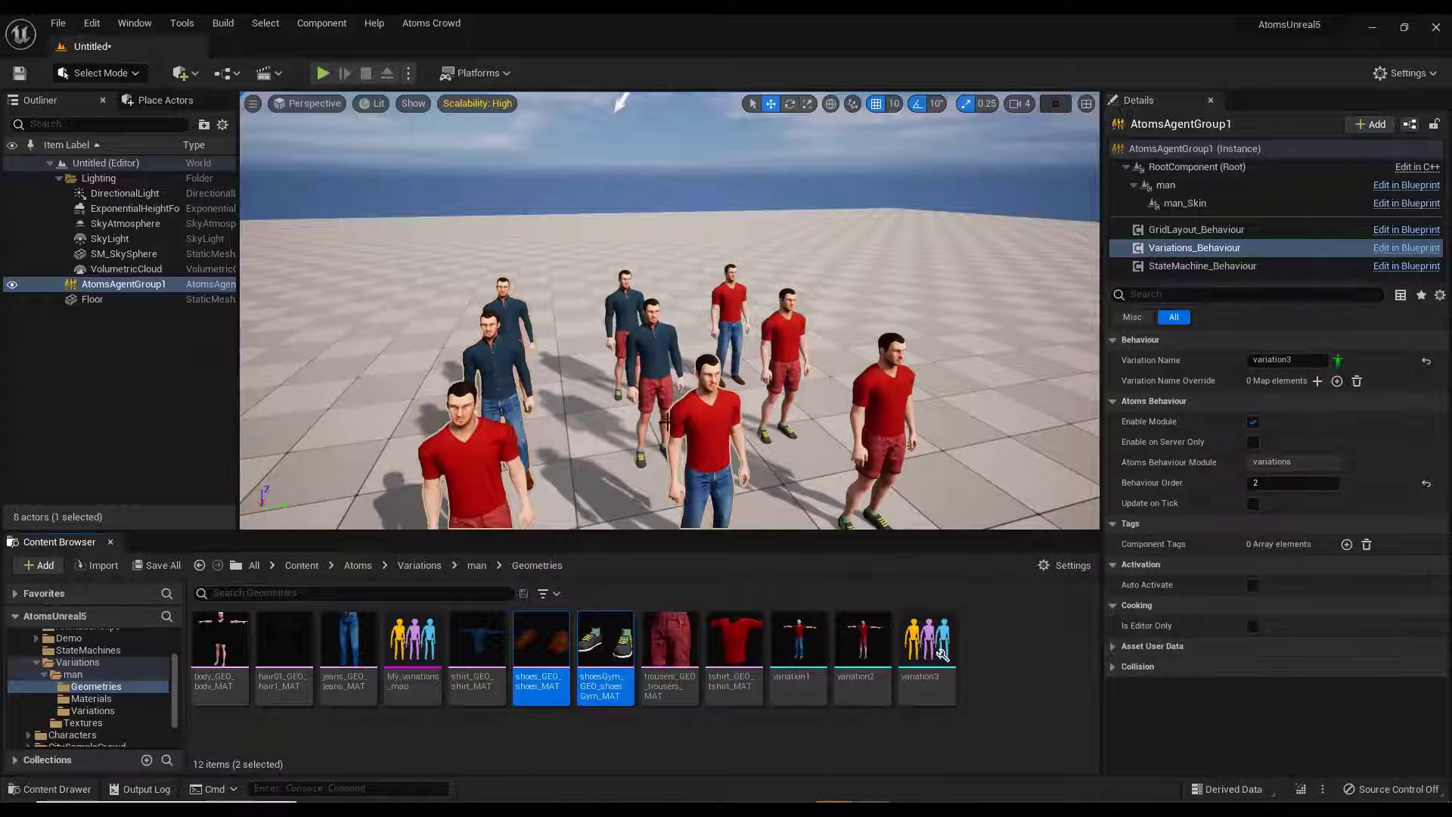
Add a Per Instance Metadata entry named color to the AtomsAgentGroup1 actor.
right_drag(668, 357, 656, 395)
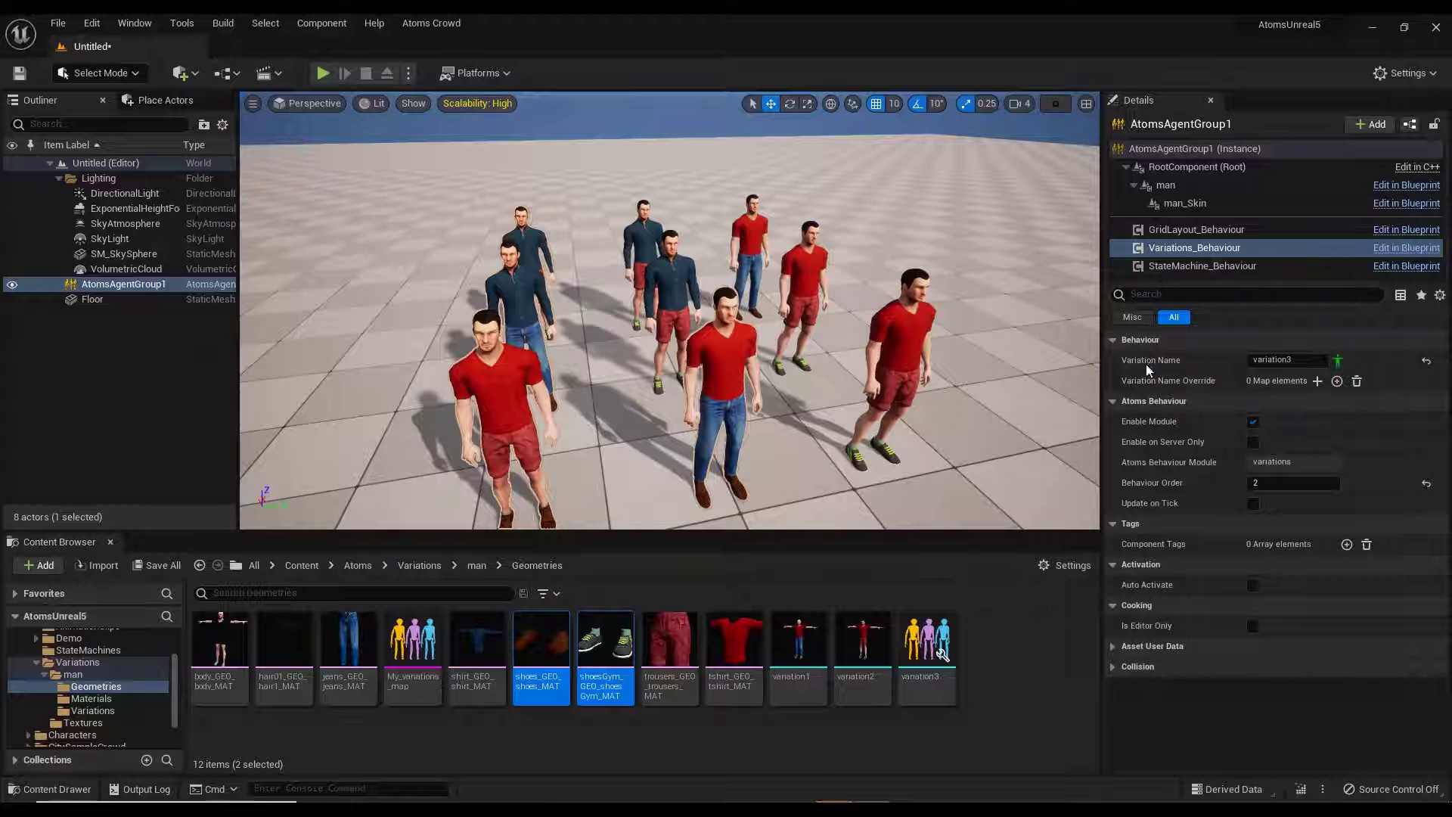
click(1209, 149)
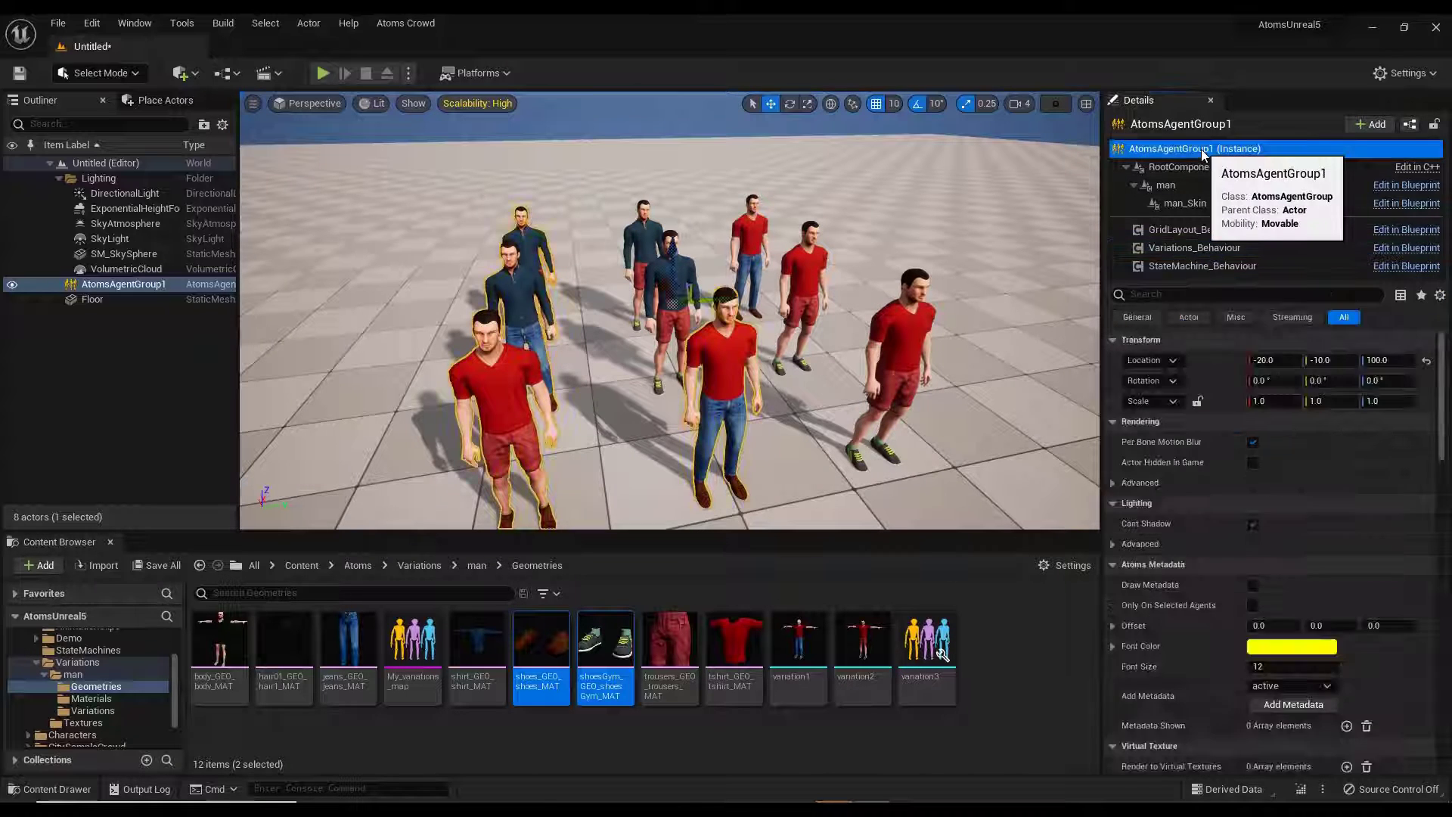
scroll(1214, 537, down, 10)
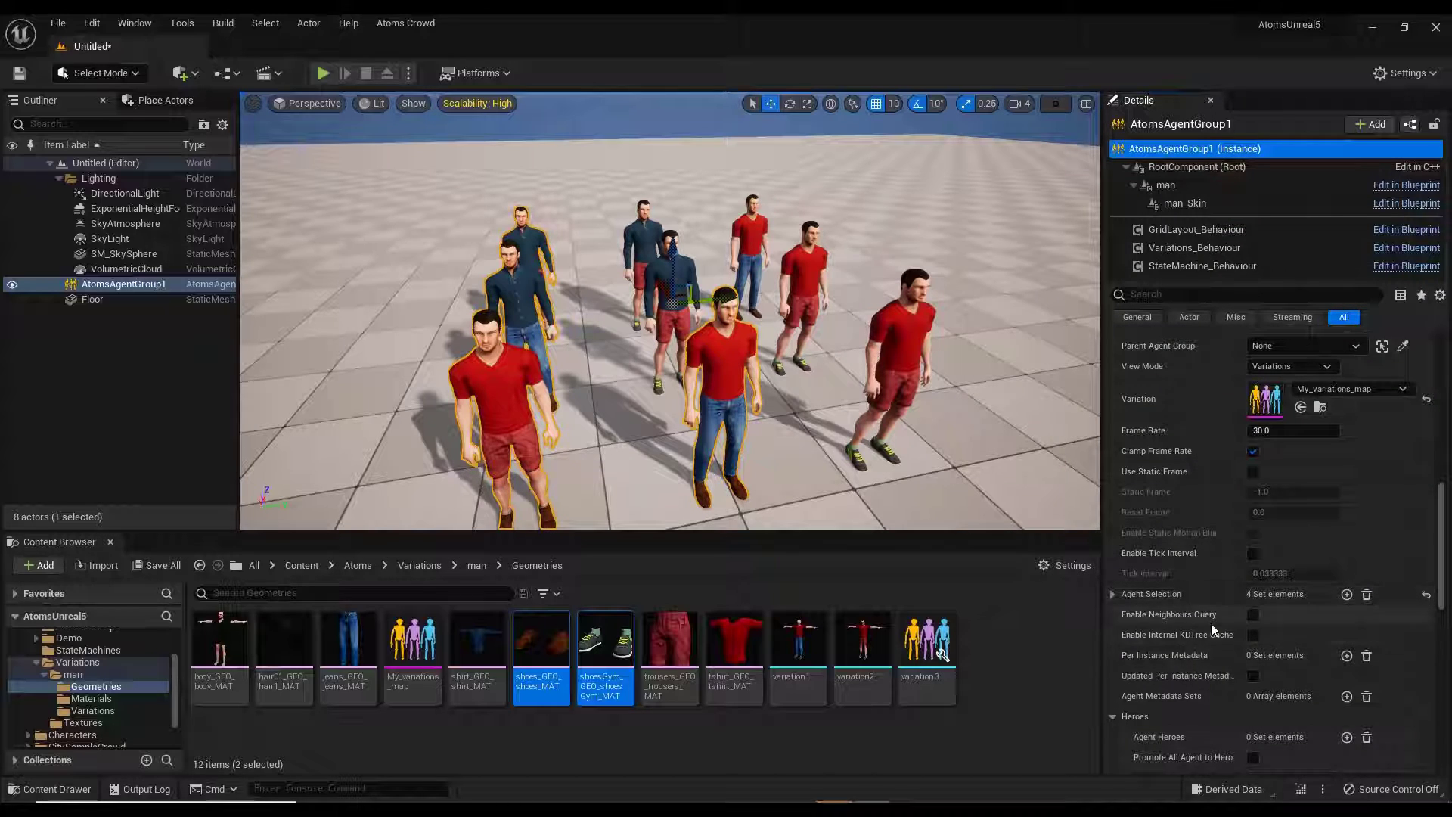
click(1346, 655)
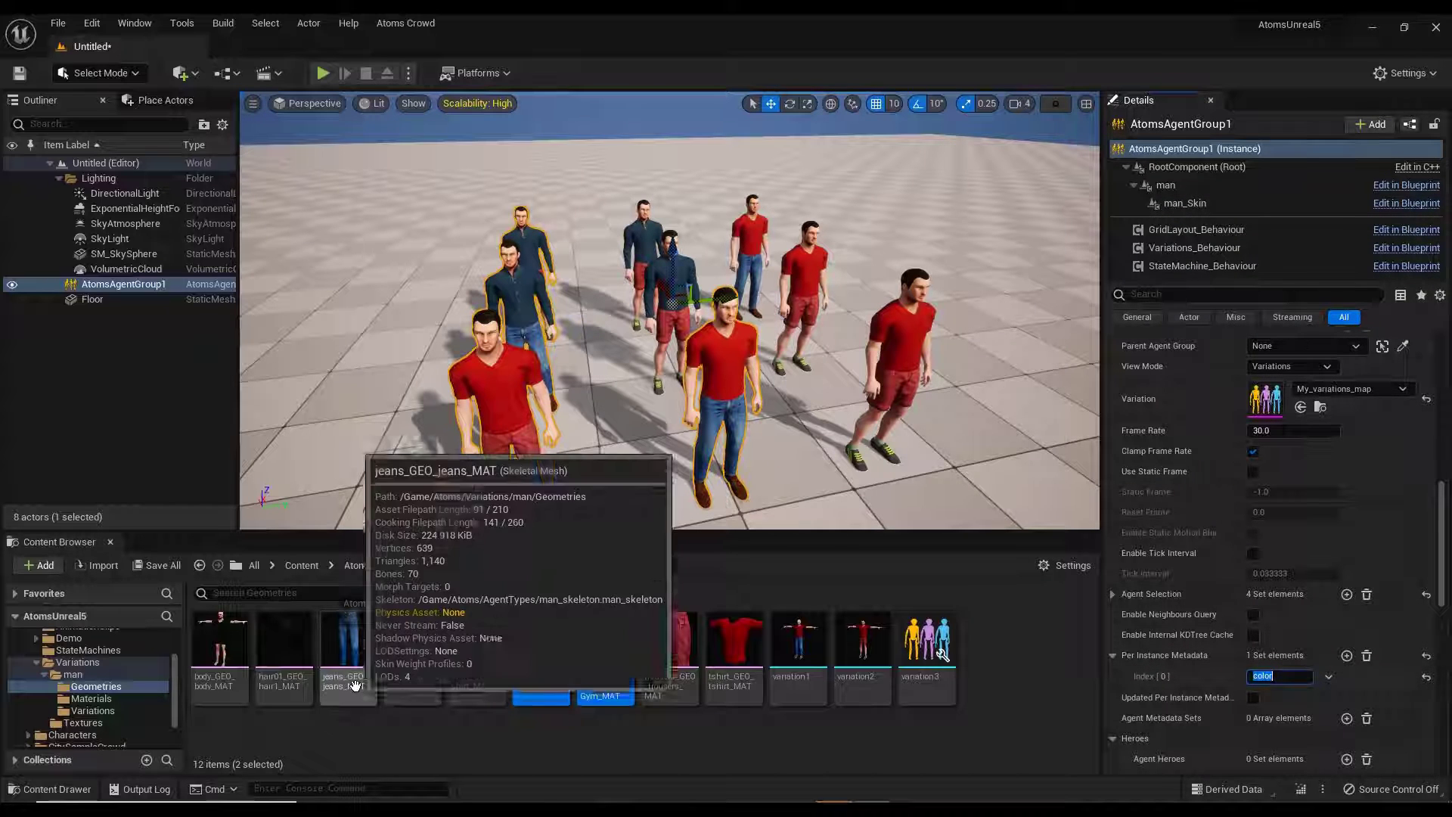
click(352, 650)
double_click(352, 651)
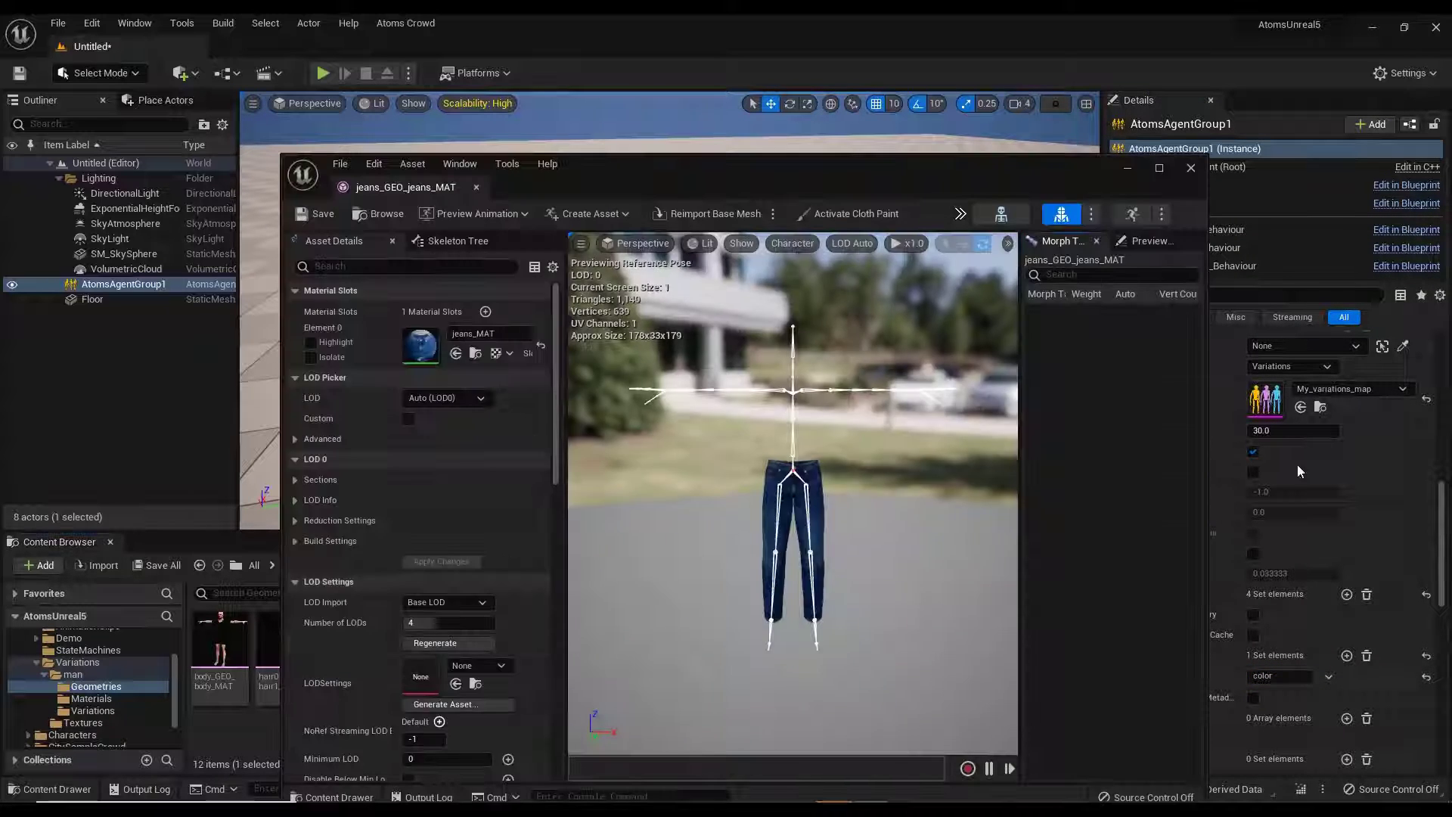
click(1190, 169)
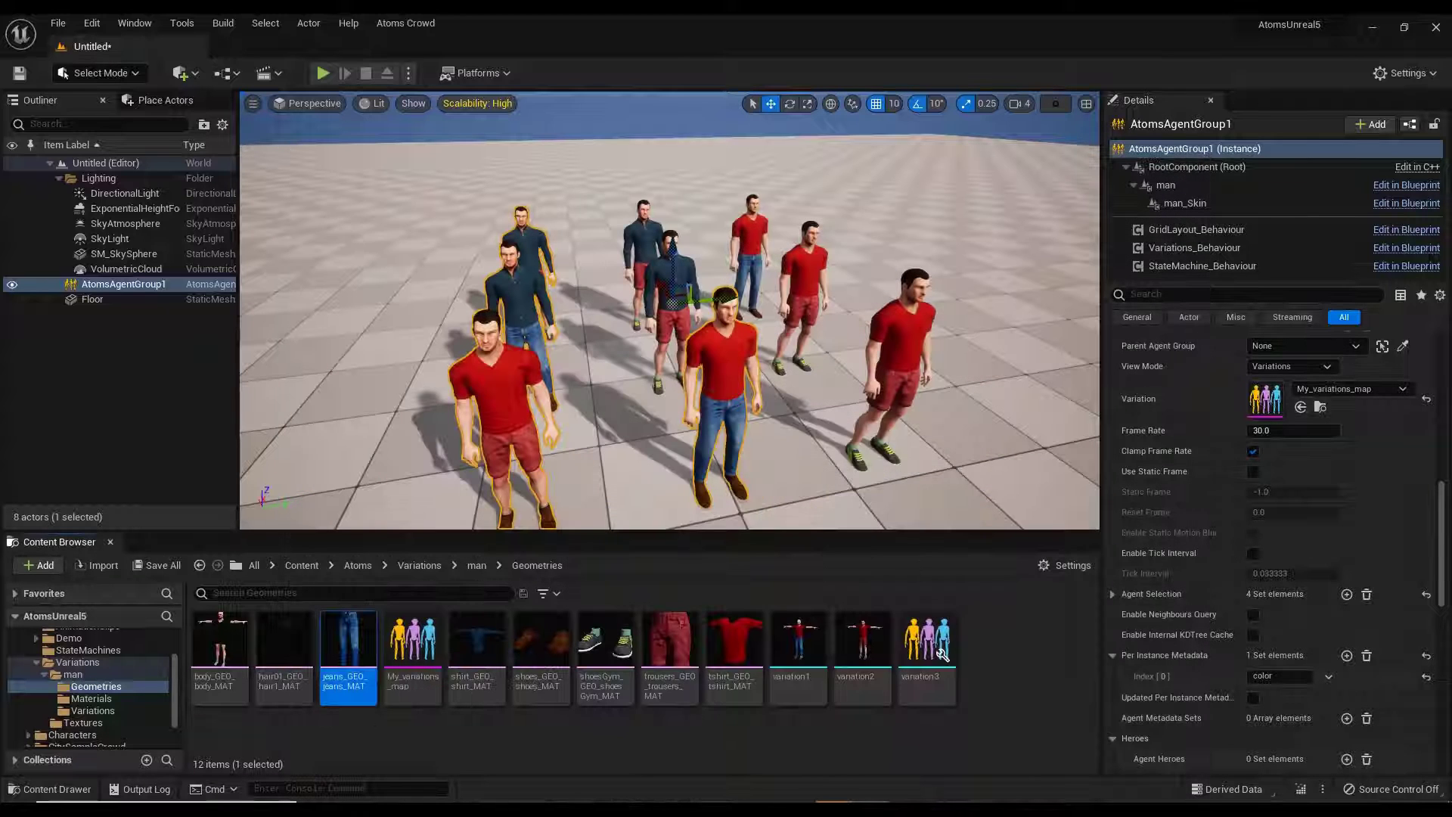
Locate the trousers mesh's assigned material, trousers_MAT, in the Materials folder and close the mesh editor.
double_click(673, 662)
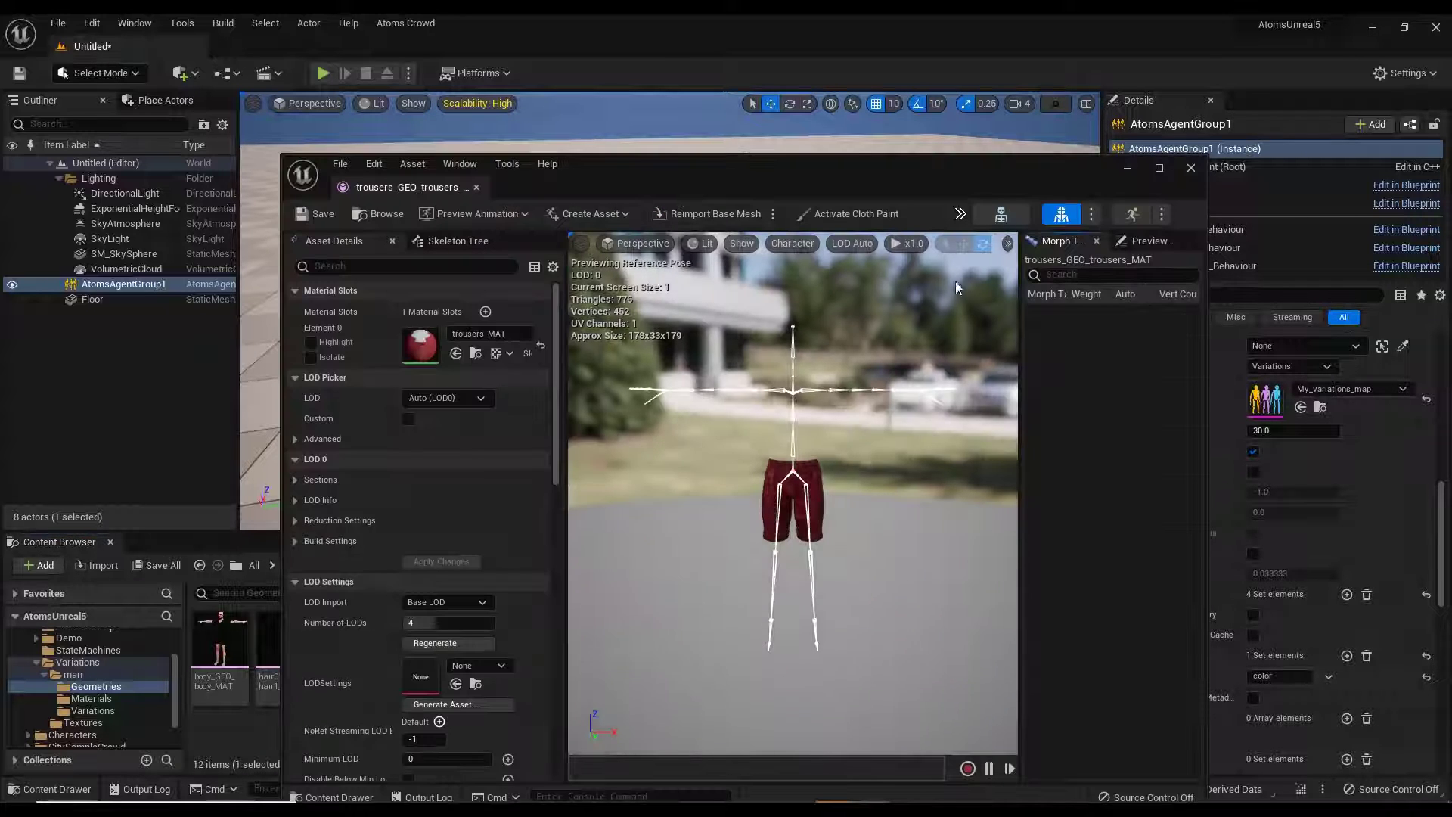
mouse_move(1005, 173)
mouse_down()
mouse_move(950, 151)
mouse_move(991, 153)
mouse_up()
click(461, 332)
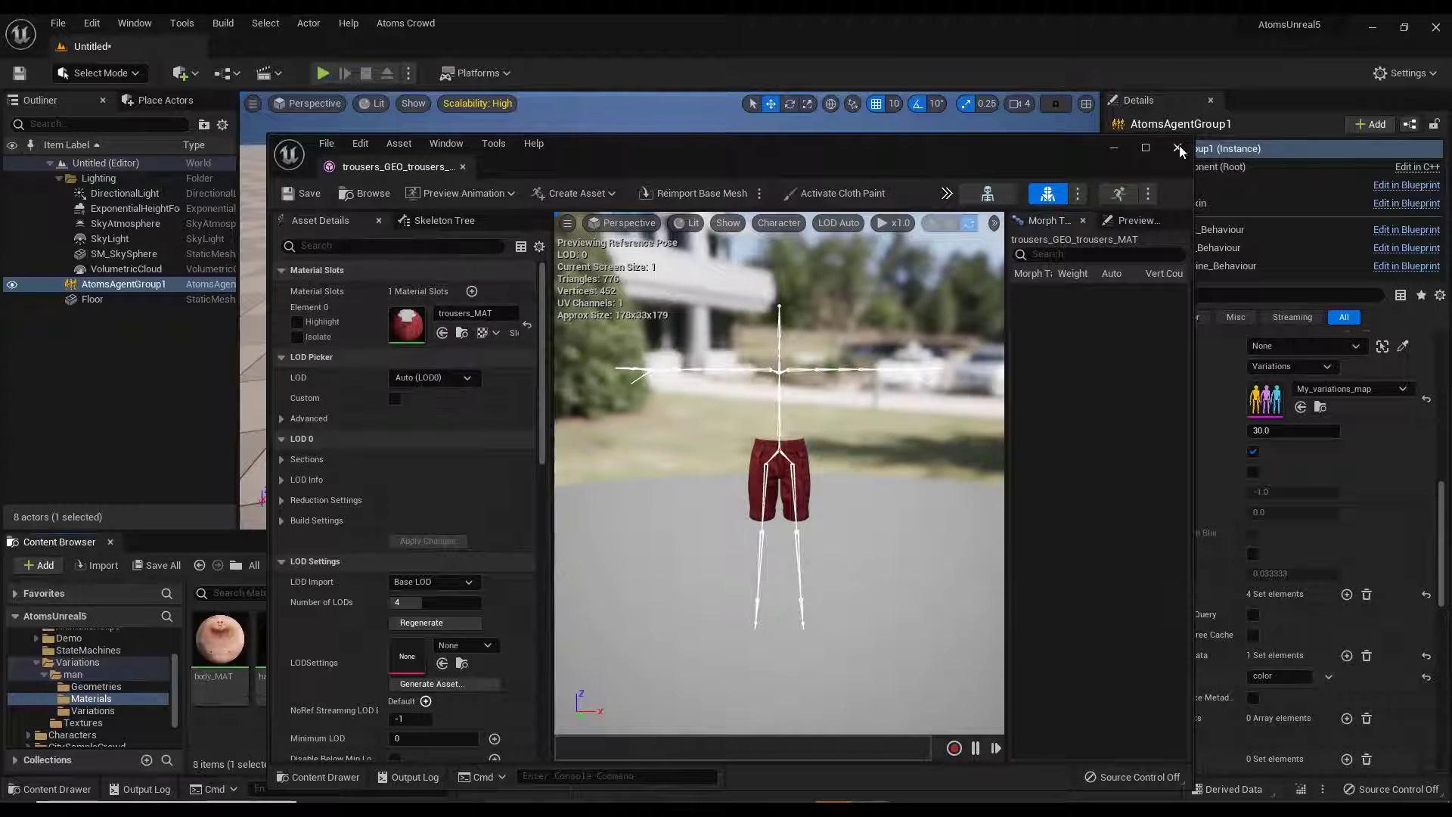
click(1178, 149)
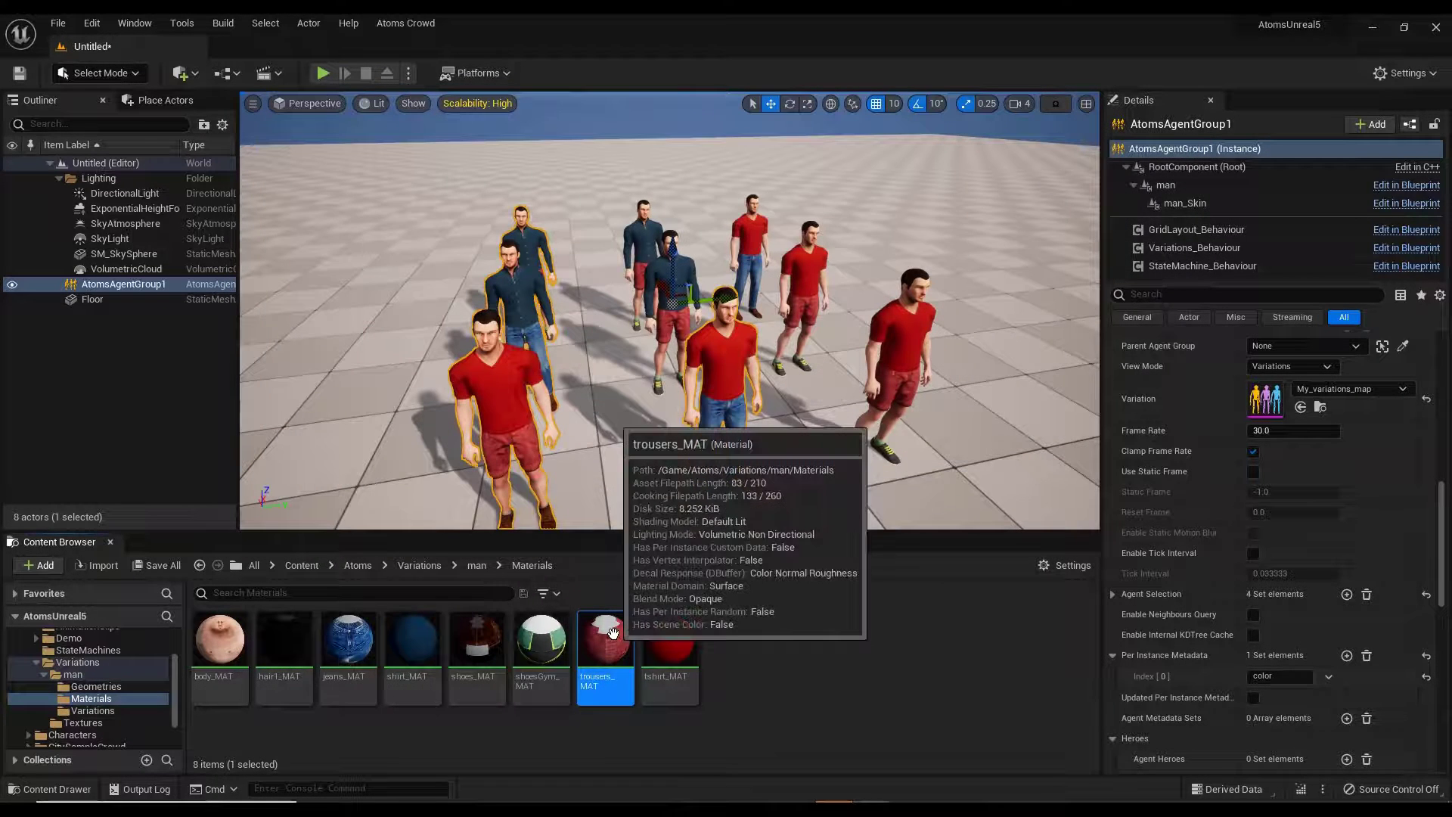
Open trousers_MAT and spread its overlapping output, TexCoord and SpecularColor nodes apart around the Texture Sample.
double_click(612, 632)
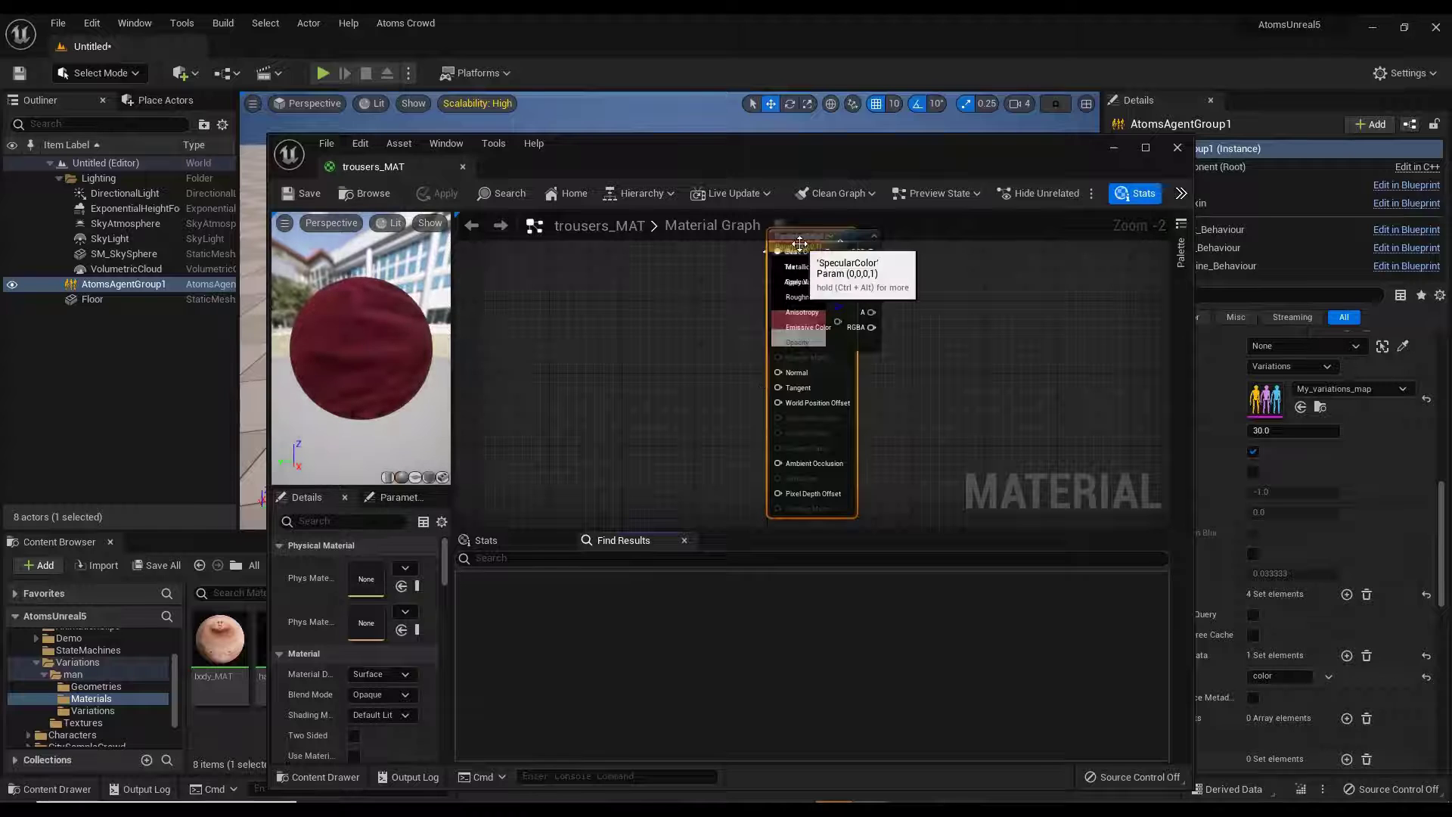
drag(825, 252, 1052, 316)
drag(787, 255, 639, 275)
drag(812, 308, 583, 384)
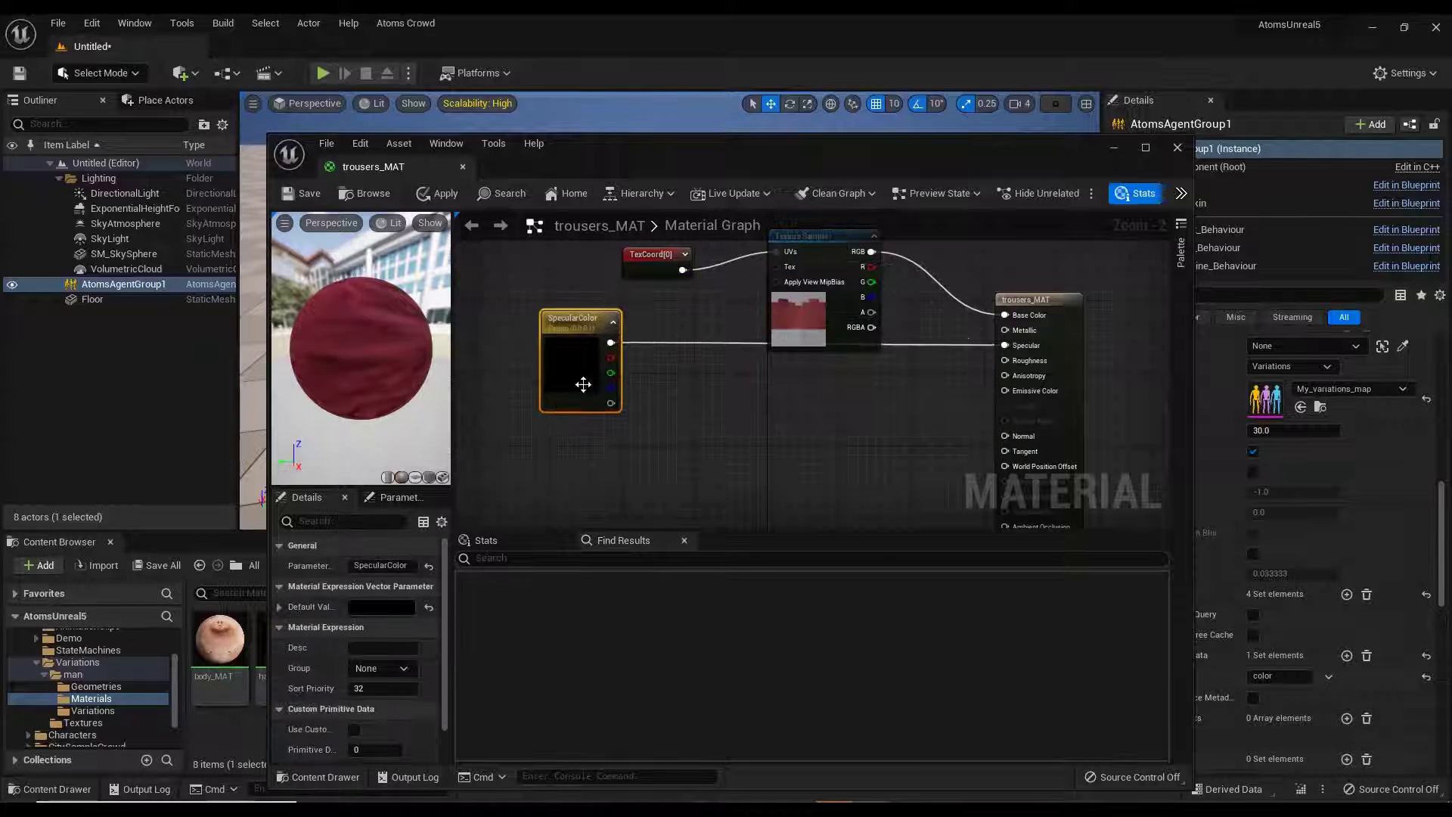
Add an Agent Metadata node below SpecularColor in the material graph.
right_click(693, 421)
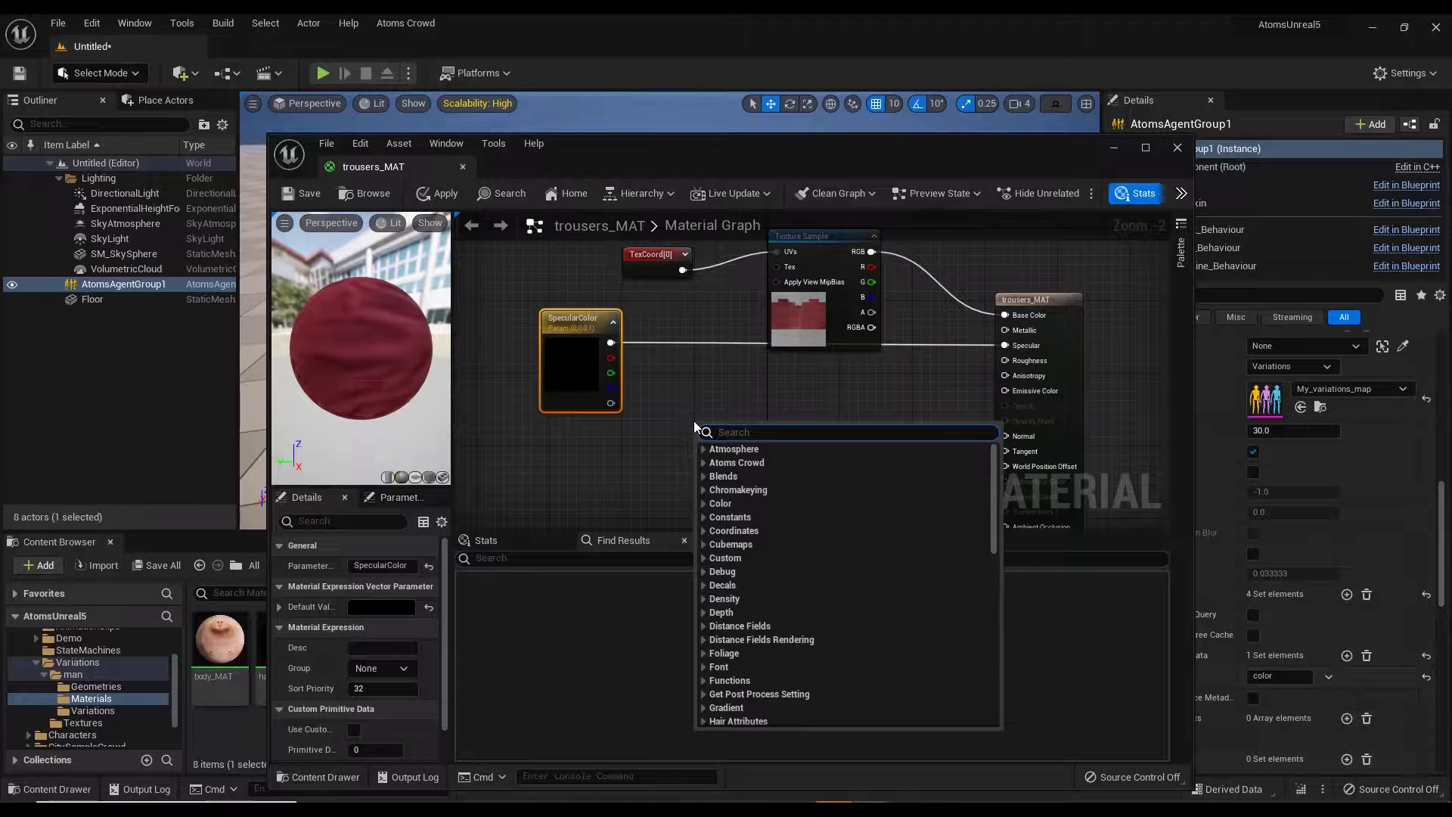
text(age)
key(Return)
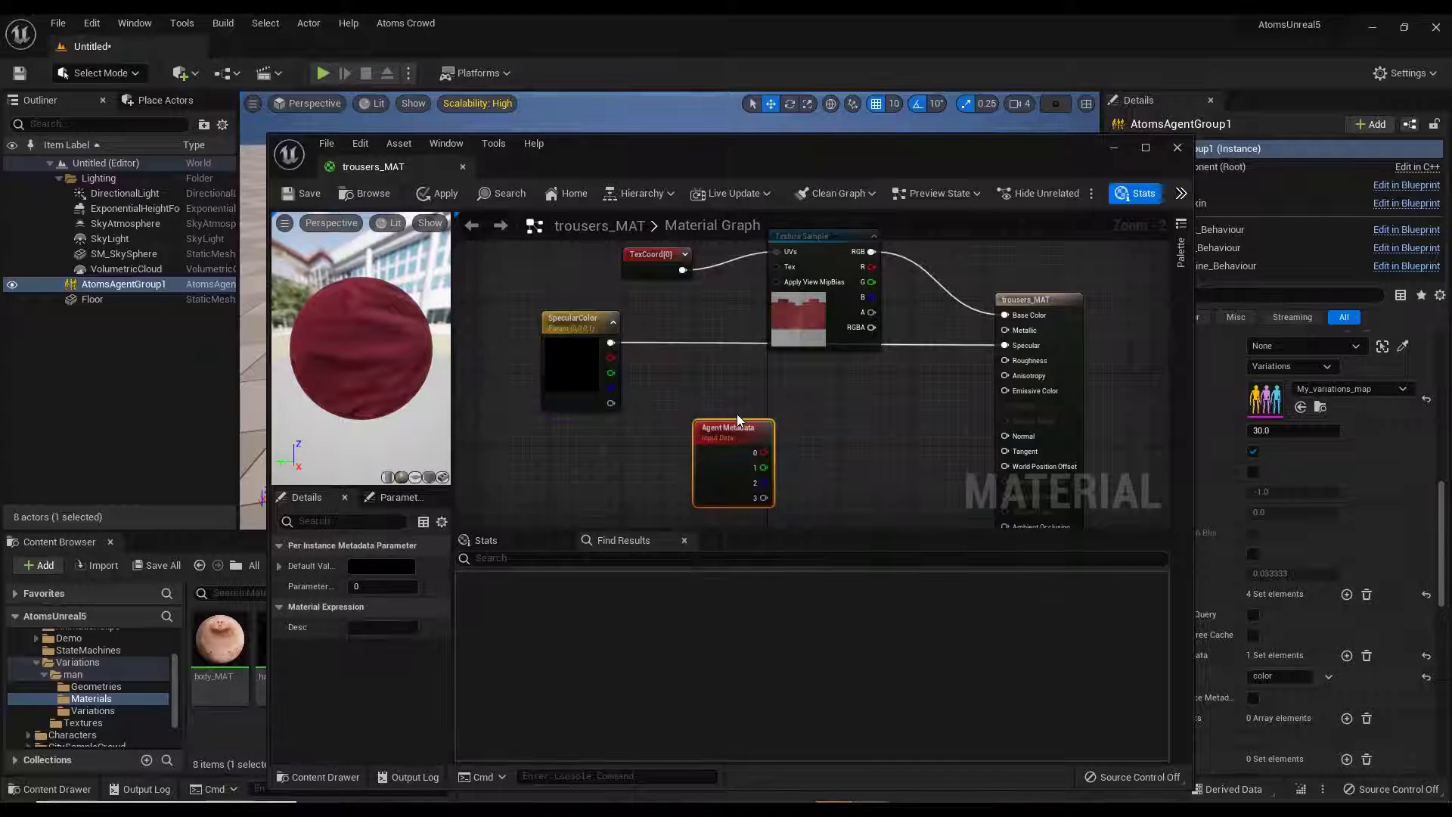
Add a MakeFloat3 node beside Agent Metadata and connect outputs 0, 1 and 2 to X, Y and Z.
right_click(801, 432)
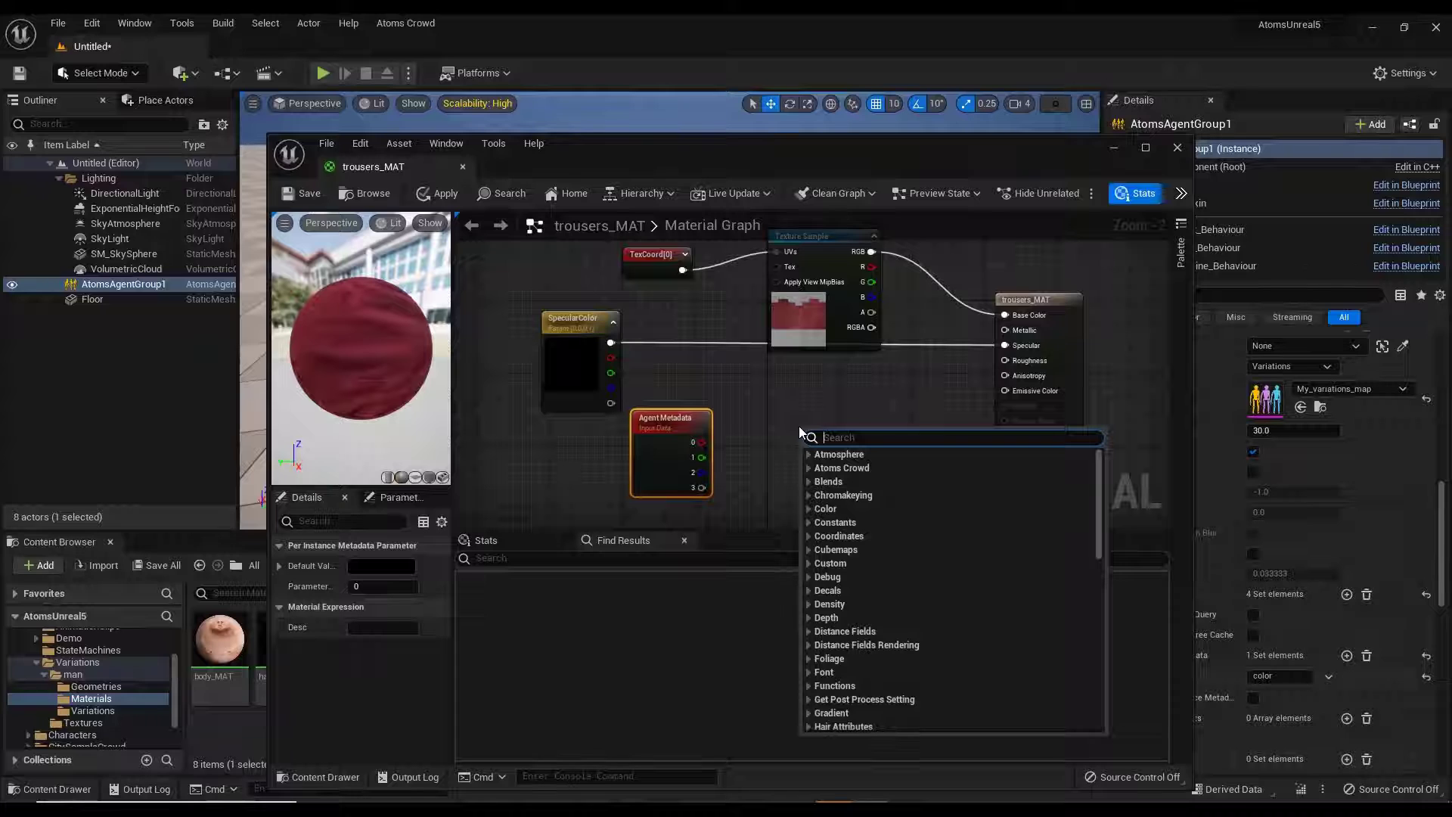
text(make cl)
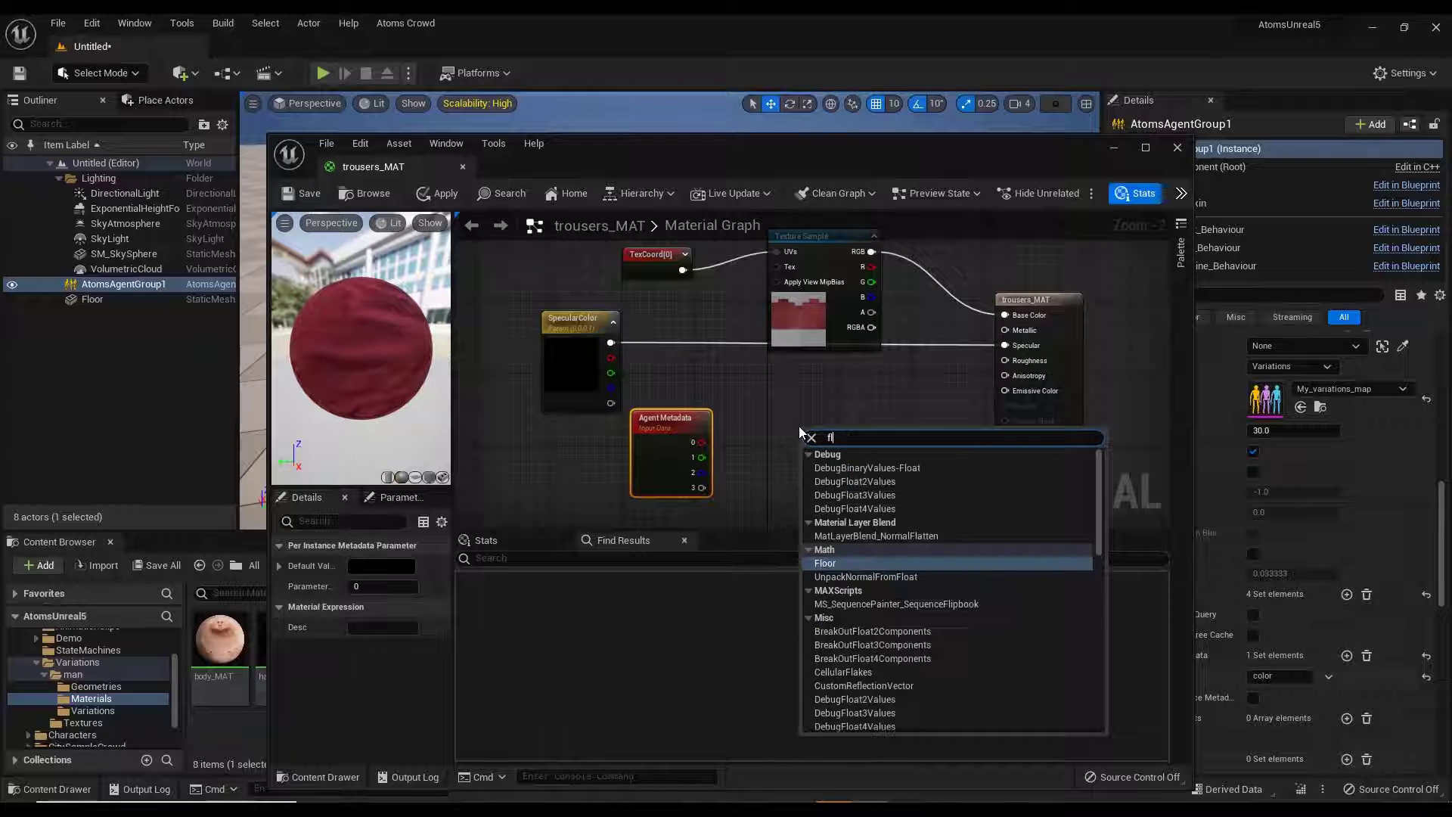
key(BackSpace)
key(BackSpace)
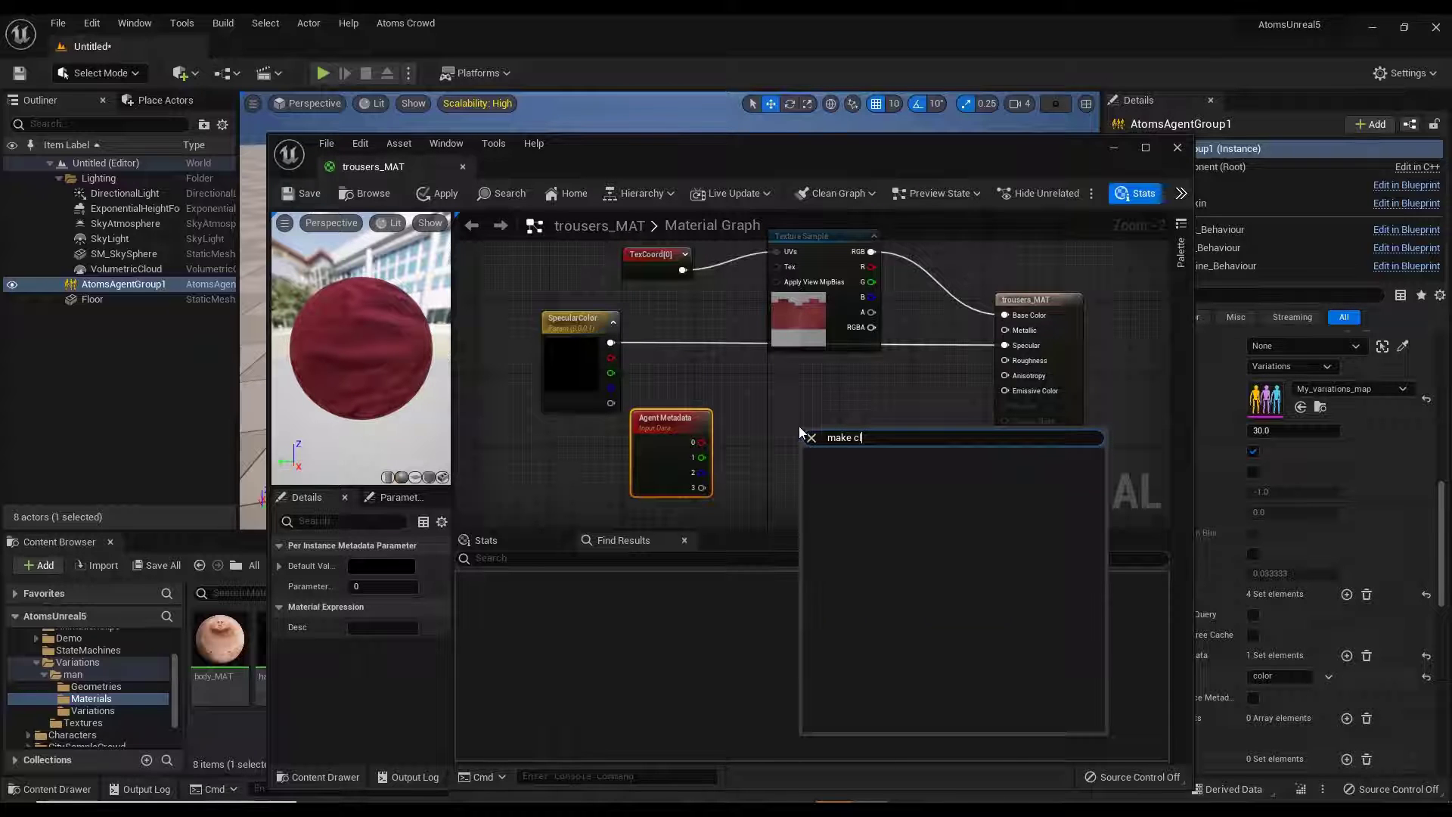
text(float)
key(Return)
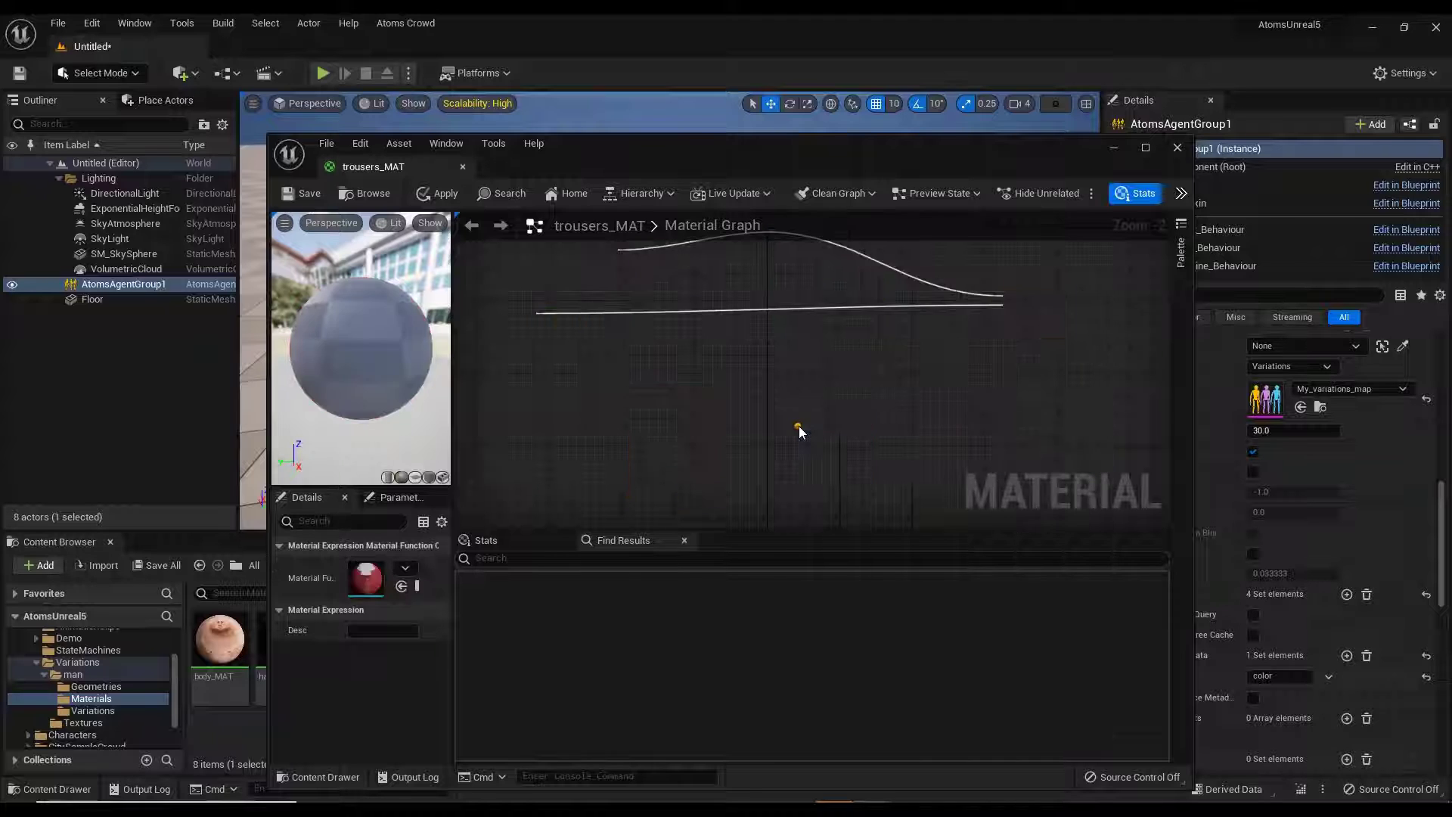
drag(702, 441, 807, 448)
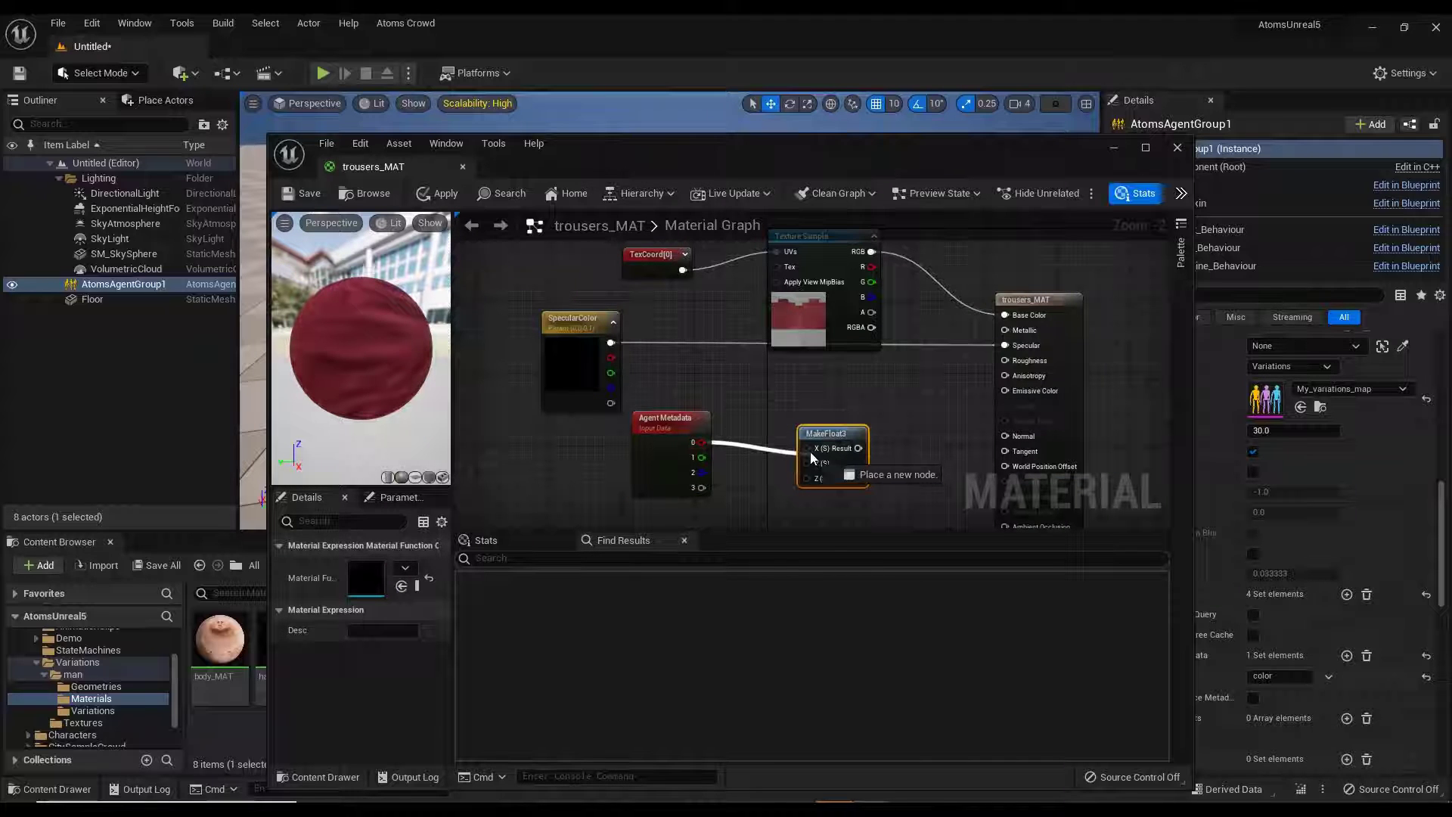
drag(702, 456, 808, 462)
drag(702, 472, 806, 478)
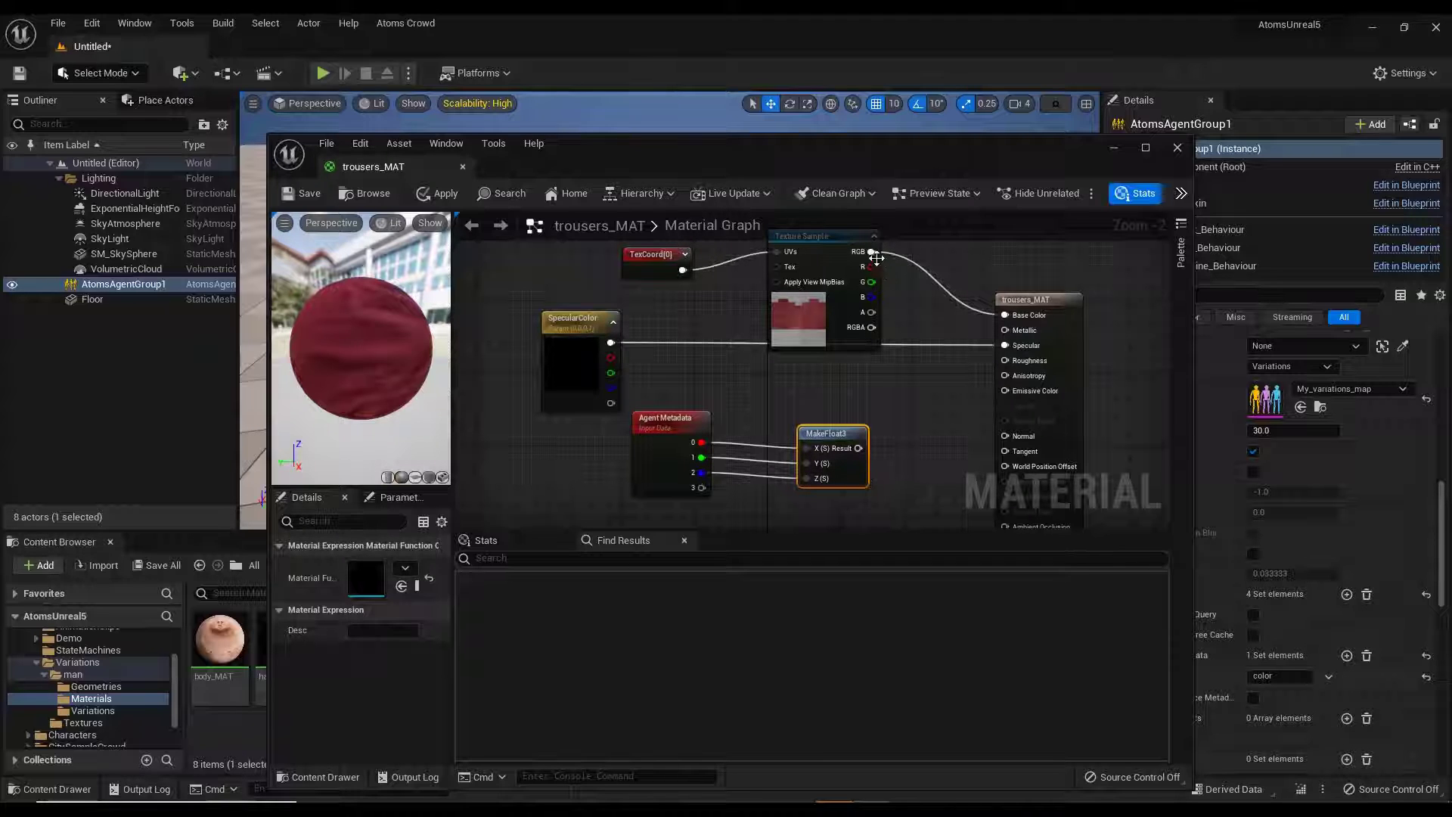
Multiply the texture's RGB by the MakeFloat3 result into Base Color, then save and close trousers_MAT.
drag(871, 251, 902, 372)
text(multiply)
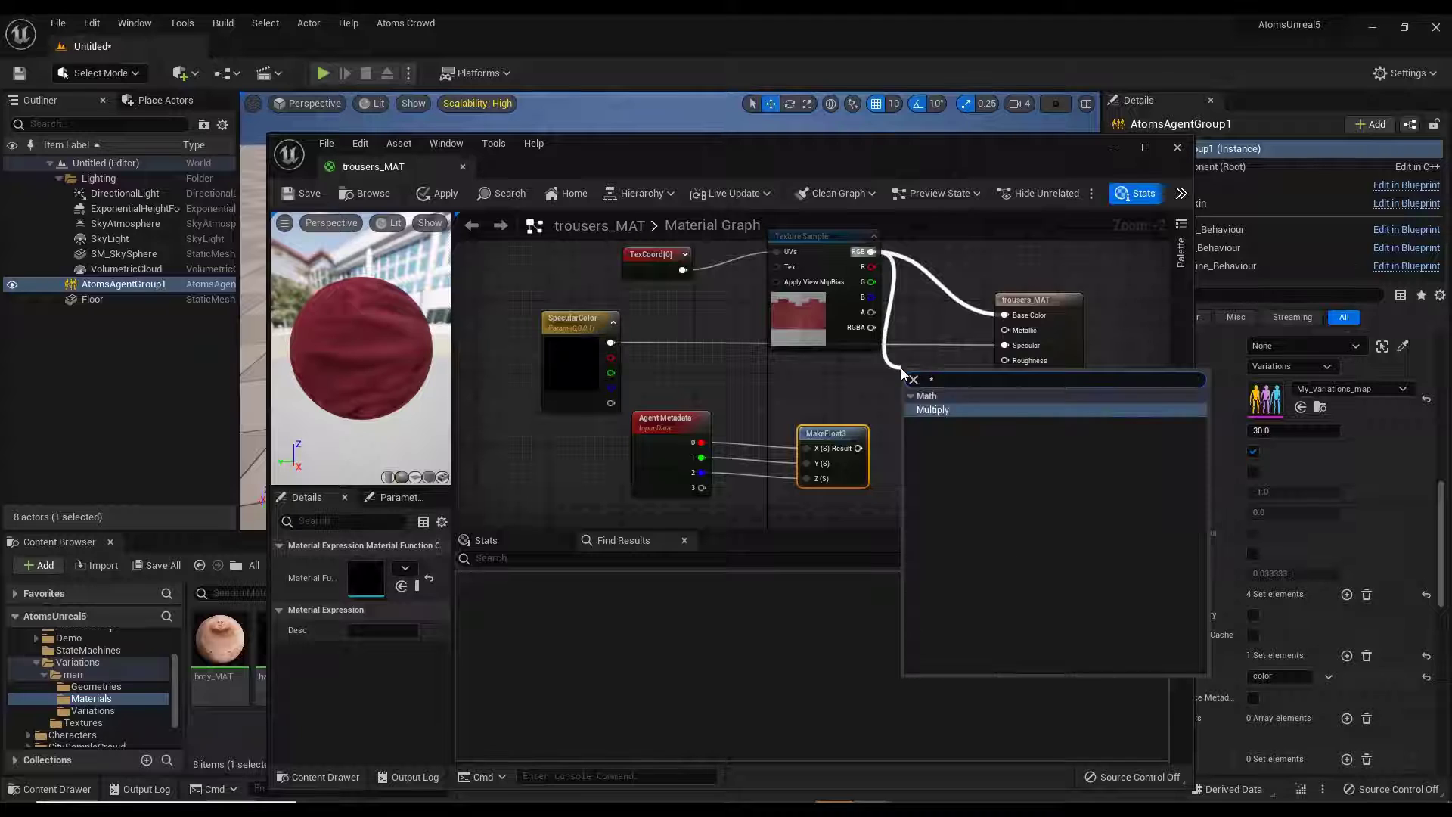
key(Return)
drag(865, 448, 1004, 314)
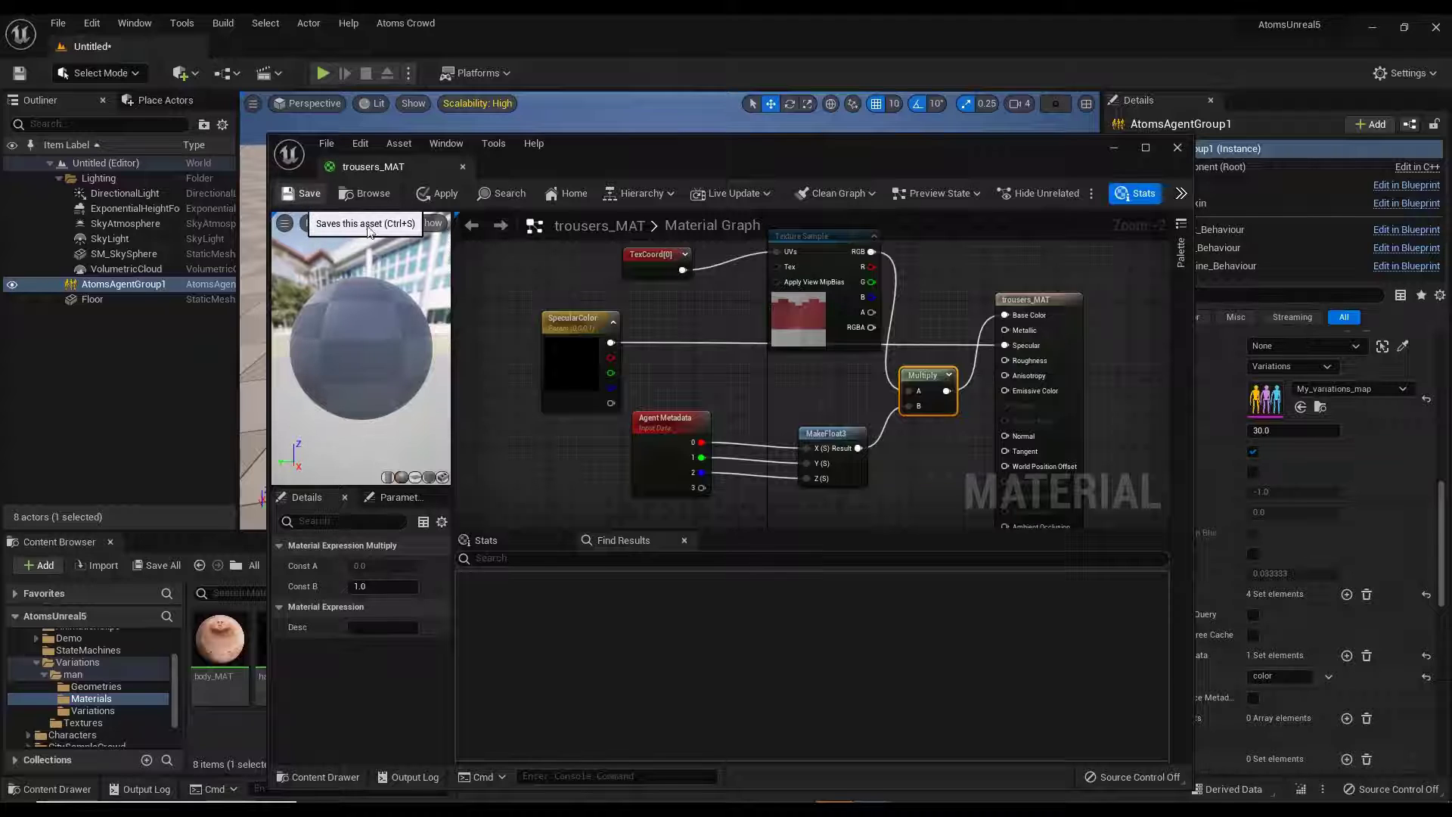
key(ctrl+s)
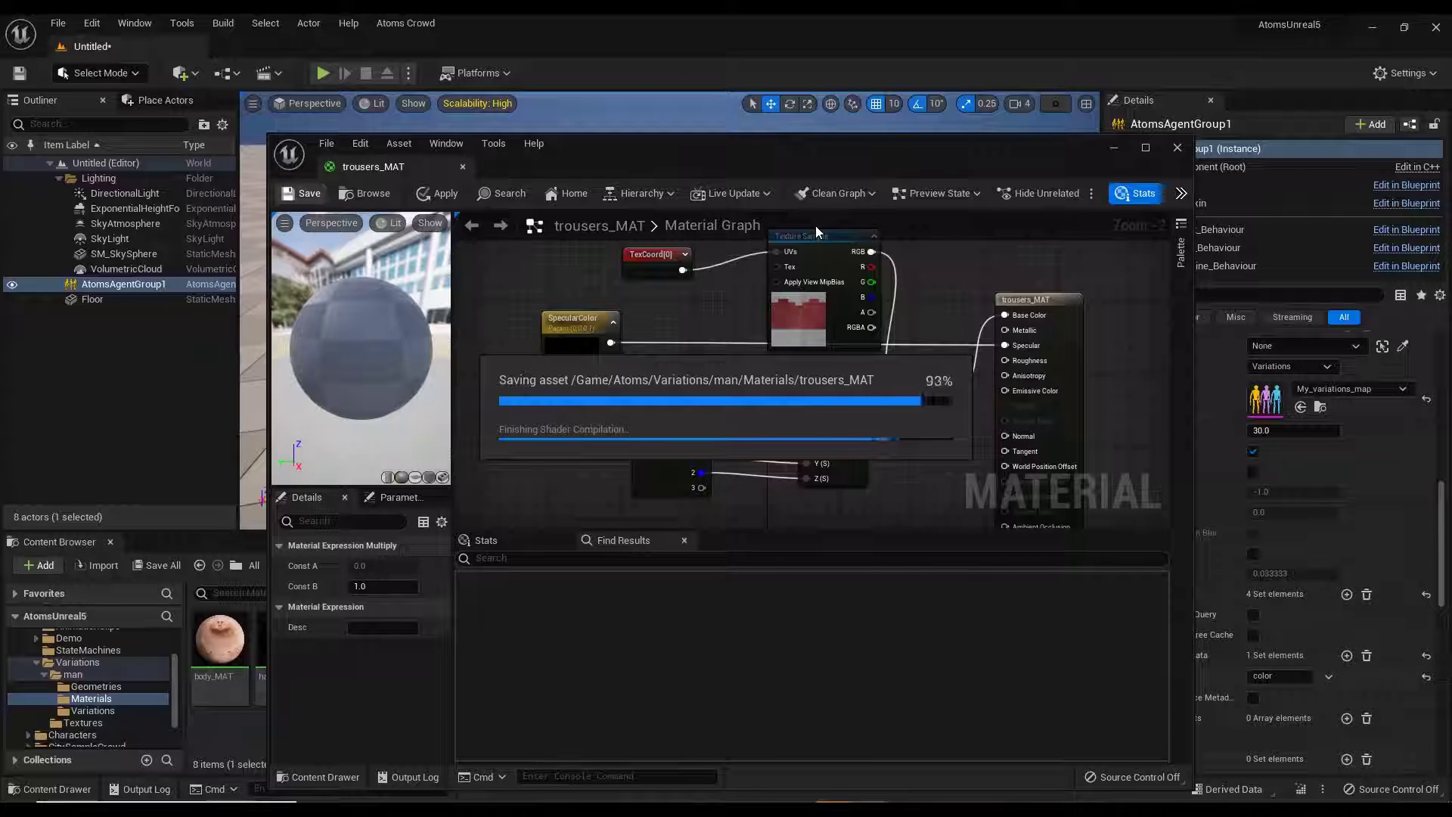
click(1178, 148)
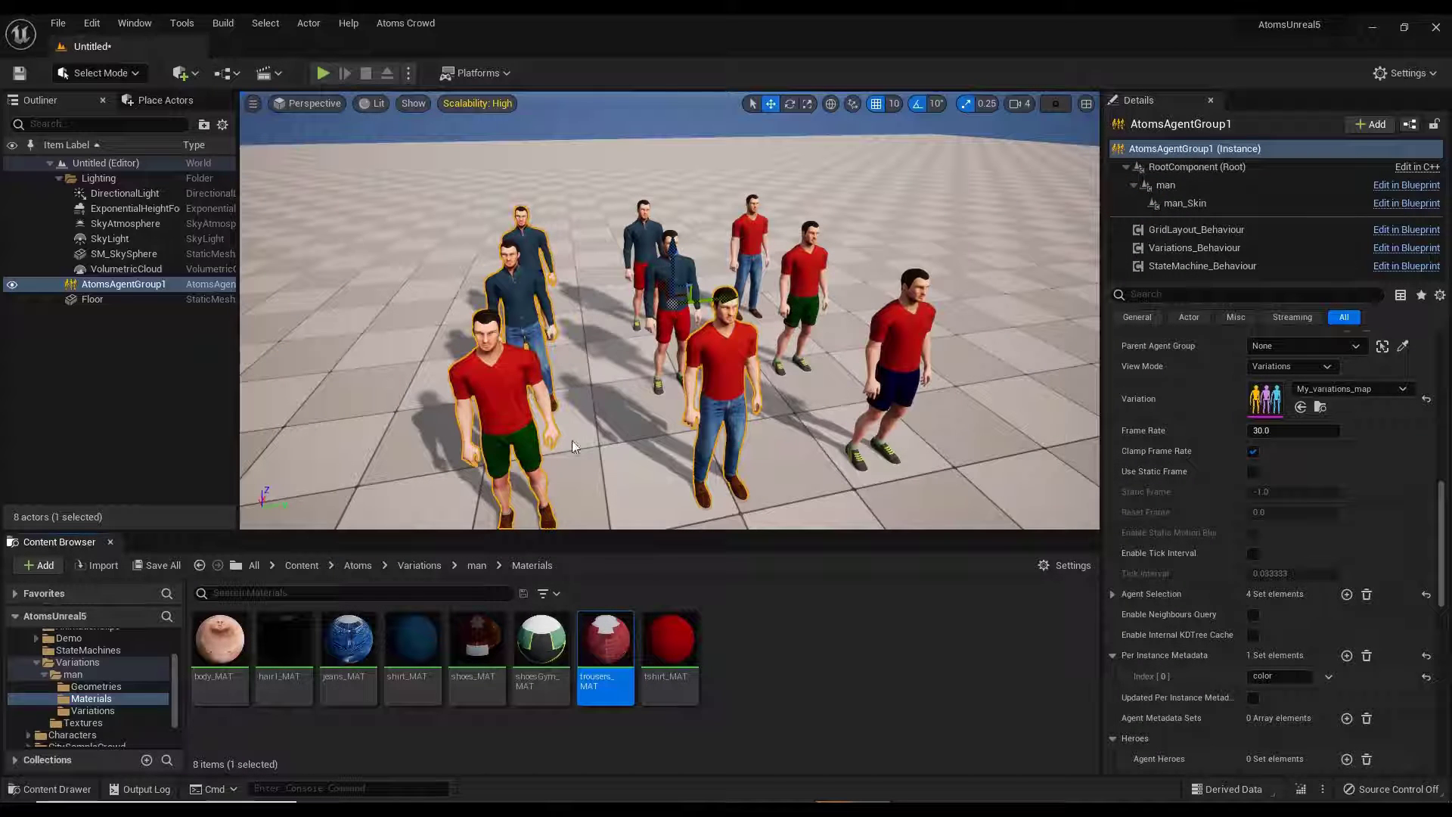
Inspect the tinted trousers on the crowd agents and the clothing mesh components listed under AtomsAgentGroup1.
right_drag(669, 310, 647, 205)
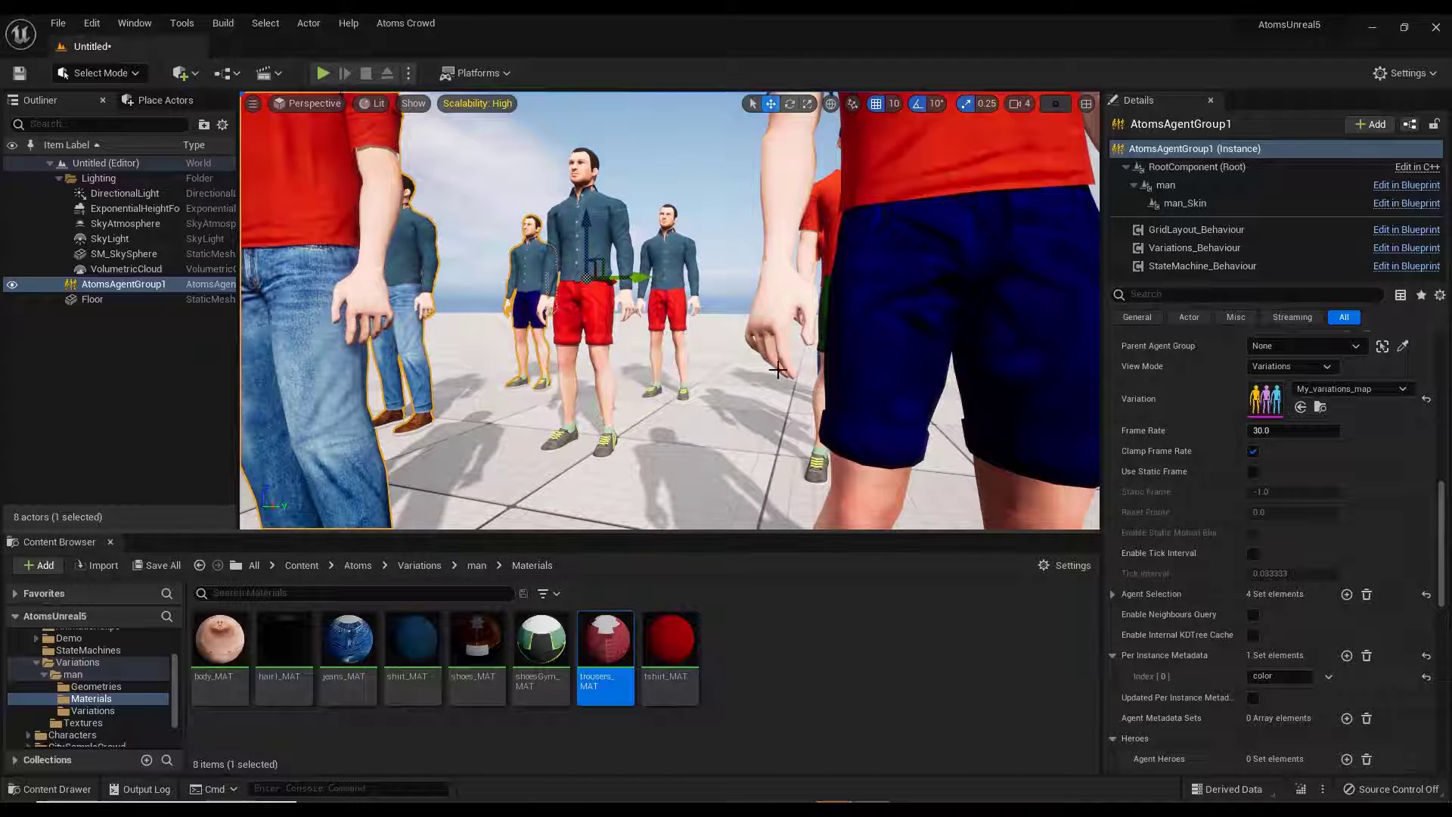
right_drag(777, 370, 764, 423)
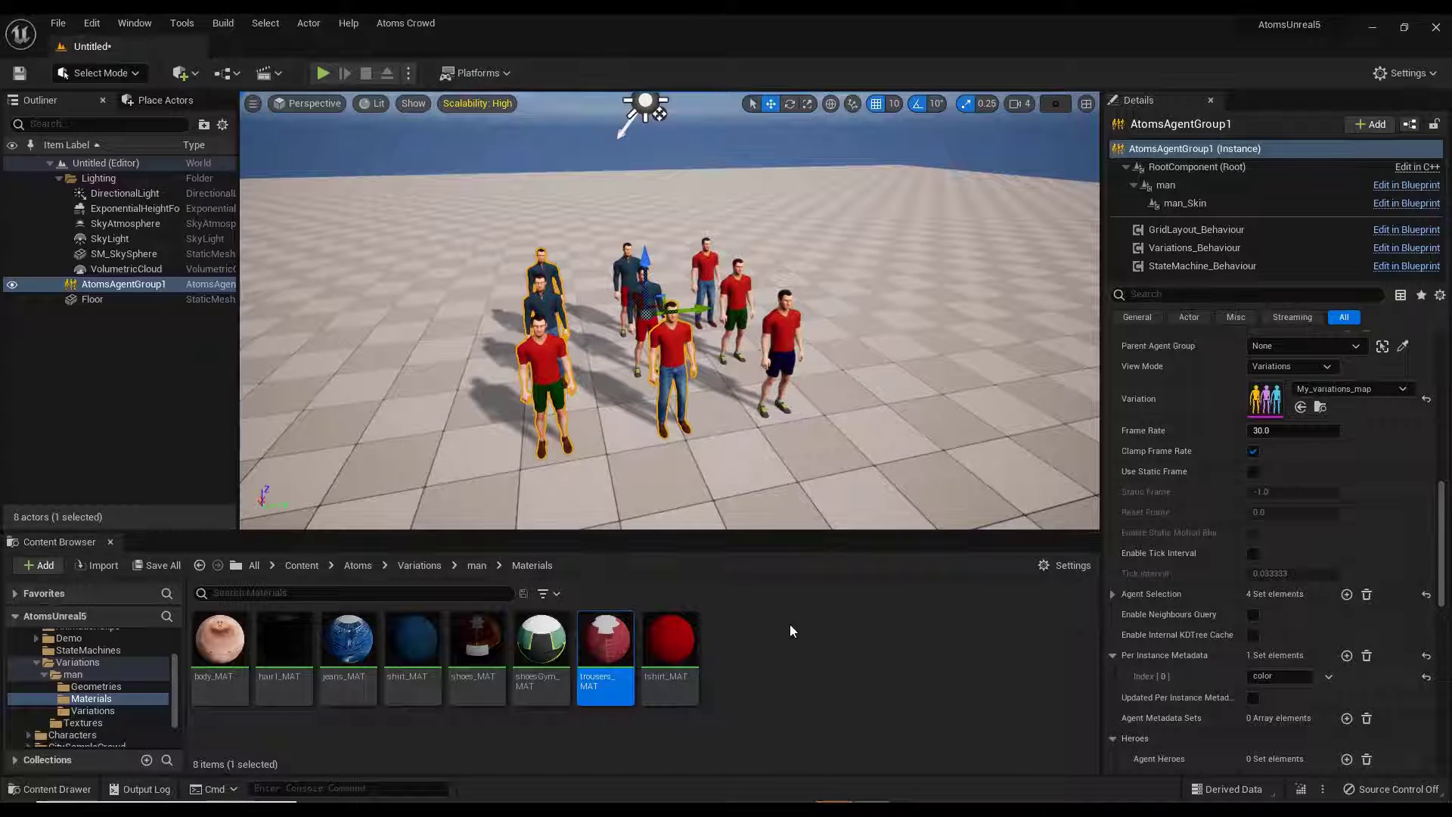
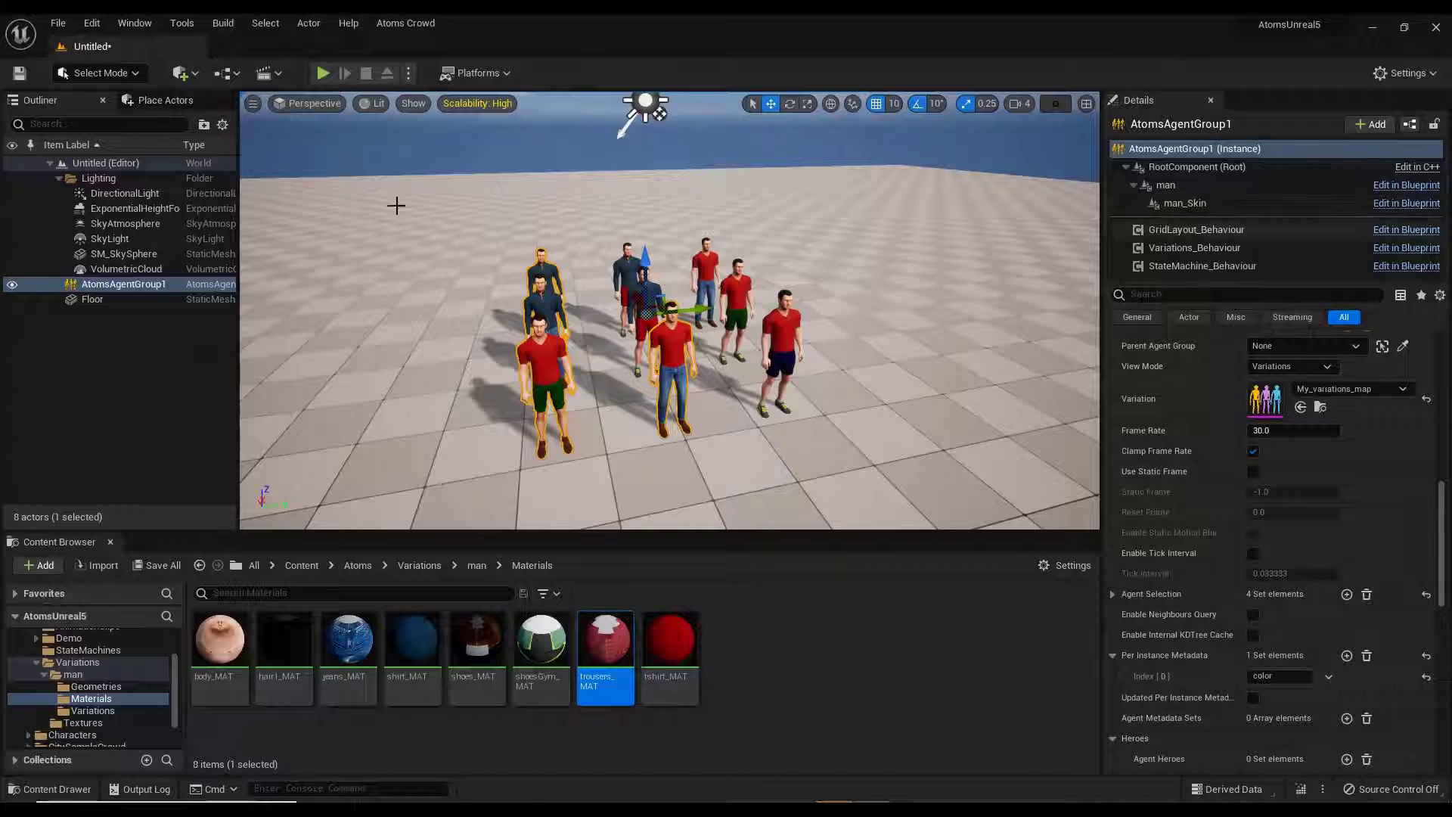
click(114, 254)
click(121, 284)
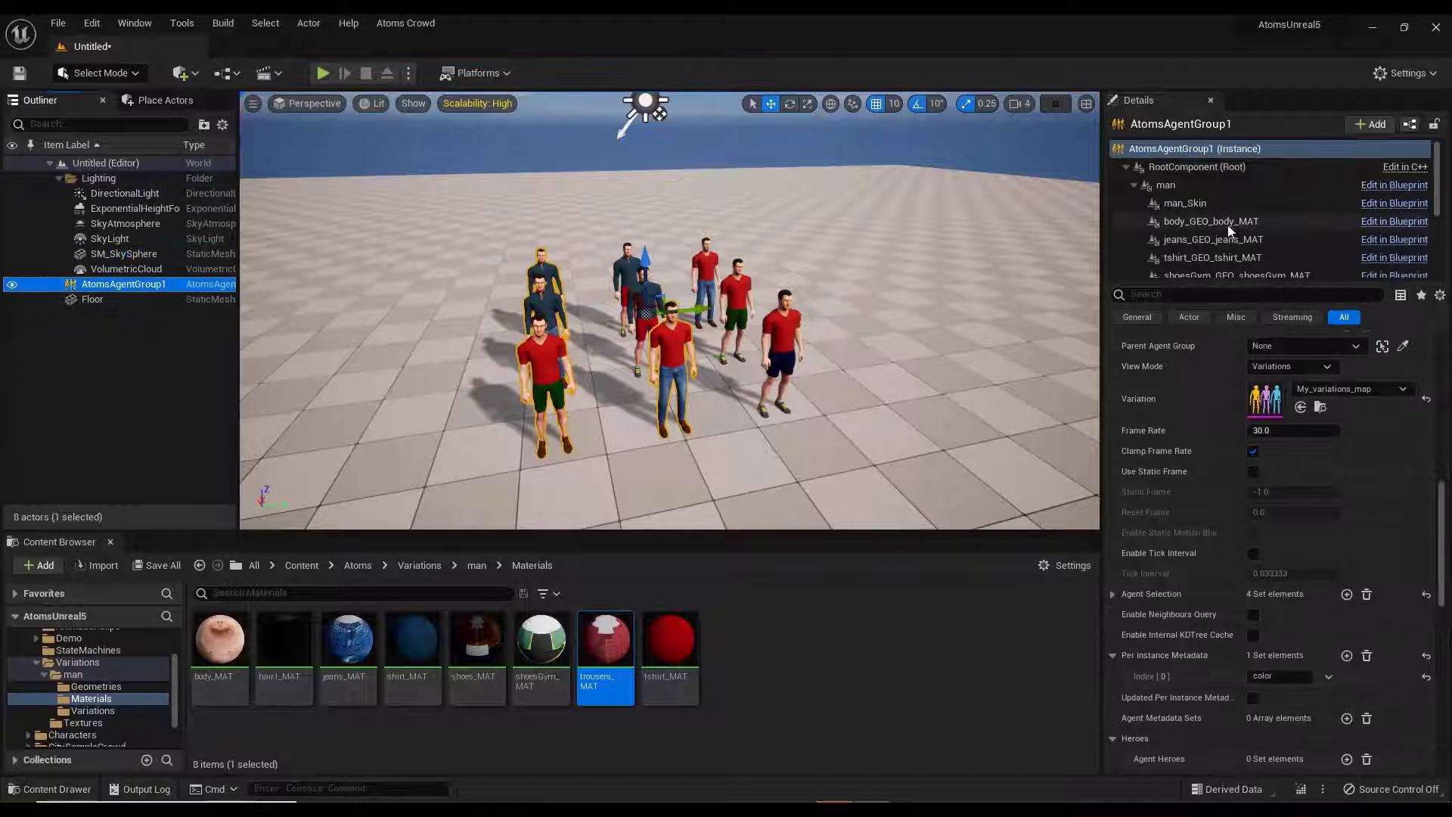
scroll(1223, 237, down, 1)
scroll(1205, 248, up, 1)
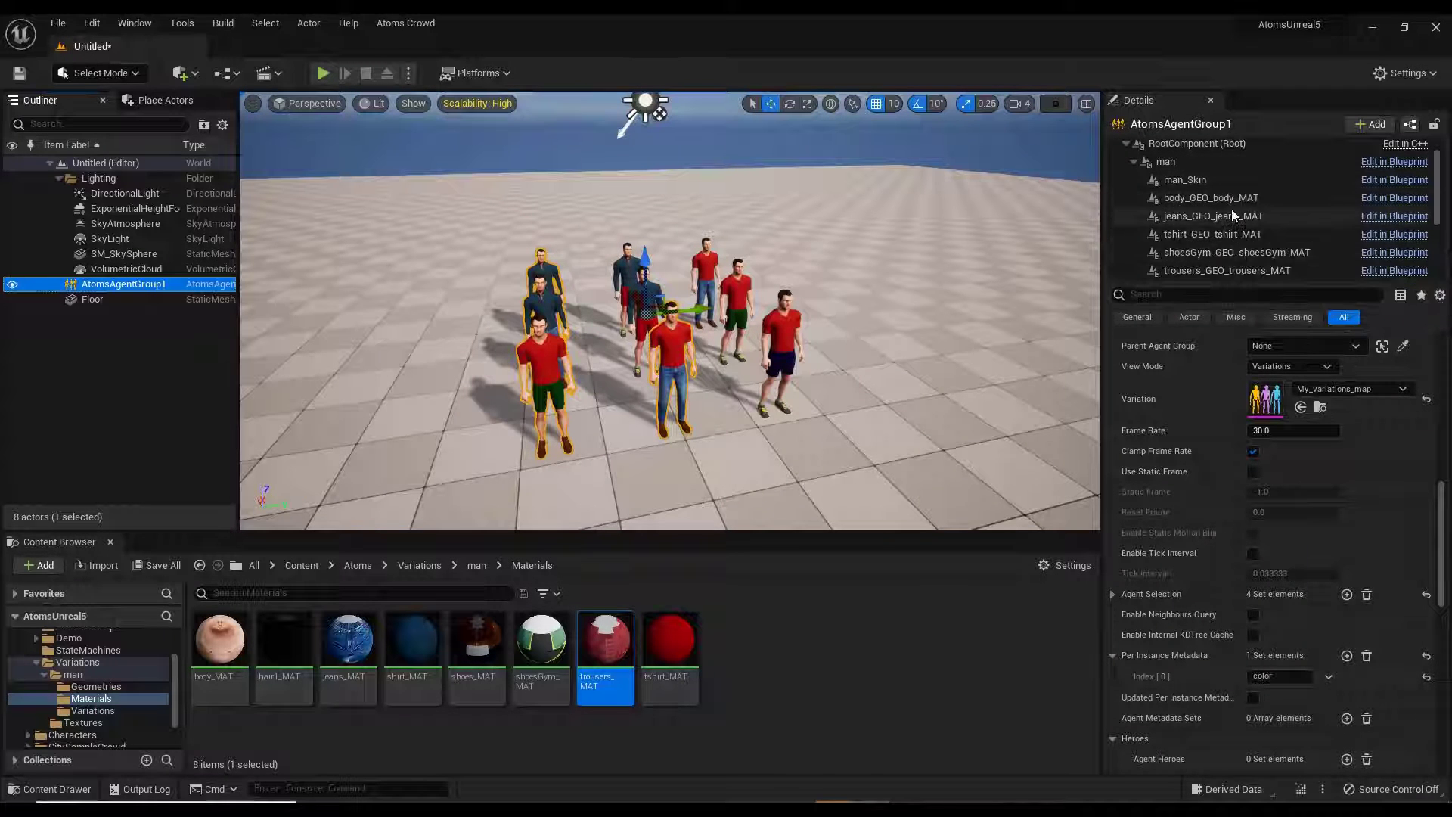
scroll(1231, 216, down, 2)
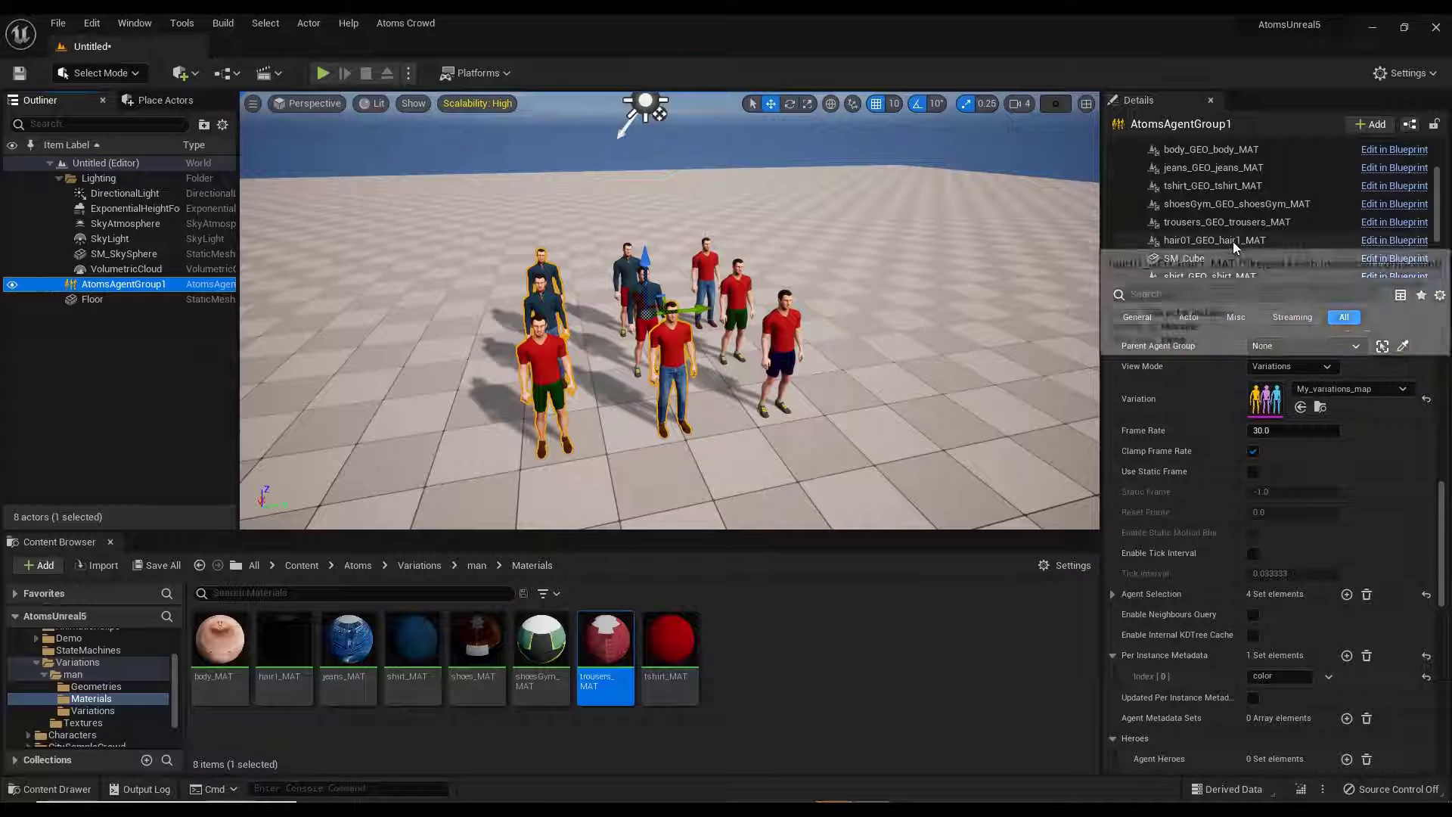
scroll(1255, 189, up, 2)
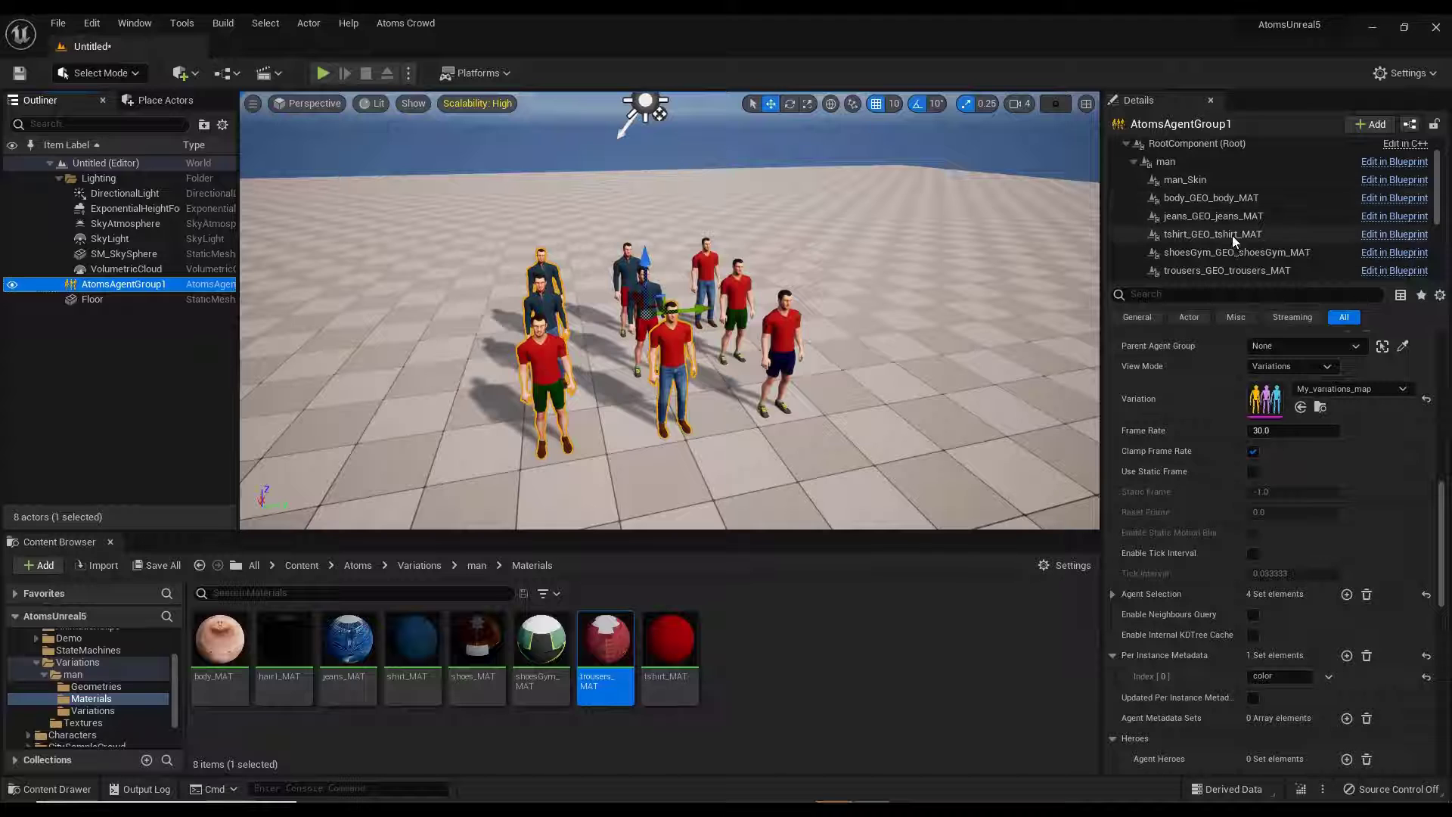
scroll(1228, 236, down, 2)
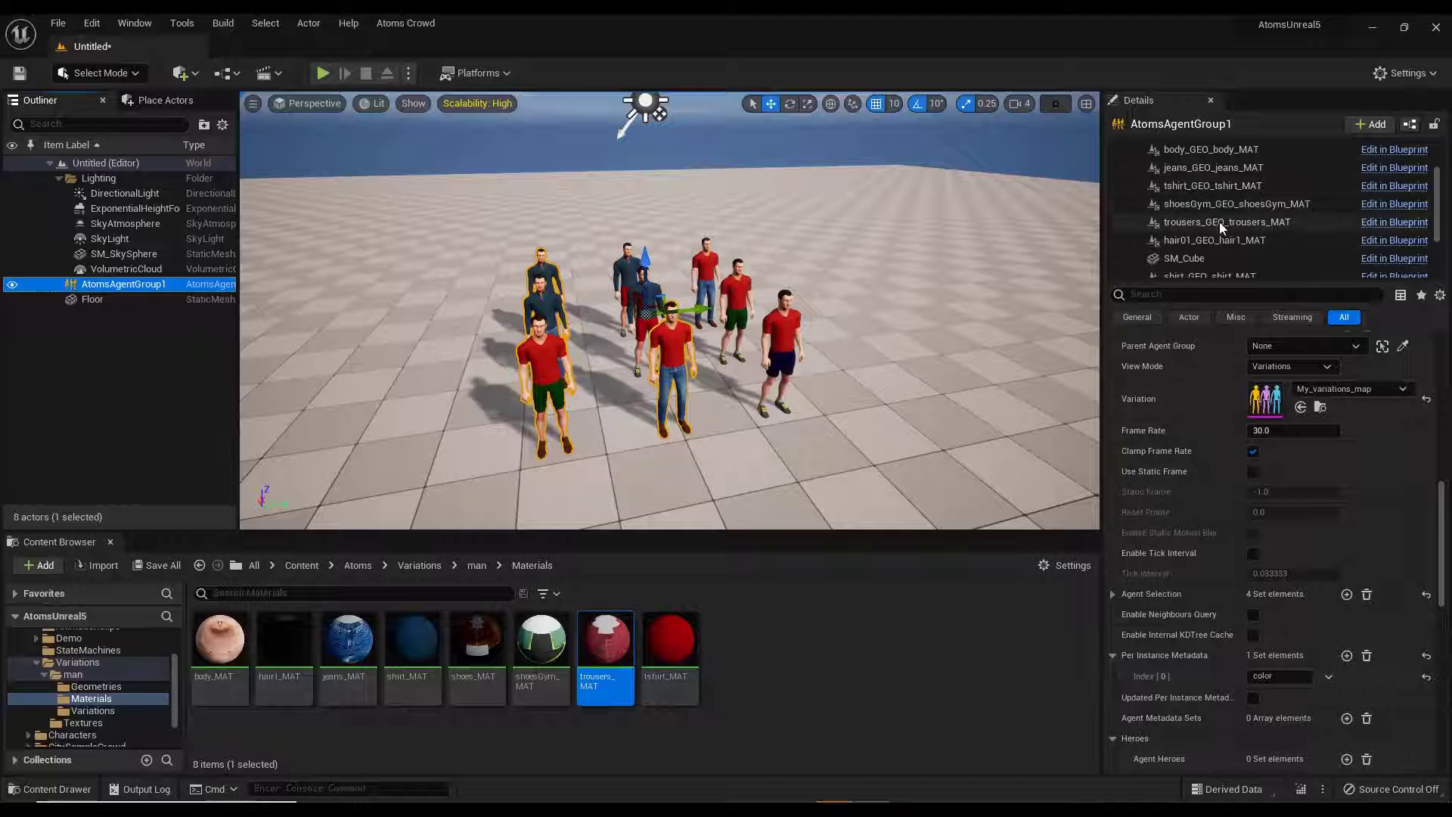
scroll(1224, 204, up, 2)
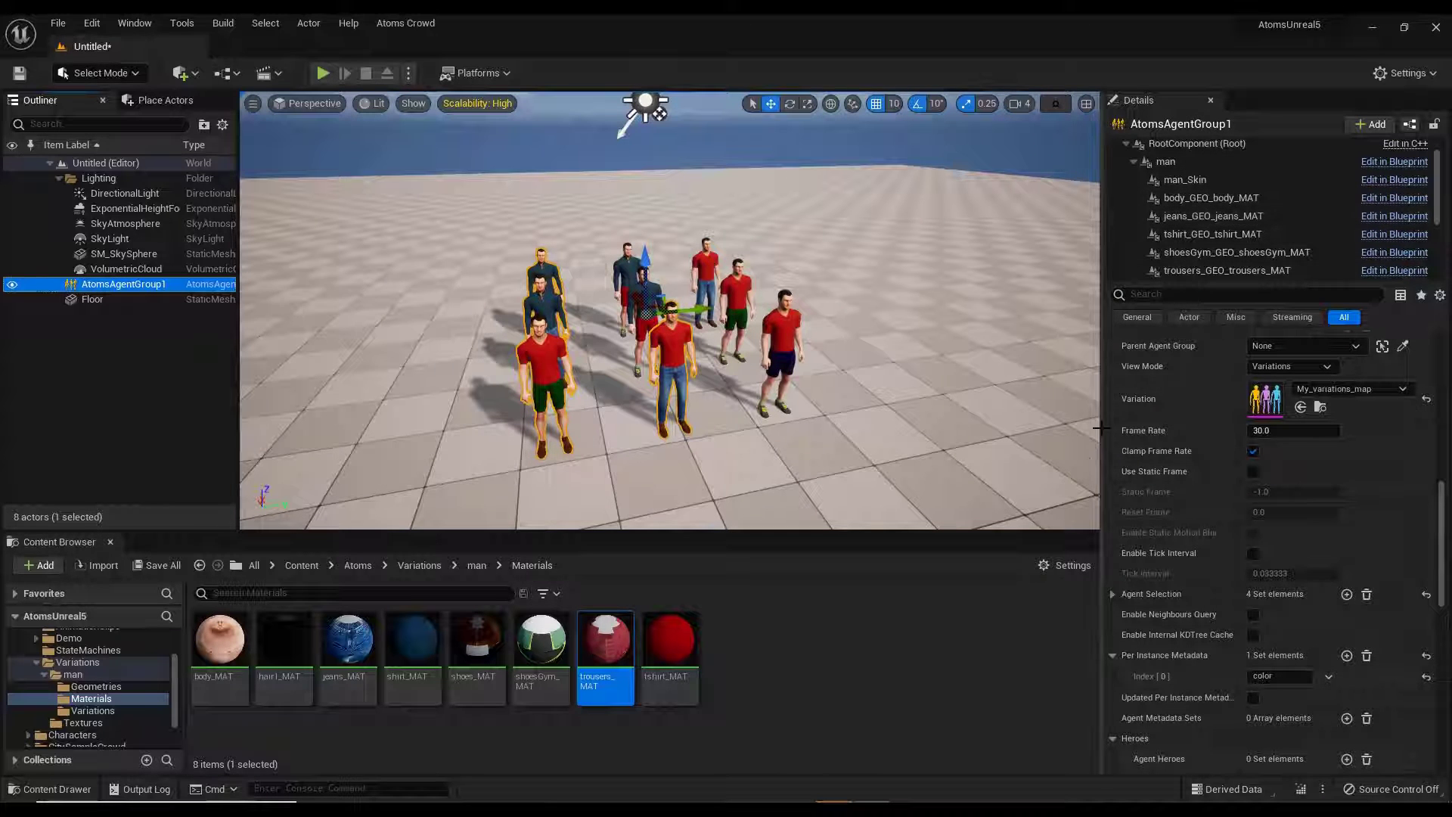
Clear the Variation asset assigned to AtomsAgentGroup1, leaving it at None, and check the agents.
click(1350, 388)
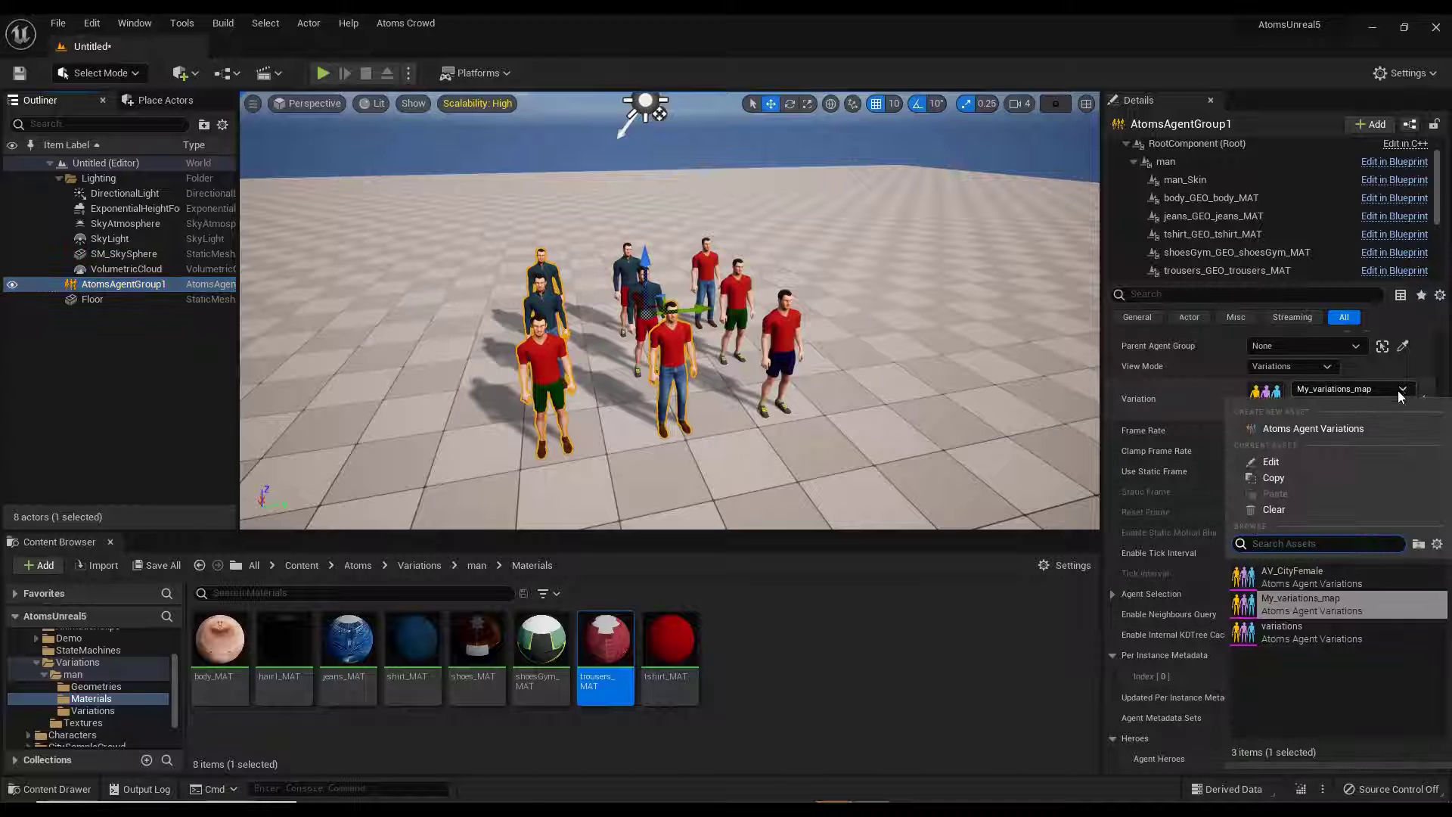
click(1276, 511)
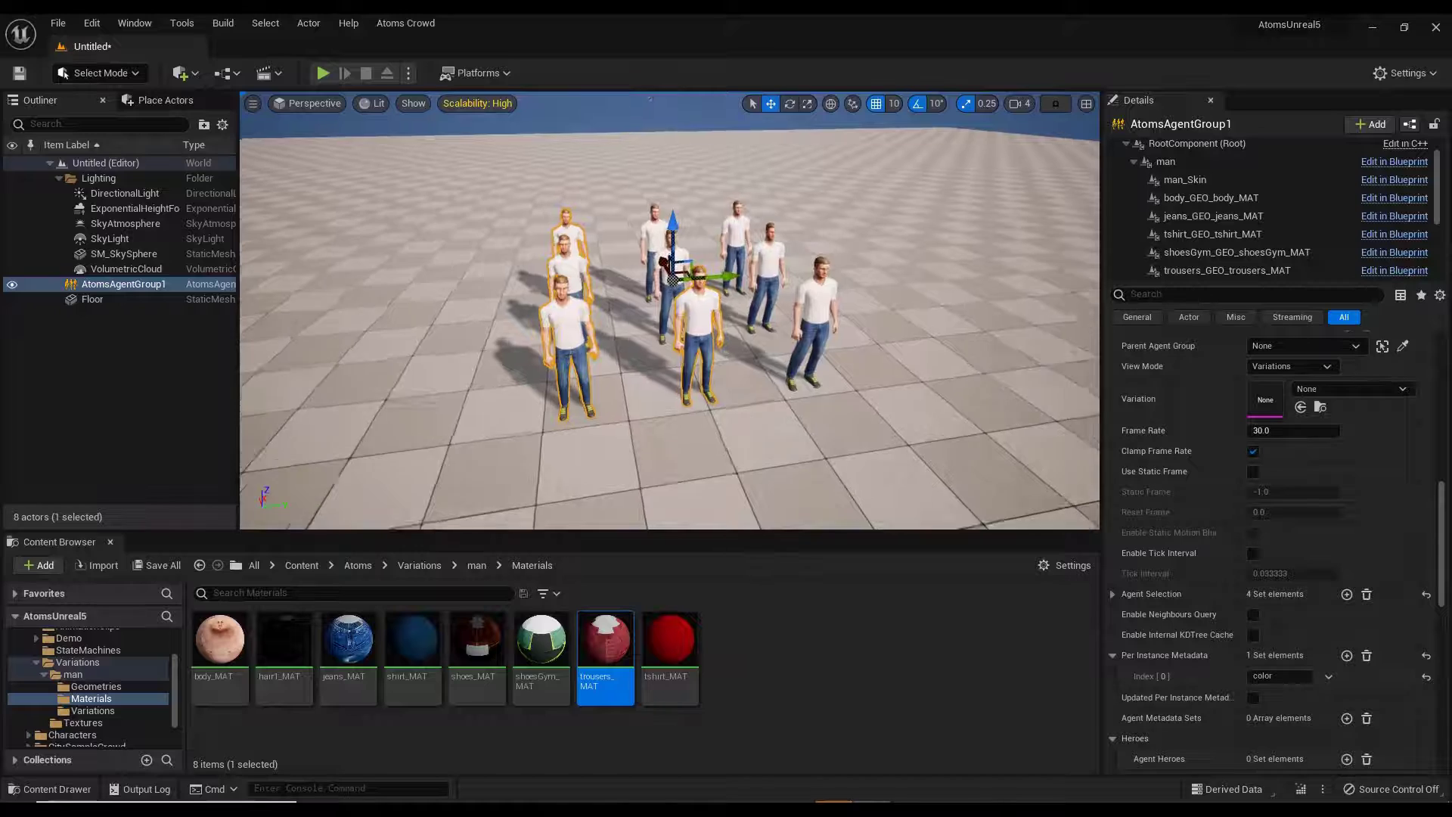
scroll(725, 306, up, 5)
scroll(755, 326, up, 4)
scroll(756, 326, down, 4)
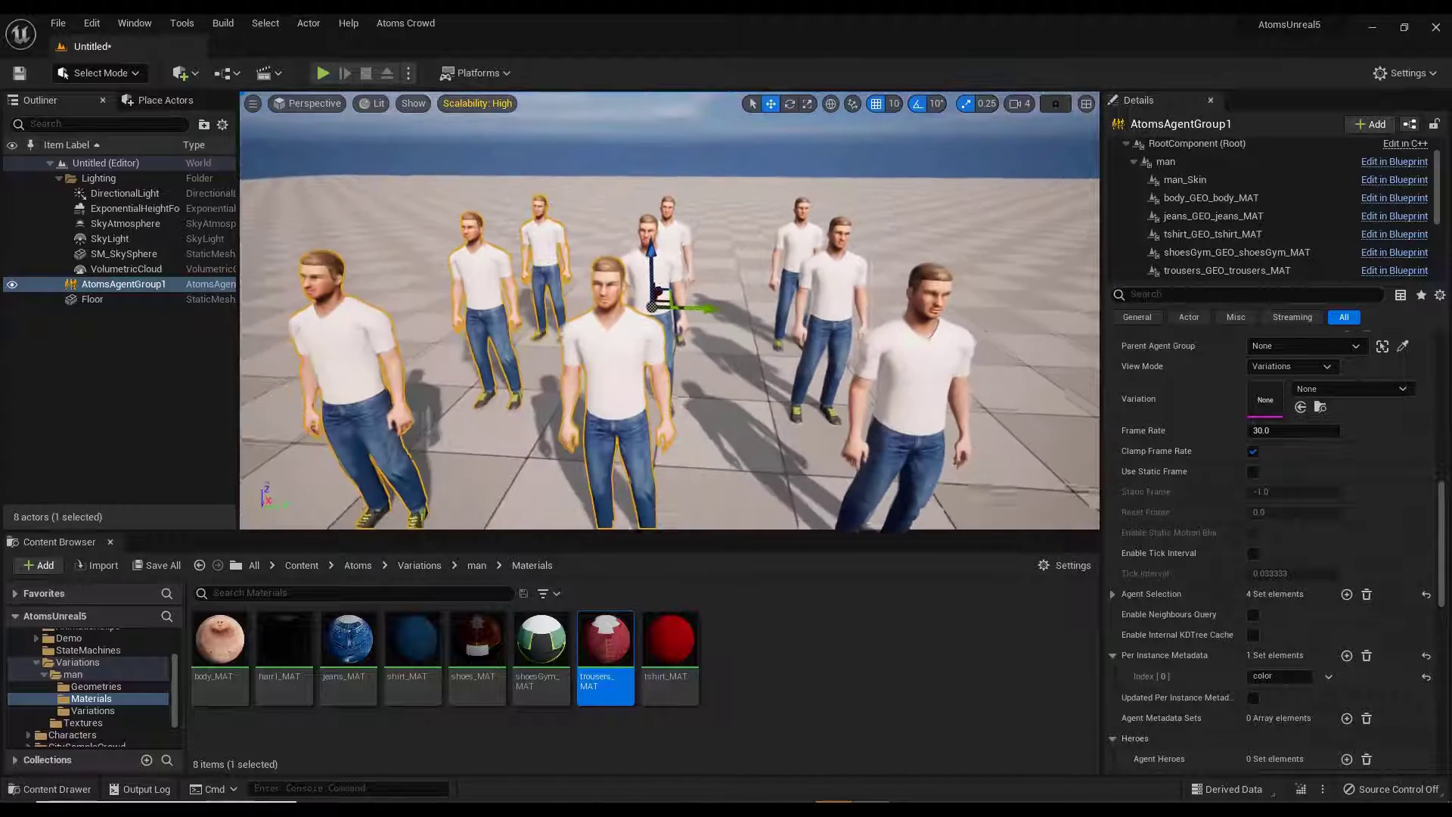
right_drag(756, 325, 744, 328)
Delete the leftover mesh components of AtomsAgentGroup1, from body_GEO_body_MAT through shoes_GEO_shoes_MAT, keeping man and man_Skin.
click(127, 254)
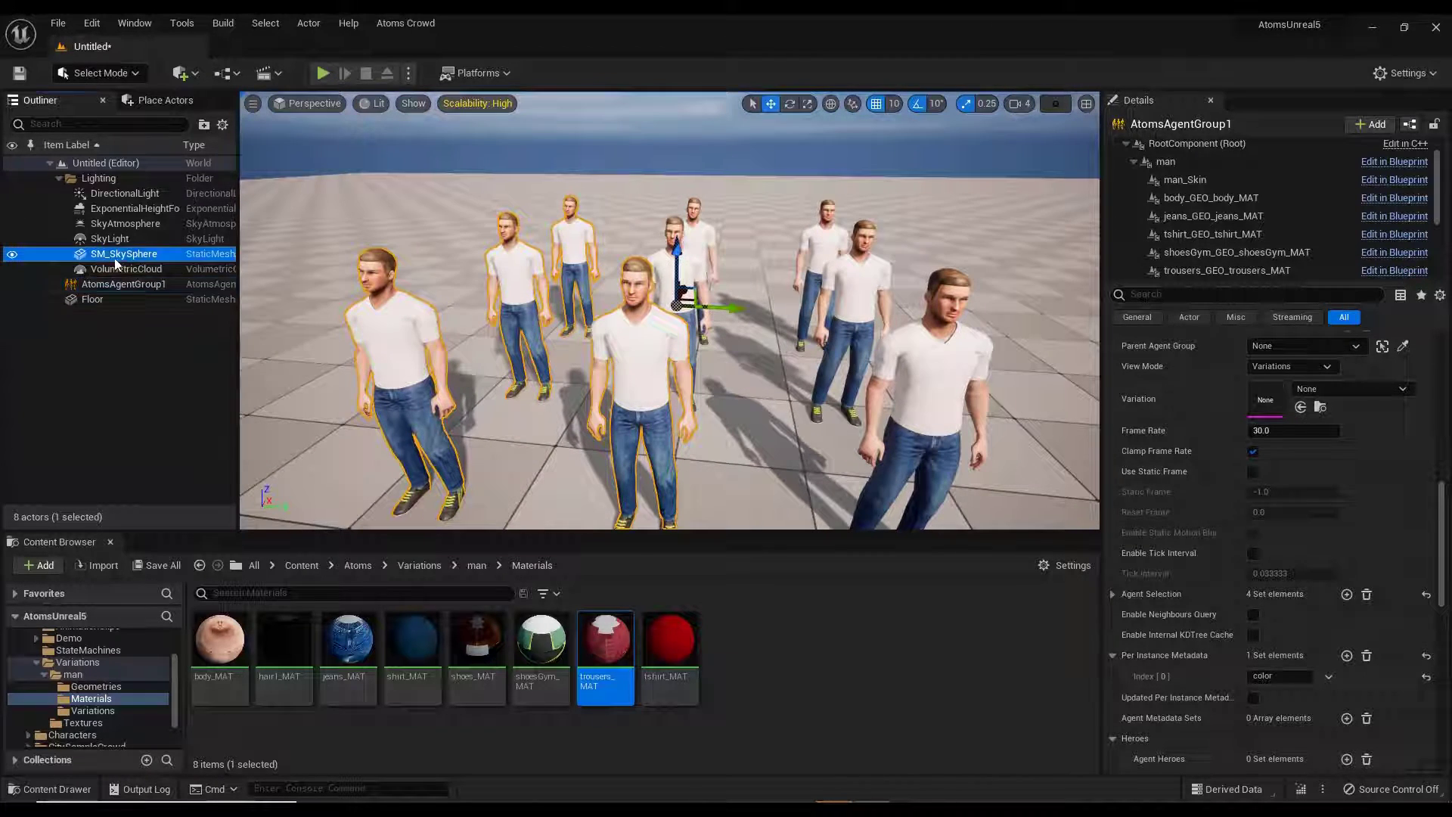
click(138, 287)
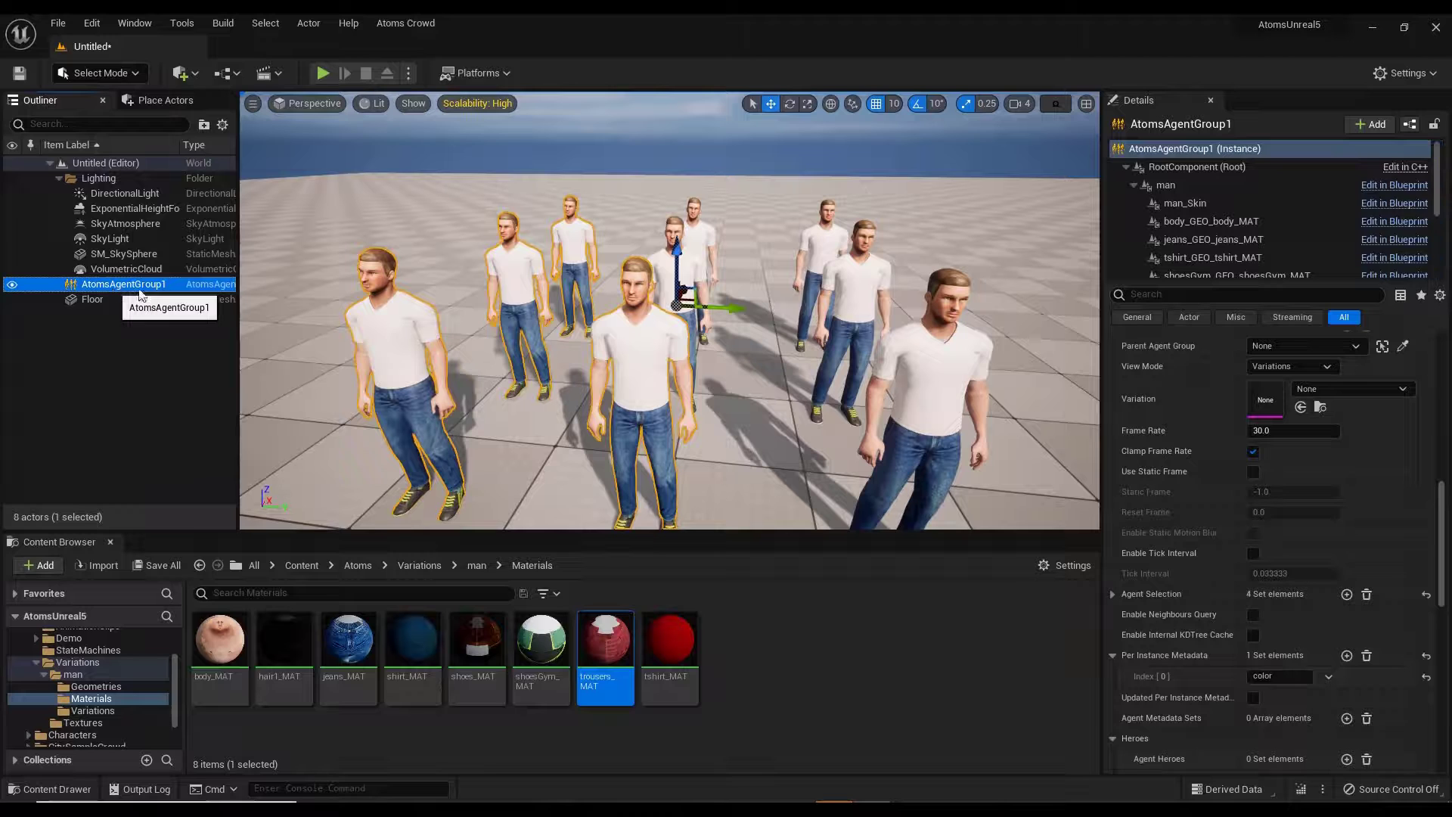
click(1185, 215)
click(1187, 208)
scroll(1212, 243, down, 3)
scroll(1214, 245, down, 3)
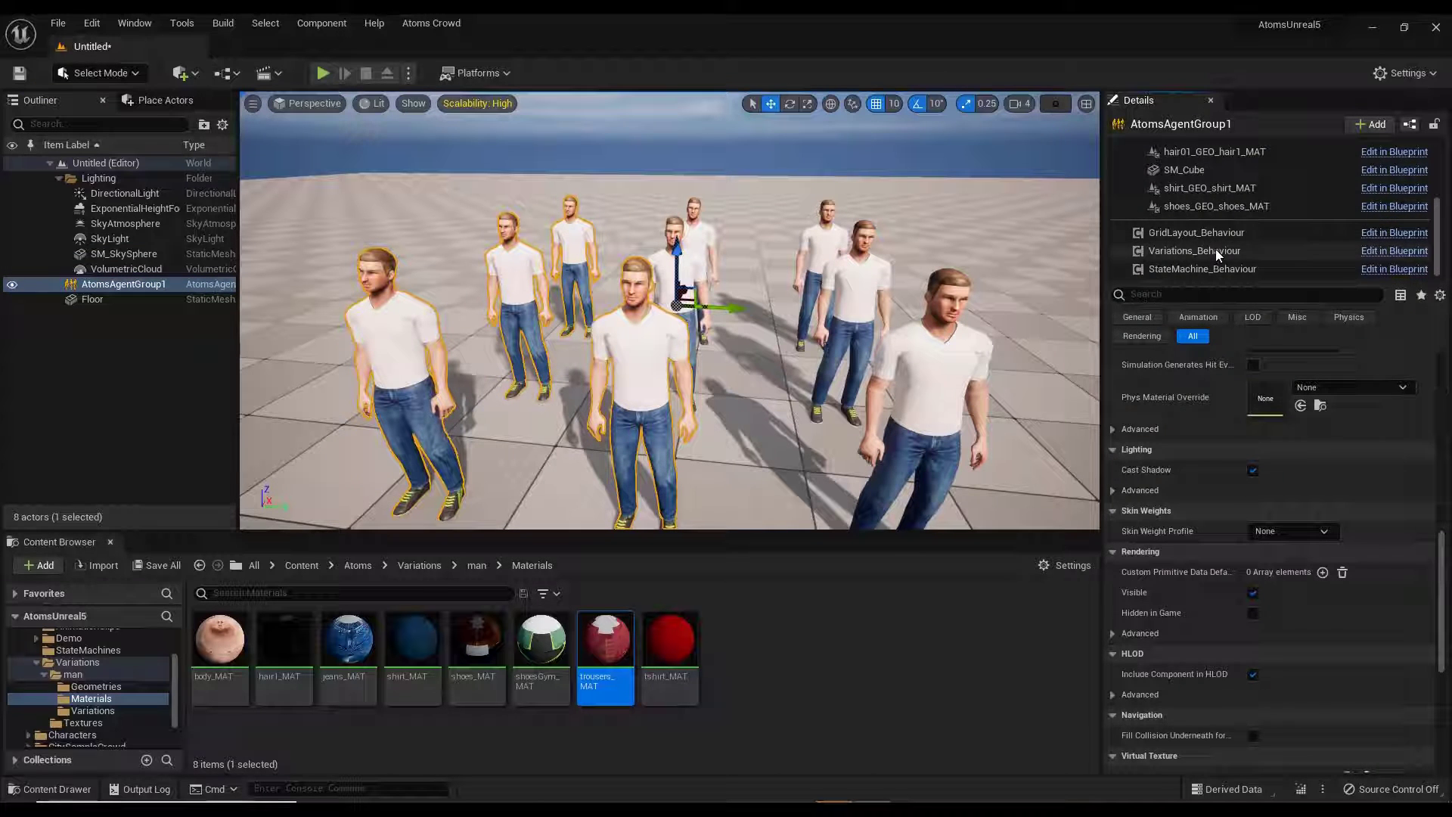
shift+click(1196, 208)
key(Delete)
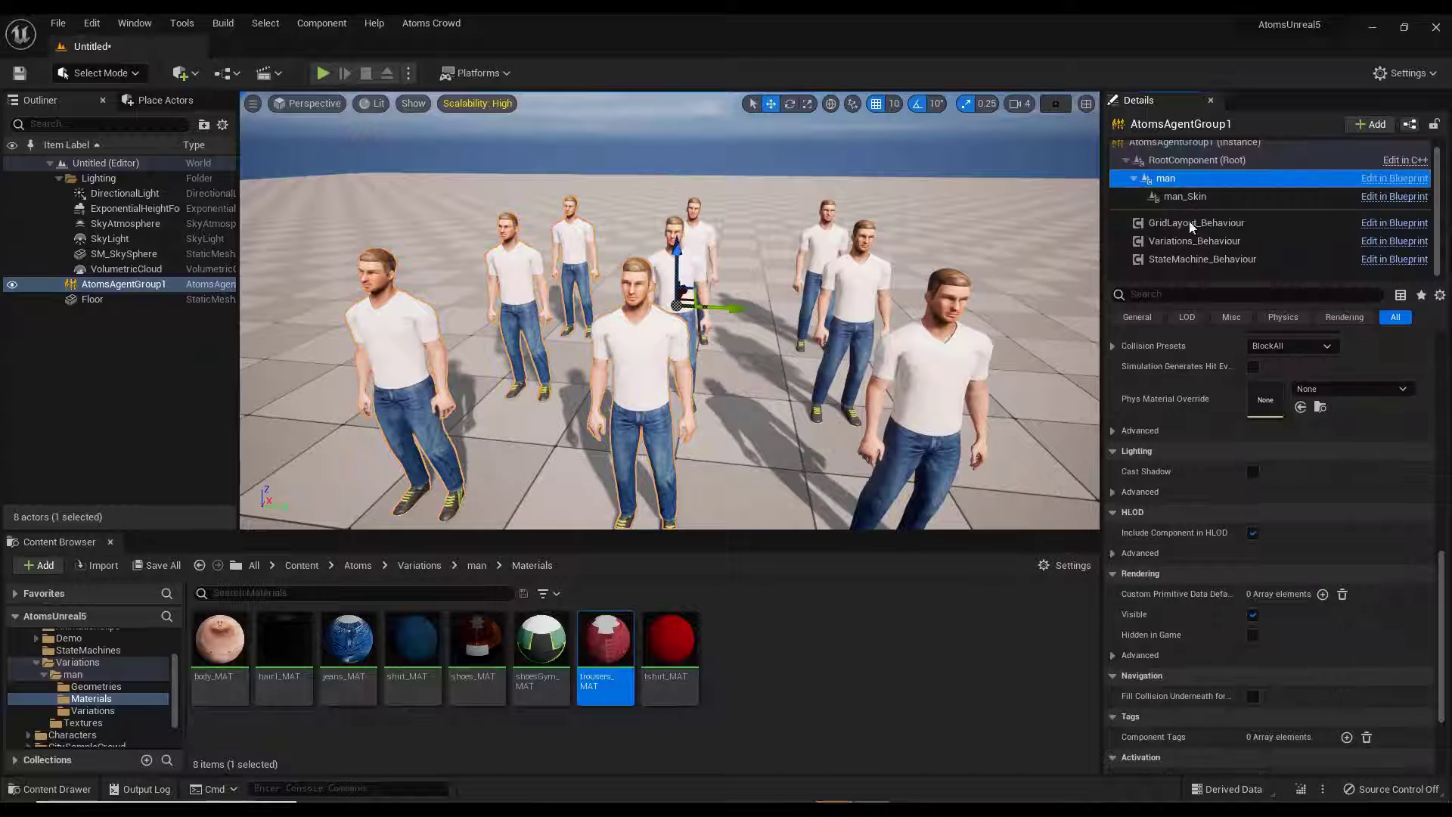
right_drag(739, 187, 733, 198)
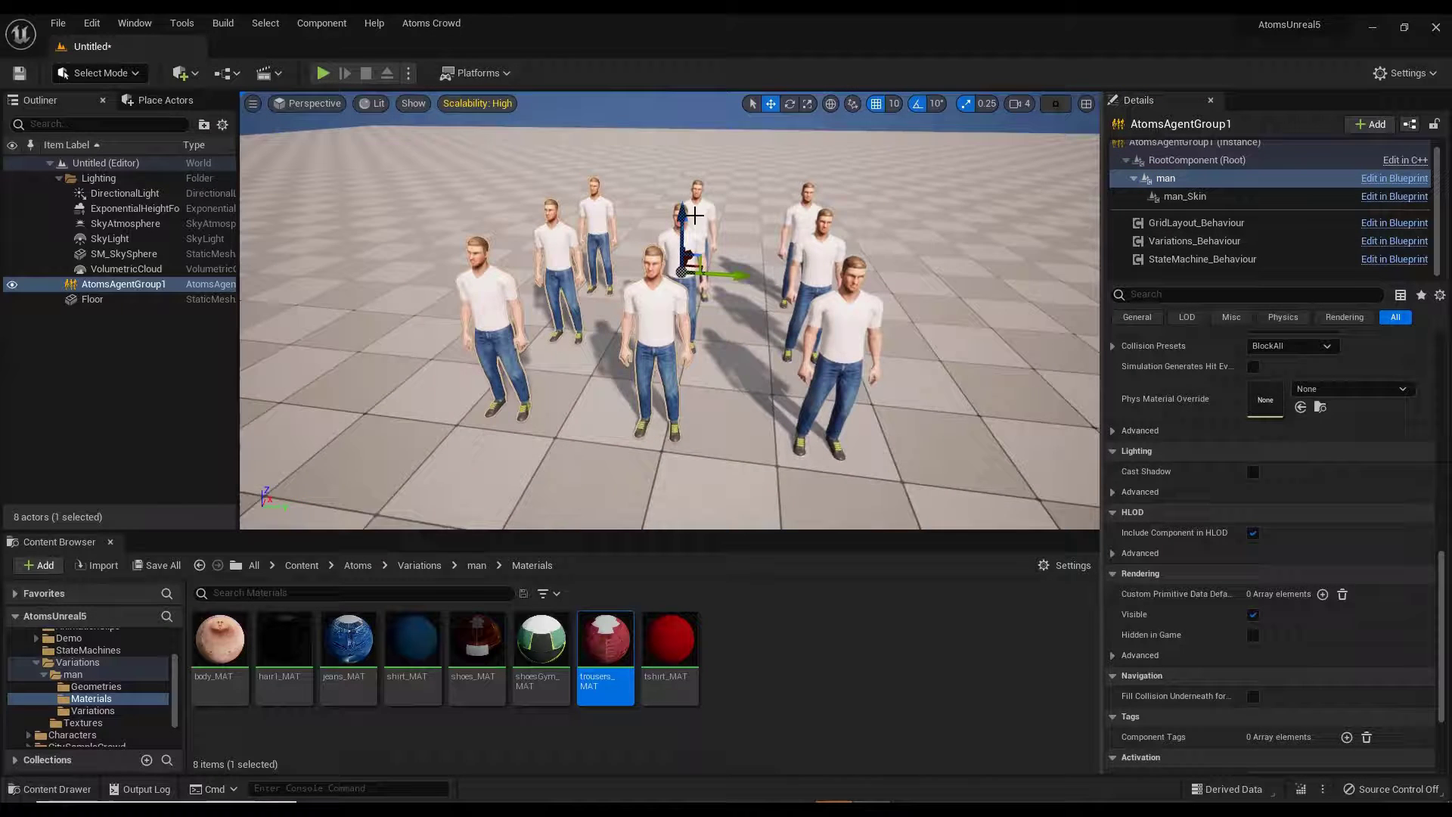
Open the Level Blueprint and add an On Agents Created event for AtomsAgentGroup1.
click(227, 73)
click(279, 187)
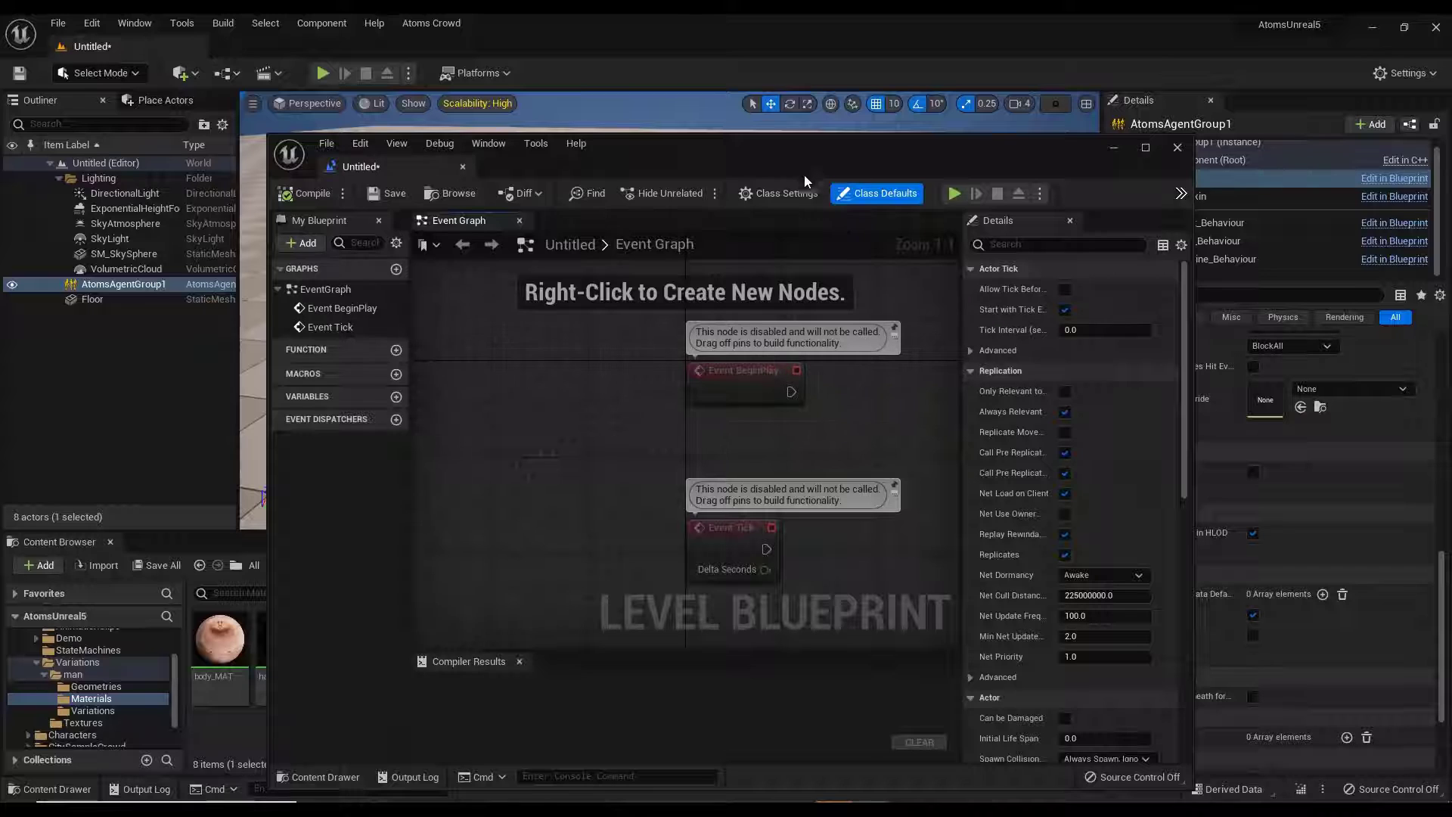
drag(805, 174, 868, 319)
click(1151, 149)
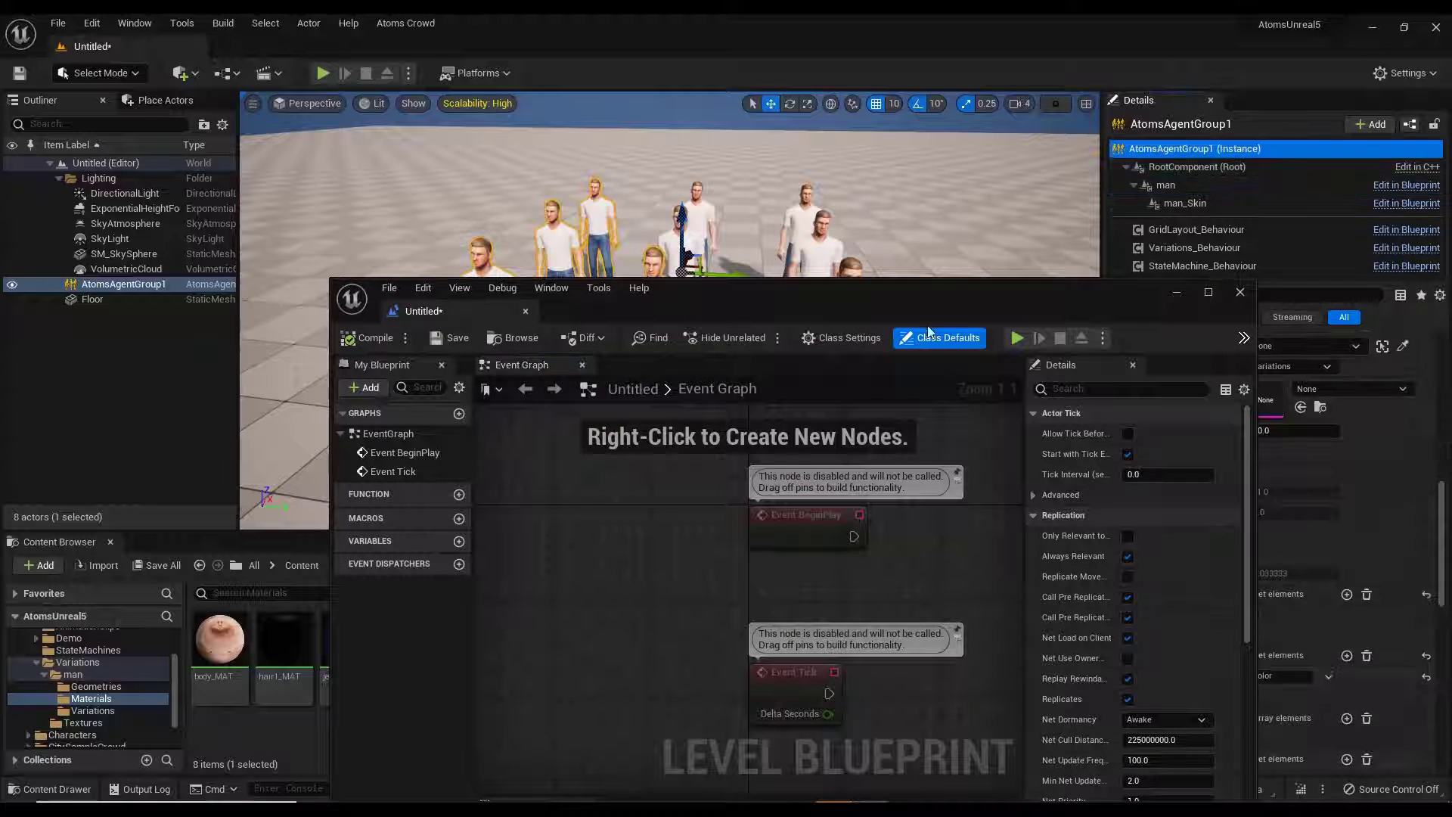
right_click(643, 639)
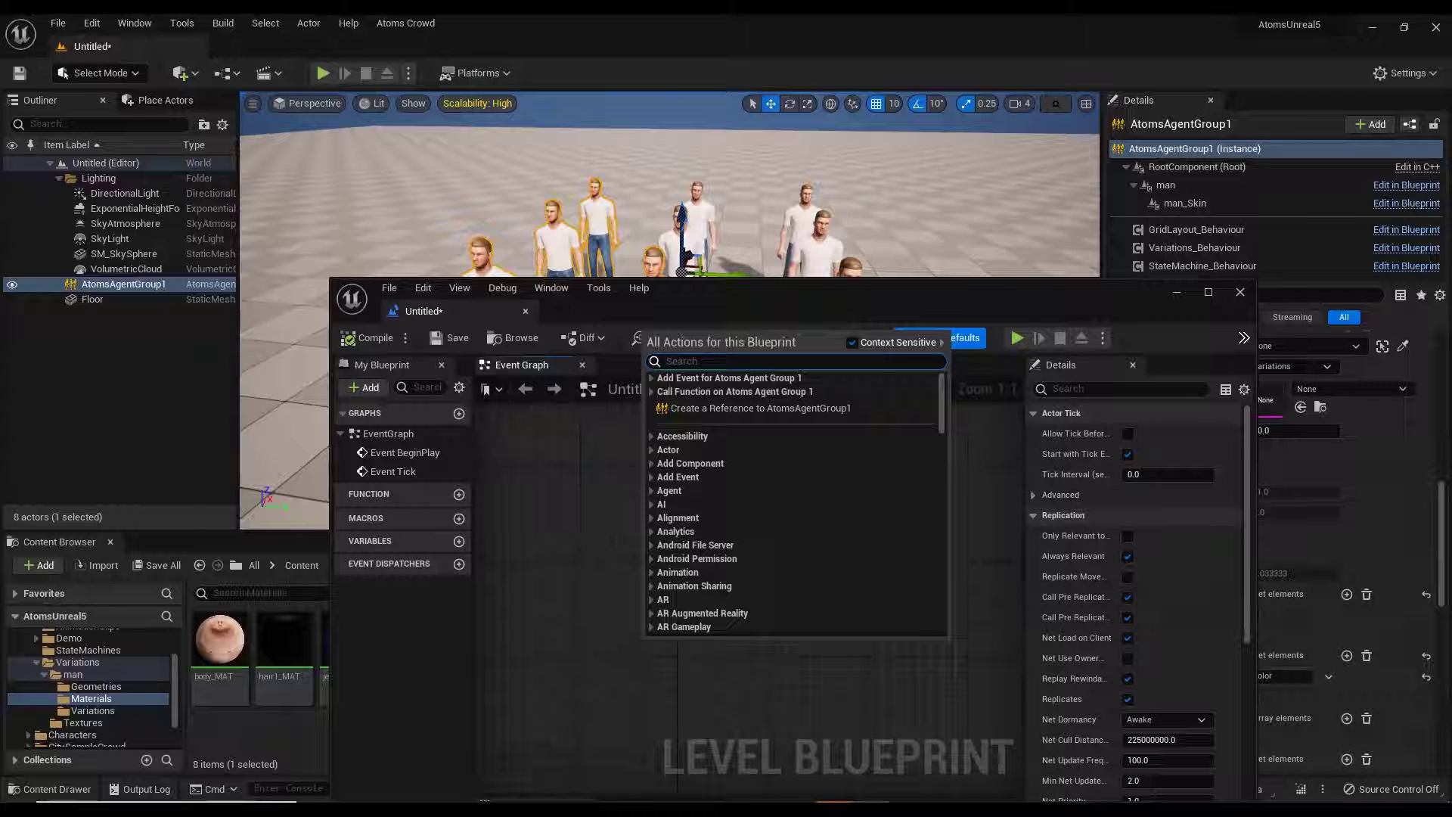
text(on a)
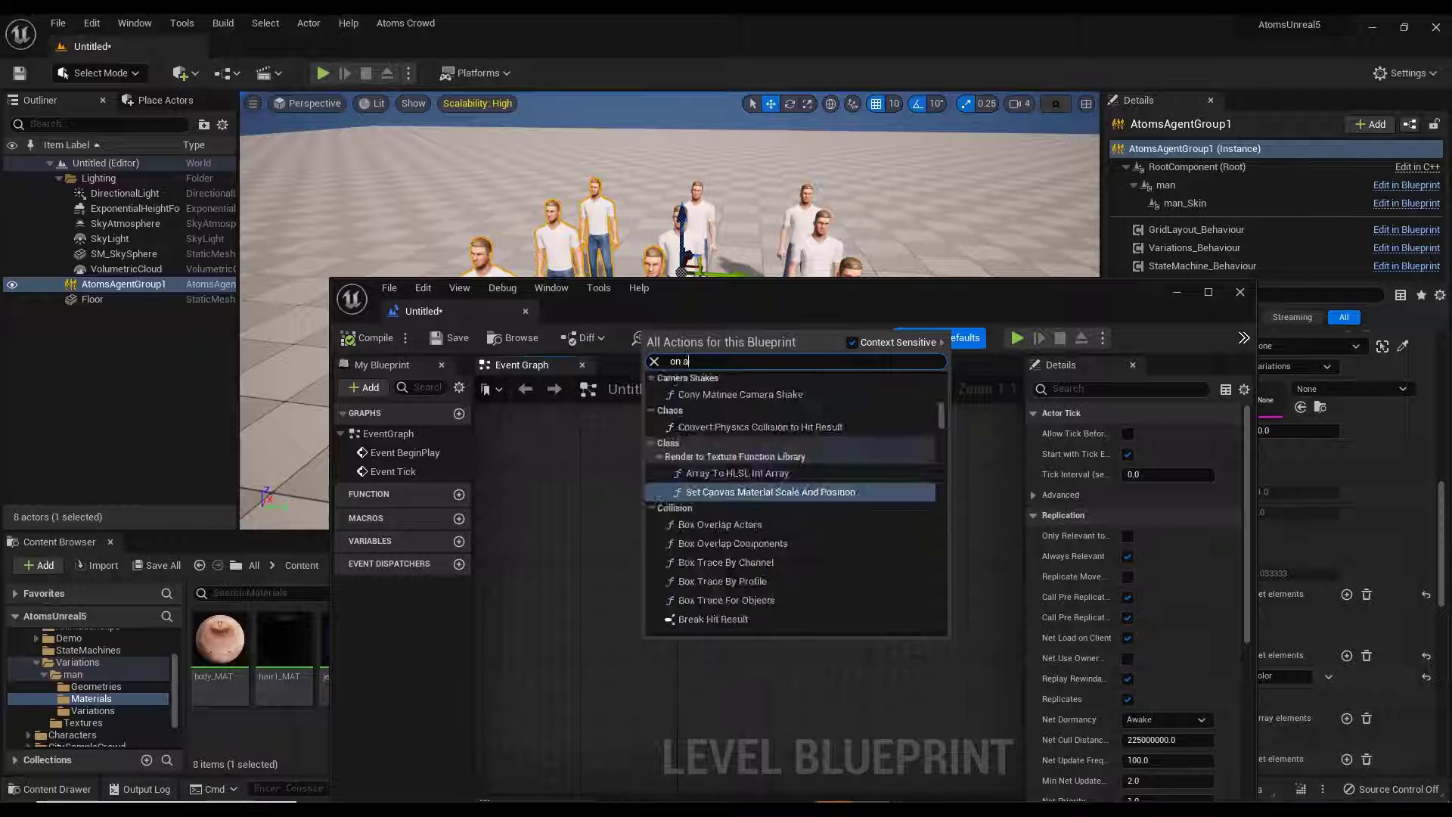
text(gents cre)
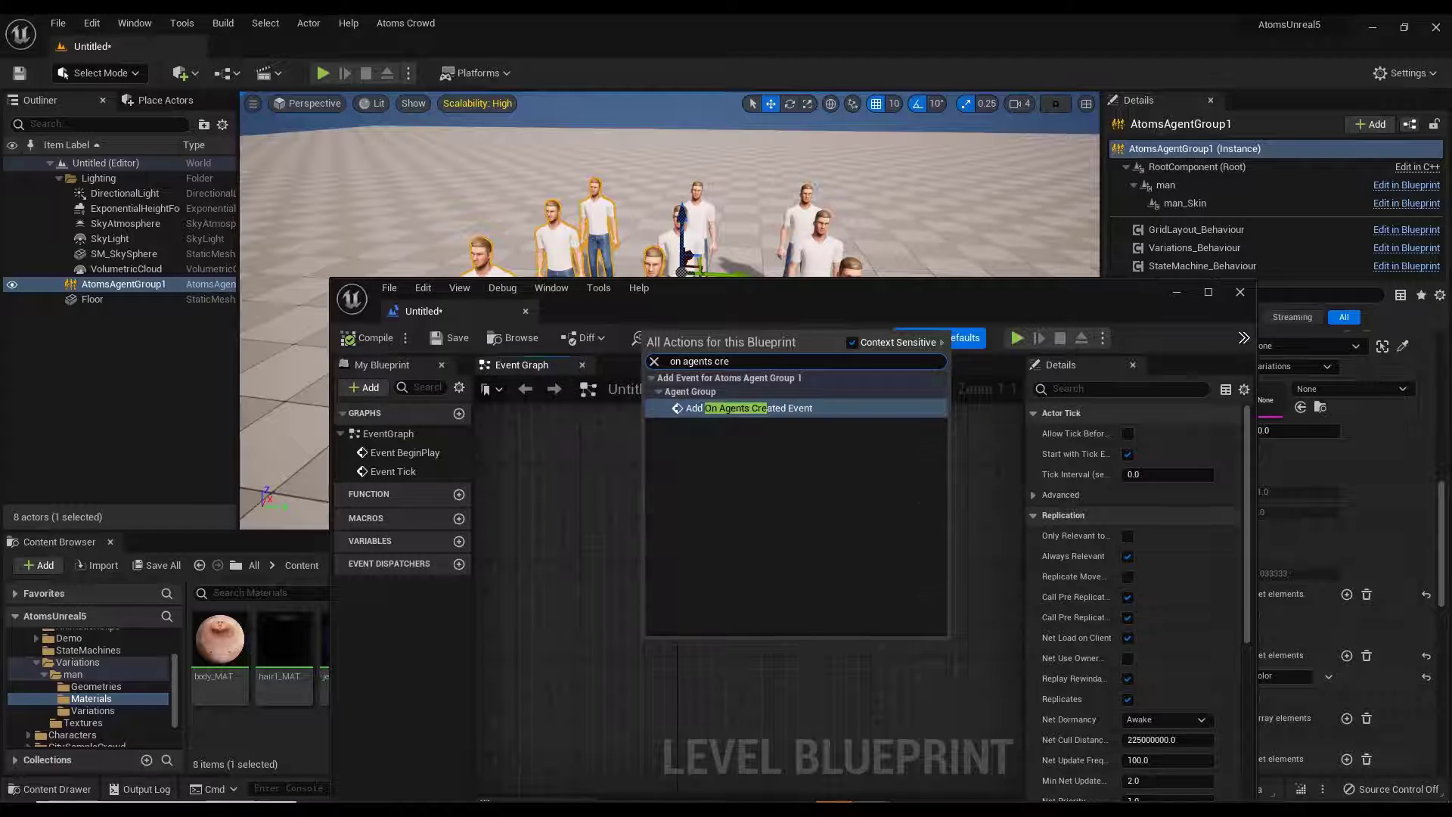
key(Return)
right_drag(838, 637, 695, 552)
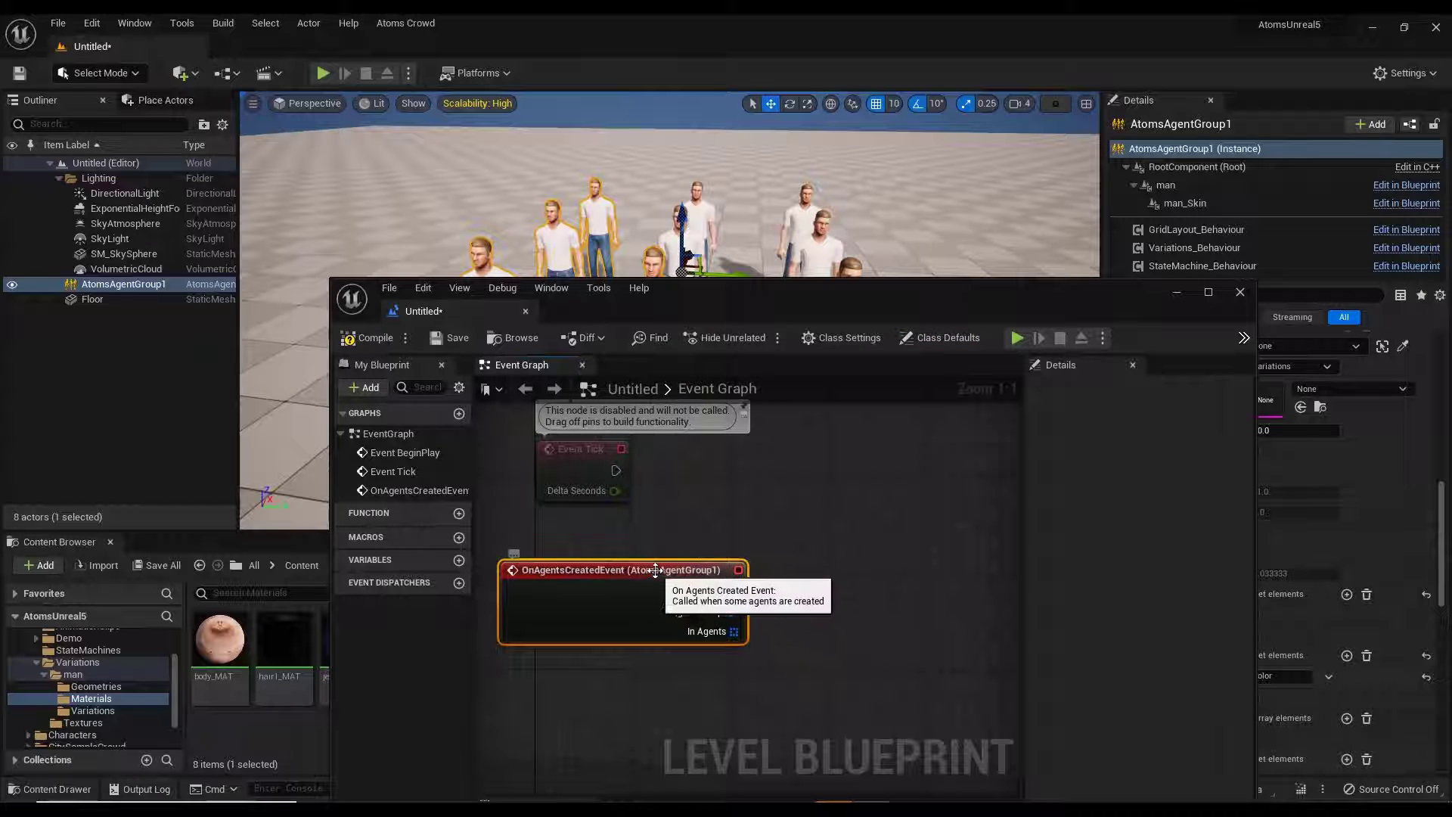
drag(649, 564, 610, 553)
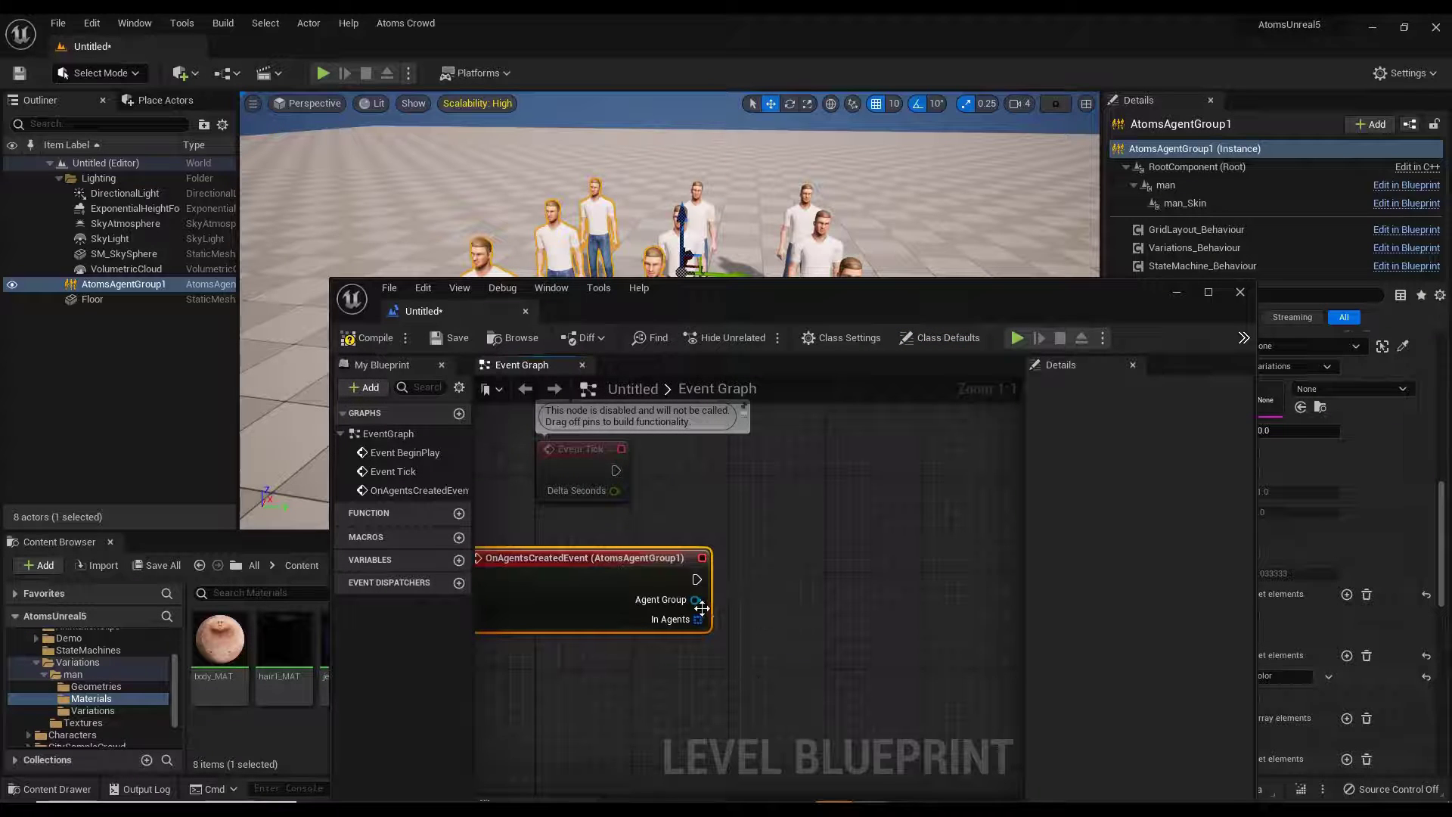
Add a Get Component by Class node fed by the event's Agent Group output.
drag(696, 601, 814, 605)
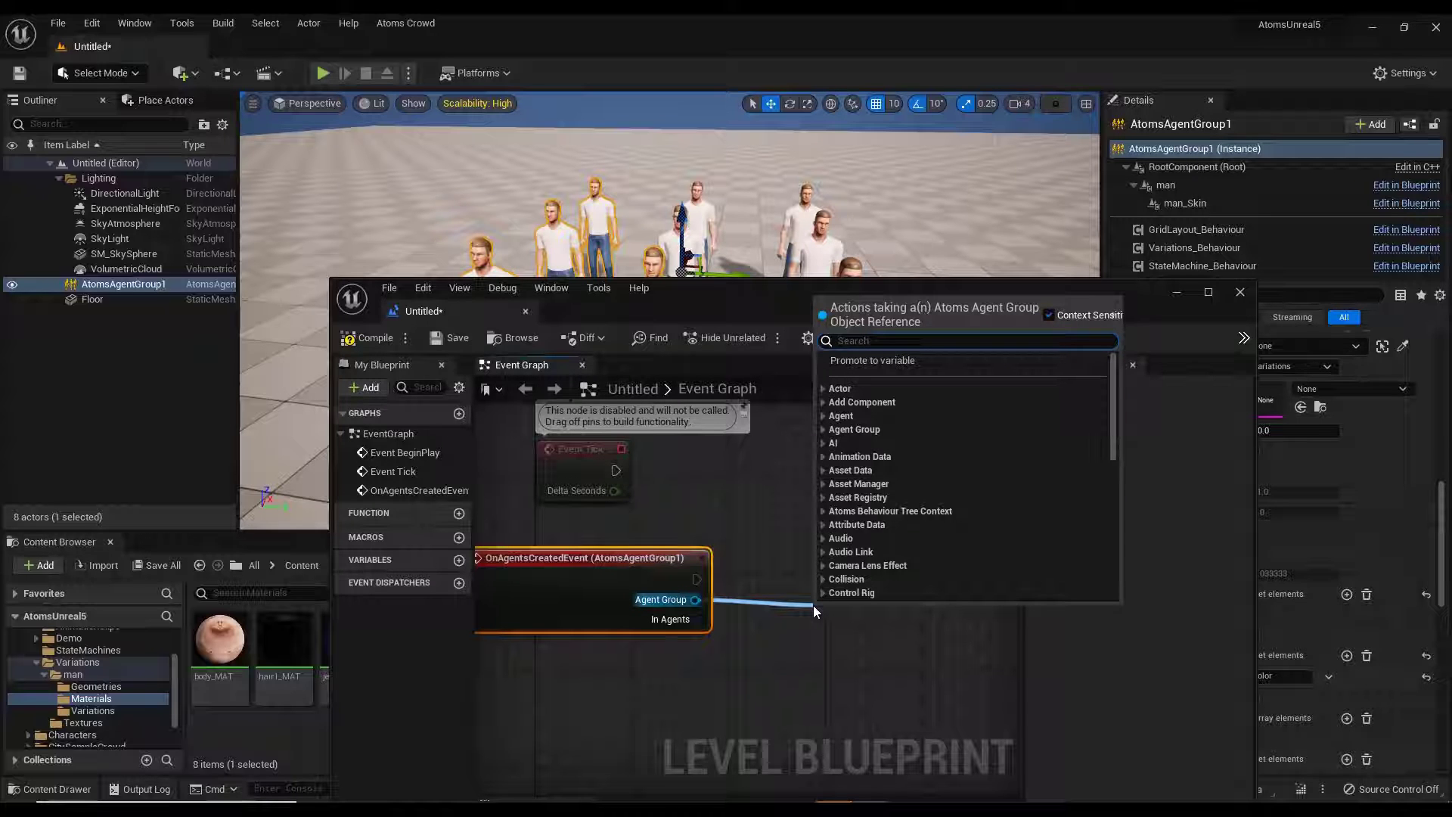
scroll(814, 605, down, 15)
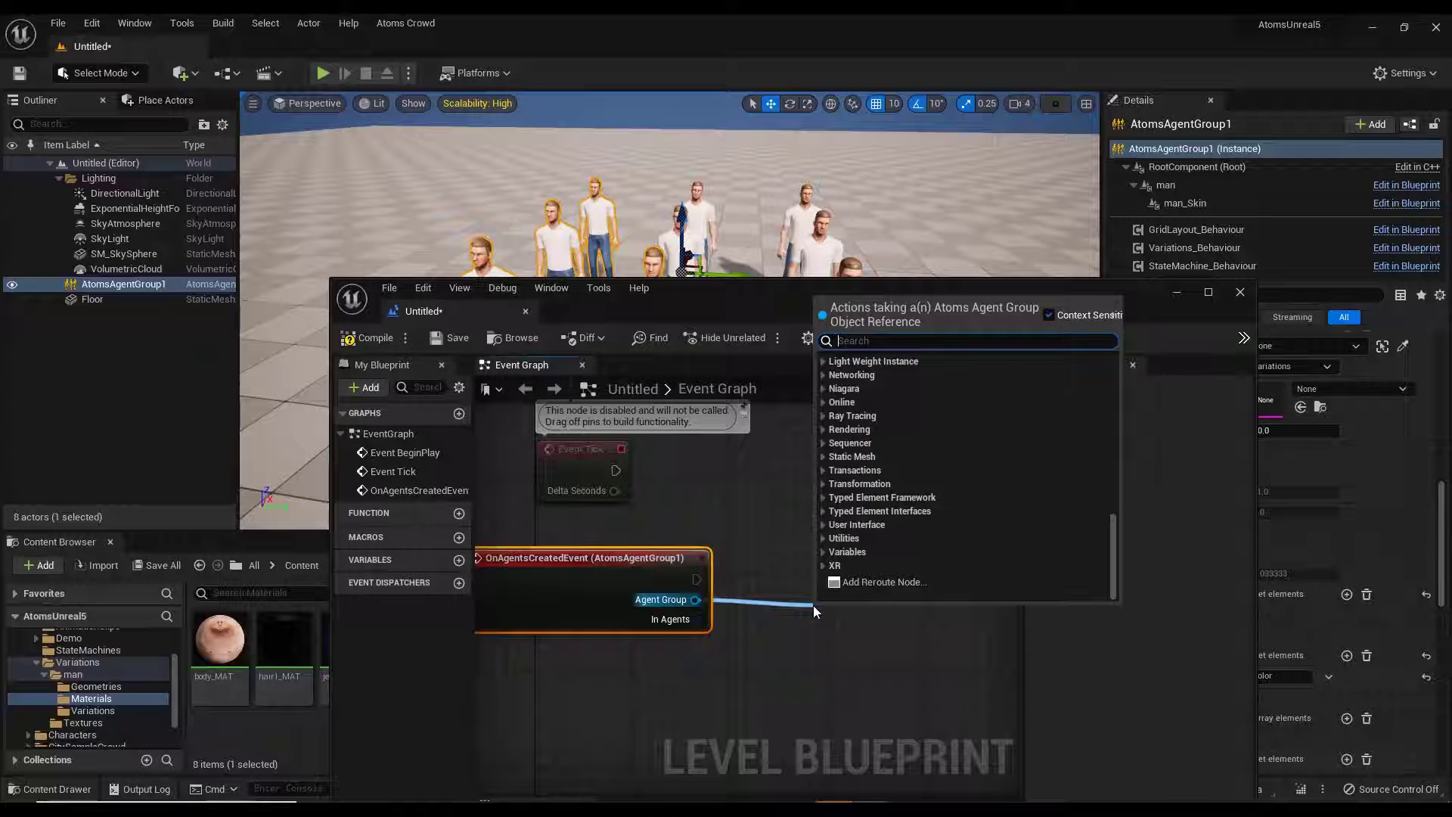
text(get age)
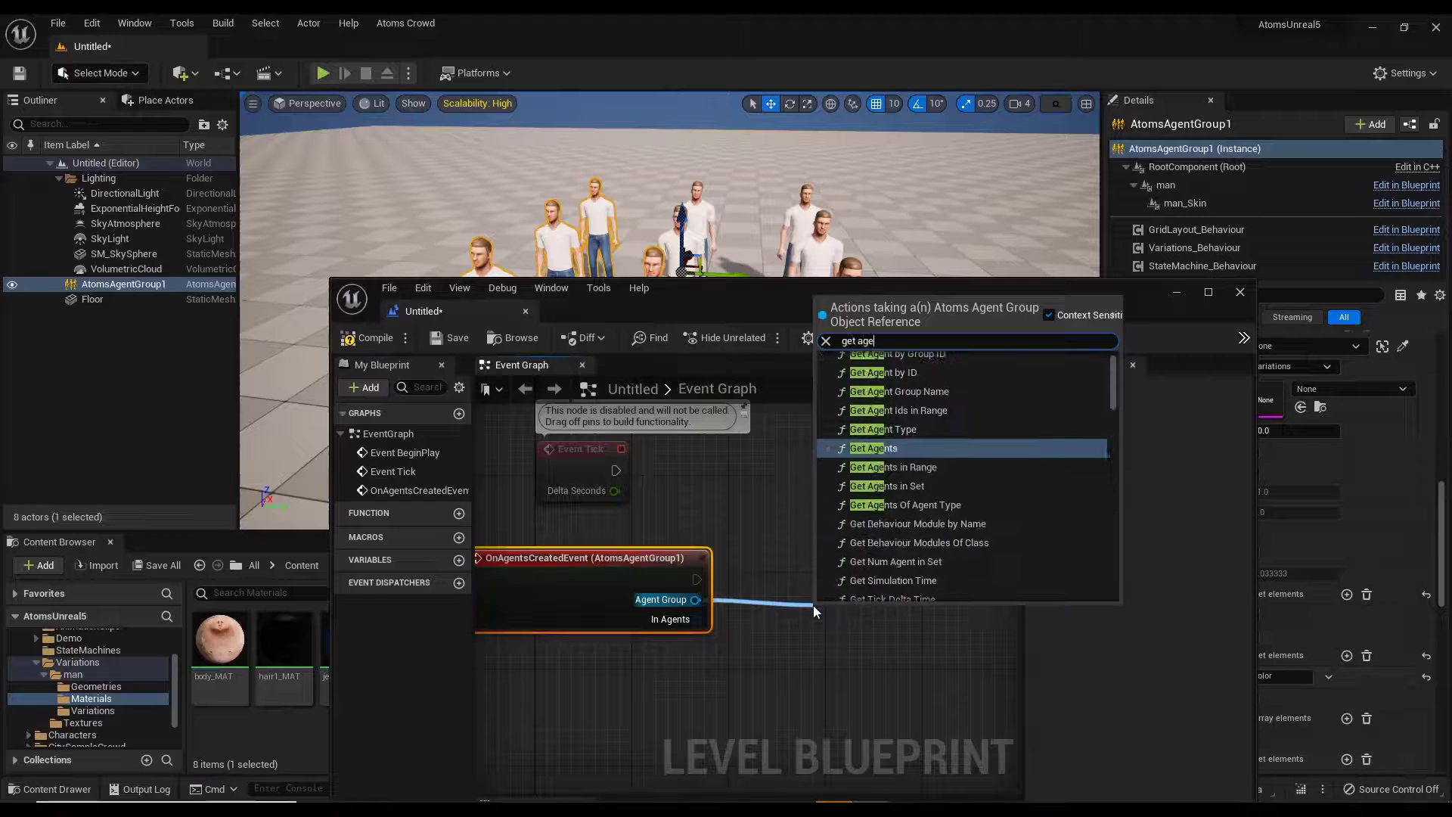
key(BackSpace)
key(BackSpace)
key(BackSpace)
text(compon)
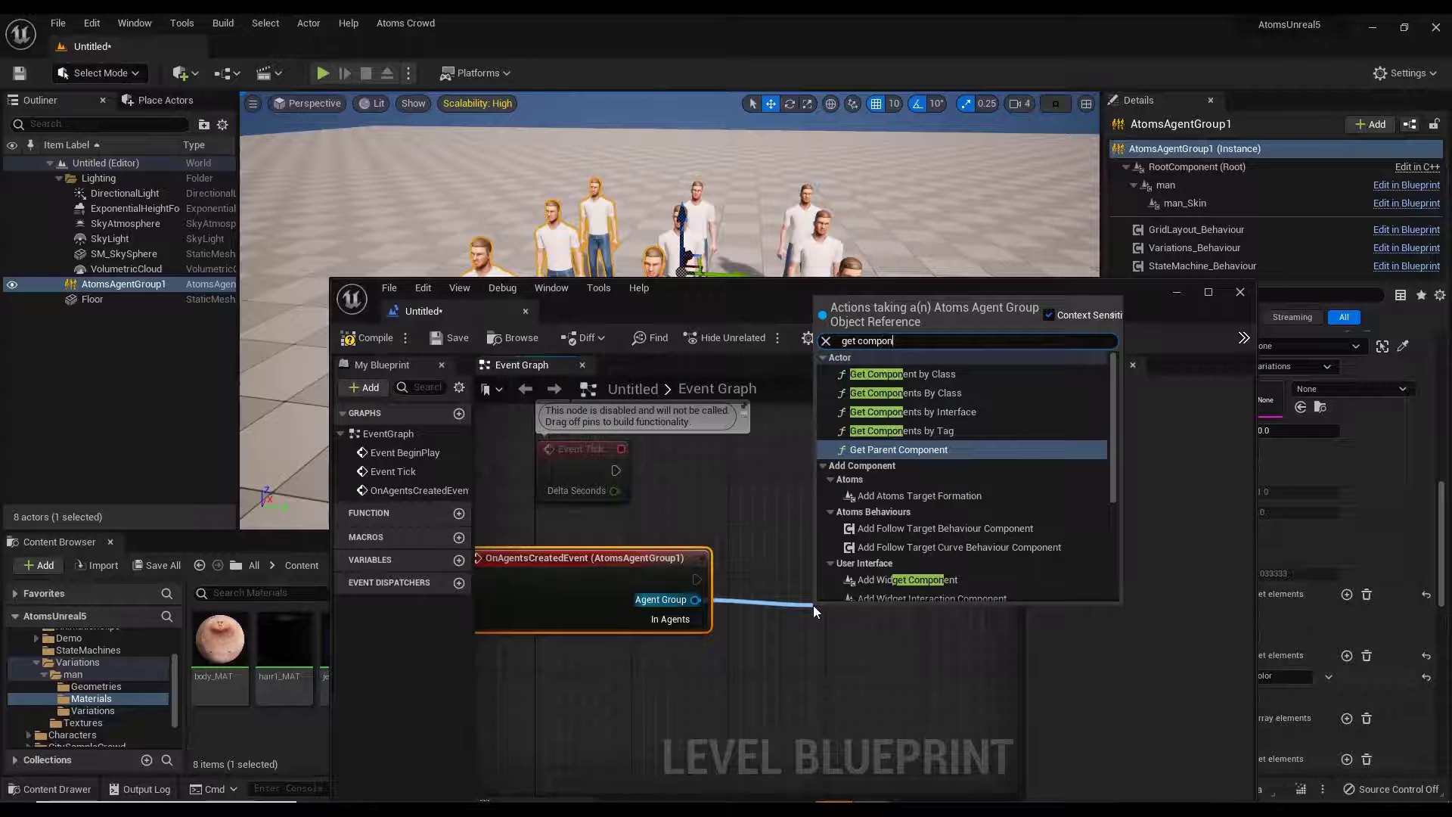
key(Up)
key(Up)
key(Up)
key(Up)
key(Return)
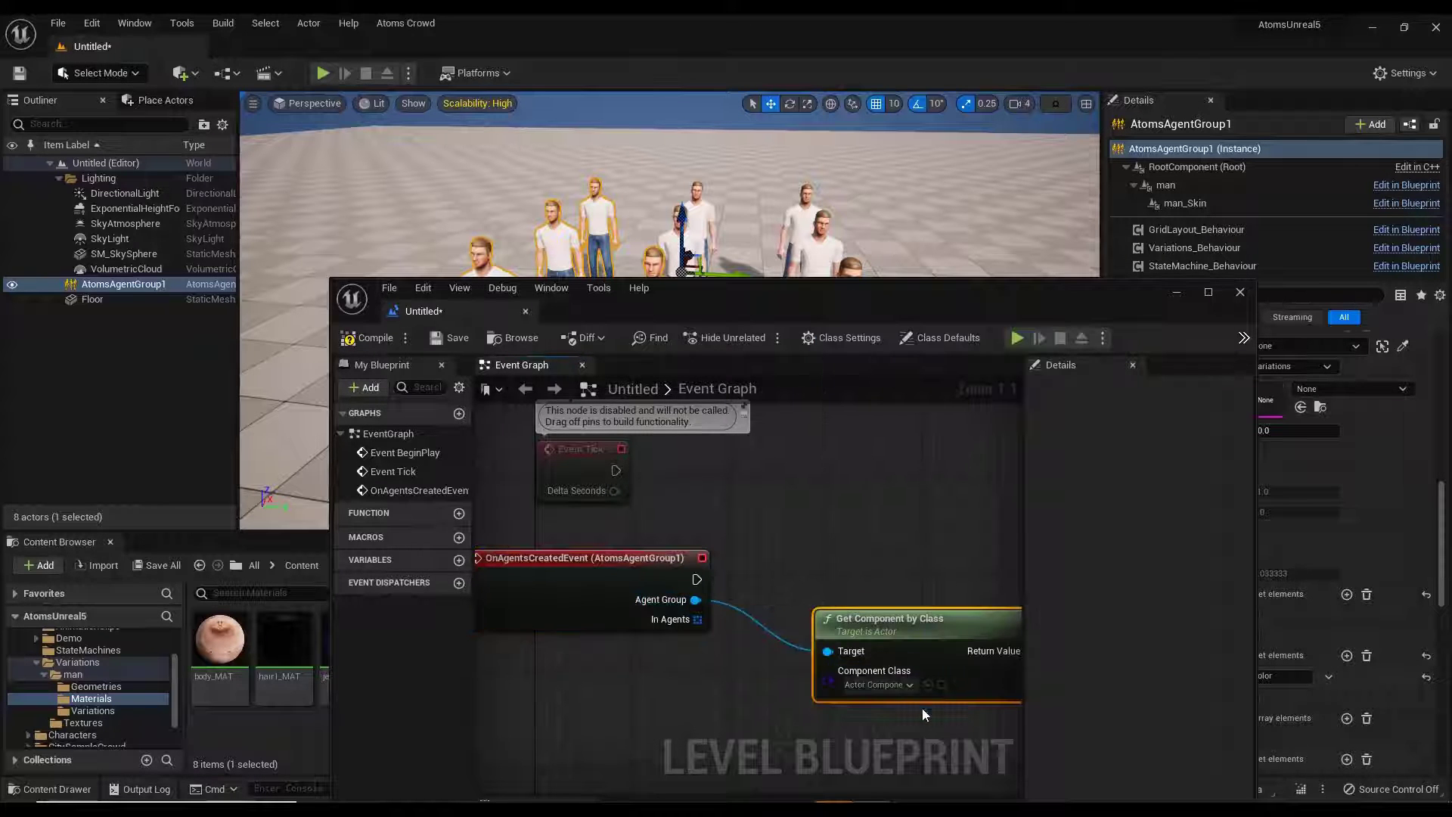
Set the node's Component Class to AtomsAgentTypeComponent and place the node up beside the event.
click(893, 687)
text(agen)
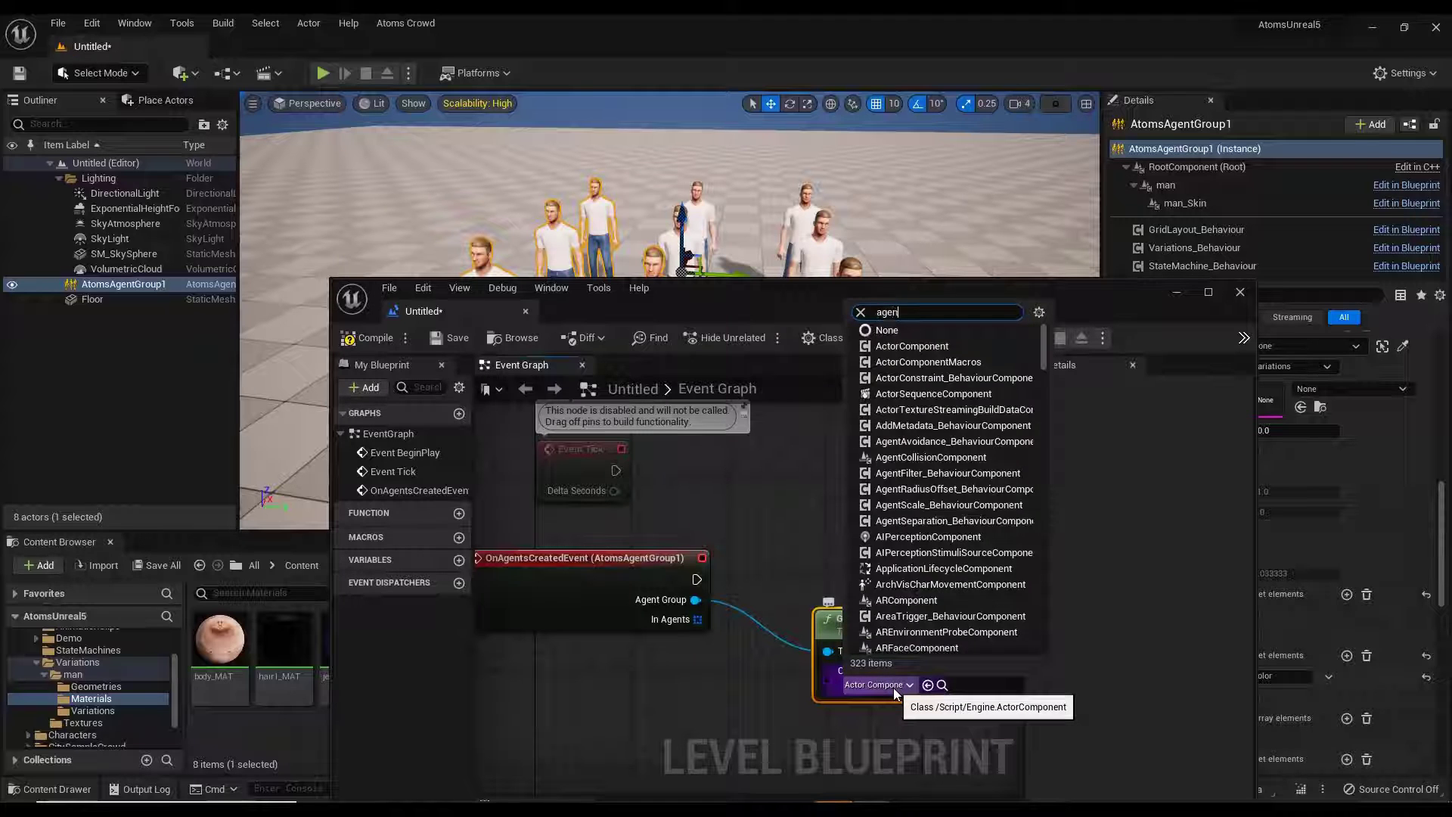
text(t)
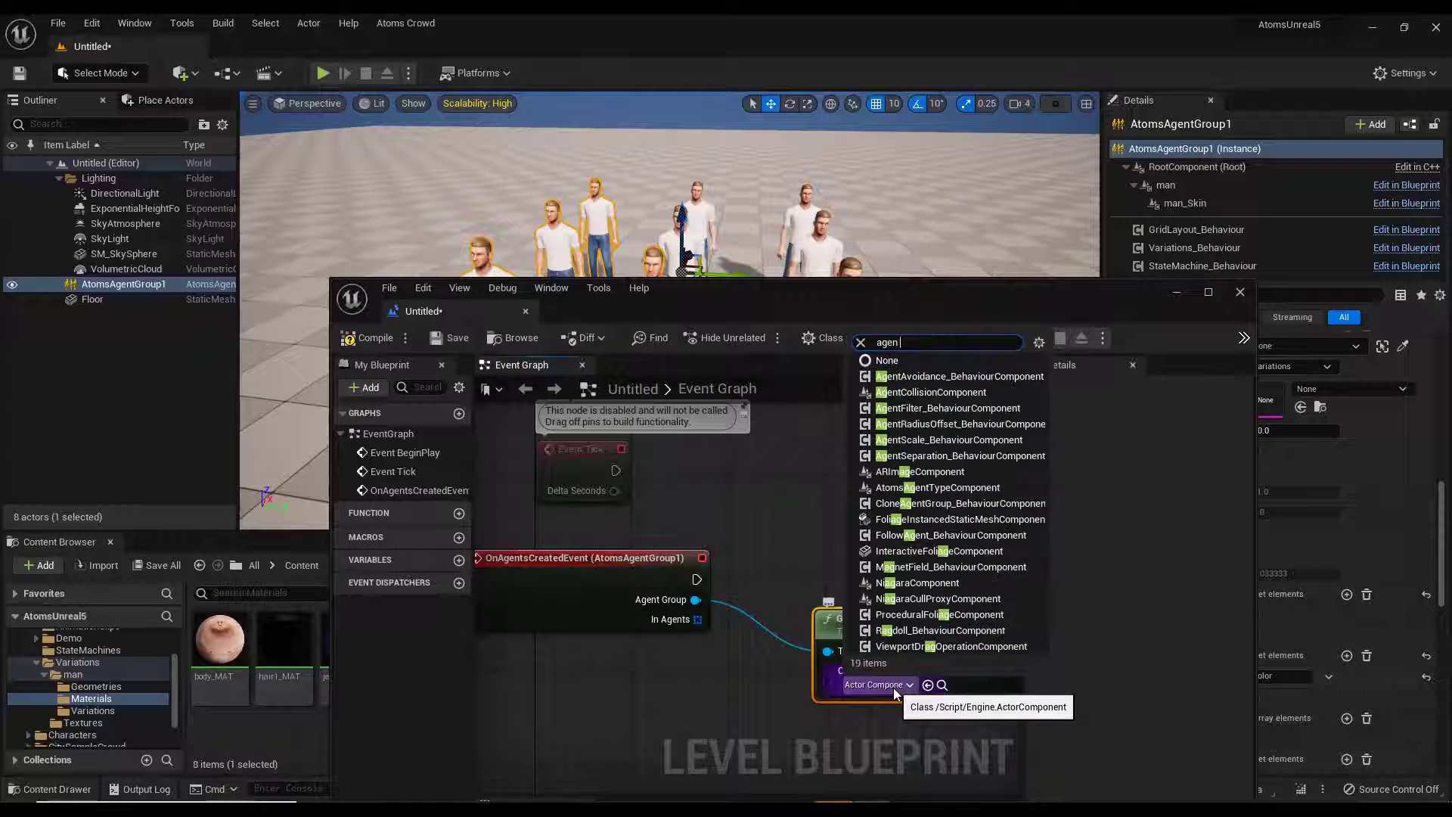
text(ty)
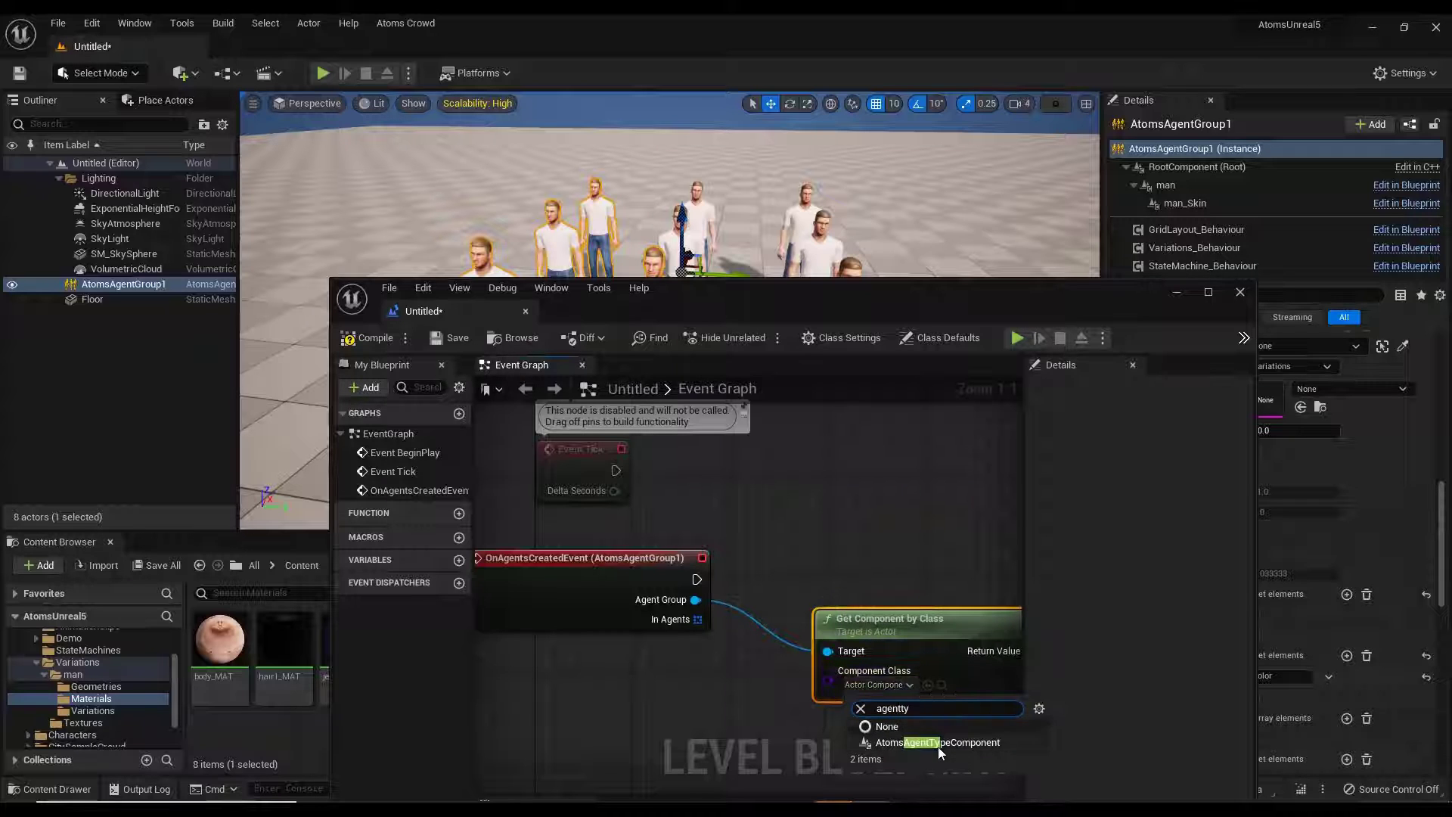
click(934, 743)
drag(907, 630, 883, 509)
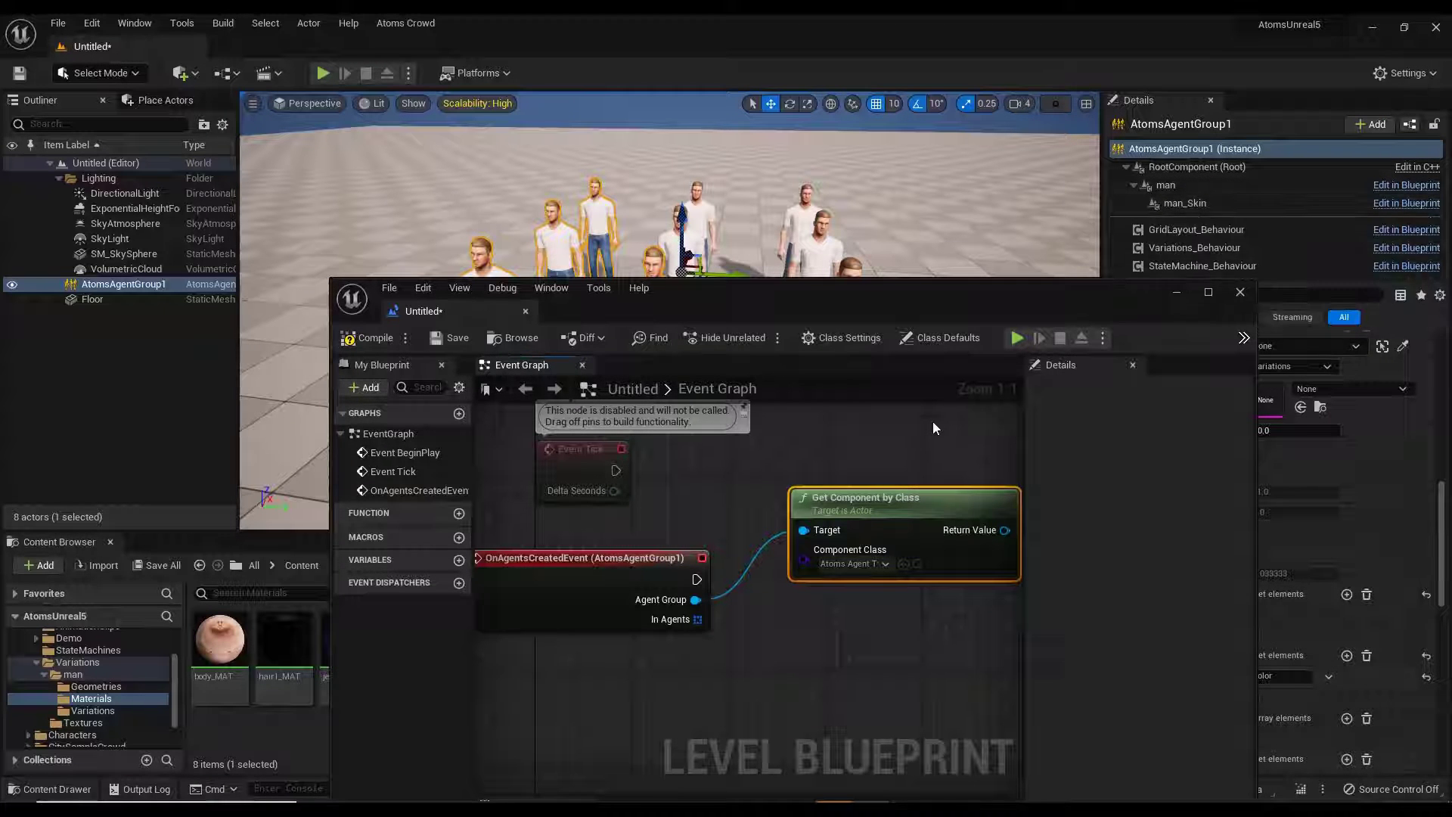
Add an Add Skeletal Mesh Instanced Component node targeting the Return Value of Get Component by Class.
right_drag(1009, 553, 883, 543)
drag(881, 519, 946, 561)
text(add skele)
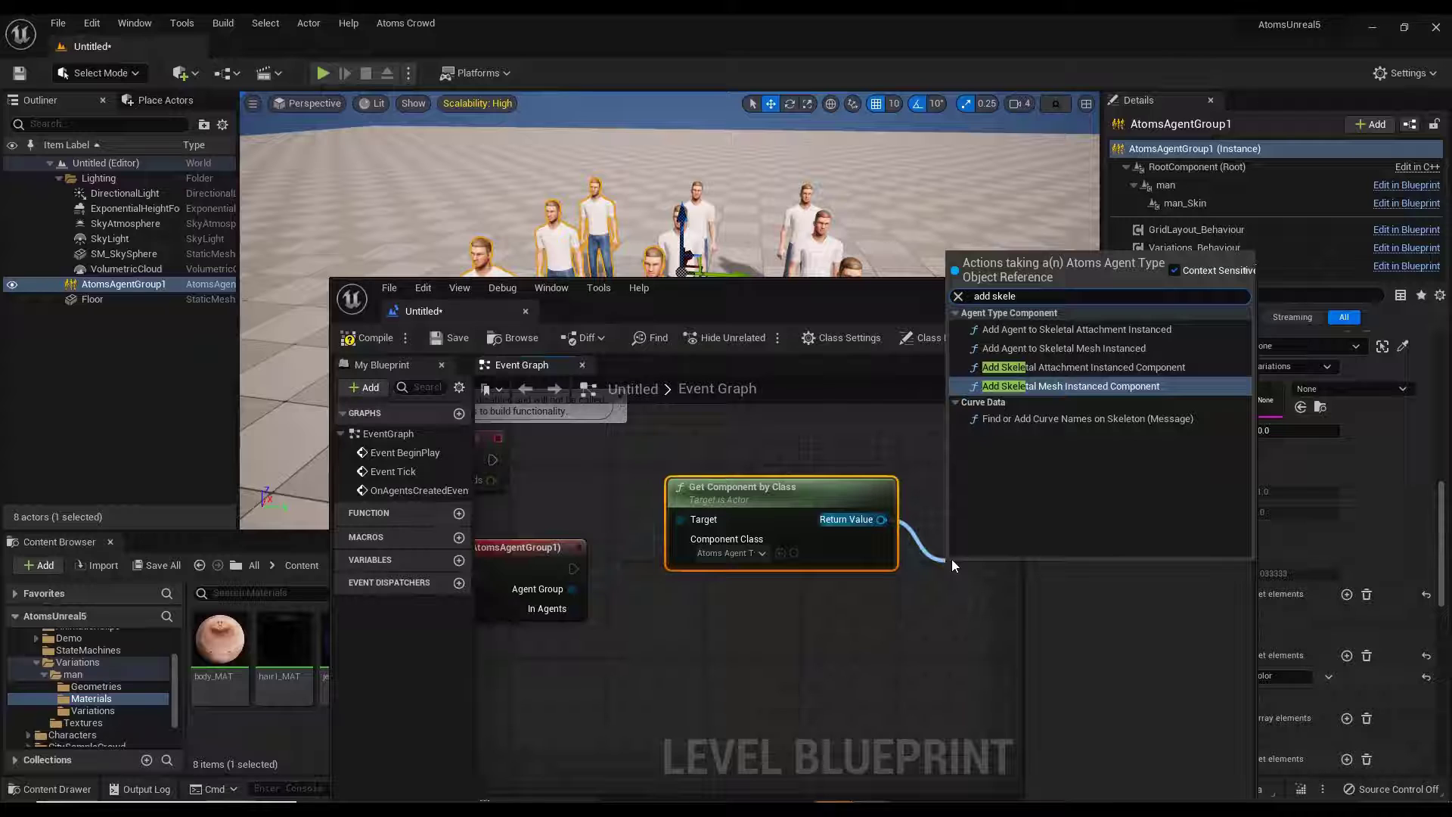
key(Return)
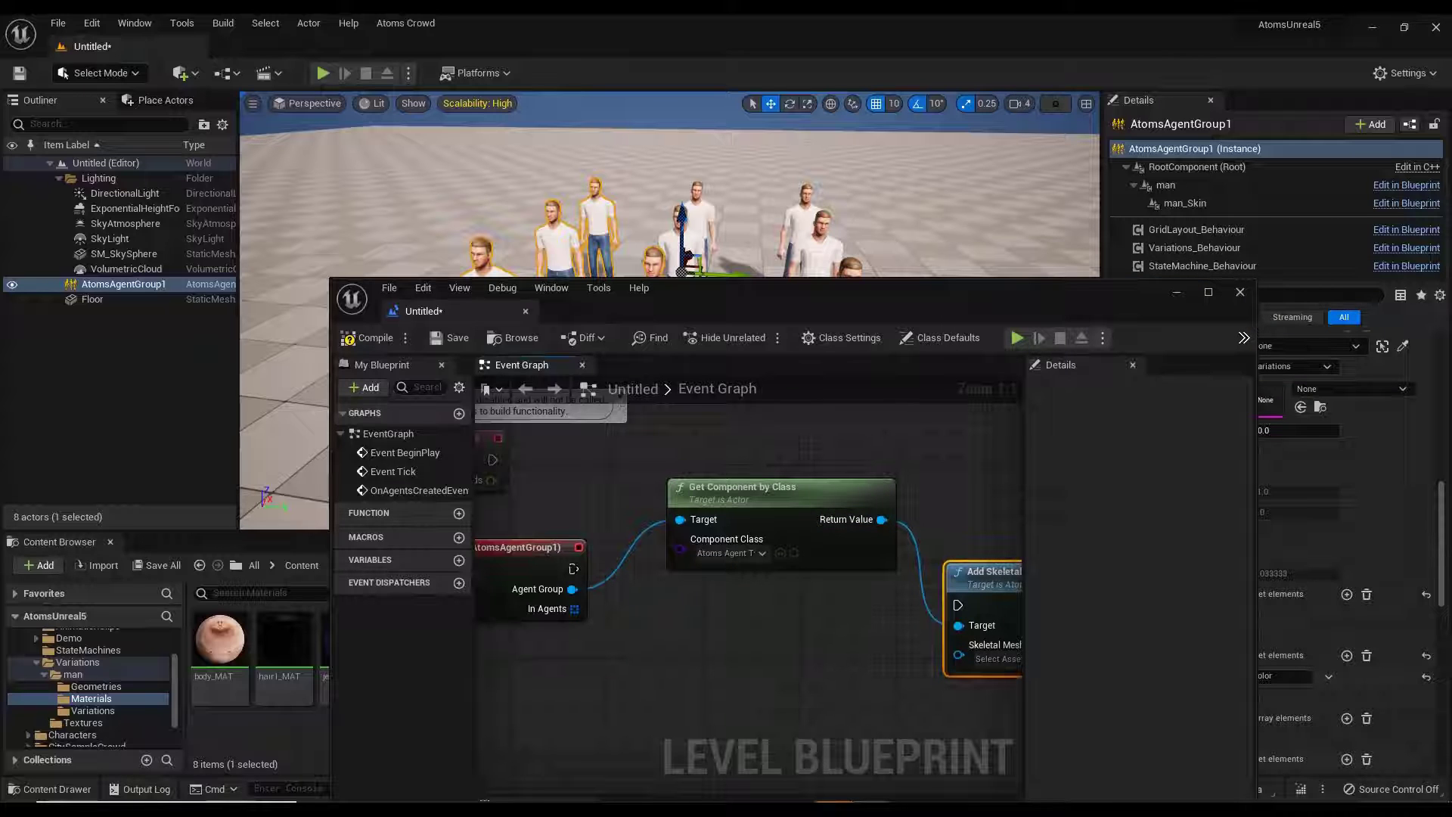
Wire the event's execution output into Add Skeletal Mesh Instanced Component and set its Skeletal Mesh to tshirt_GEO_tshirt_MAT.
drag(573, 569, 957, 605)
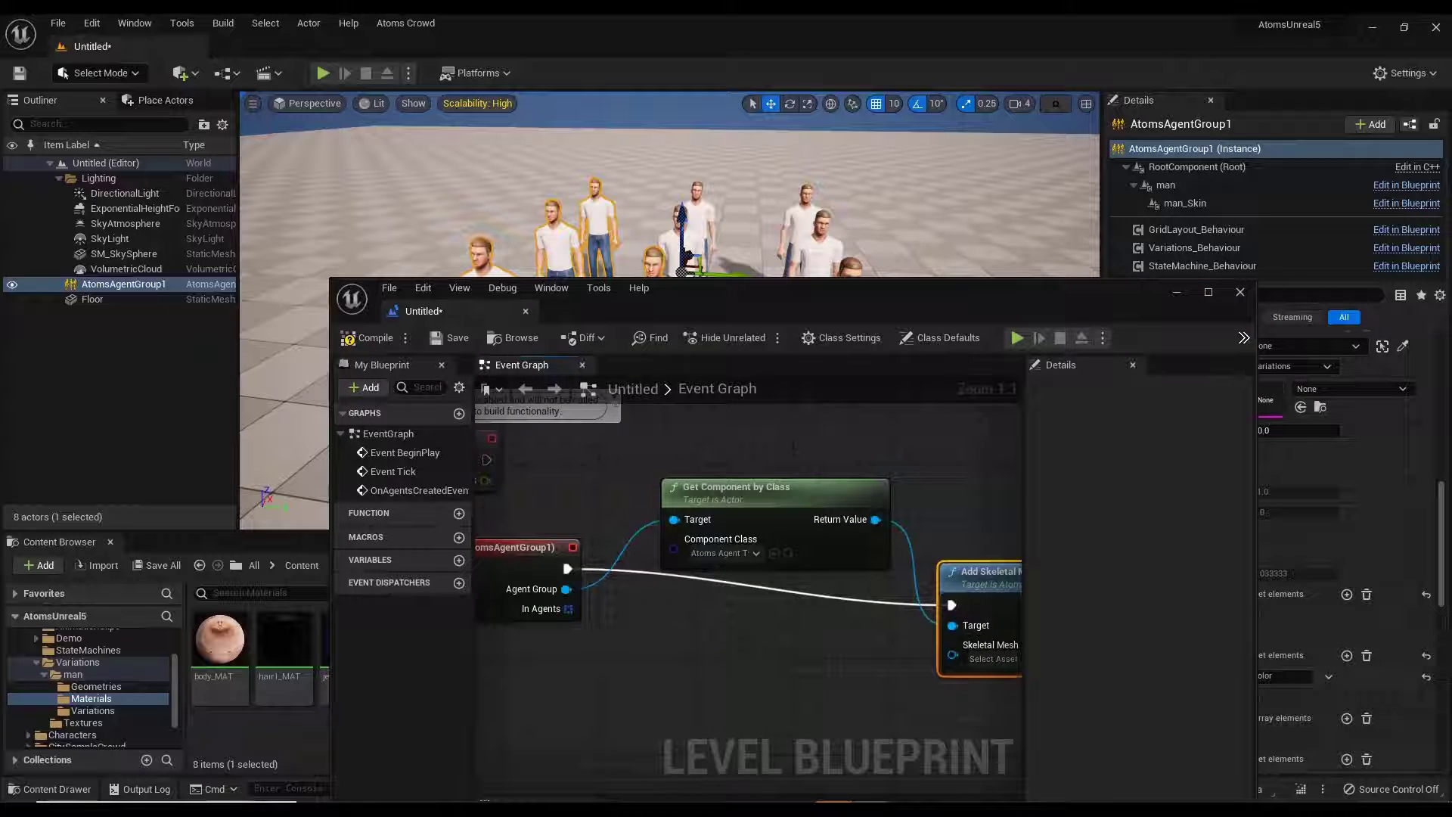
right_drag(900, 681, 781, 602)
click(880, 583)
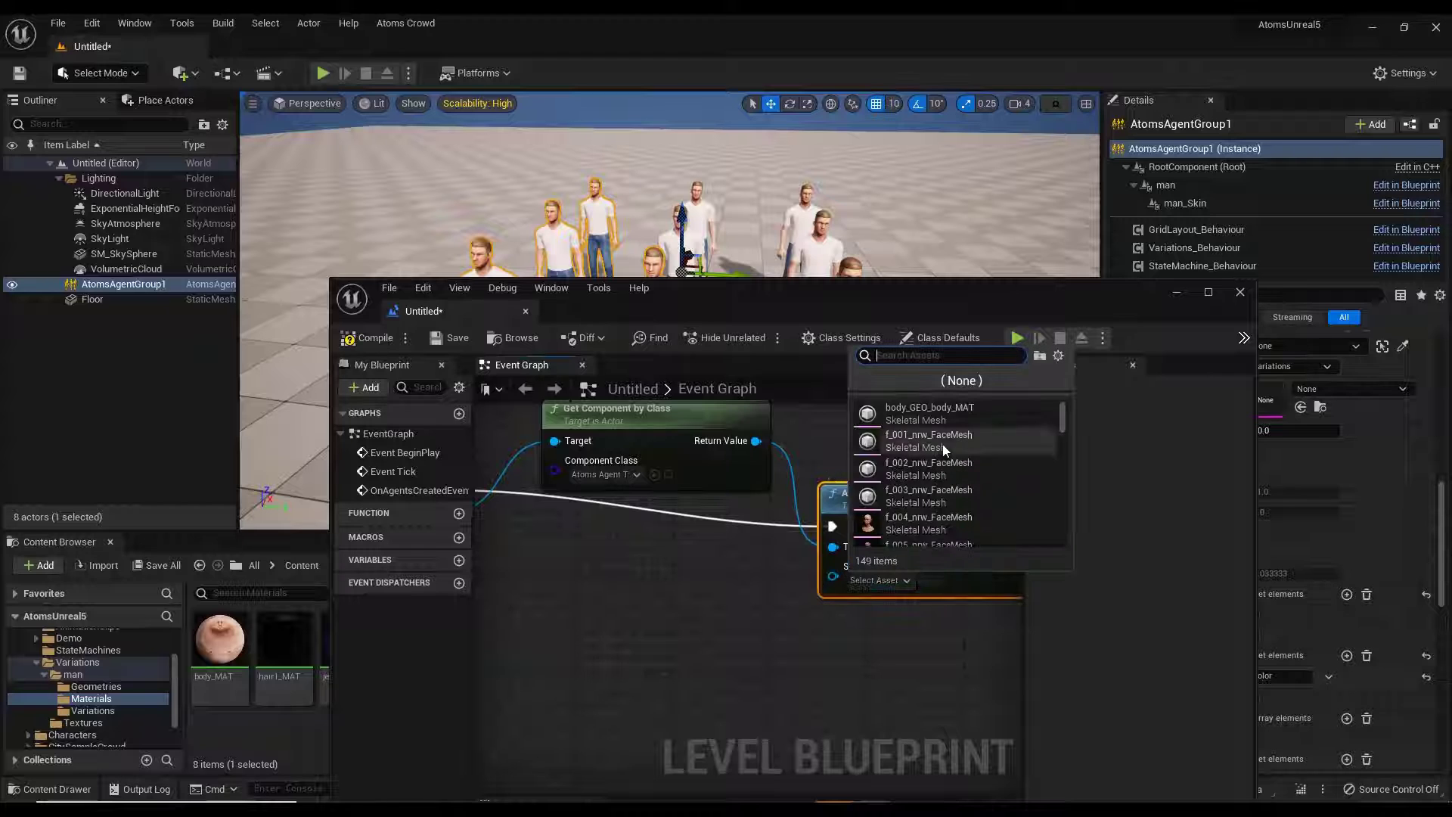
scroll(944, 449, down, 3)
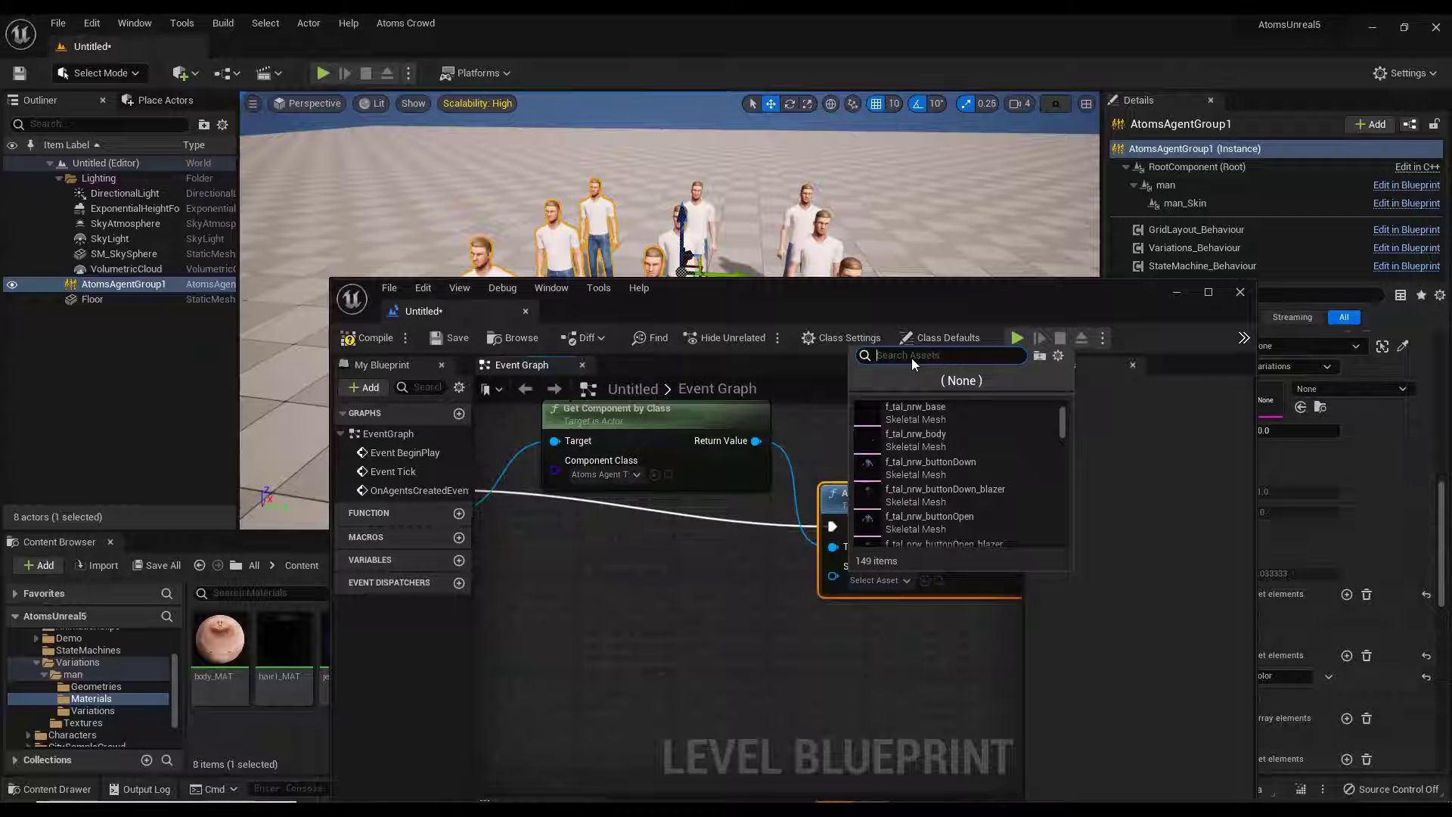
text(sh)
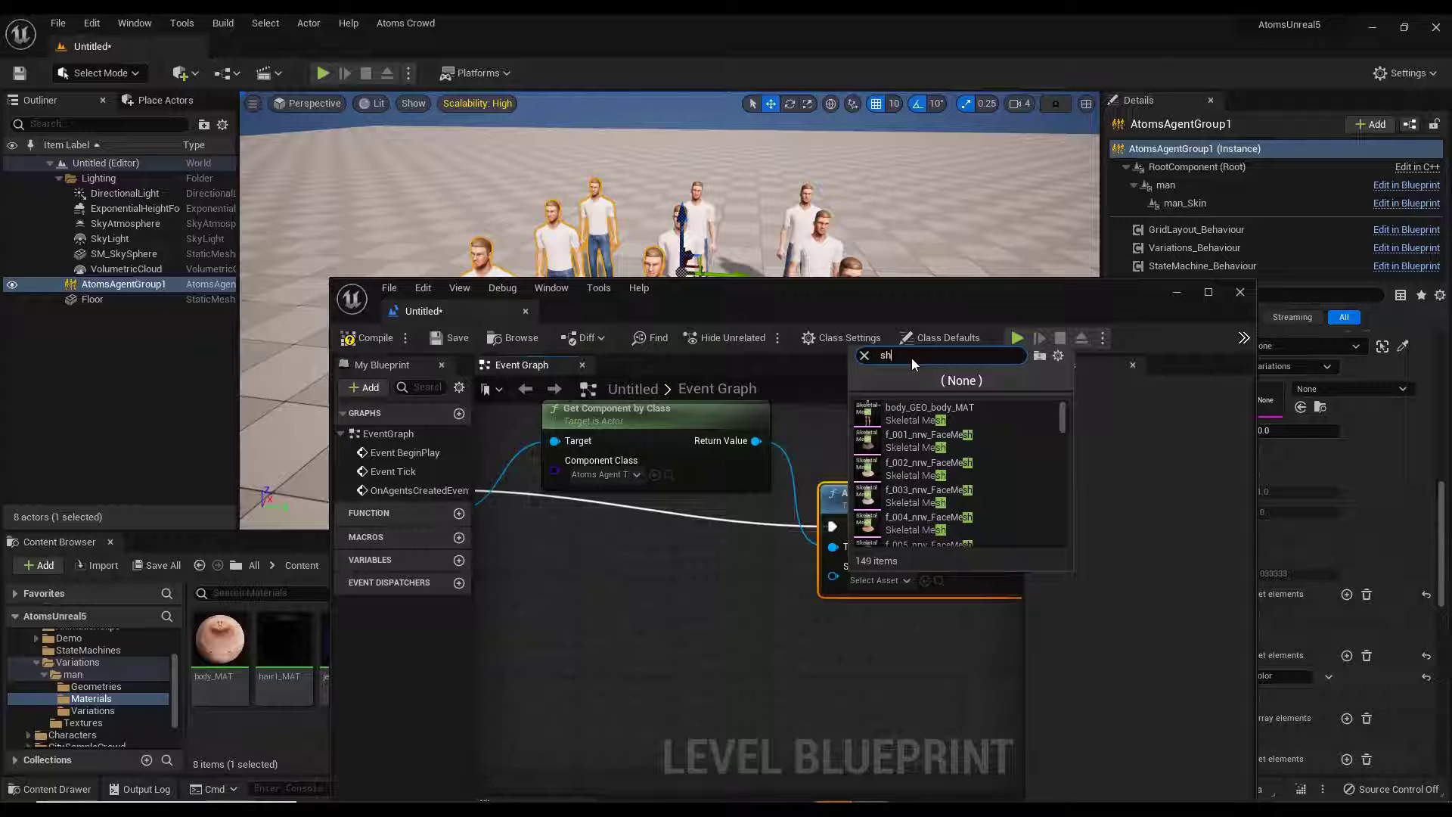
text(irt)
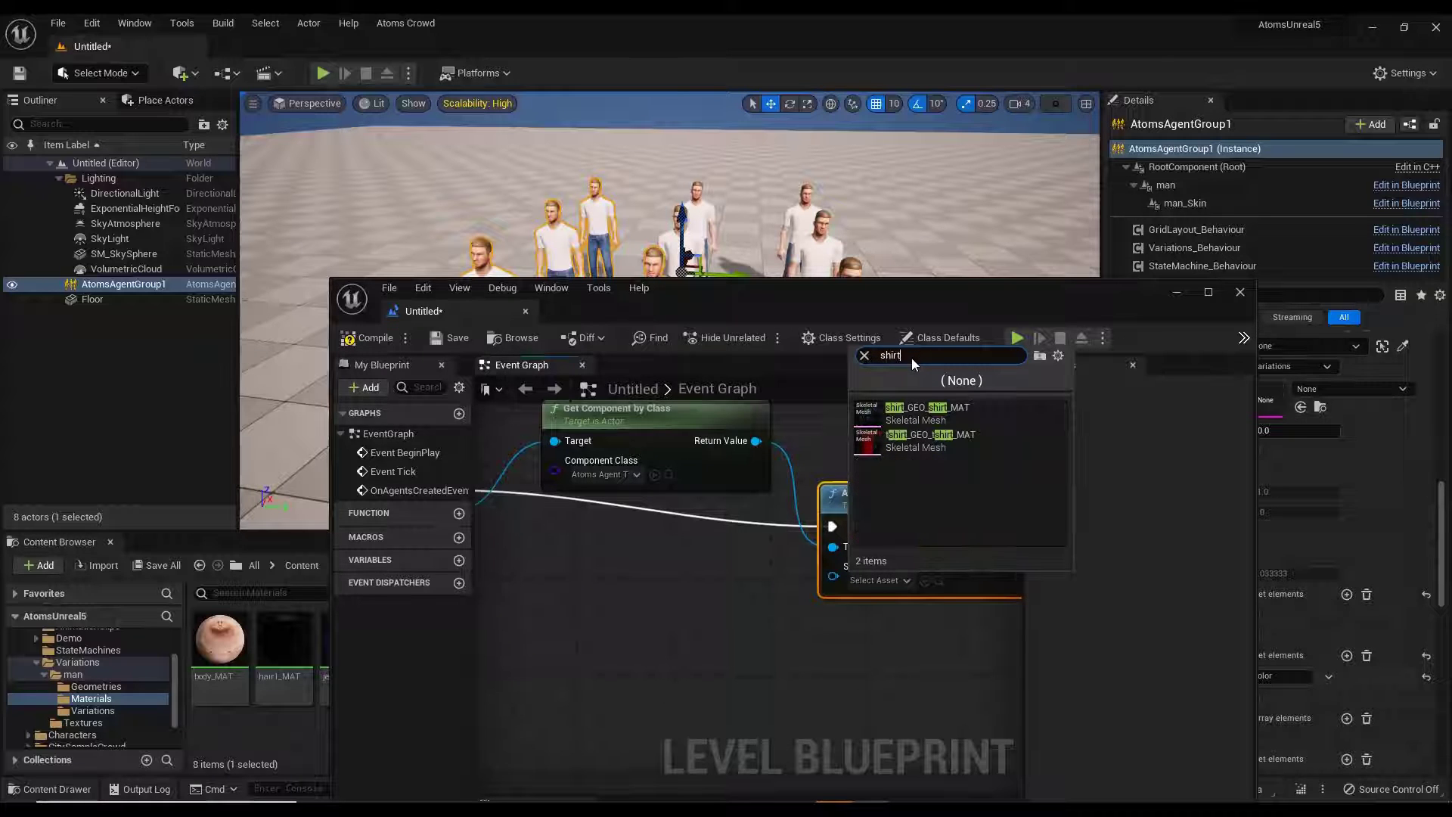
click(918, 443)
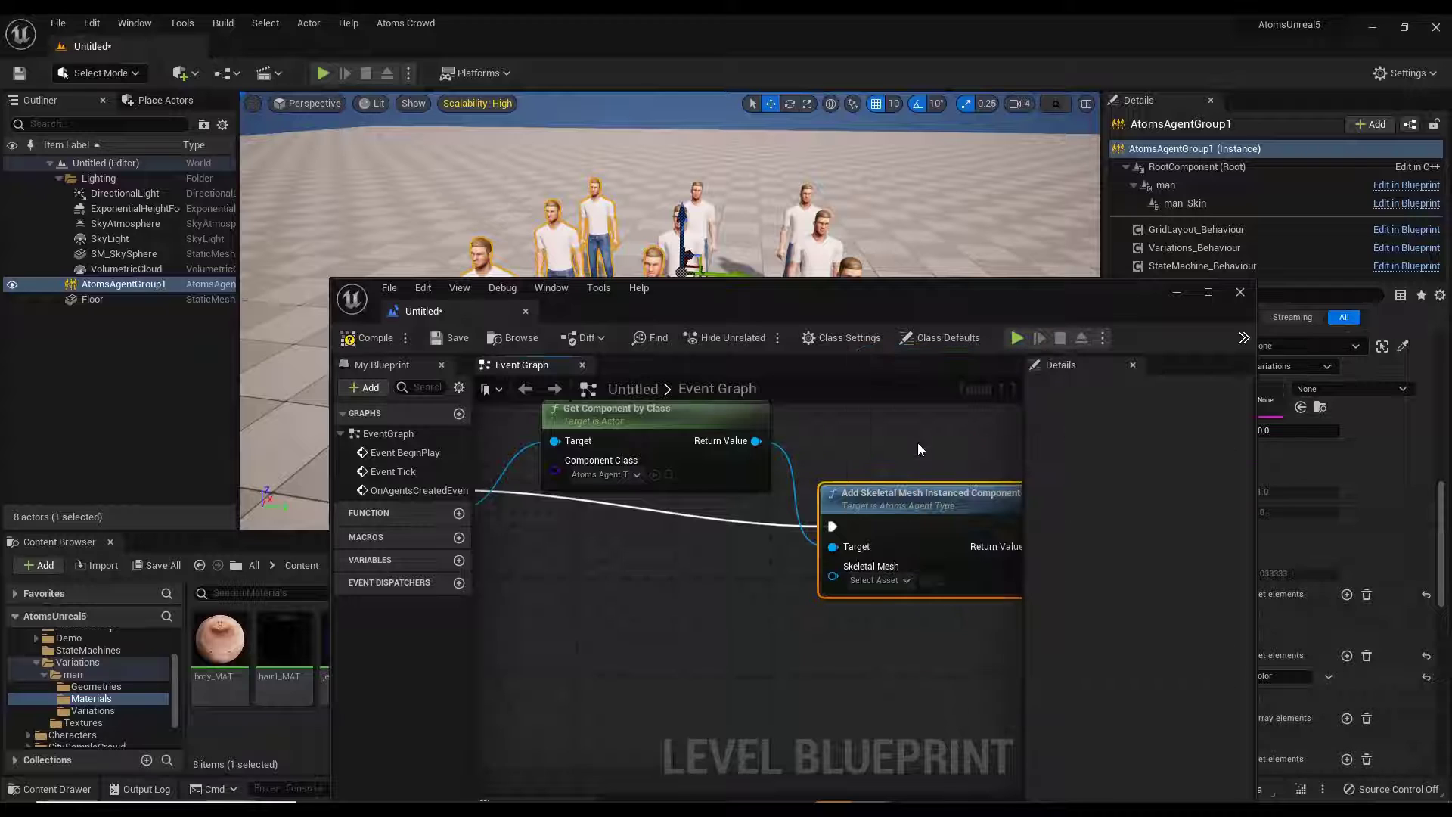
Add a For Each Loop over the event's In Agents array, executed after Add Skeletal Mesh Instanced Component.
right_drag(841, 623, 913, 600)
drag(524, 511, 918, 625)
text(for each)
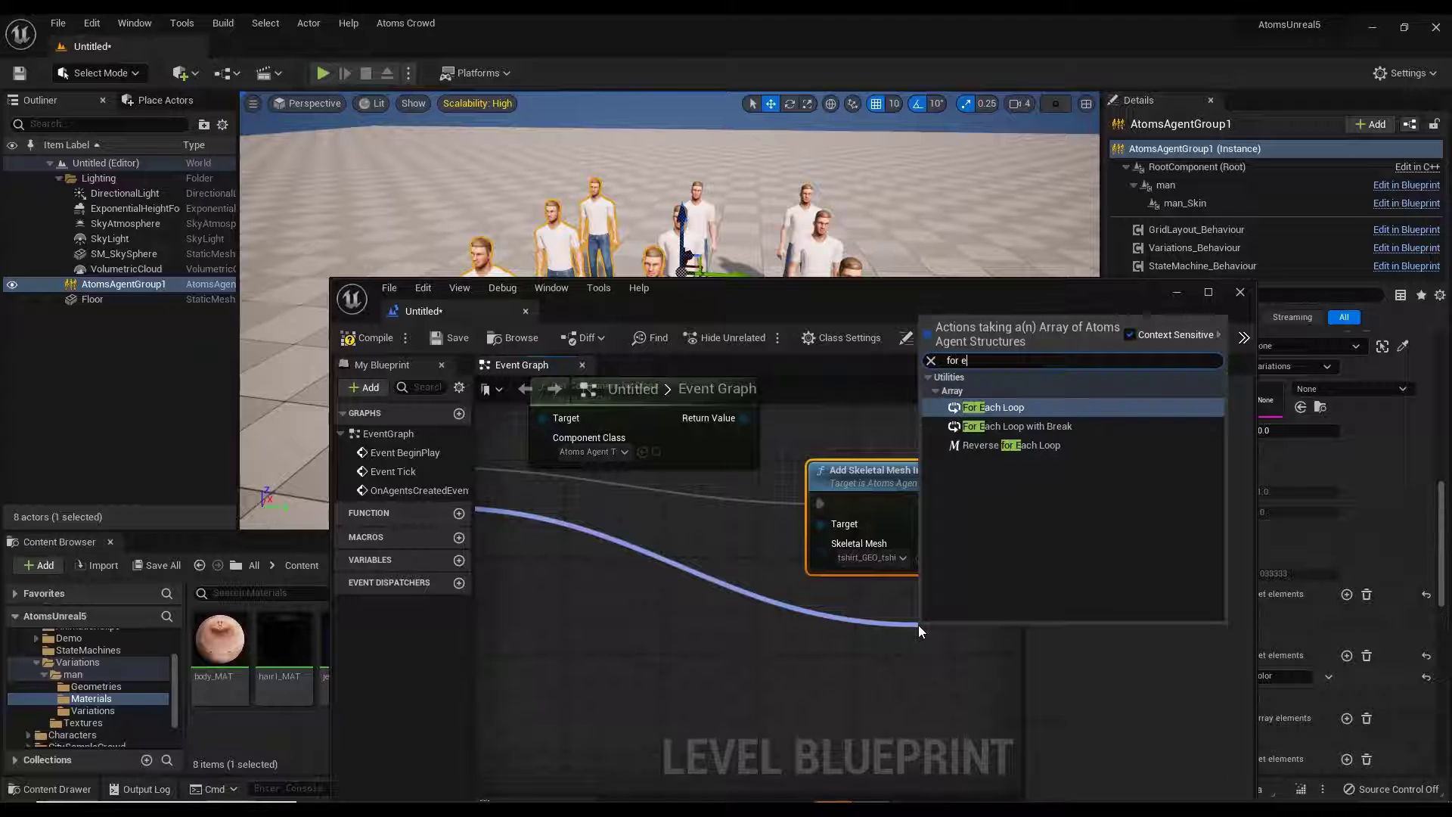
key(Return)
right_drag(802, 570, 632, 565)
drag(860, 514, 929, 589)
Add an Add Agent to Skeletal Mesh Instanced node targeting the Return Value of Get Component by Class.
right_drag(678, 597, 702, 663)
drag(599, 479, 927, 484)
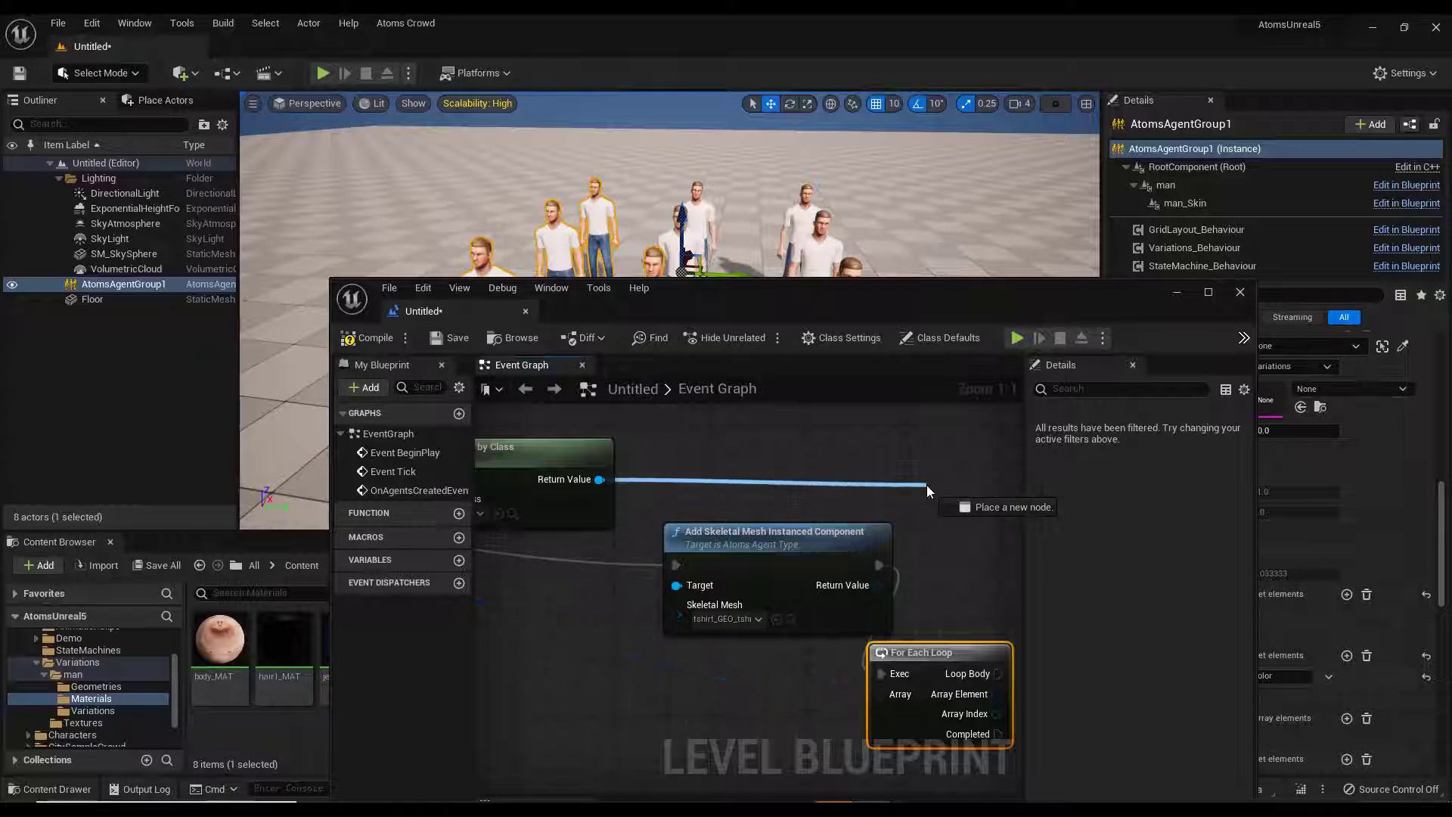
text(ad)
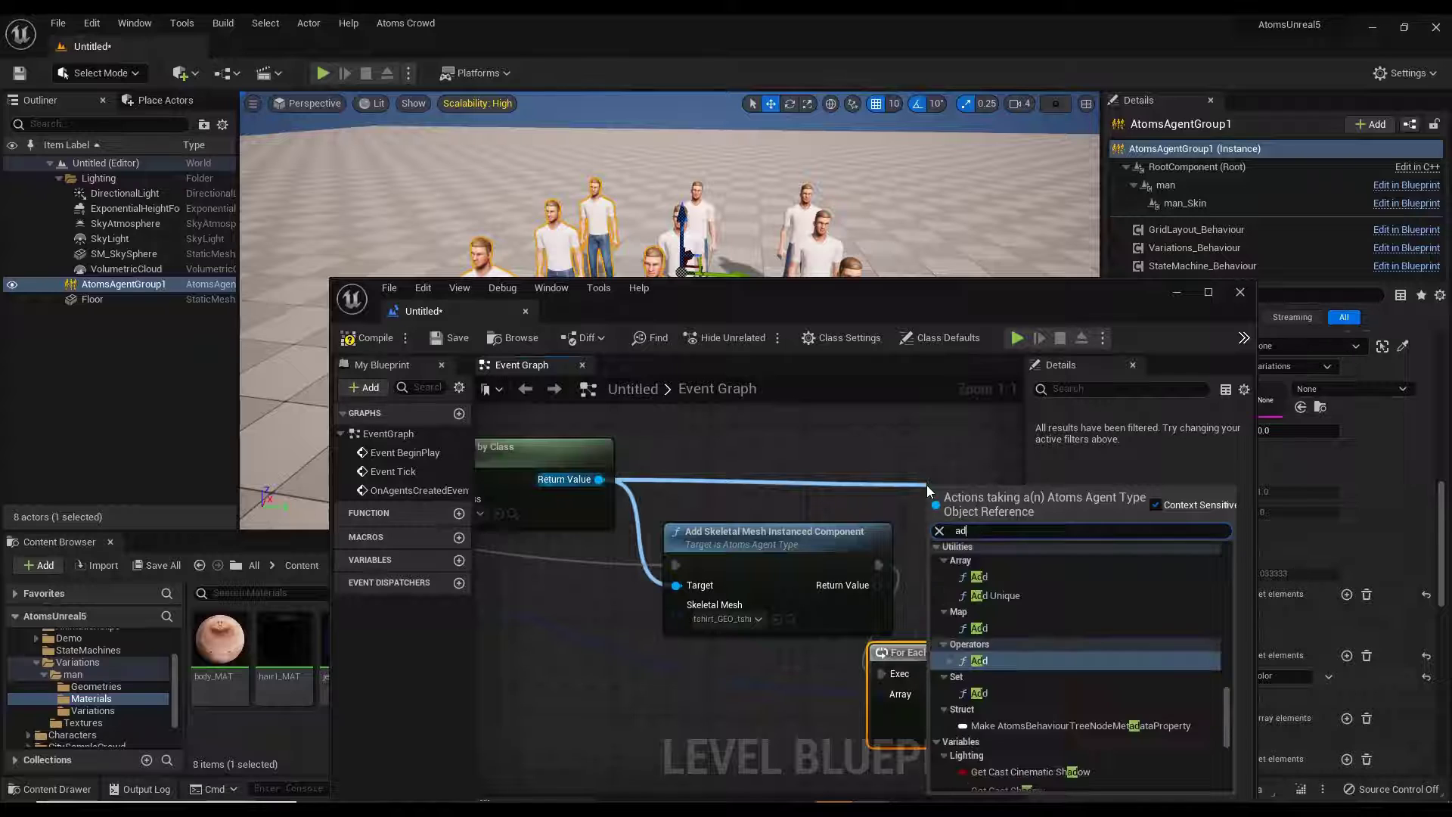
text(d agent)
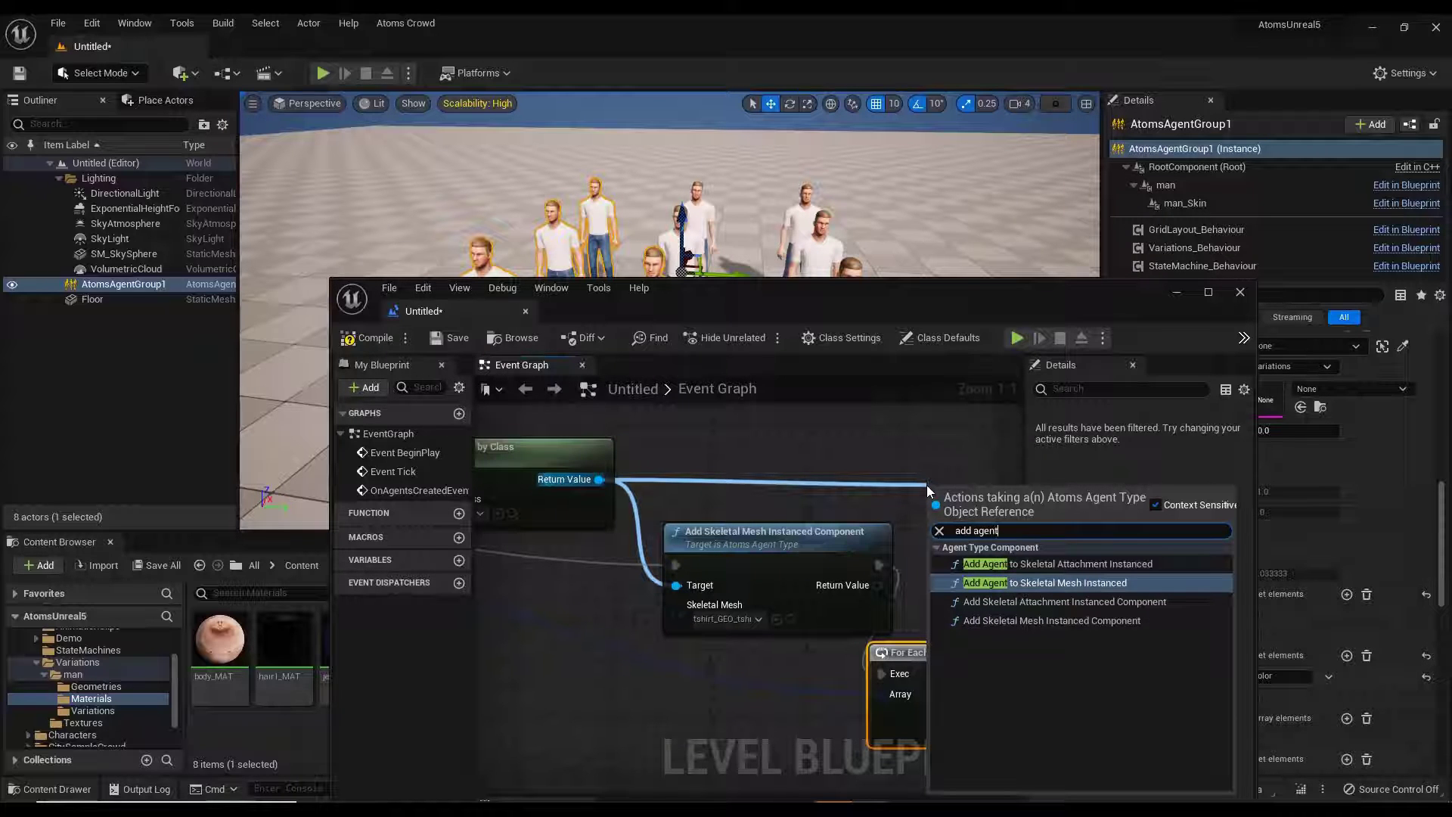
key(Up)
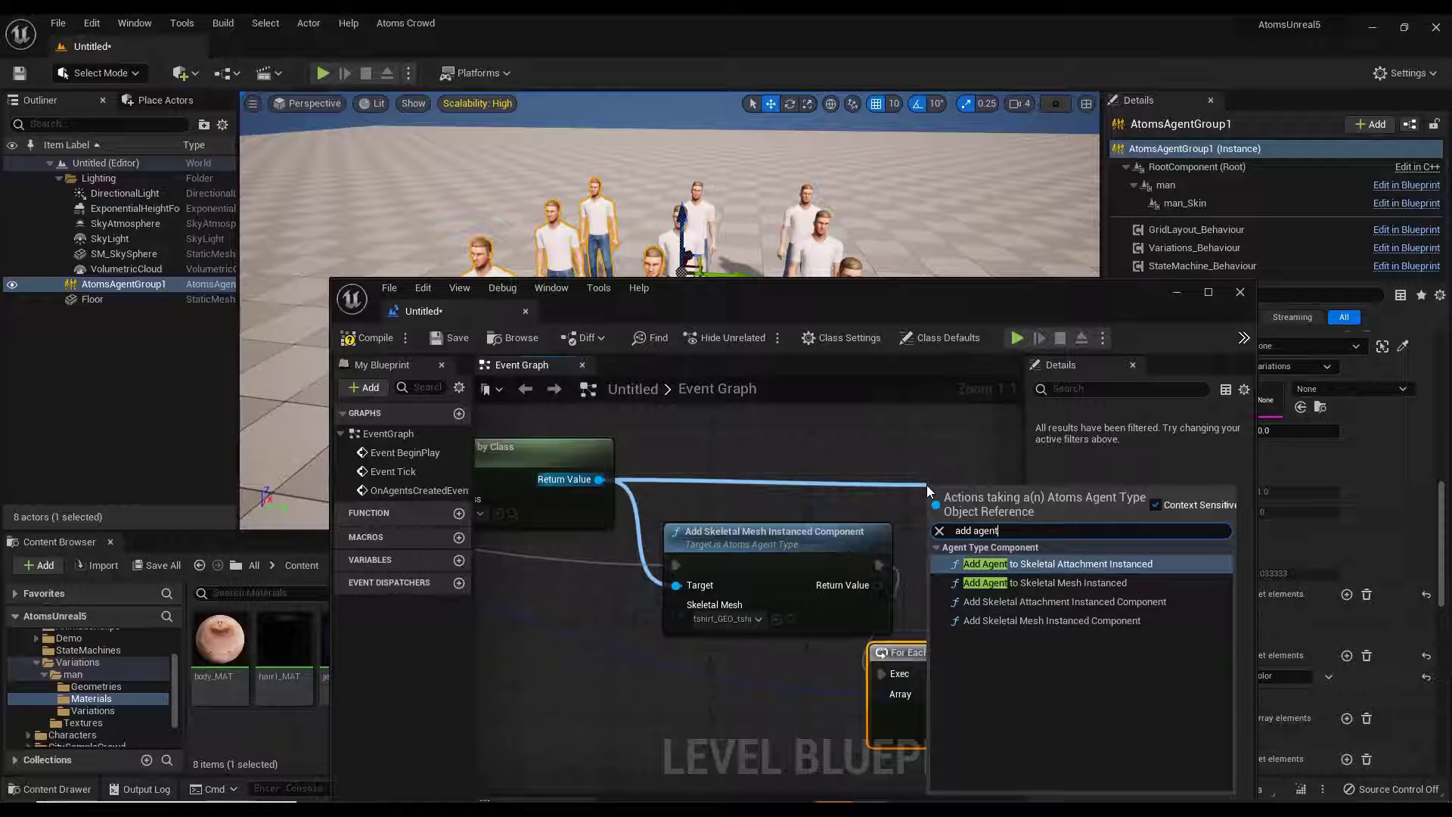
key(Down)
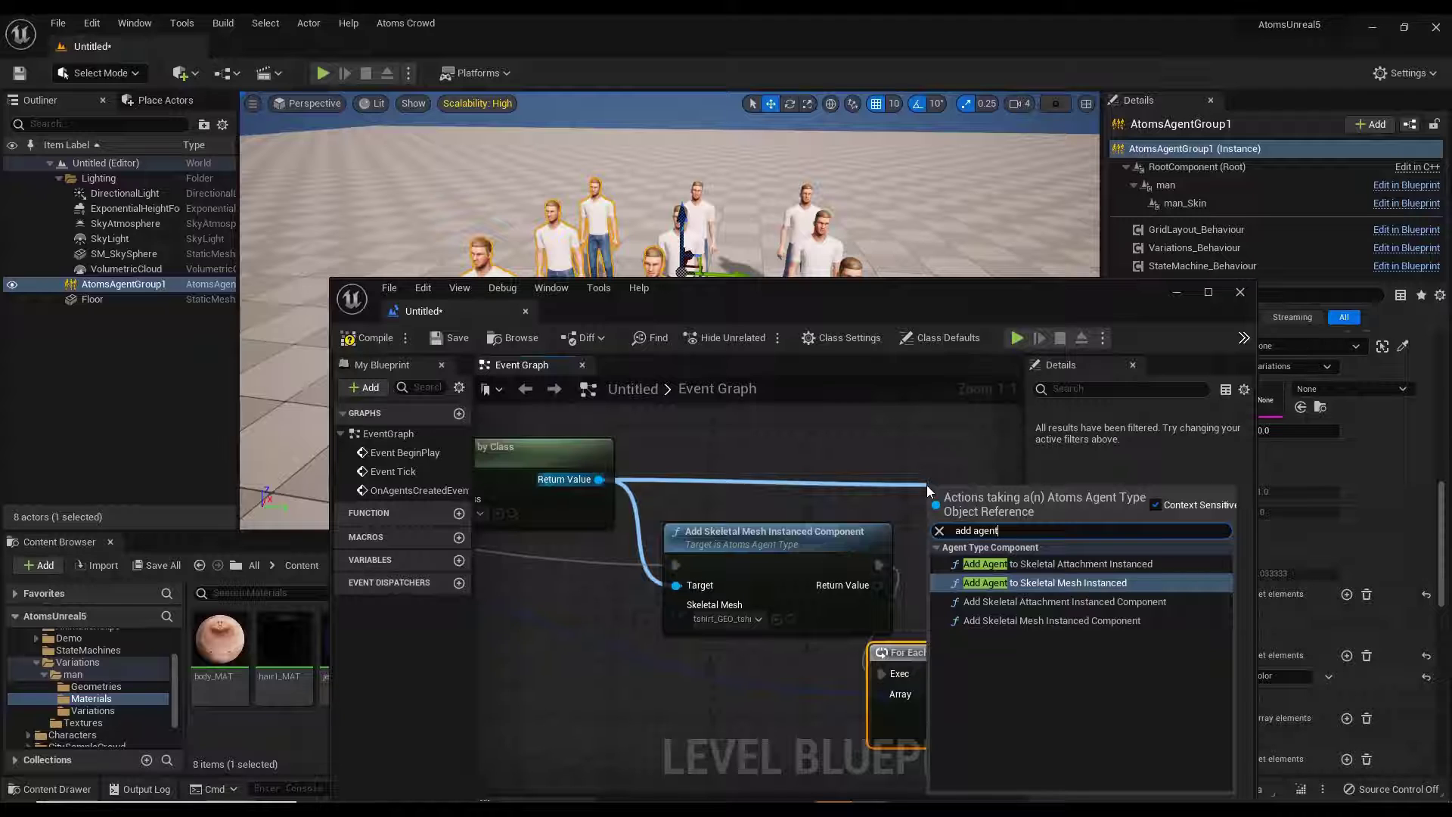
key(Return)
right_drag(913, 463, 617, 411)
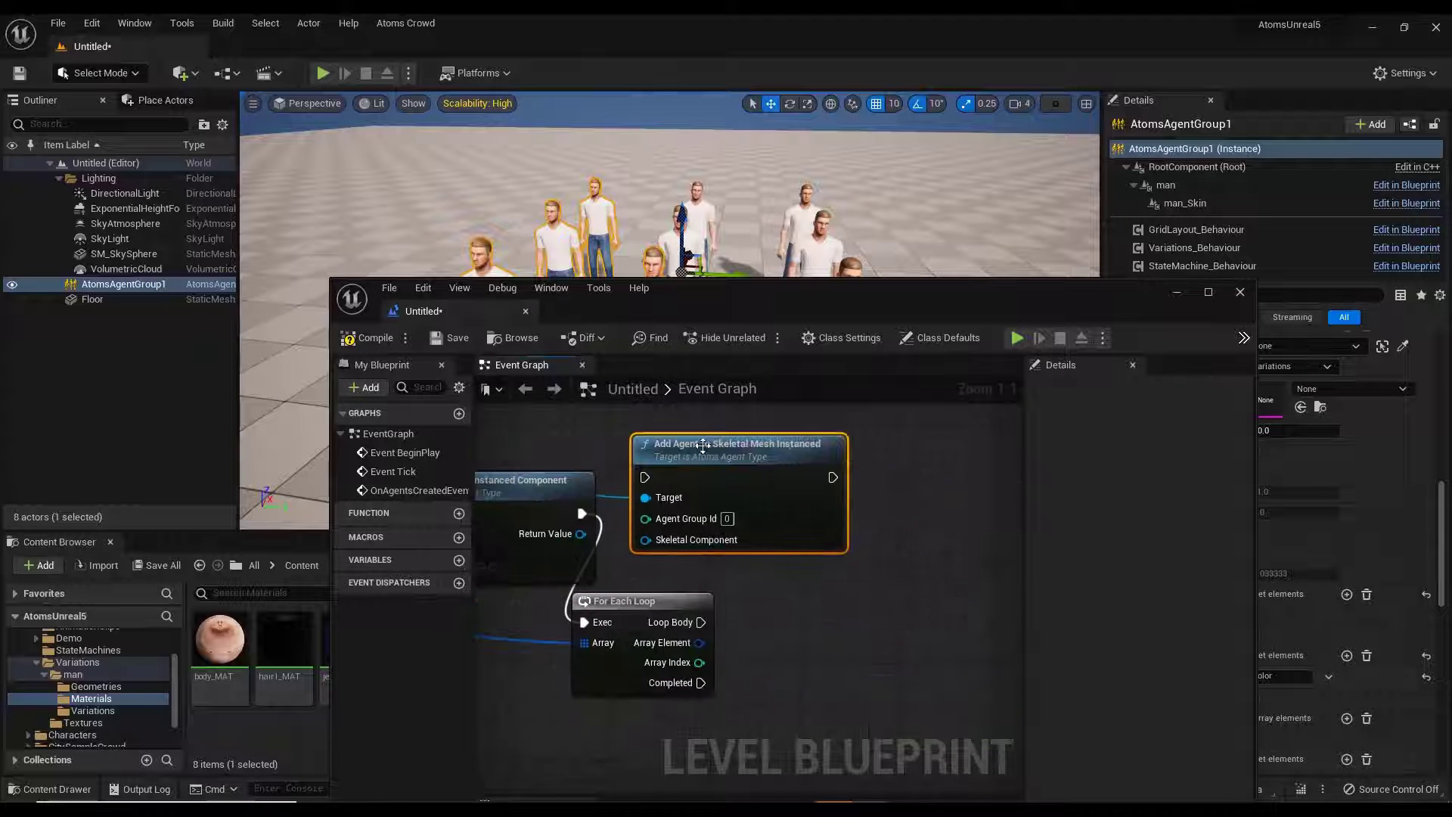
Place the Add Agent node beyond the loop, connecting Loop Body to its execution input and the instanced component's Return Value to Skeletal Component.
drag(837, 509, 984, 567)
drag(700, 622, 882, 495)
drag(580, 534, 852, 588)
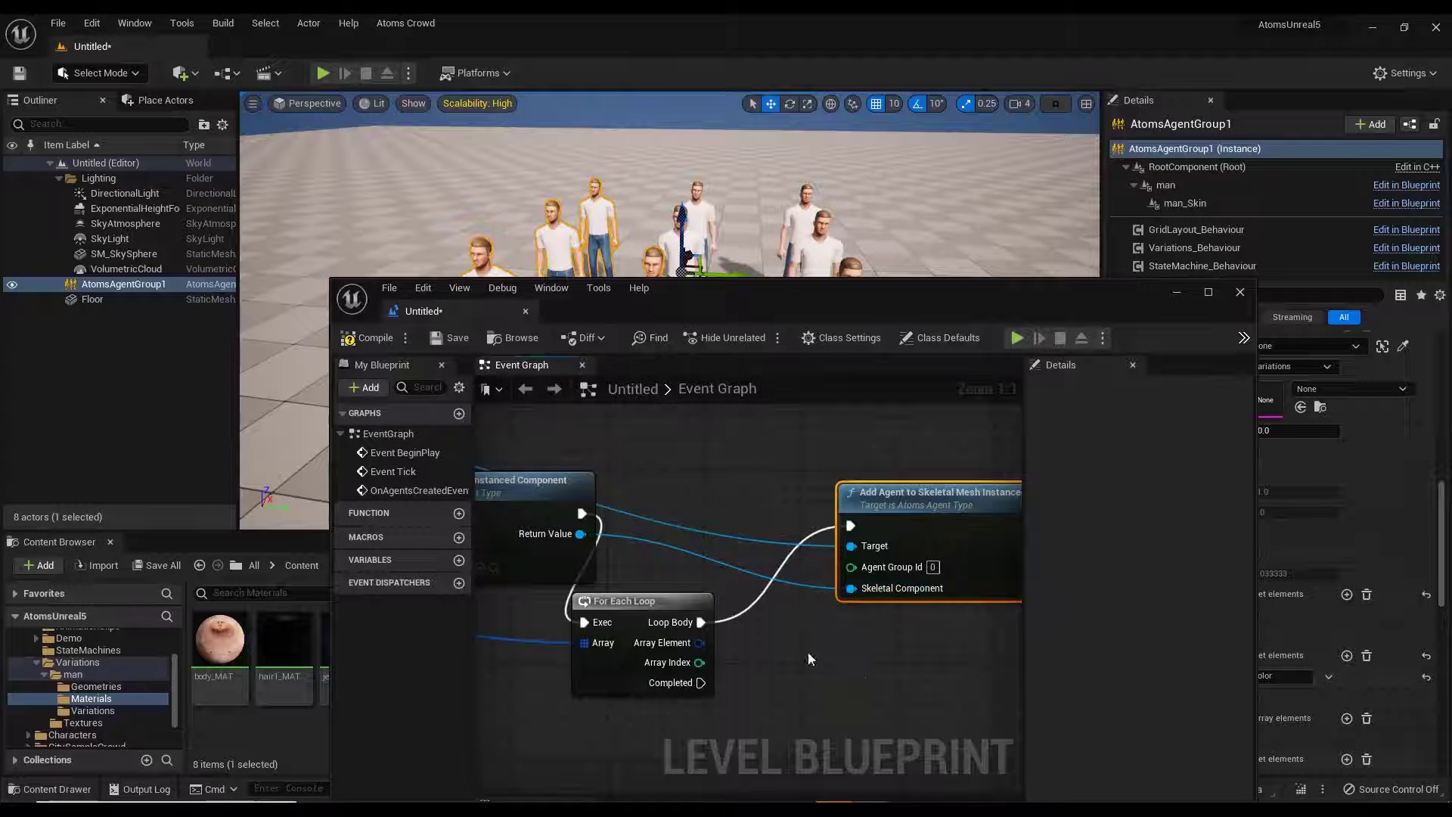
Feed Agent Group Id from a Get Agent Group ID node on the loop's Array Element, and compile the blueprint.
drag(698, 642, 782, 673)
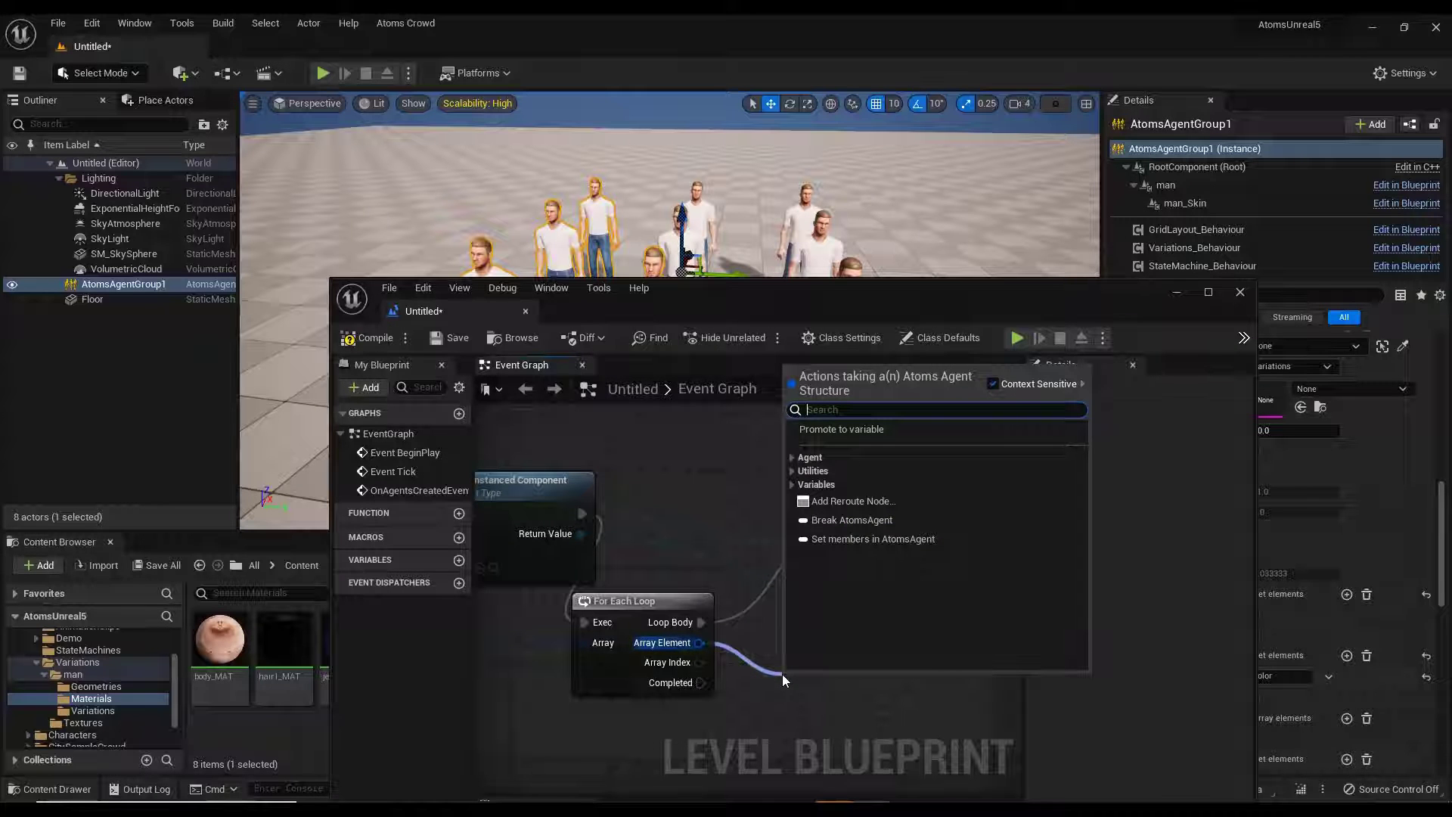
text(group)
key(Return)
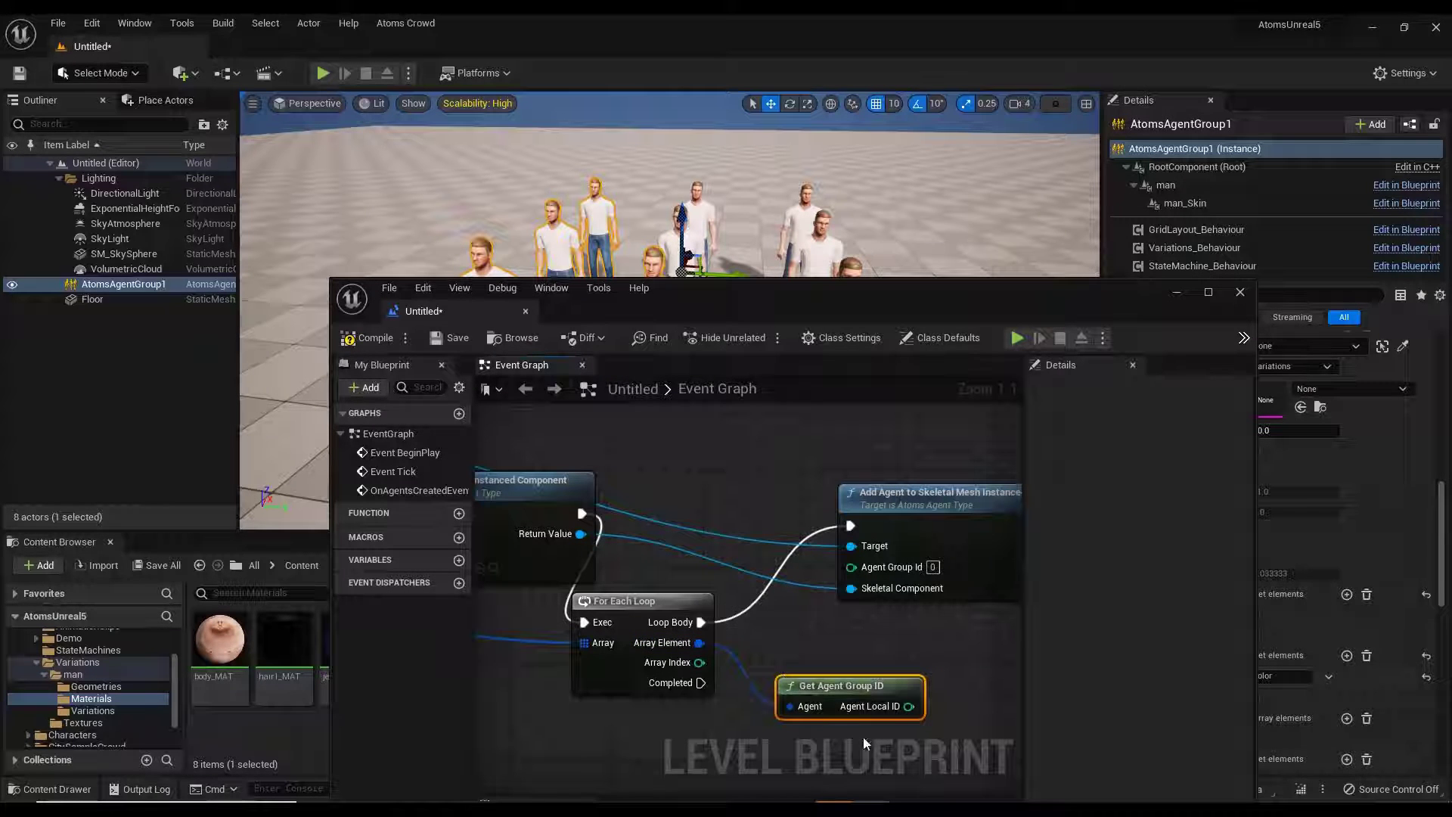
drag(907, 706, 851, 566)
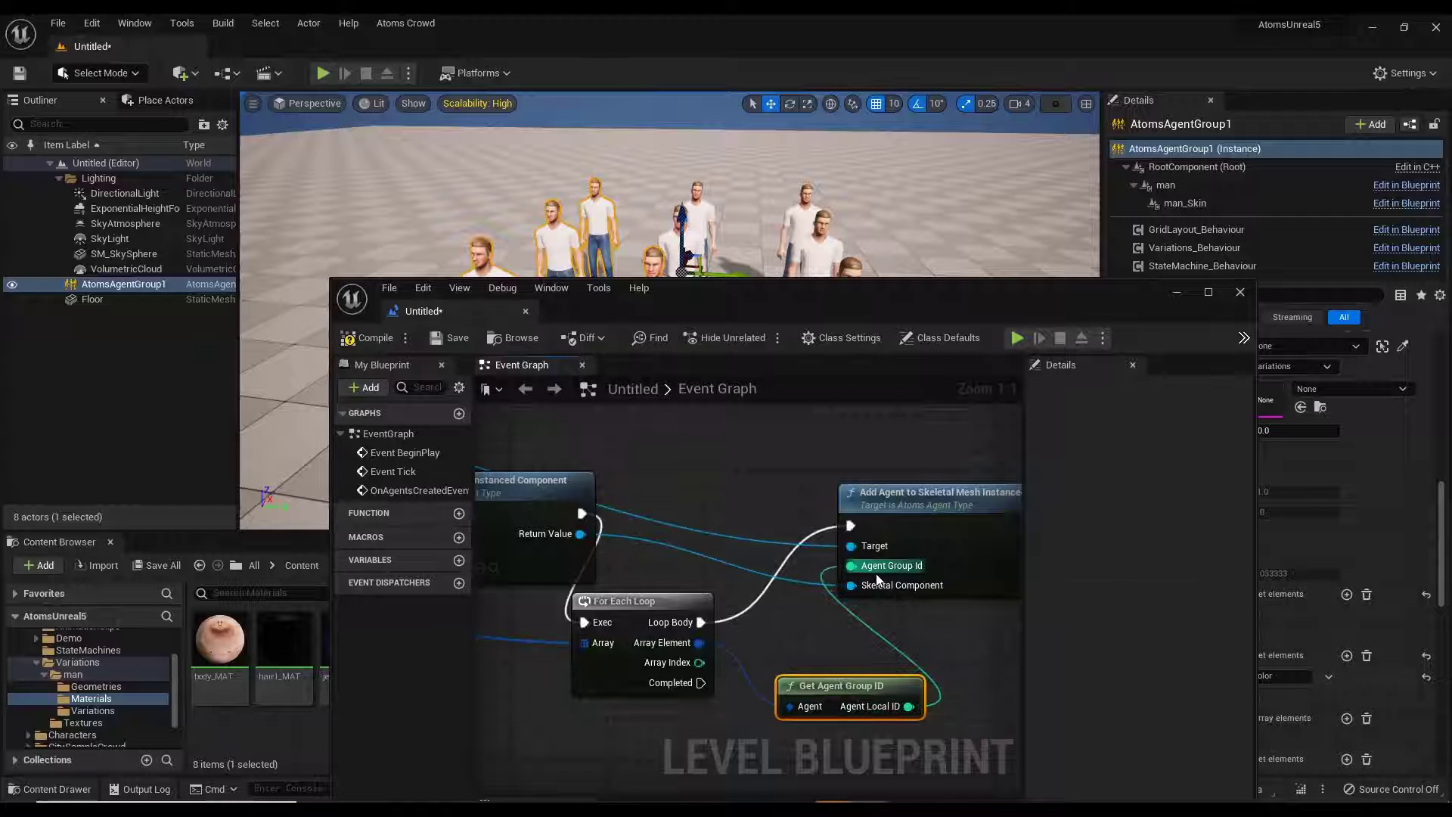
click(361, 338)
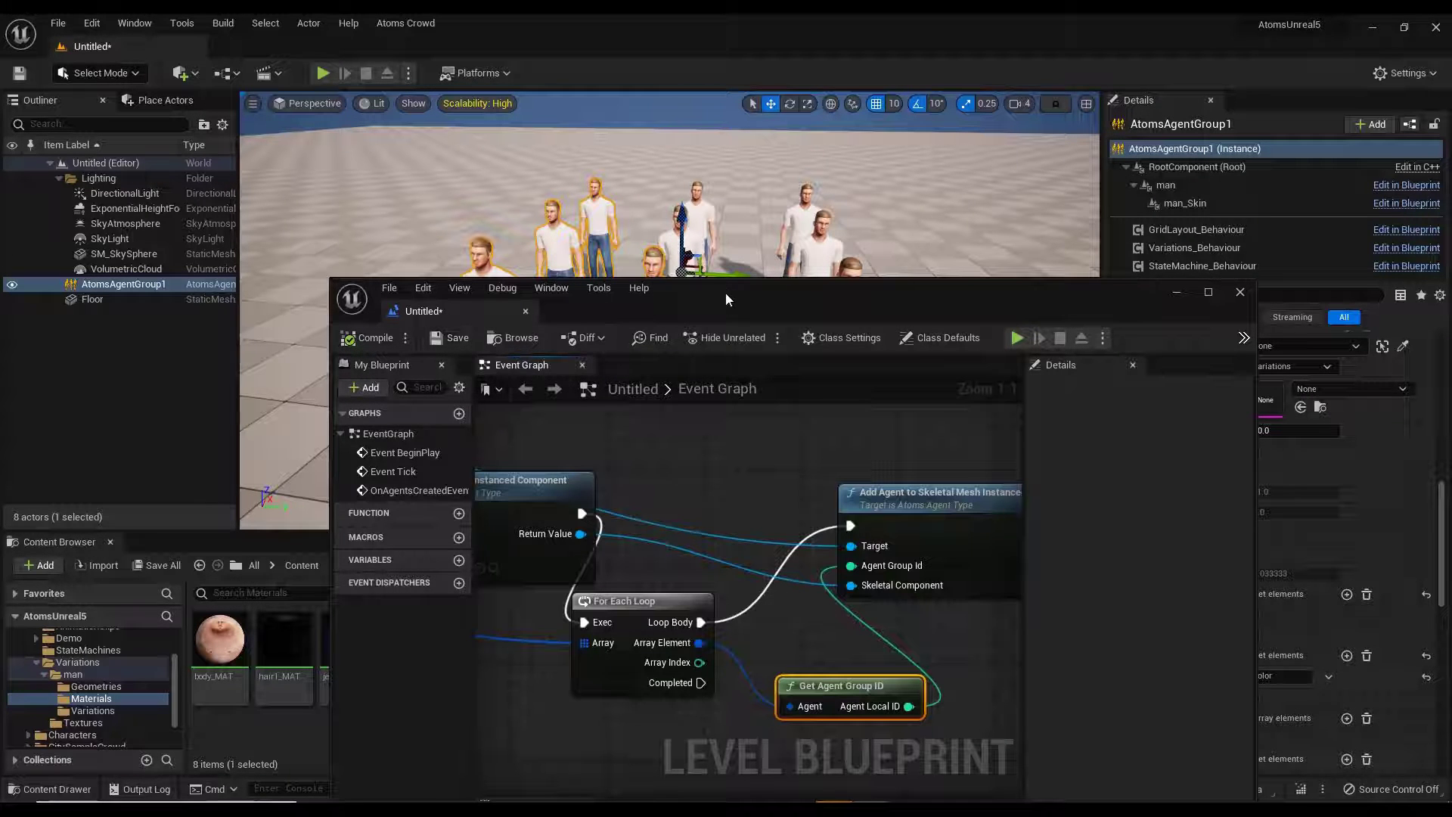
Uncover the level viewport, play the level to inspect the agents' clothing while walking among them, and stop the simulation.
drag(724, 292, 831, 431)
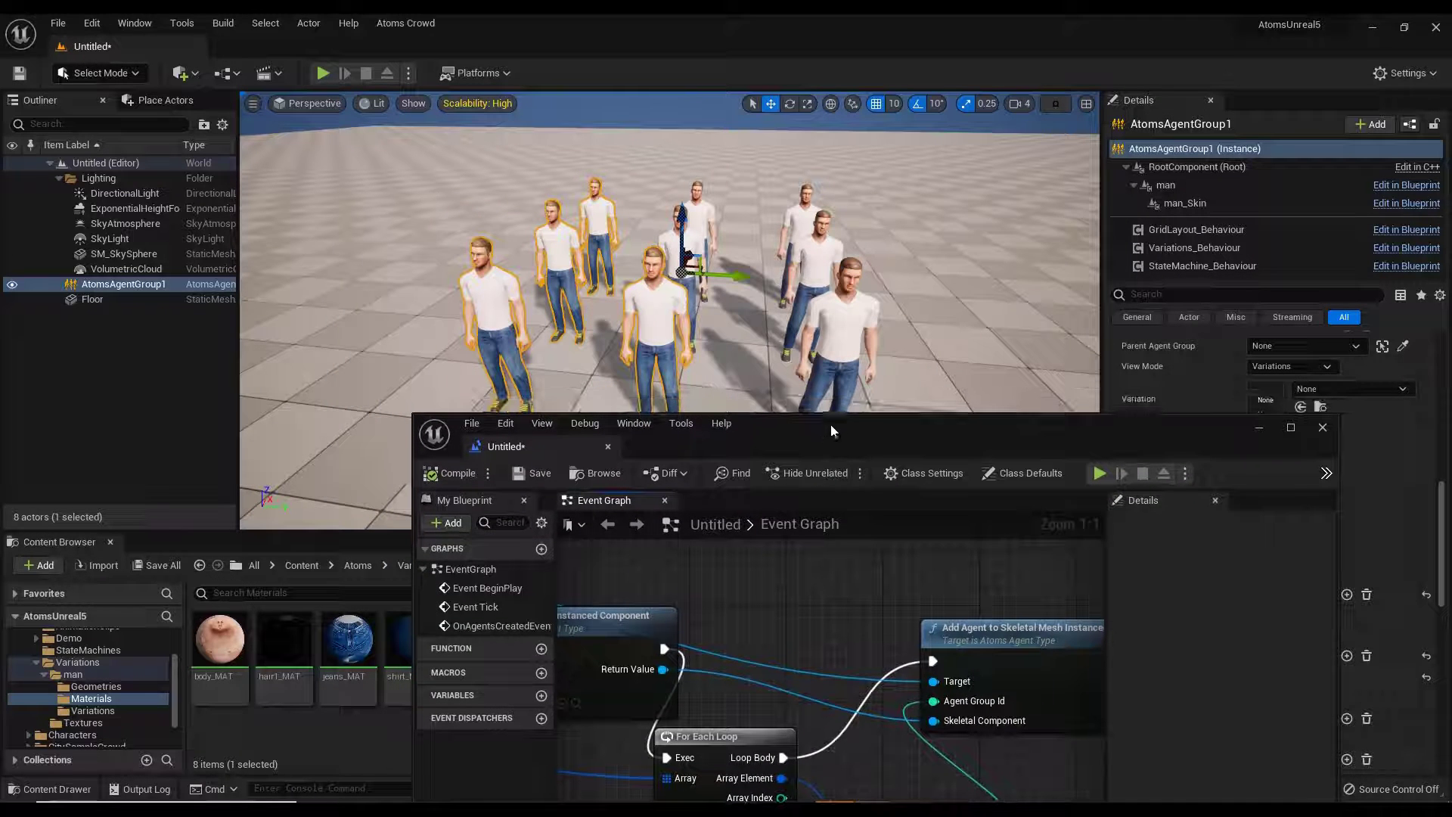
click(323, 73)
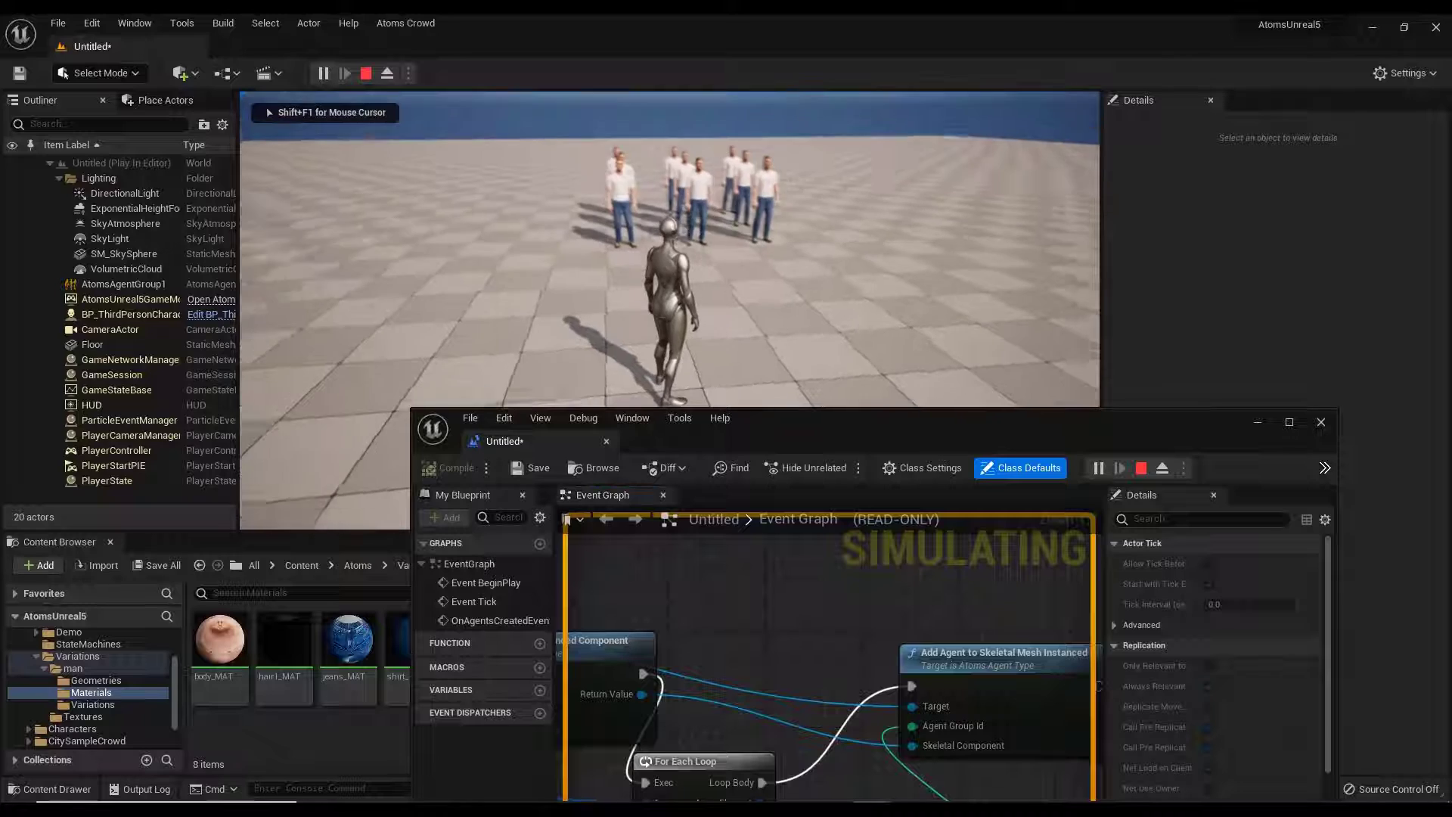
key(w)
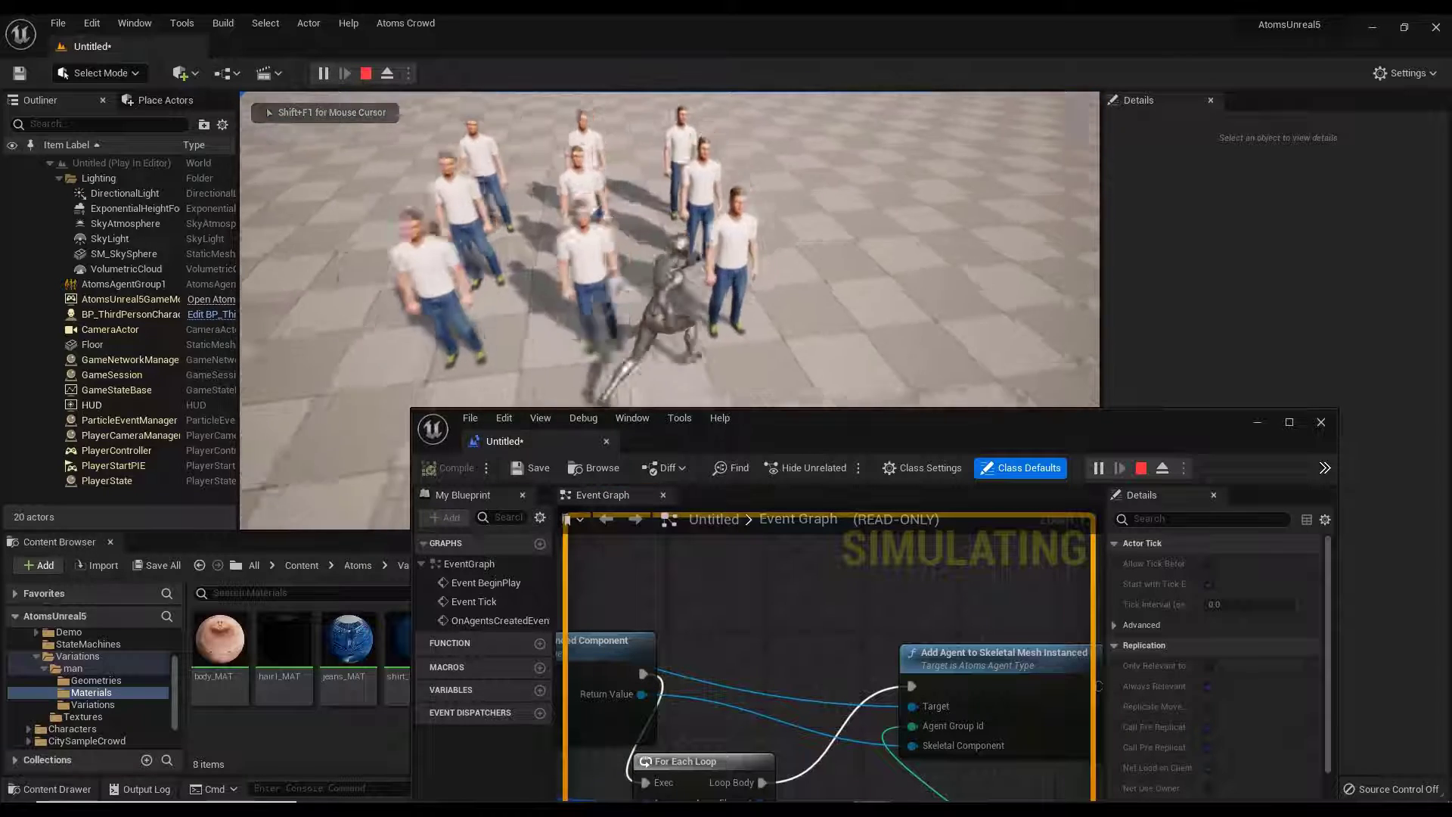
key(s)
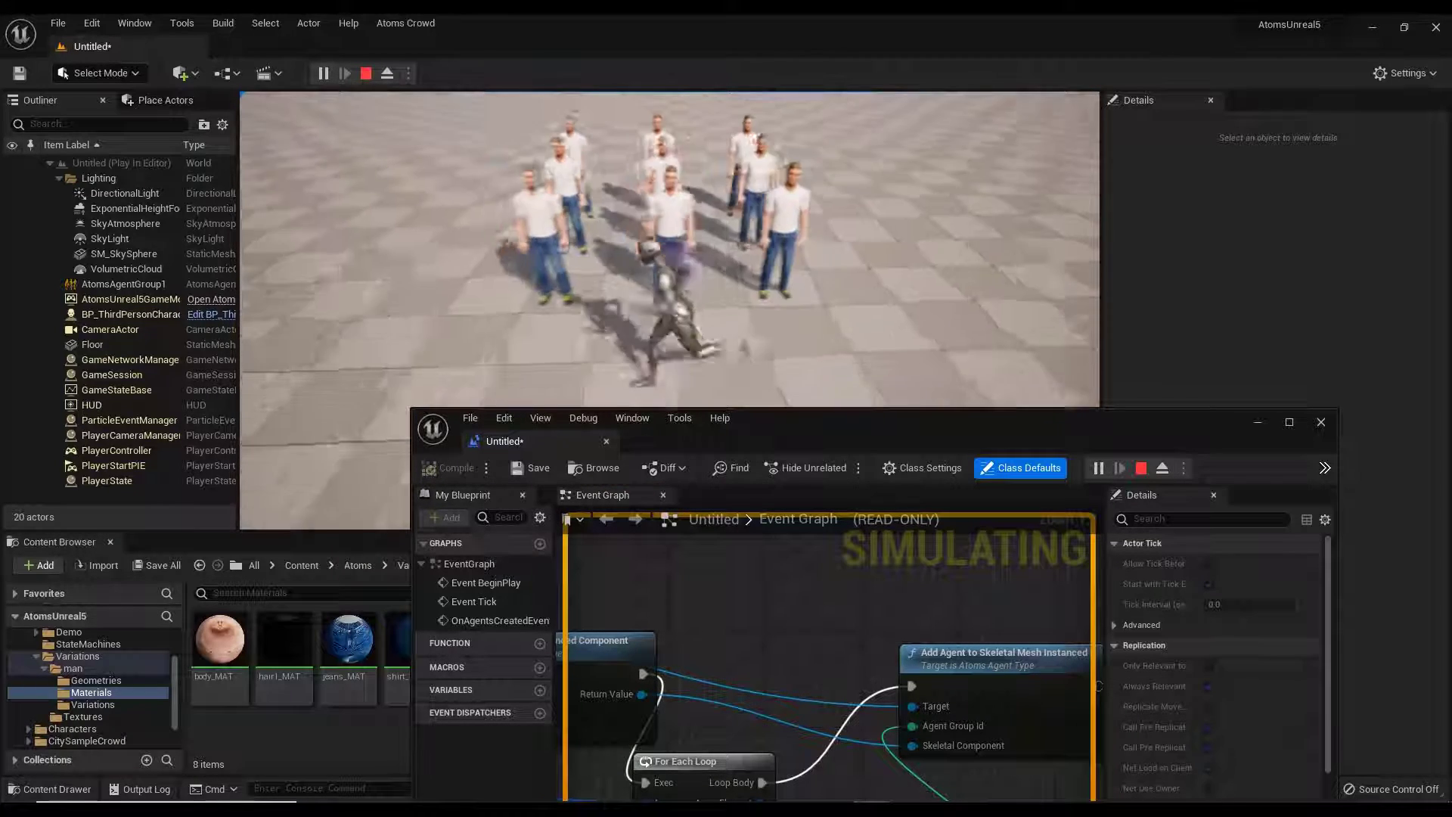
key(w)
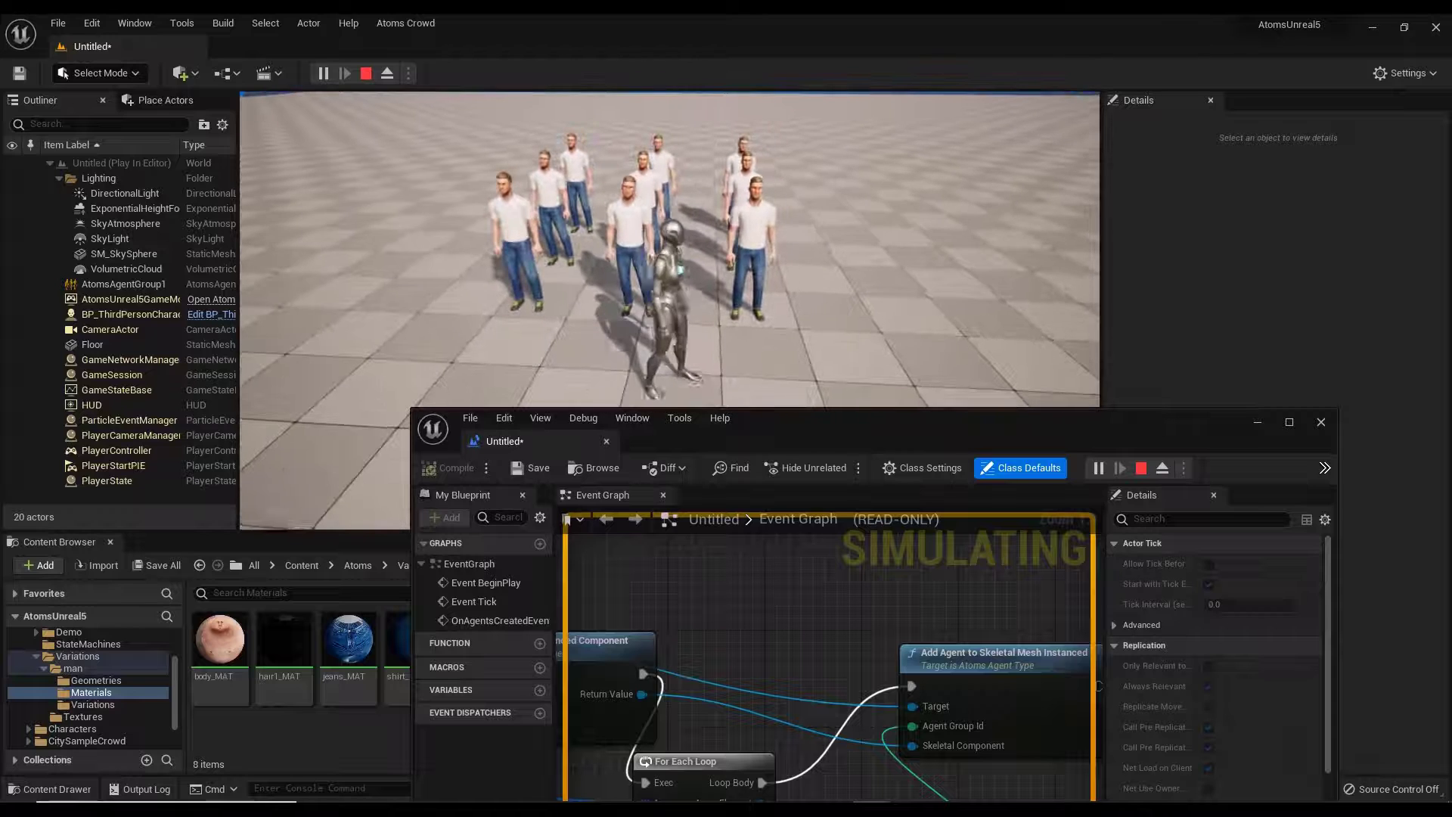
key(Escape)
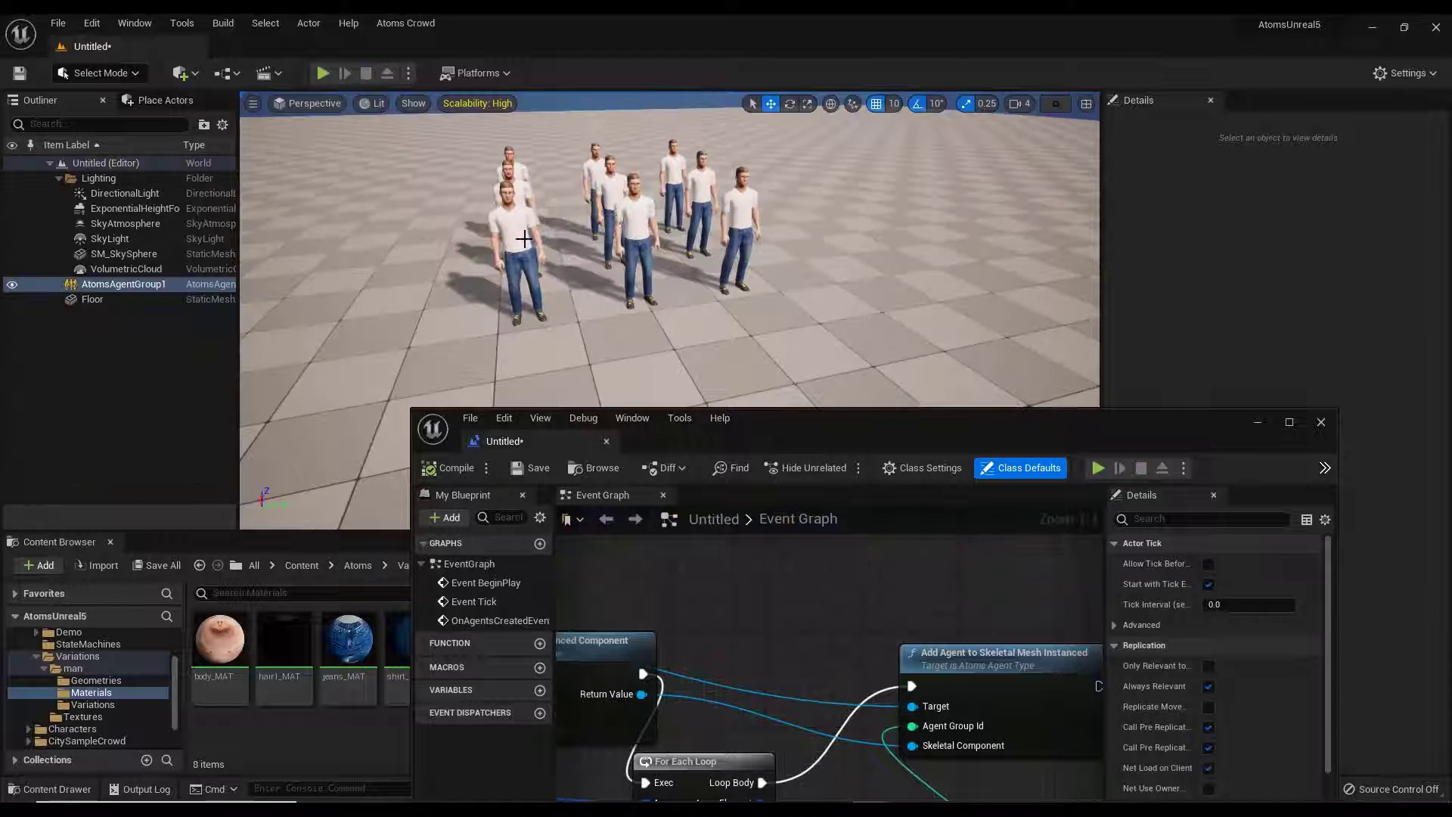
Open the AT_man agent type from the Atoms AgentTypes folder, clear its Skin Asset, and save it.
click(524, 239)
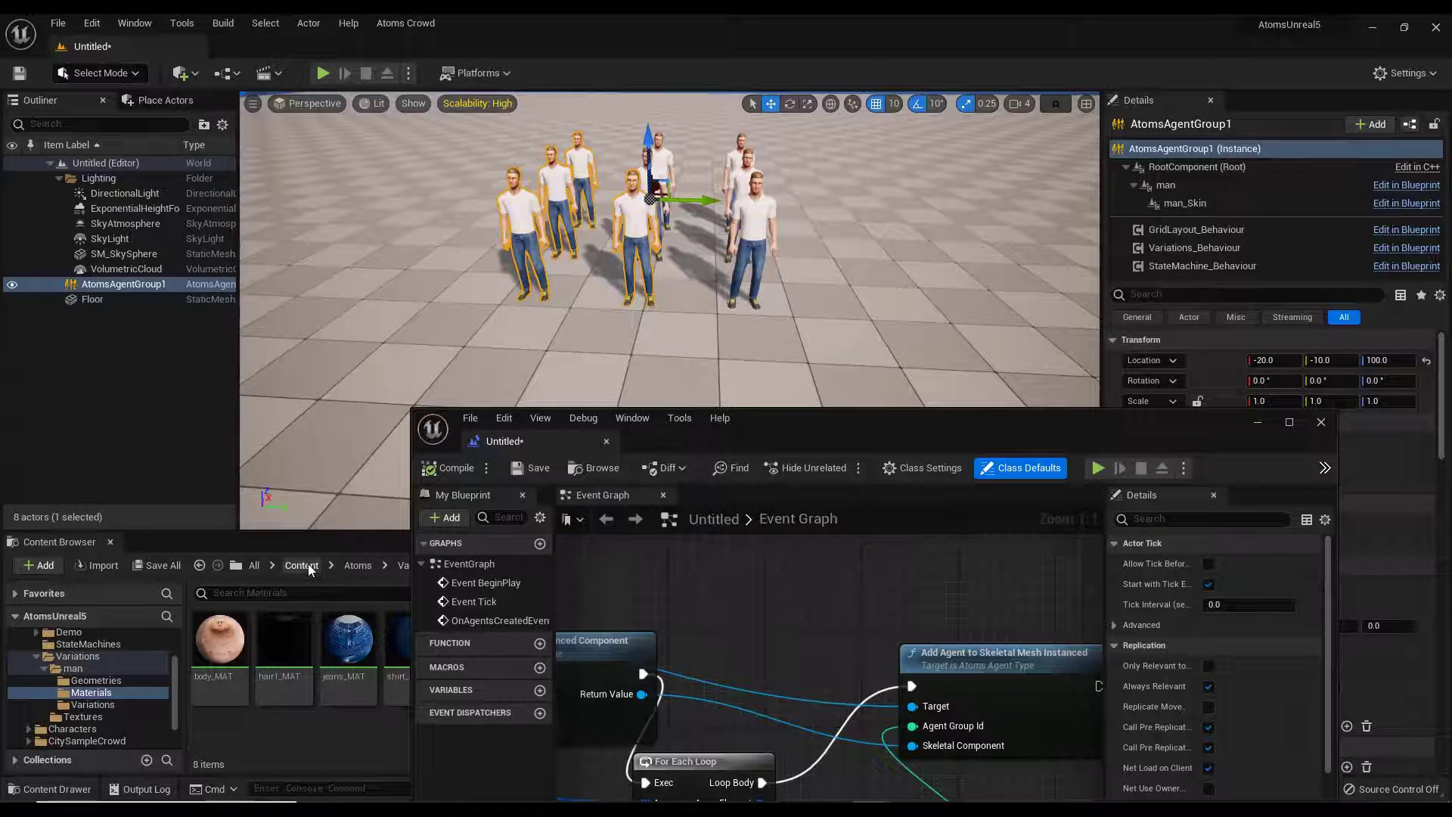
click(358, 565)
double_click(221, 646)
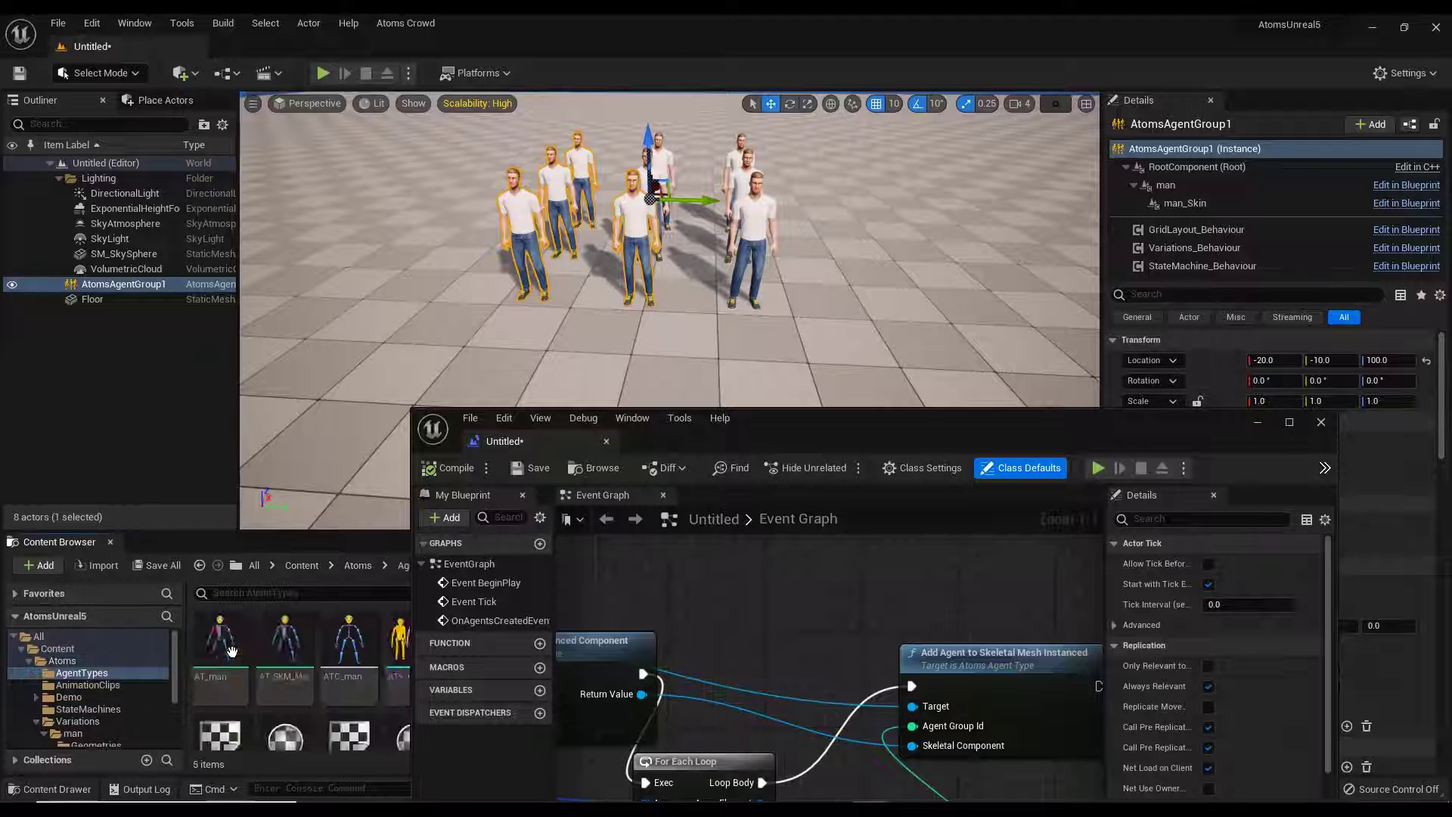
double_click(222, 644)
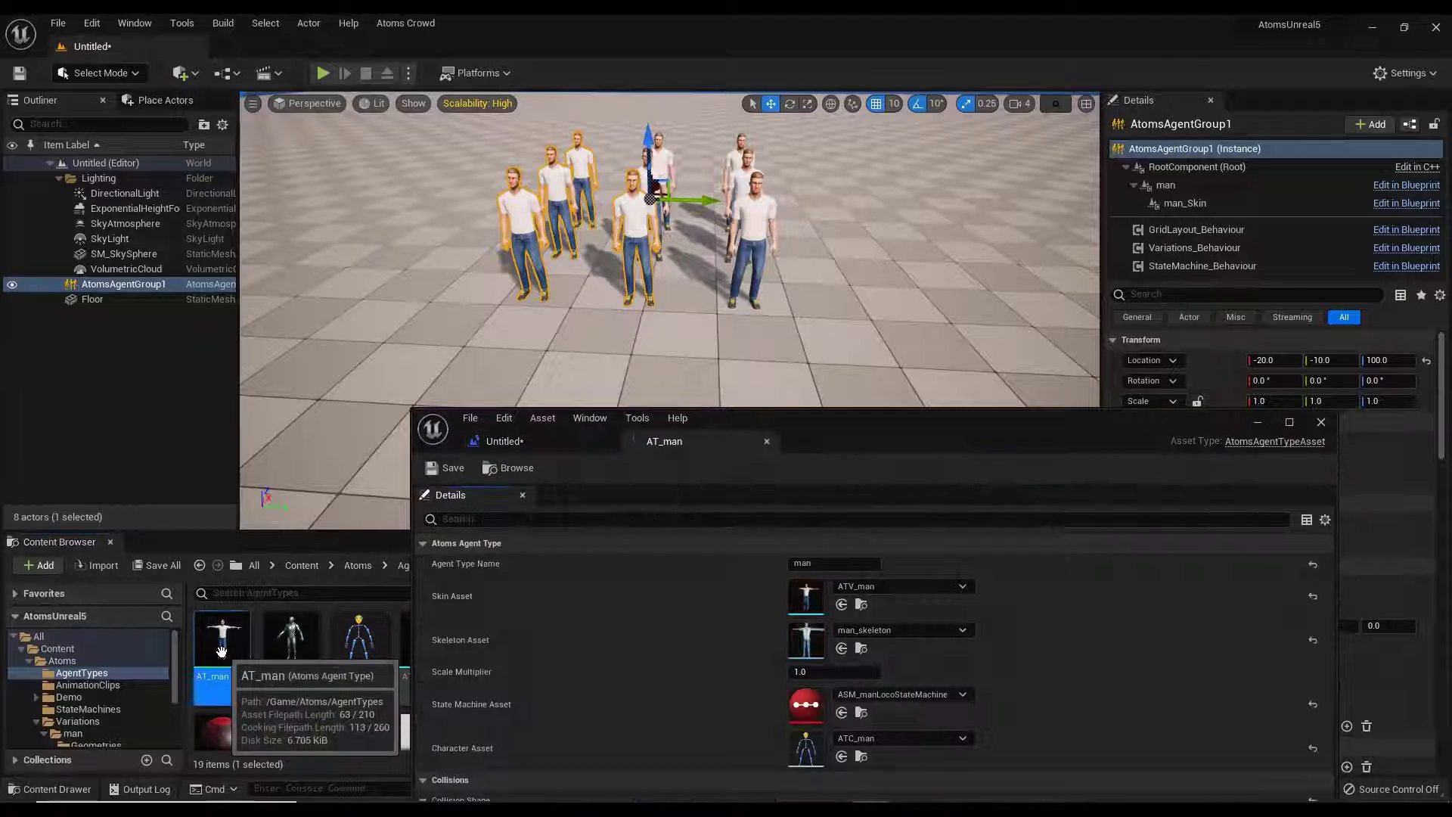
click(900, 586)
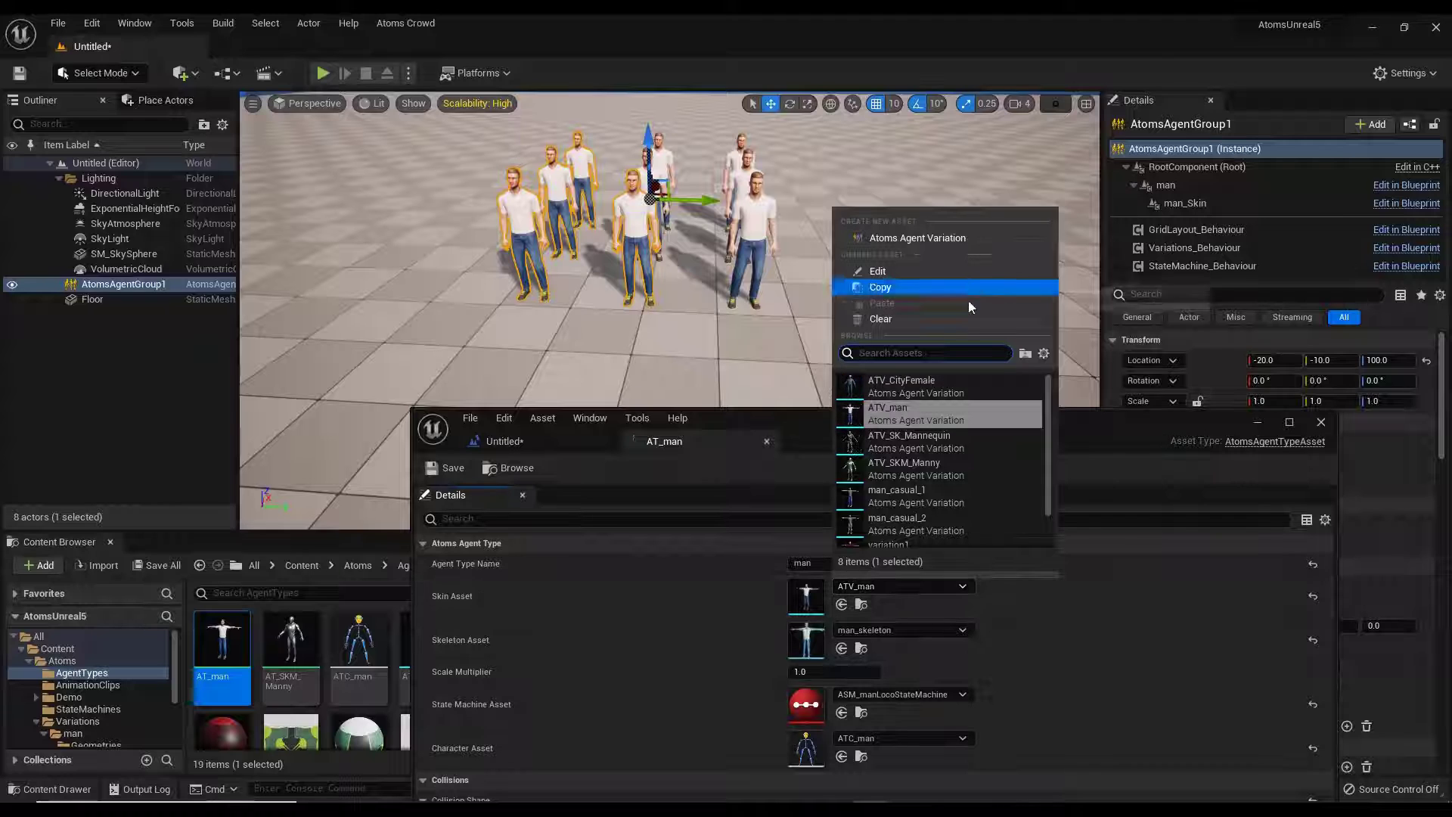
click(905, 319)
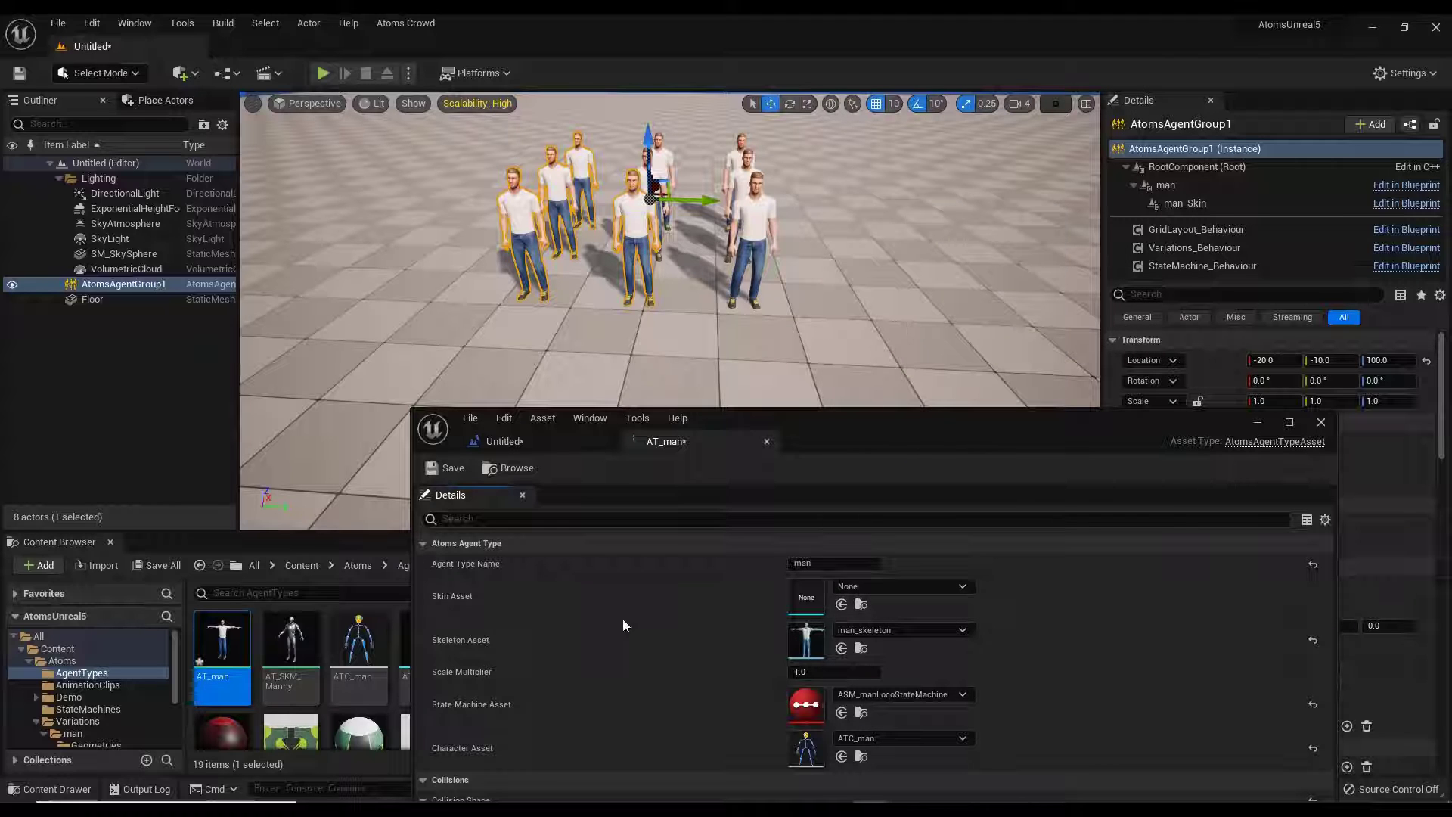
click(443, 469)
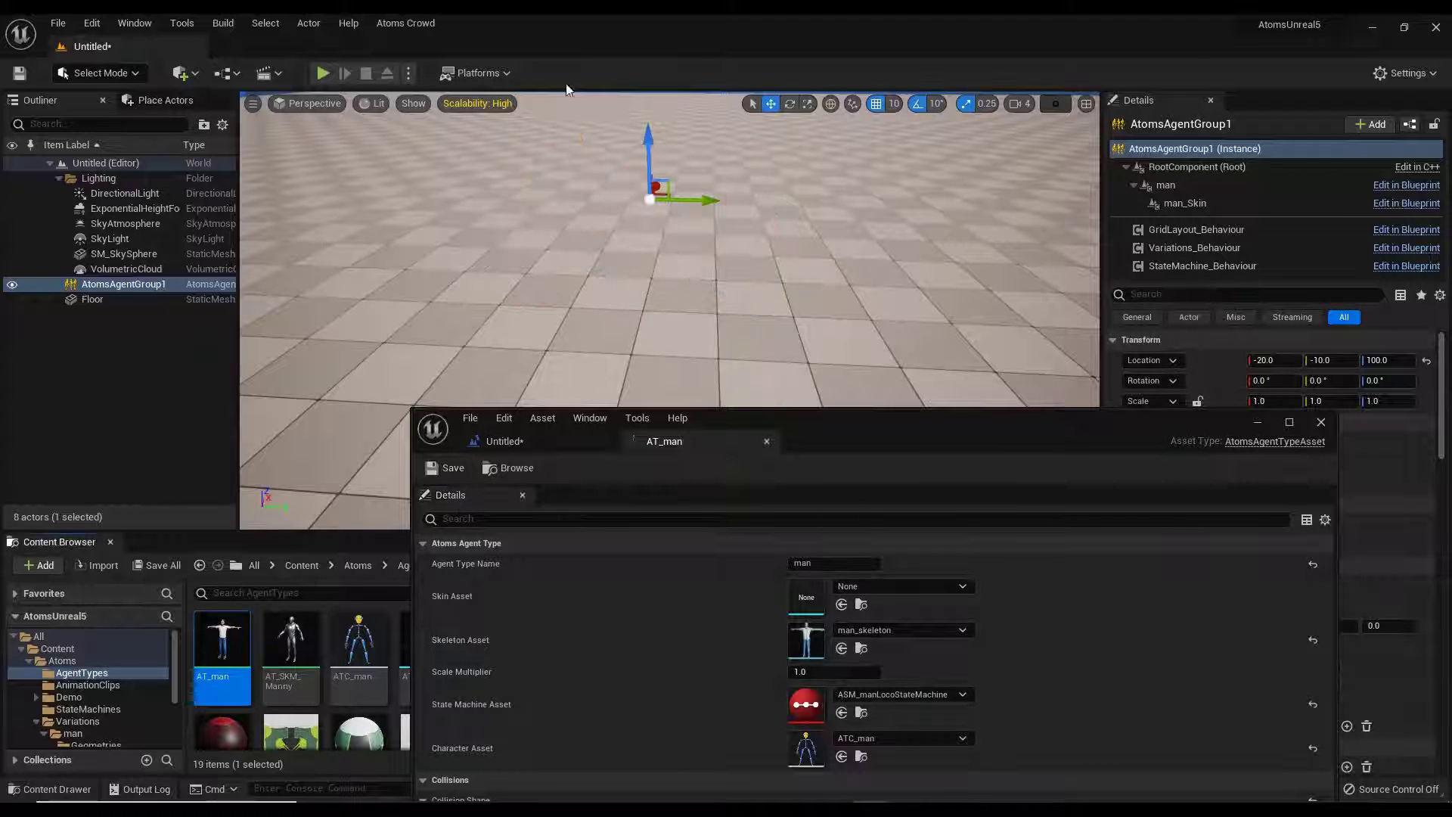
Play the level and walk the character around the agents to examine the instanced shirt meshes.
click(324, 73)
click(669, 310)
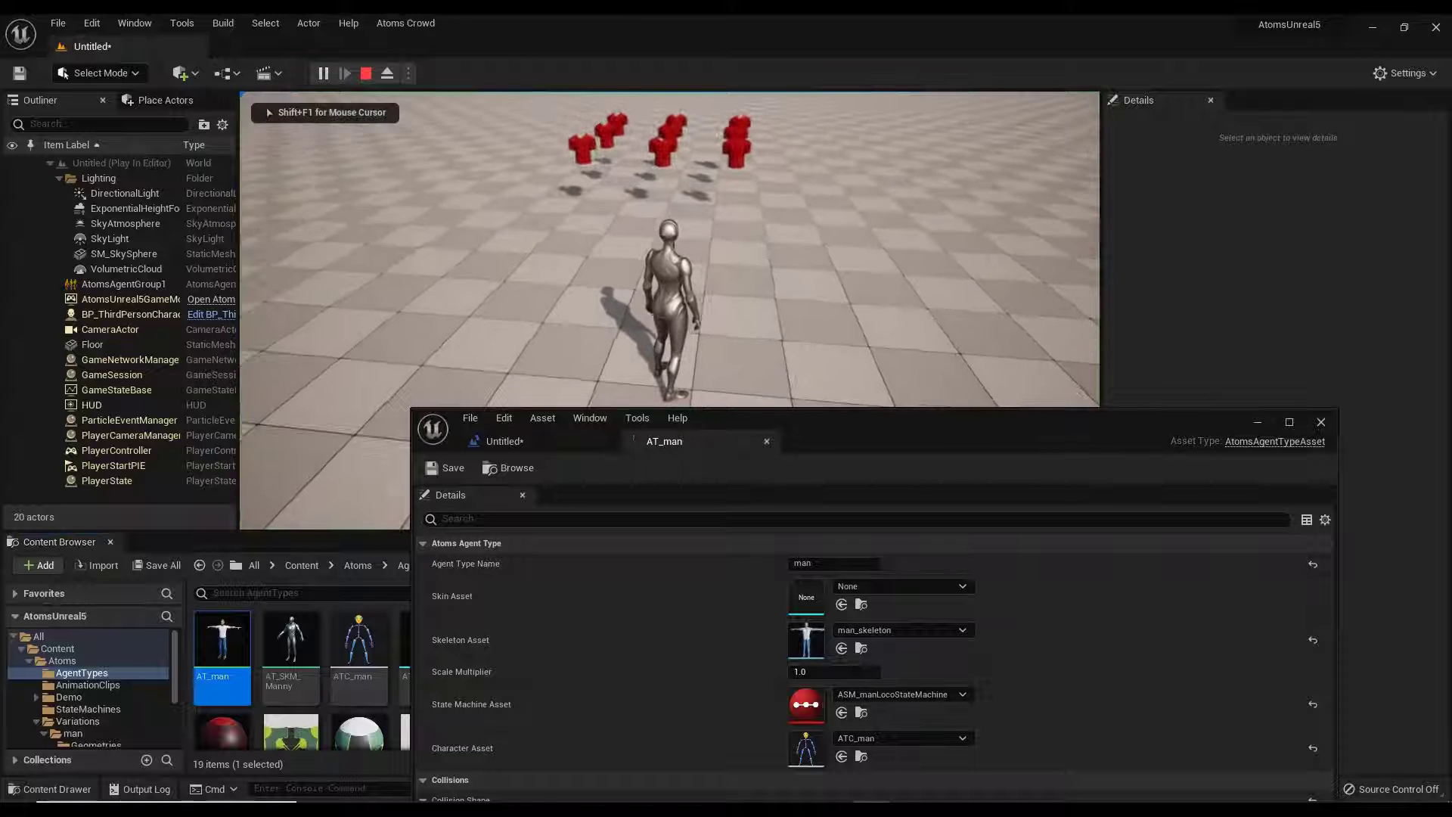
key(w)
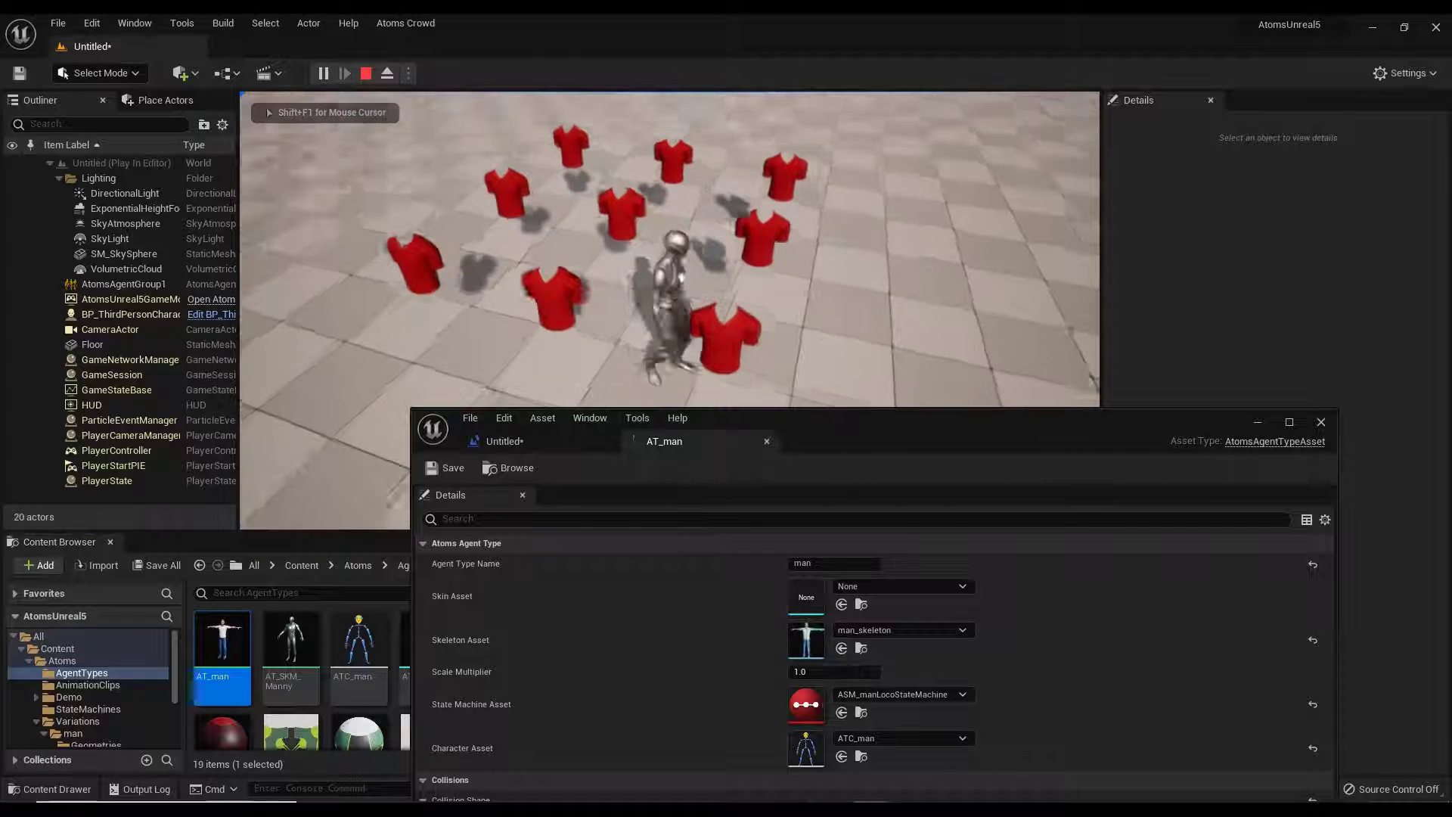
key(d)
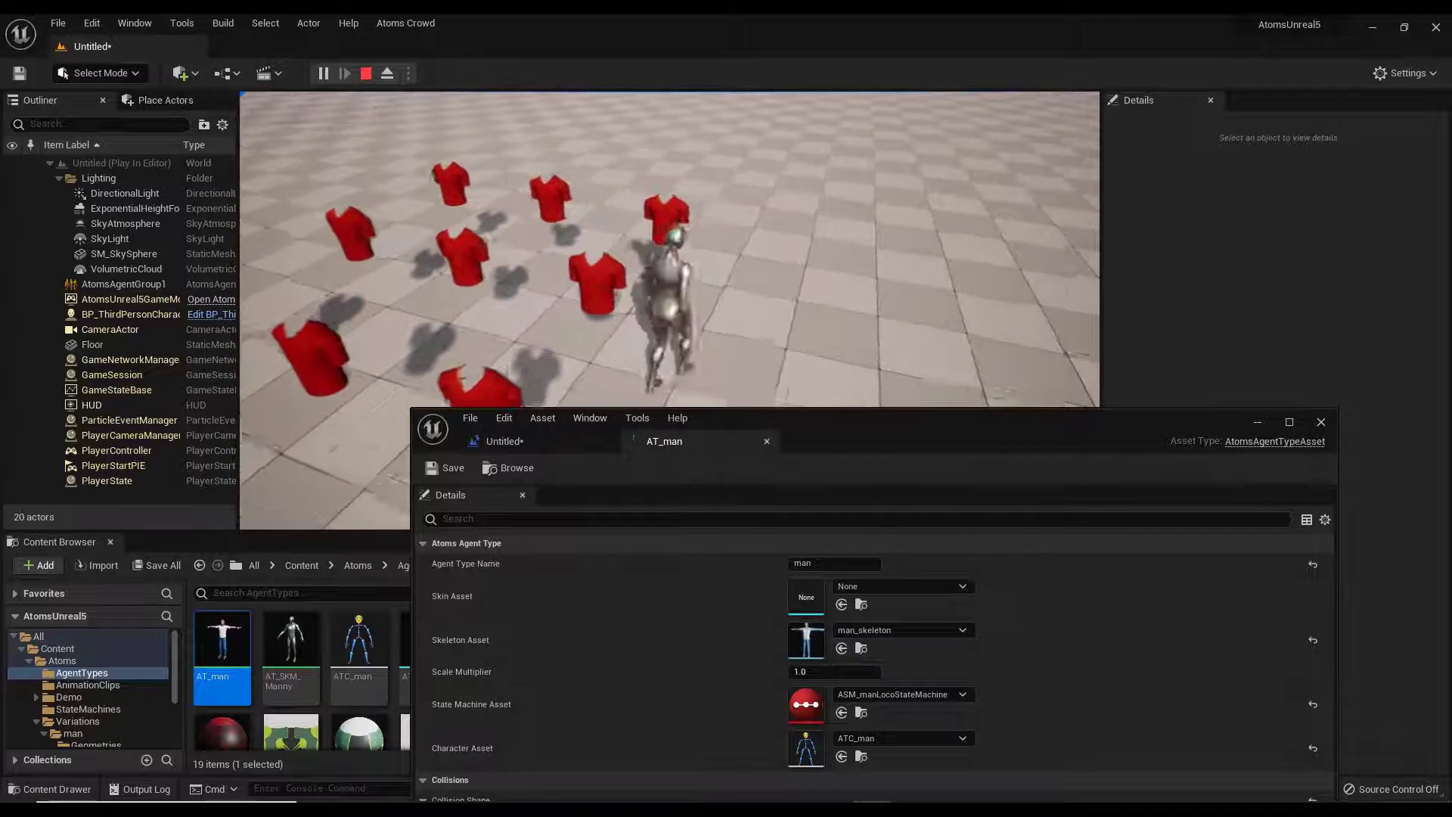
key(a)
key(s)
key(a)
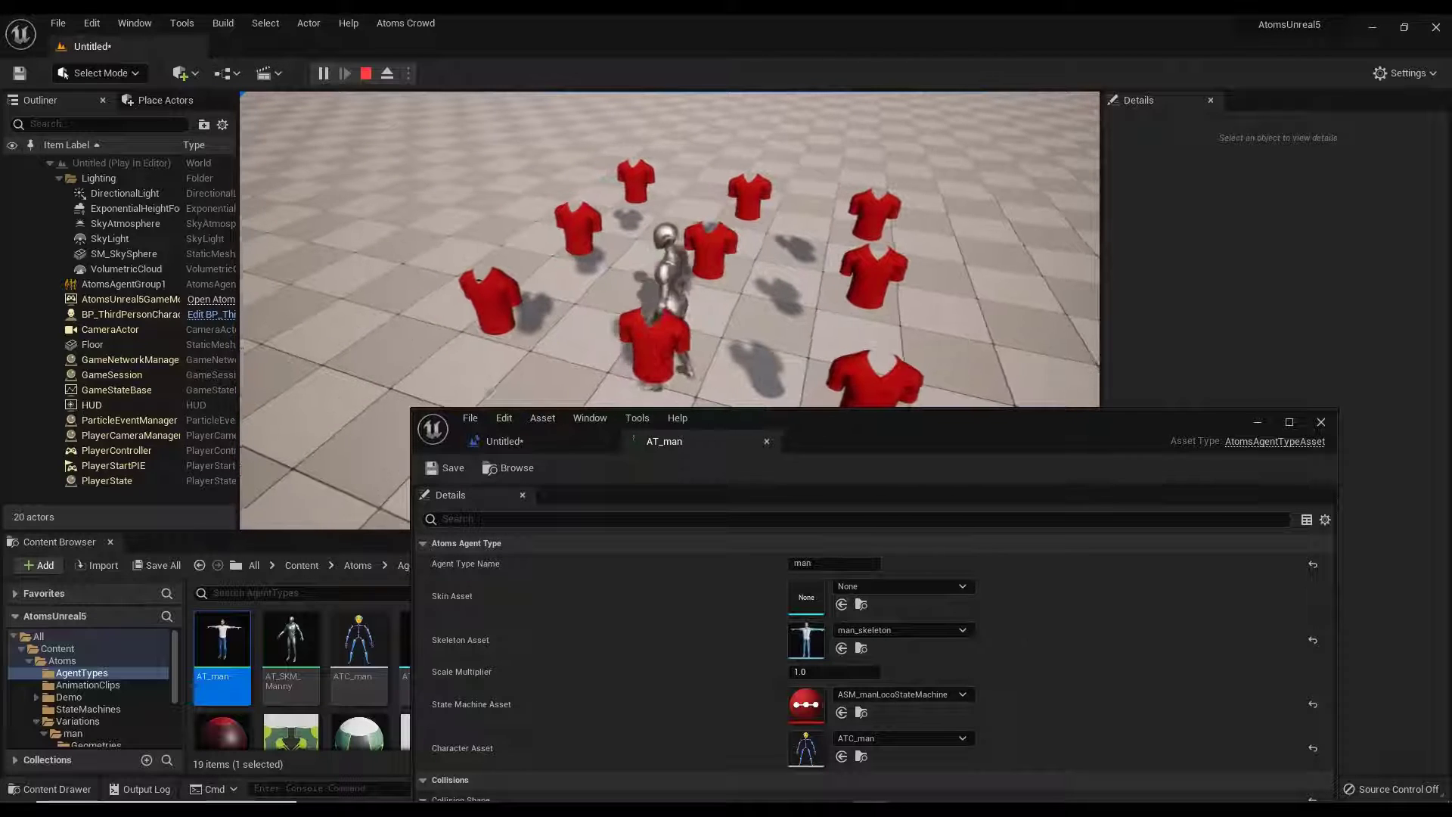
key(s)
key(d)
key(w)
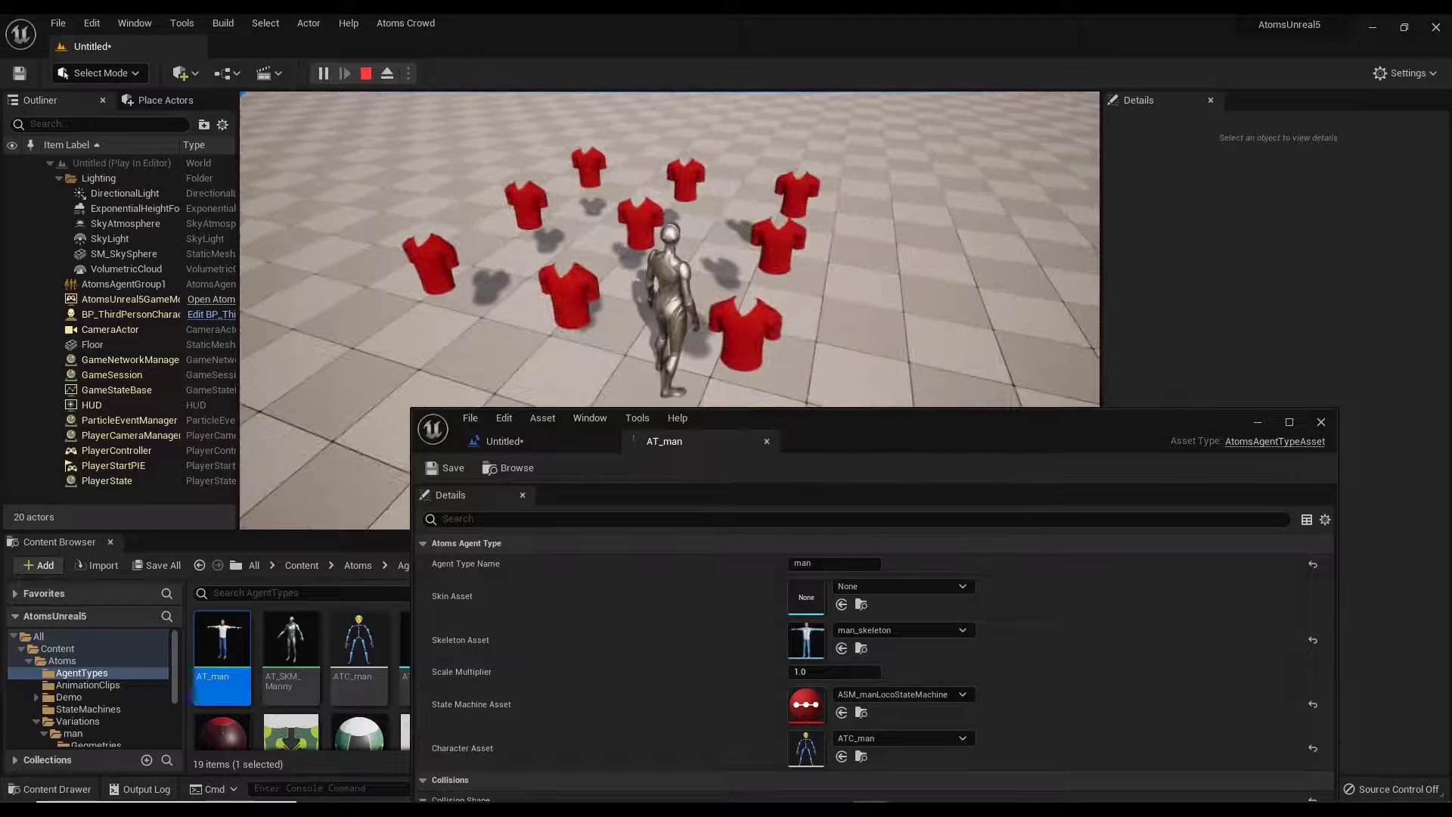
Stop the simulation and bring the Level Blueprint's event graph back up.
key(Escape)
drag(800, 433, 918, 276)
click(650, 298)
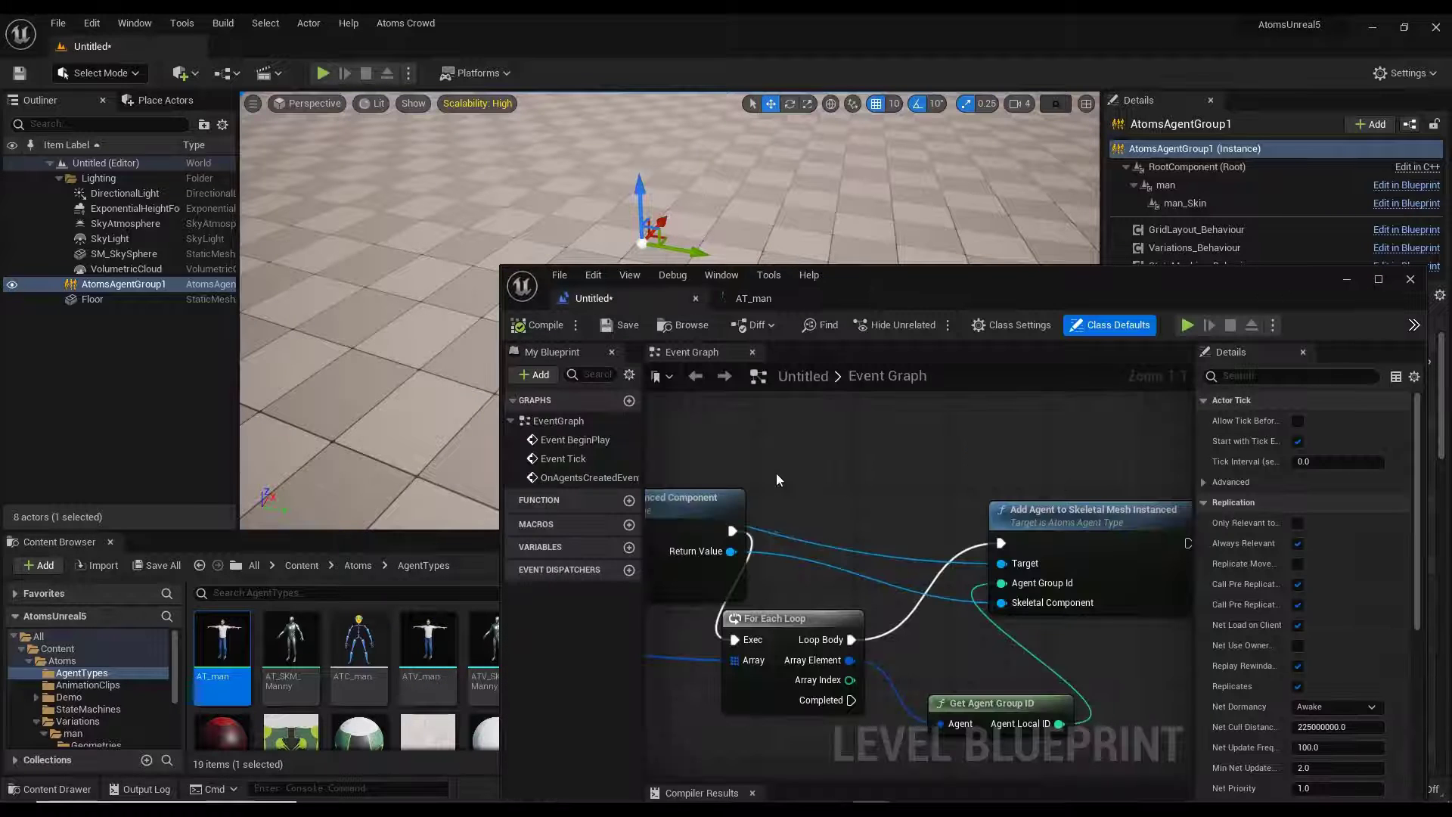
Add an Add Skeletal Attachment Instanced Component node targeting the Return Value of Get Component by Class.
right_drag(756, 487, 994, 457)
right_drag(748, 651, 953, 687)
right_drag(769, 614, 722, 628)
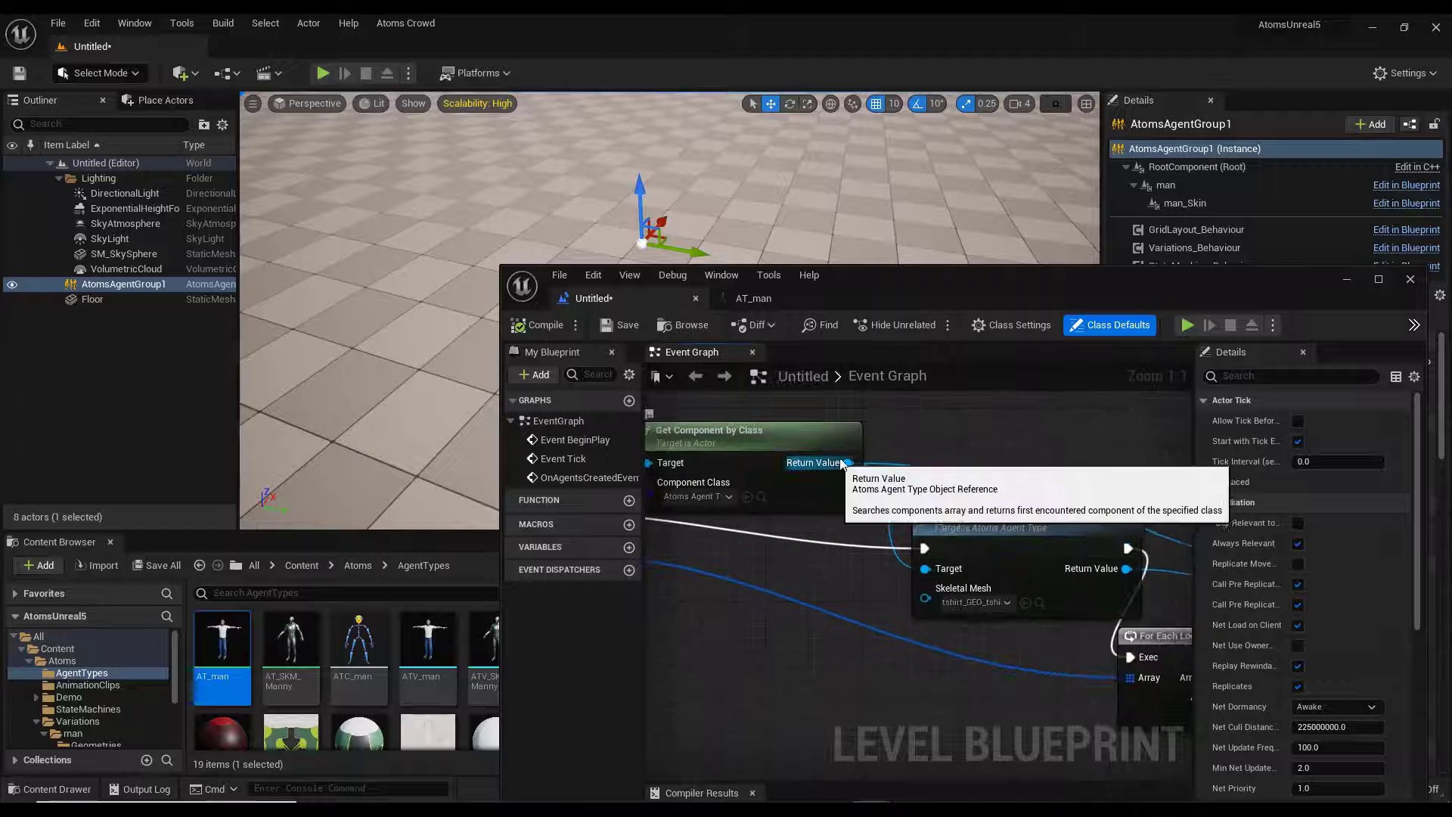
drag(848, 462, 1000, 434)
text(ad)
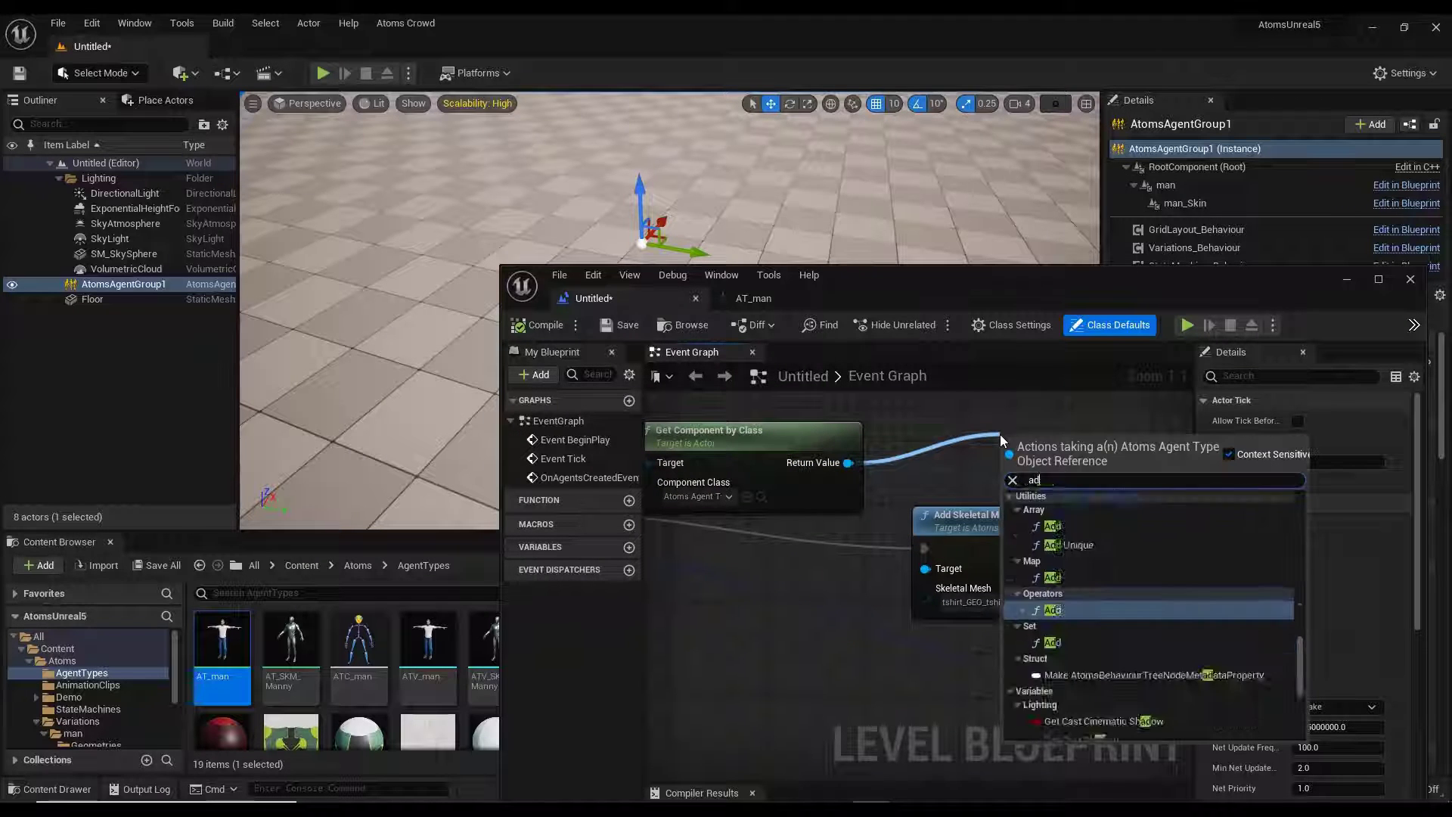
text(d skele)
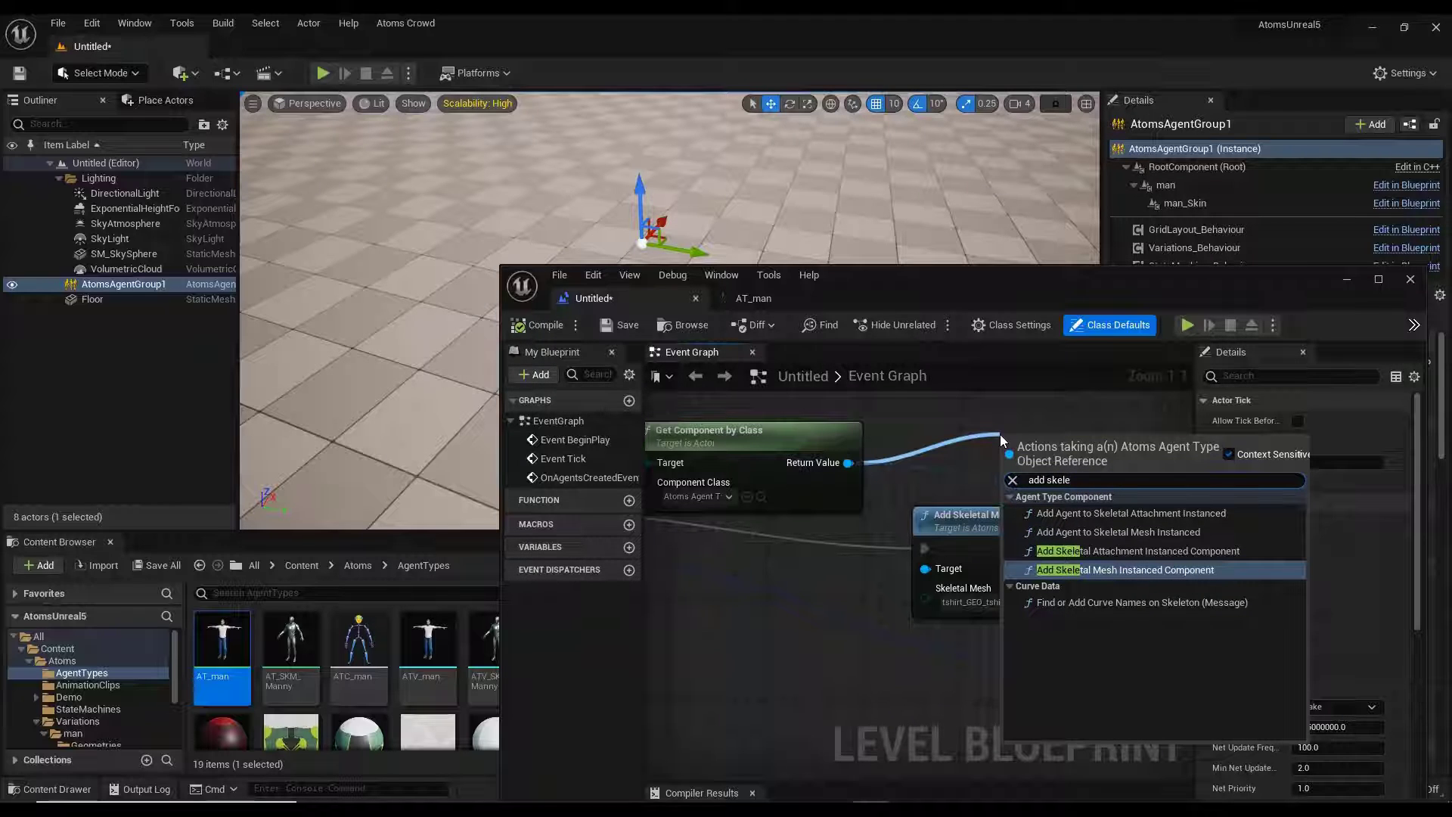
key(Up)
key(Return)
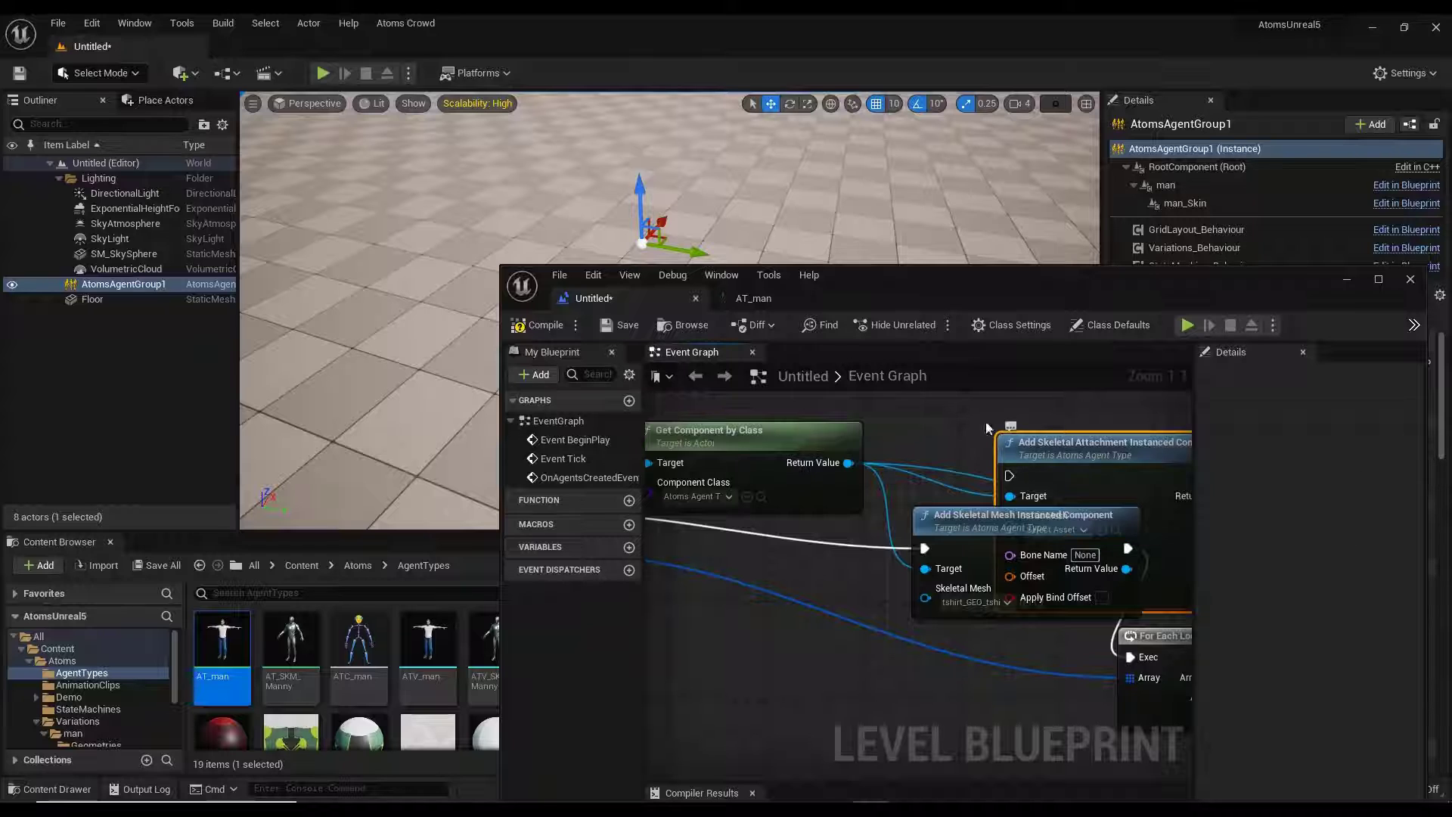
Move the attachment component node above the others and wire its execution between Add Skeletal Mesh Instanced Component and For Each Loop.
right_drag(985, 424, 646, 454)
drag(868, 470, 1062, 373)
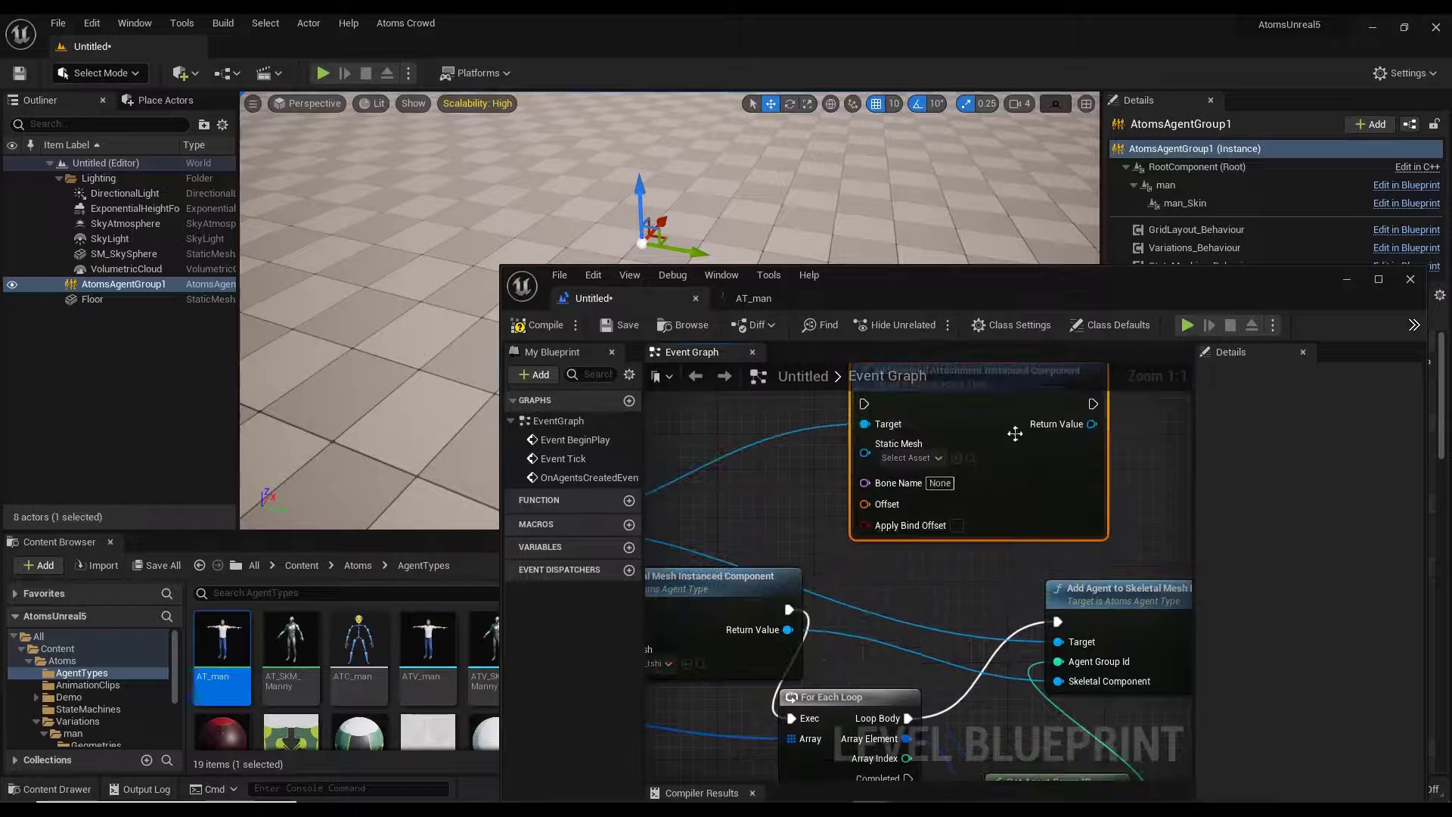
ctrl+drag(793, 718, 865, 404)
drag(1092, 404, 793, 718)
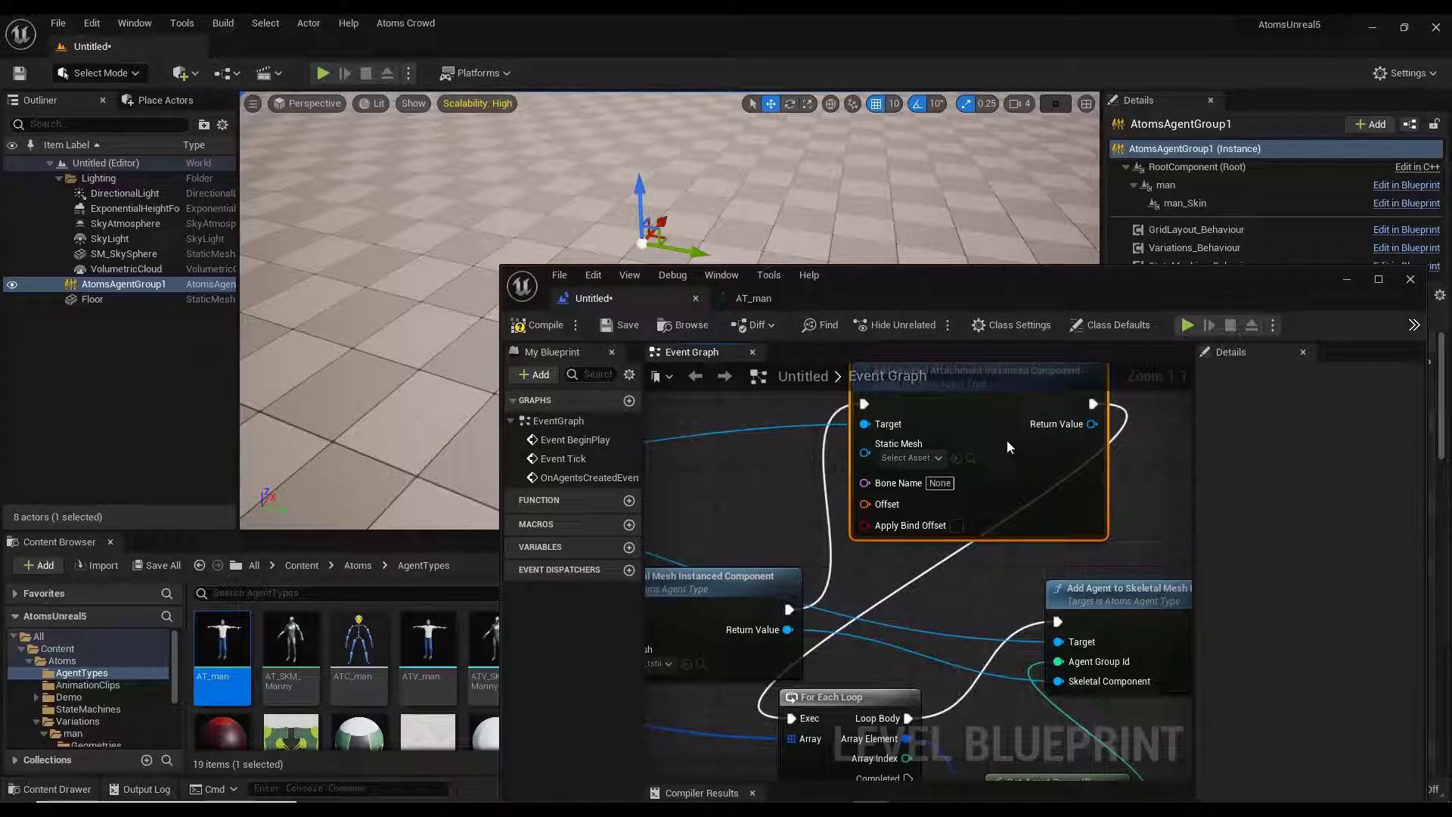
Set the attachment component node's Static Mesh to SM_Cube and its Bone Name to LeftHand.
click(936, 458)
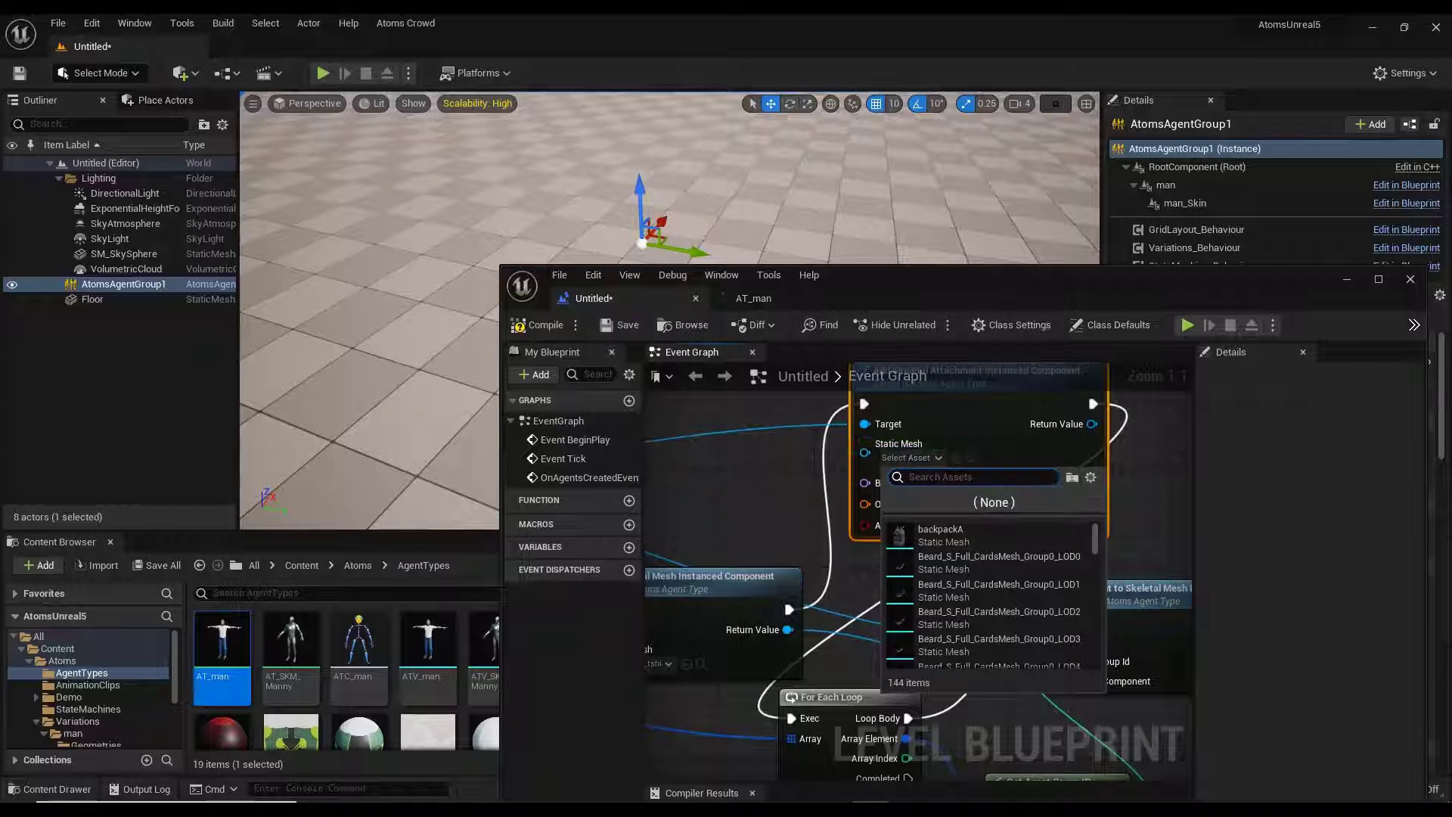
click(941, 558)
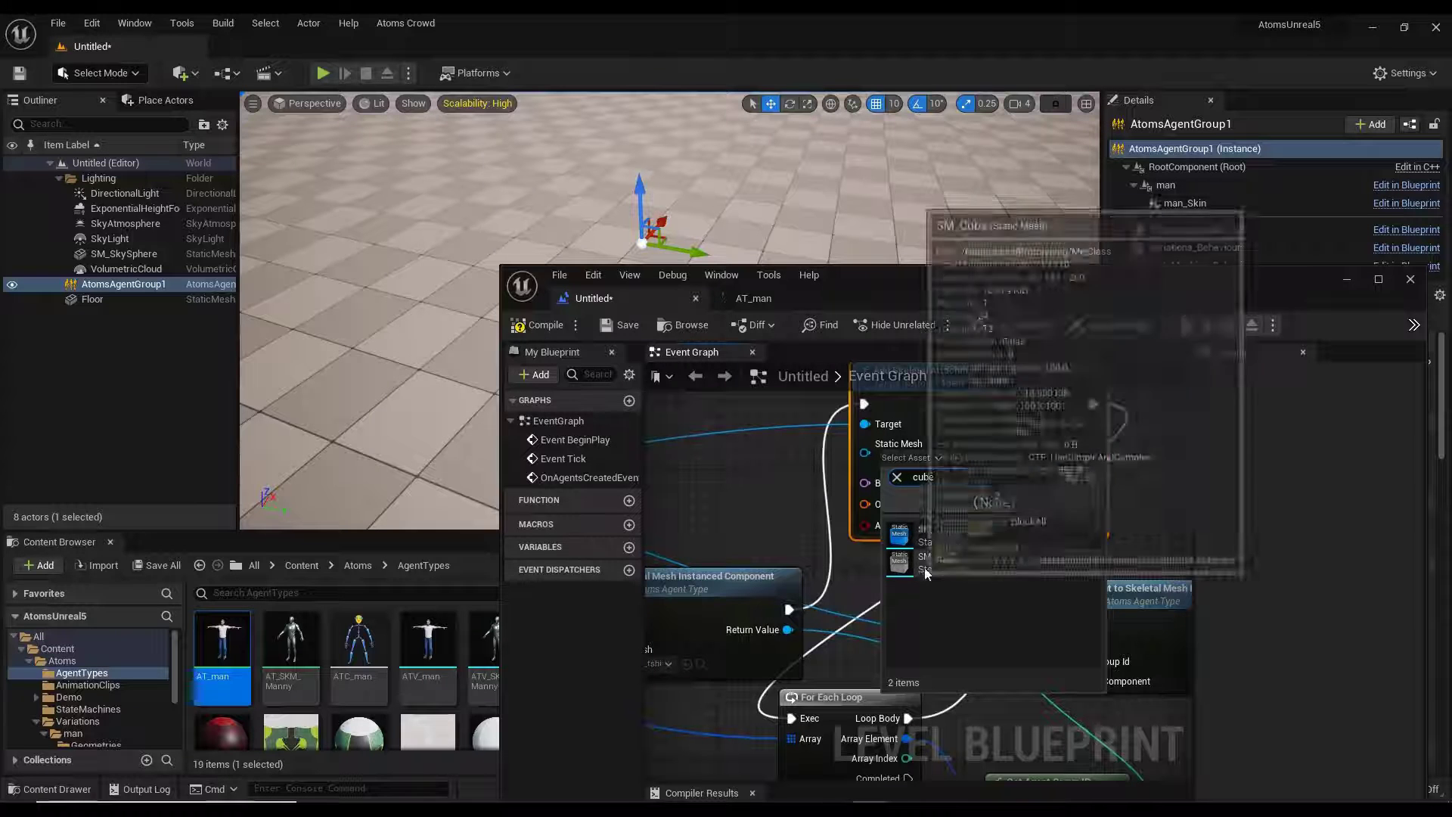
click(940, 483)
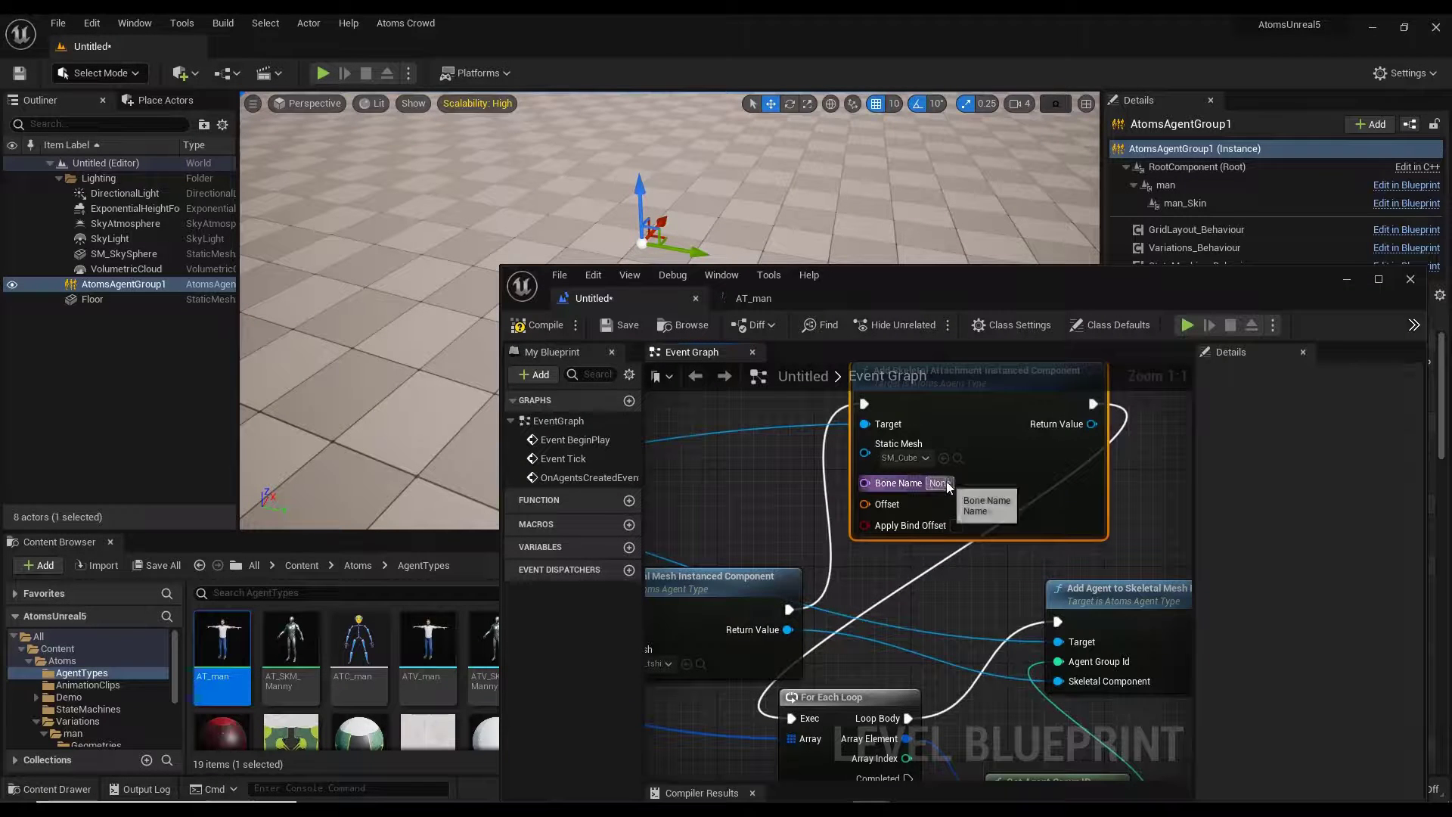
text(LeftHand)
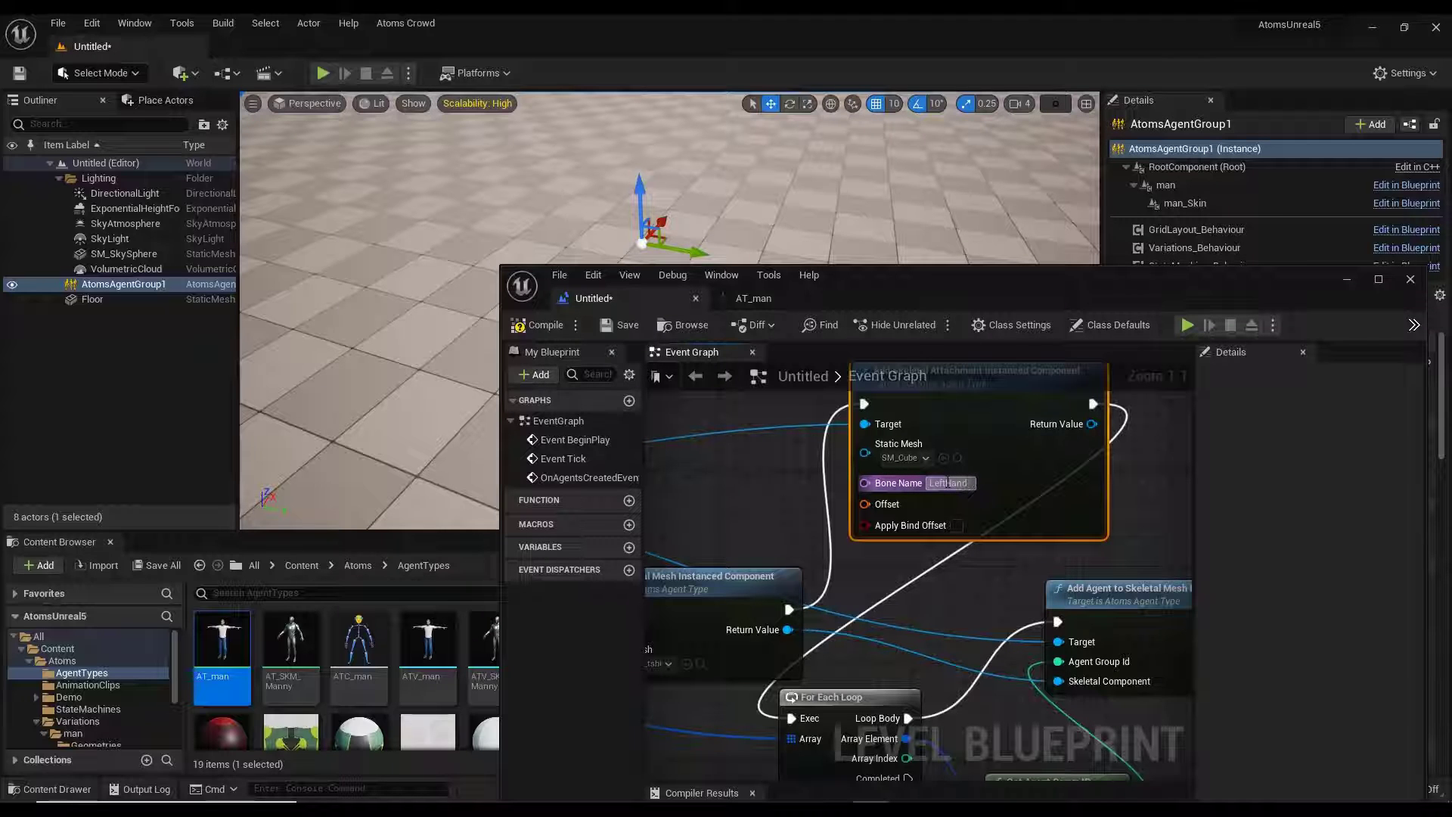
key(Return)
drag(864, 525, 792, 528)
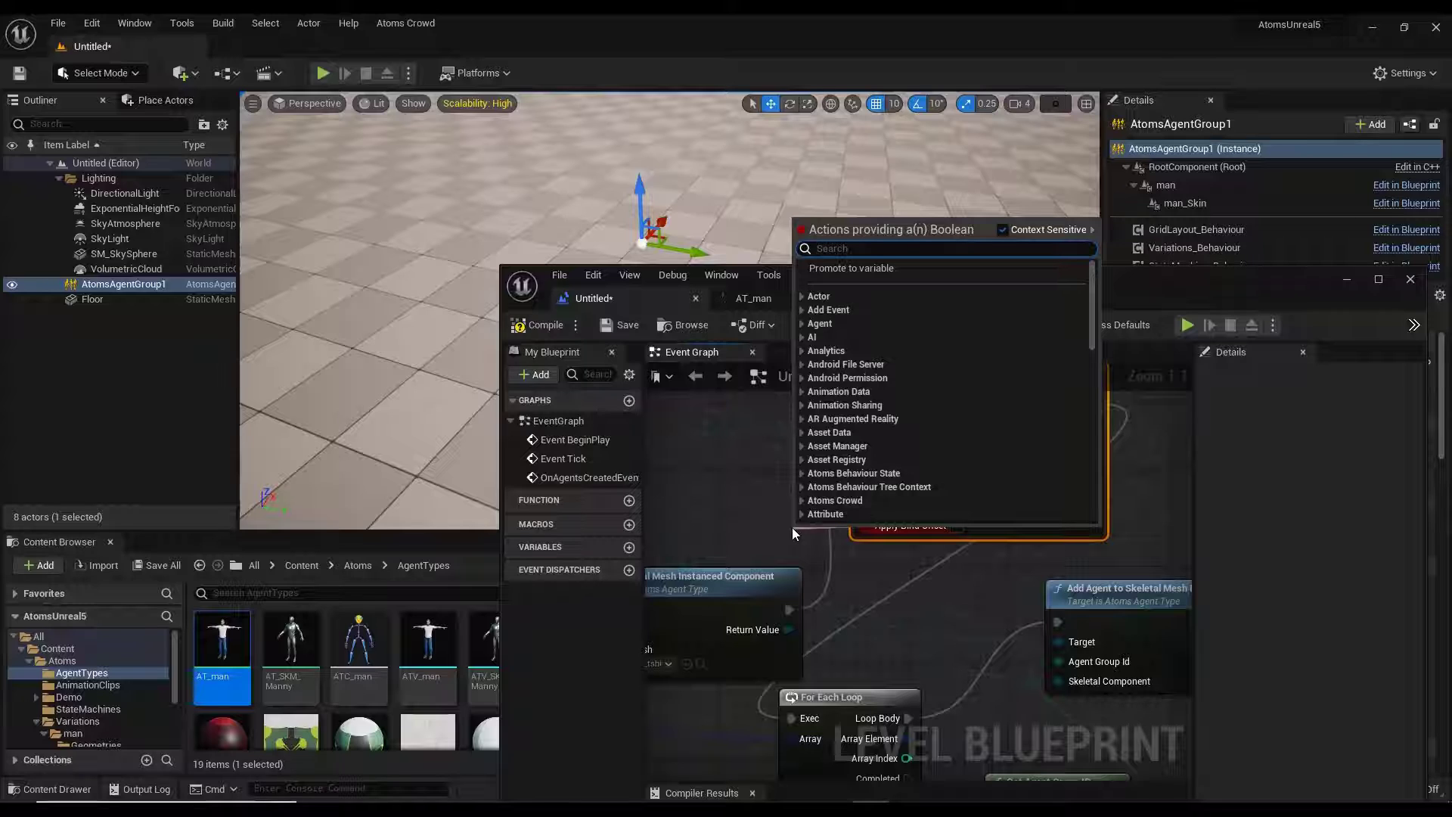
text(make)
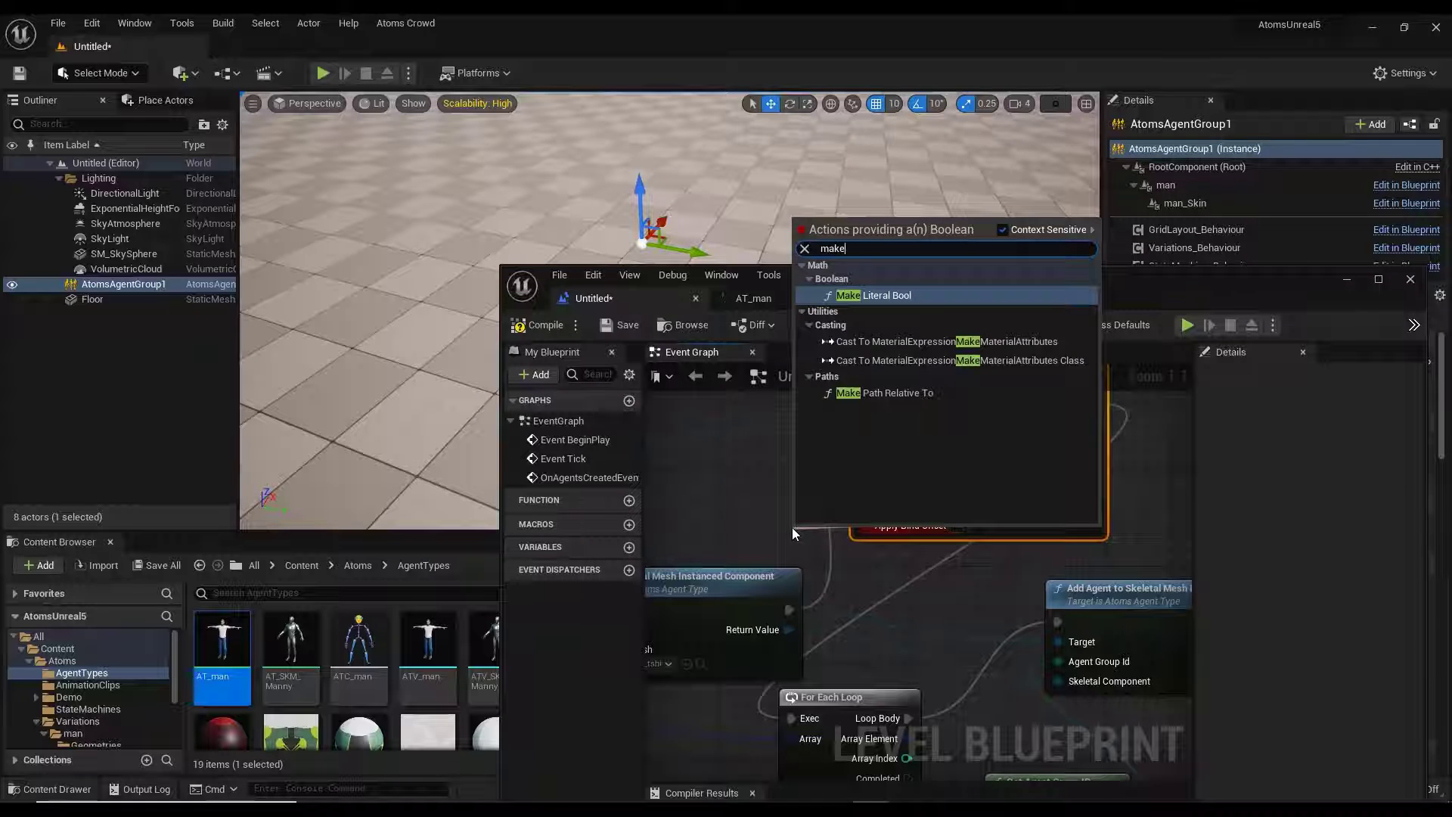
key(Return)
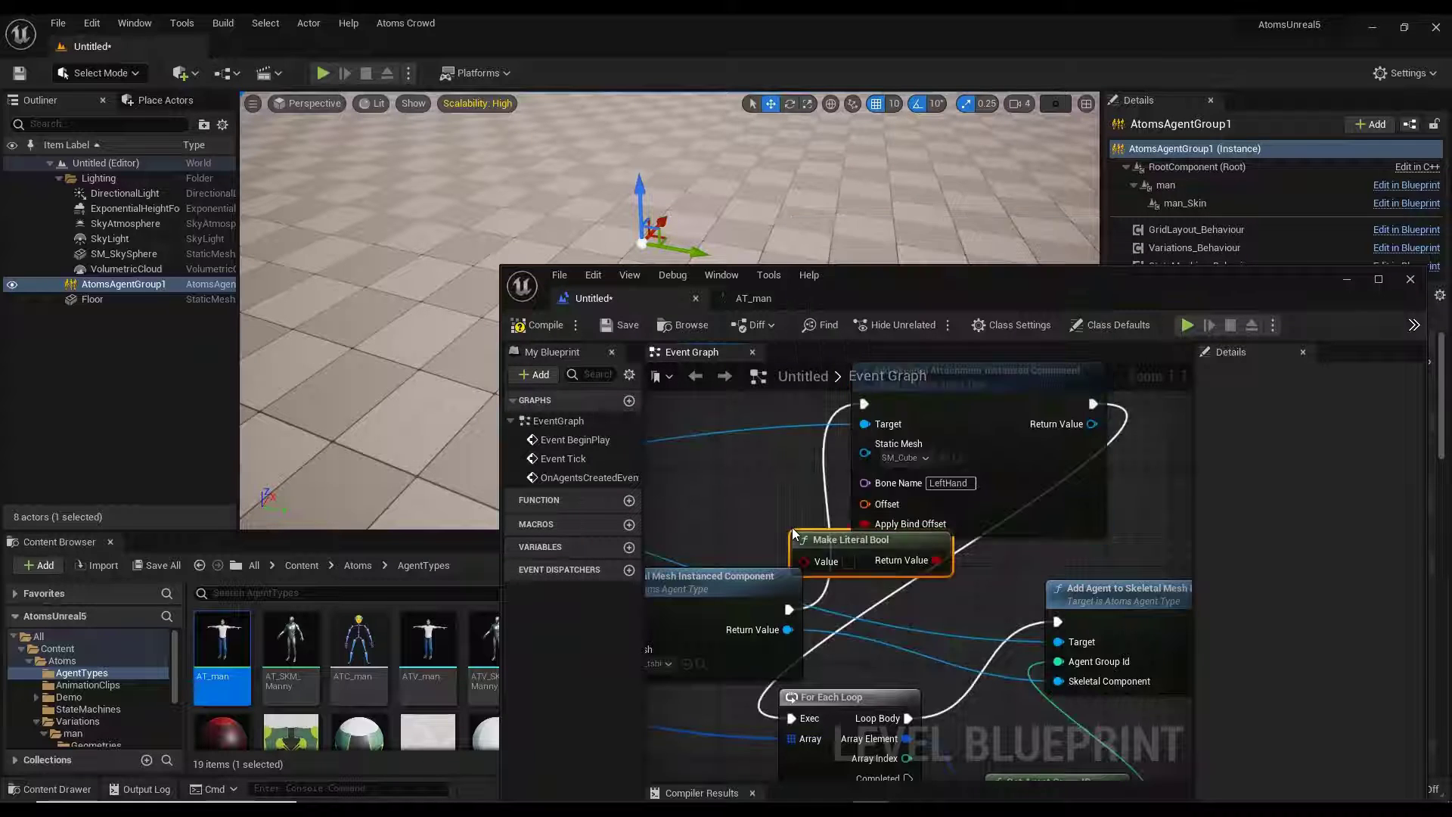
drag(820, 538, 765, 501)
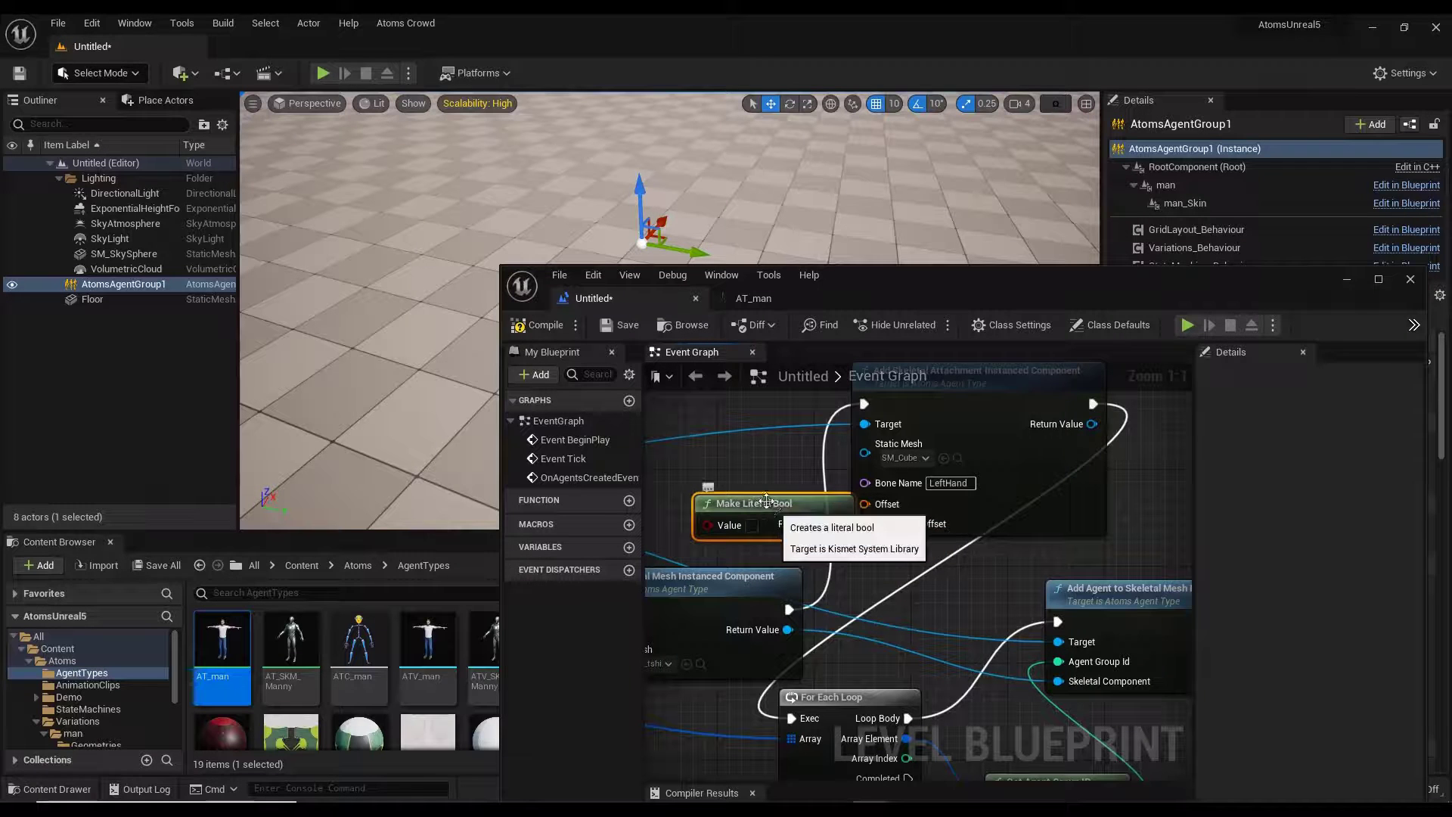
key(Delete)
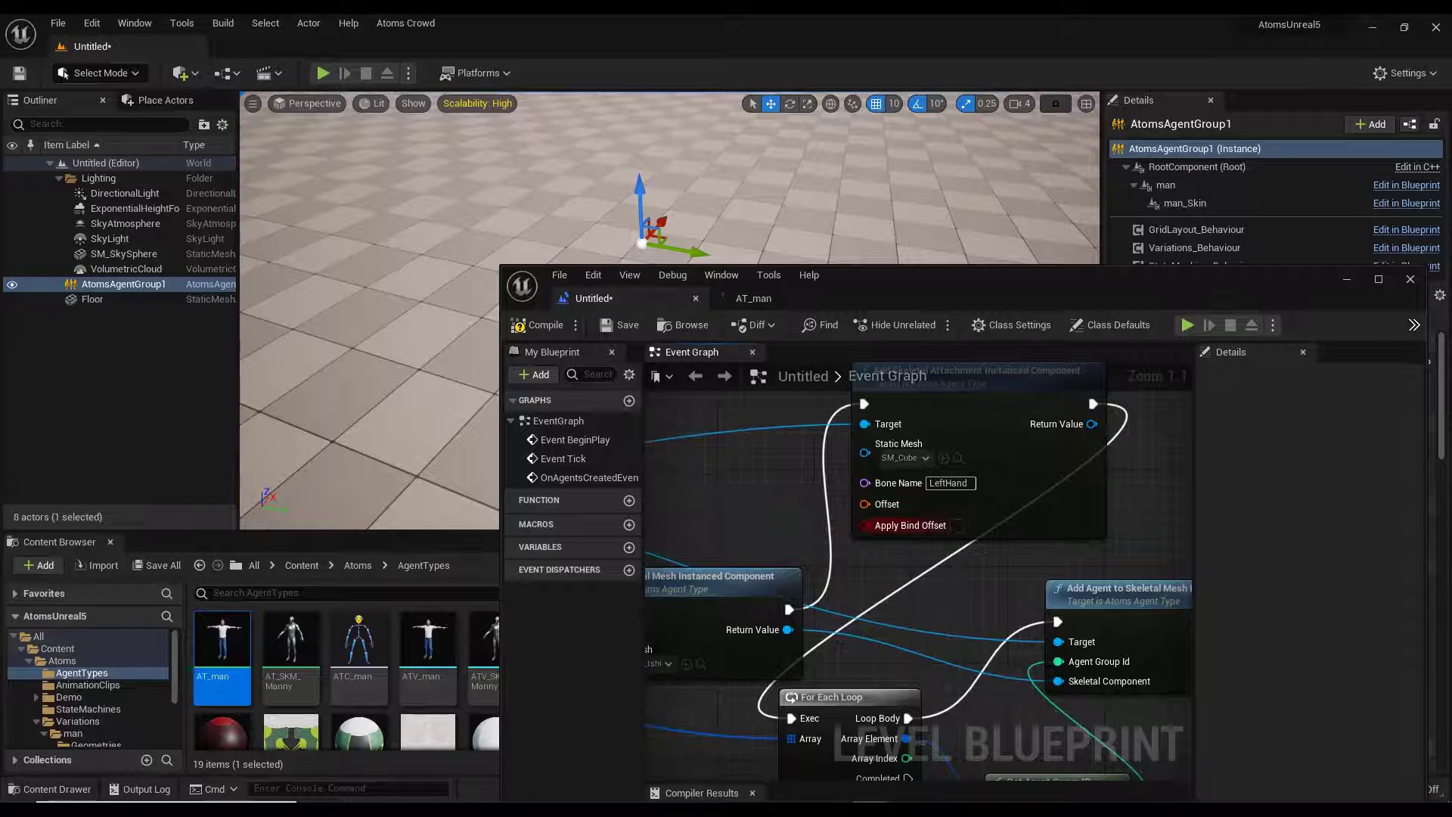
right_click(688, 502)
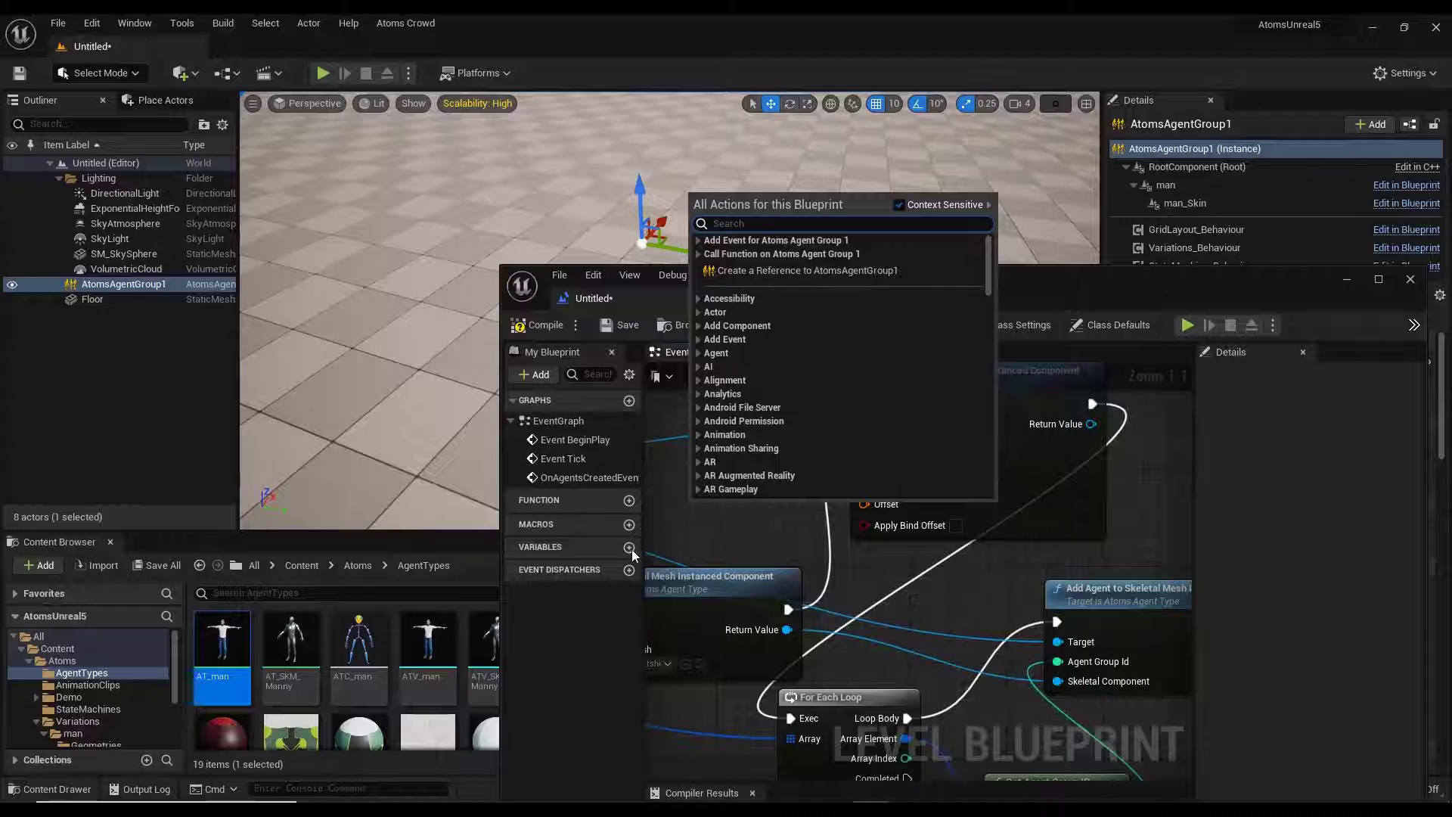
Enable Apply Bind Offset on the attachment component node and feed its Offset from a Make Transform node placed beside it.
click(956, 525)
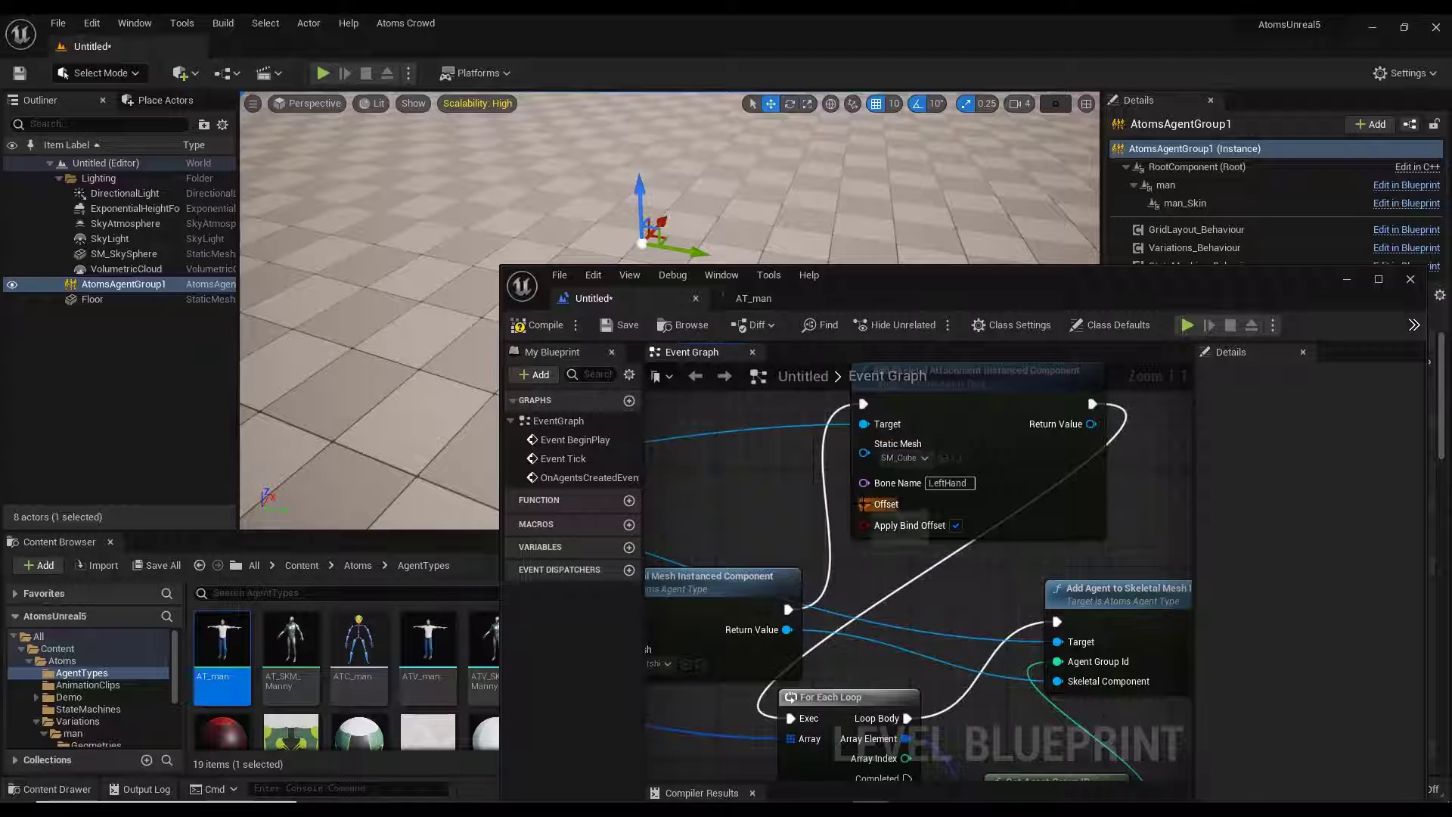
drag(863, 504, 763, 505)
text(make tr)
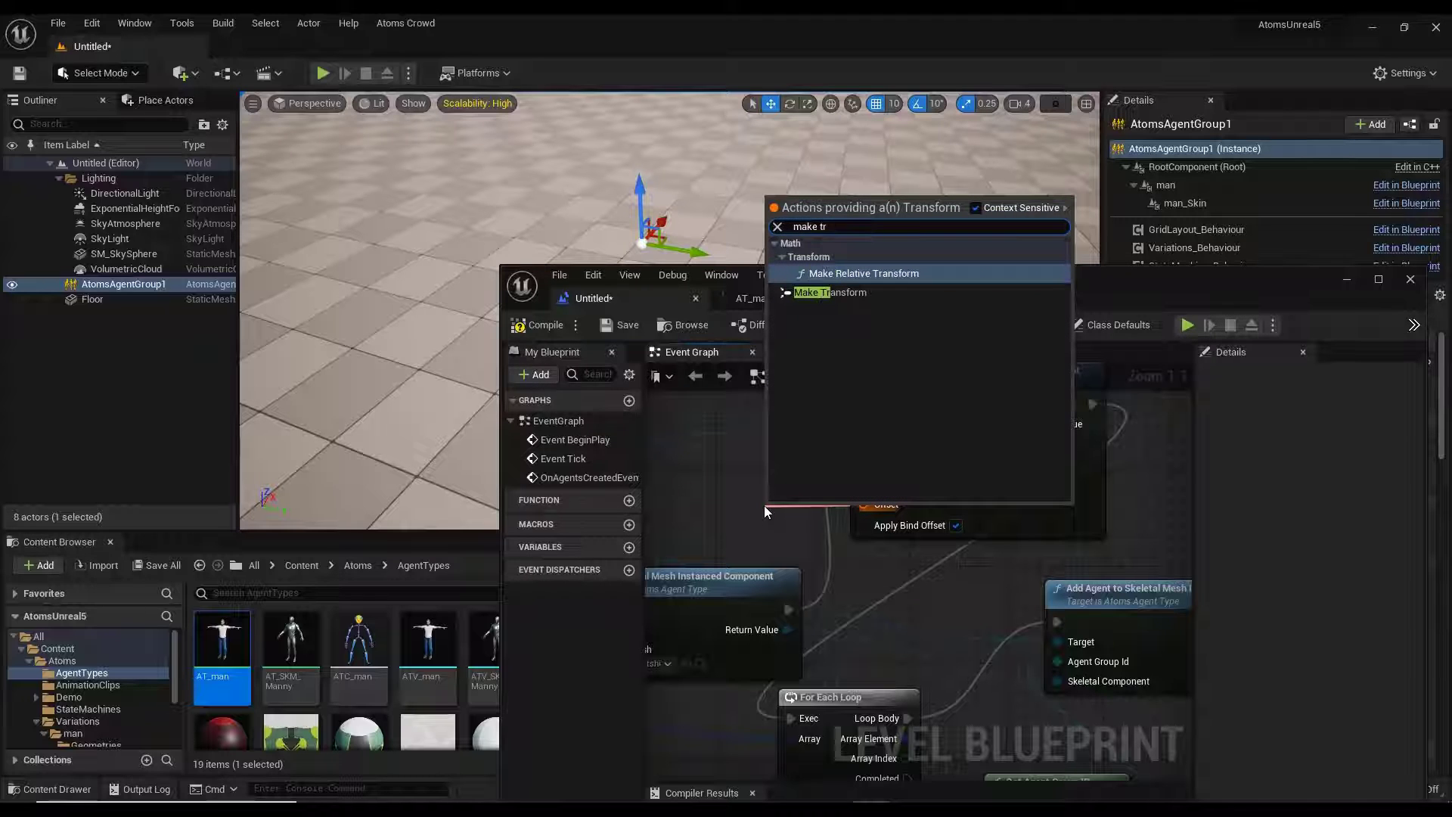
key(Down)
key(Return)
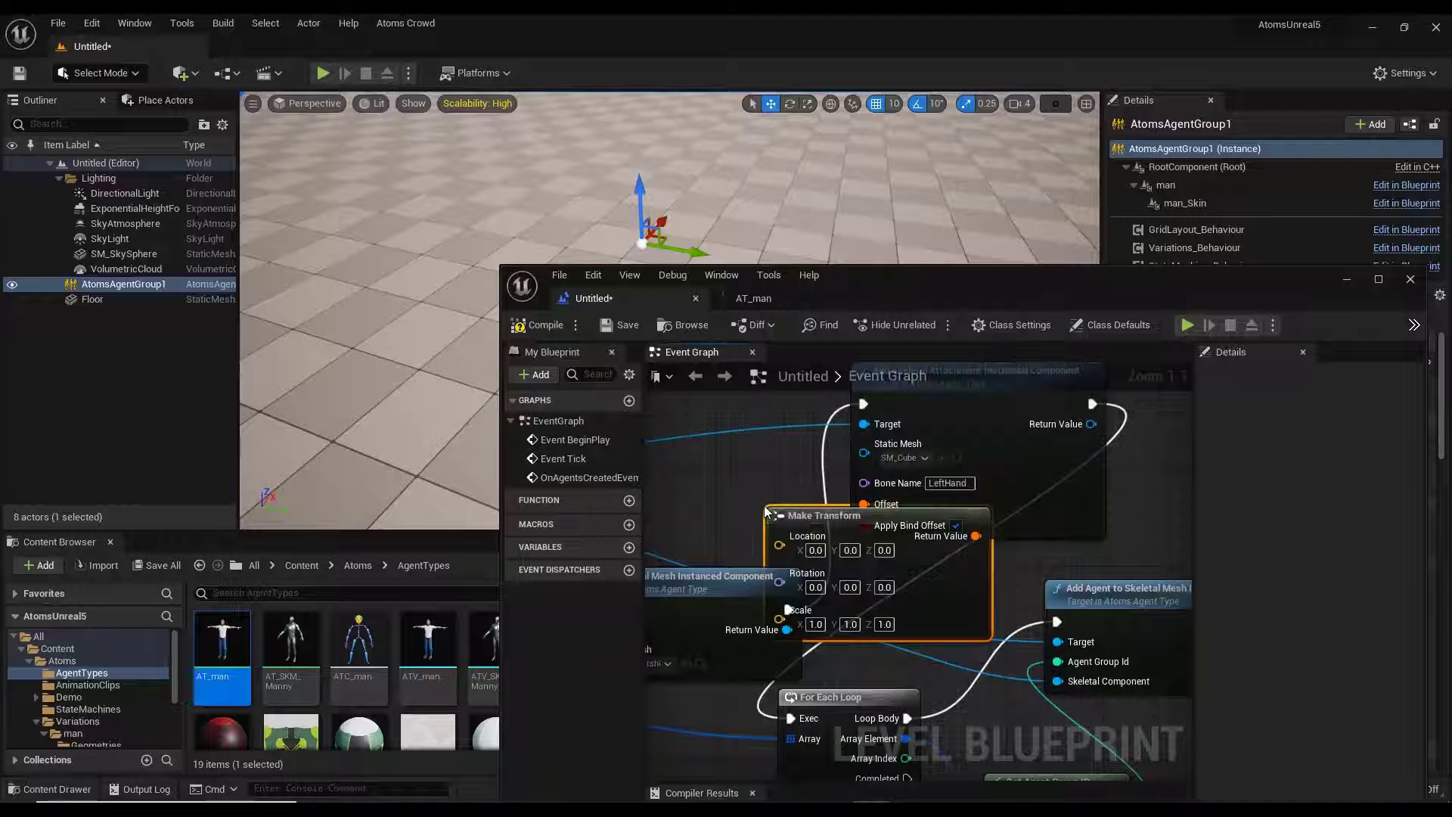
drag(823, 514, 673, 418)
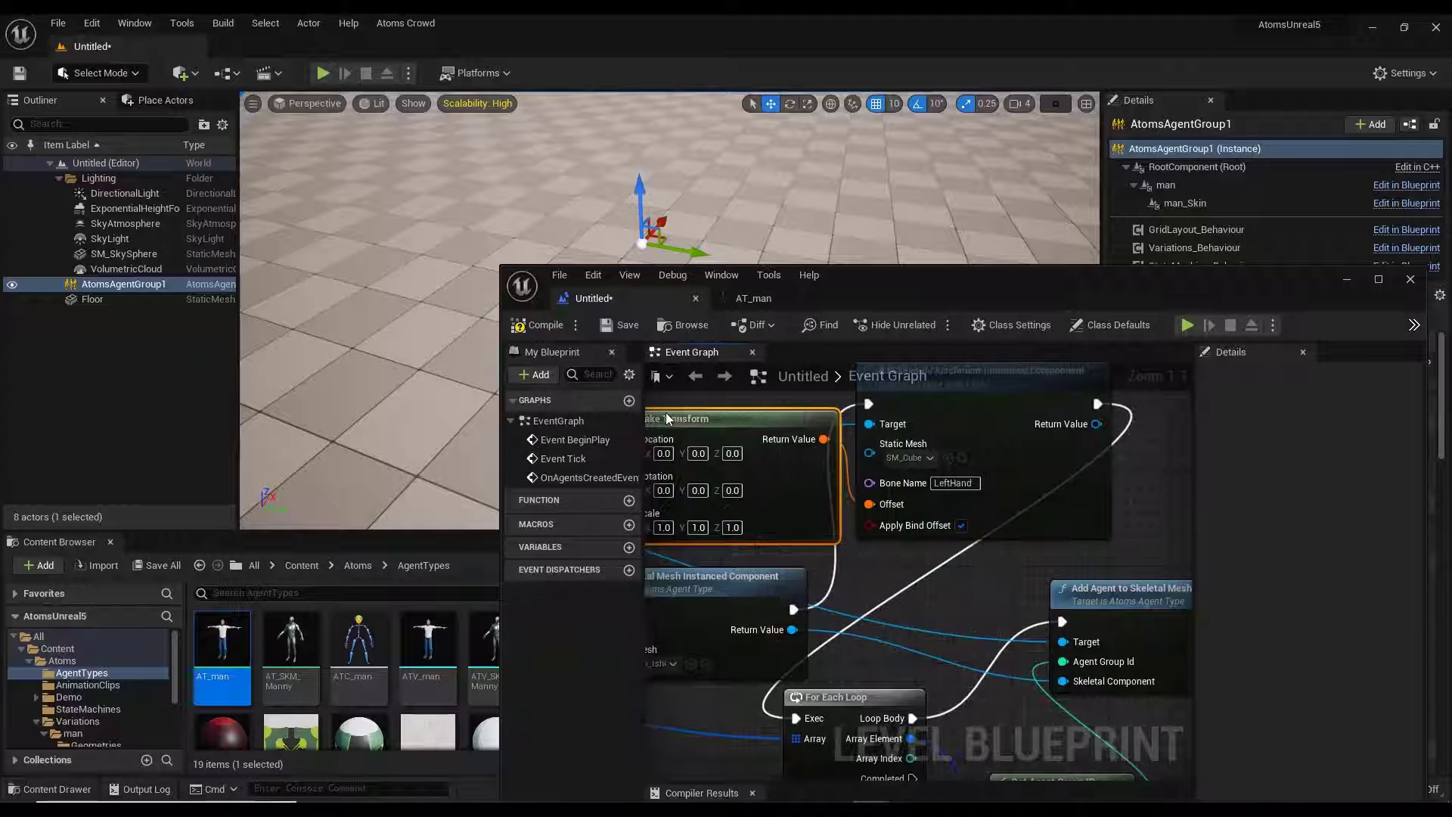
Set the Make Transform node's scale to 0.1 on X, Y and Z.
right_drag(769, 393, 1003, 451)
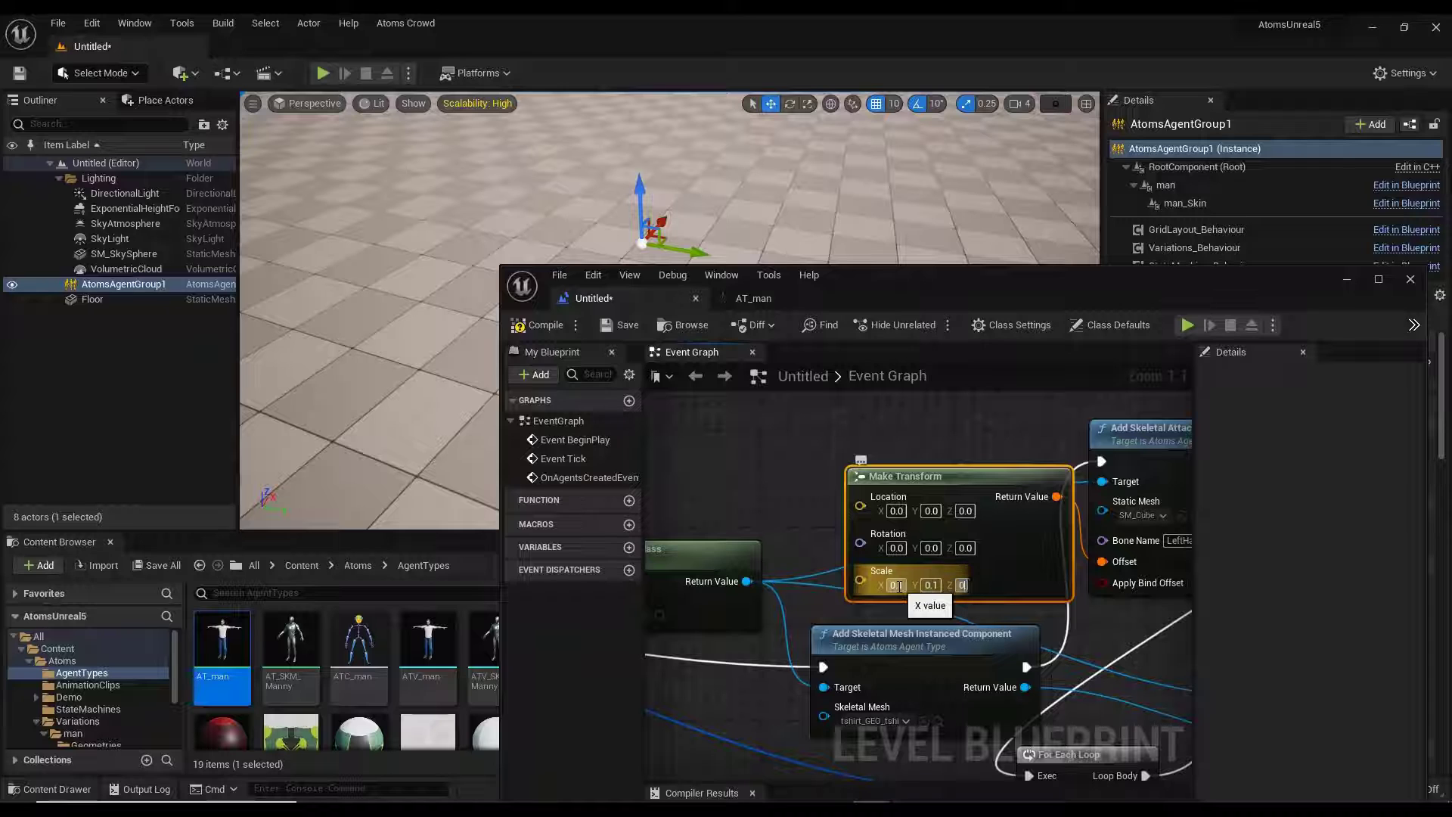
right_drag(988, 420, 584, 267)
right_drag(1027, 380, 1222, 475)
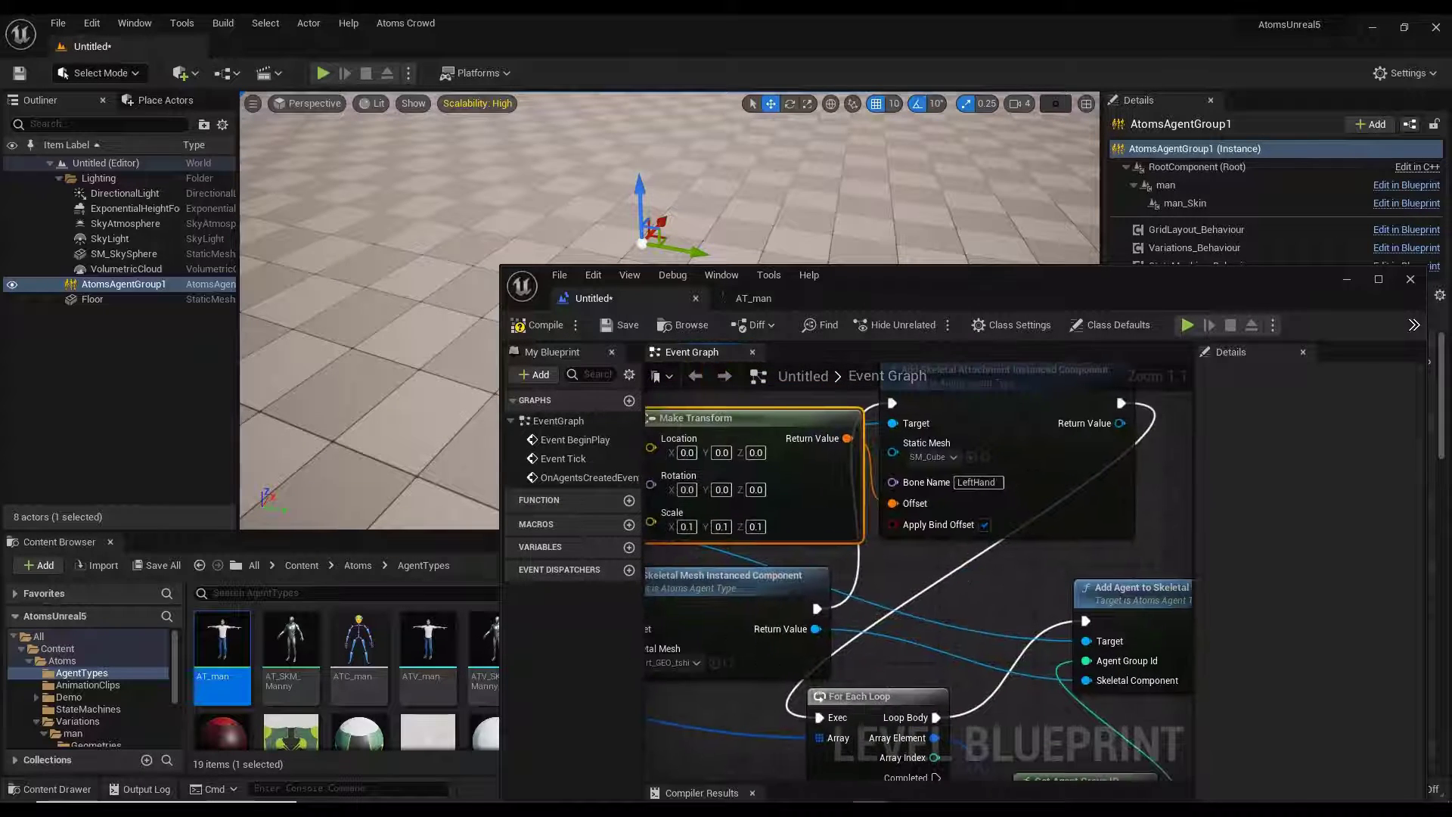
Add an Add Agent to Skeletal Attachment Instanced node targeting the Return Value of Get Component by Class.
right_drag(944, 588, 1217, 618)
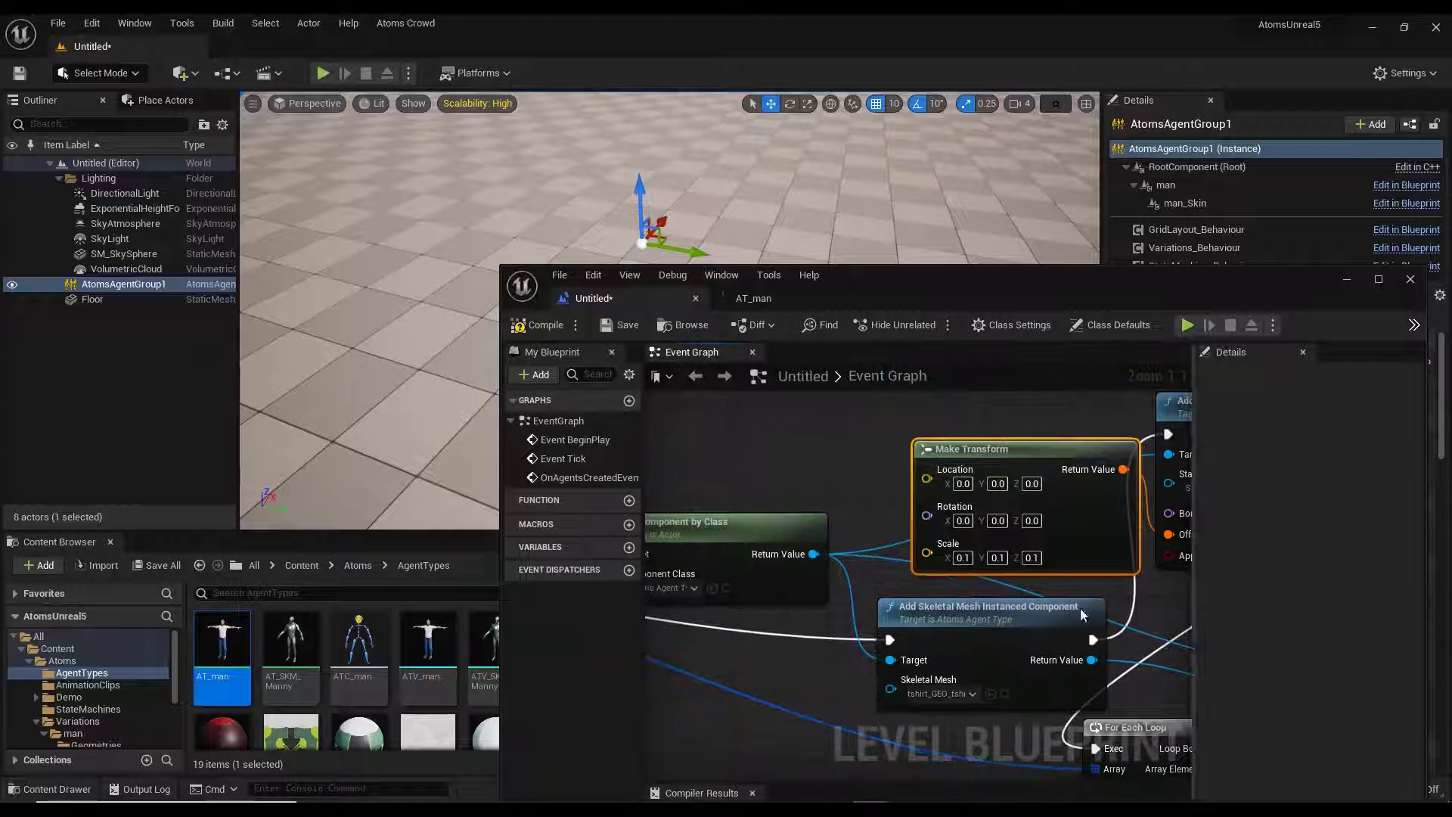
drag(811, 554, 796, 638)
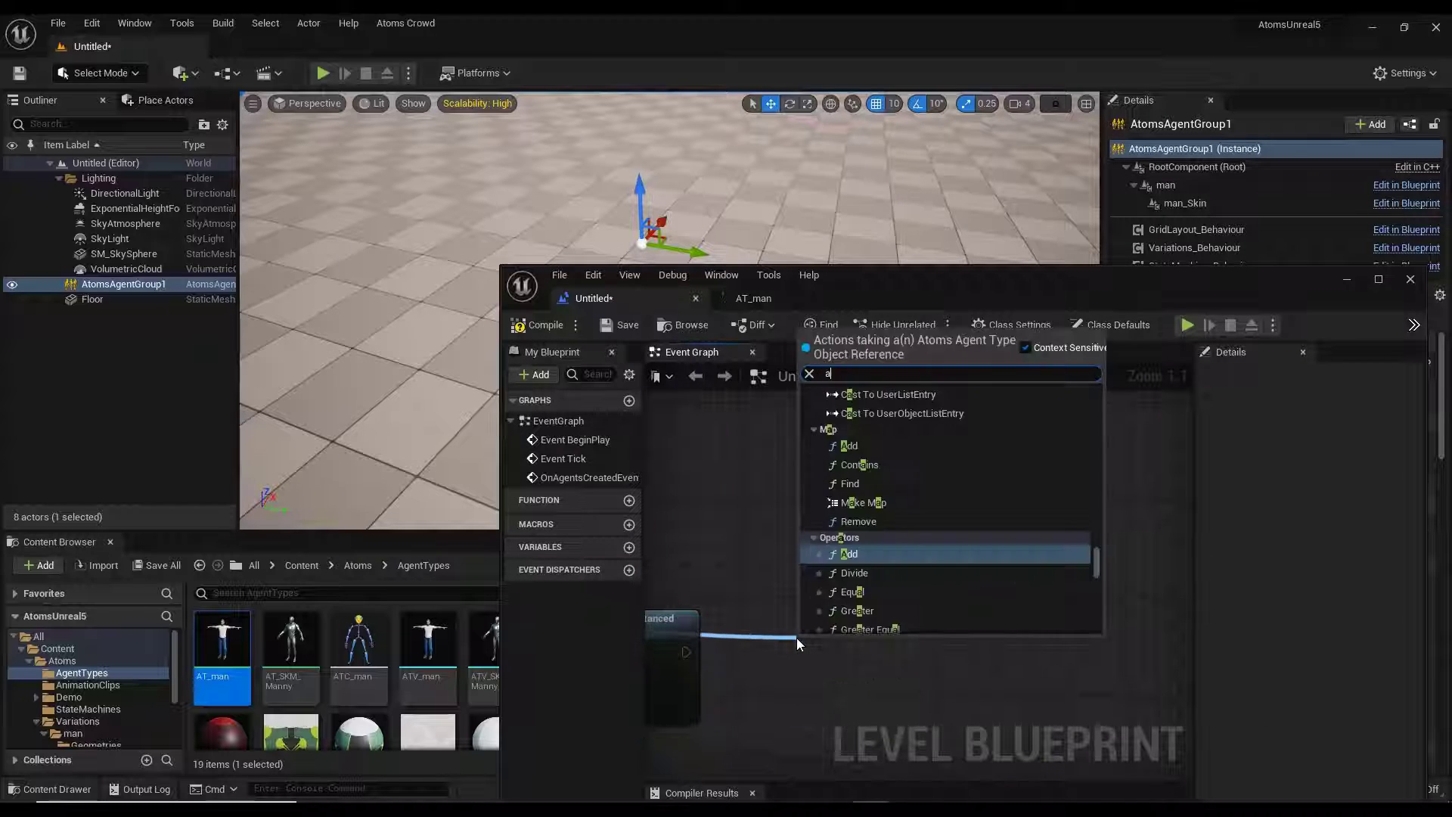
text(add agent)
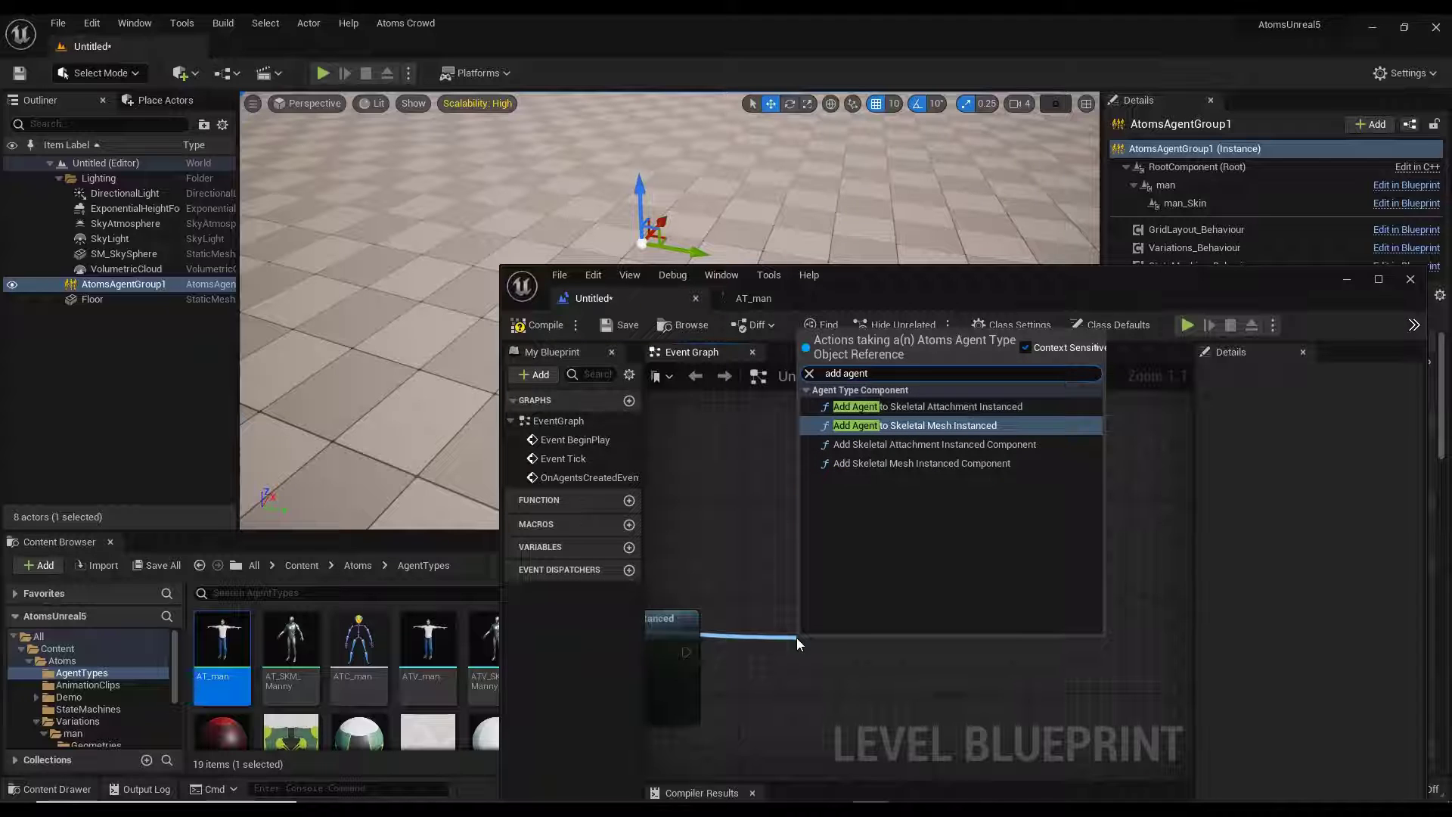
key(Up)
key(Return)
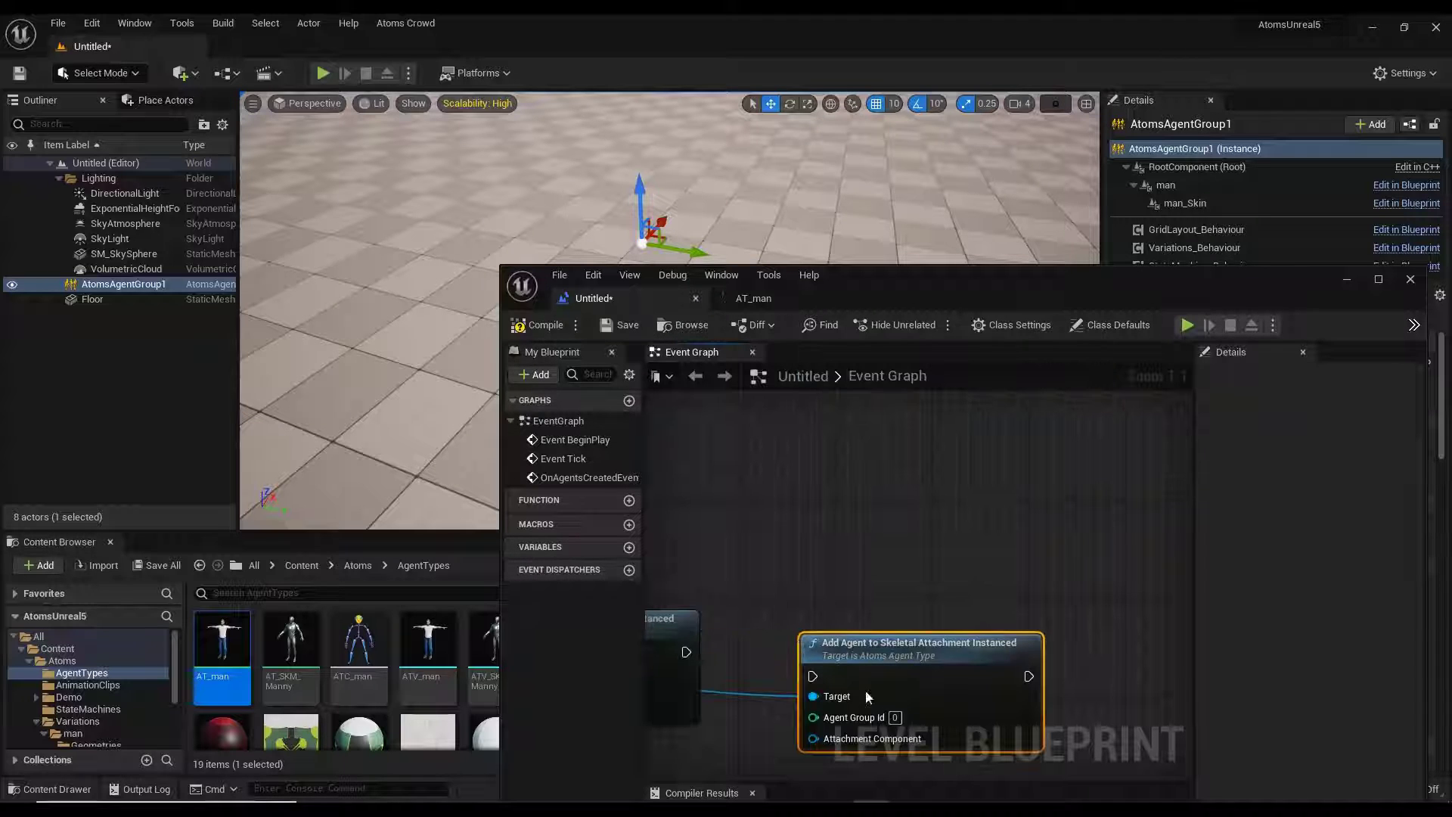
Run the attachment node after Add Agent to Skeletal Mesh Instanced and feed its Agent Group Id from Get Agent Group ID.
right_drag(744, 670, 934, 551)
drag(877, 534, 1004, 563)
right_drag(858, 674, 1004, 615)
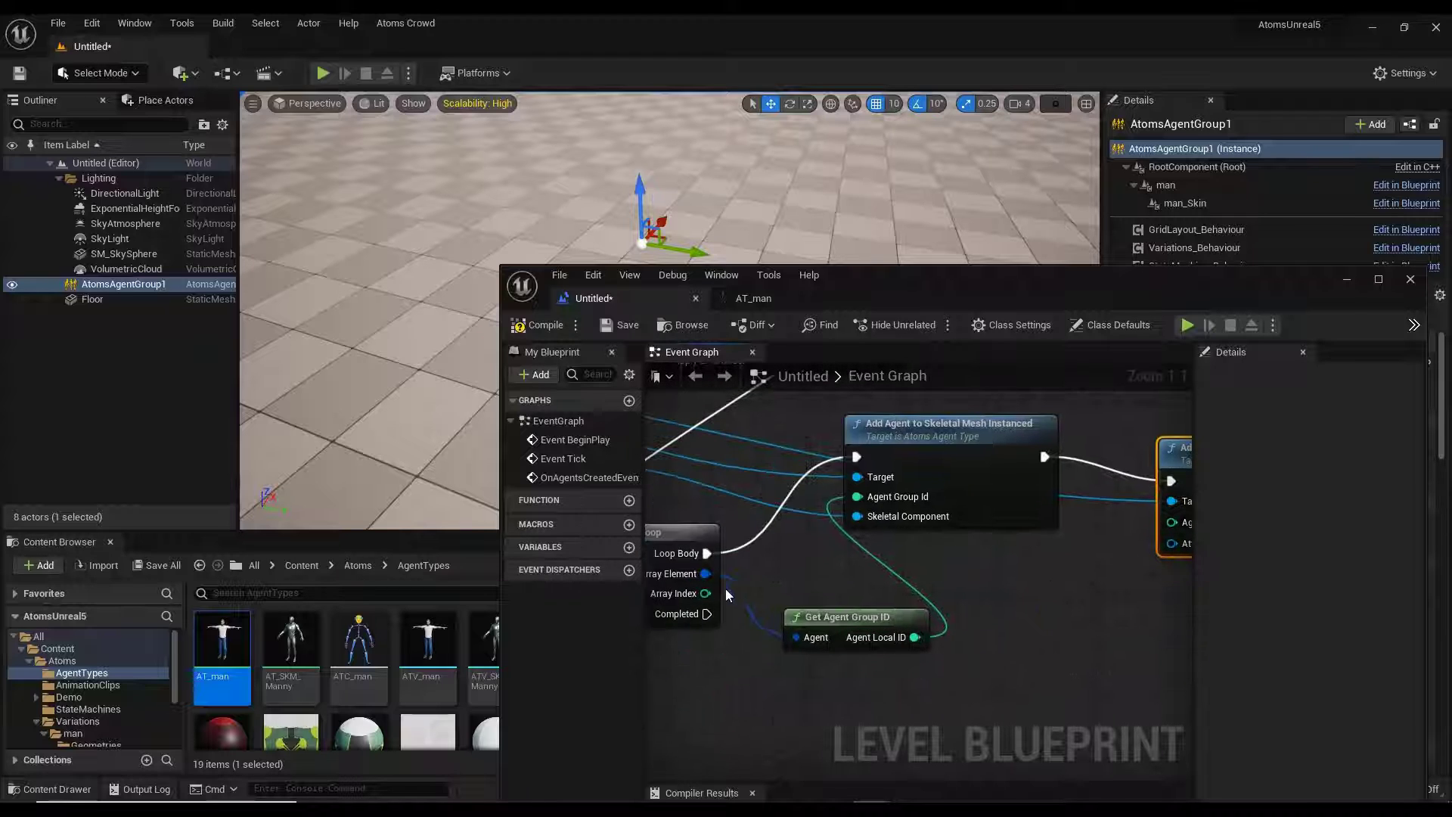
drag(915, 637, 1174, 522)
right_drag(1125, 621, 1017, 757)
Connect the attachment component node's Return Value to the Attachment Component input and compile the blueprint.
scroll(922, 541, down, 1)
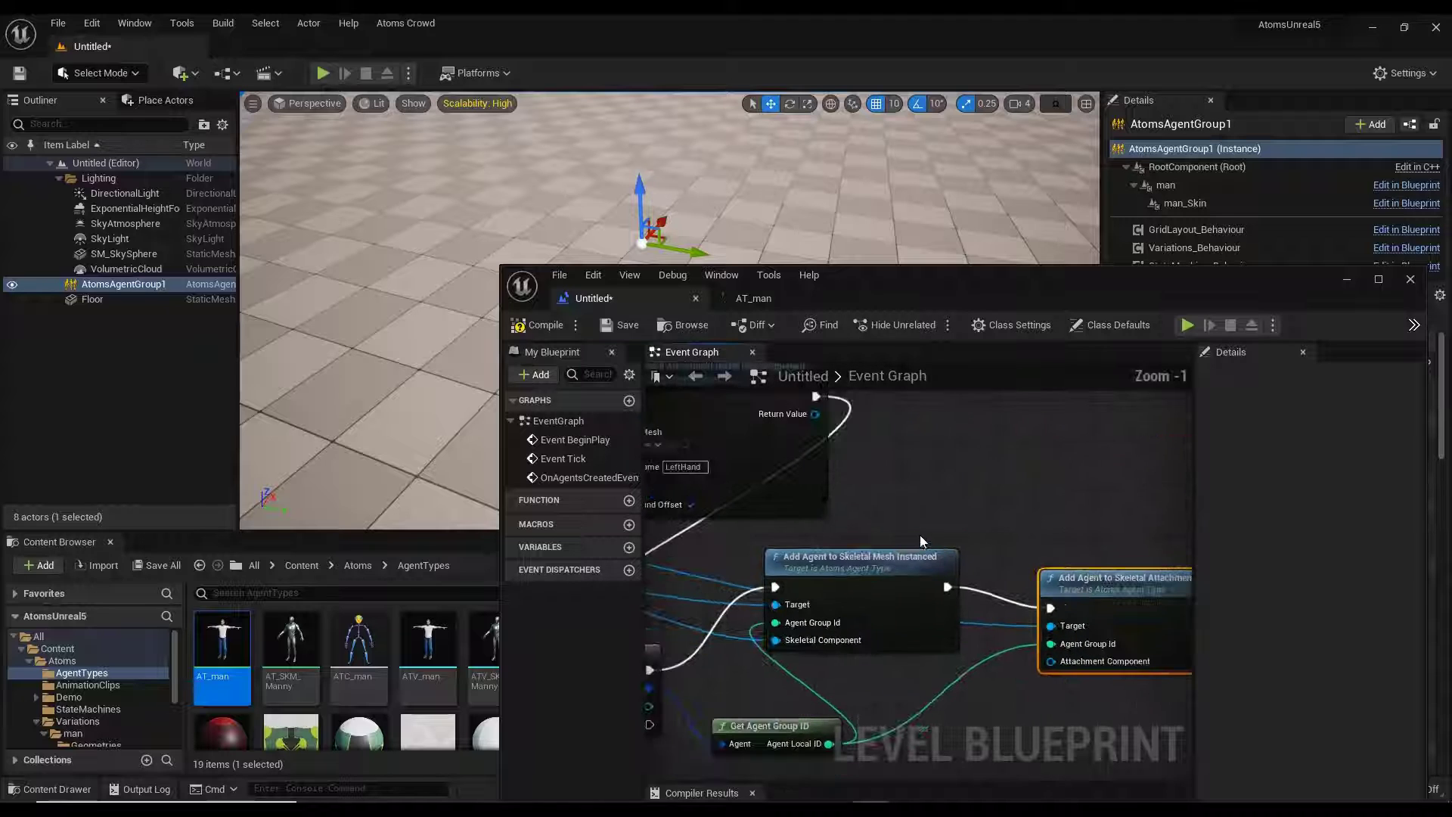
drag(814, 414, 1054, 664)
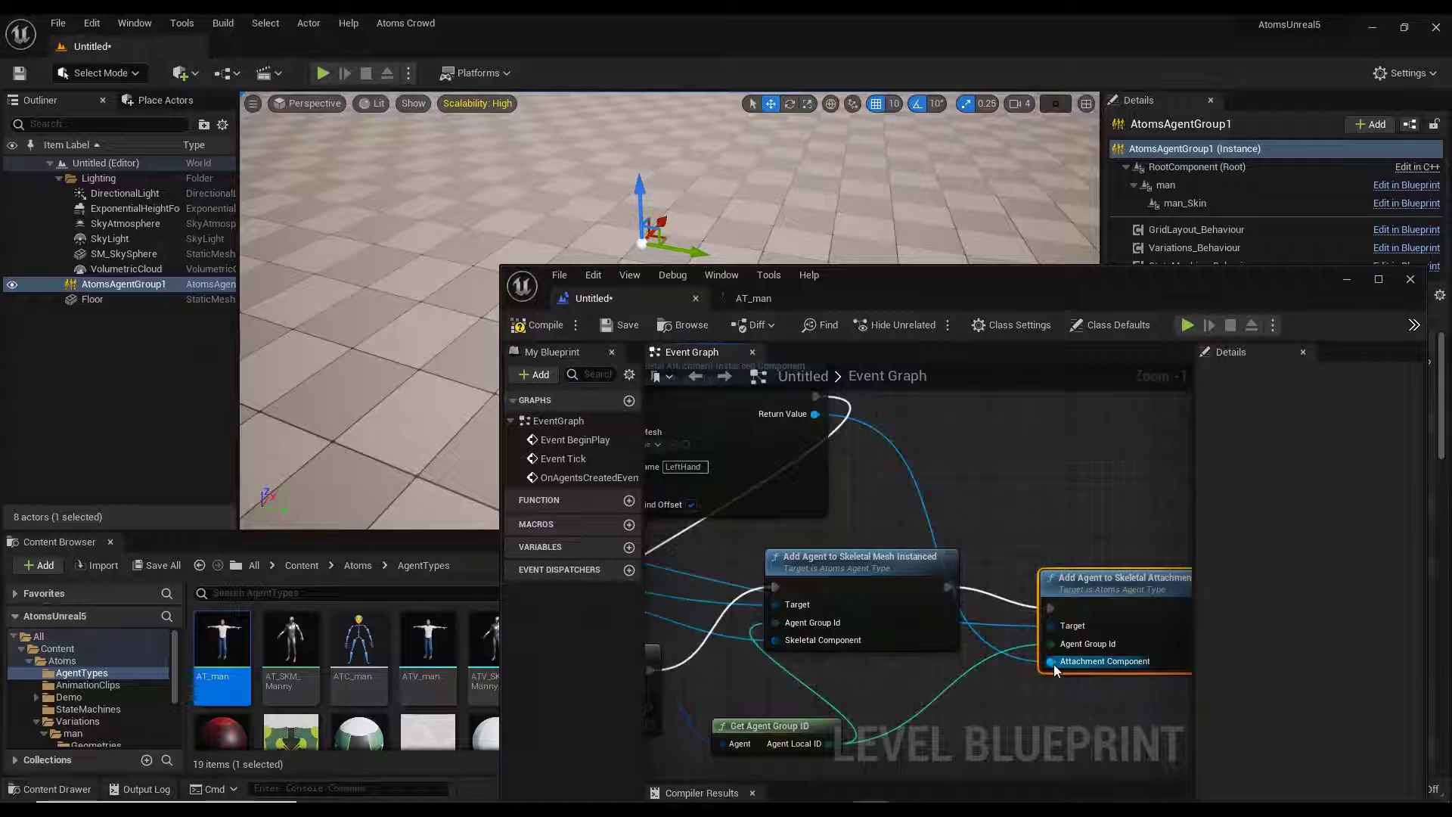
click(563, 327)
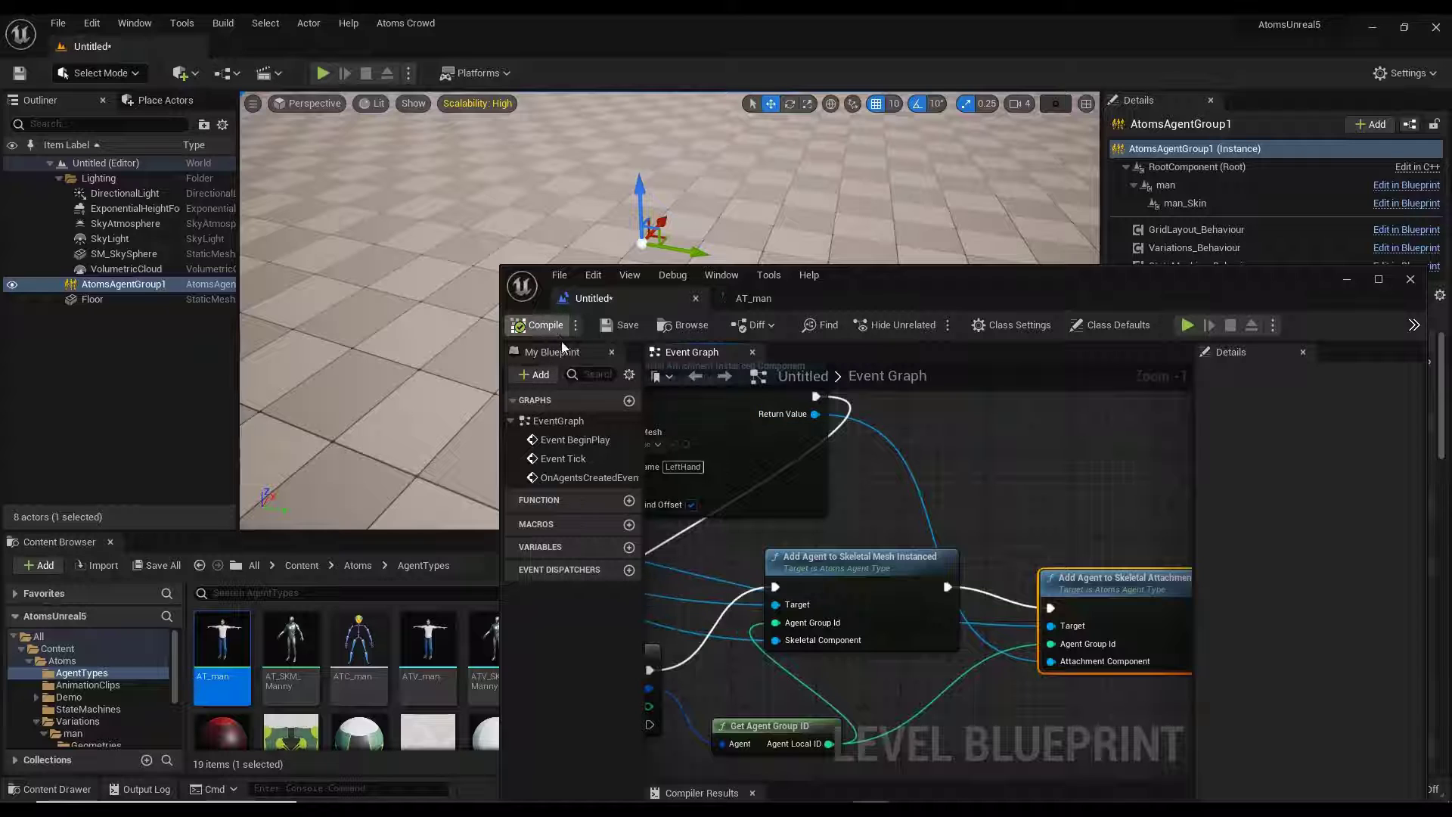
Play the level to check the agents' cube attachments, stop the simulation, and review the wiring of the agent attachment nodes.
click(325, 72)
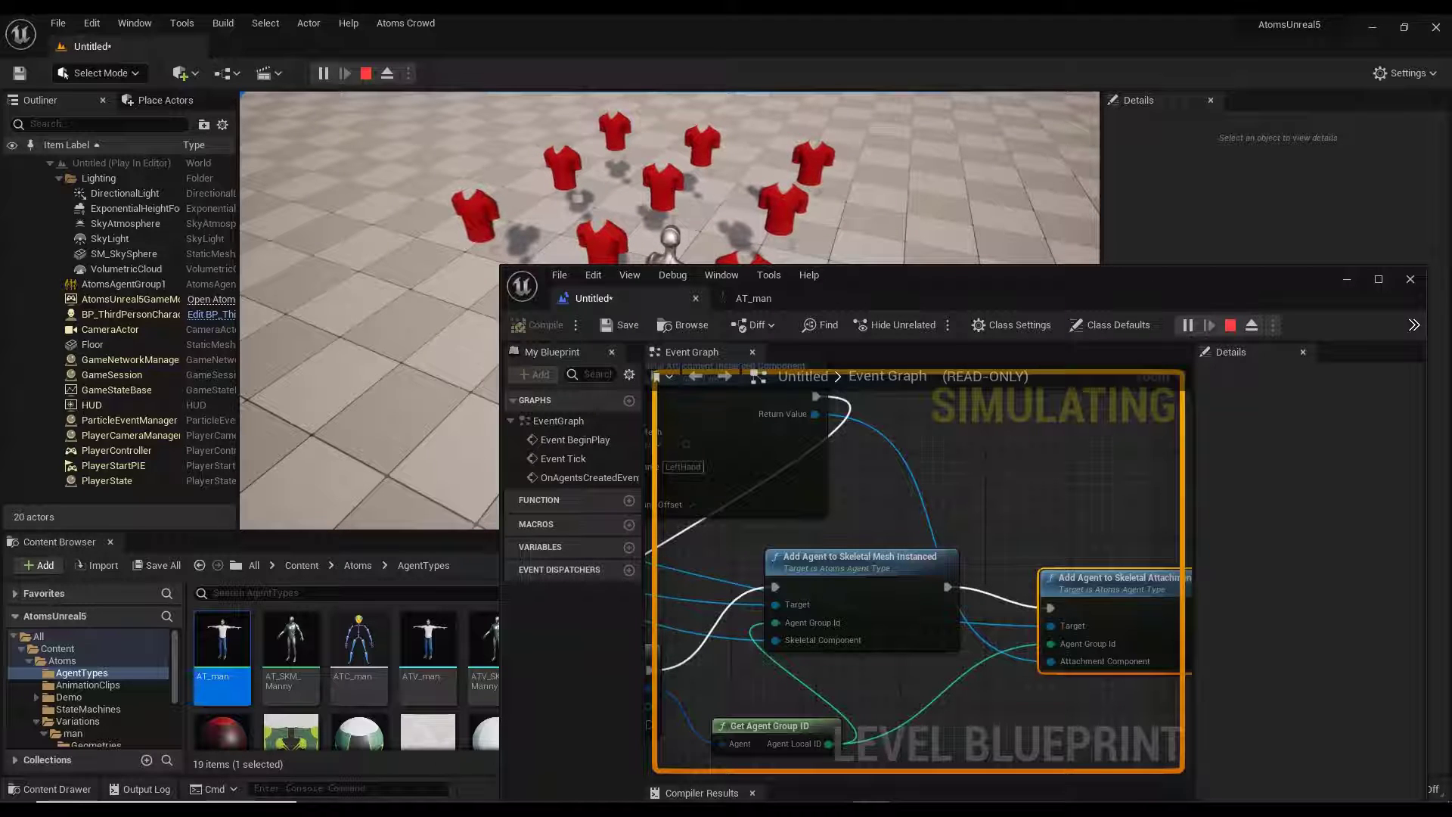
key(Escape)
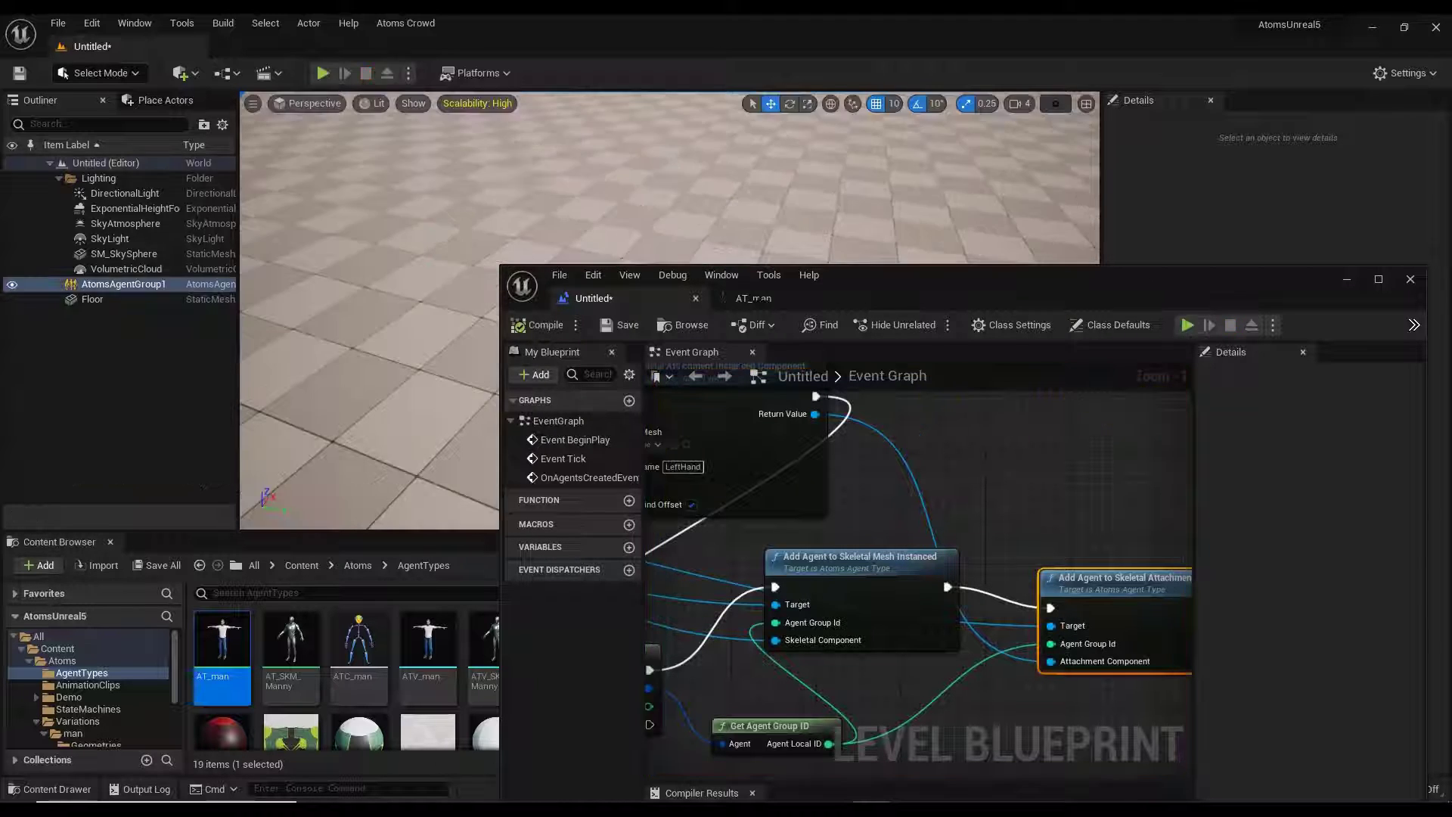
right_drag(1068, 555, 930, 421)
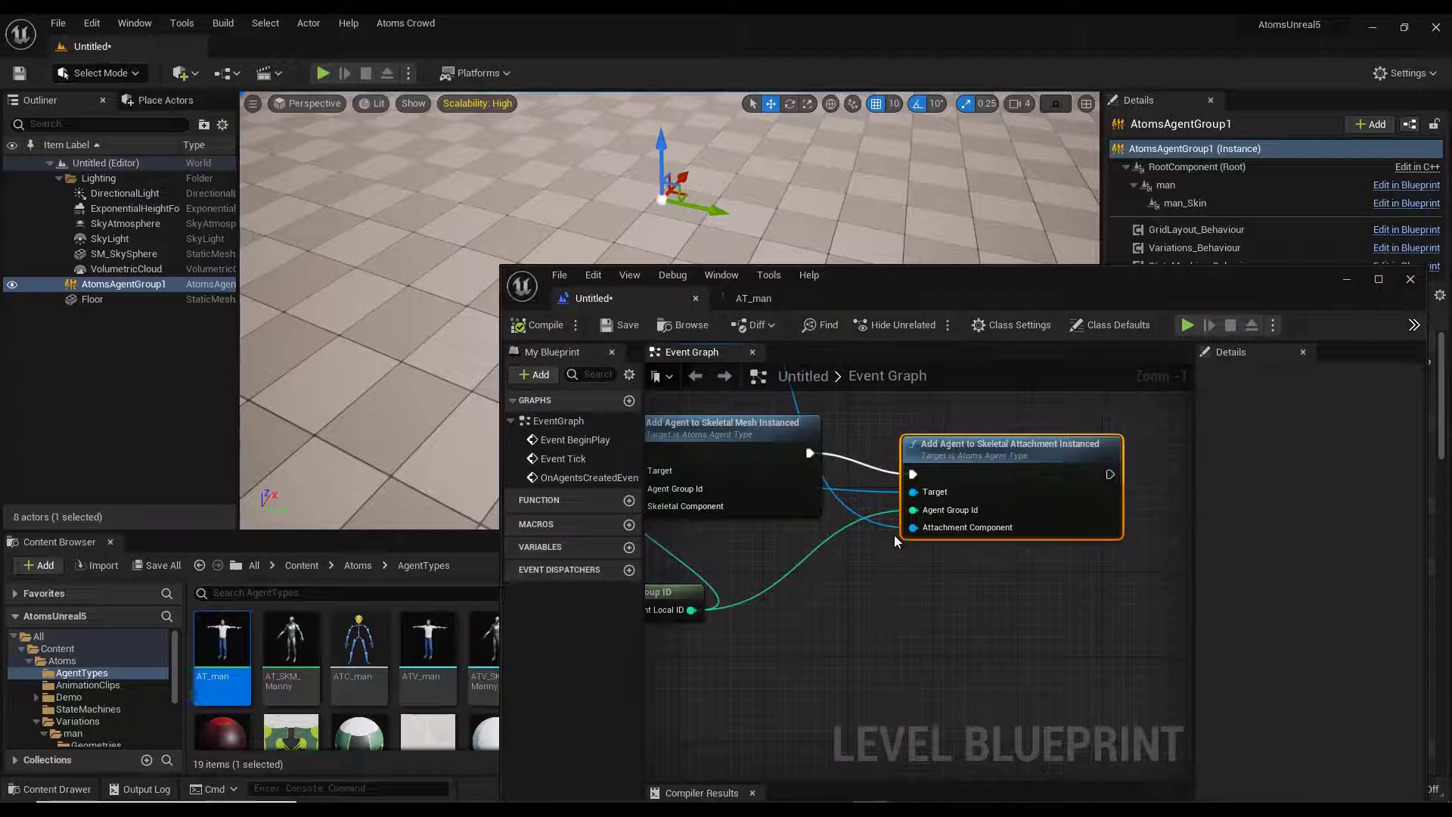
right_drag(852, 593, 983, 651)
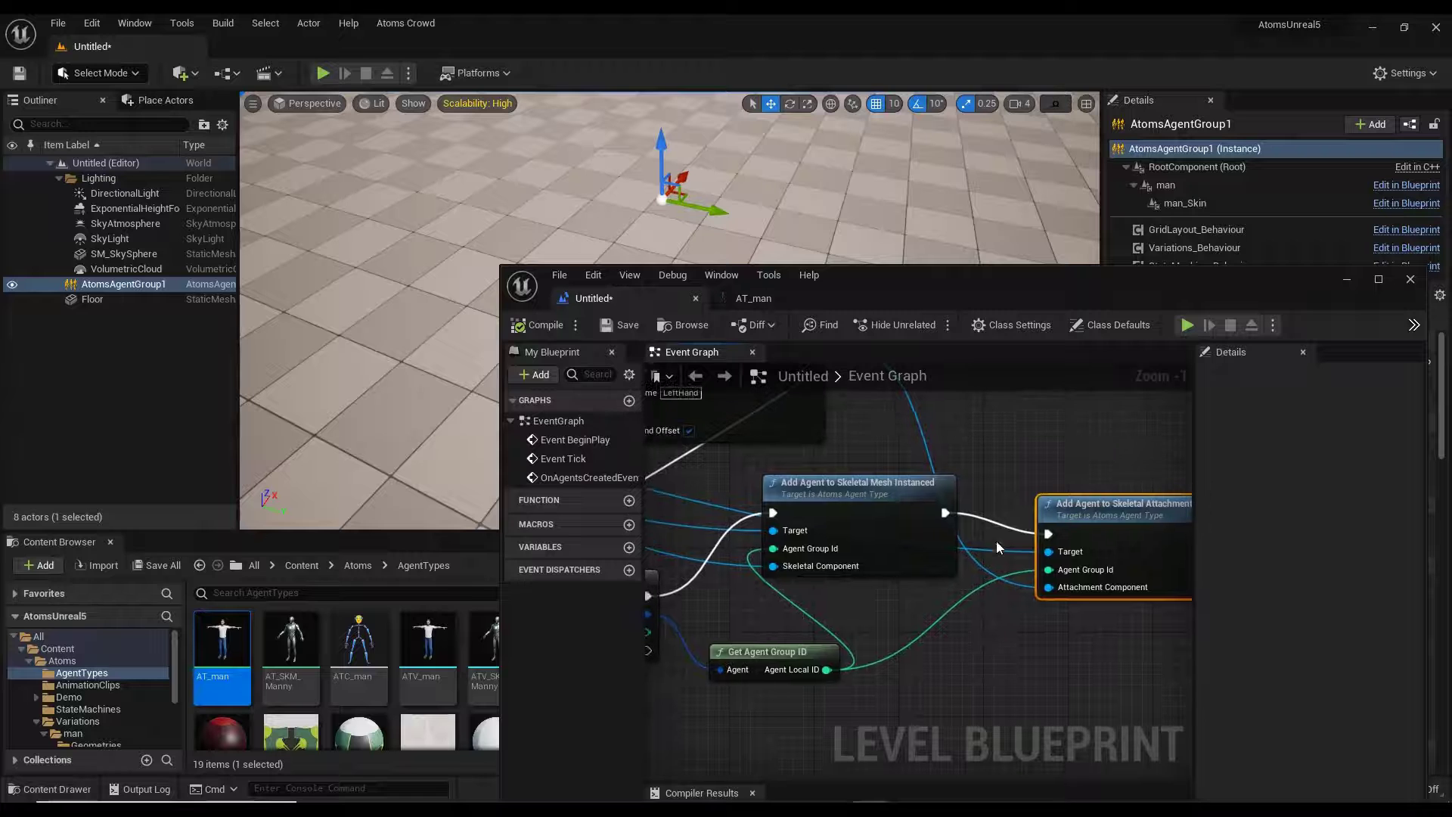
Search the actions available from Get Component by Class's Return Value for "remove", close the list without adding a node, and move the Level Blueprint window higher.
right_drag(1003, 475, 1255, 517)
right_drag(684, 605, 759, 671)
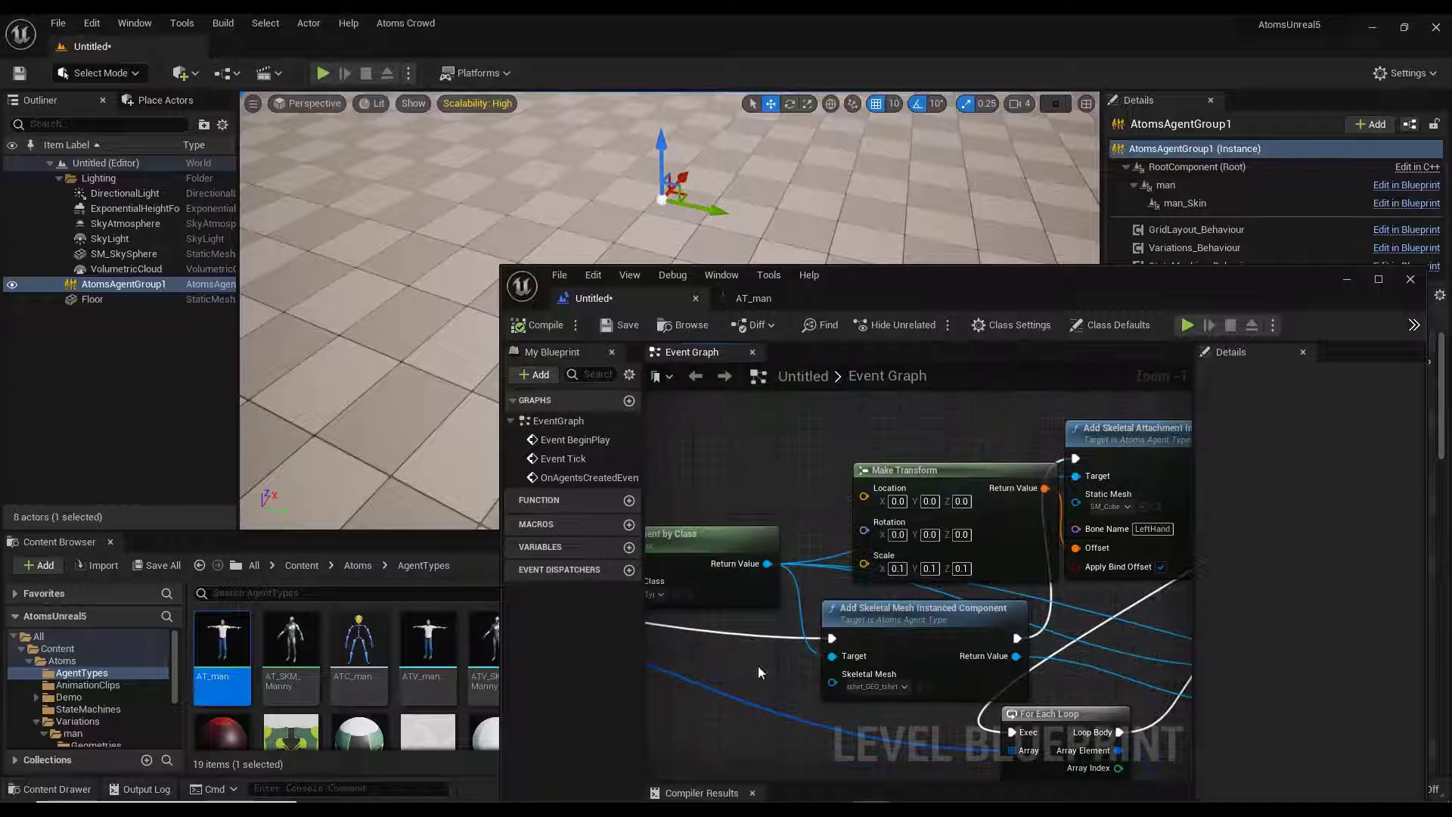
right_drag(733, 743, 752, 625)
drag(787, 445, 885, 684)
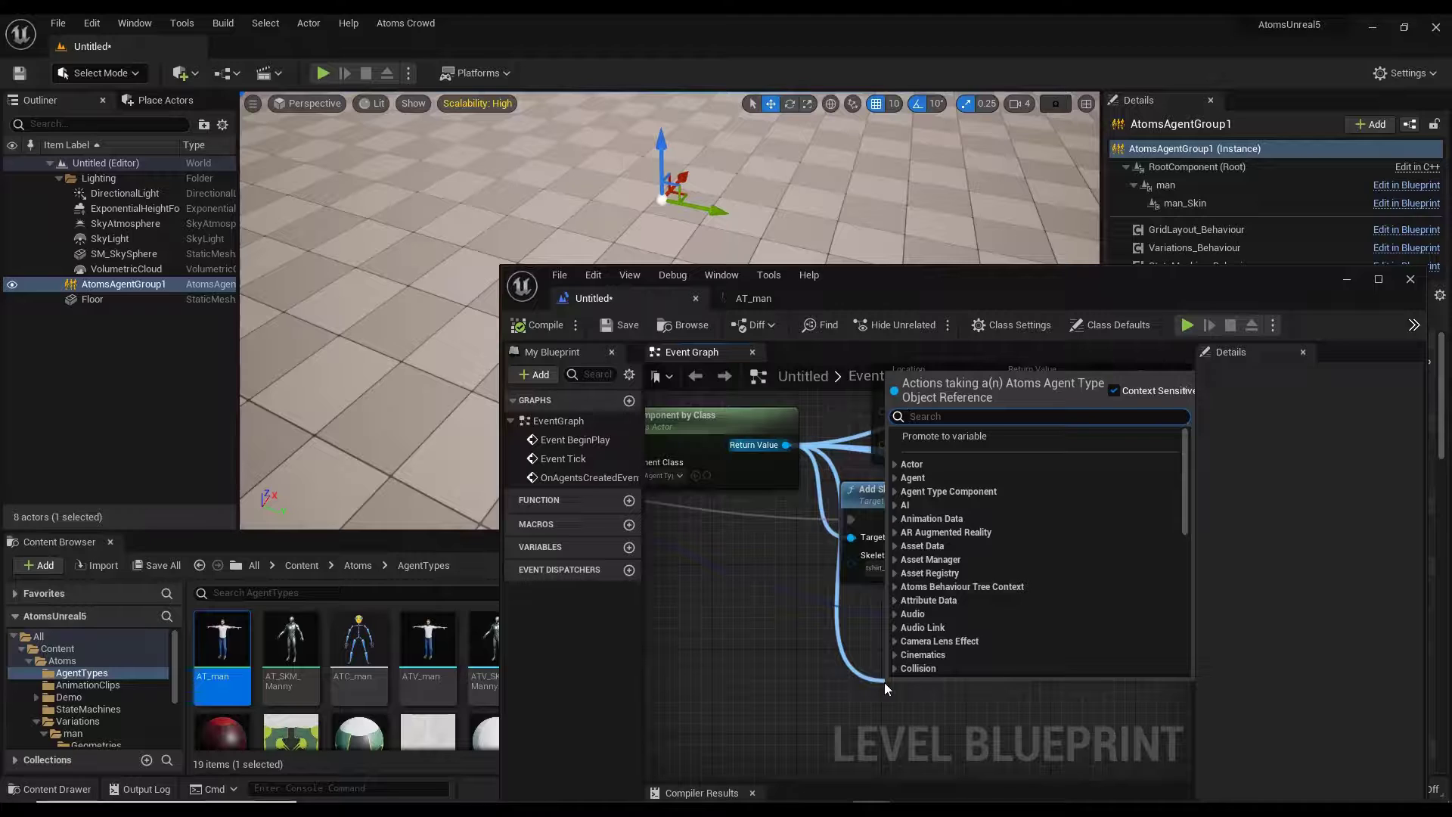
text(rem)
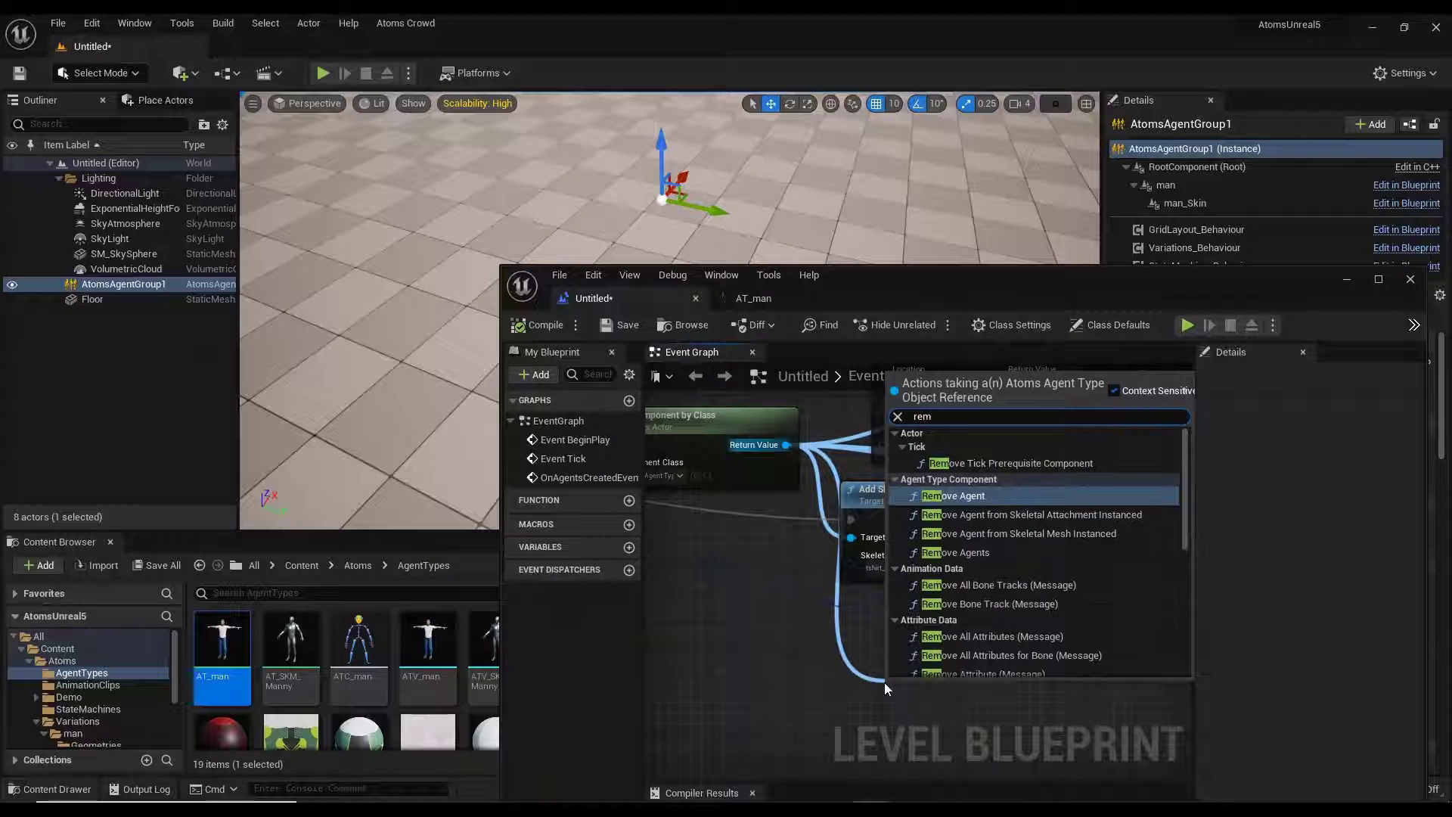
text(ove)
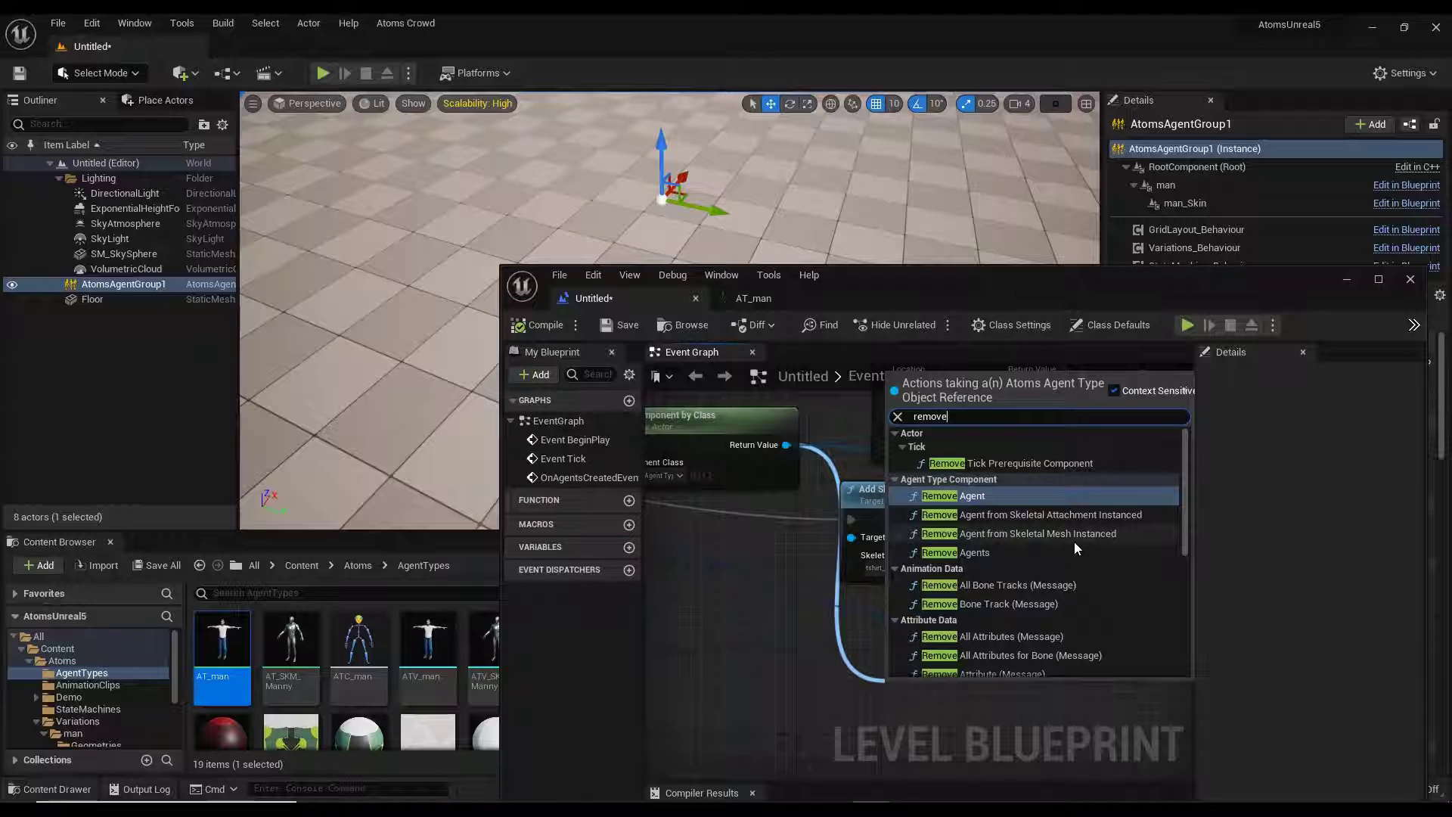
click(813, 515)
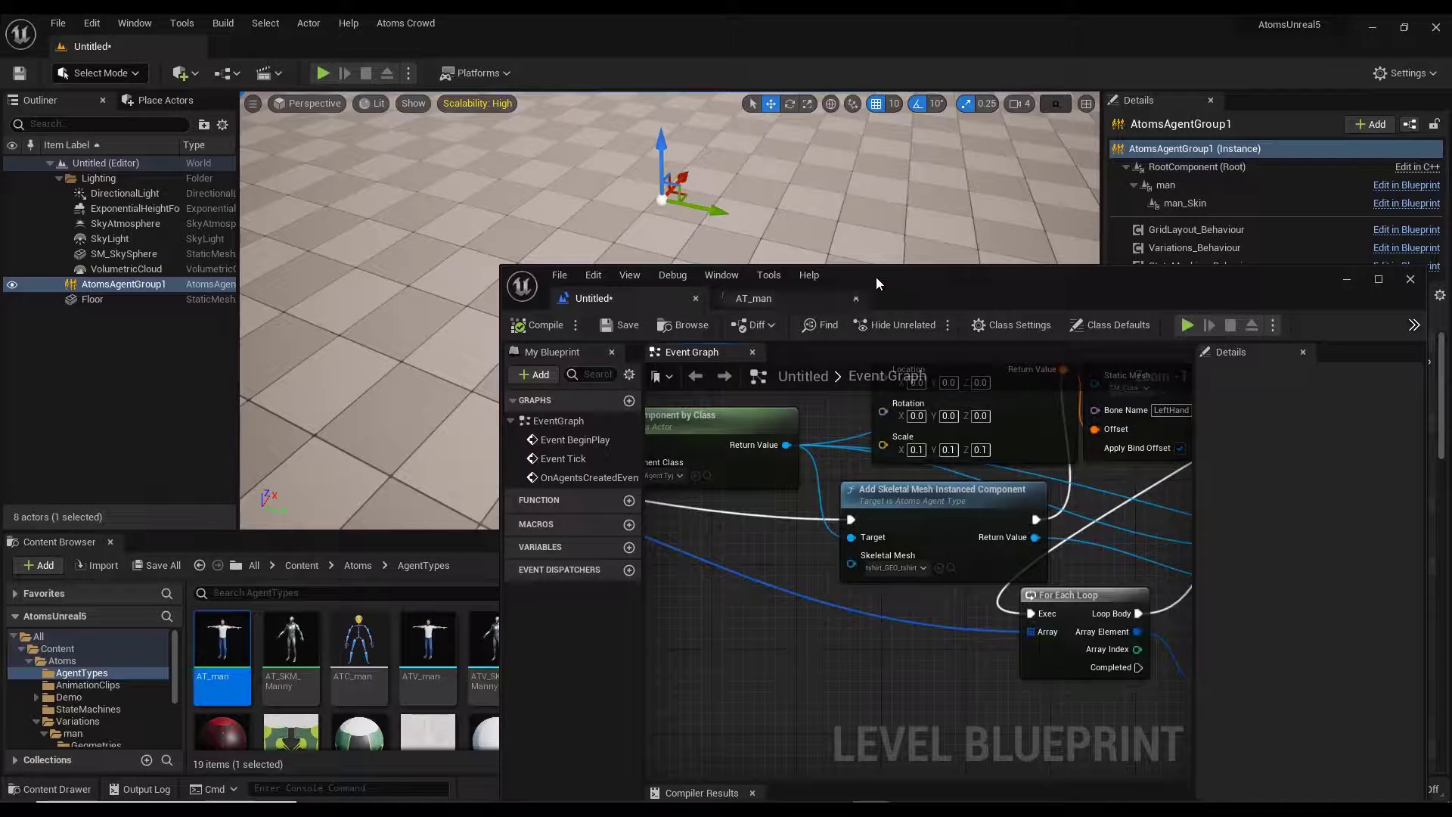
drag(876, 275, 825, 150)
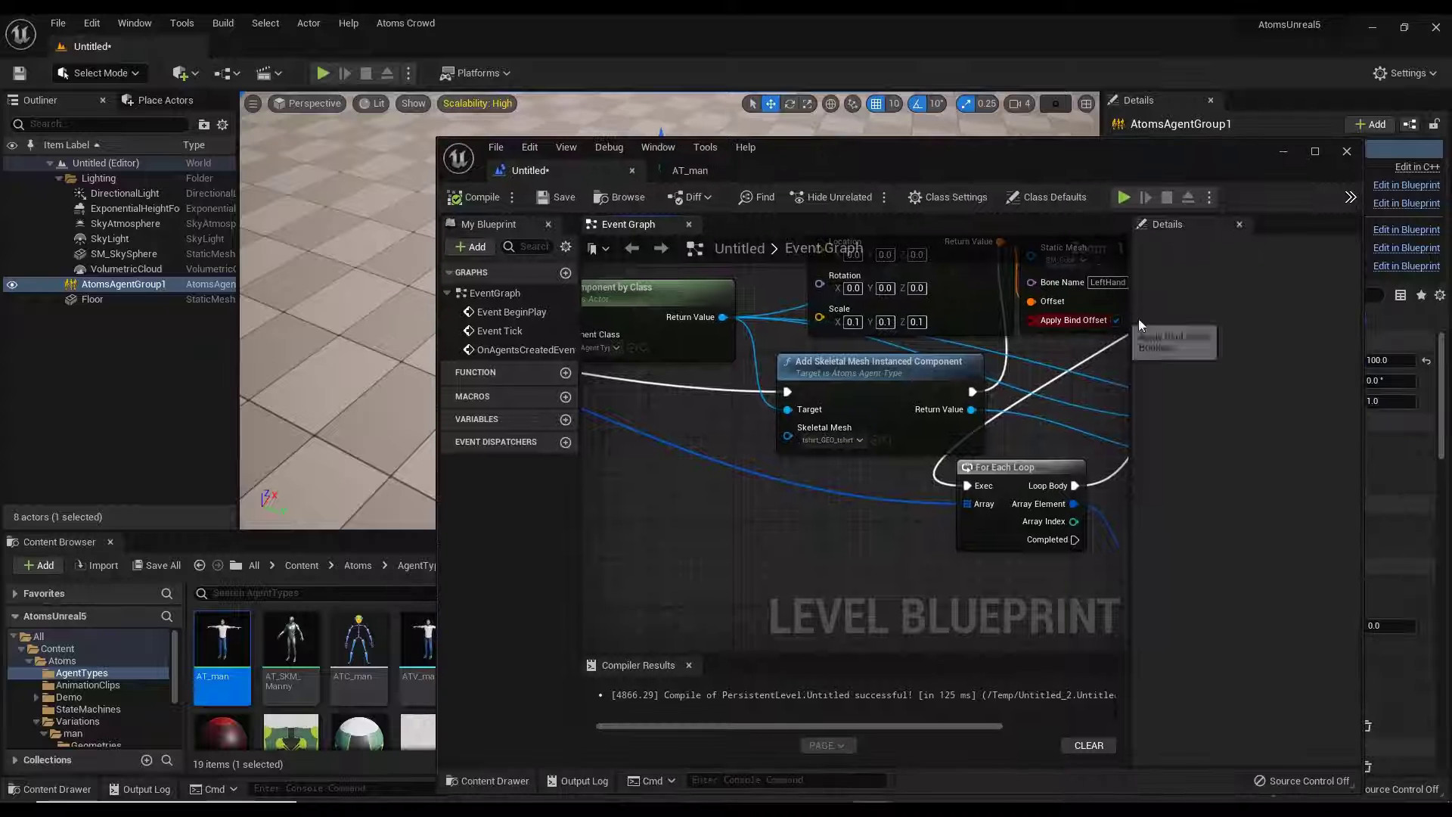